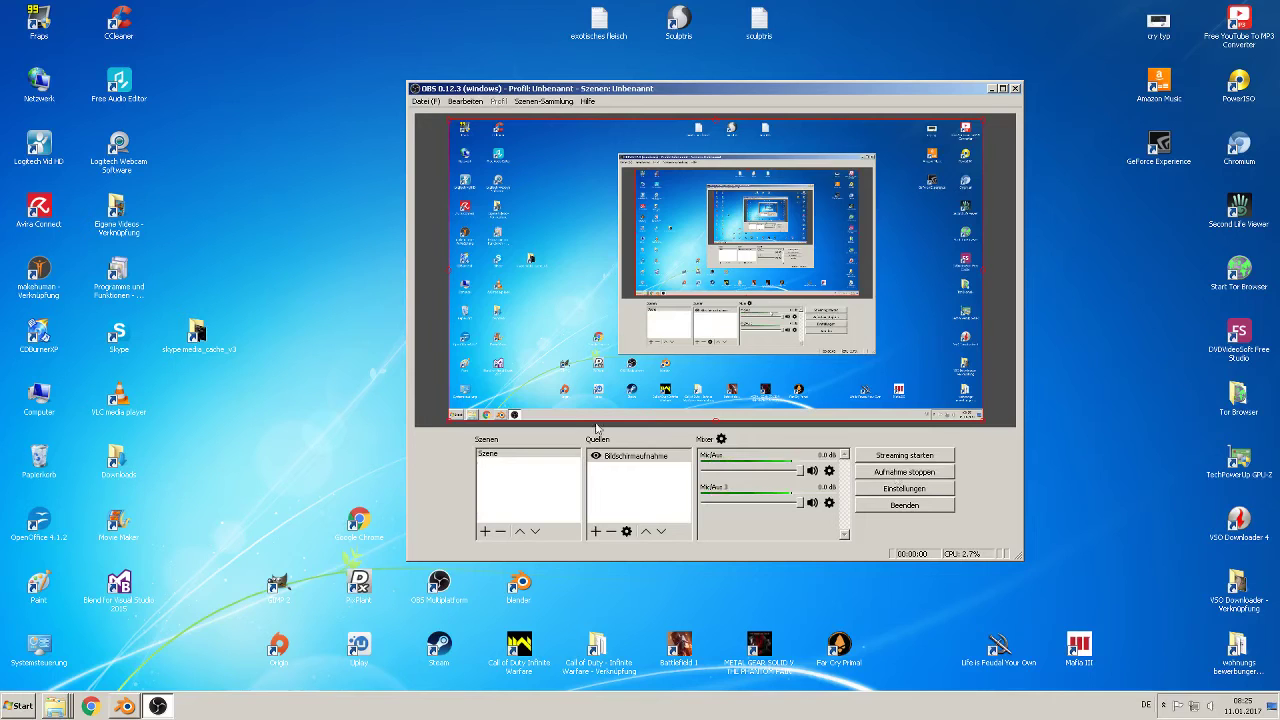
Step: Switch to Blender, bring the dashboard ashtray reference photo into view and start the Screencast Keys display
click(124, 706)
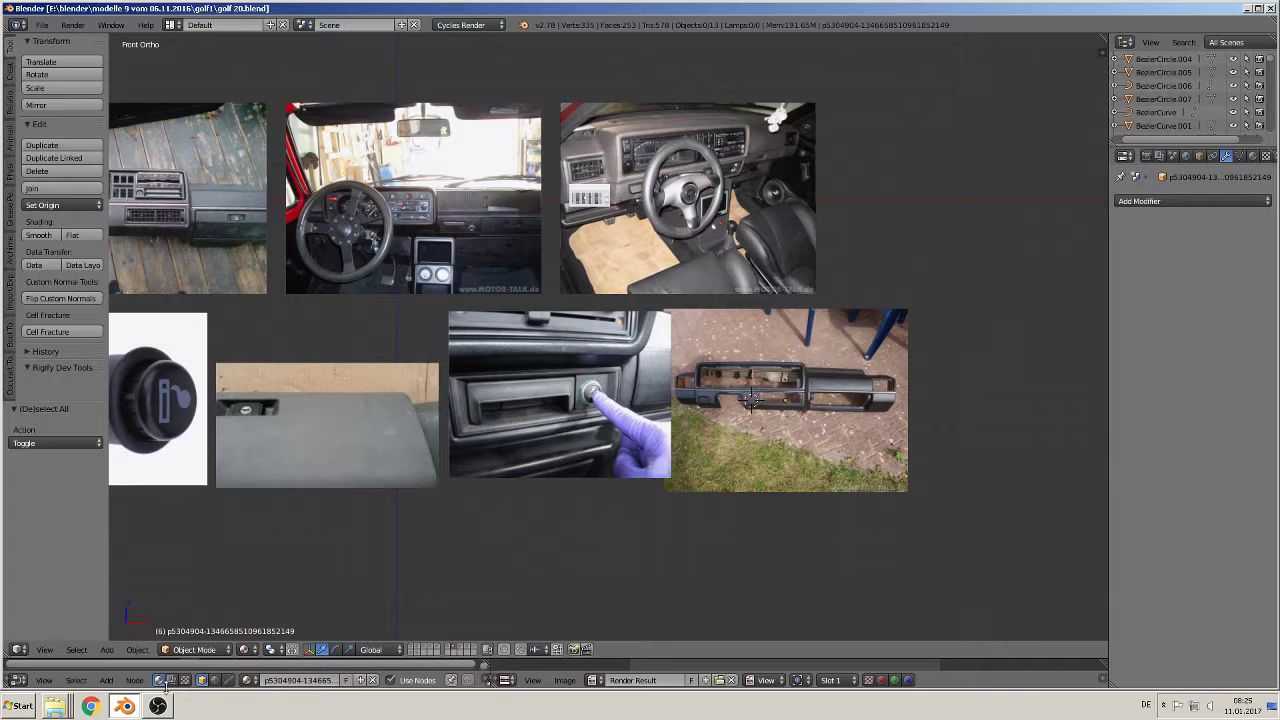
scroll(588, 458, up, 2)
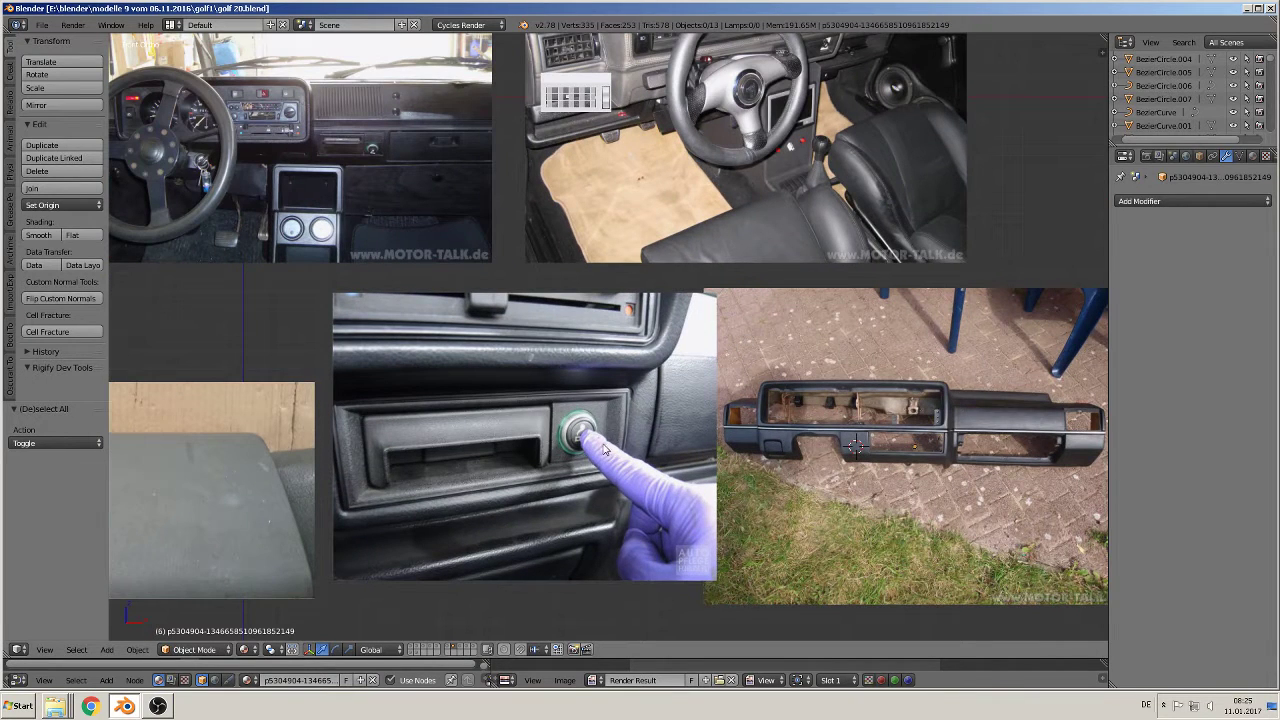
shift+middle_drag(439, 445, 525, 335)
click(549, 442)
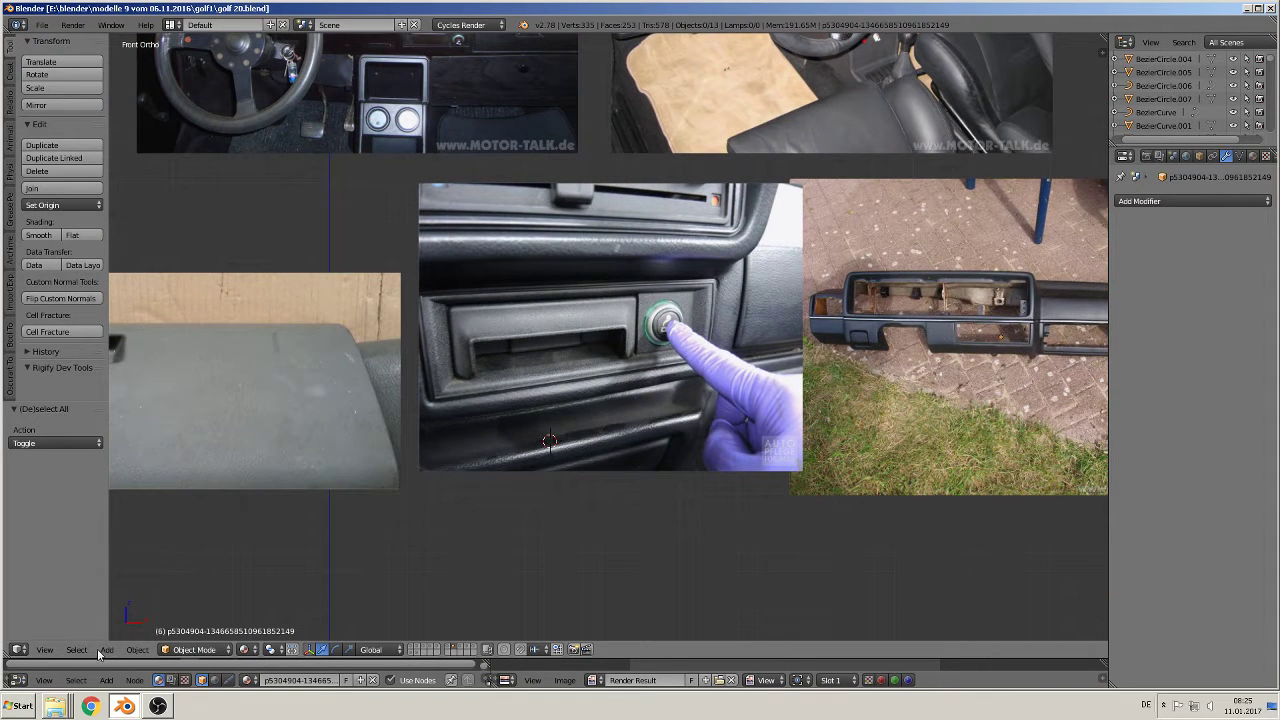
key(n)
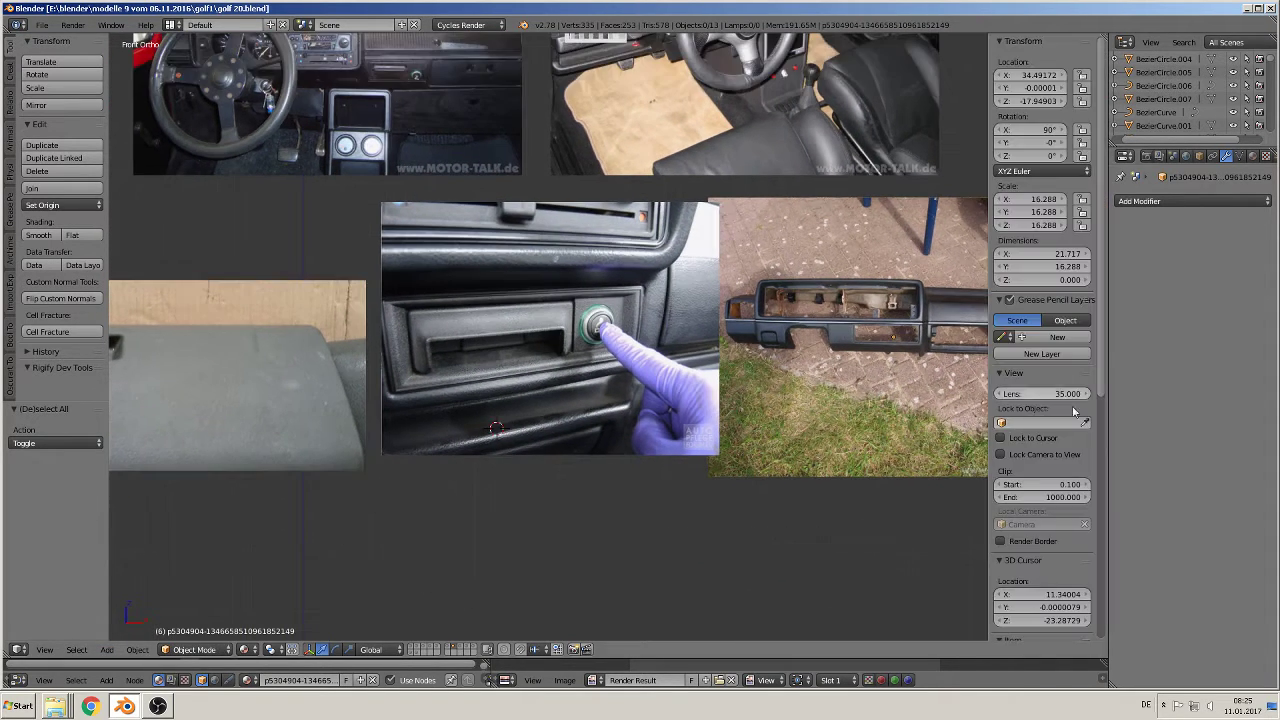
scroll(1049, 553, down, 5)
scroll(1049, 553, down, 2)
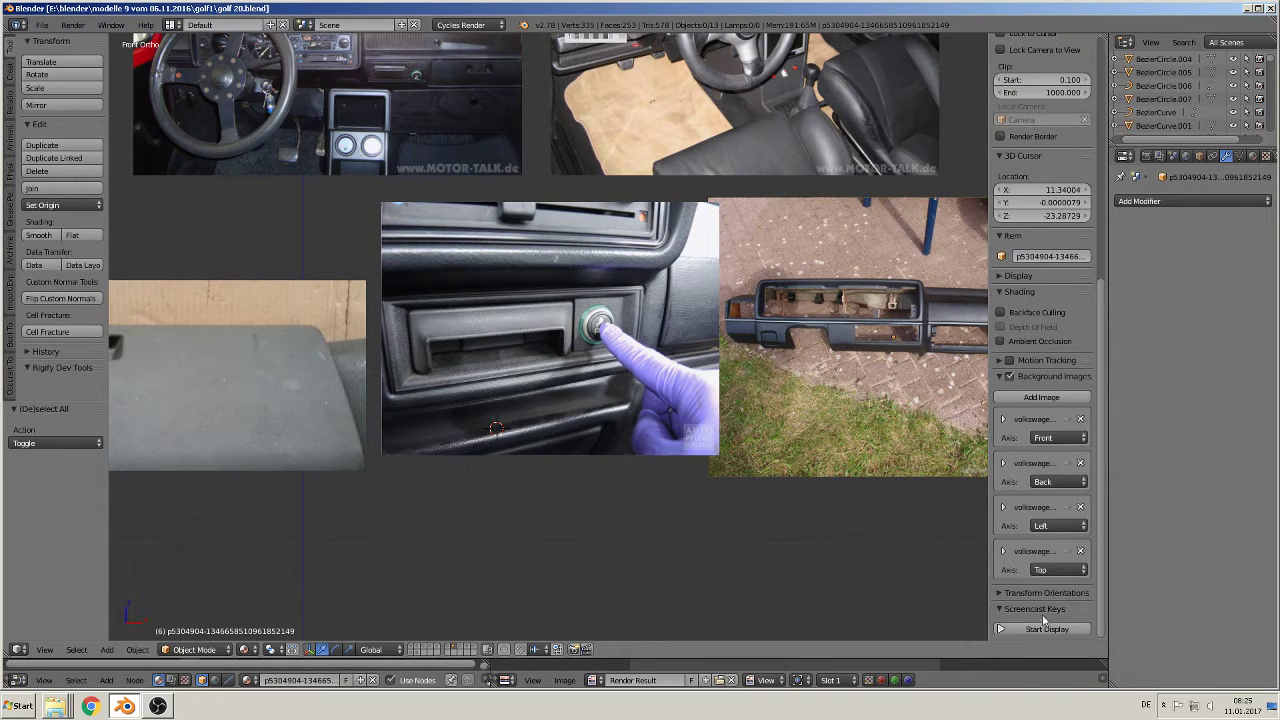
Step: Place the 3D cursor just below the ashtray reference photo and add a cube there
click(503, 487)
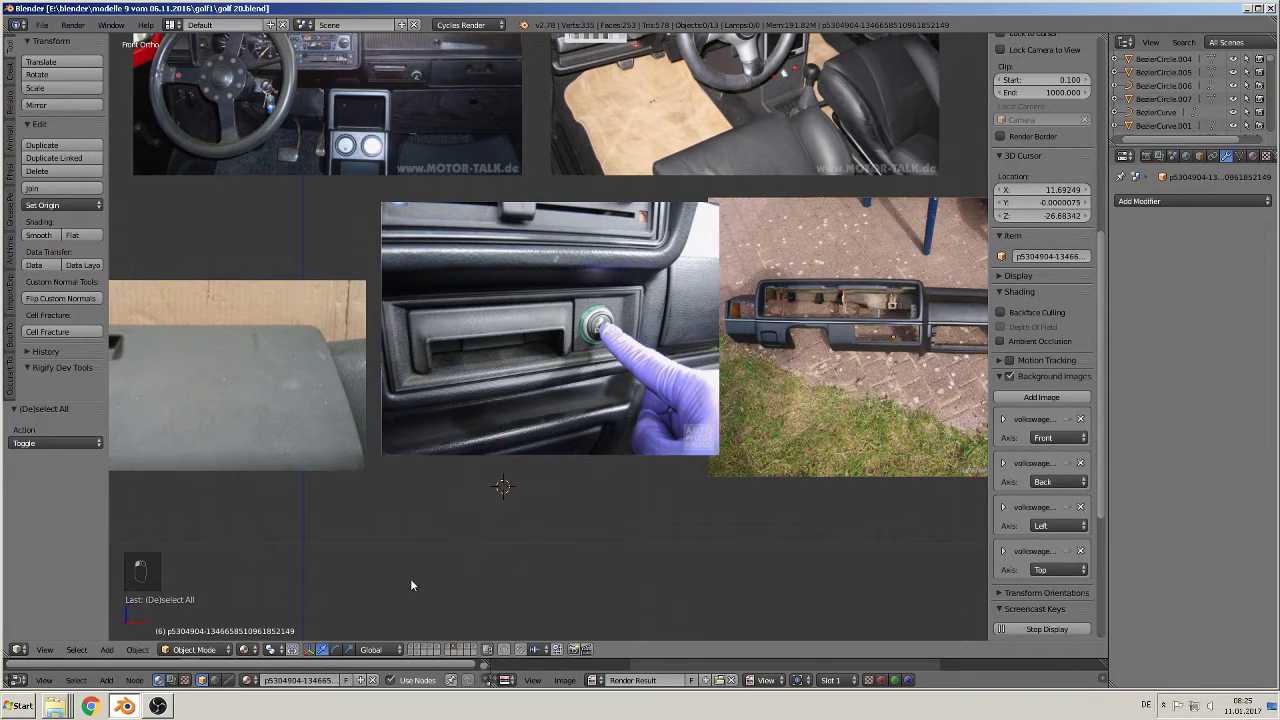
click(107, 650)
mouse_move(124, 634)
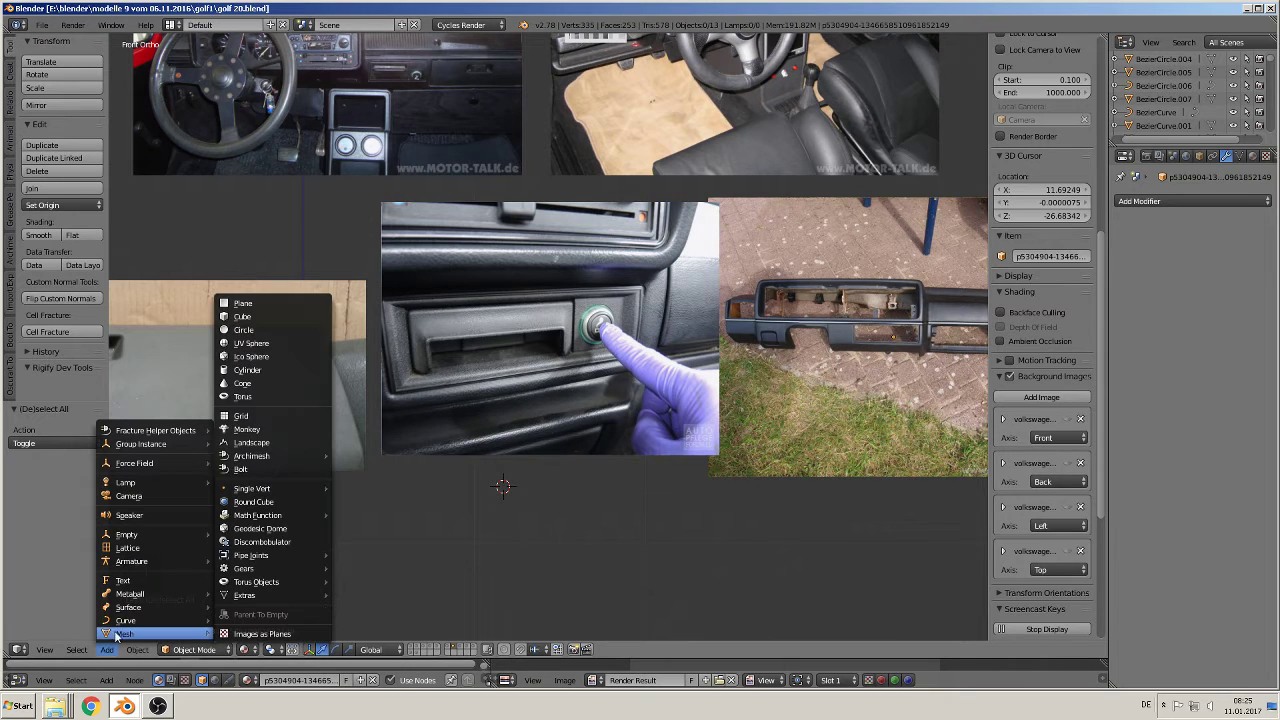
click(268, 316)
Step: Scale the new cube by about 4 along X and about 1.59 along Z to form a wide box
scroll(646, 483, up, 2)
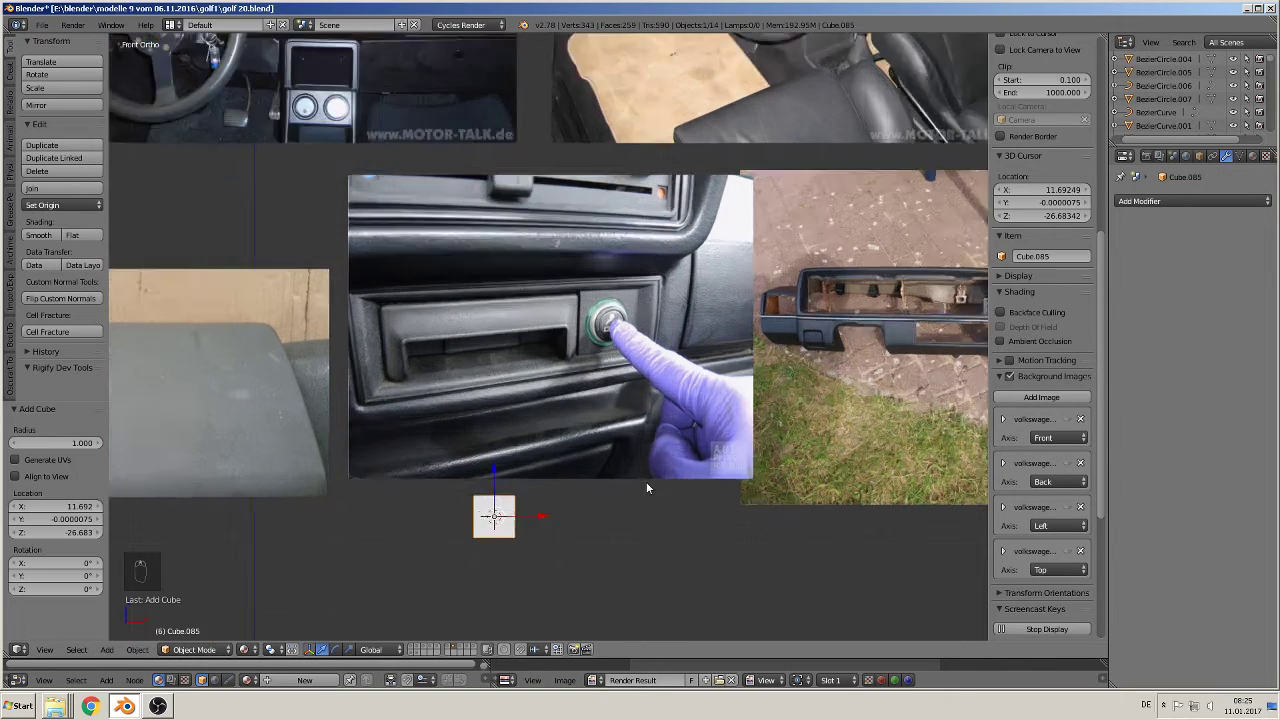
key(s)
key(x)
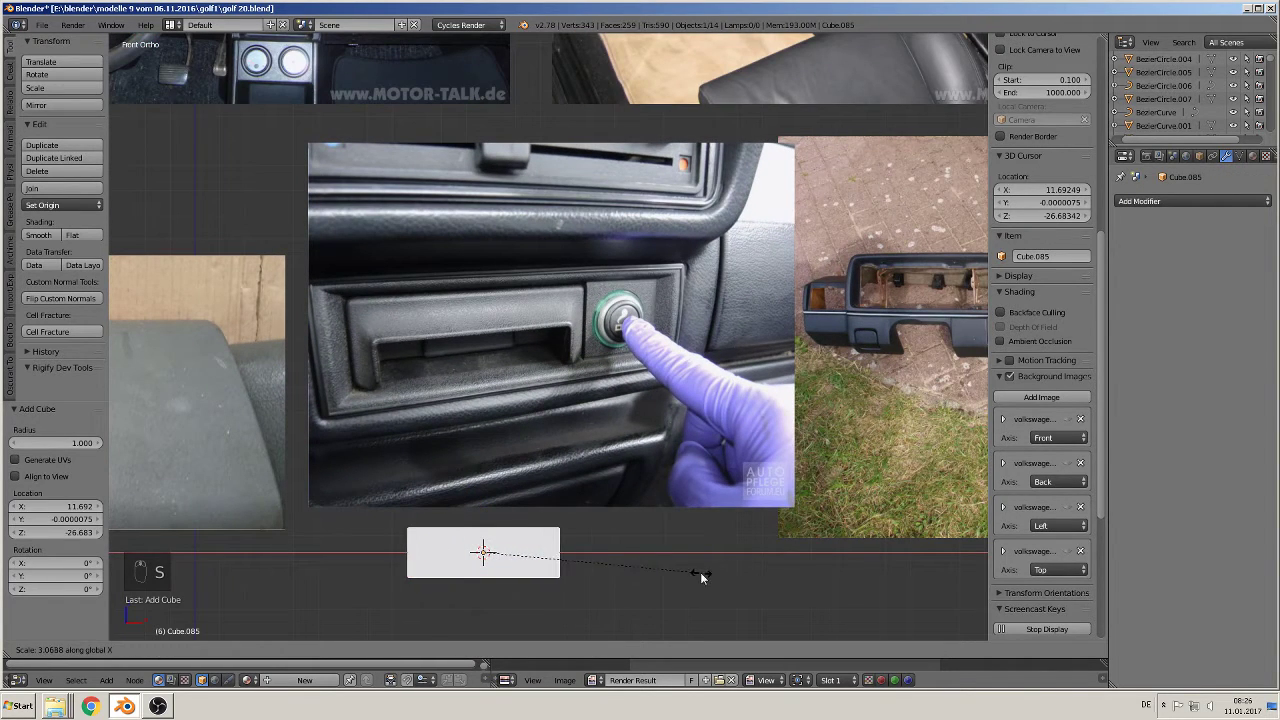
click(768, 577)
key(s)
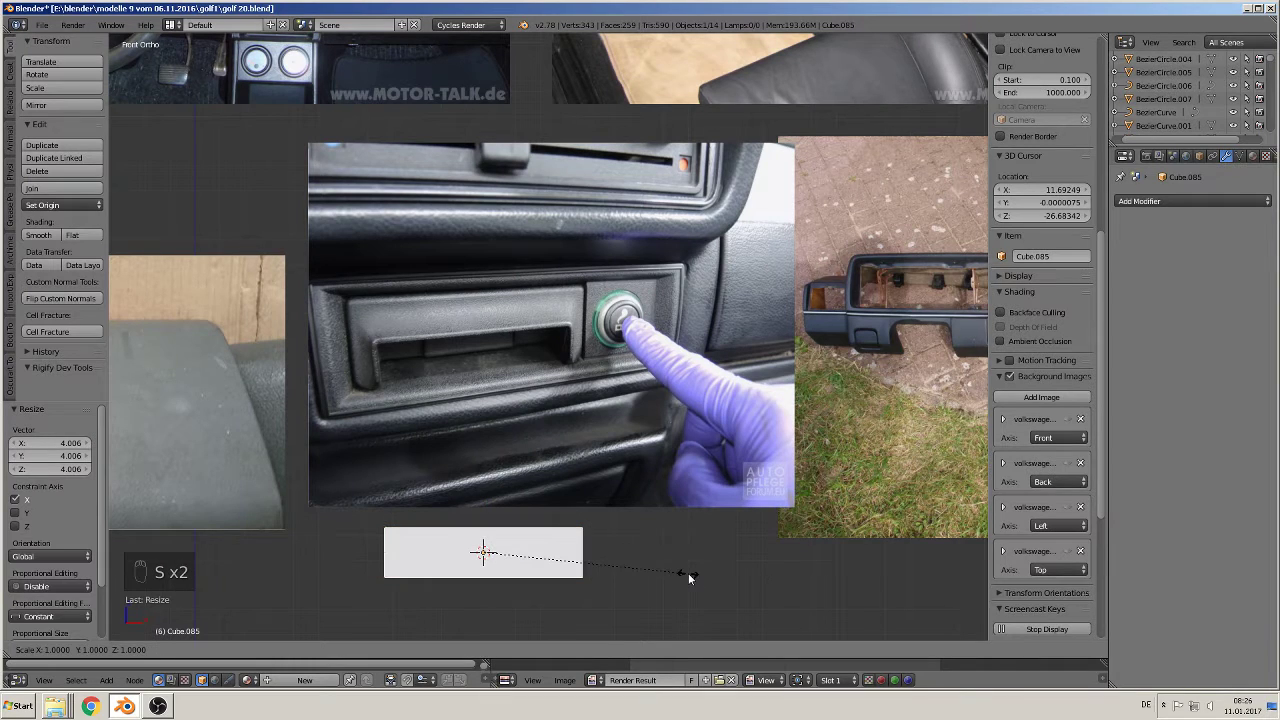
key(z)
click(738, 130)
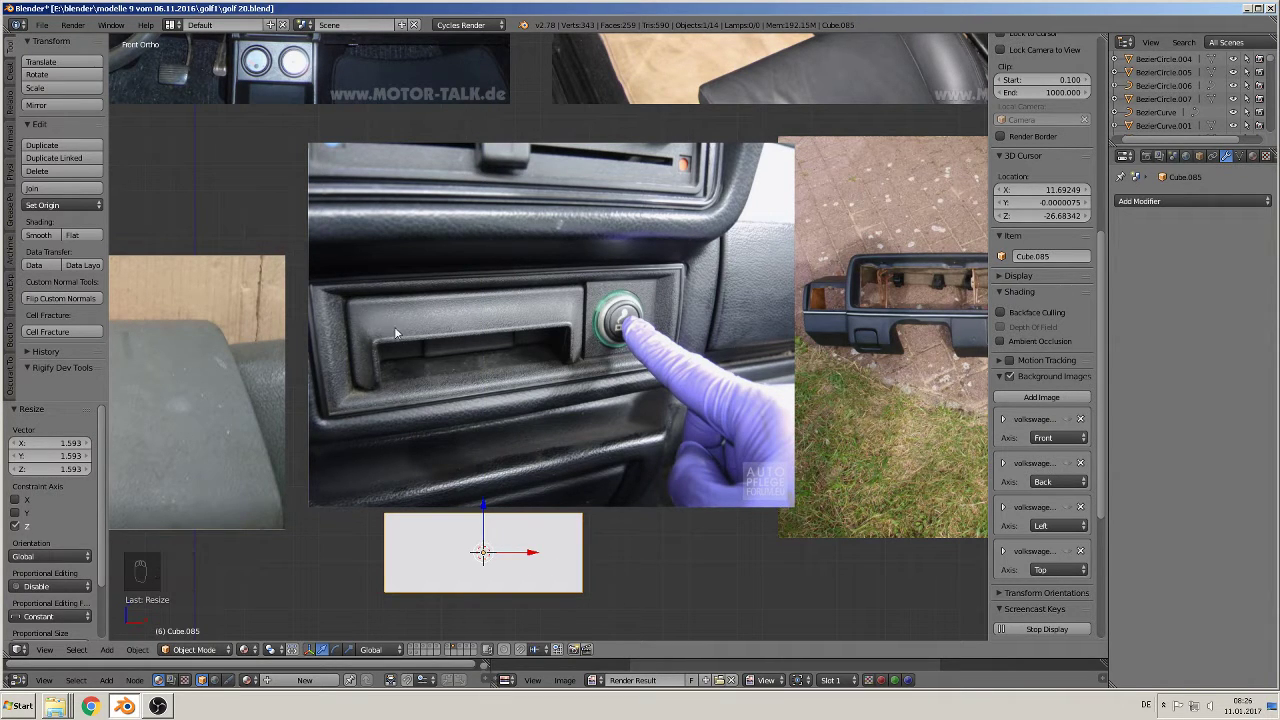
Step: Move the box along Y by about -3.3 so it stands in front of the reference photo
shift+middle_drag(612, 554, 803, 434)
middle_drag(685, 440, 718, 510)
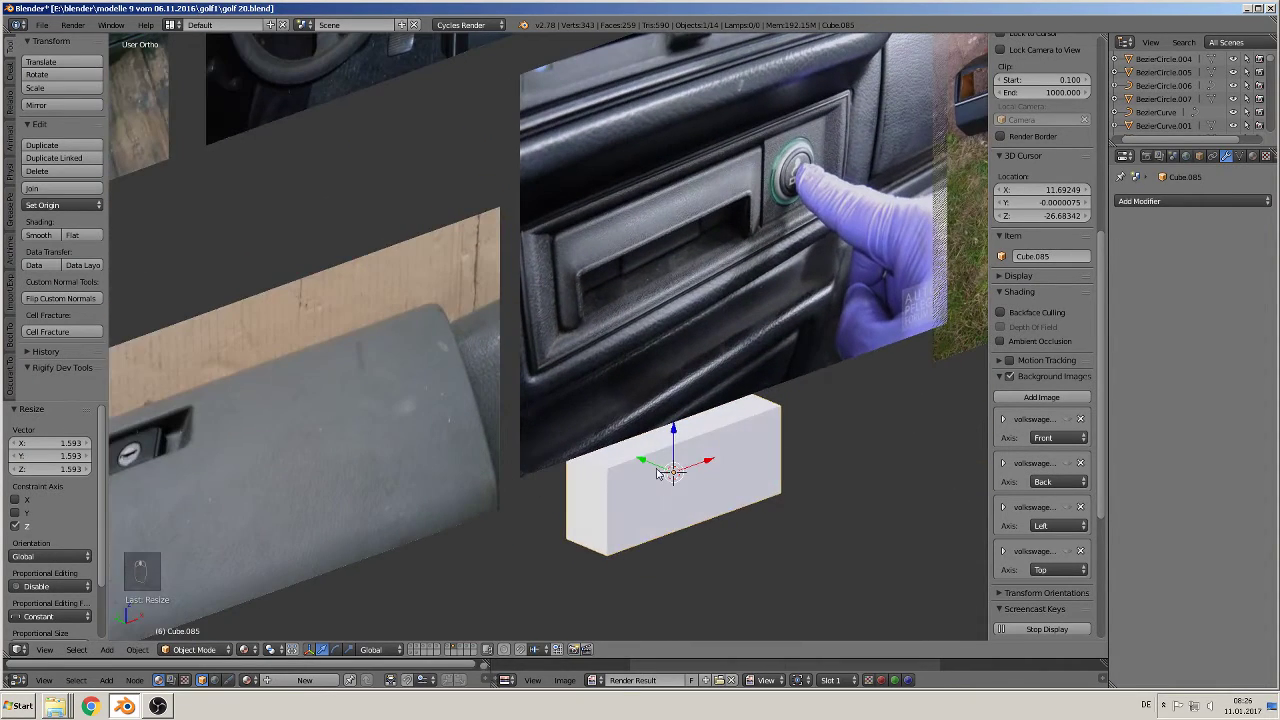
key(g)
key(y)
click(722, 513)
scroll(720, 510, up, 1)
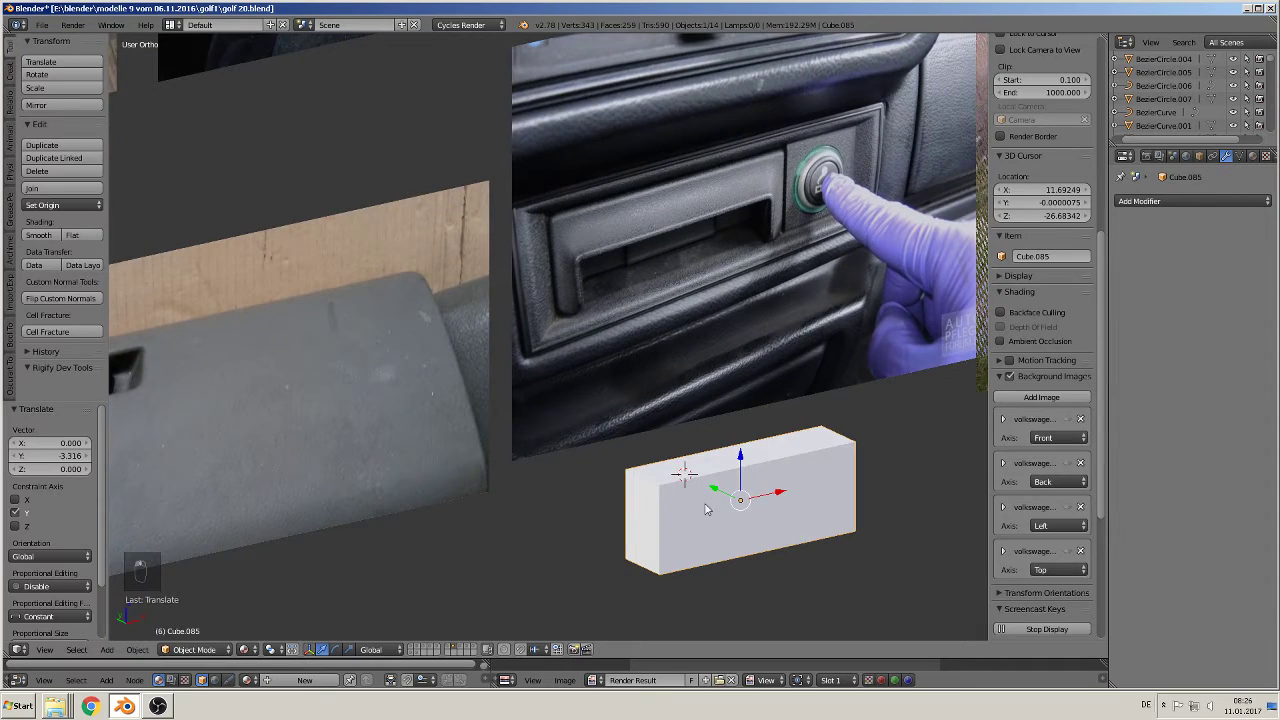
Step: In Edit Mode, extrude the box's front face in place and scale it to about 0.707 as an inset
key(Tab)
shift+middle_drag(736, 523, 592, 423)
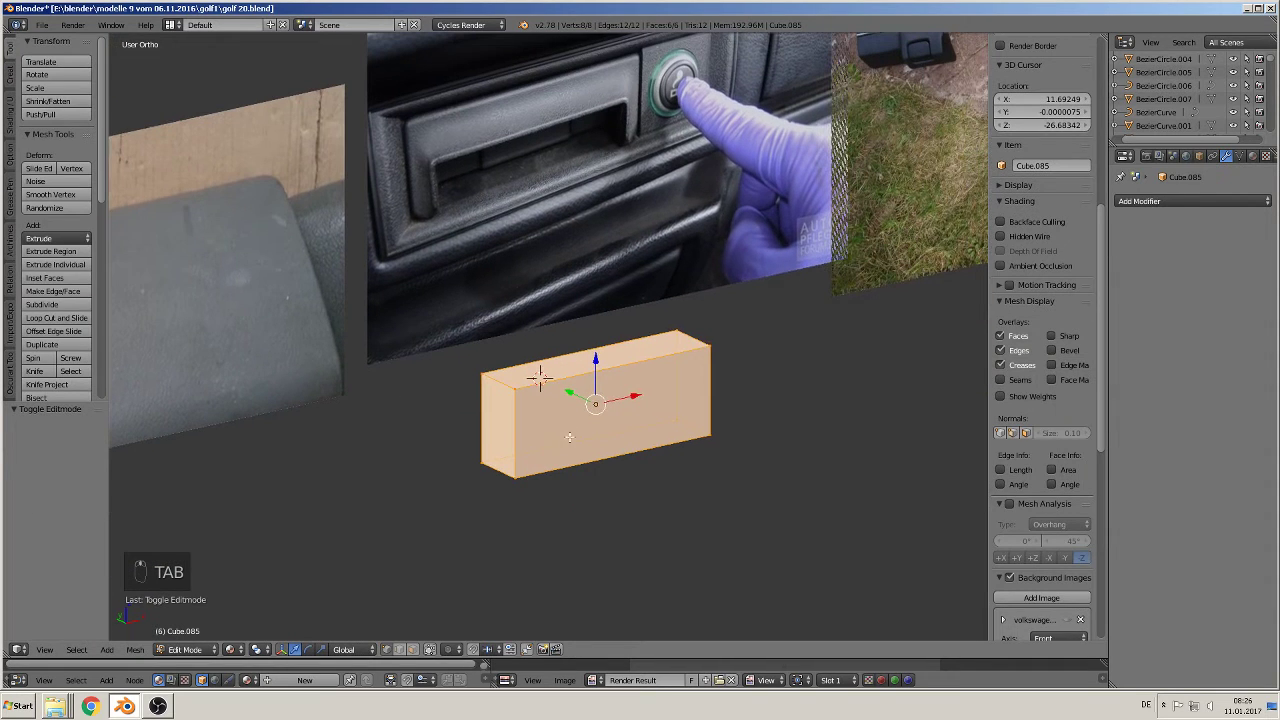
click(411, 649)
right_click(631, 435)
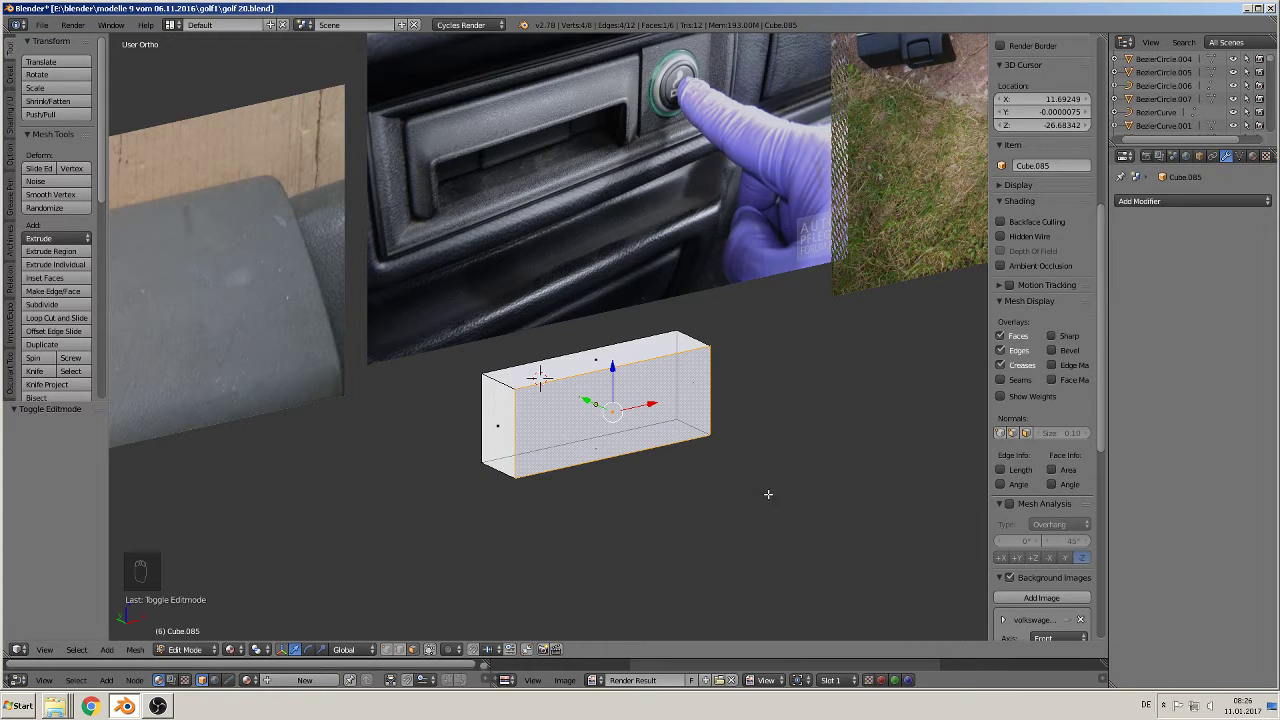
key(e)
key(s)
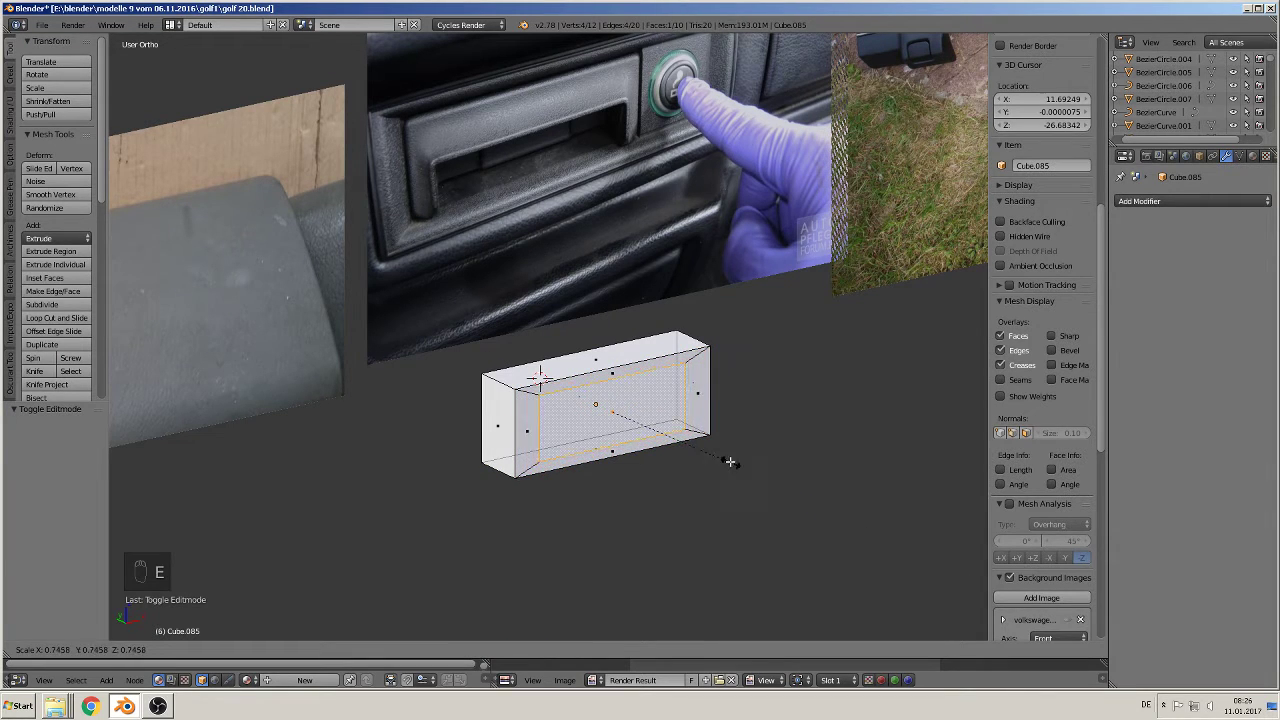
click(721, 456)
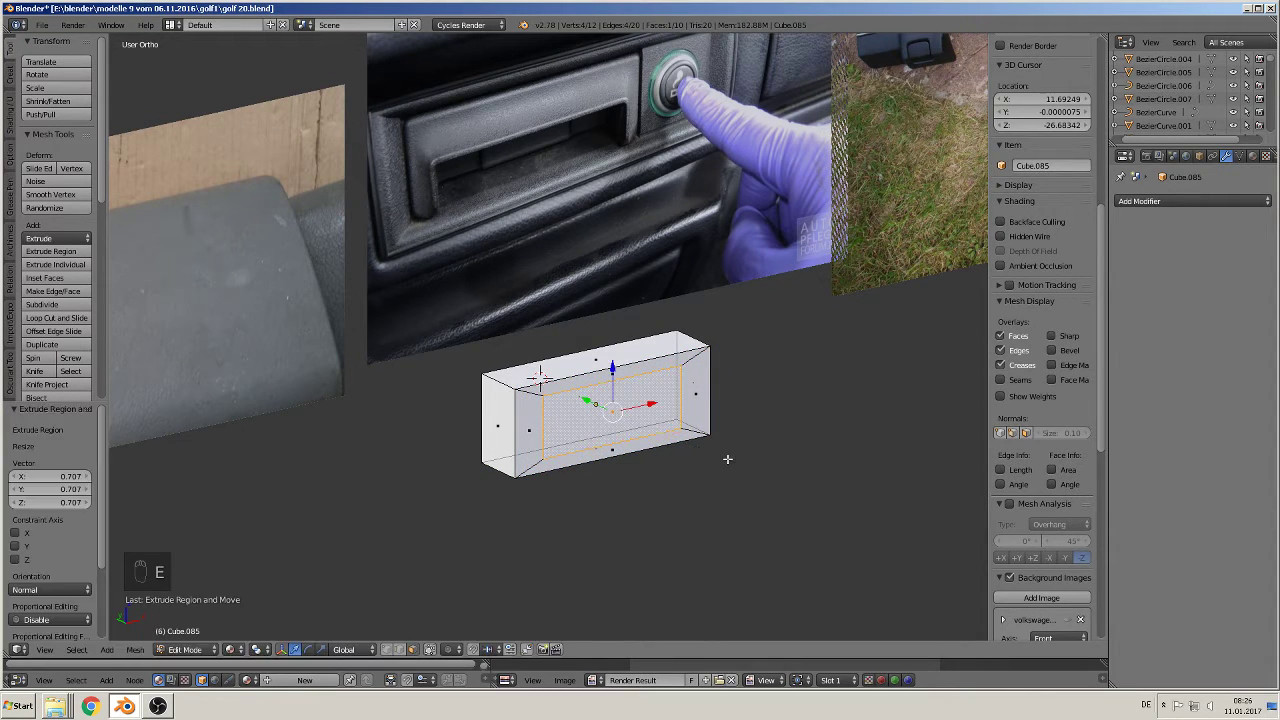
Step: Lower the inset front face by about 0.43 along Z and widen it by about 1.2 along X
key(KP_1)
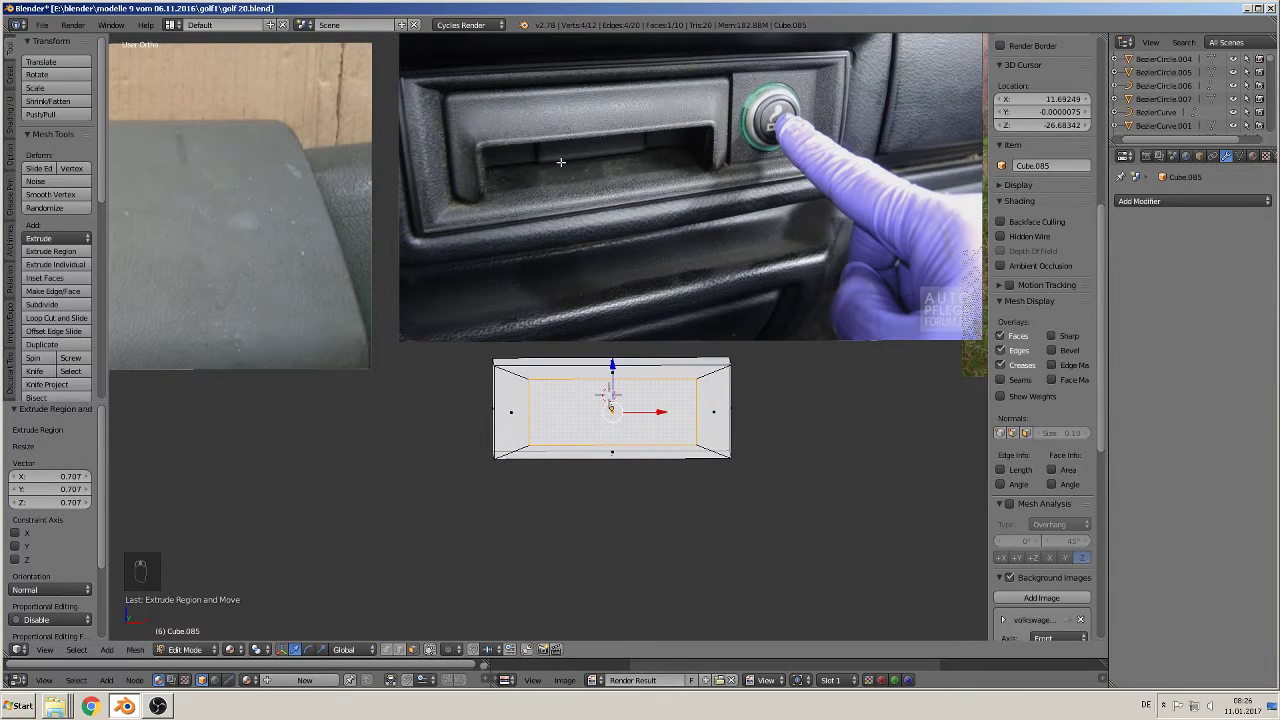
drag(613, 363, 612, 378)
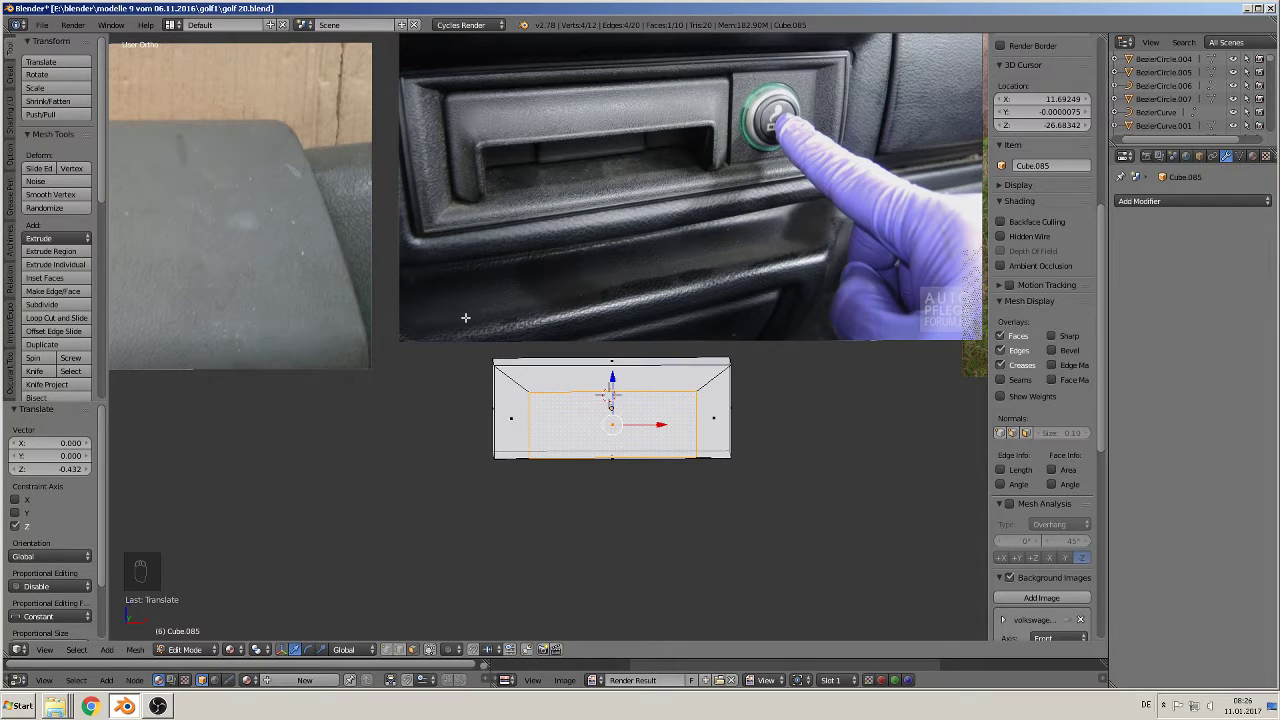
key(s)
key(x)
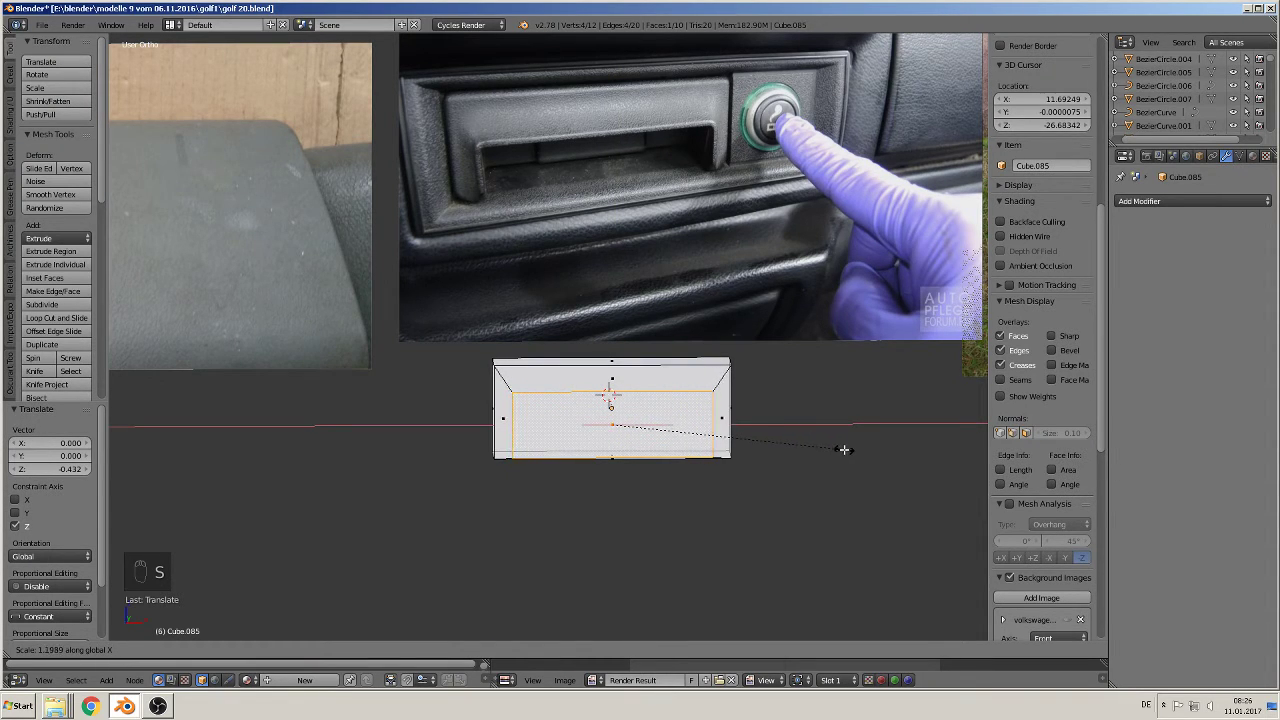
click(843, 449)
Step: Extrude the inset face outward by about 1.9 along Y and pull it back by about 0.53
middle_drag(740, 450, 652, 445)
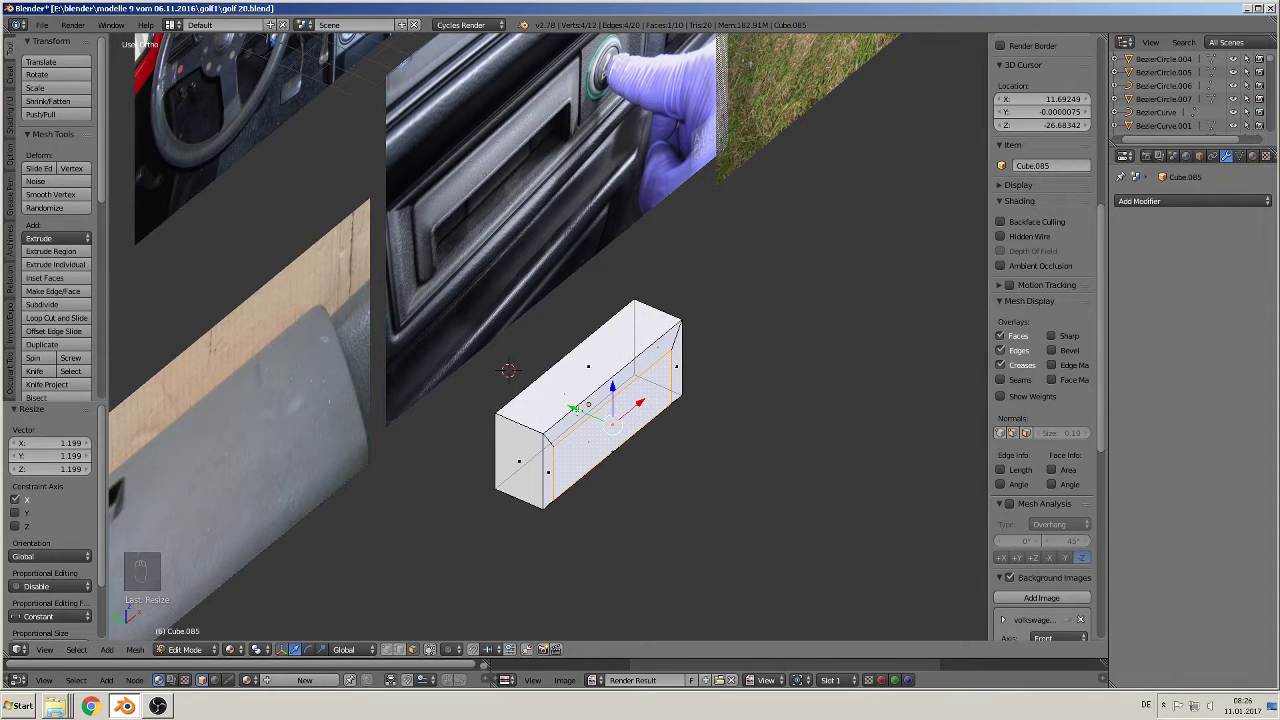
key(g)
key(y)
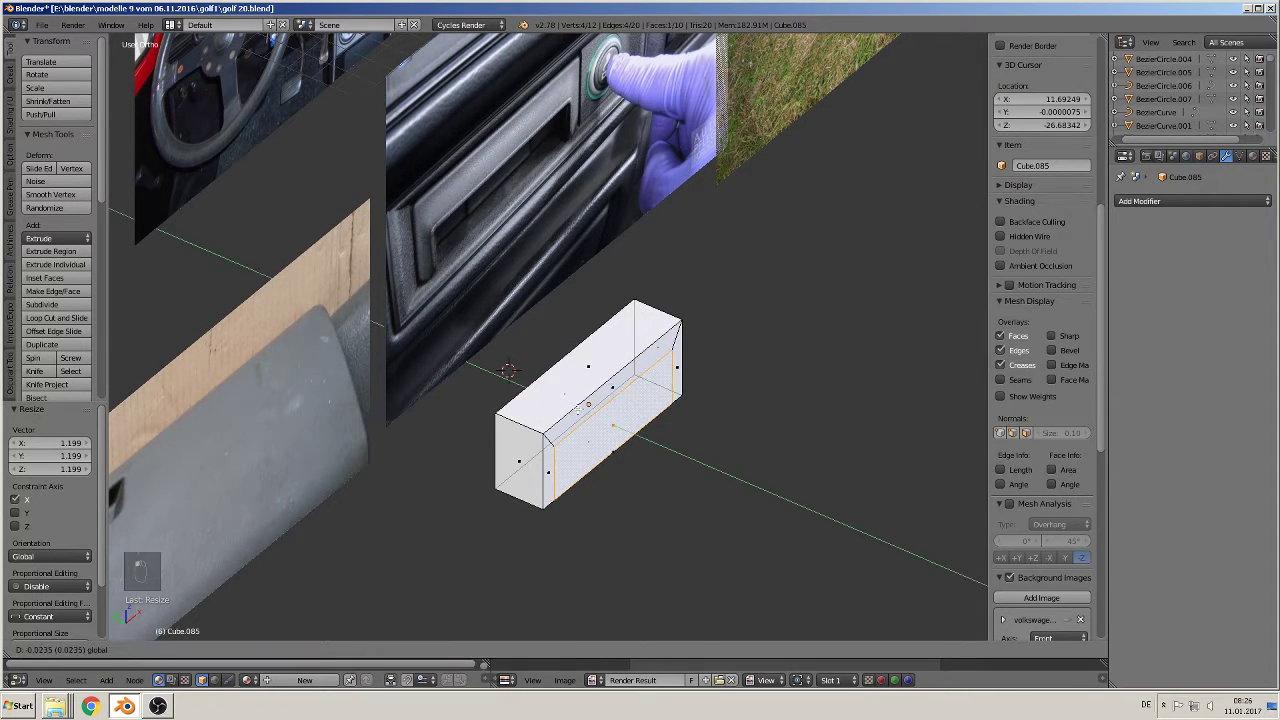
text(-0.05)
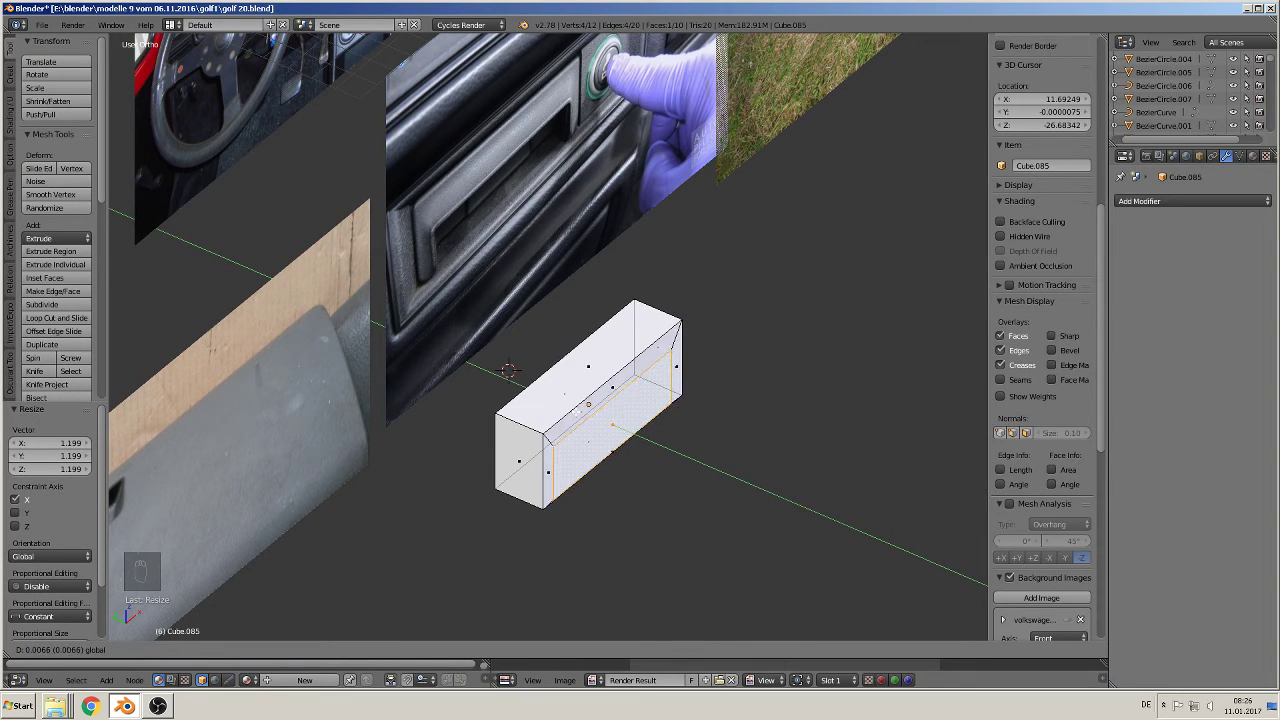
key(Return)
key(e)
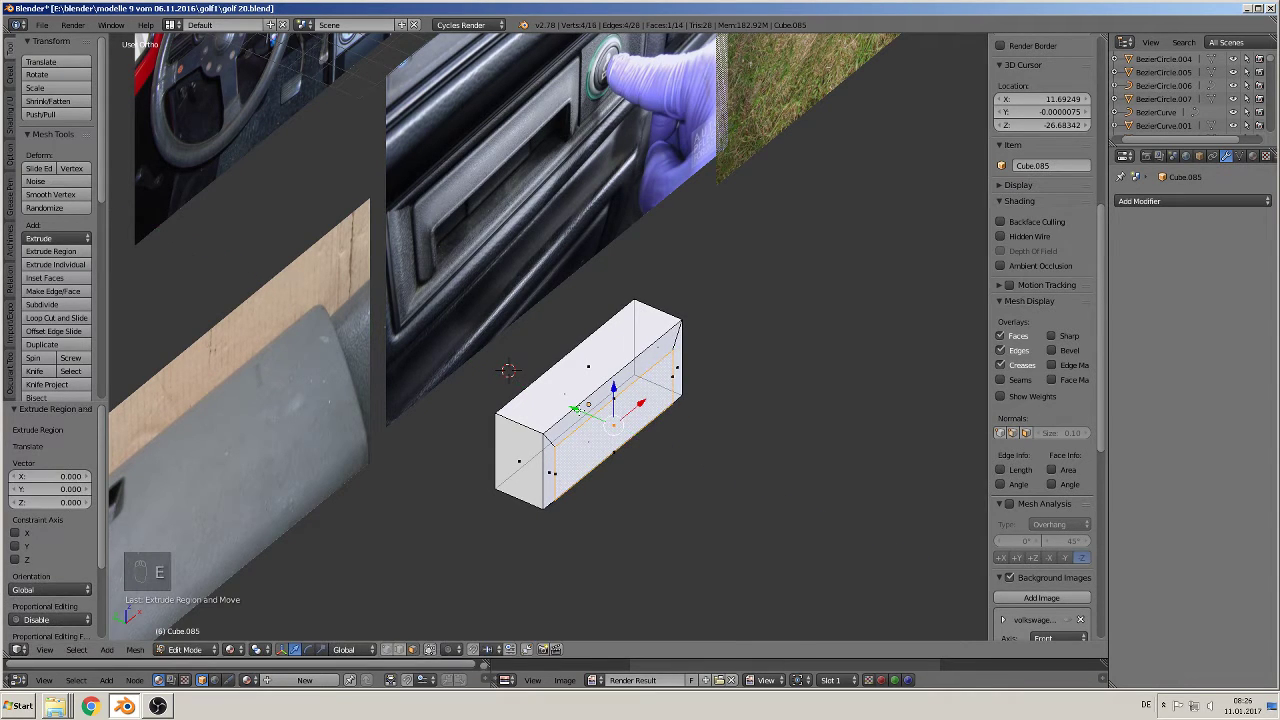
drag(621, 448, 618, 446)
middle_drag(618, 446, 582, 418)
key(g)
key(y)
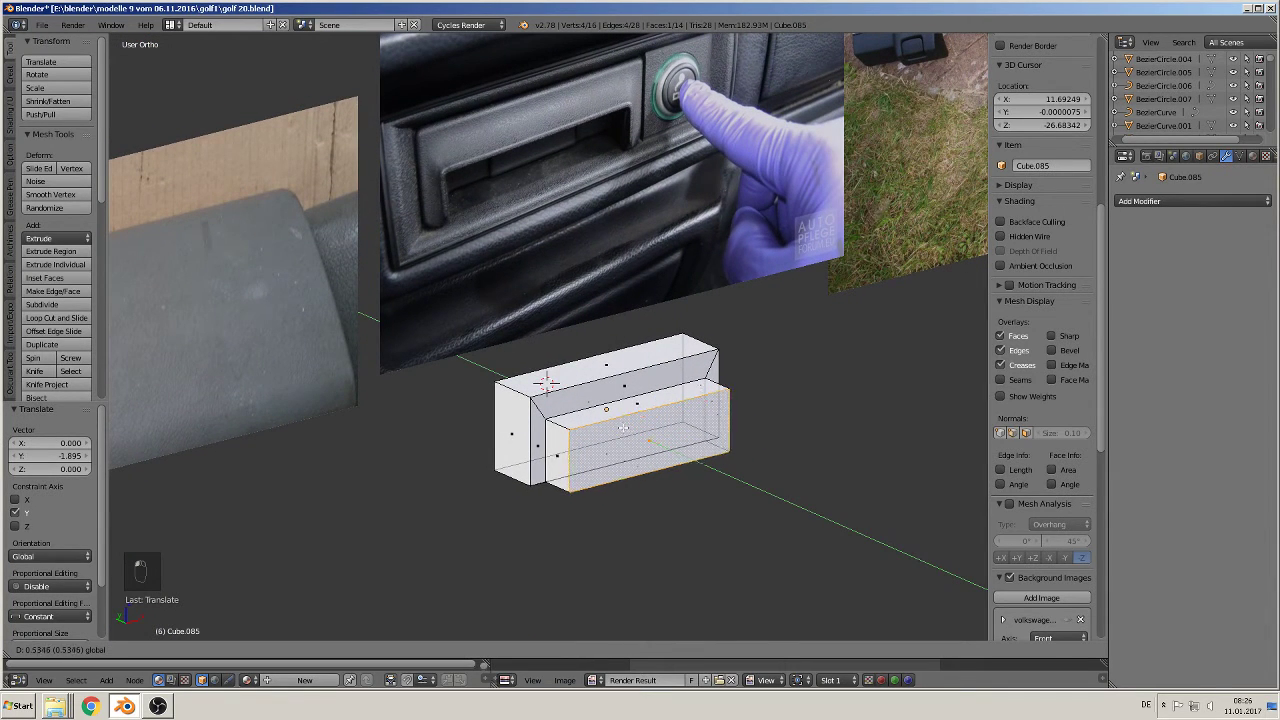
click(473, 245)
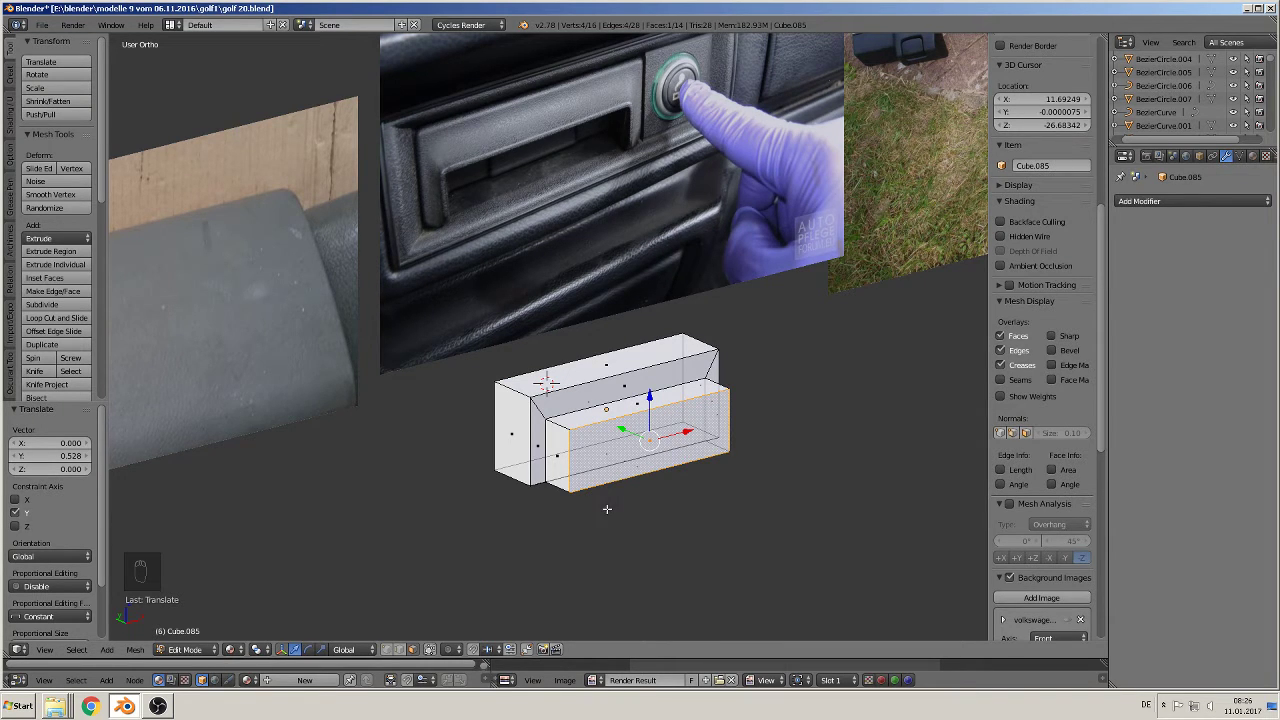
Step: Add one centred loop cut around the protruding front block, parallel to its front face
shift+middle_drag(627, 534, 583, 526)
scroll(554, 500, up, 3)
scroll(554, 498, down, 1)
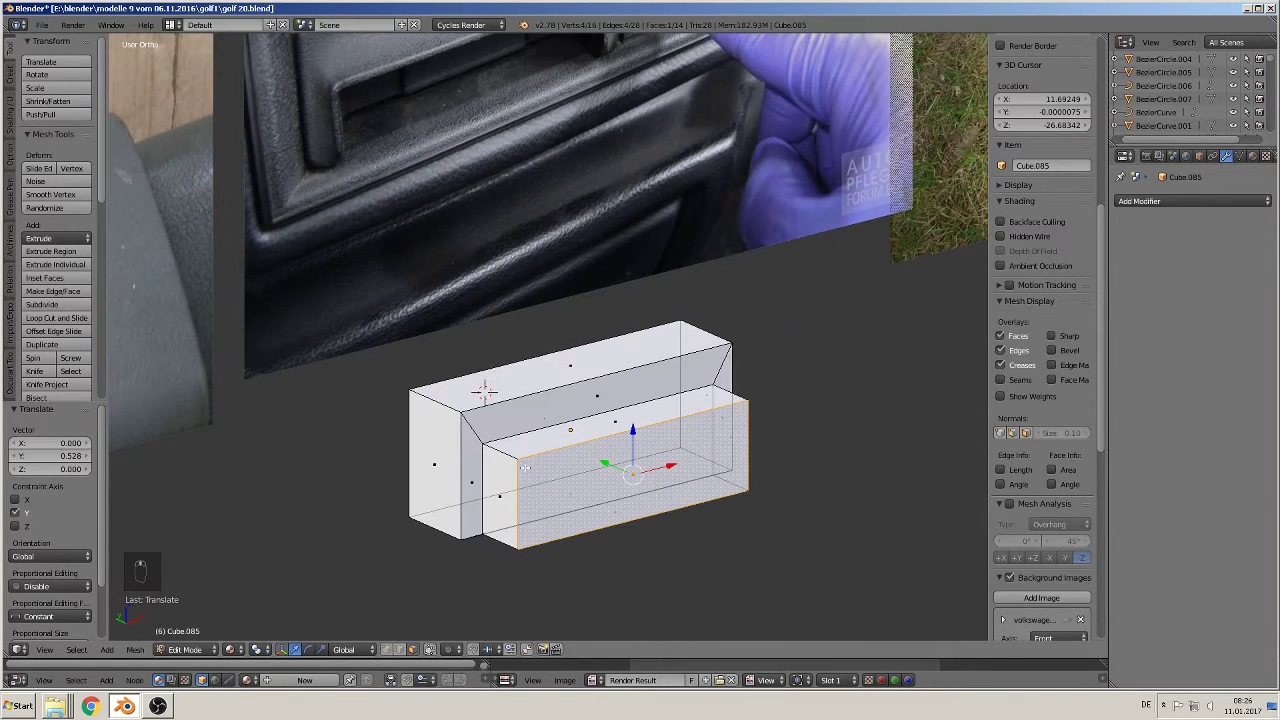
key(ctrl+r)
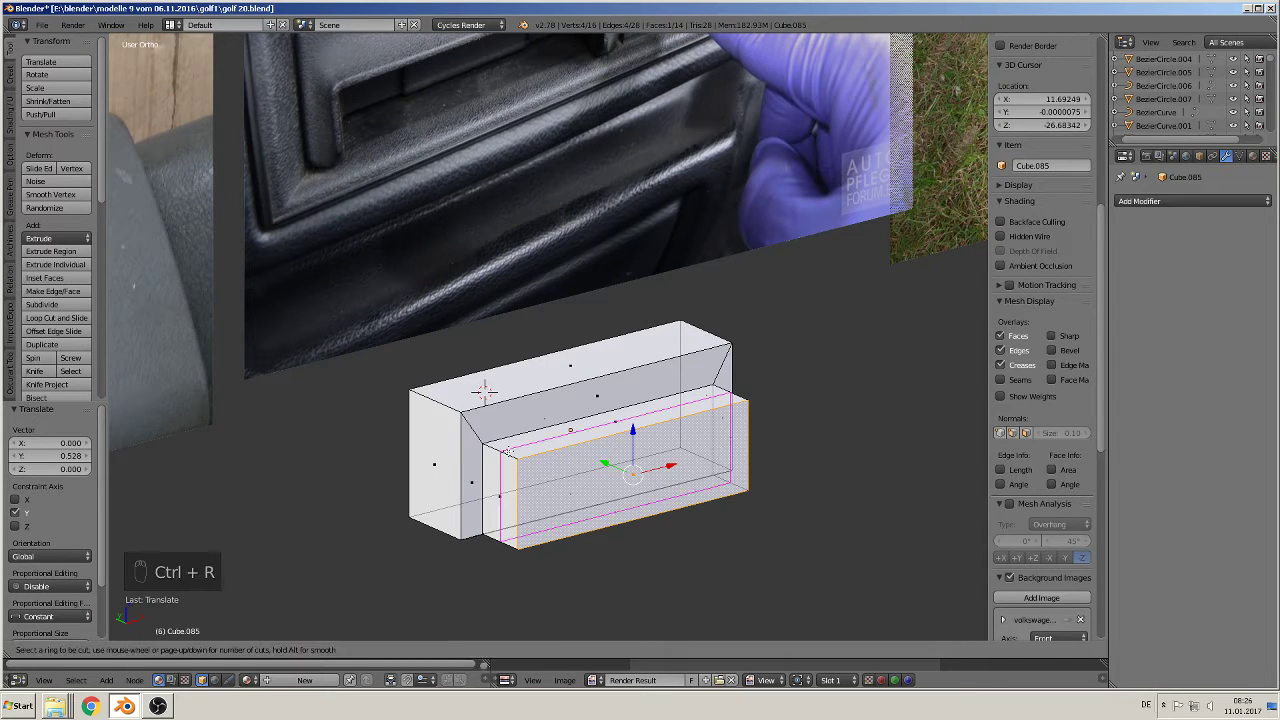
click(508, 452)
right_click(508, 452)
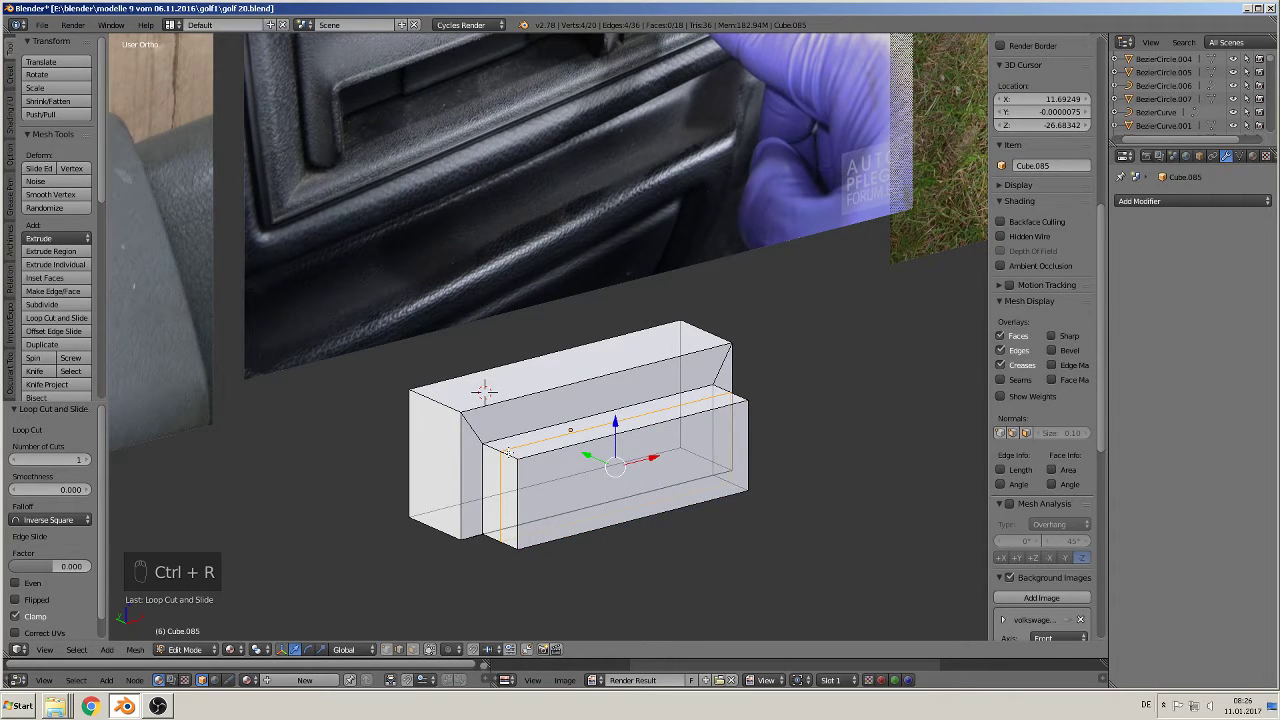
right_click(508, 452)
Step: Select the protruding block's front face and scale it to about 0.92 to taper the block
shift+middle_drag(549, 527, 463, 533)
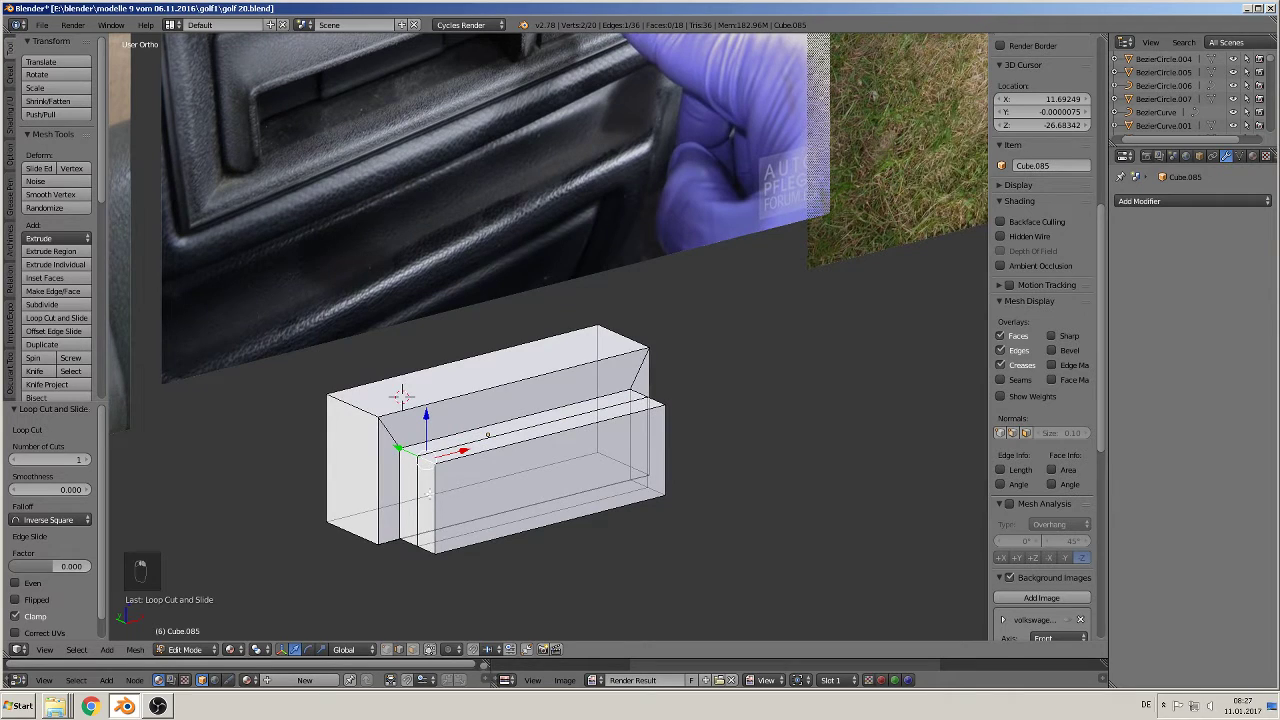
alt+right_click(418, 480)
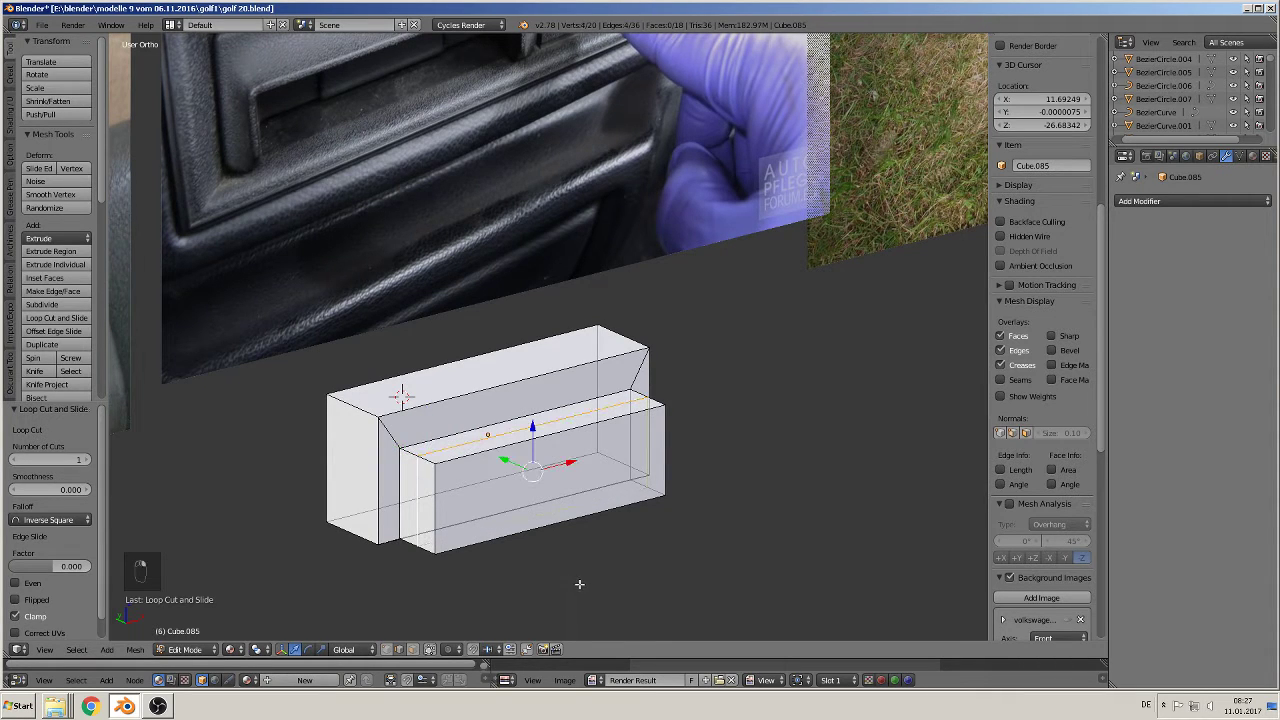
right_click(445, 487)
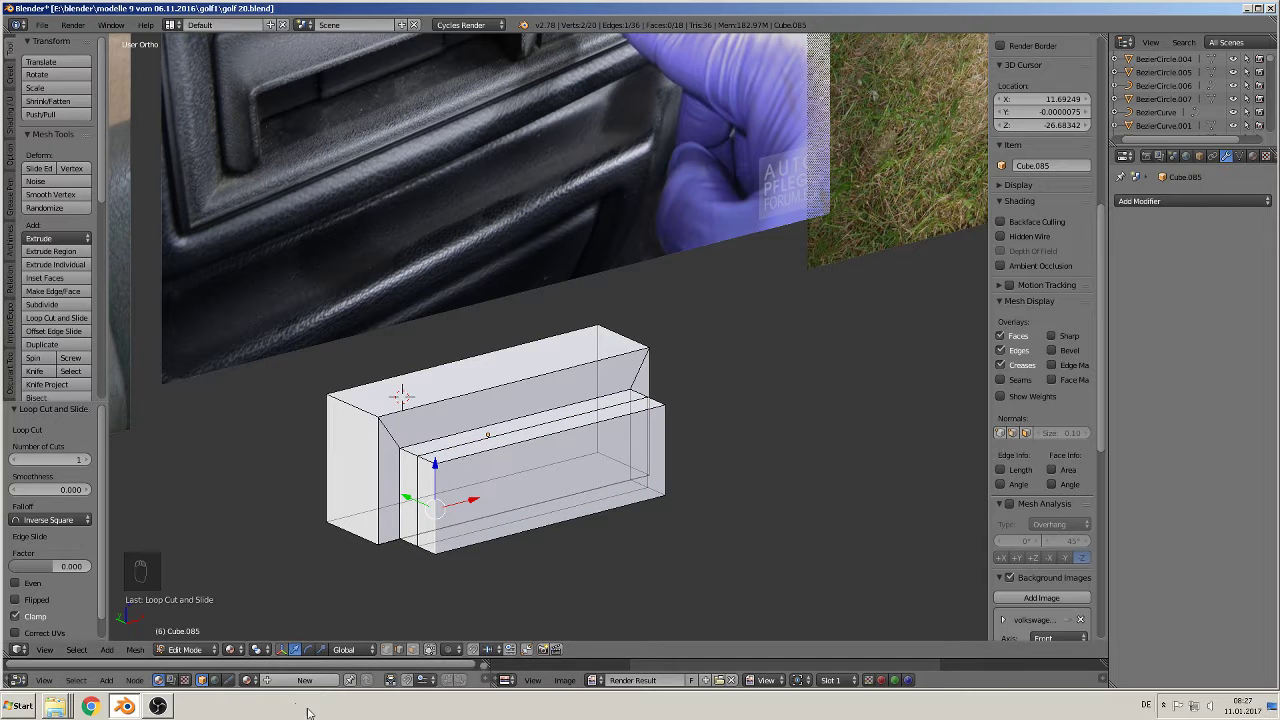
click(412, 649)
right_click(565, 474)
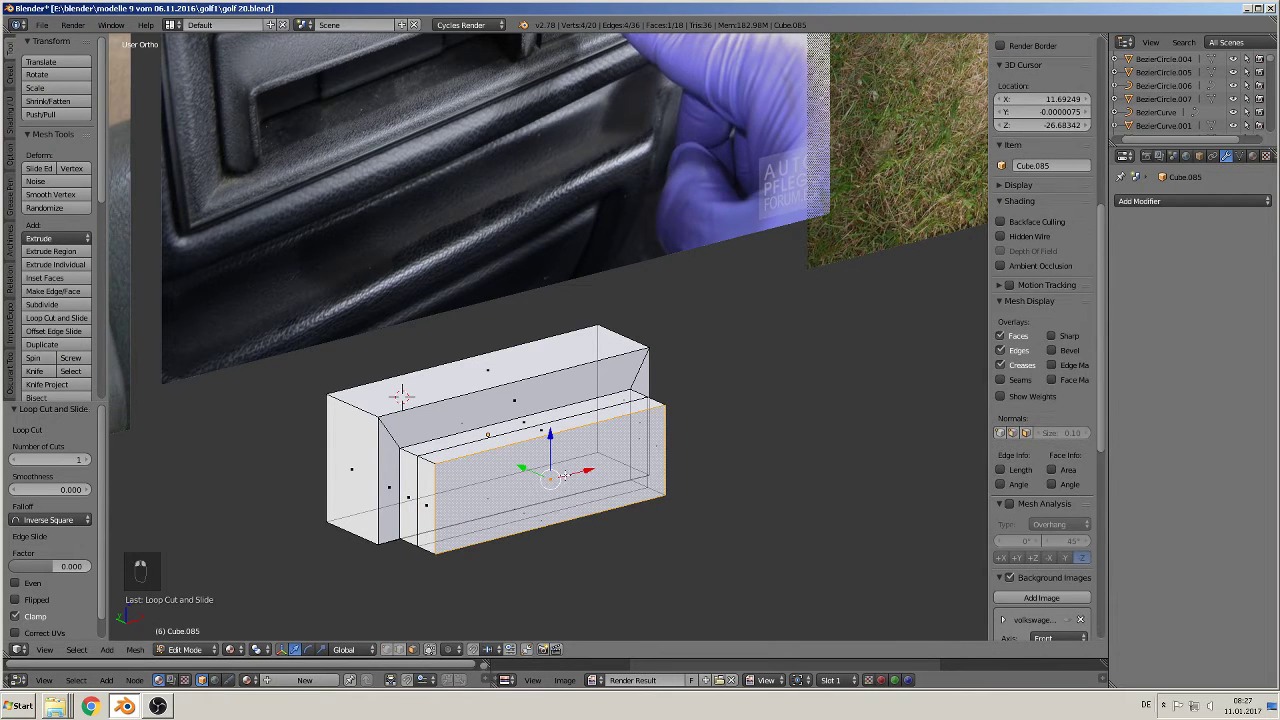
key(s)
click(648, 530)
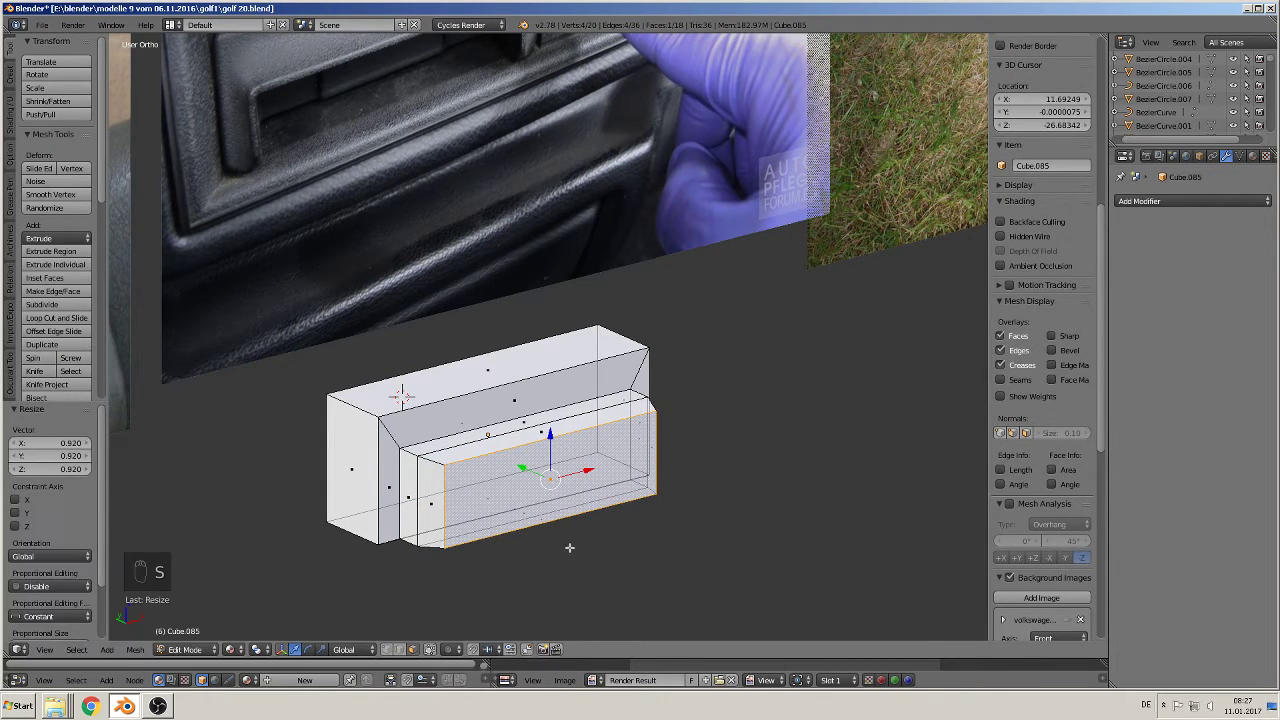
Step: Select the middle edge loop around the protruding front block and scale it to about 0.89
click(399, 650)
alt+right_click(415, 487)
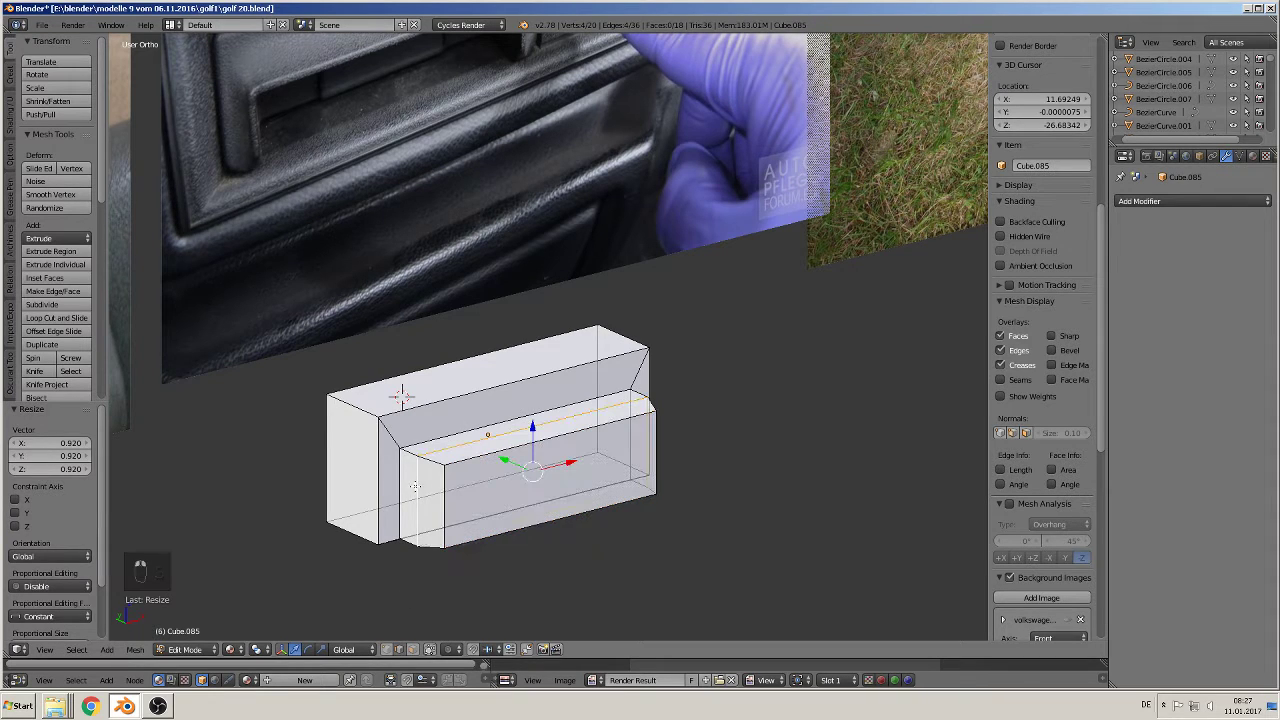
key(s)
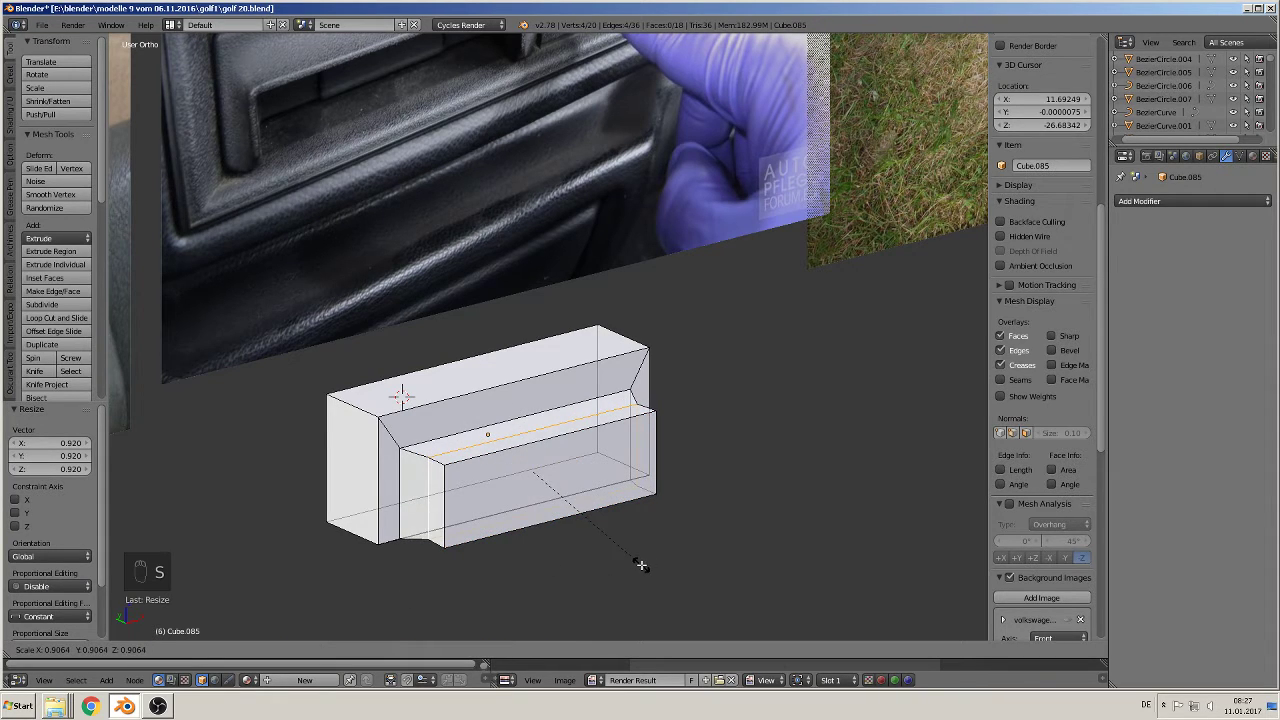
click(638, 564)
Step: Bevel the scaled edge loop with 3 segments and an offset of about 0.545 to form a concave curve
scroll(630, 564, up, 1)
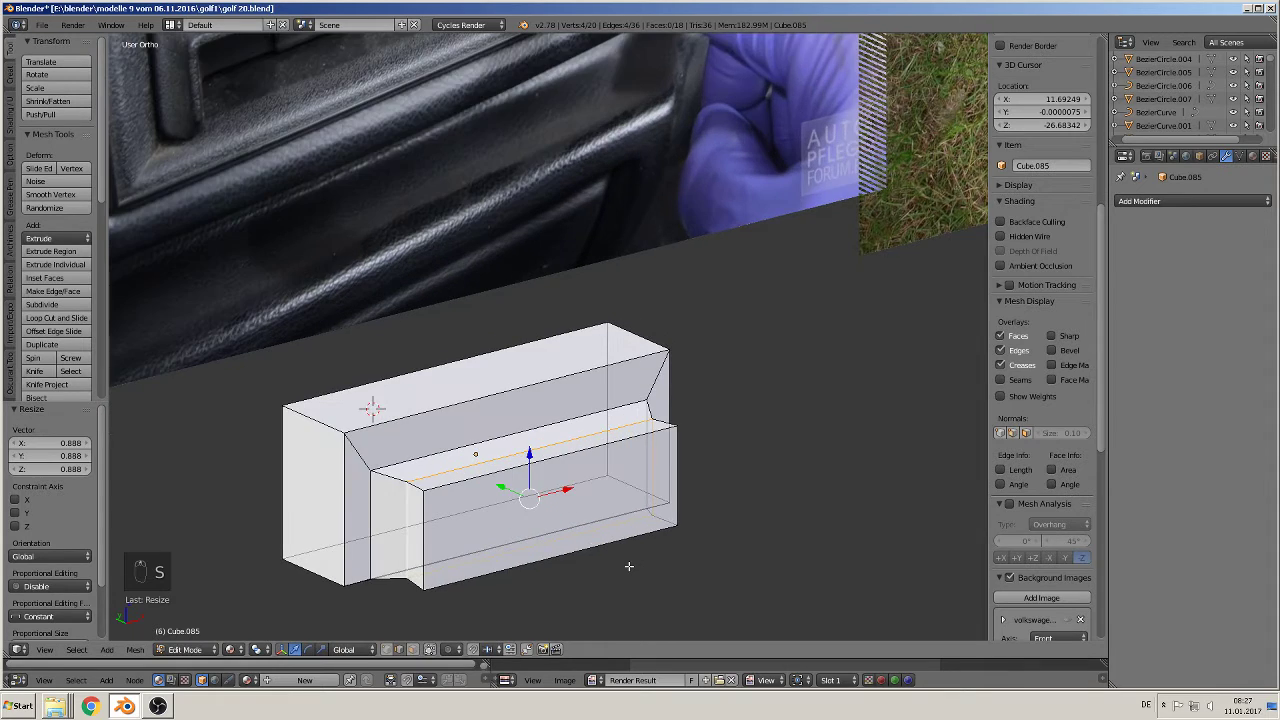
scroll(569, 500, up, 2)
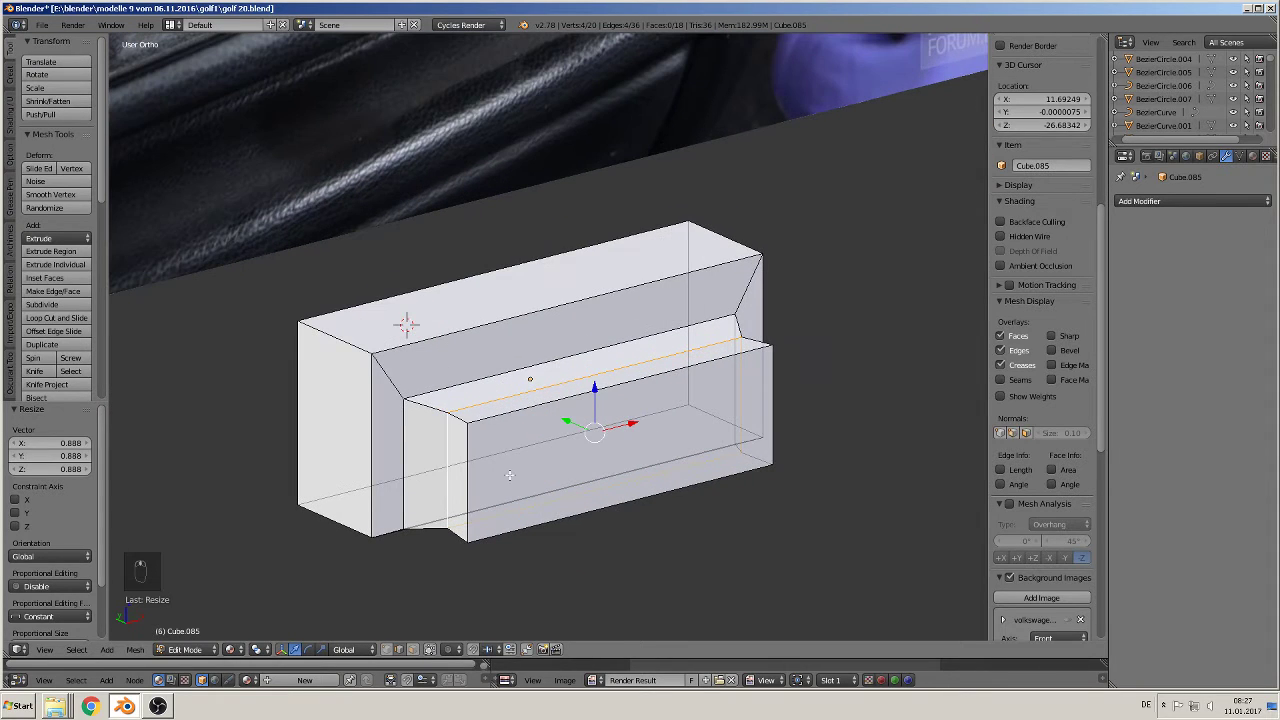
key(ctrl+b)
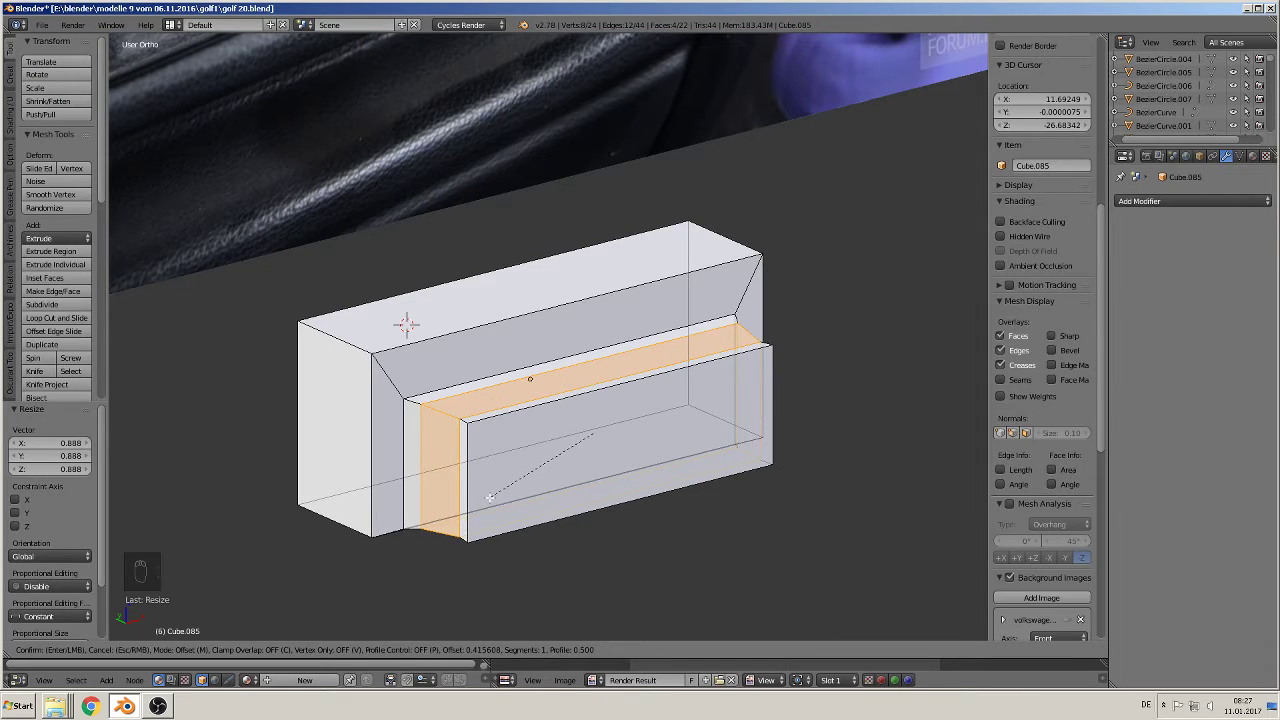
scroll(489, 503, up, 2)
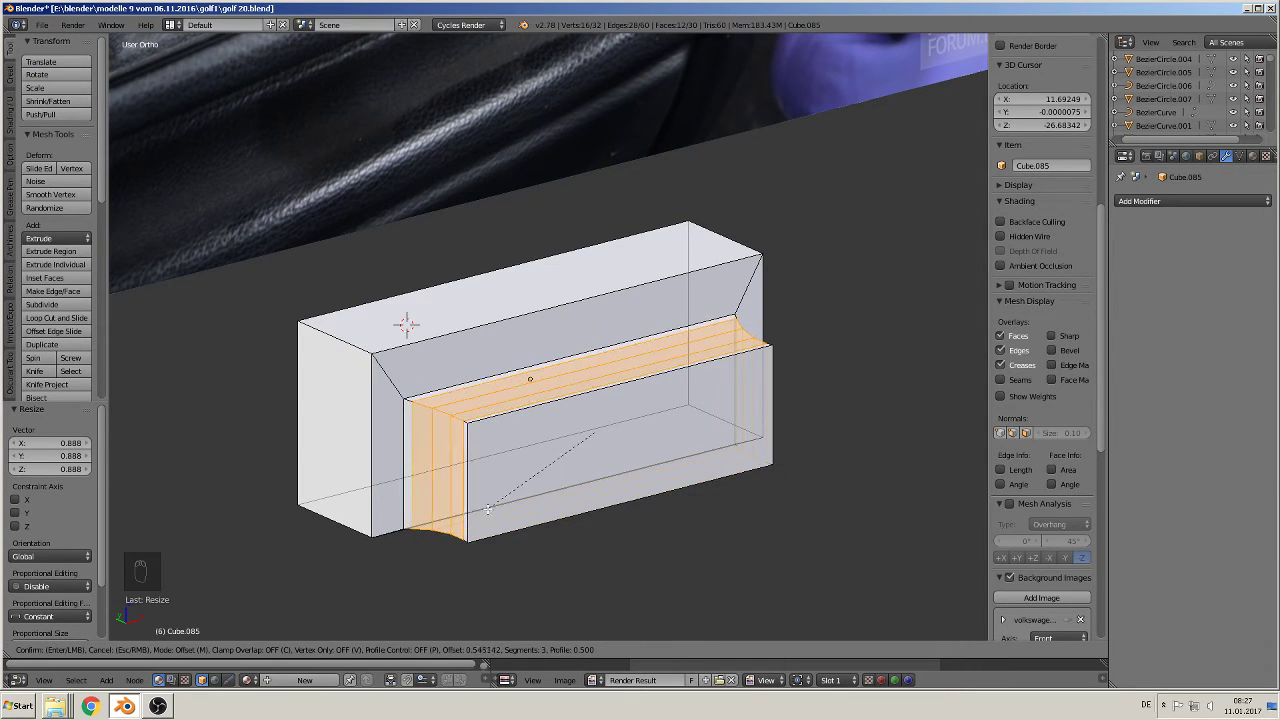
click(488, 507)
Step: Leave Edit Mode and apply smooth shading to the ashtray part
key(Tab)
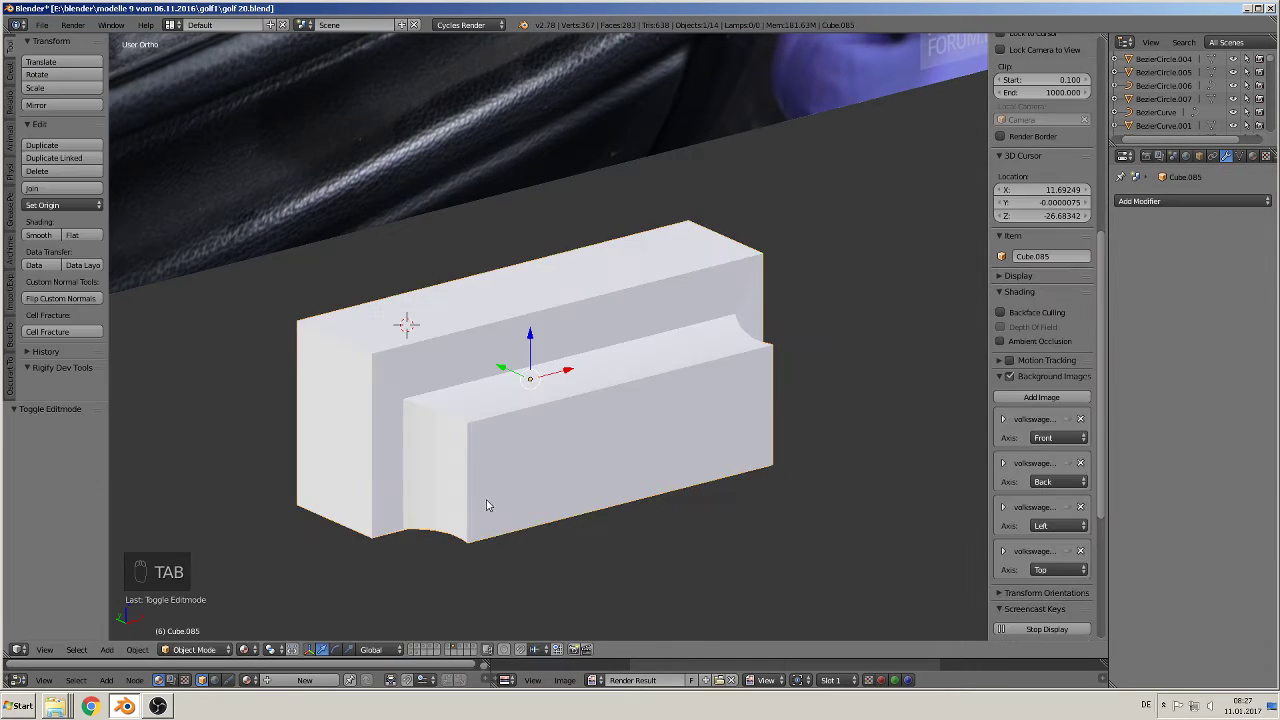
middle_drag(487, 505, 451, 479)
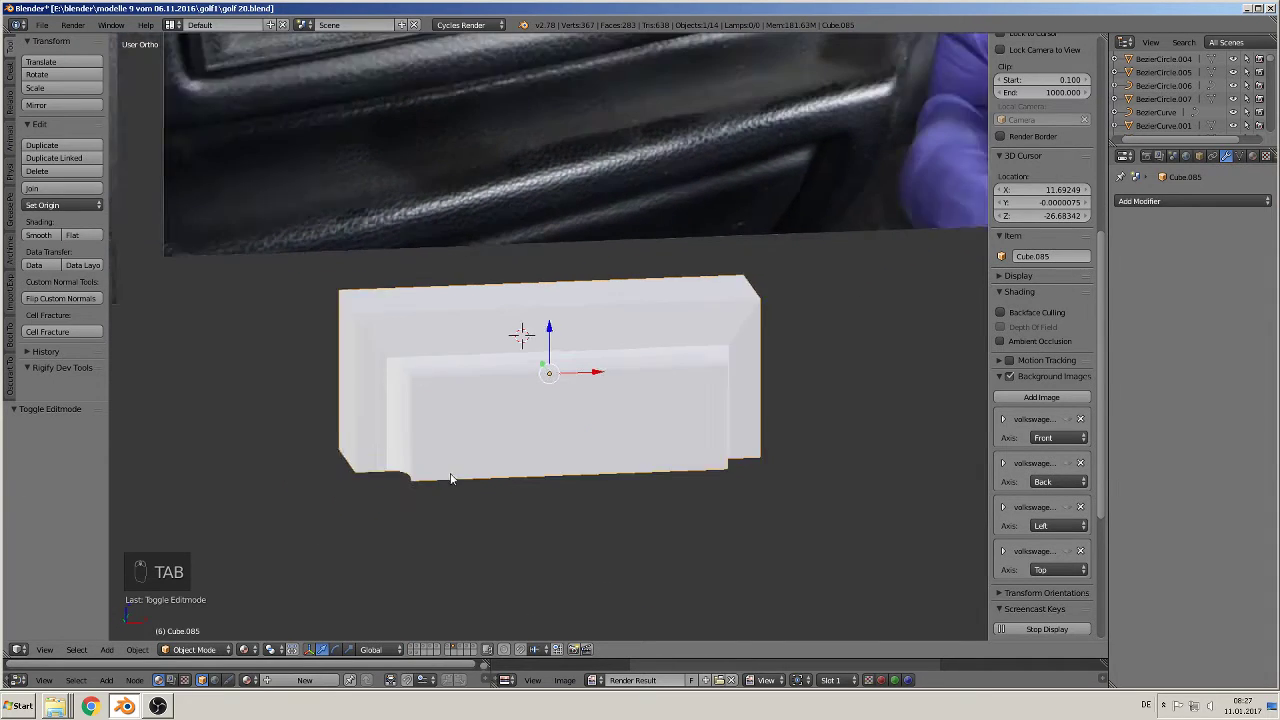
scroll(451, 474, down, 2)
shift+middle_drag(472, 418, 429, 553)
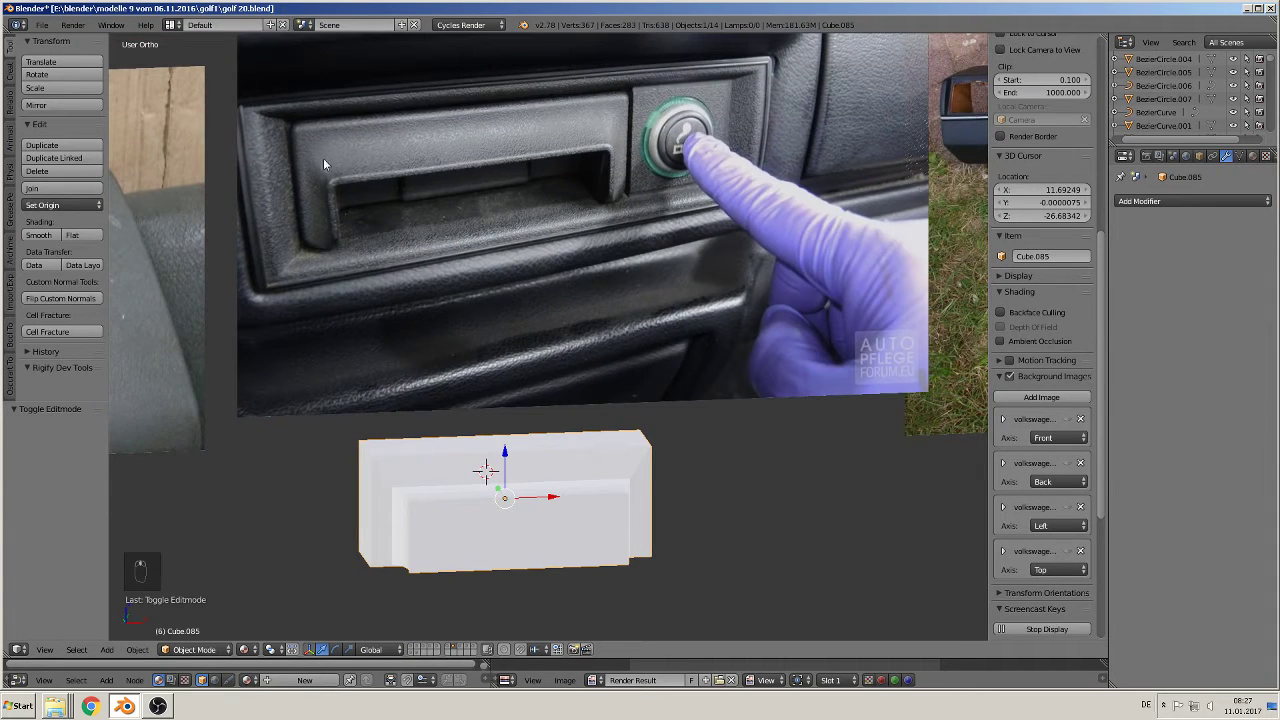
click(42, 236)
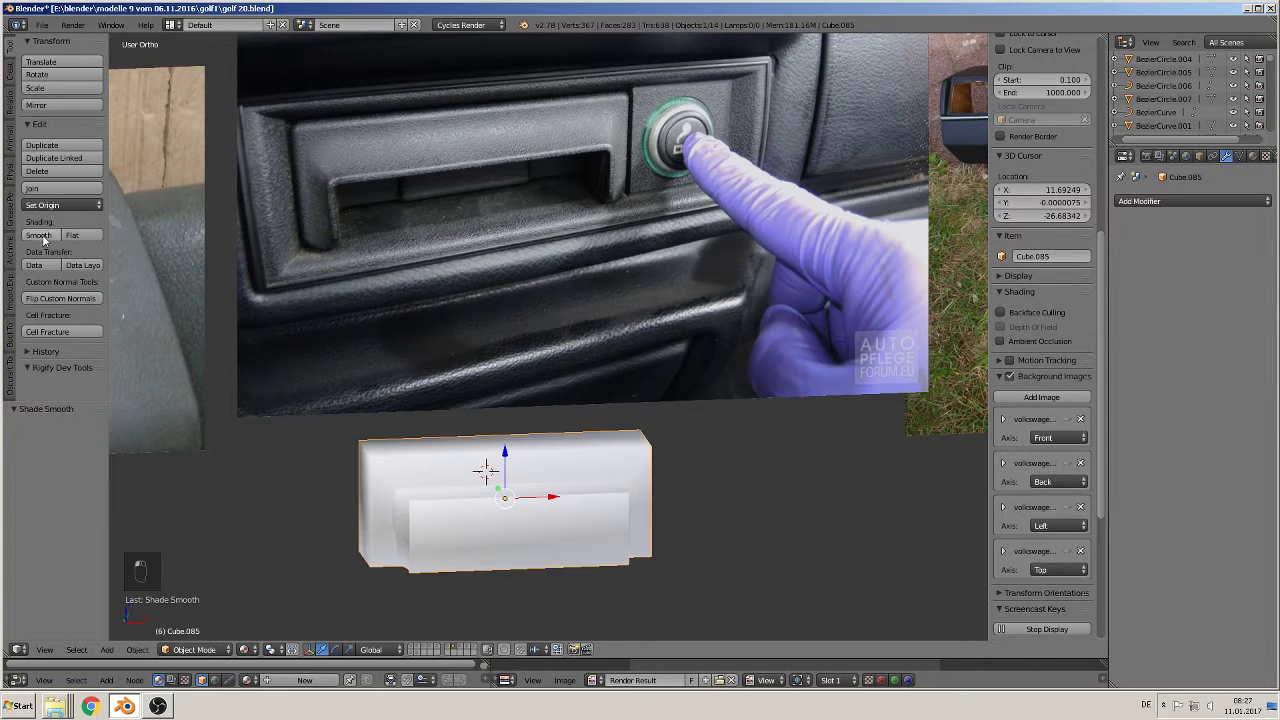
Step: In Edit Mode, select the protruding block's front face, extrude it in place and scale the new face to about 0.83
scroll(429, 500, up, 3)
shift+middle_drag(472, 484, 543, 554)
shift+middle_drag(543, 554, 475, 474)
scroll(474, 477, down, 1)
key(Tab)
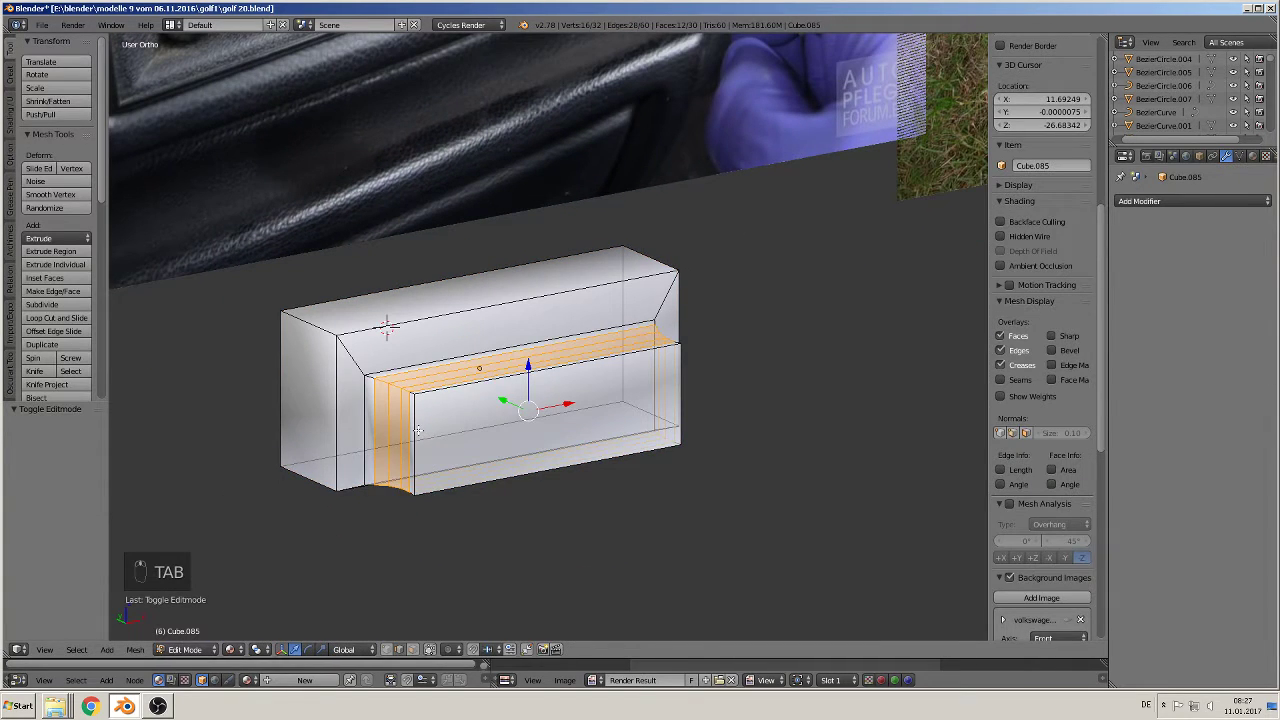
click(387, 649)
right_click(534, 420)
scroll(510, 456, down, 3)
middle_drag(494, 451, 469, 440)
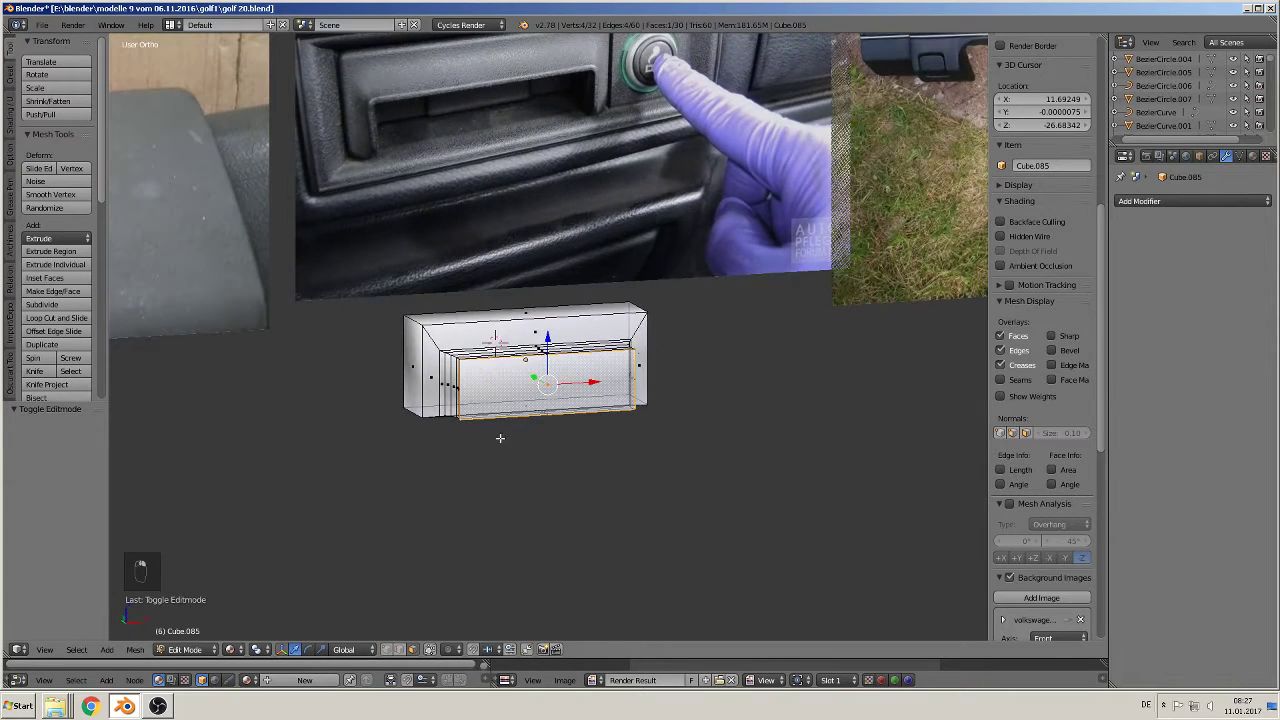
scroll(531, 440, up, 2)
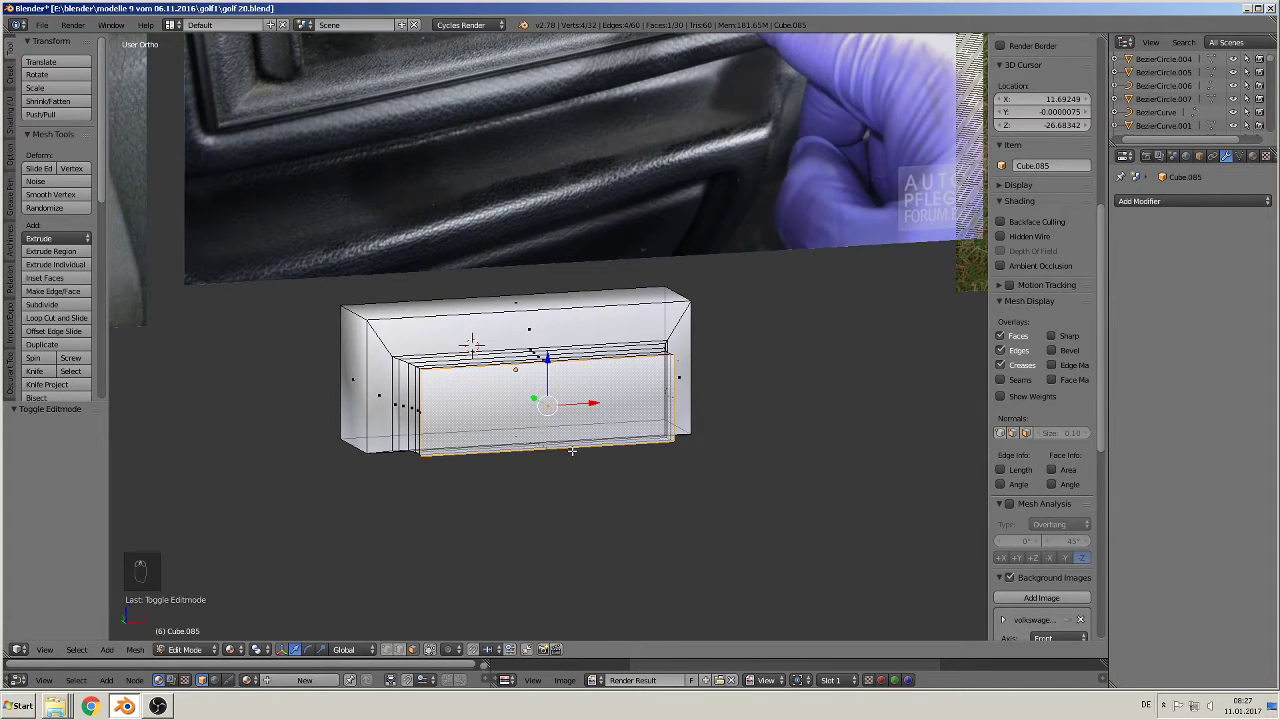
key(e)
key(s)
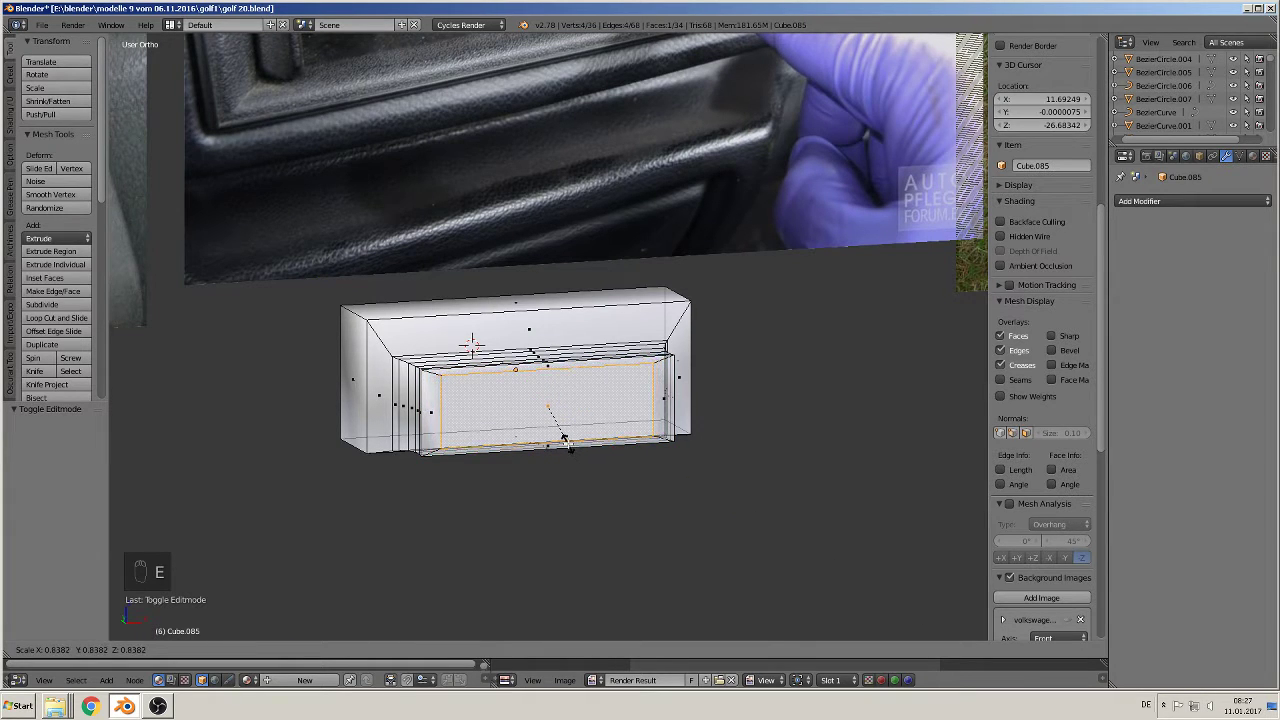
click(565, 442)
Step: Widen the inset front face along X by a factor of about 1.11 to narrow its side borders
shift+middle_drag(414, 133, 434, 320)
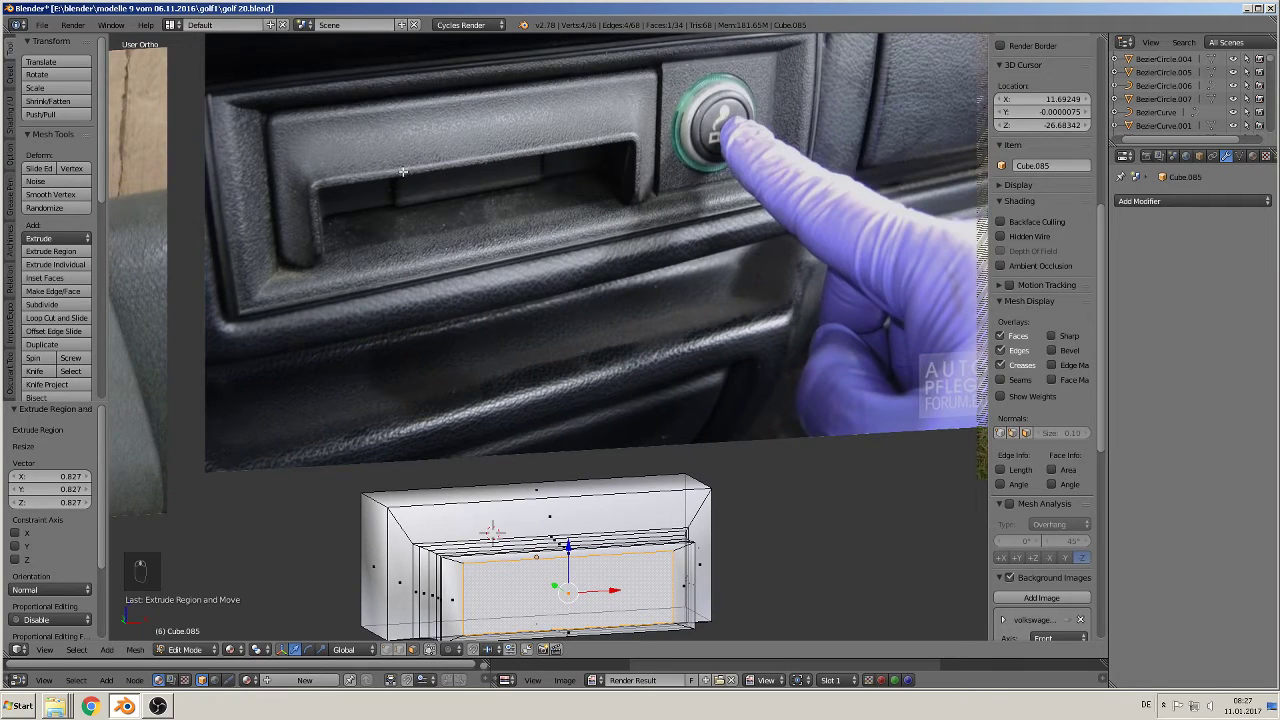
shift+middle_drag(514, 430, 500, 294)
scroll(596, 482, up, 2)
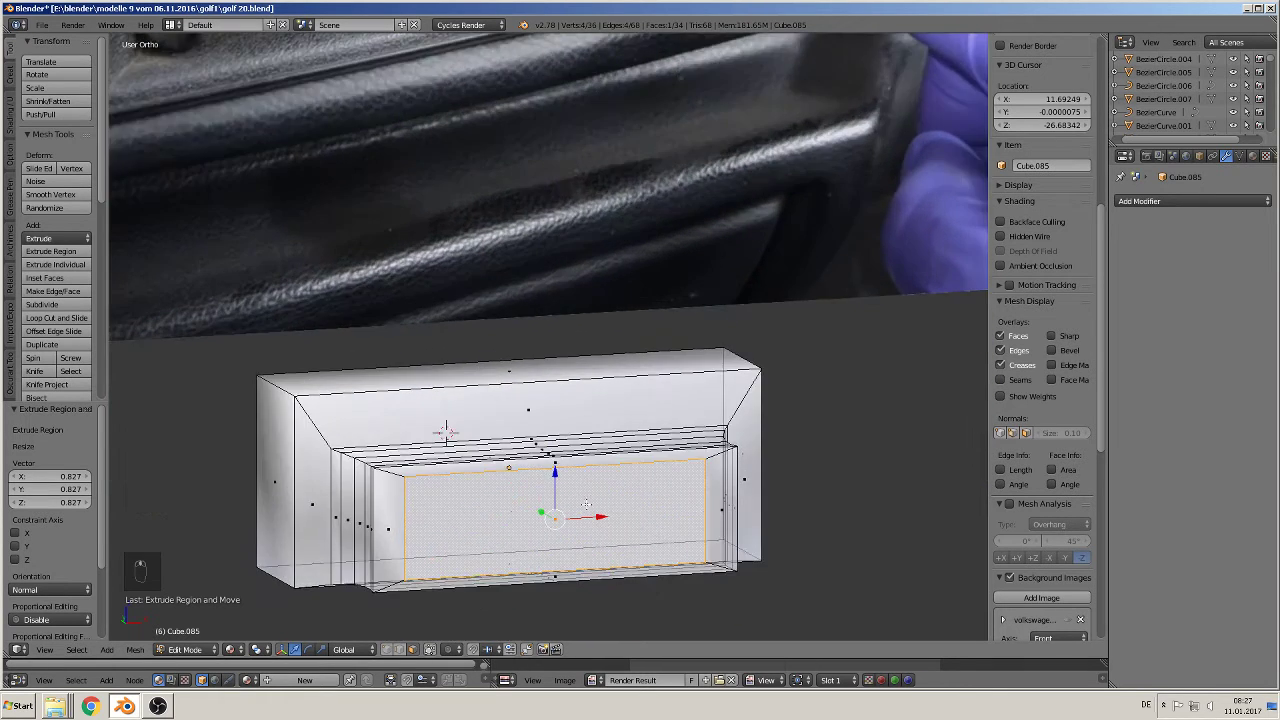
shift+middle_drag(629, 565, 500, 436)
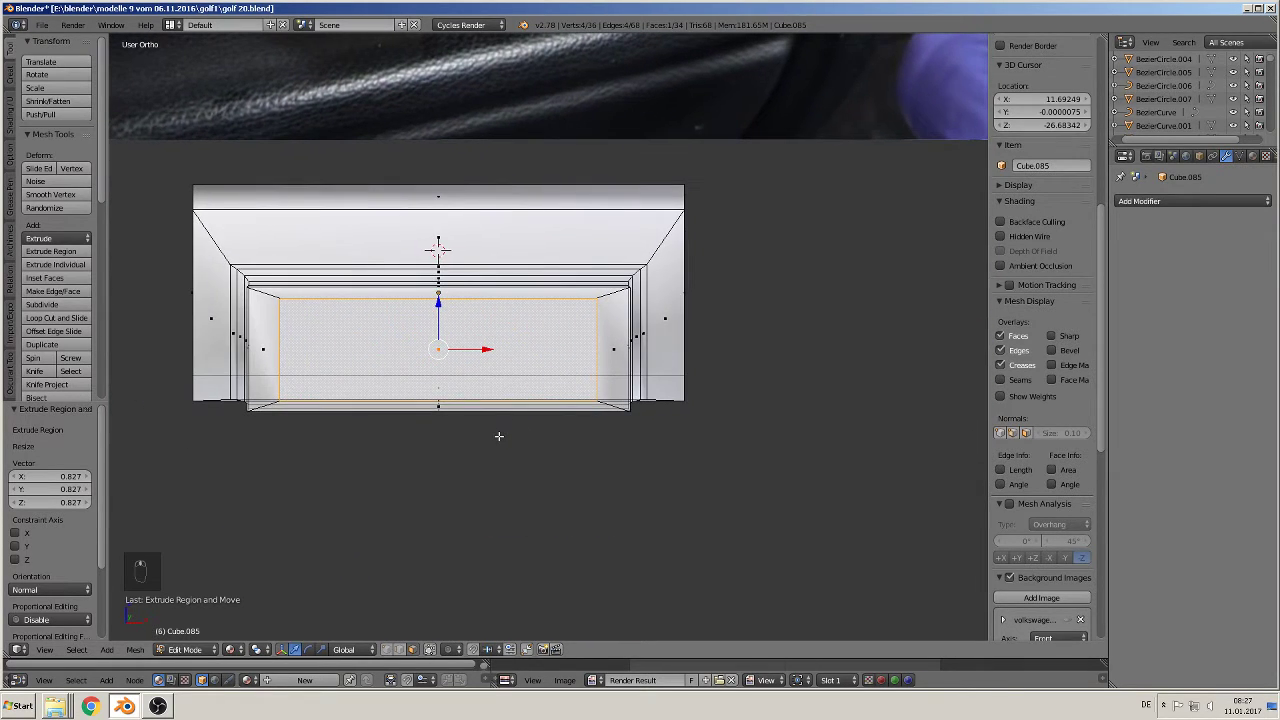
key(s)
key(x)
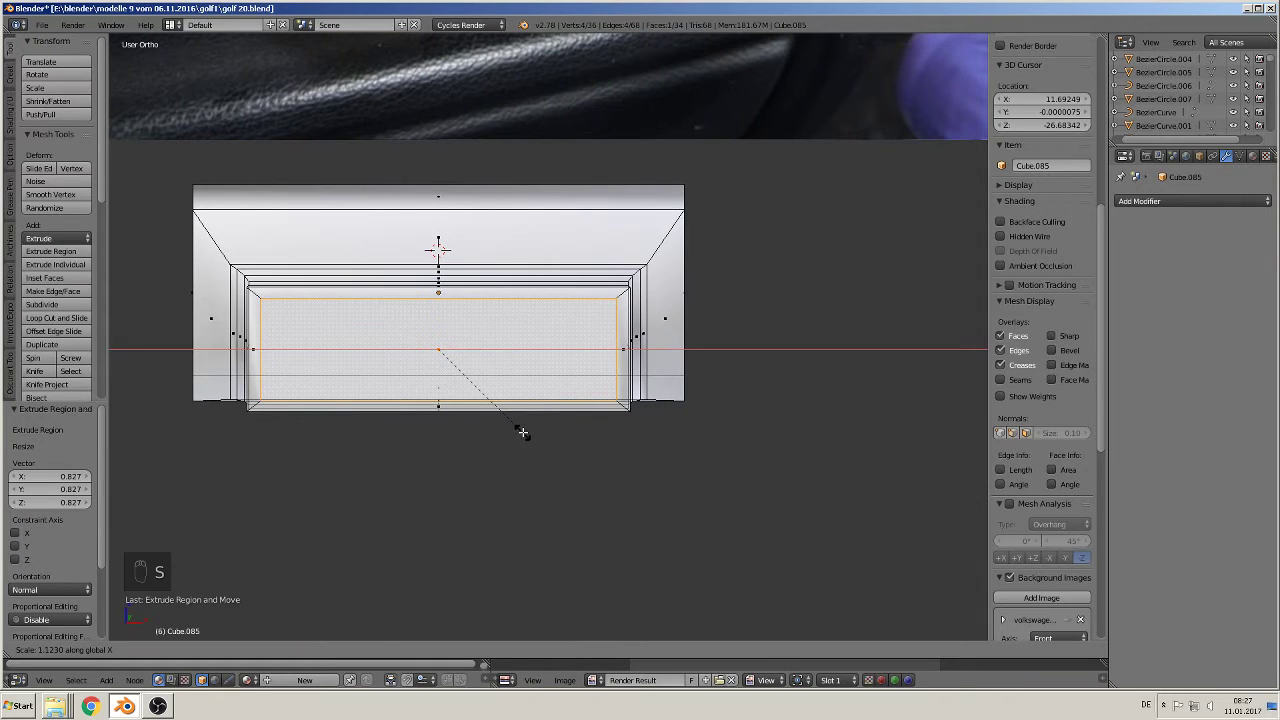
click(523, 432)
Step: Switch to edge selection and delete the outermost lower edges of the protruding front block
middle_drag(523, 429, 566, 450)
scroll(452, 427, down, 4)
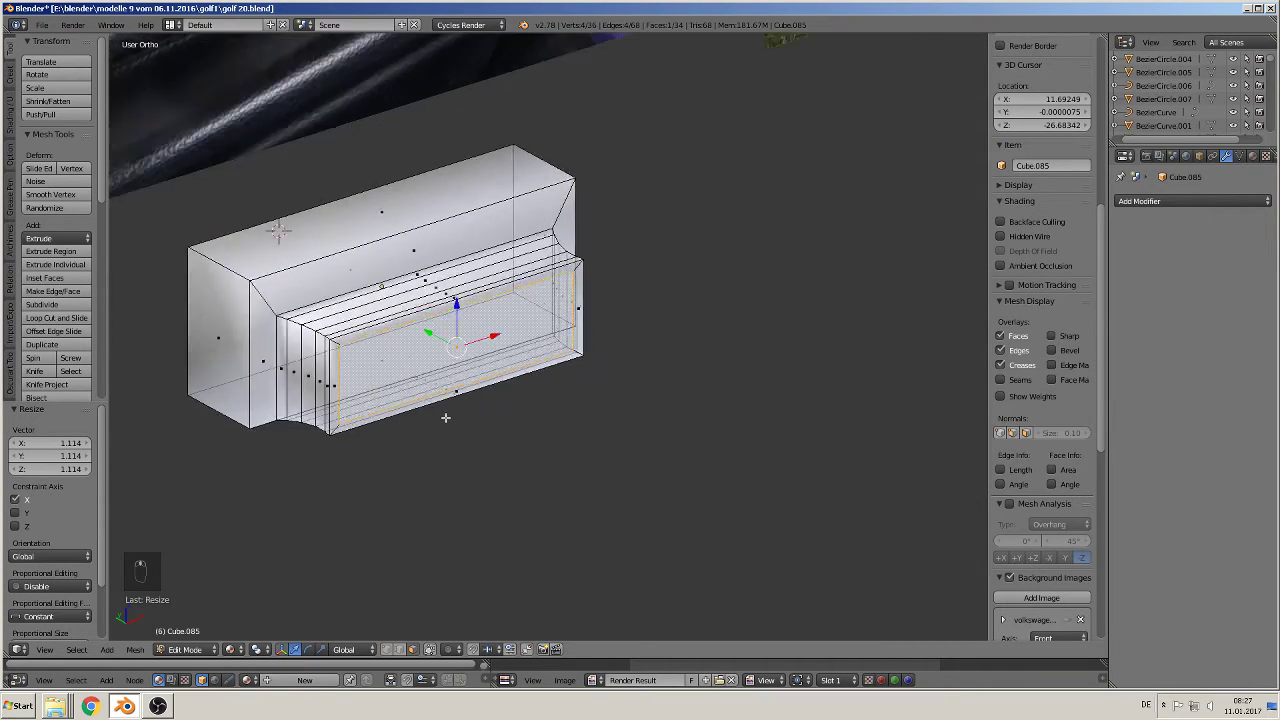
shift+middle_drag(456, 416, 459, 494)
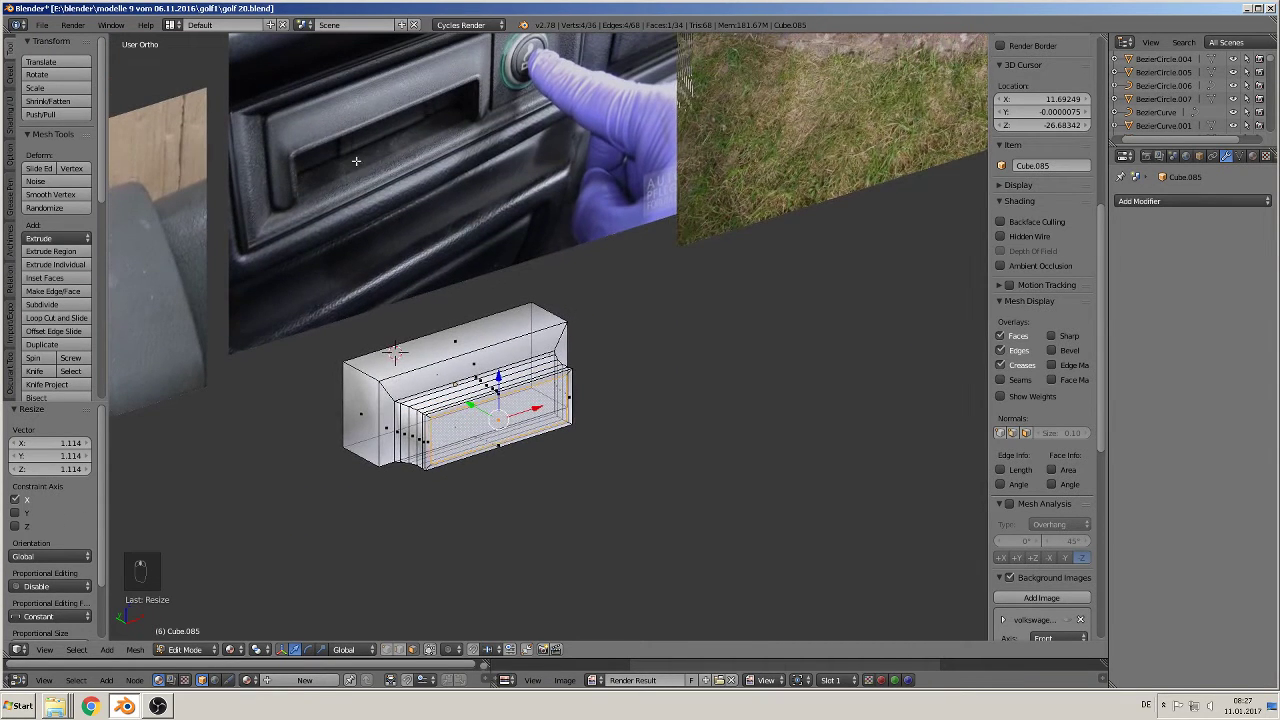
scroll(543, 485, up, 2)
click(399, 649)
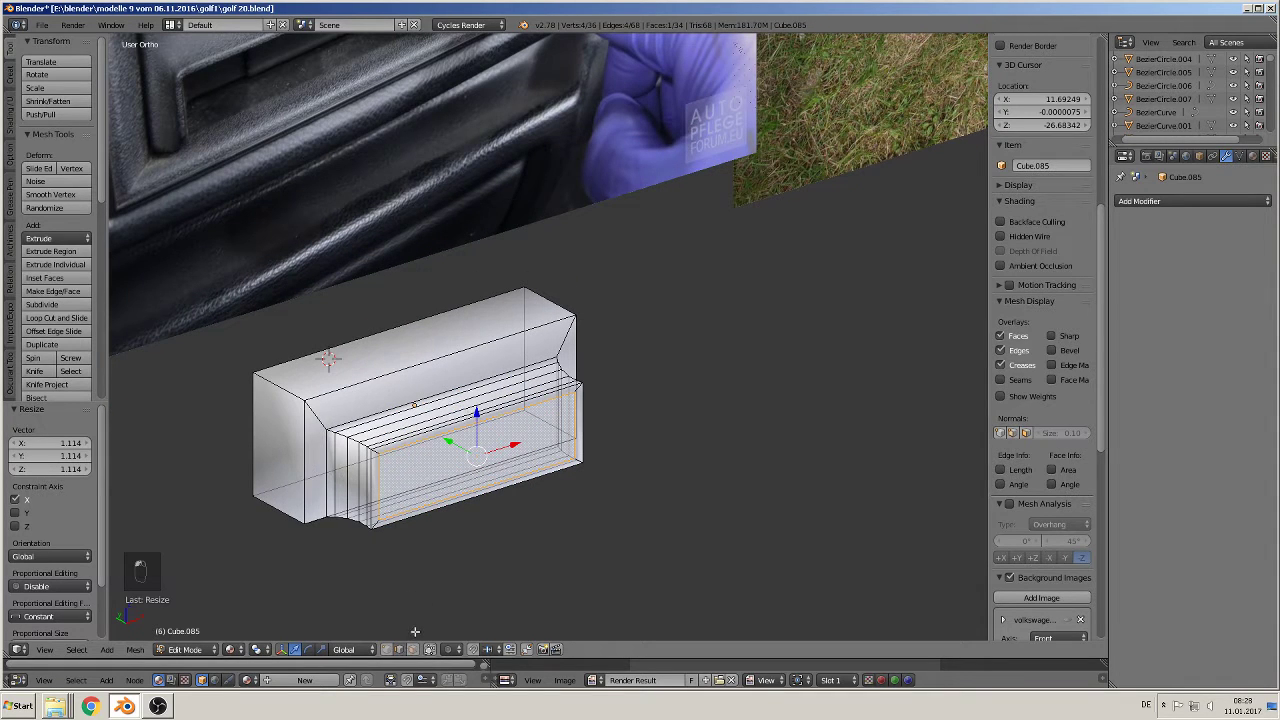
right_click(460, 499)
key(c)
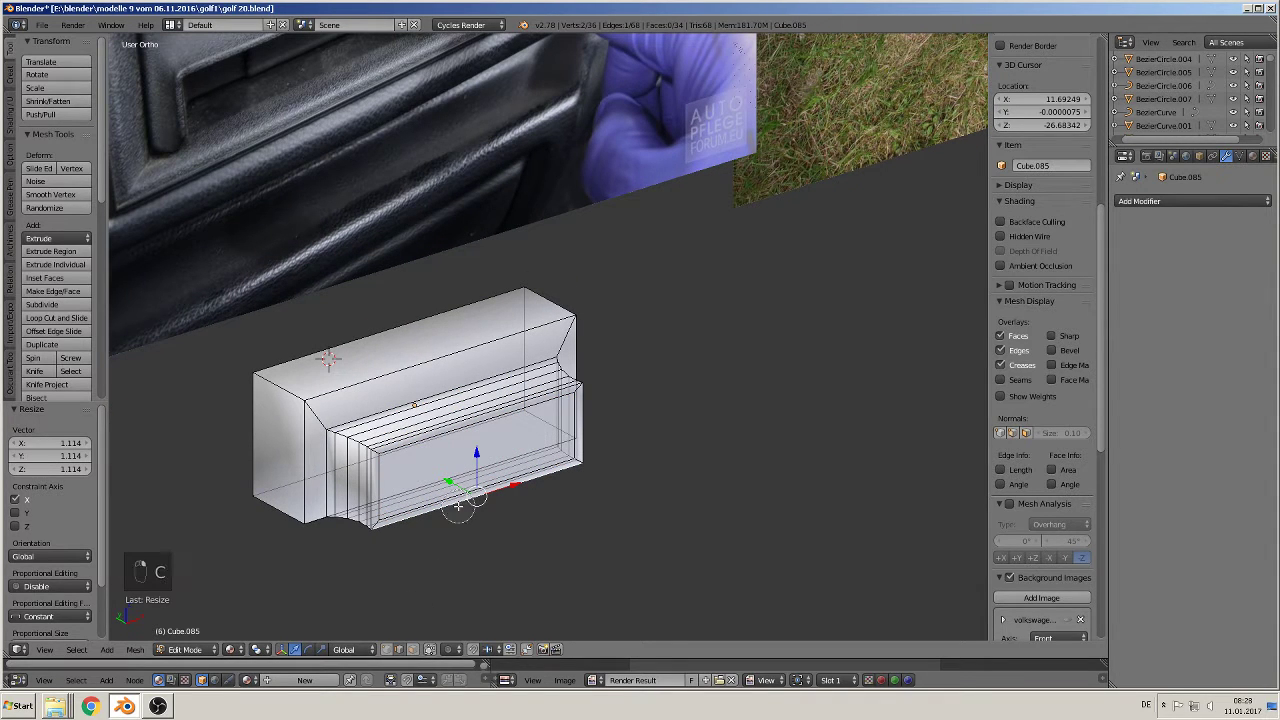
right_click(458, 506)
key(x)
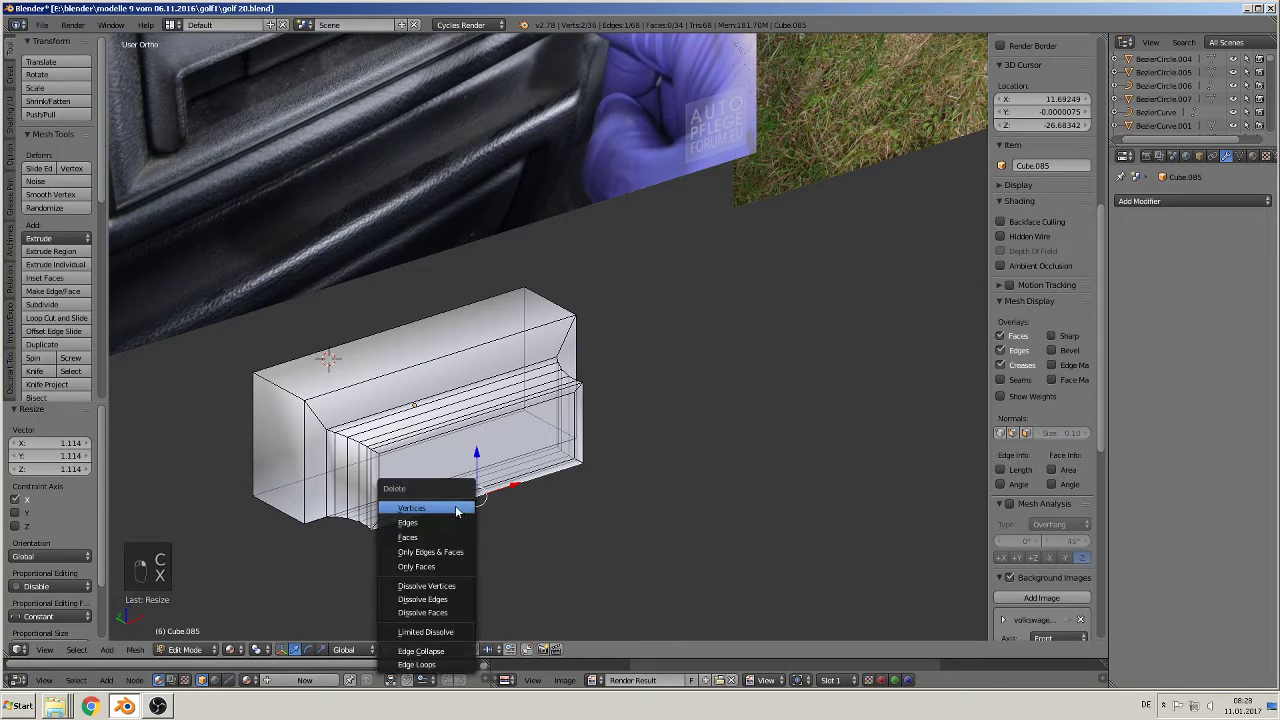
click(450, 520)
key(x)
click(452, 505)
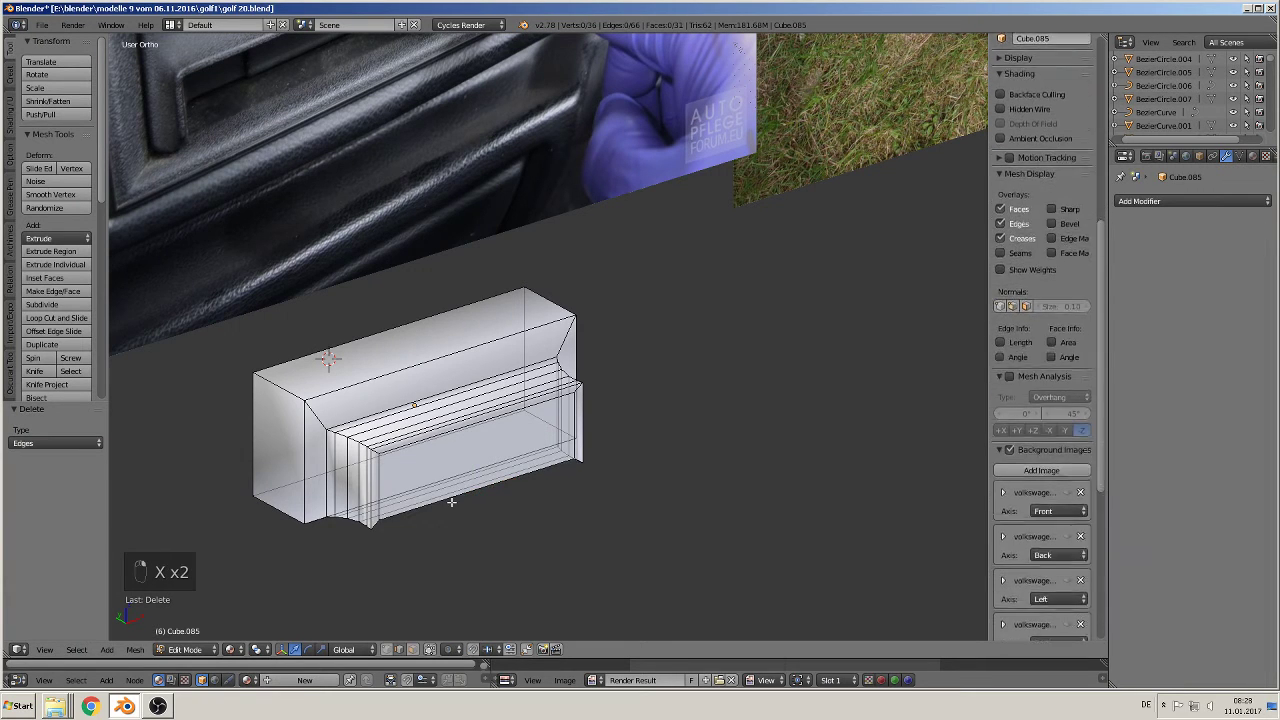
Step: Delete the further lower edges of the inset face and bevel strips one by one to open the block's front and underside
key(x)
click(447, 500)
key(x)
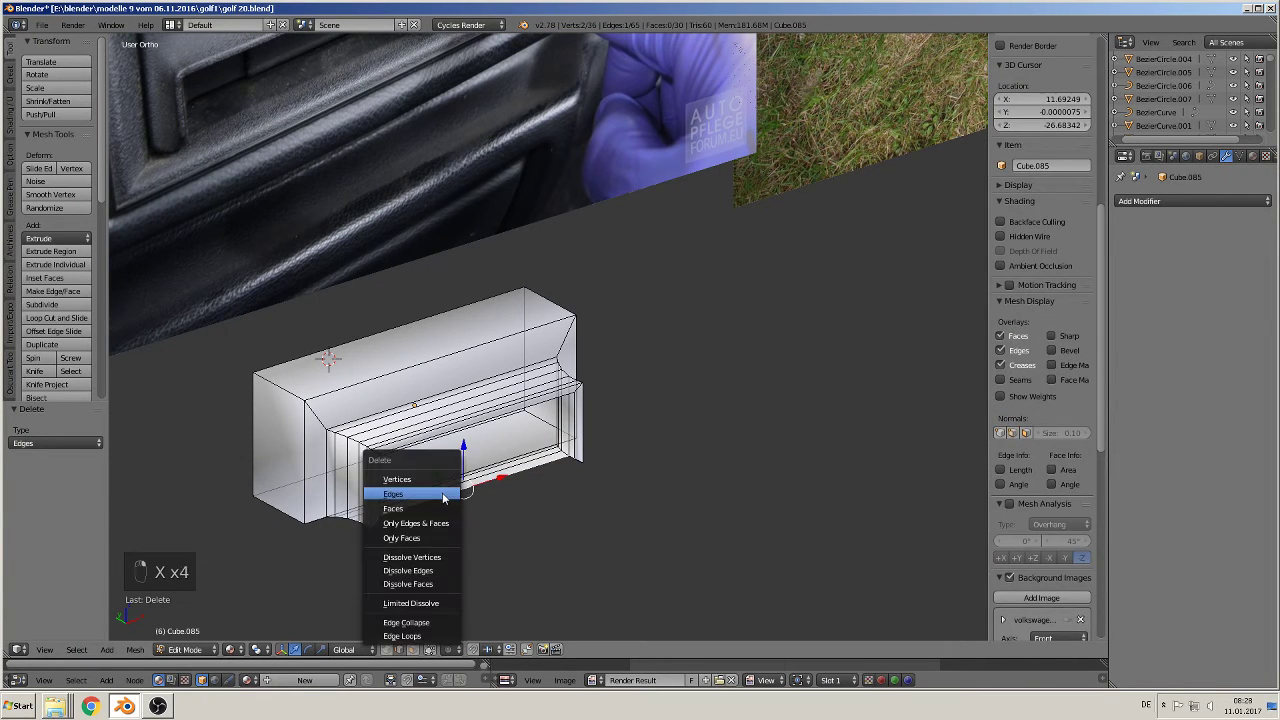
click(440, 491)
key(x)
click(433, 489)
key(x)
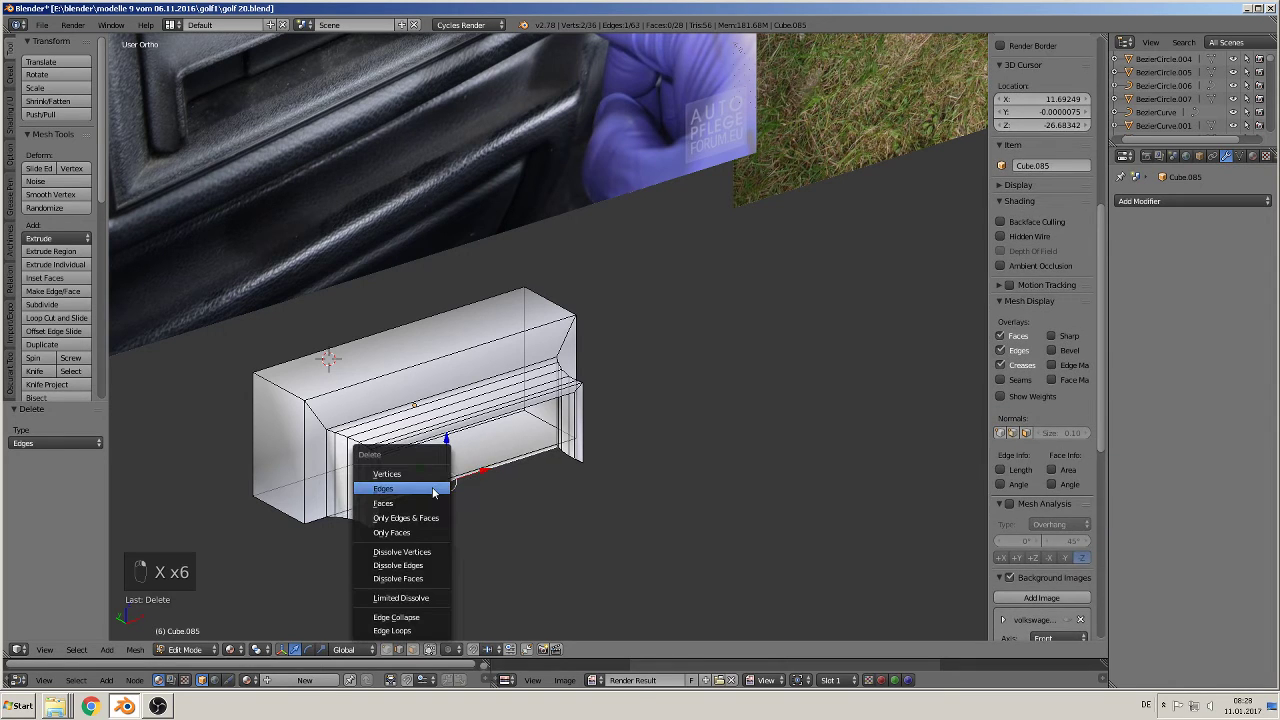
click(433, 489)
right_click(430, 484)
key(x)
click(433, 489)
right_click(430, 484)
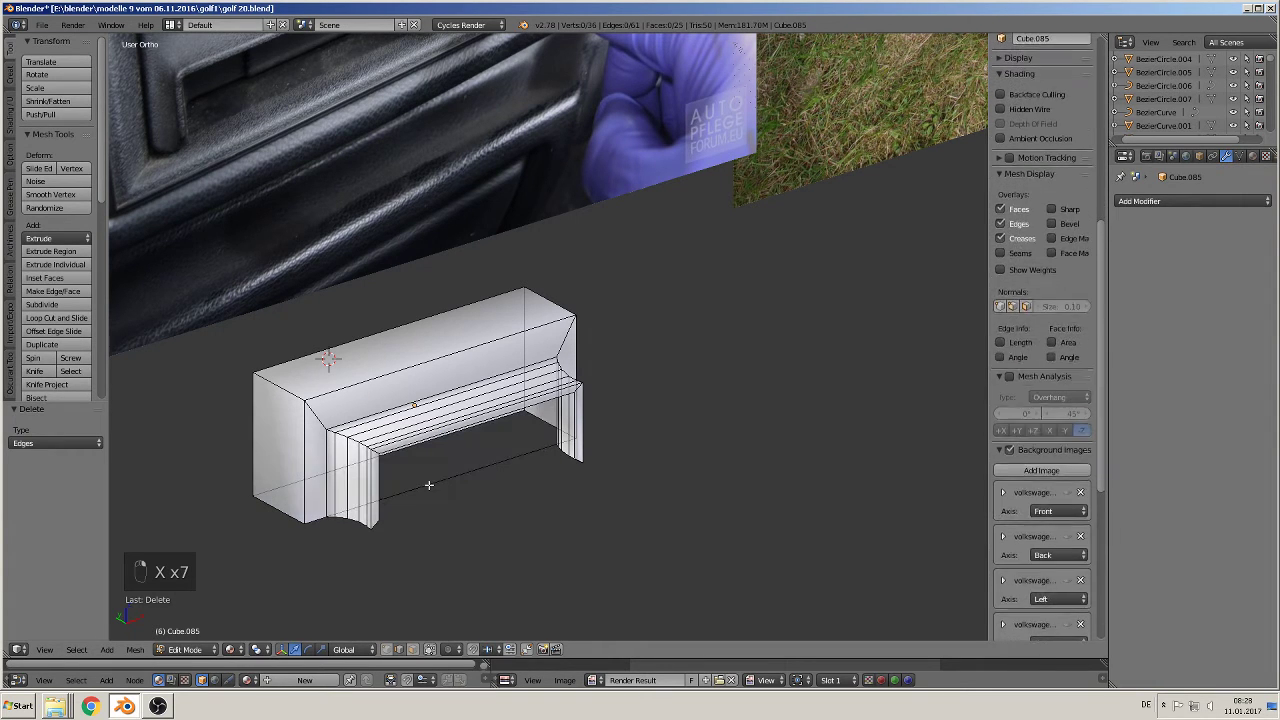
Step: Delete the remaining edge spanning the opening at the underside and check the shape against the photo in Object Mode
middle_drag(431, 485, 333, 469)
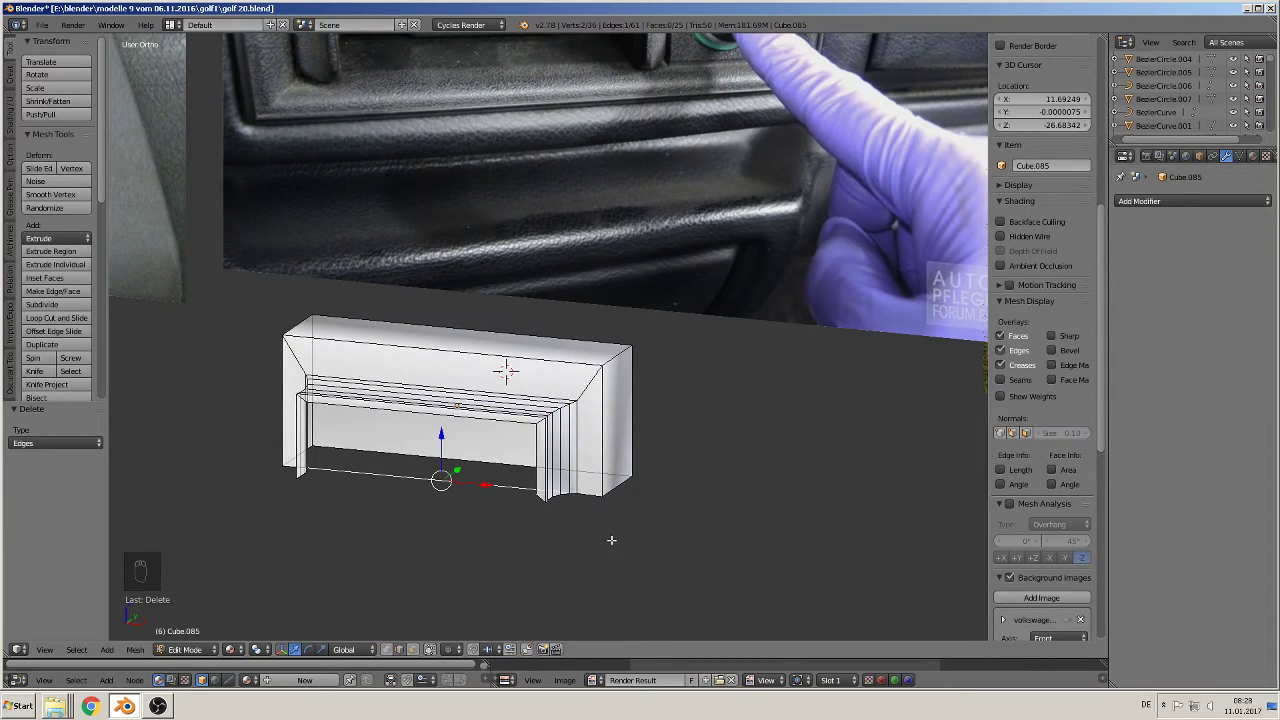
middle_drag(603, 494, 652, 305)
key(x)
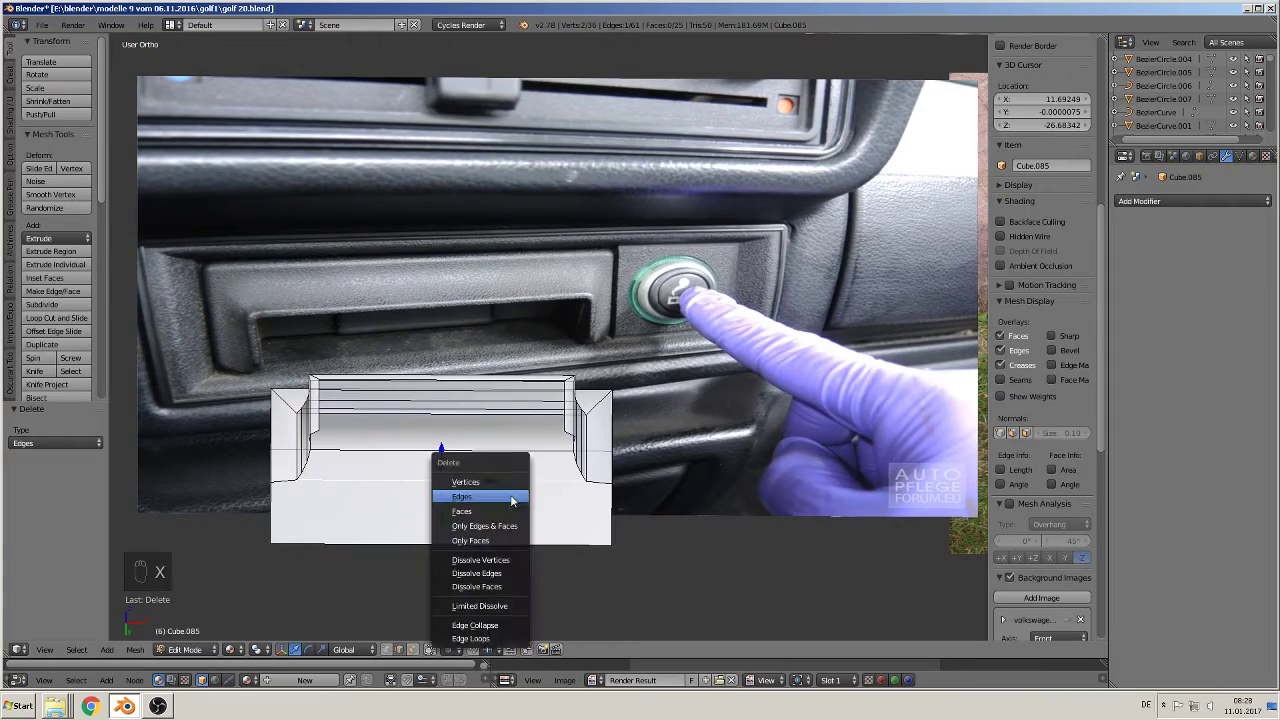
click(511, 495)
middle_drag(511, 495, 419, 479)
key(Tab)
scroll(469, 466, up, 2)
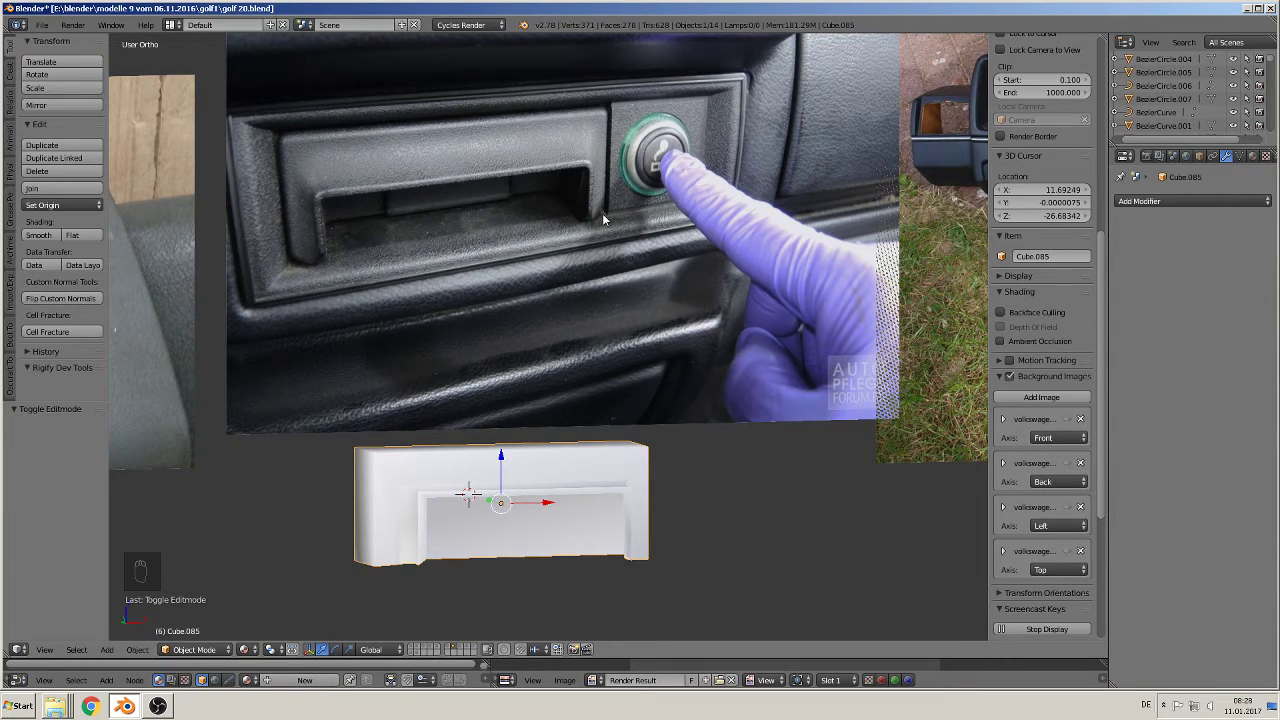
middle_drag(614, 598, 578, 617)
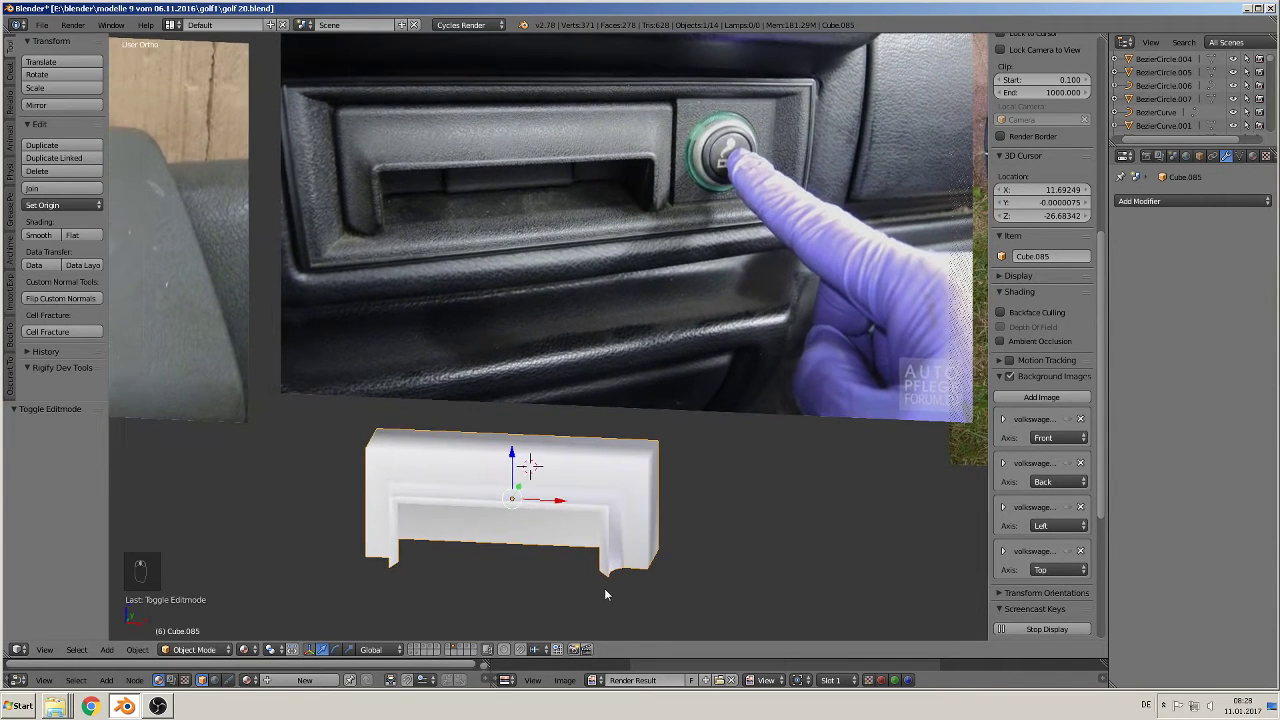
Step: Add two loop cuts across the part's width and spread them along X by a factor of about 2.37
key(Tab)
shift+middle_drag(615, 572, 501, 540)
scroll(501, 540, up, 2)
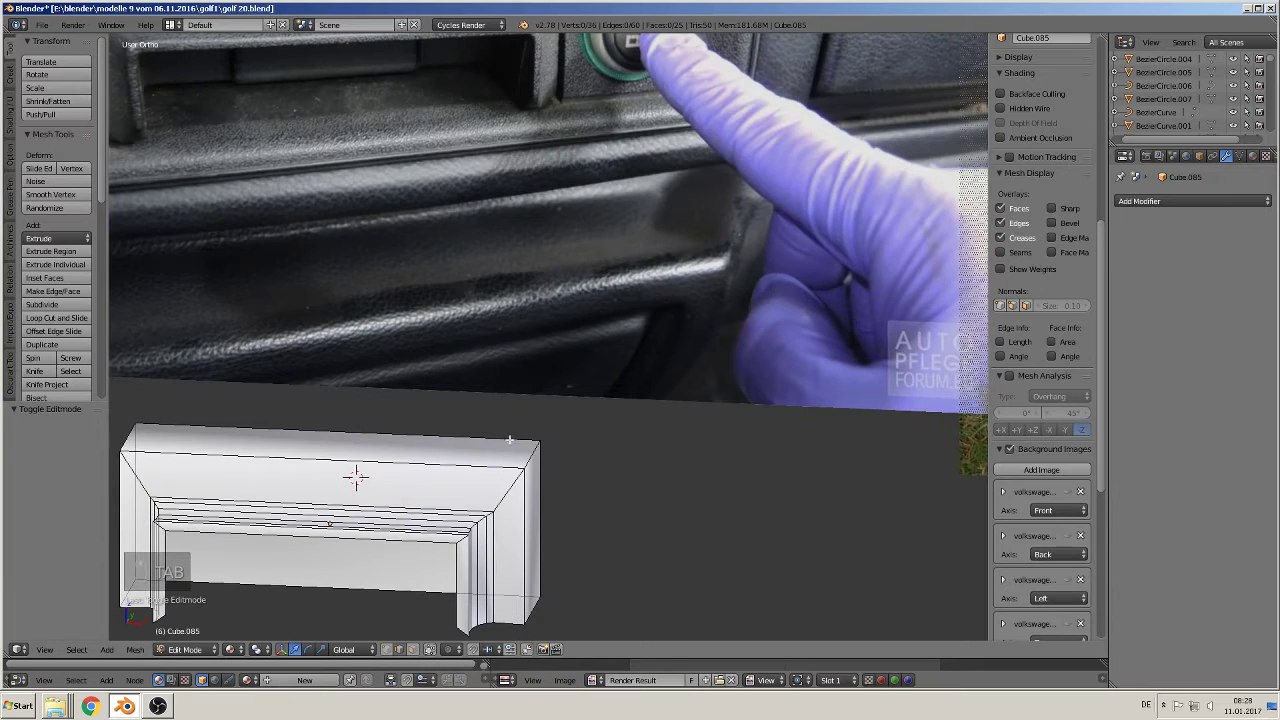
key(ctrl+r)
scroll(469, 446, up, 1)
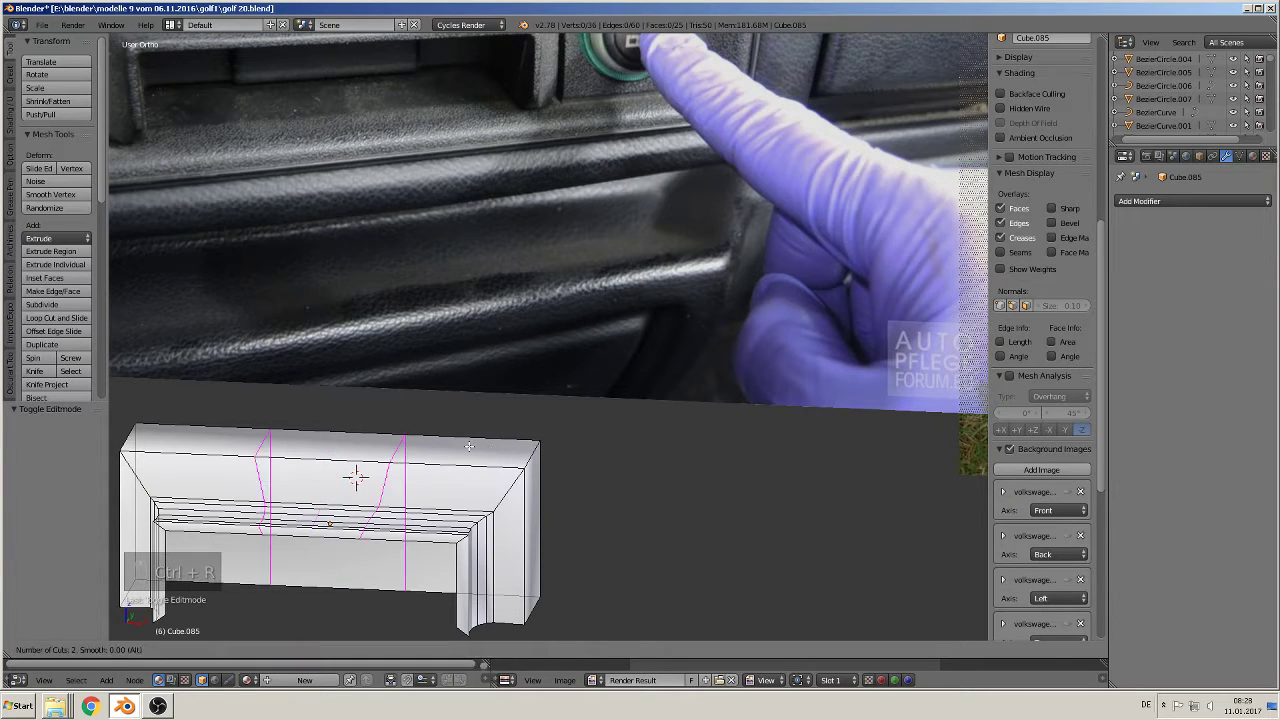
click(469, 446)
right_click(469, 446)
key(s)
key(x)
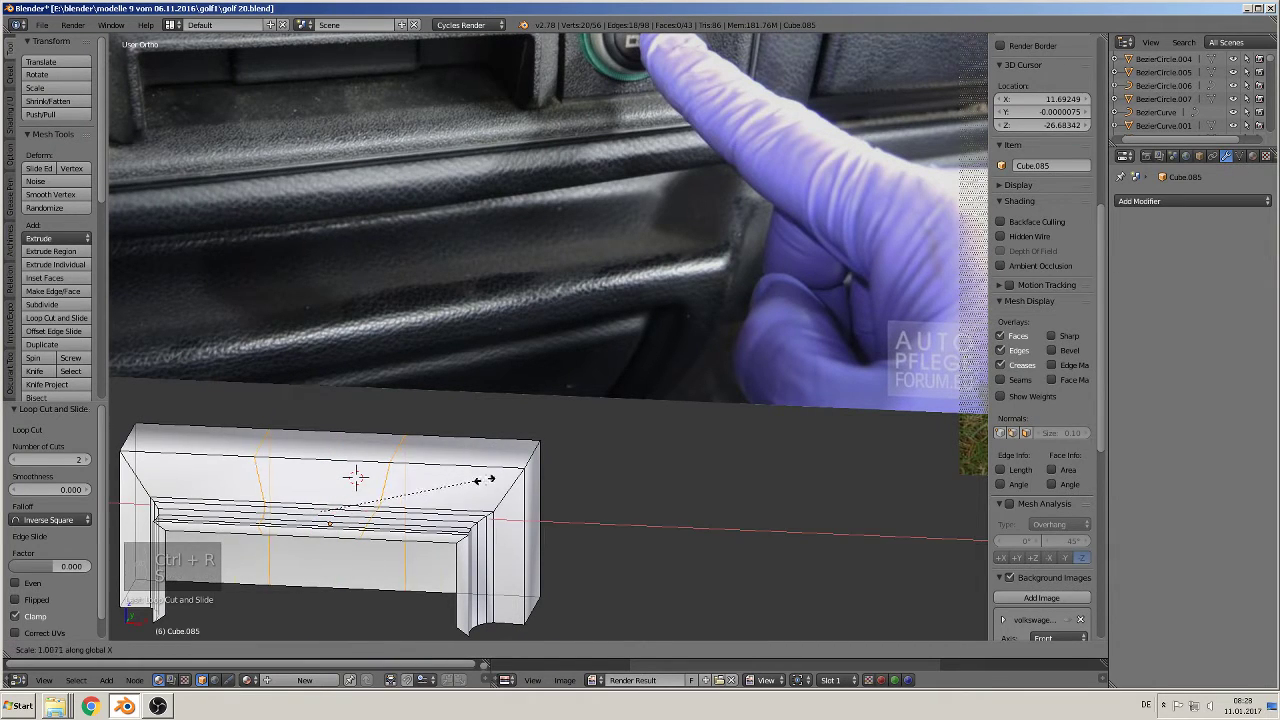
click(711, 552)
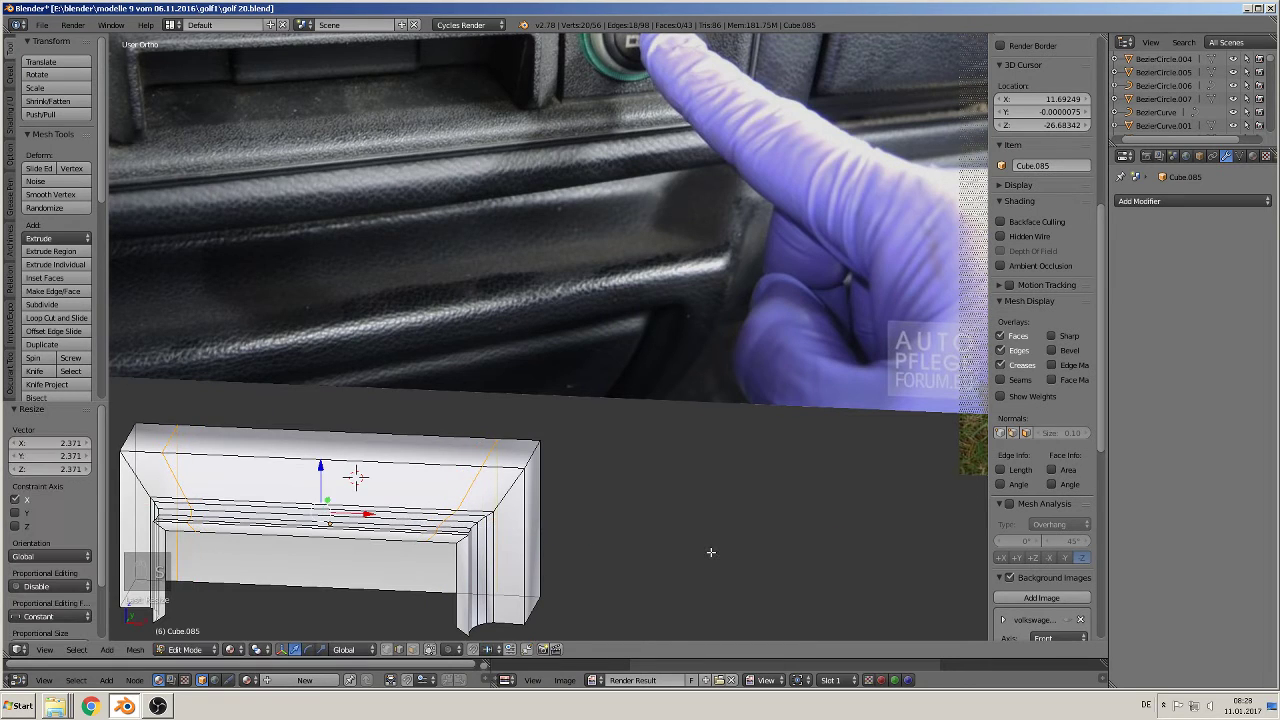
Step: Spread the two loop cuts across the part's width further outward along X by a factor of about 1.135
key(s)
key(x)
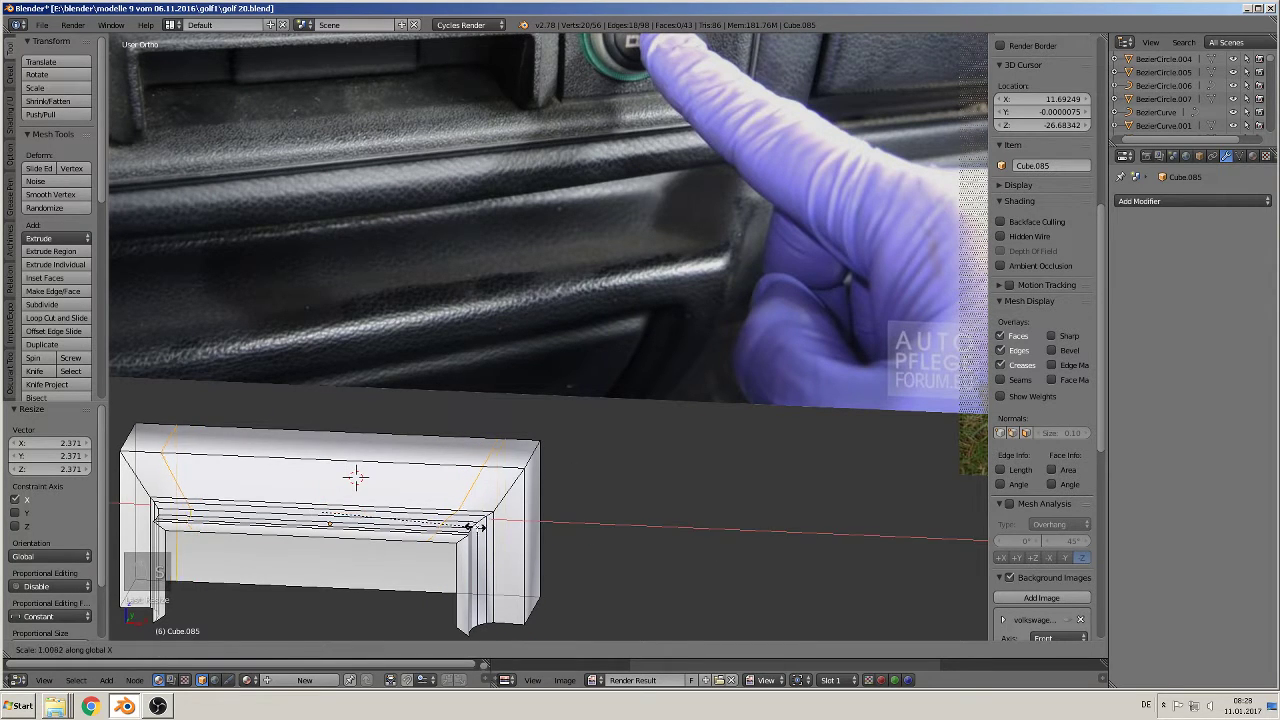
click(493, 534)
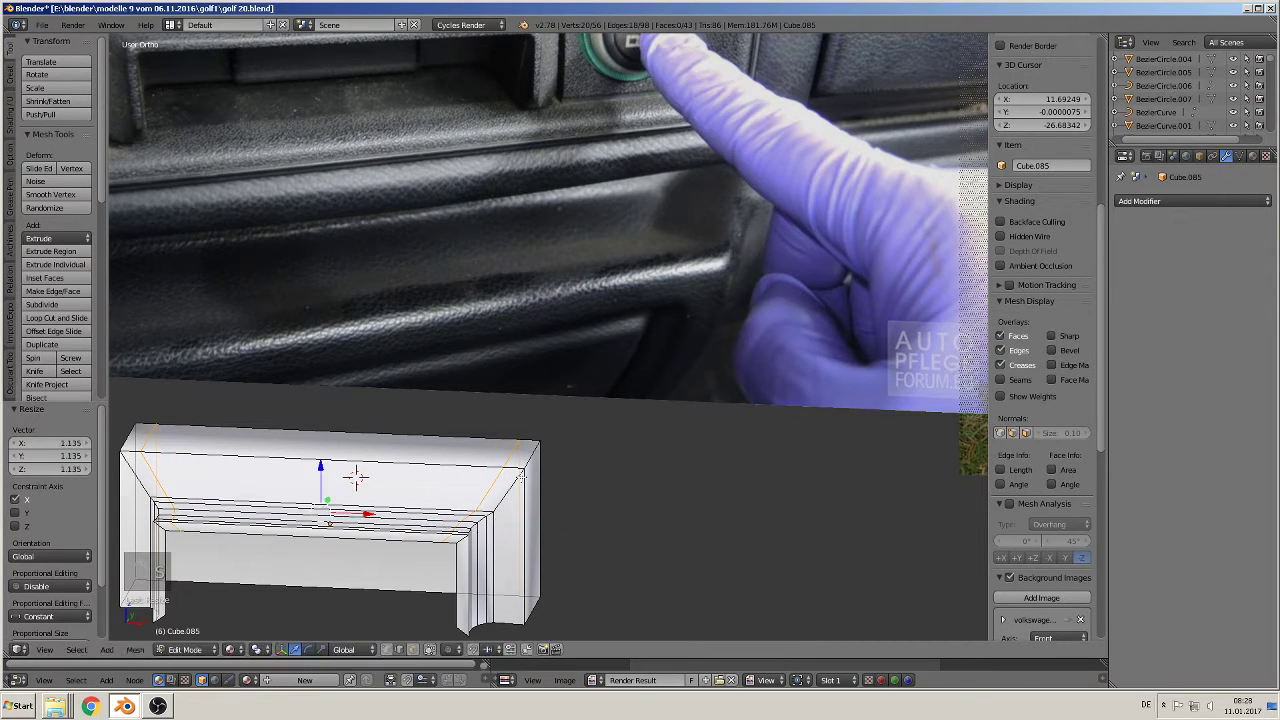
Step: Add two loop cuts over the part's height and spread them along Z by a factor of about 1.64
key(ctrl+r)
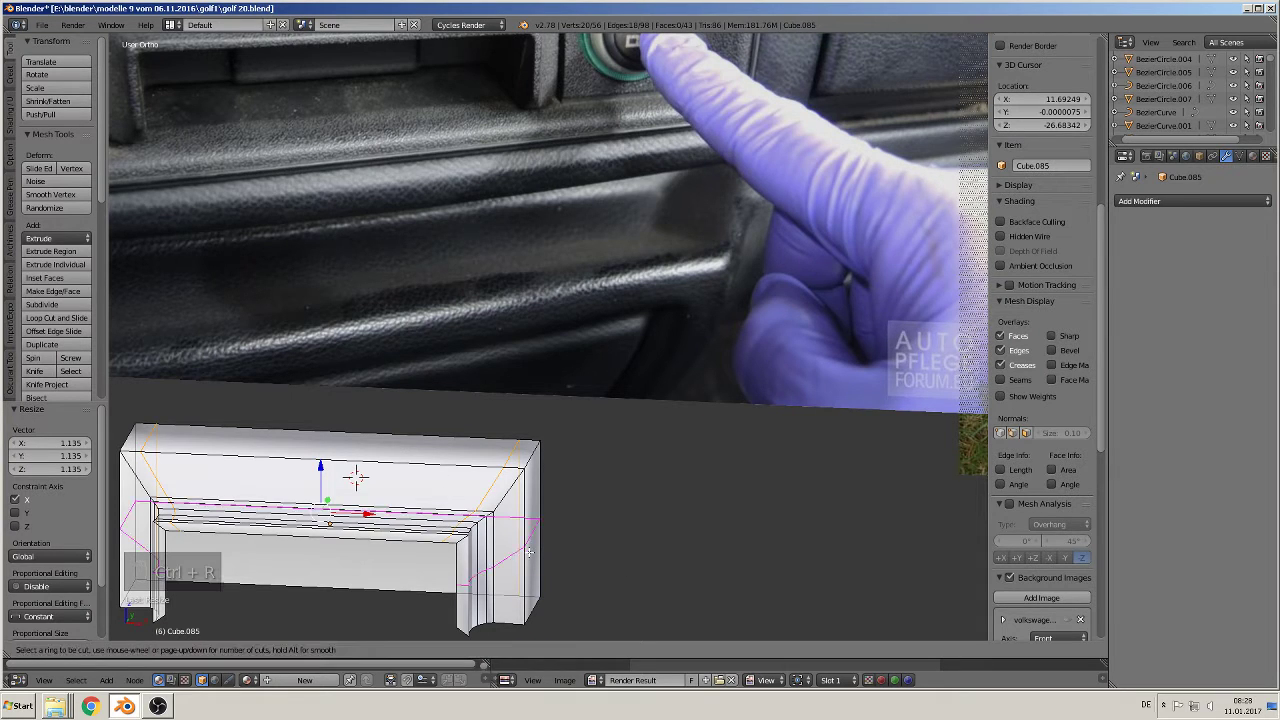
scroll(530, 551, up, 1)
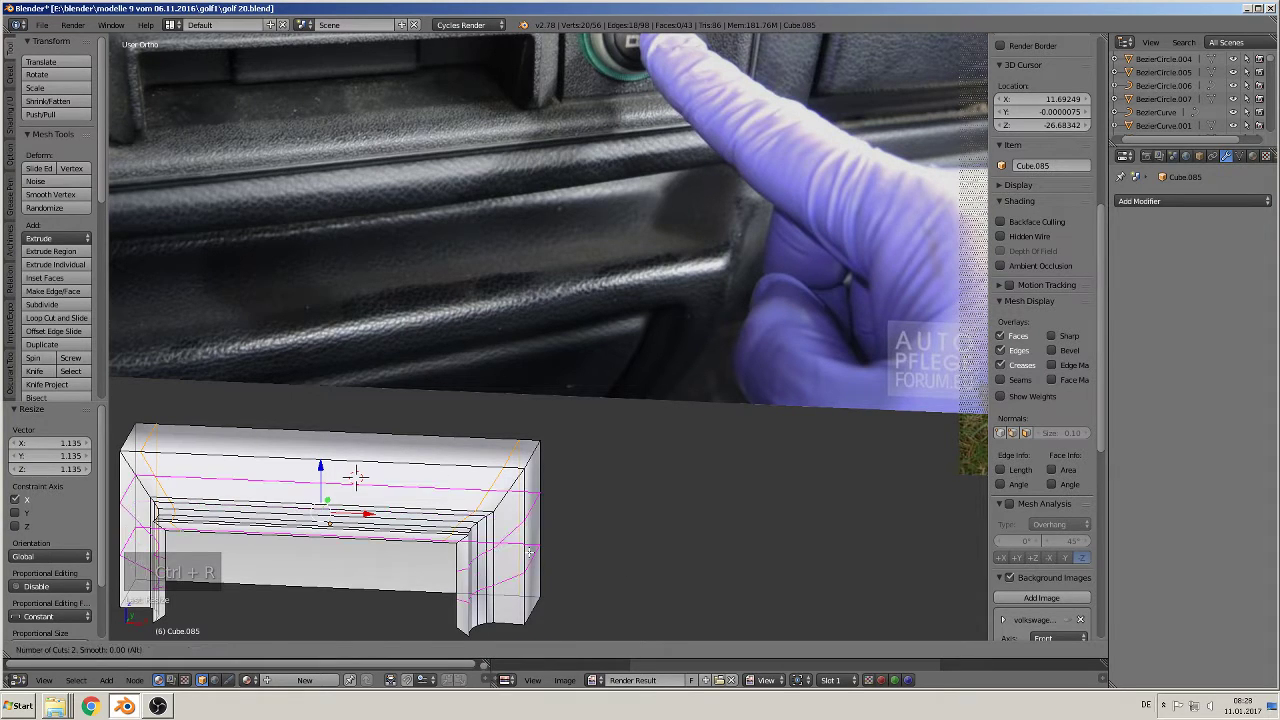
click(530, 551)
right_click(530, 551)
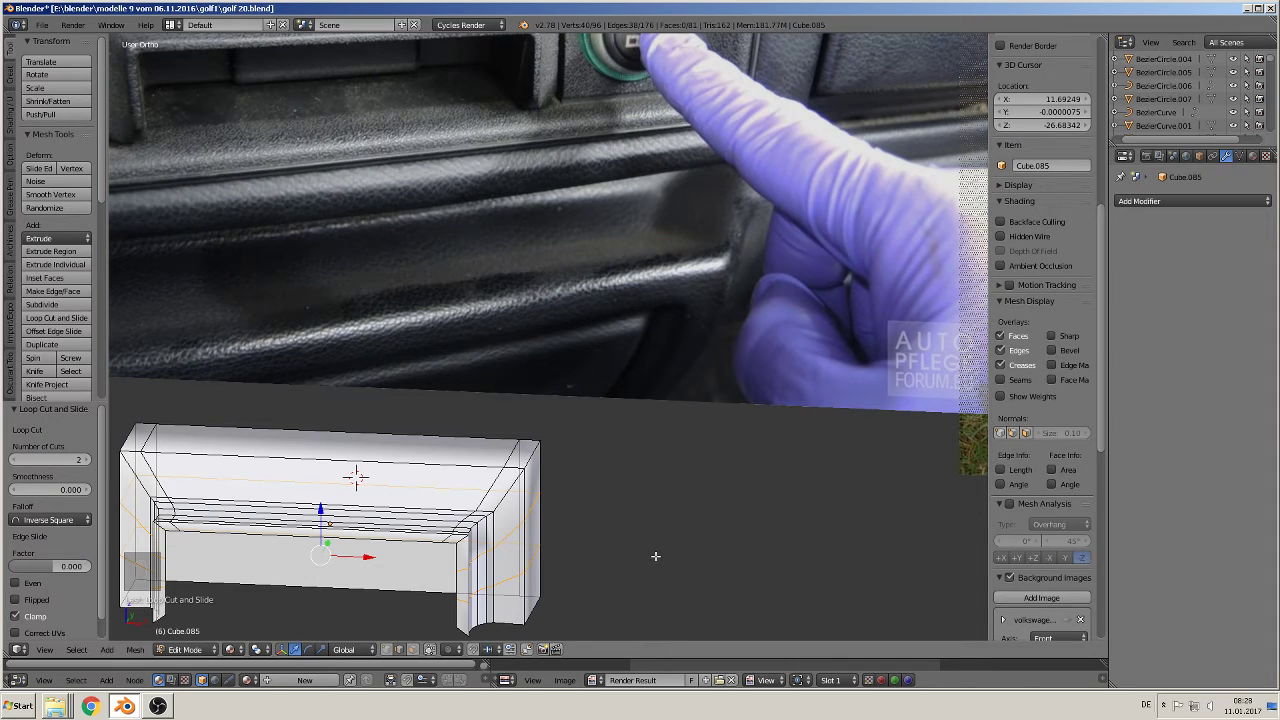
key(s)
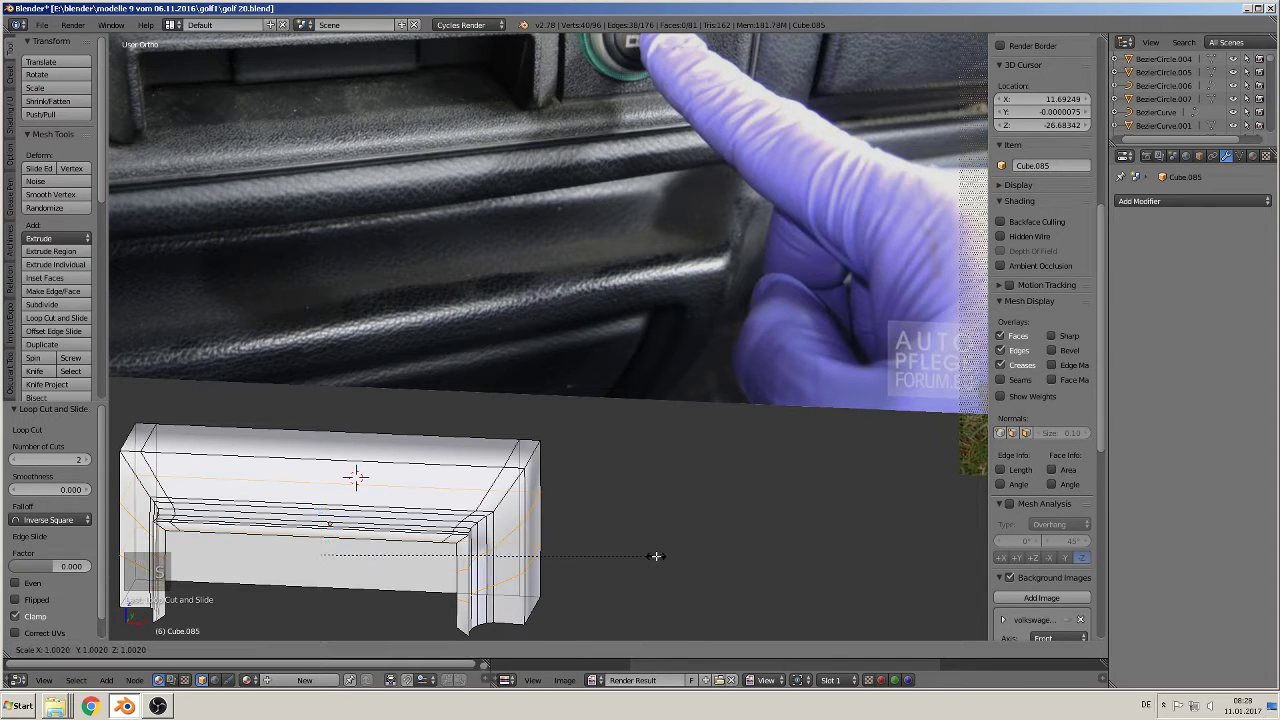
key(z)
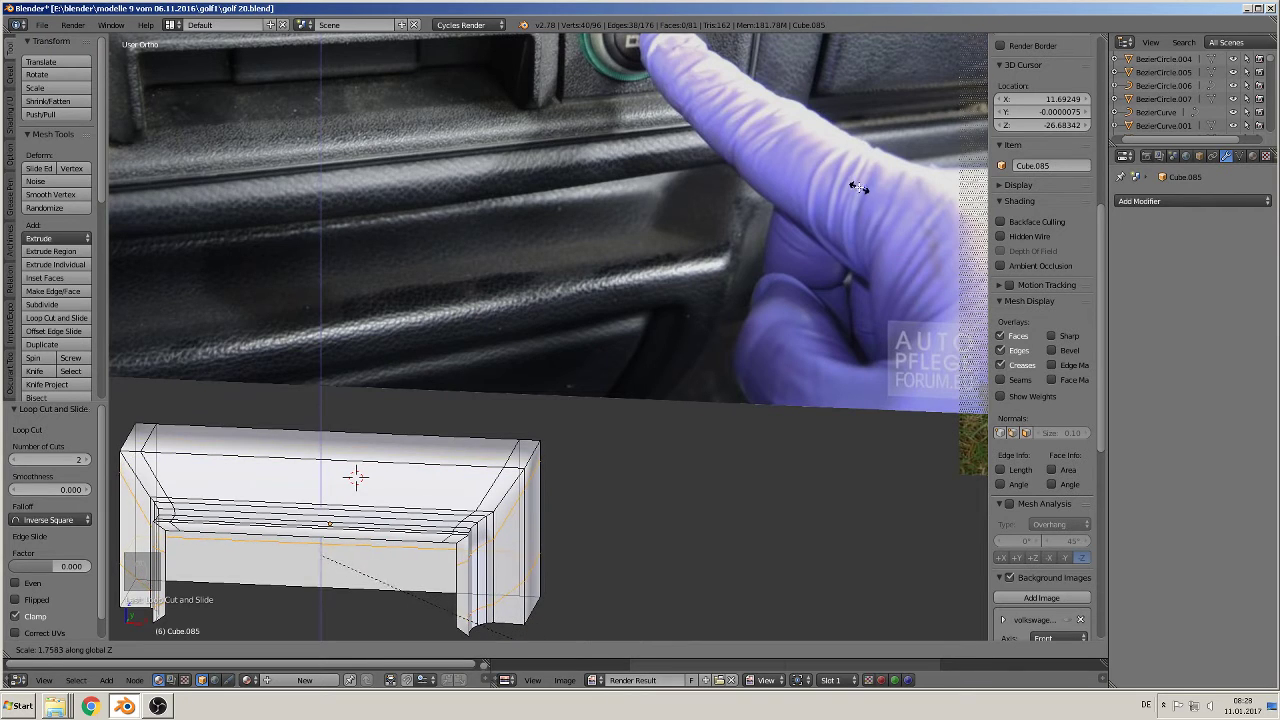
click(785, 192)
Step: Select only the lower of the two horizontal edge loops and lower it along Z by about 0.054
shift+middle_drag(668, 329, 669, 180)
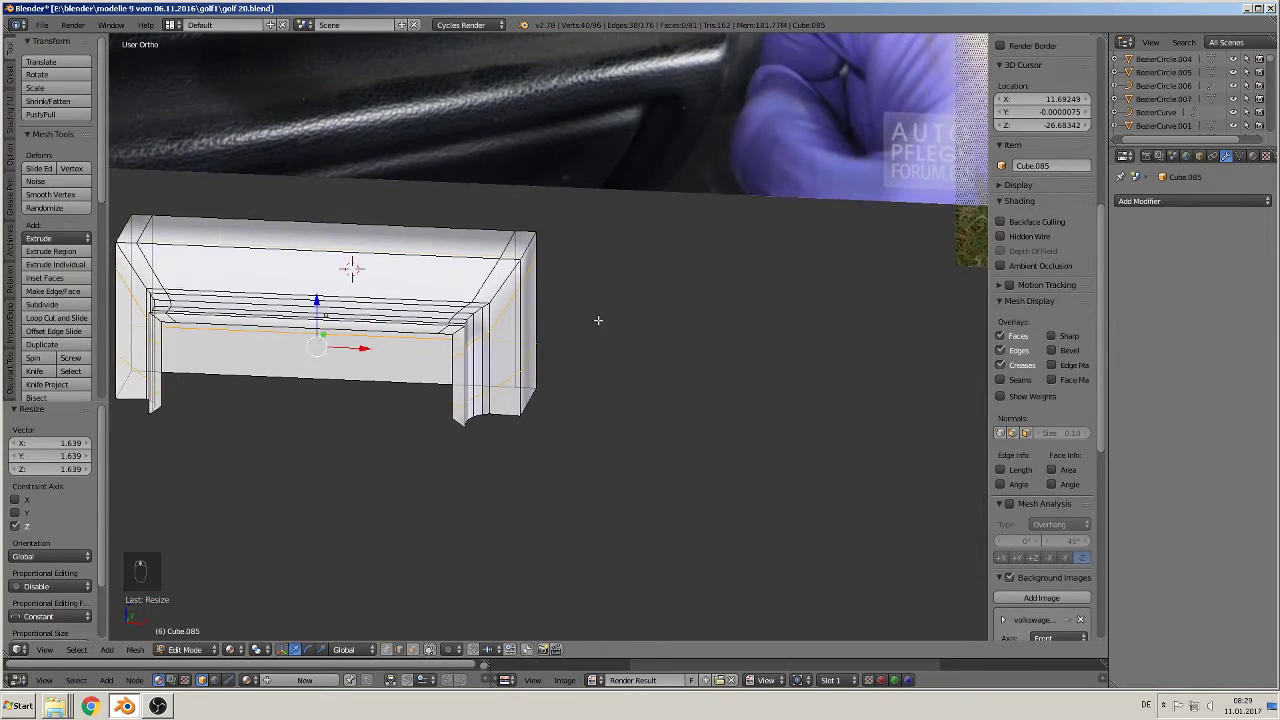
alt+right_click(533, 371)
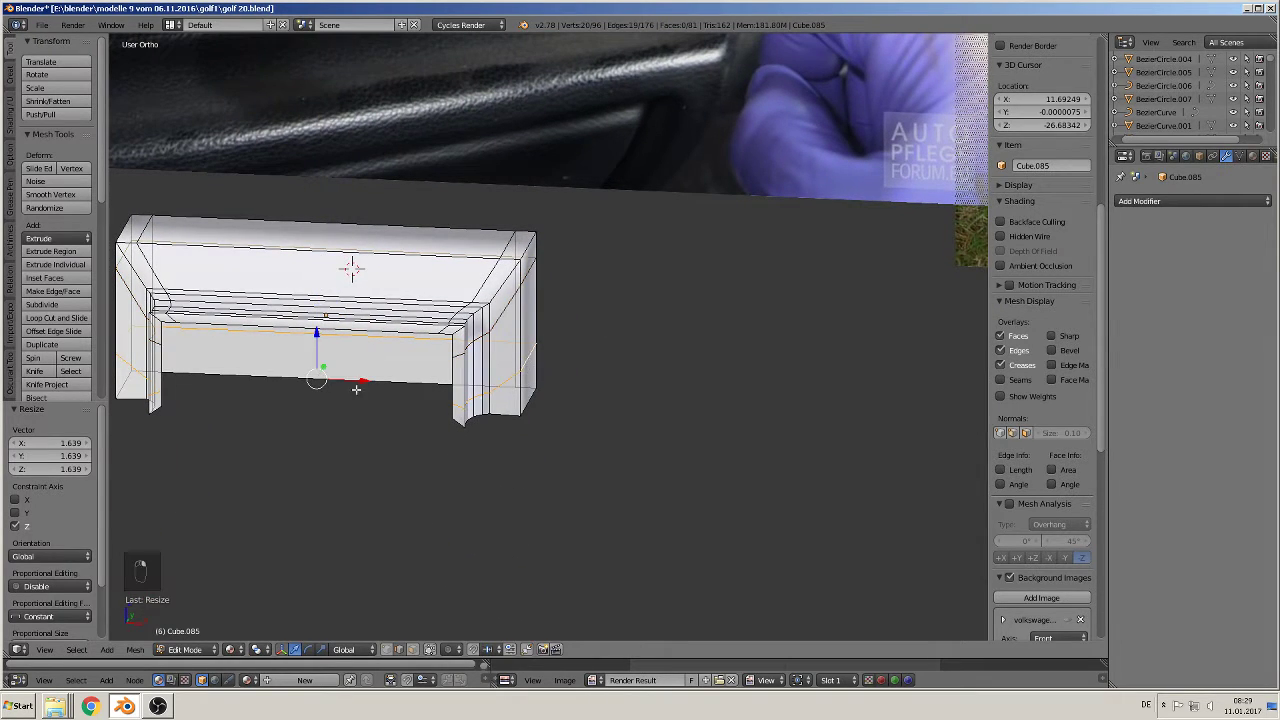
key(g)
key(z)
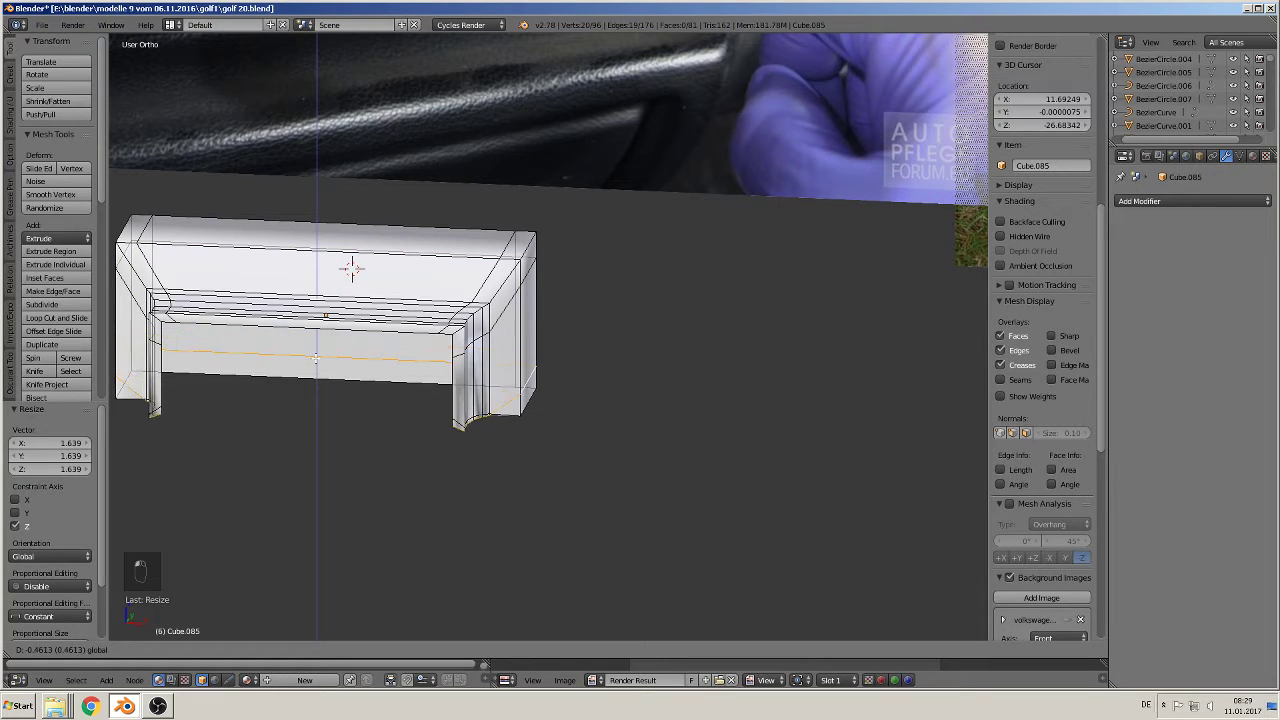
click(318, 336)
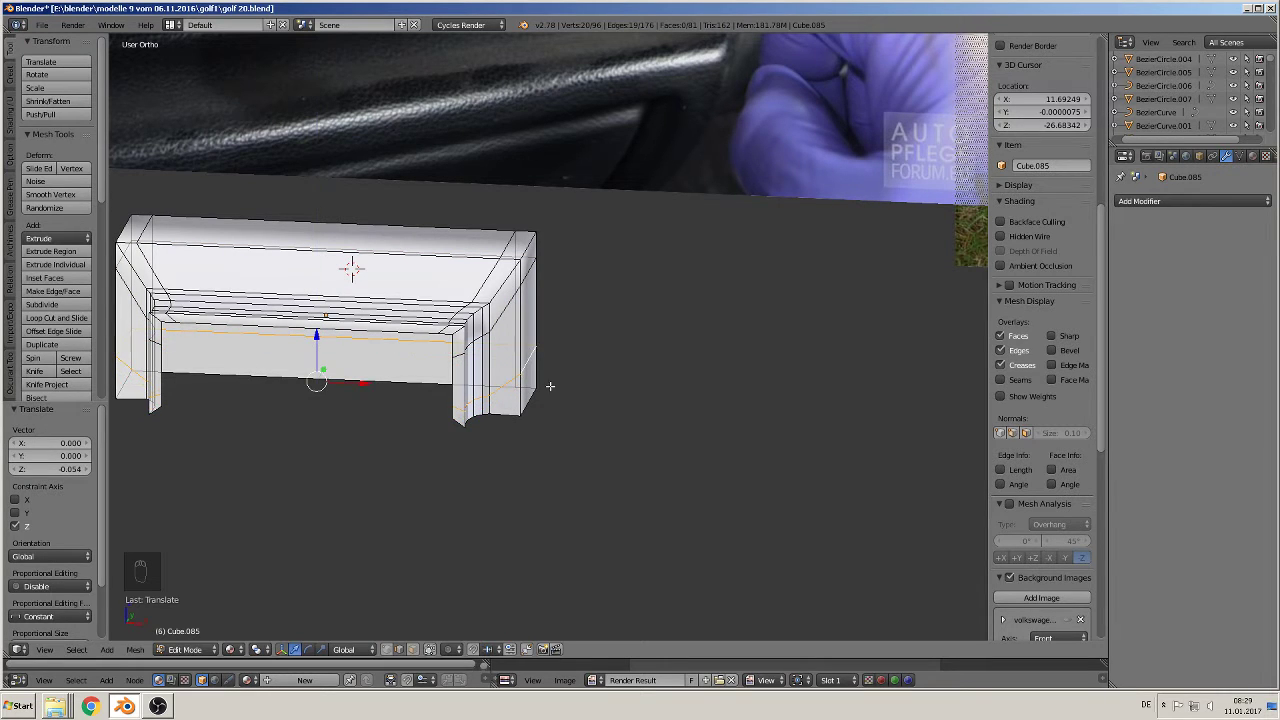
Step: Flatten the lower edge loop along Z with a scale of 0 and lower it by about 0.2
middle_drag(566, 373, 577, 372)
key(s)
key(z)
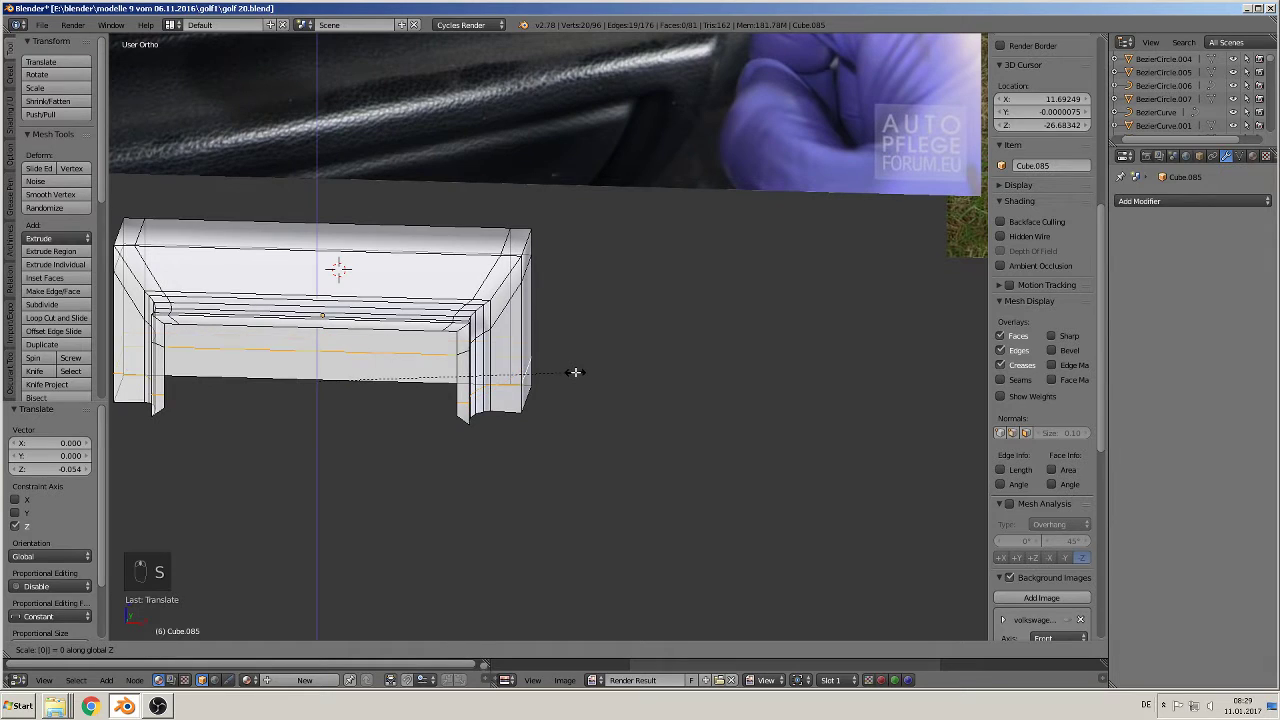
click(572, 372)
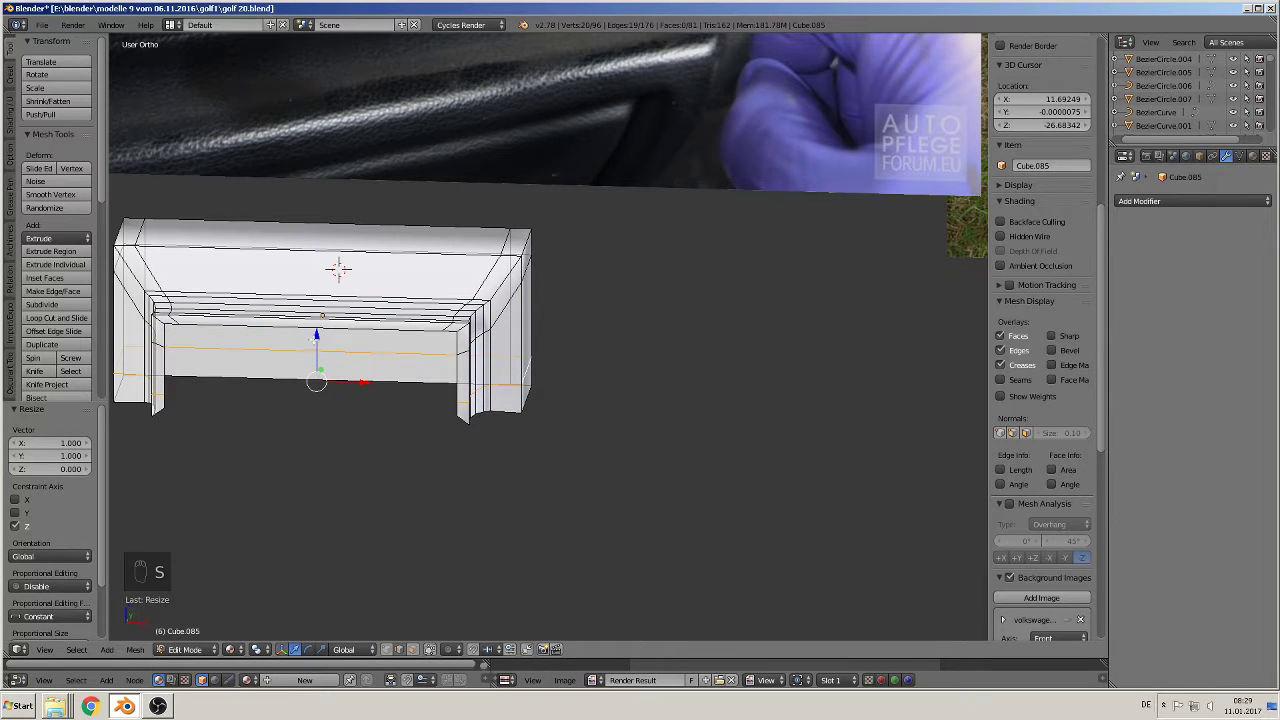
drag(316, 338, 323, 344)
Step: Select the open bottom edges at the right end's underside and fill the gap between them with a face
middle_drag(410, 358, 412, 296)
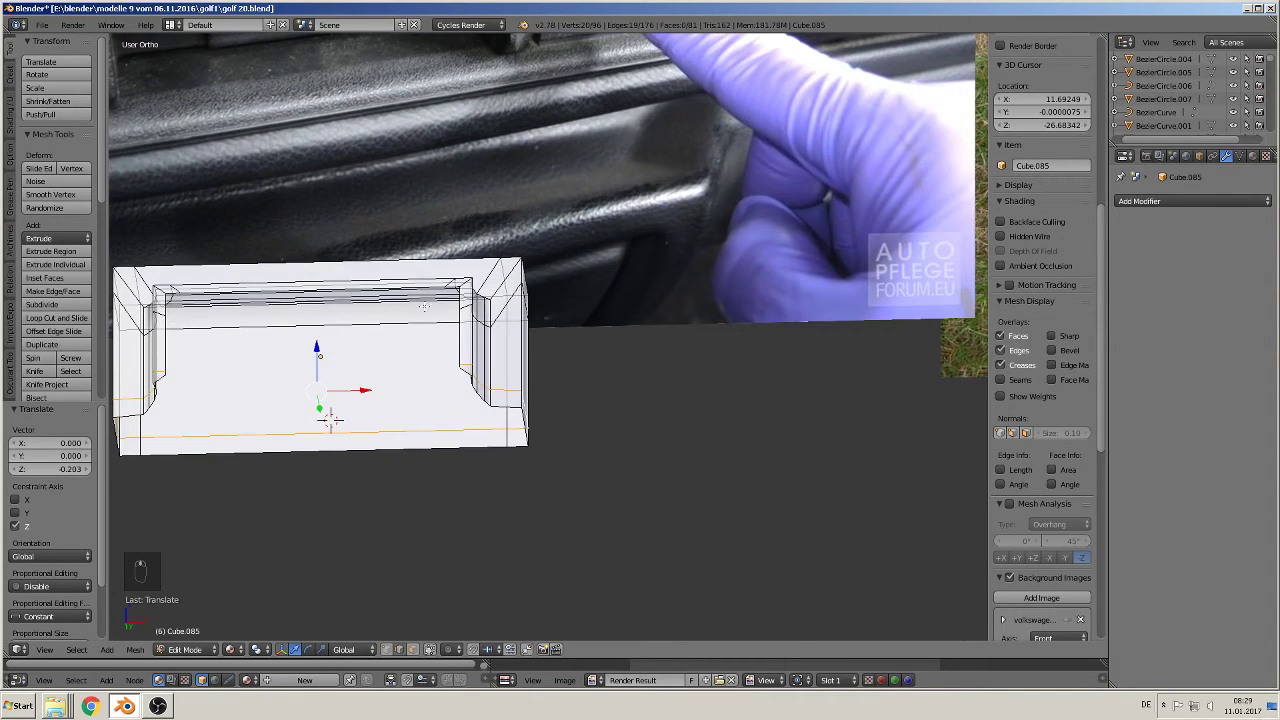
mouse_move(330, 420)
middle_down()
mouse_move(338, 405)
mouse_move(347, 417)
middle_up()
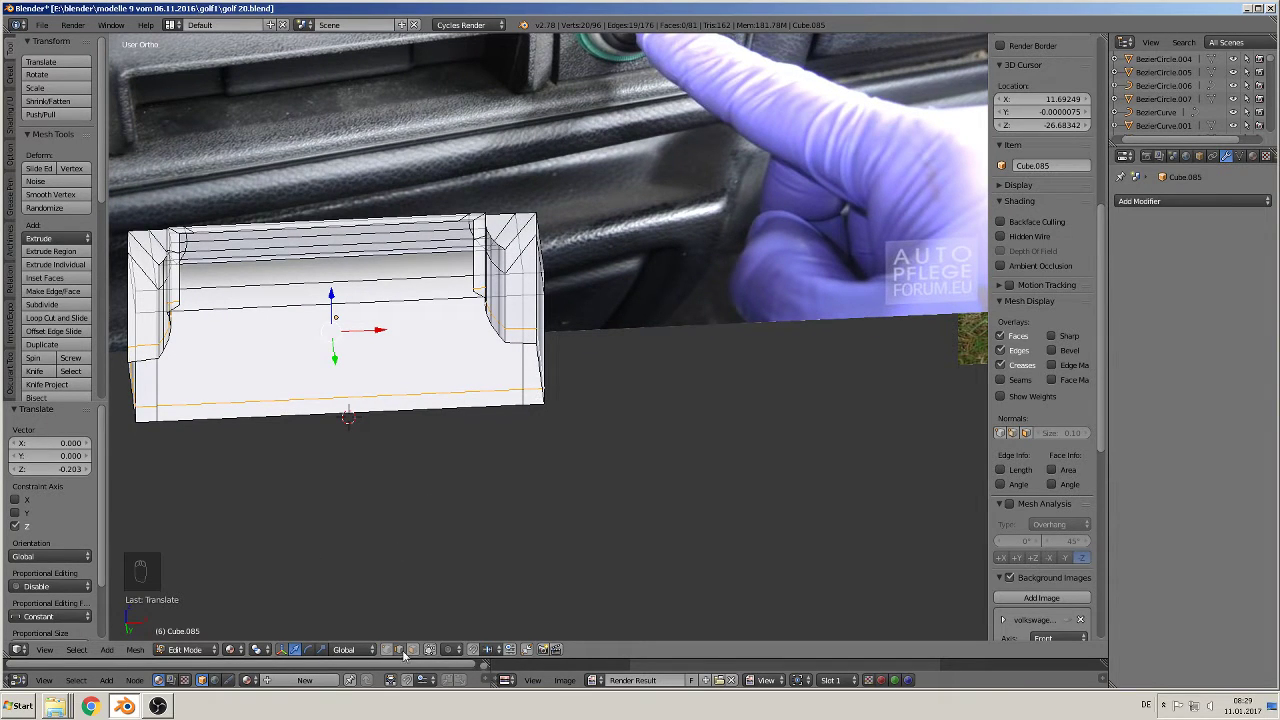
right_click(533, 409)
middle_drag(533, 409, 552, 390)
shift+right_click(557, 352)
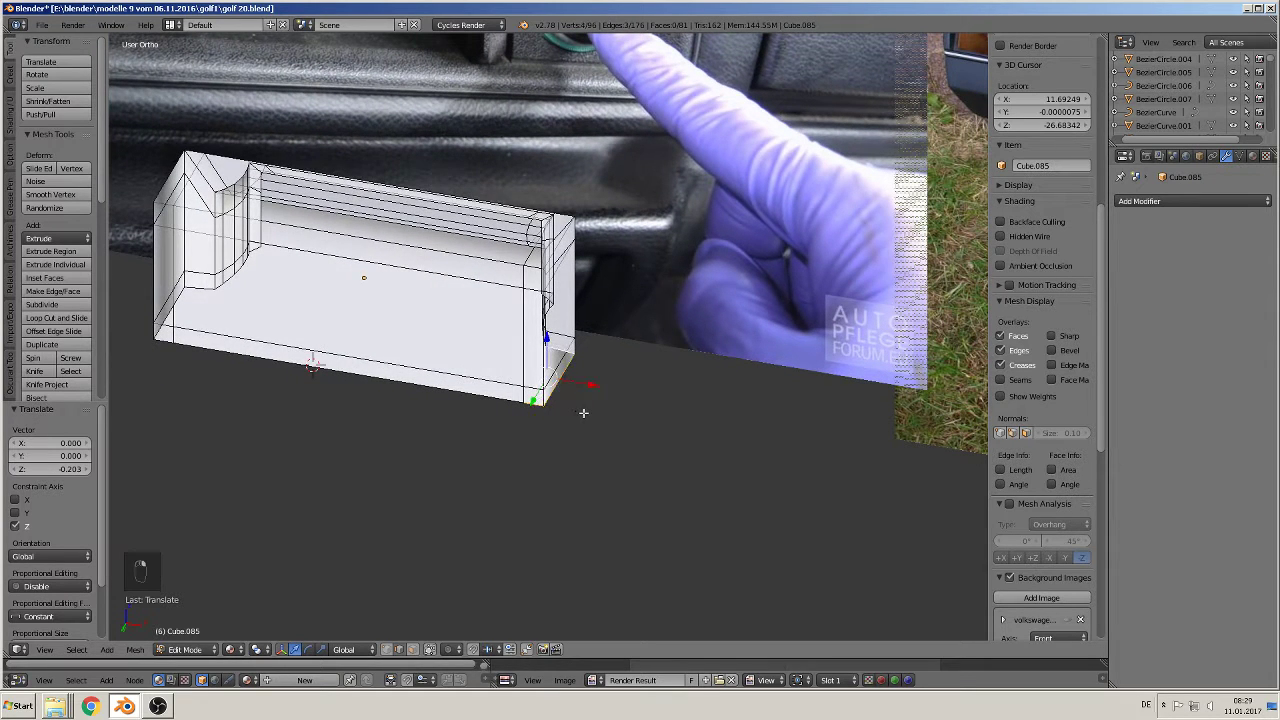
key(f)
Step: Select the matching bottom edges at the left end's underside and fill that gap with a face
shift+middle_drag(465, 384, 628, 396)
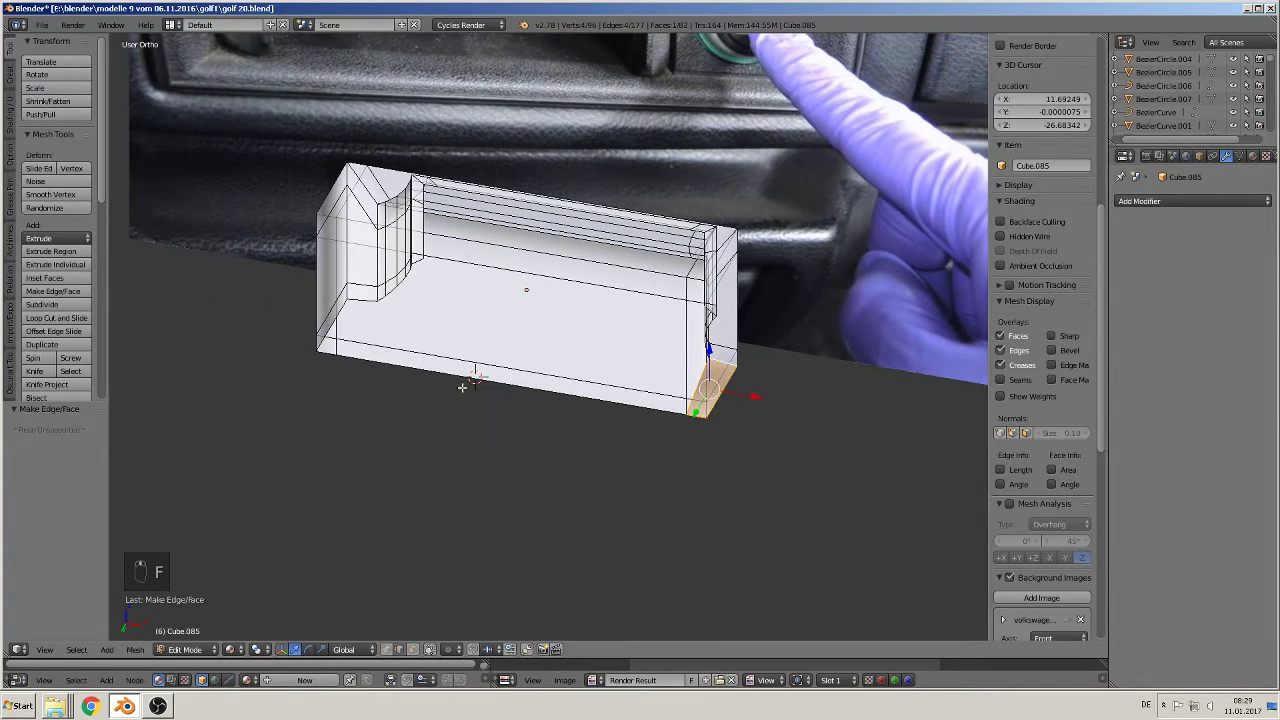
right_click(334, 350)
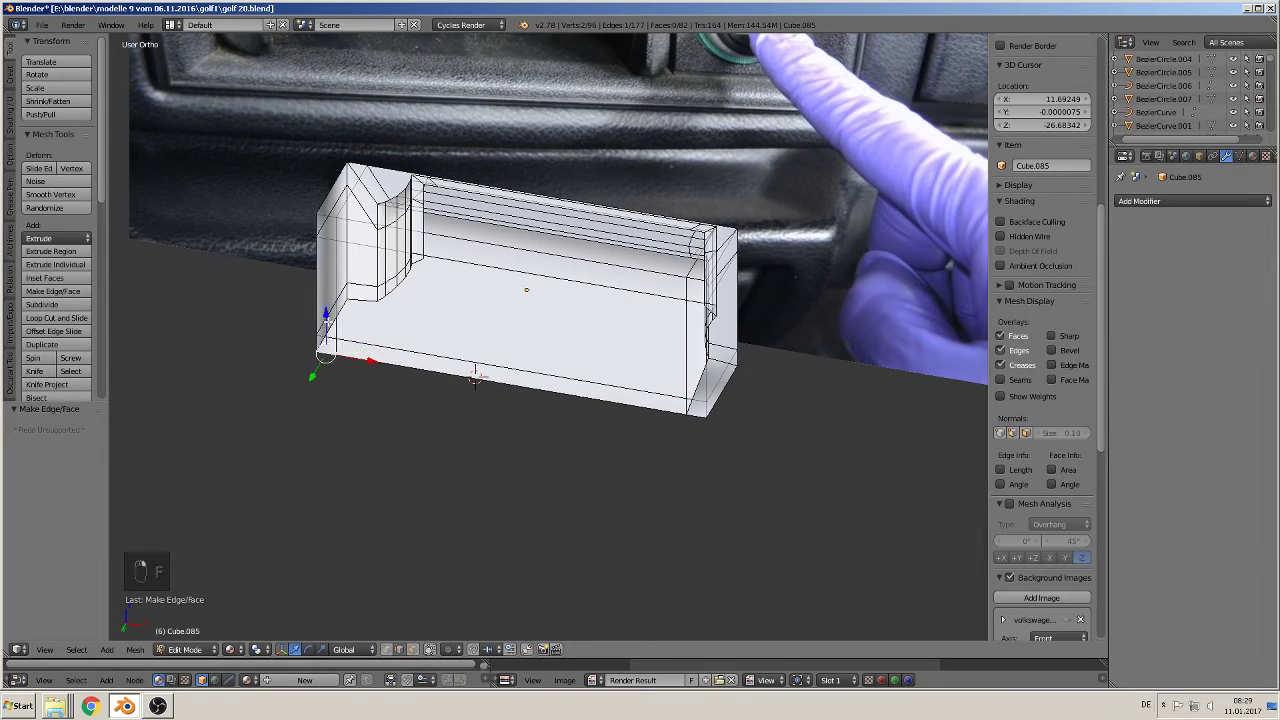
shift+right_click(331, 320)
shift+right_click(331, 321)
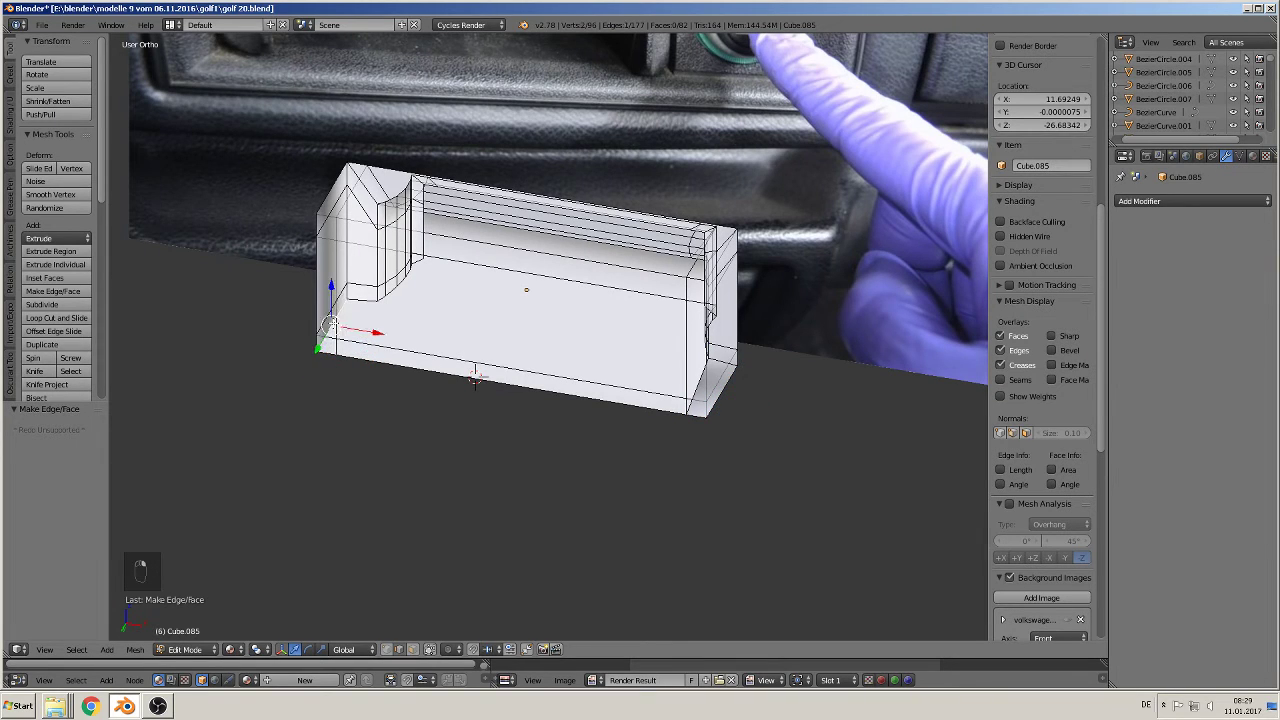
shift+right_click(326, 361)
shift+right_click(365, 299)
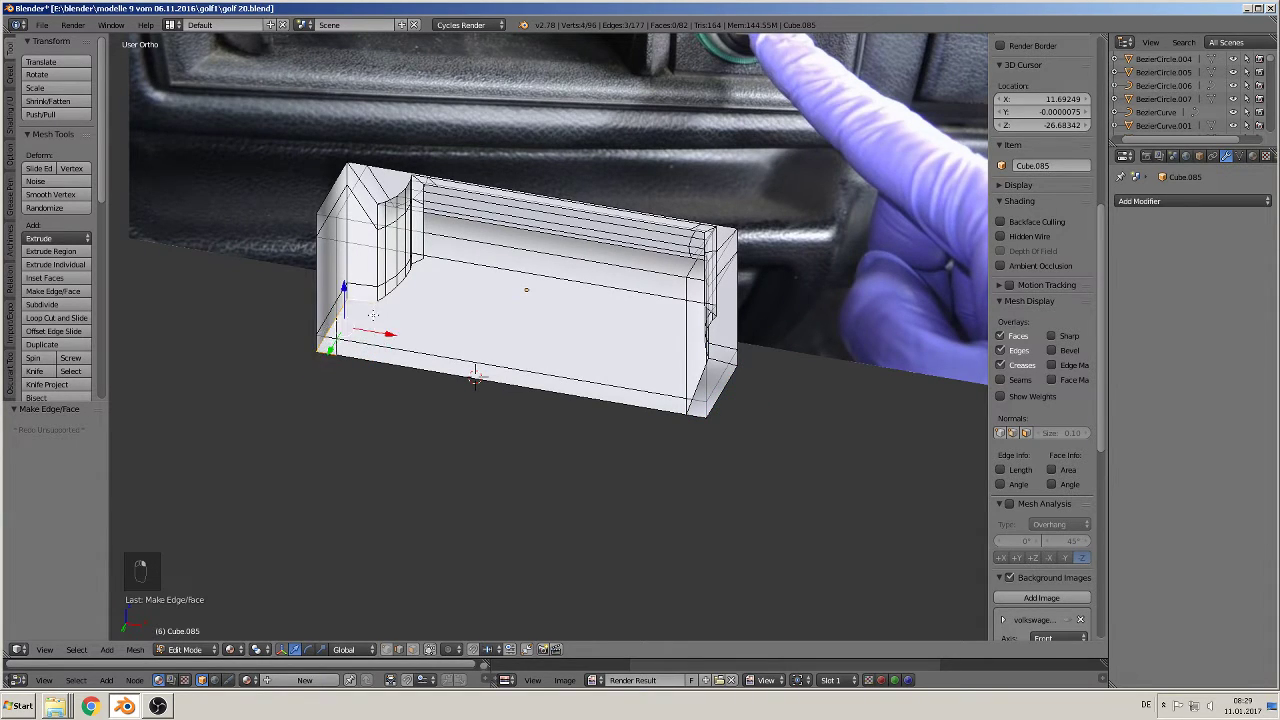
key(f)
Step: Bevel the diagonal corner edge loop at the right end by about 0.048 with two segments
middle_drag(441, 356, 400, 436)
shift+middle_drag(626, 286, 523, 406)
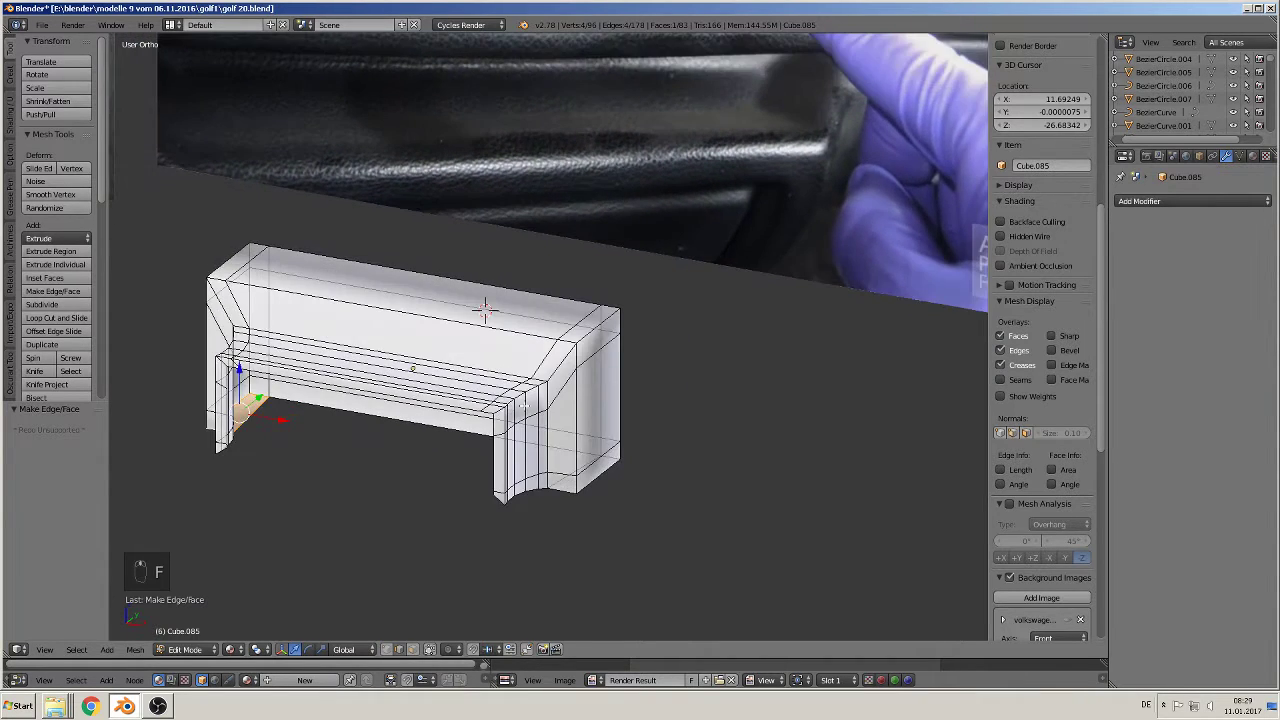
scroll(480, 330, up, 2)
right_click(619, 330)
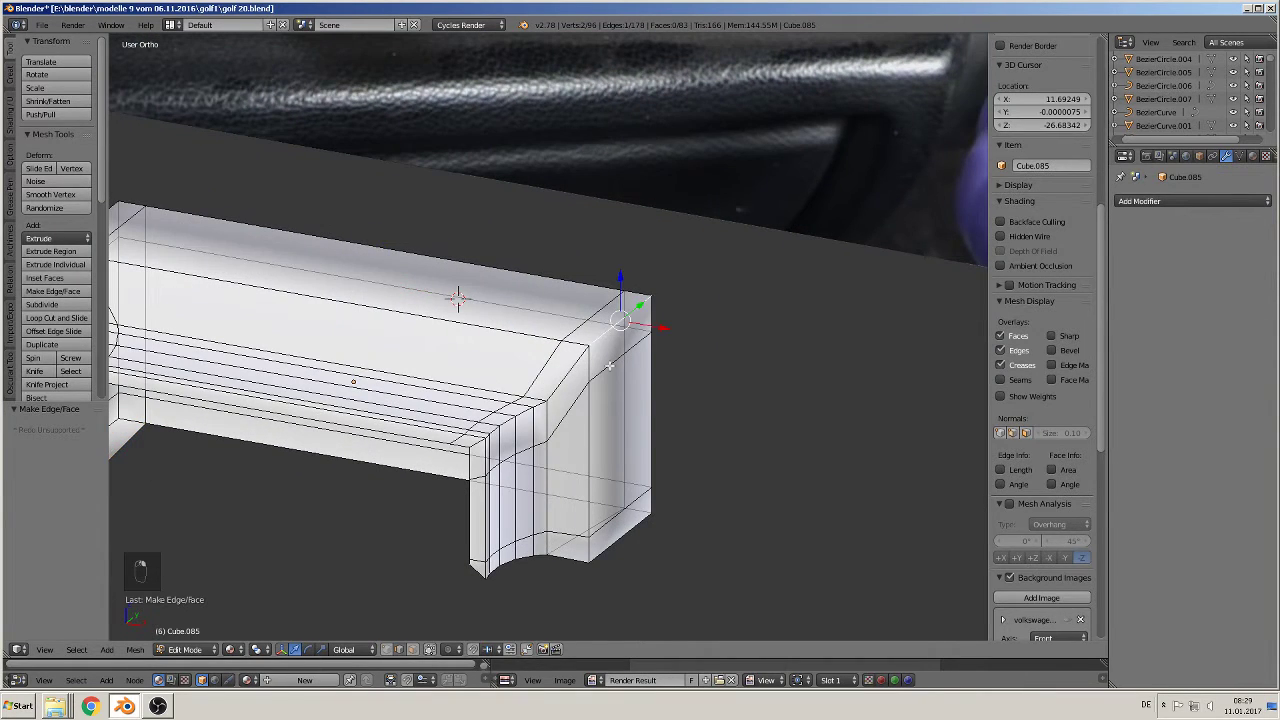
scroll(610, 366, down, 4)
shift+middle_drag(601, 360, 600, 386)
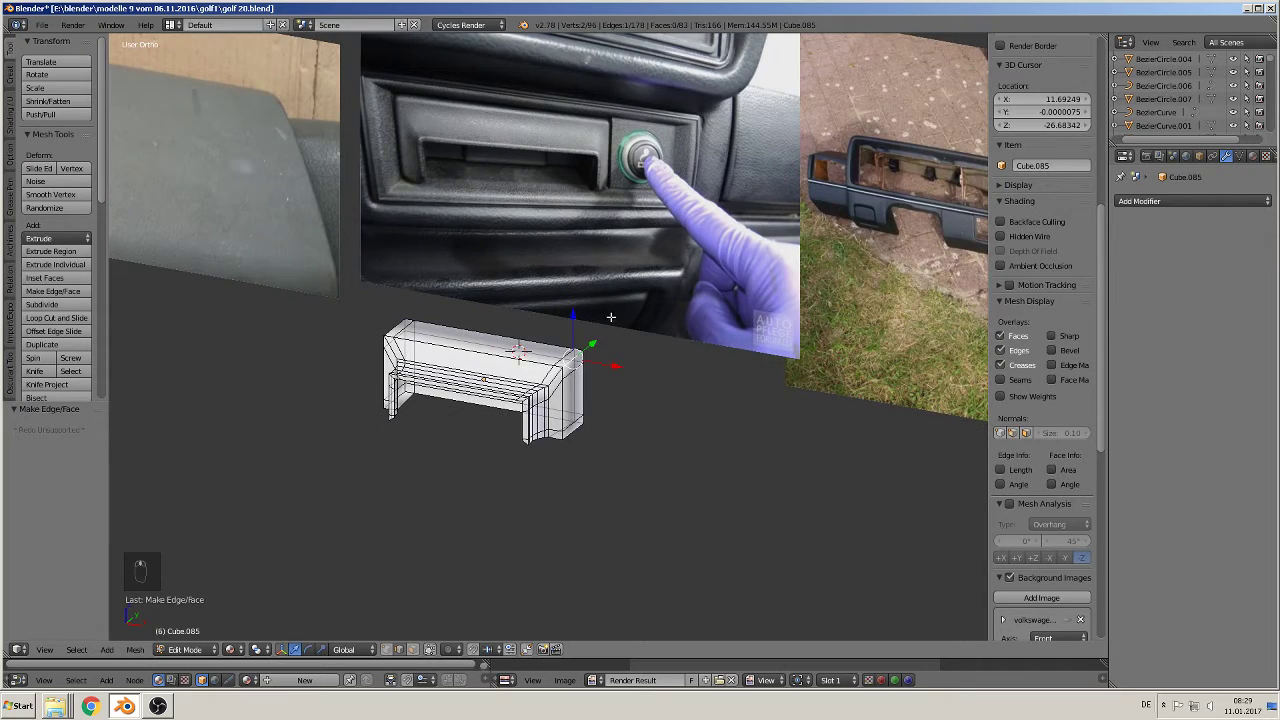
scroll(611, 326, up, 3)
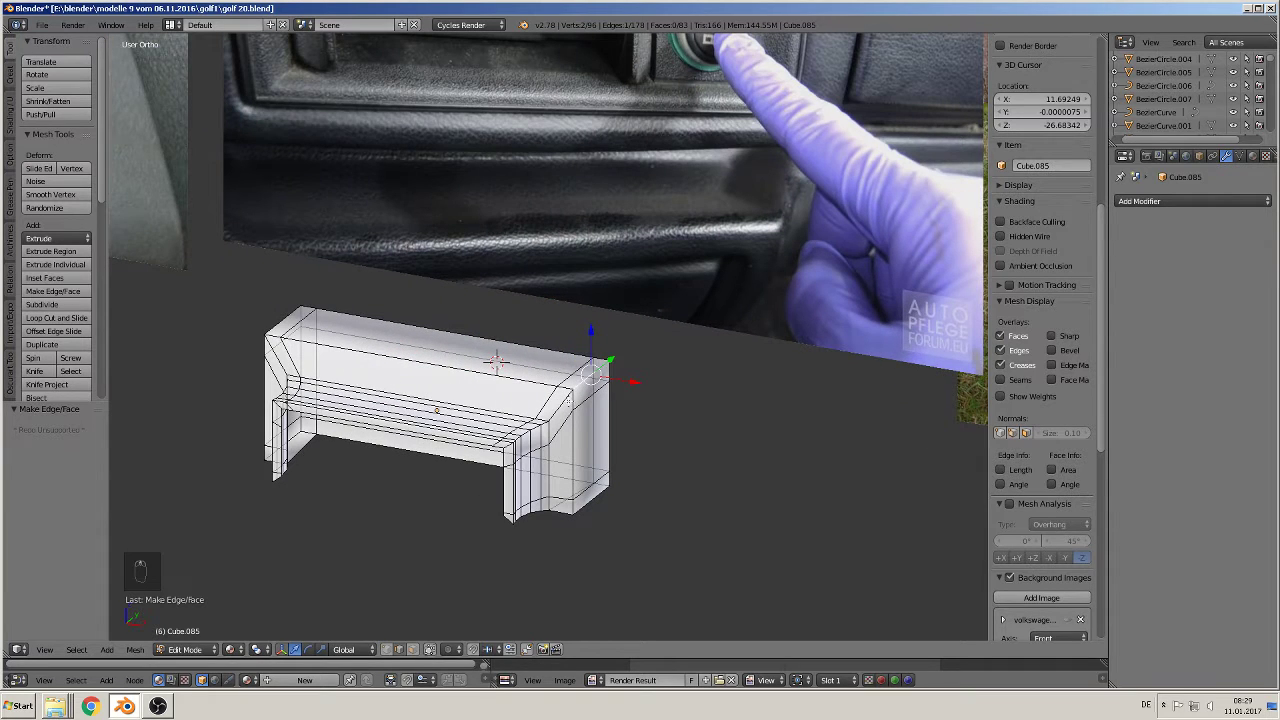
alt+right_click(568, 402)
scroll(600, 442, up, 1)
middle_drag(643, 426, 620, 454)
scroll(670, 443, up, 1)
key(ctrl+b)
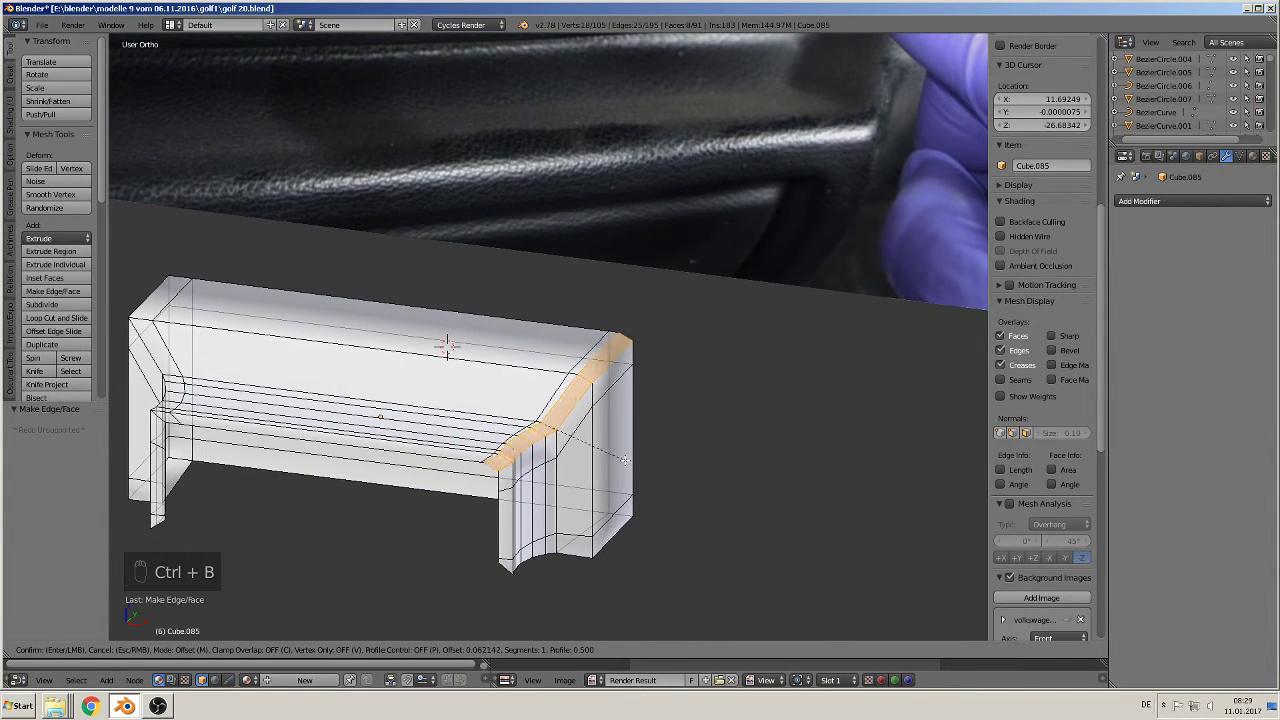
scroll(622, 459, up, 1)
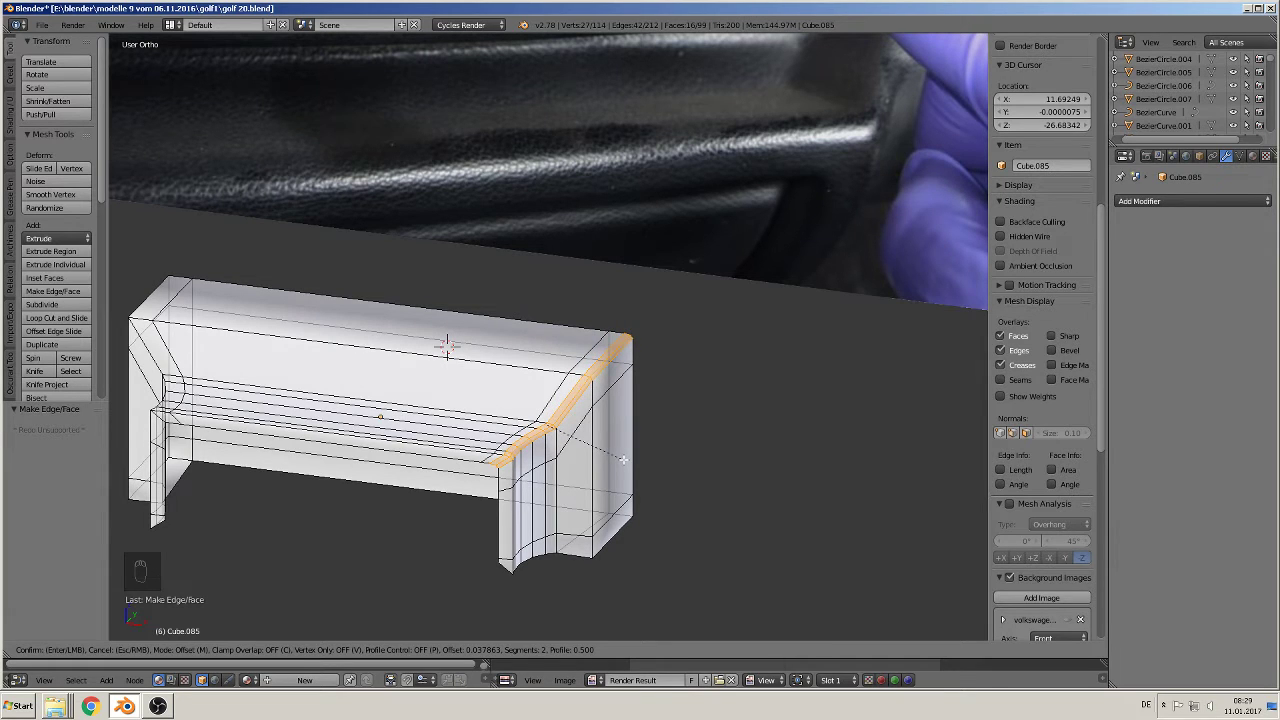
click(623, 459)
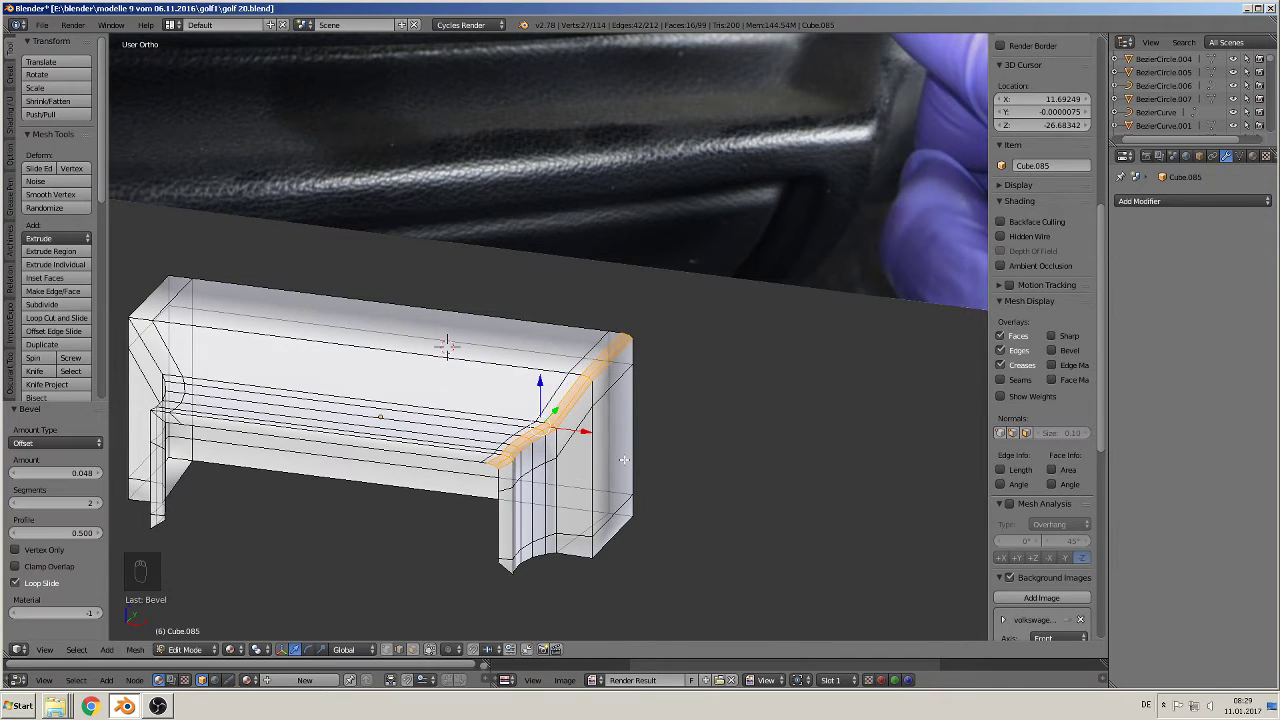
Step: Examine the shading of the beveled right corner in Object Mode and its edges in Edit Mode
key(Tab)
middle_drag(618, 462, 654, 443)
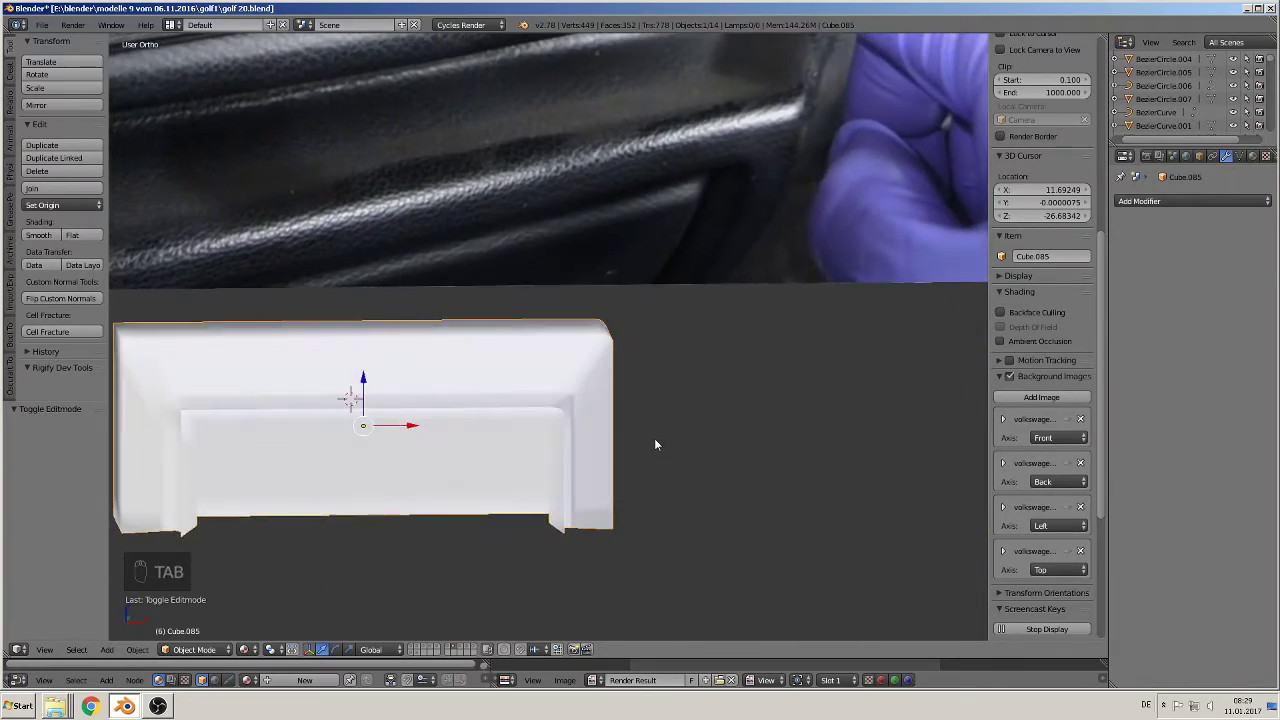
key(Tab)
mouse_move(614, 406)
middle_down()
mouse_move(277, 409)
mouse_move(380, 463)
mouse_move(369, 383)
mouse_move(660, 443)
mouse_move(686, 474)
mouse_move(723, 480)
mouse_move(650, 413)
mouse_move(611, 402)
middle_up()
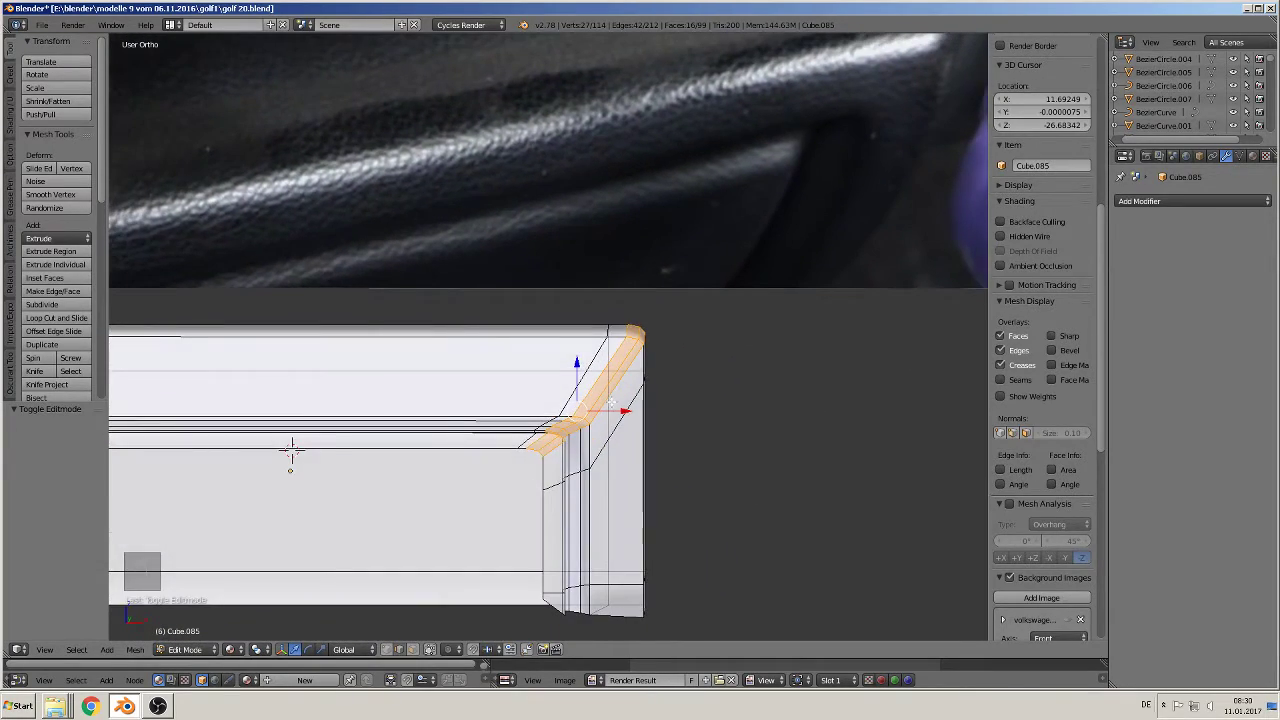
key(Tab)
scroll(604, 405, down, 2)
shift+middle_drag(494, 404, 902, 400)
Step: Bevel the matching corner edge loop at the left end by about 0.062 with two segments and check the shape in Object Mode
key(Tab)
middle_drag(668, 385, 731, 411)
middle_drag(828, 358, 718, 353)
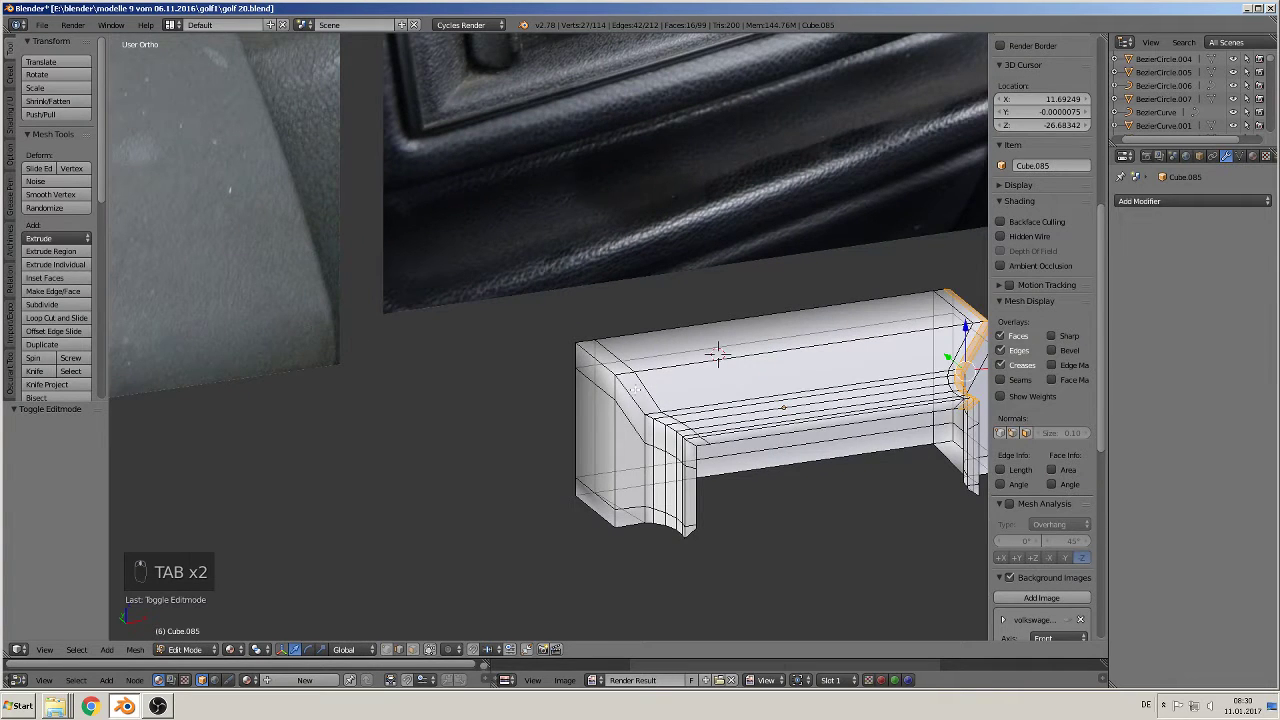
alt+right_click(626, 396)
alt+right_click(629, 393)
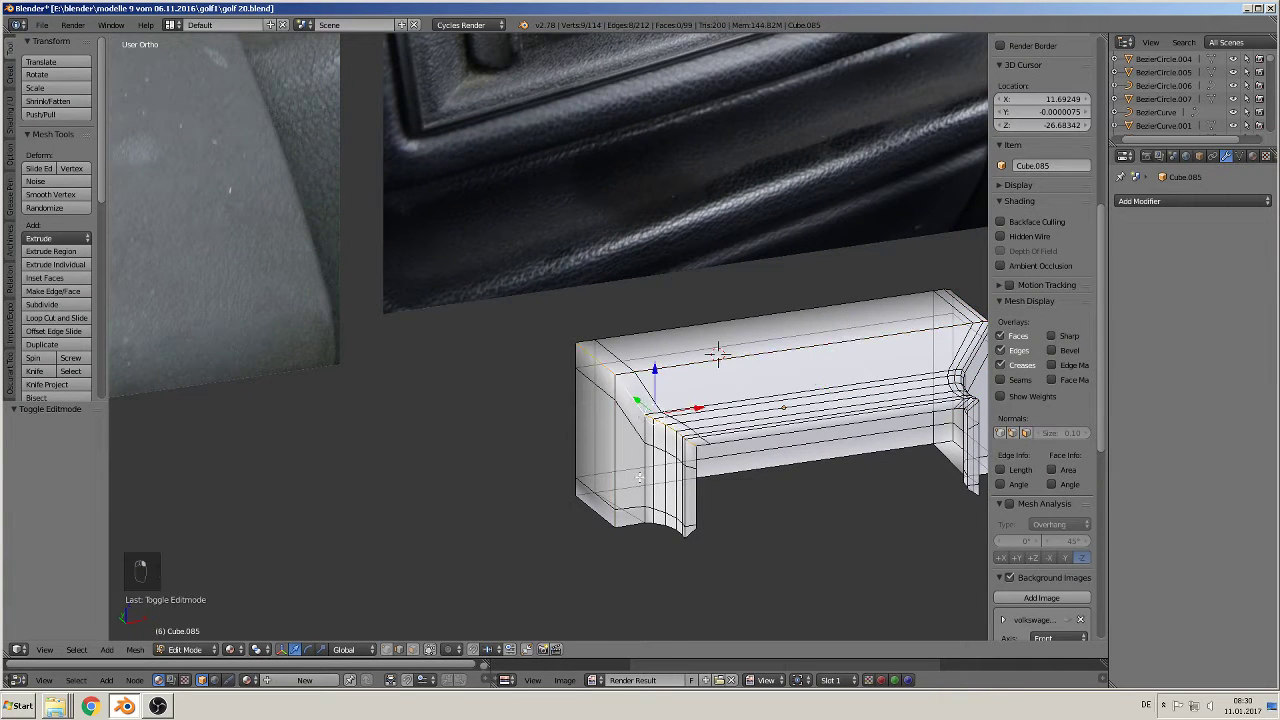
key(ctrl+b)
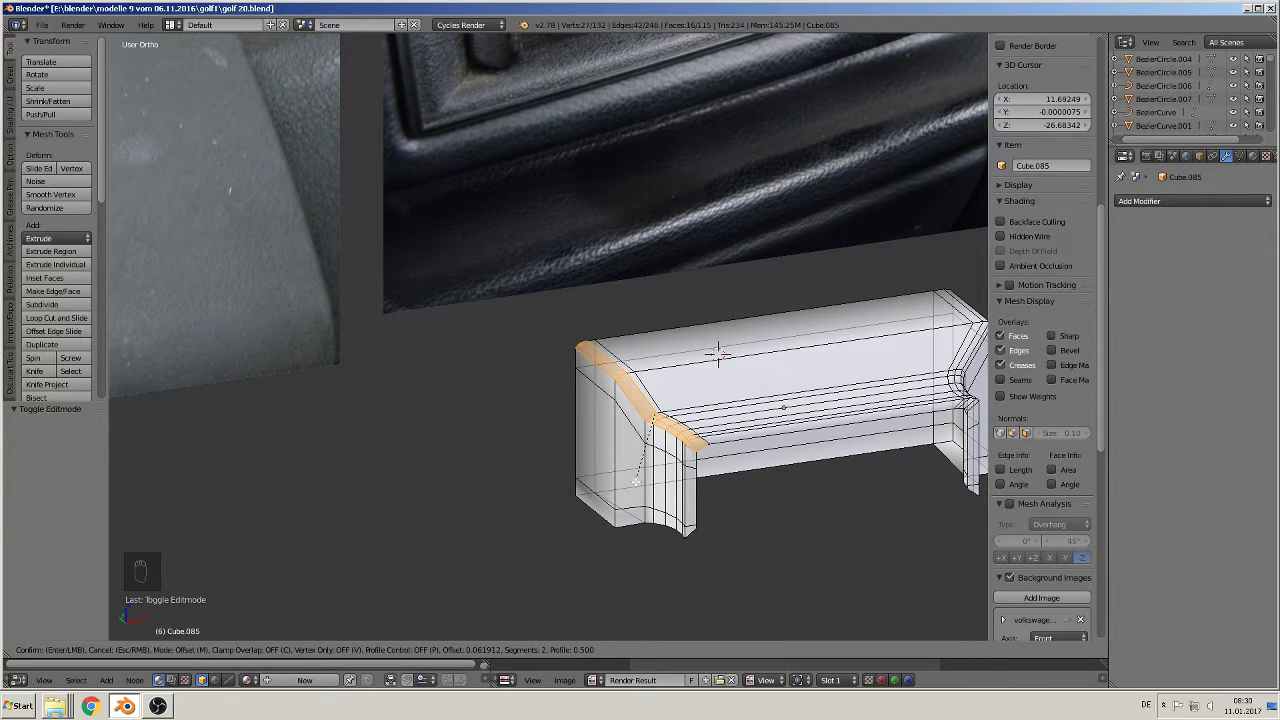
click(635, 481)
click(632, 481)
key(Tab)
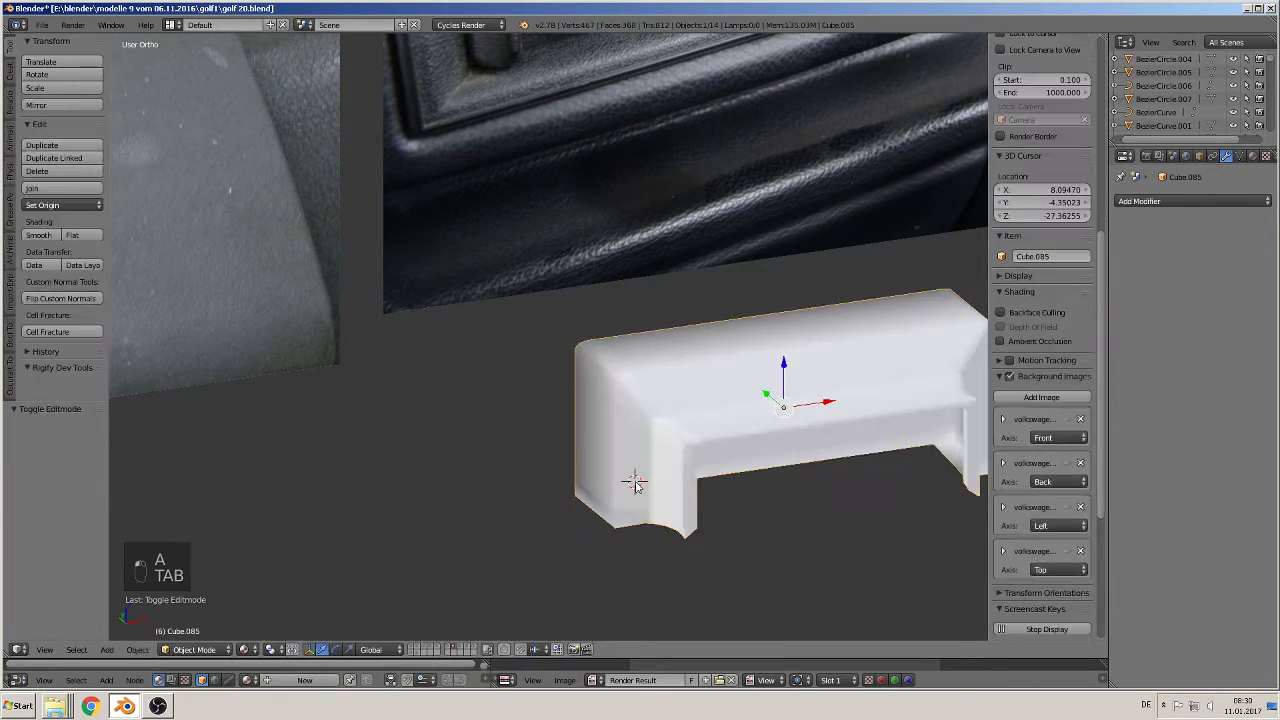
scroll(657, 491, down, 4)
scroll(590, 490, up, 3)
key(Tab)
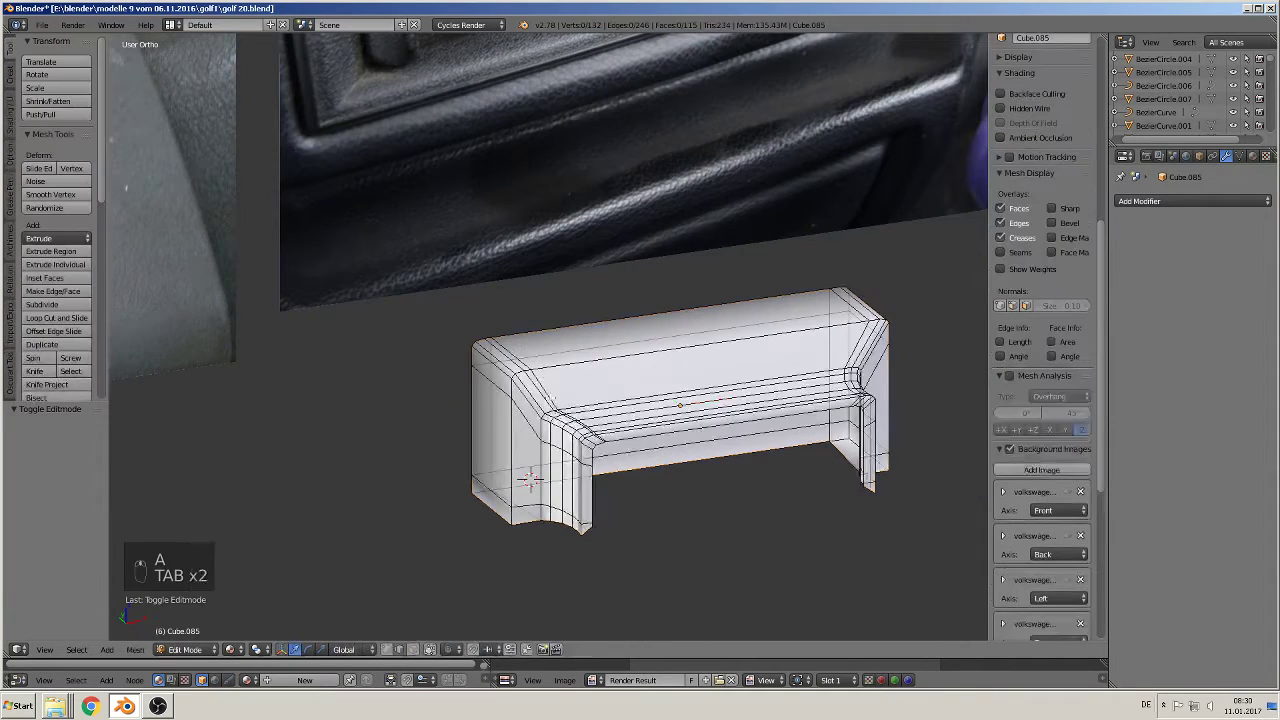
middle_drag(534, 374, 620, 400)
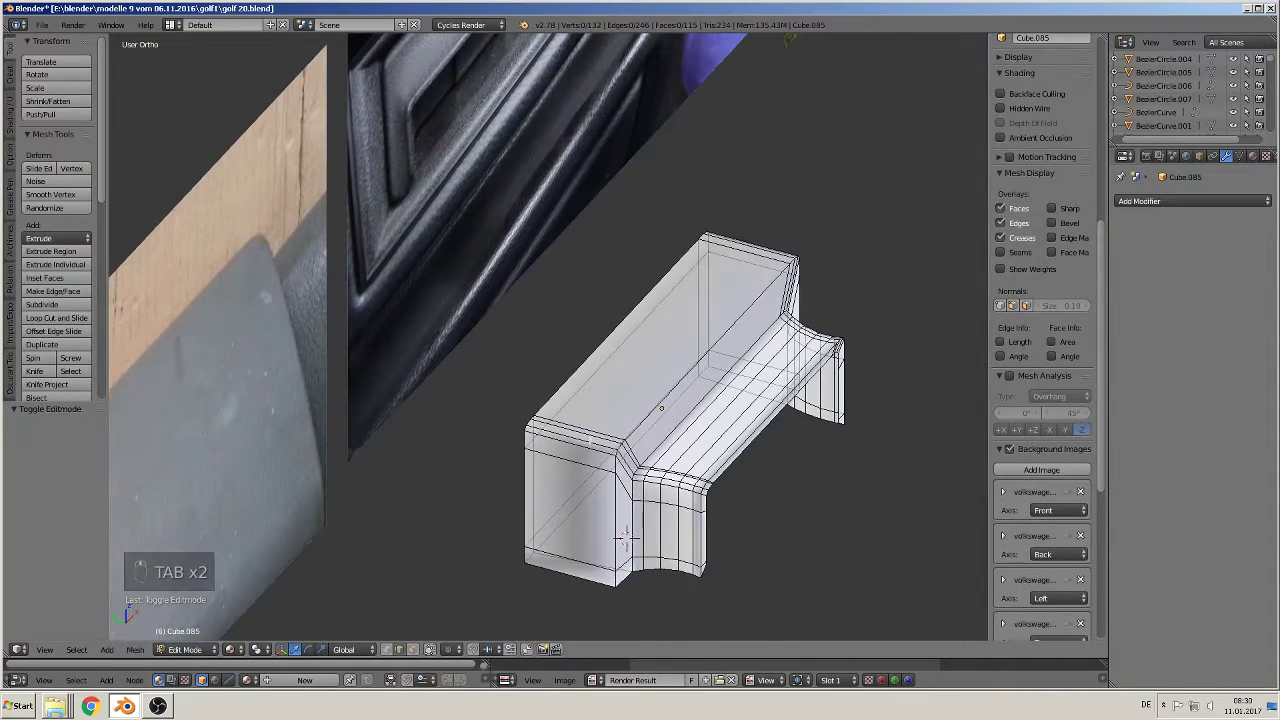
Step: Add supporting edge loops near the box's rear and front edges with slide factors -0.946 and -0.856, and check the shading in Object Mode
key(ctrl+r)
click(575, 420)
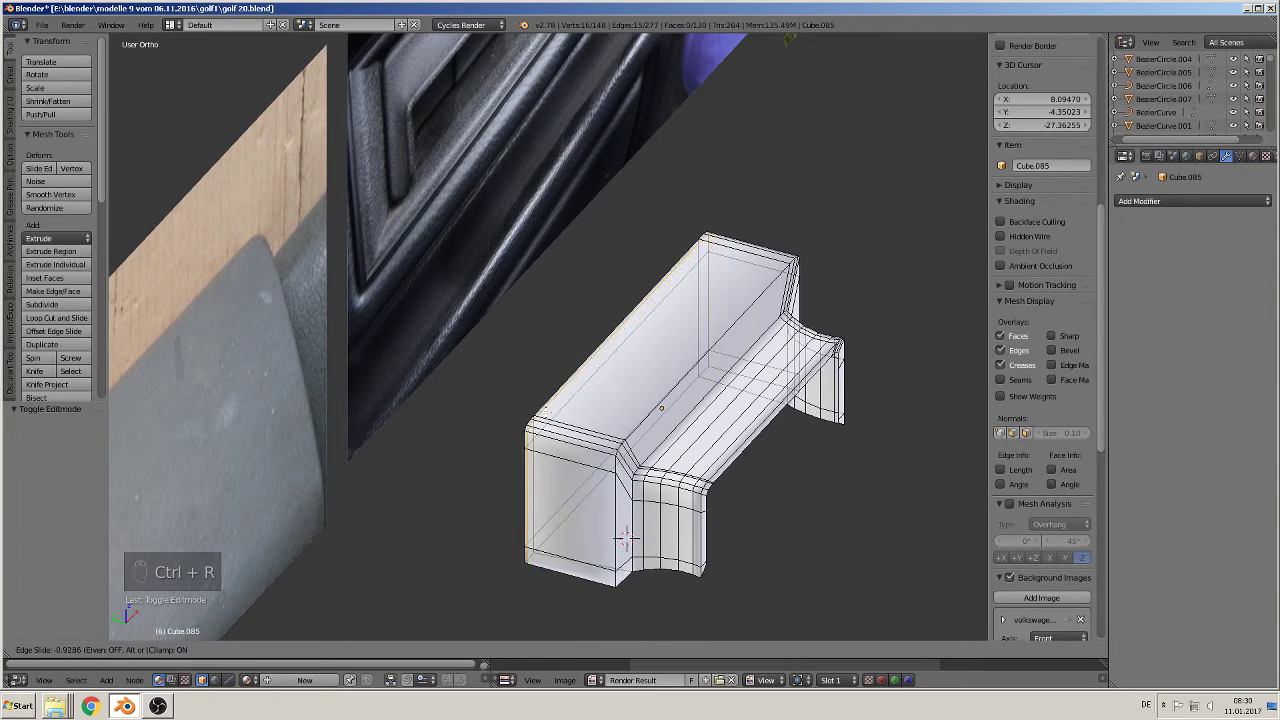
click(582, 414)
key(ctrl+r)
click(640, 424)
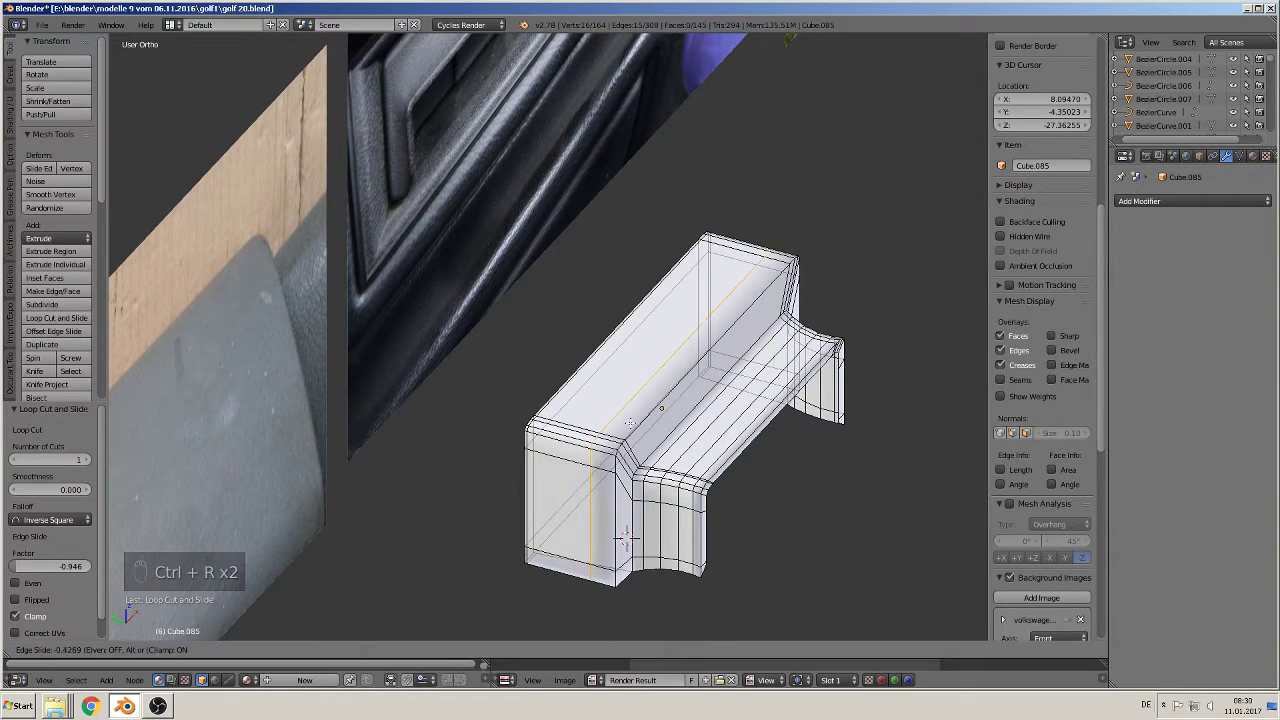
click(650, 428)
middle_drag(650, 428, 688, 406)
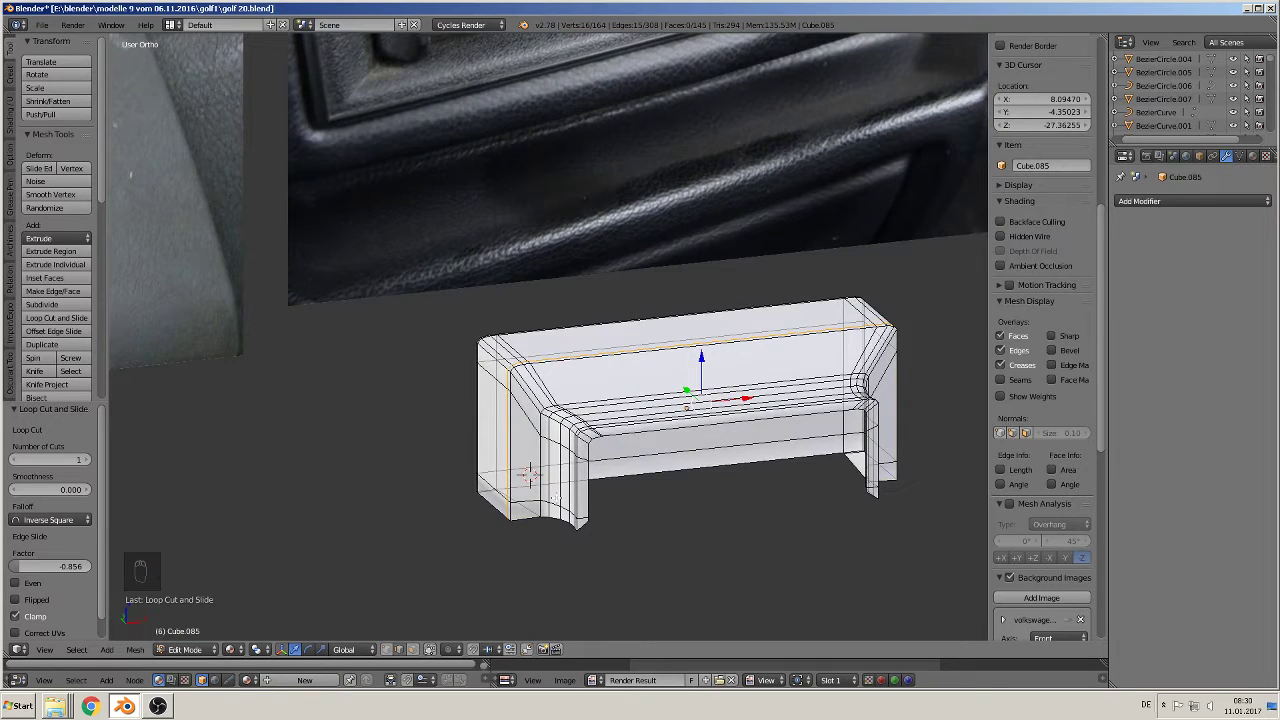
middle_drag(555, 497, 574, 547)
key(Tab)
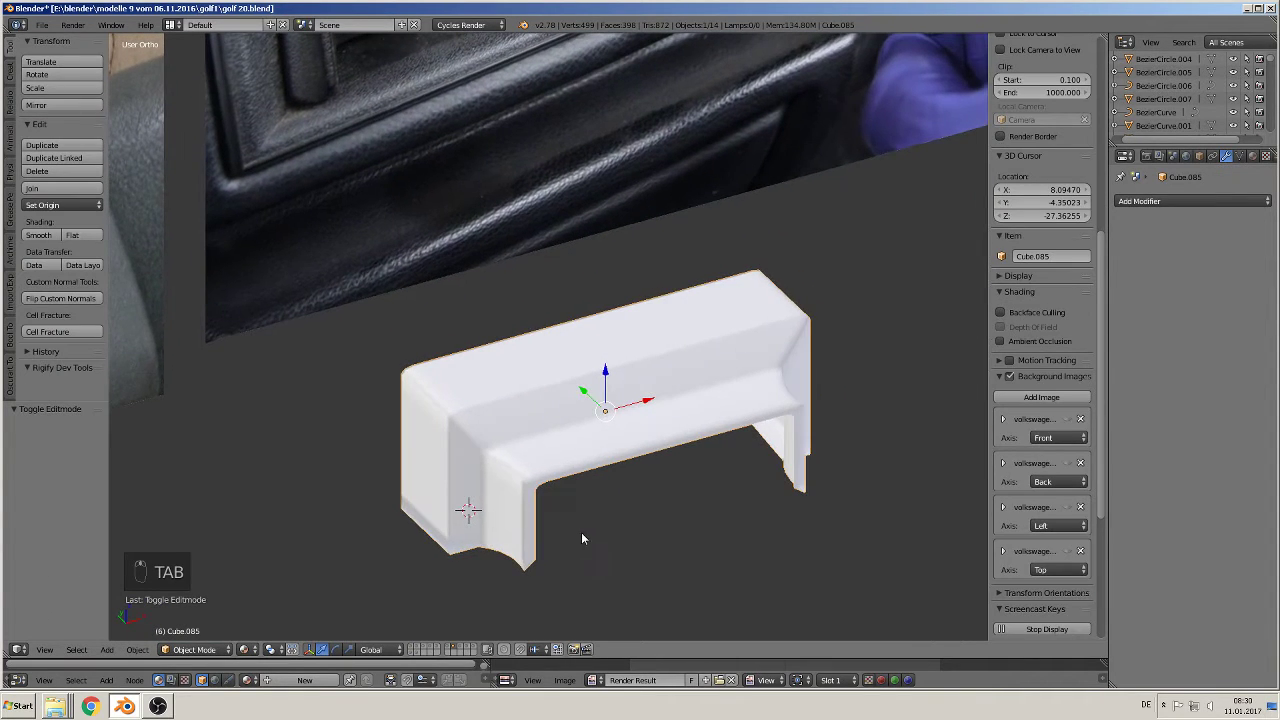
scroll(581, 532, up, 1)
scroll(542, 511, up, 1)
key(Tab)
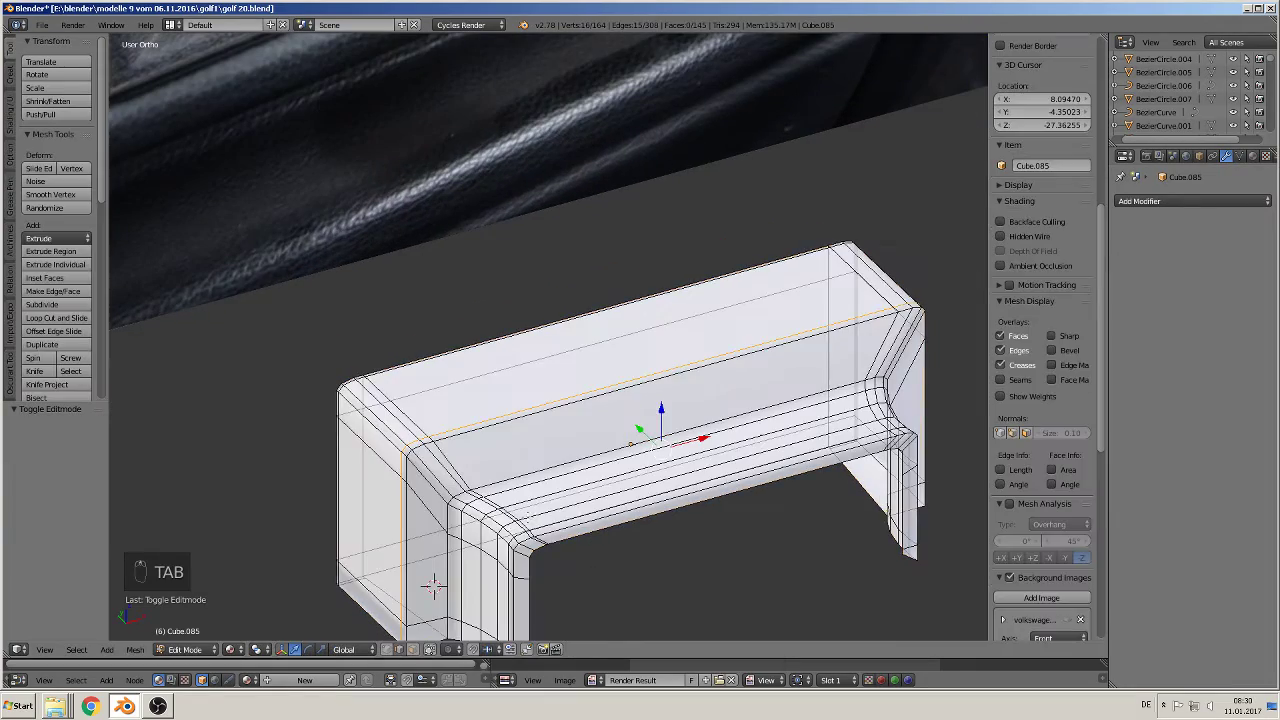
Step: Select only the visible front-facing panel faces above and on both sides of the grip and shade them flat
middle_drag(483, 560, 660, 478)
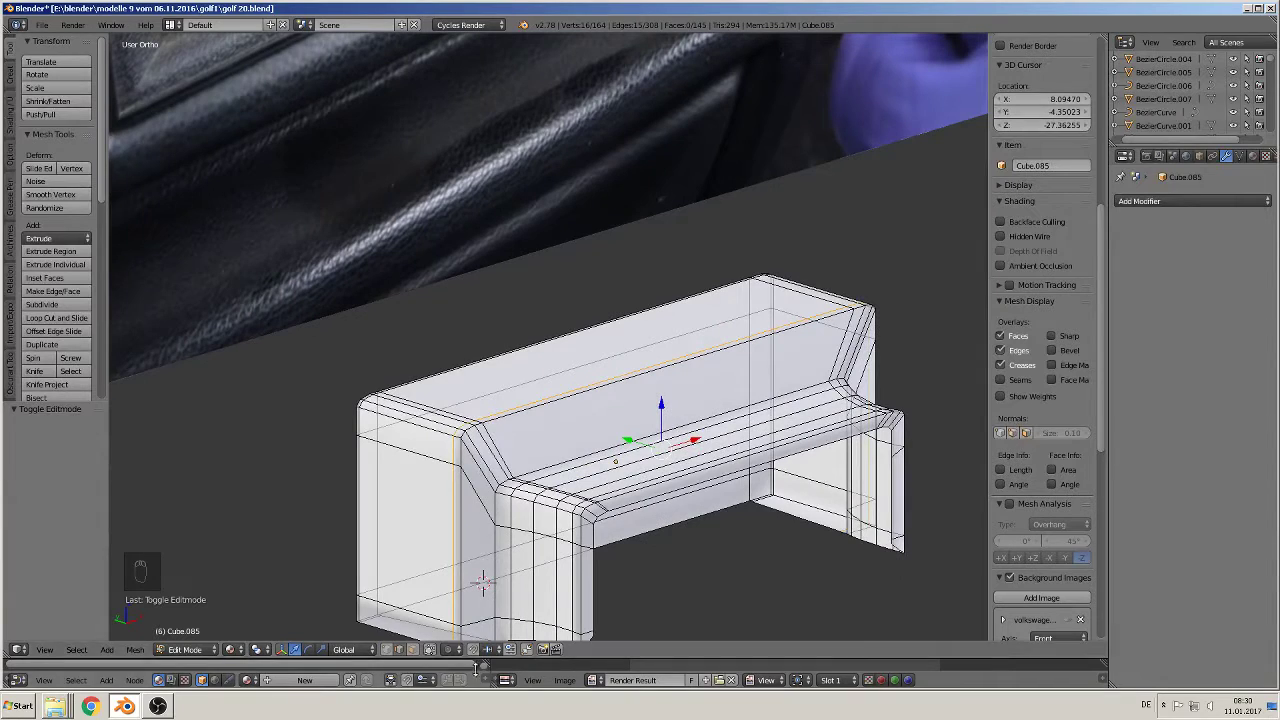
click(412, 650)
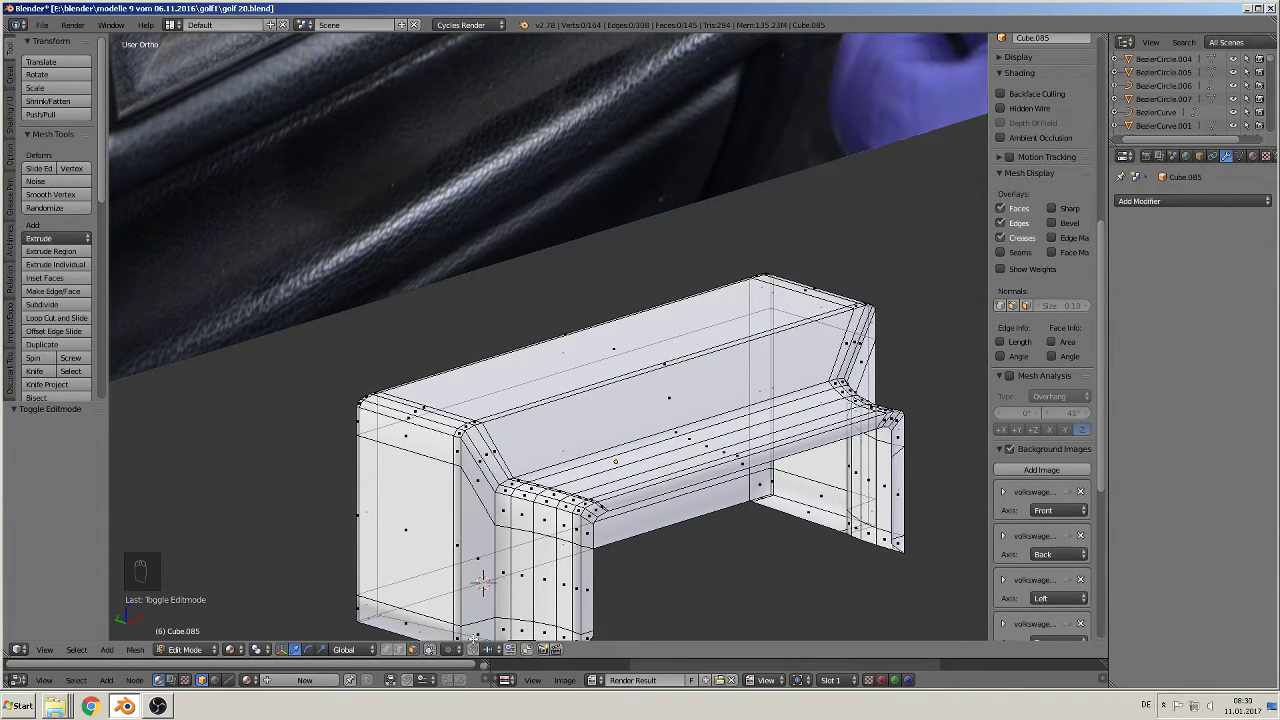
click(430, 649)
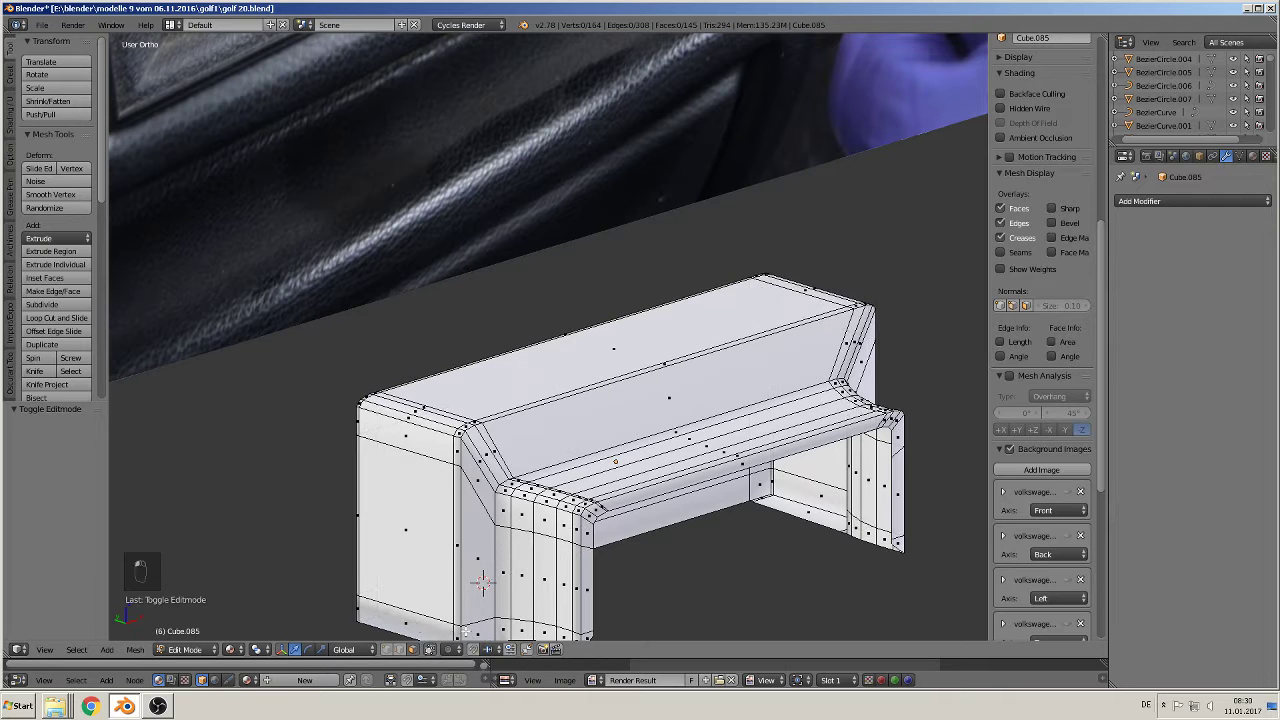
right_click(482, 583)
key(c)
click(507, 452)
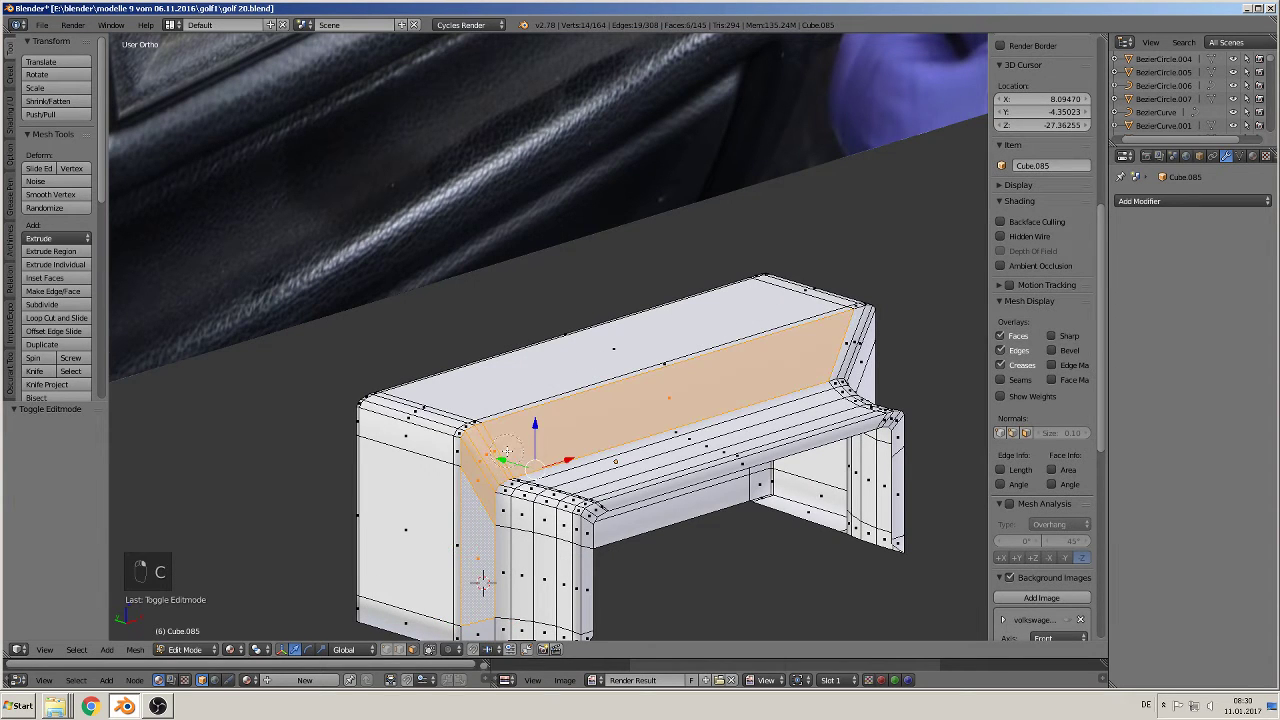
alt+right_click(848, 349)
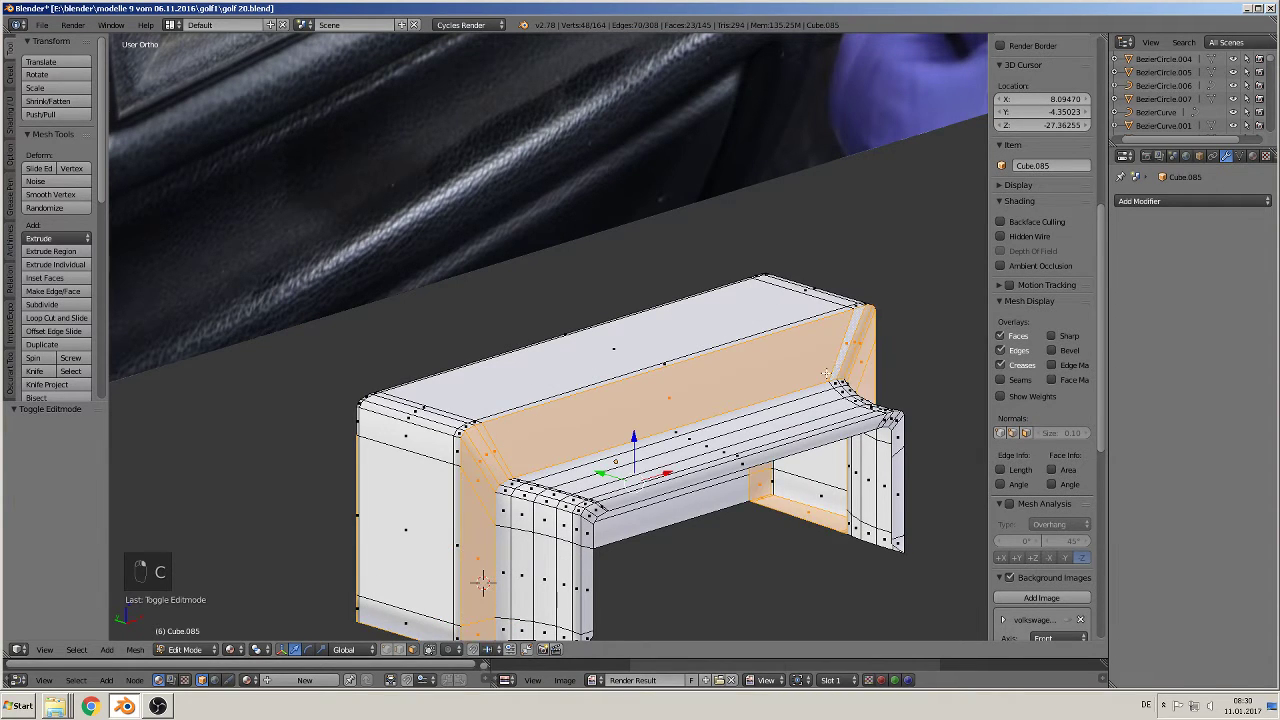
middle_drag(826, 373, 739, 365)
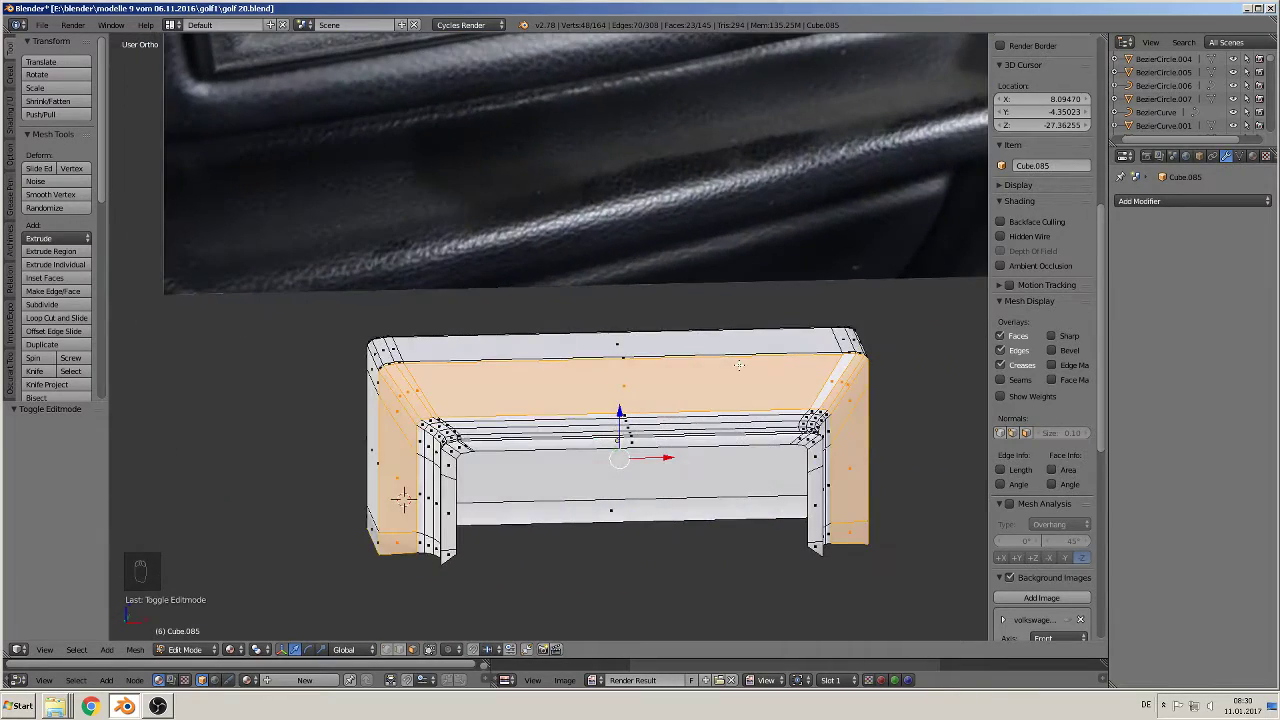
click(10, 118)
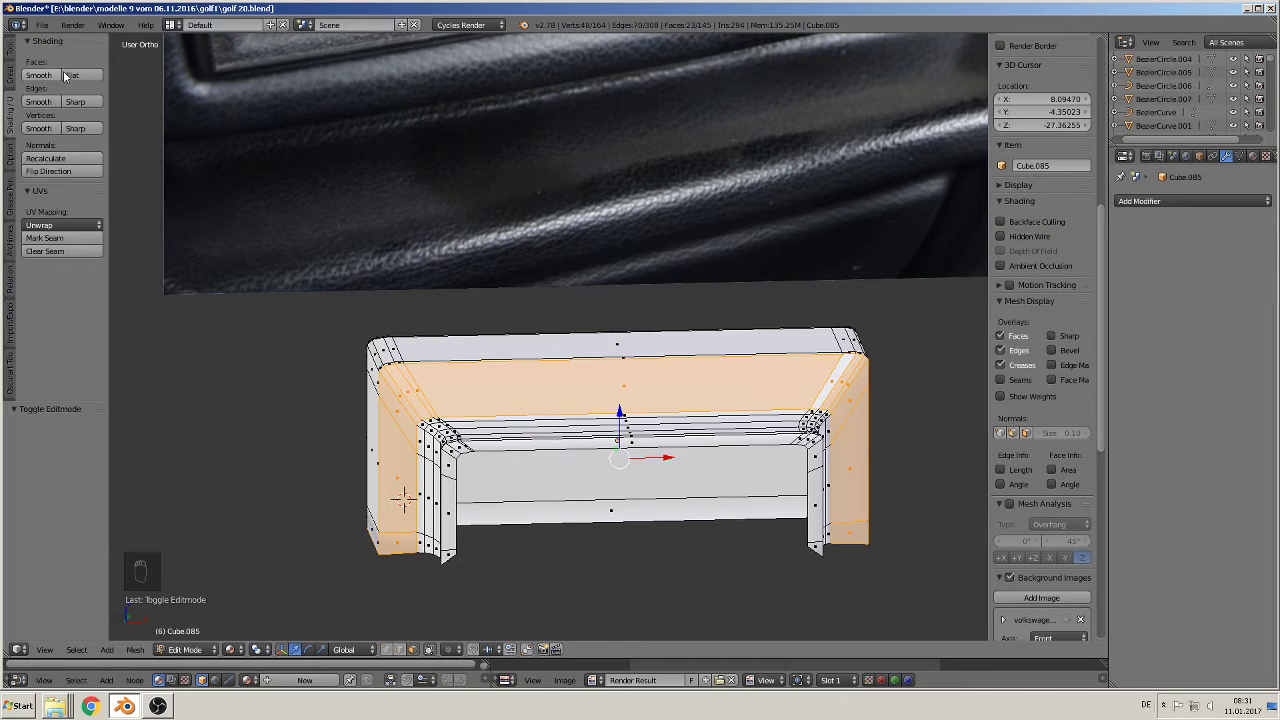
Step: Examine the shading of the ashtray's front panel in Object Mode and its faces in Edit Mode
key(Tab)
middle_drag(703, 468, 634, 488)
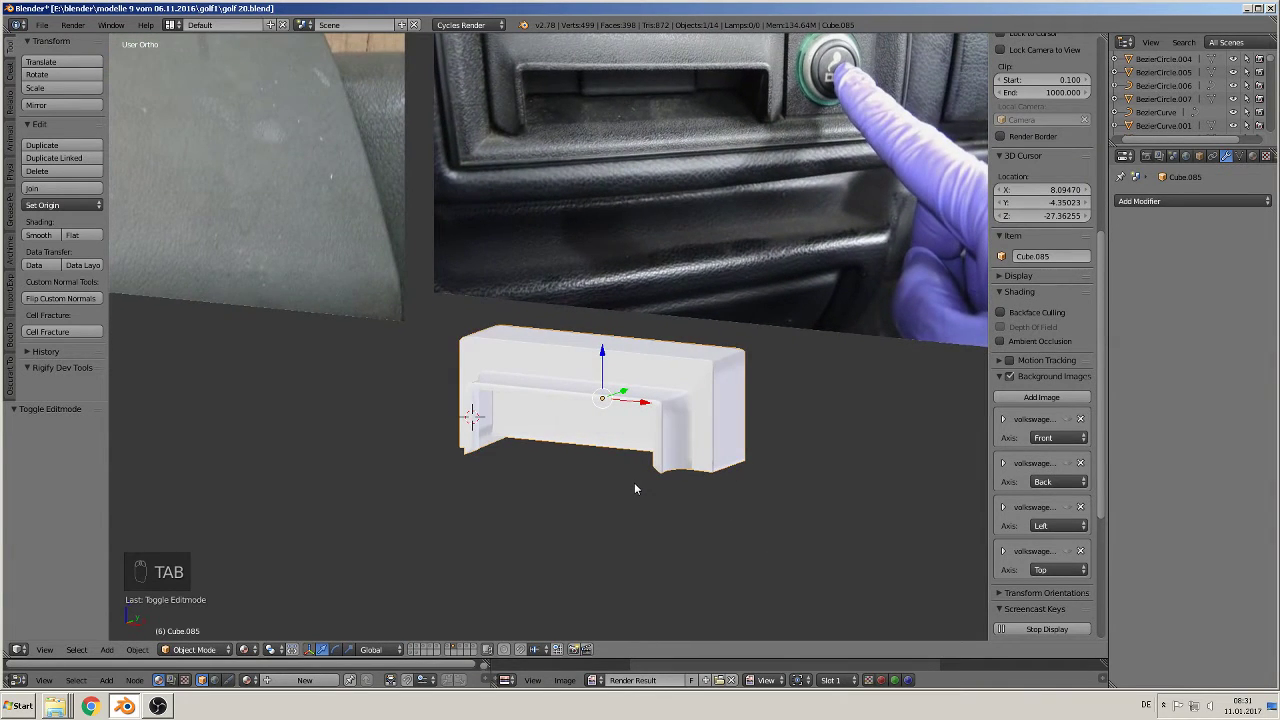
scroll(634, 483, up, 3)
middle_drag(729, 530, 697, 543)
key(Tab)
scroll(699, 520, up, 5)
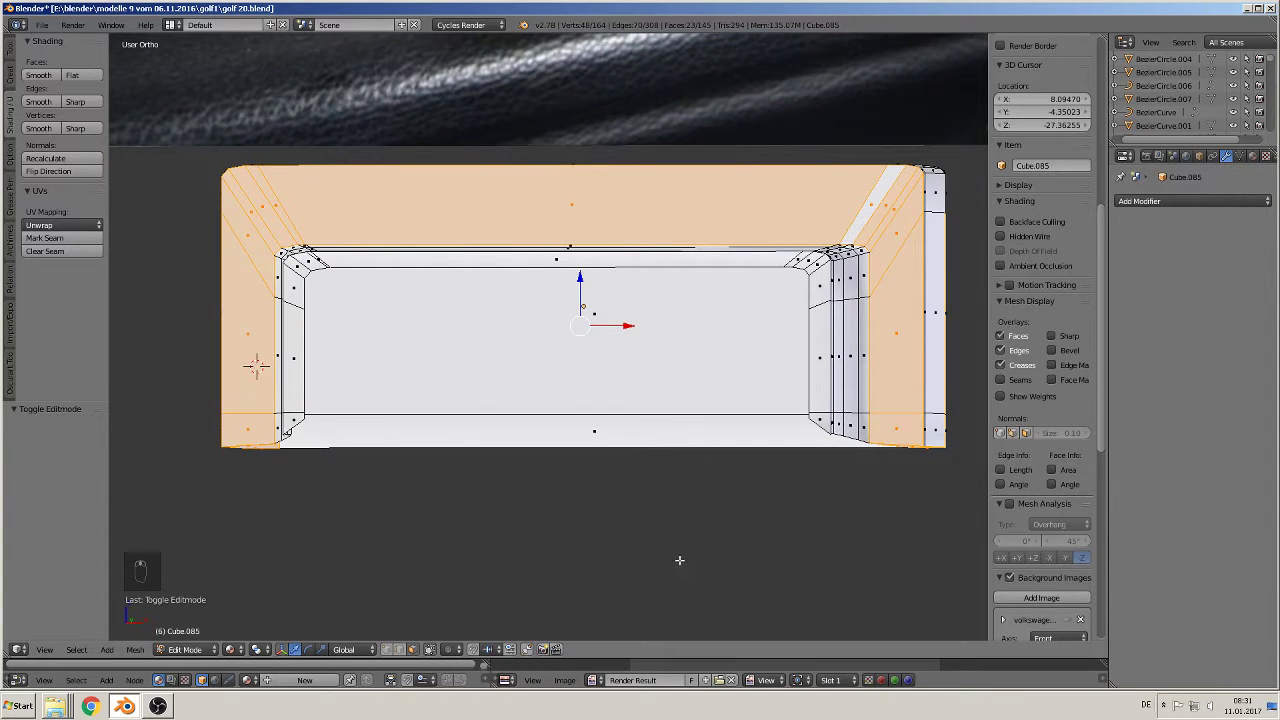
Step: Select all the bottommost vertices, including hidden ones, in front view and flatten them by scaling to 0 along Z
click(395, 650)
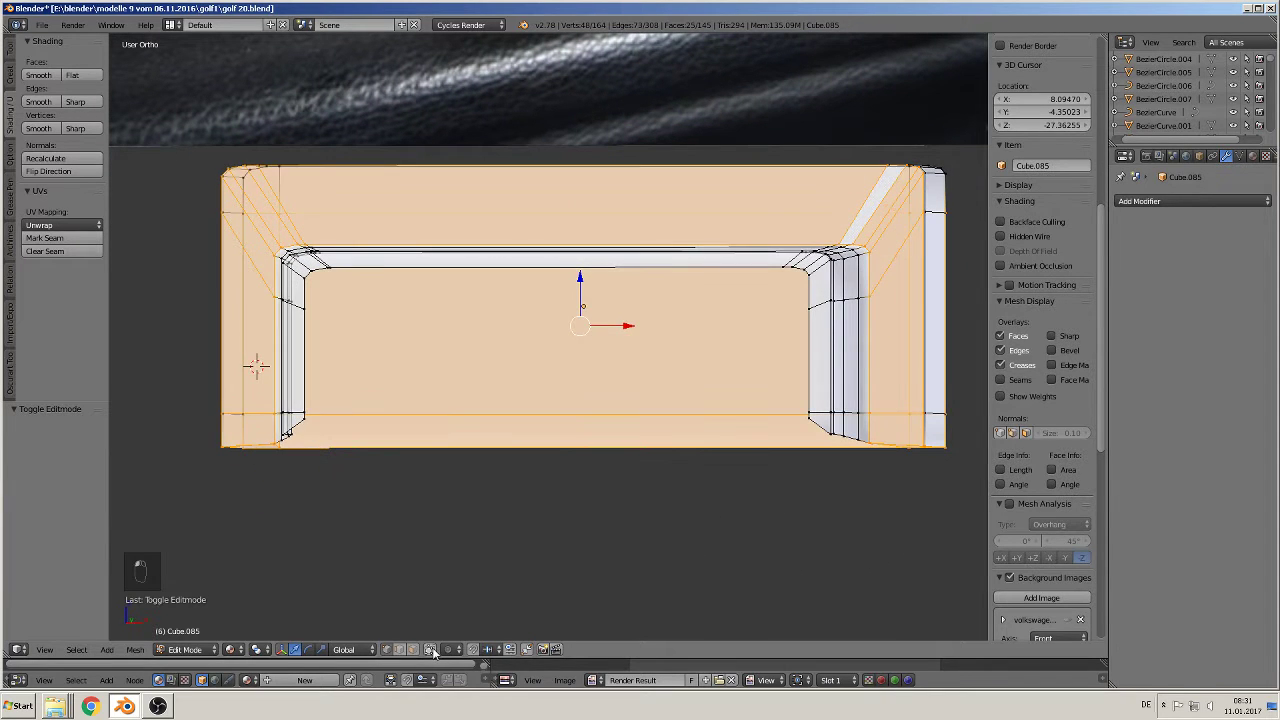
key(a)
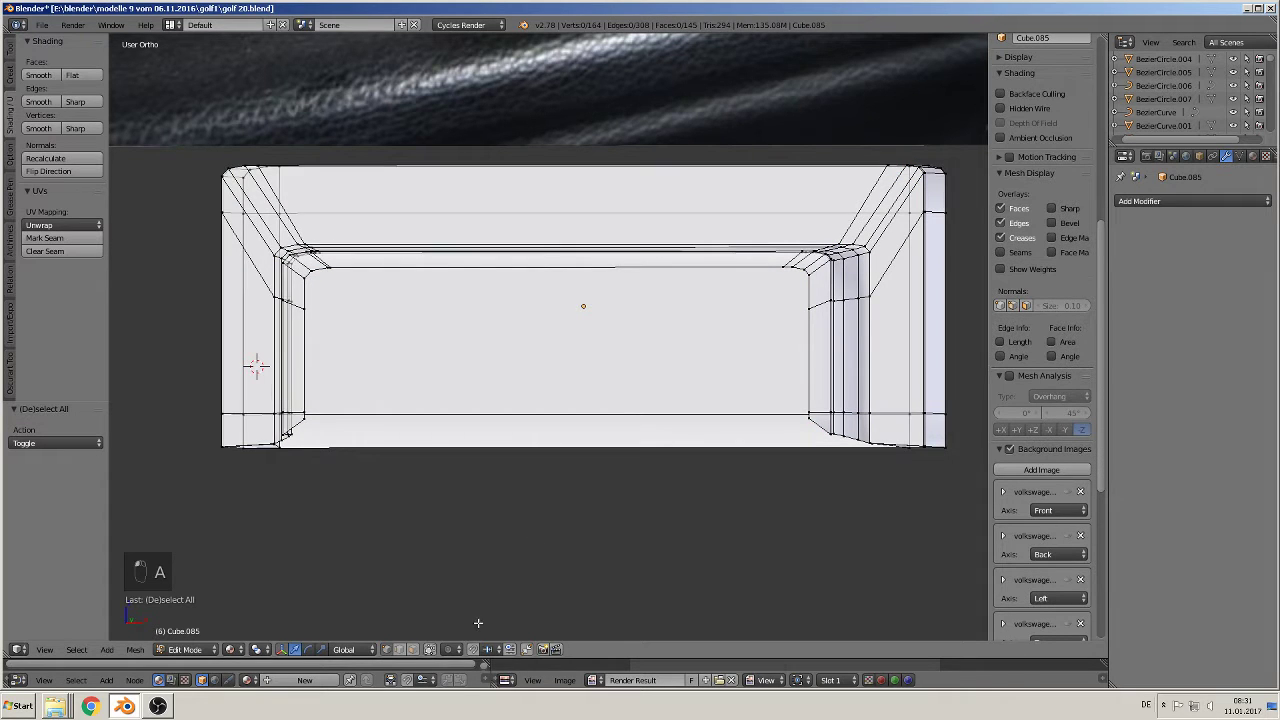
middle_drag(598, 549, 599, 549)
key(KP_1)
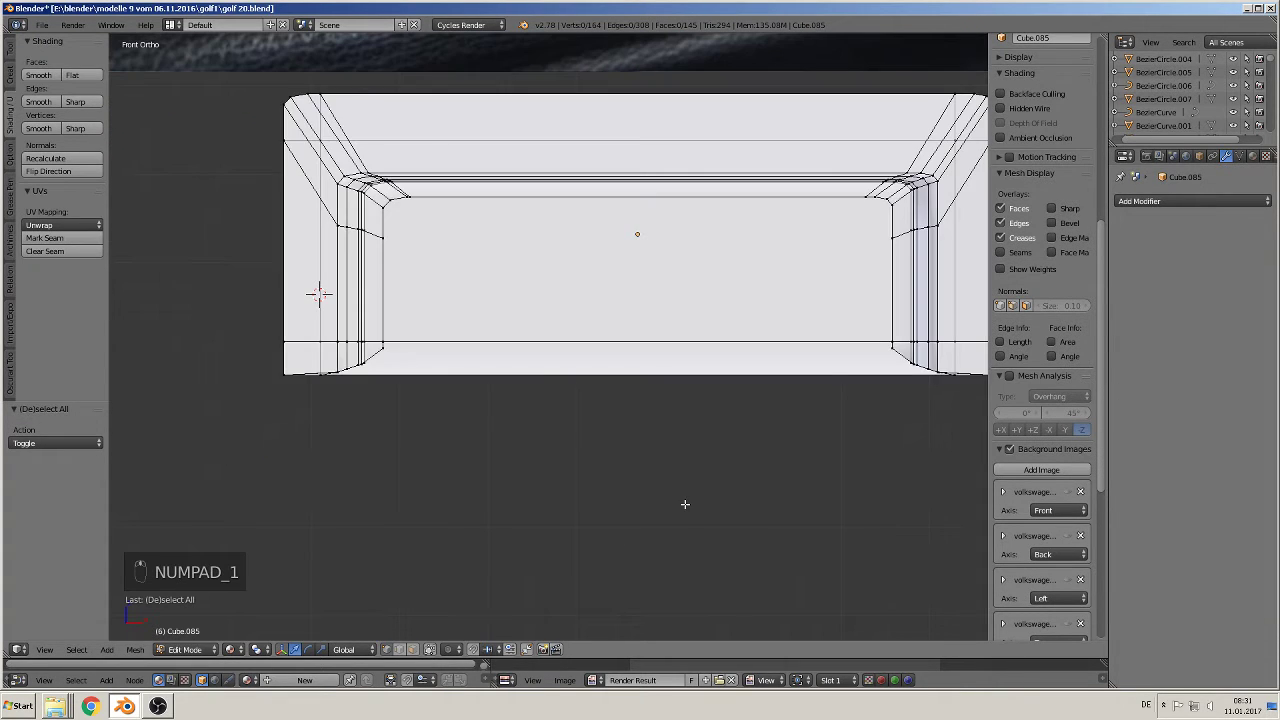
scroll(686, 503, down, 2)
shift+middle_drag(697, 500, 572, 510)
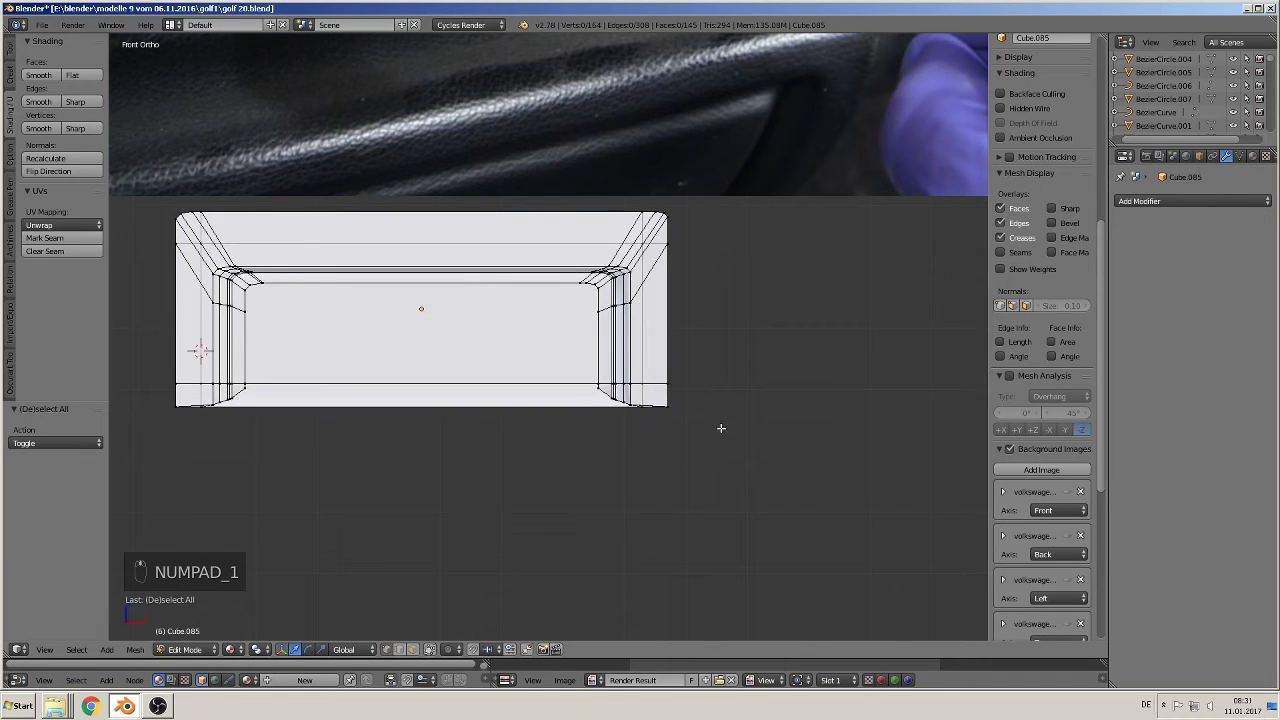
key(b)
drag(722, 428, 118, 386)
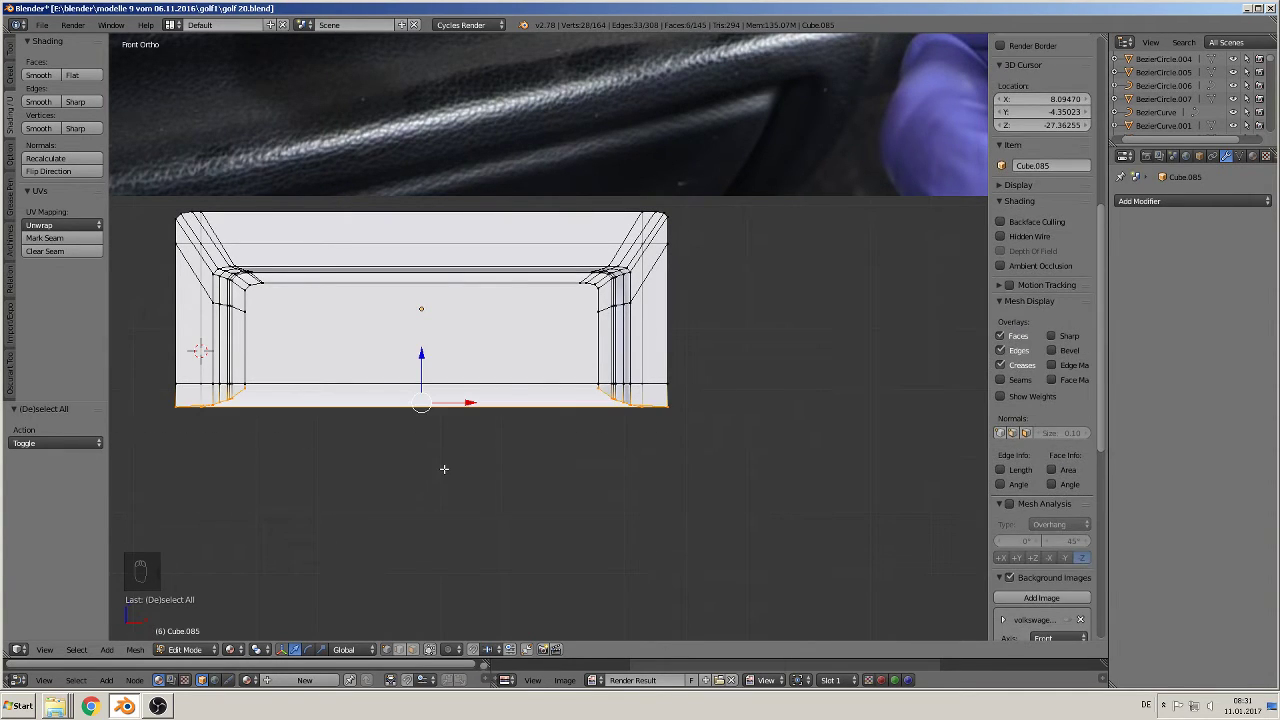
key(s)
key(z)
key(0)
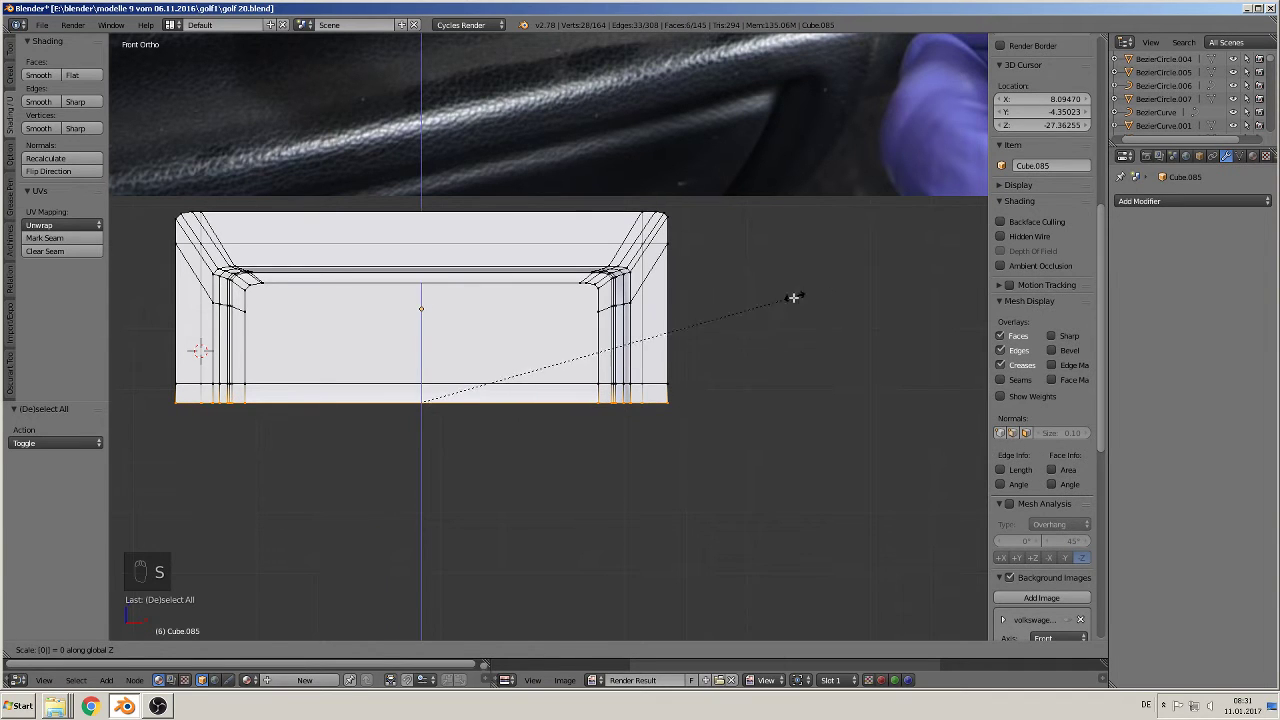
key(Return)
Step: Check the levelled underside in Object Mode, select the edge loop around the grip's front opening and grow the selection twice
key(Tab)
mouse_move(737, 397)
middle_down()
mouse_move(709, 431)
mouse_move(766, 431)
mouse_move(645, 433)
mouse_move(651, 508)
mouse_move(554, 494)
mouse_move(558, 527)
mouse_move(500, 457)
mouse_move(603, 623)
mouse_move(577, 577)
mouse_move(578, 541)
middle_up()
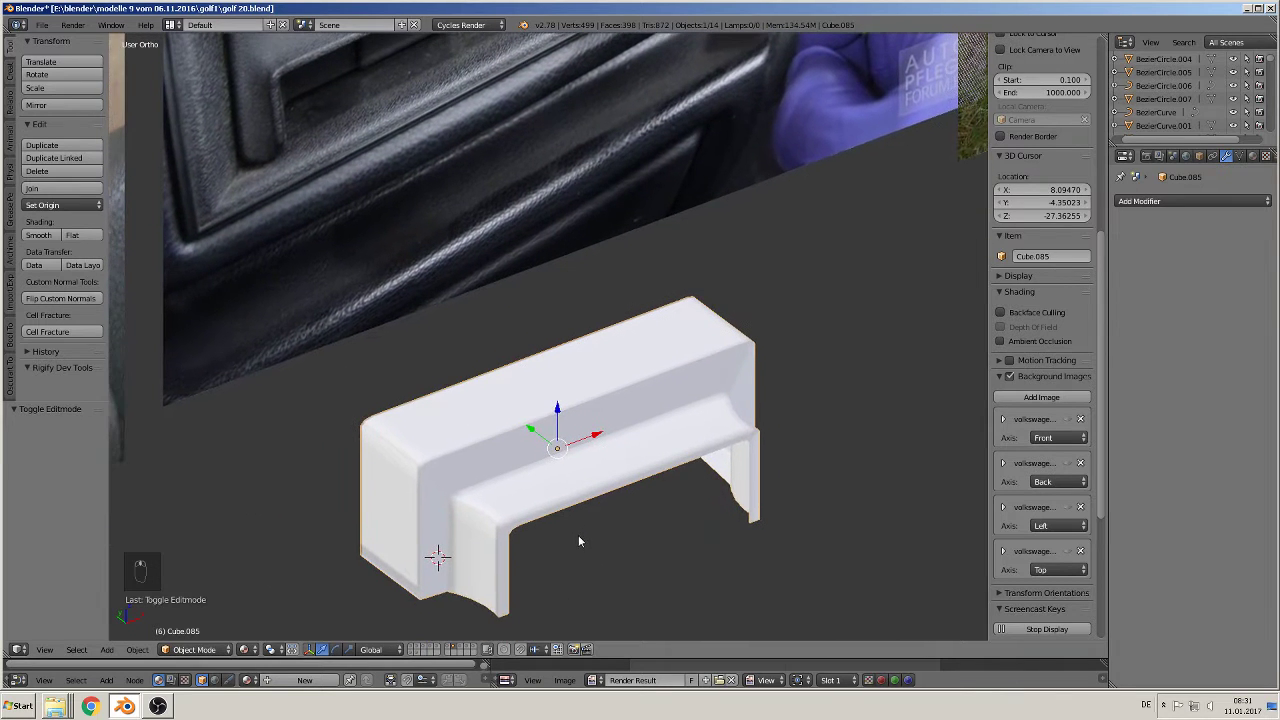
scroll(566, 540, up, 2)
shift+middle_drag(513, 594, 485, 479)
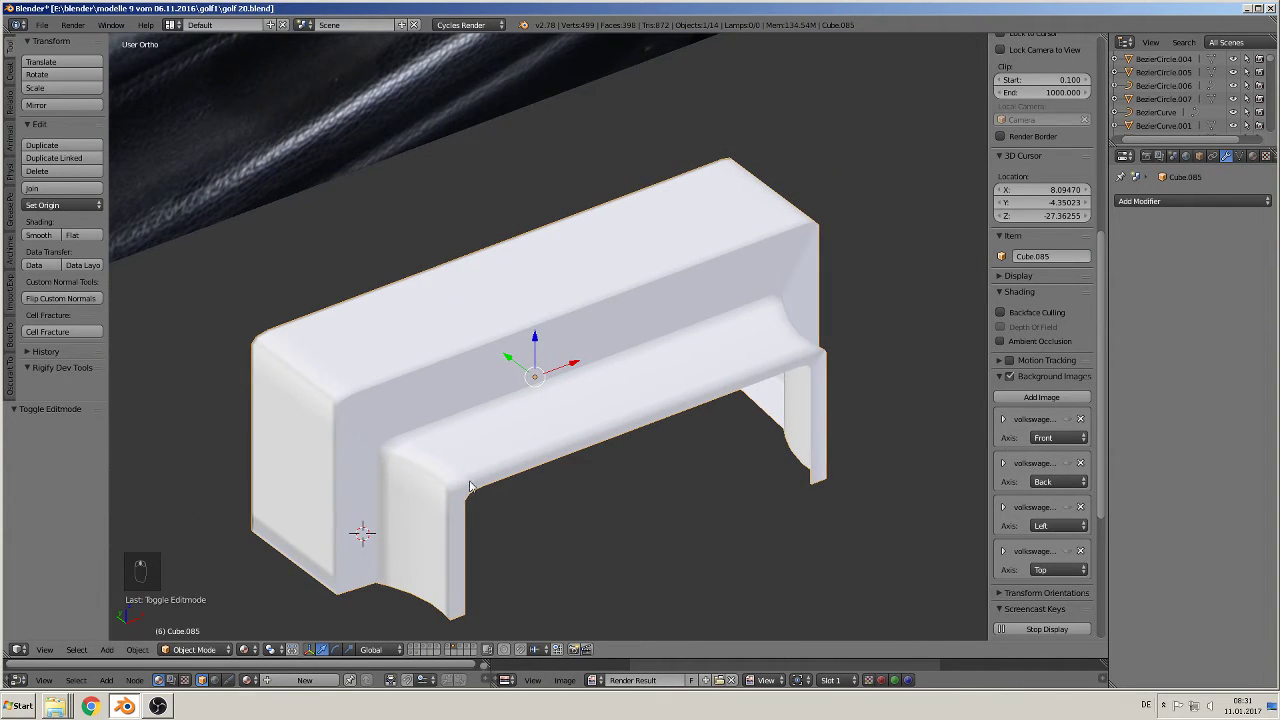
key(Tab)
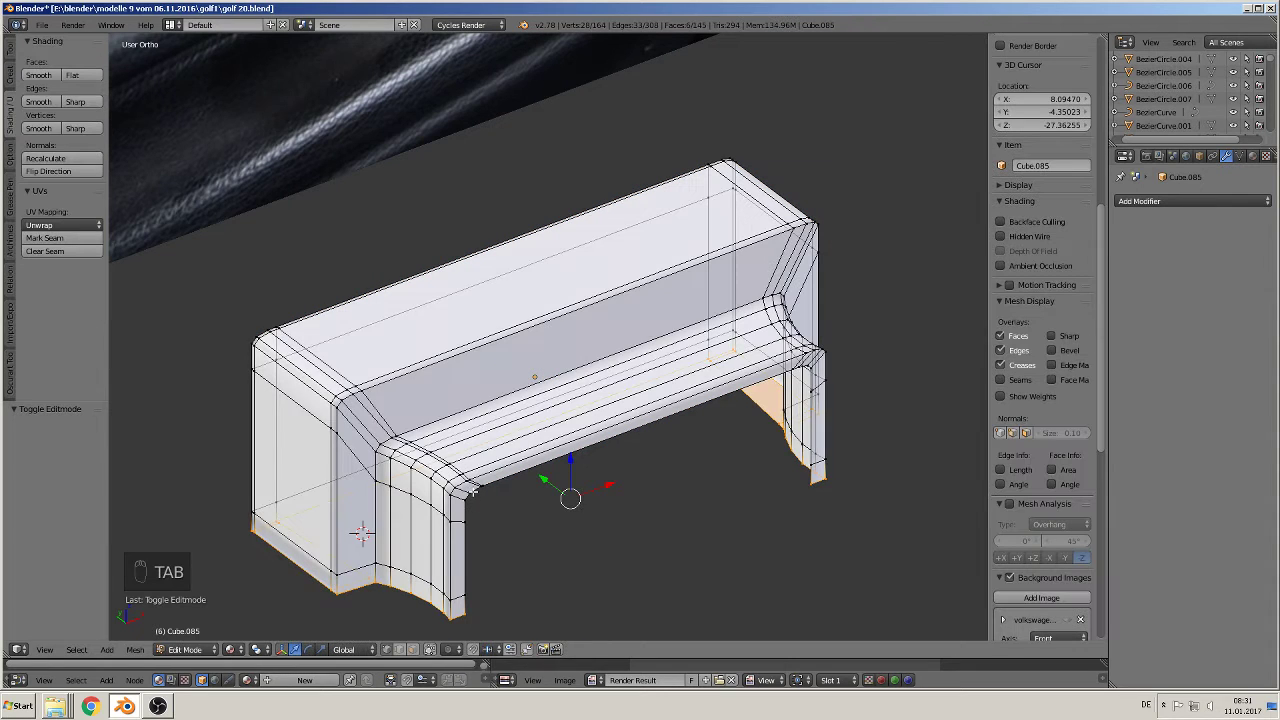
alt+right_click(470, 560)
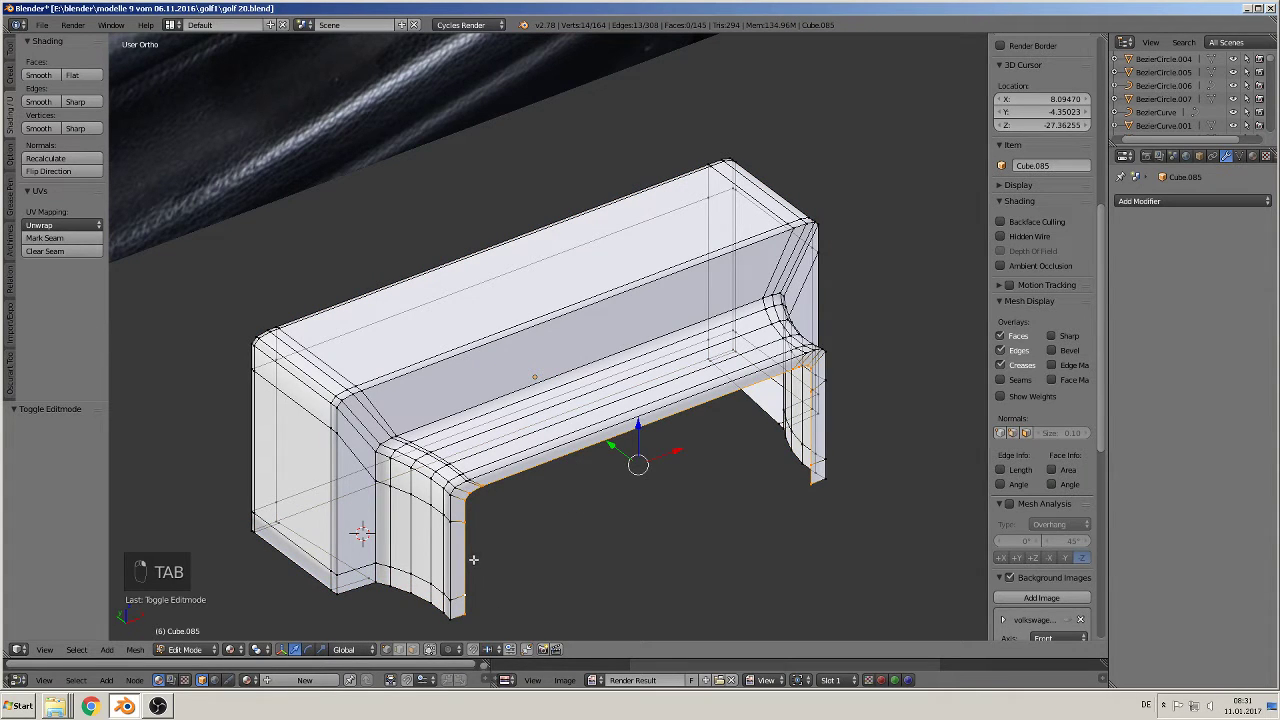
key(ctrl+KP_Add)
key(ctrl+KP_Add)
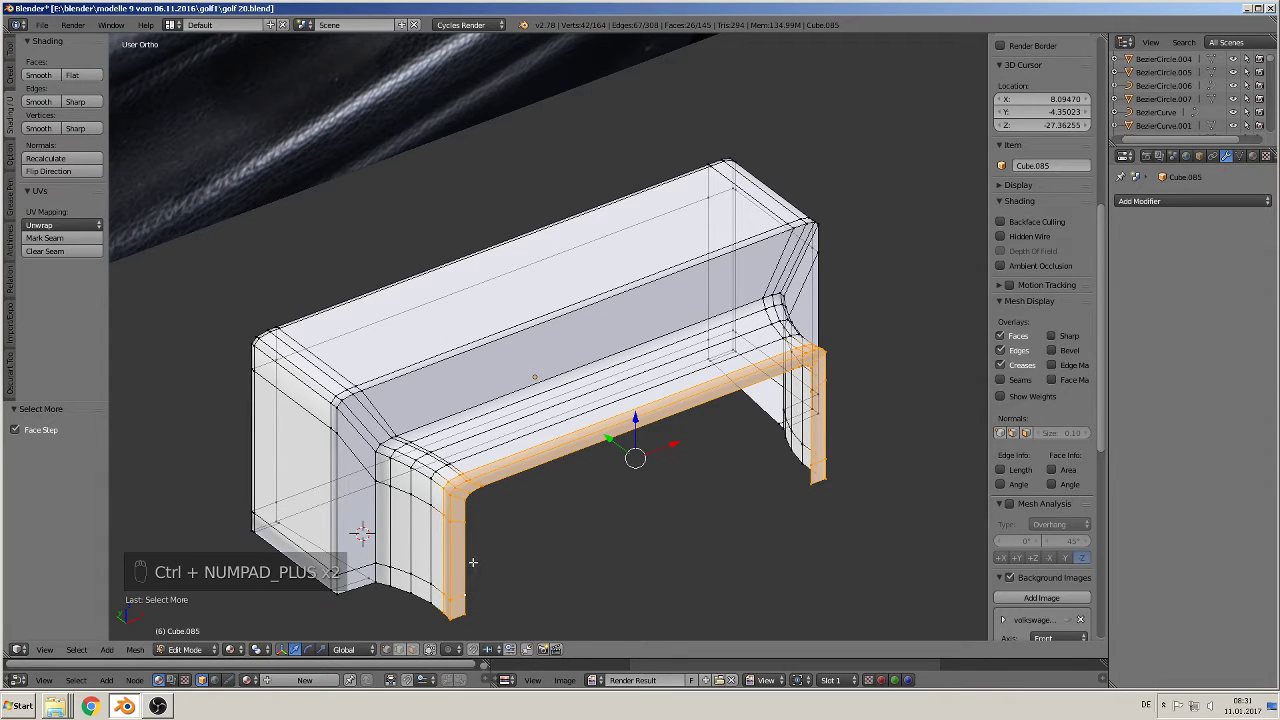
right_click(470, 562)
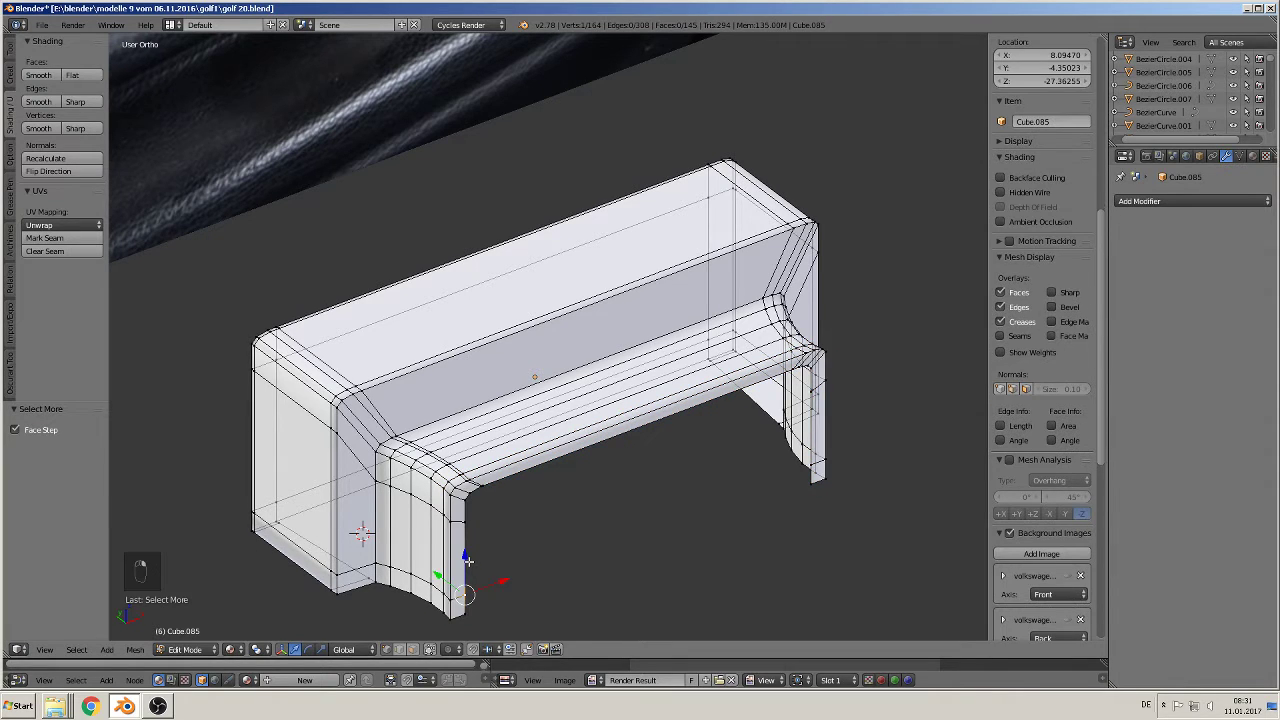
key(ctrl+z)
key(s)
key(x)
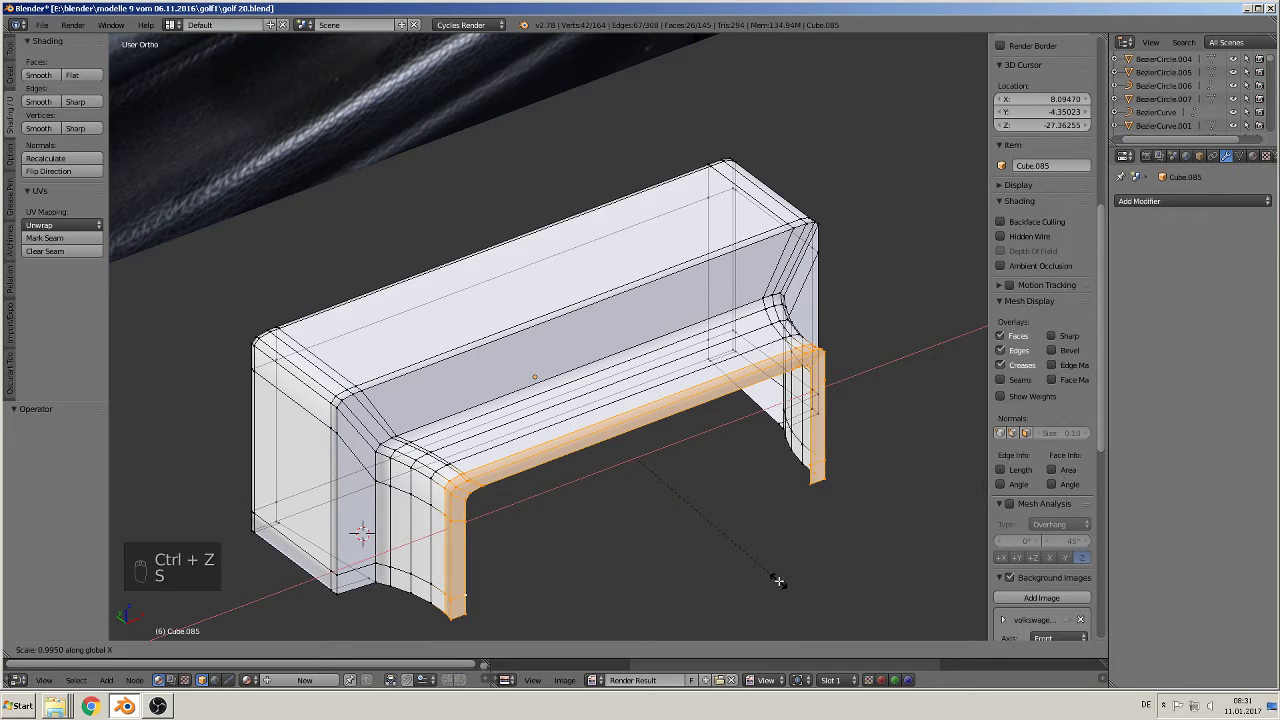
right_click(778, 580)
key(s)
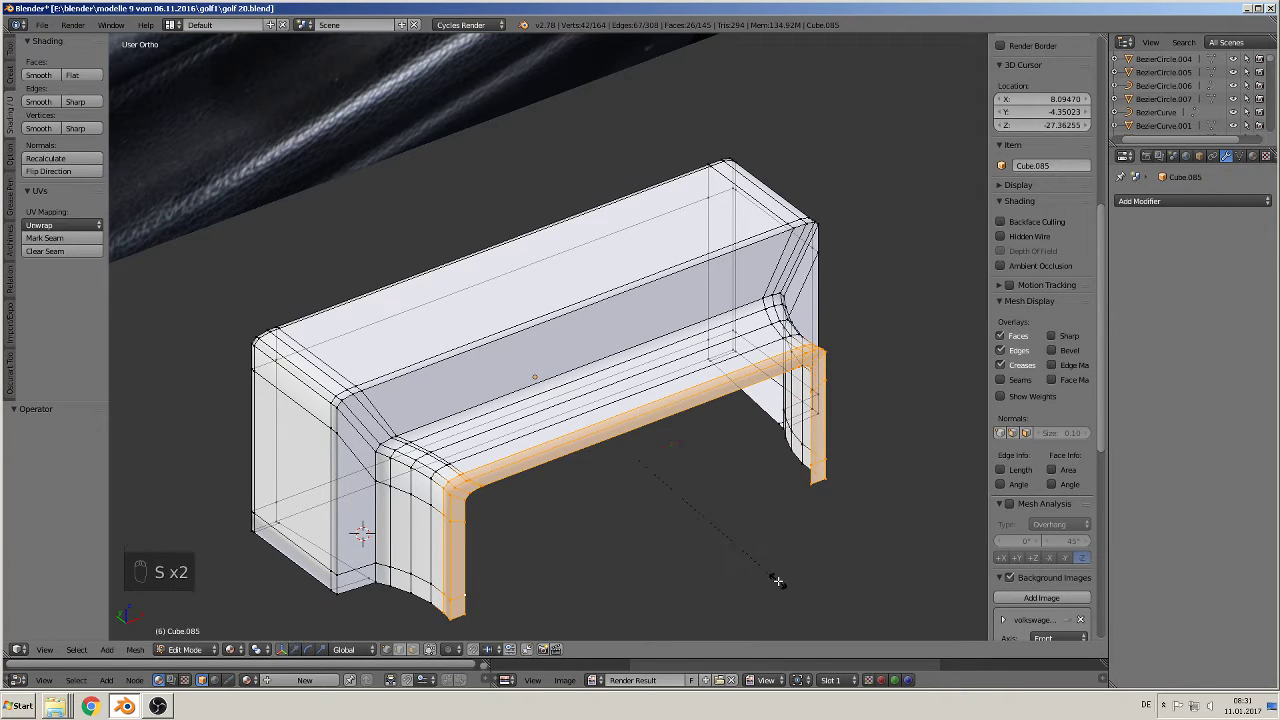
key(x)
right_click(778, 578)
Step: Scale the grip's front rim down uniformly by 0.987, check it in Object Mode, and scale it again by about 0.98
key(s)
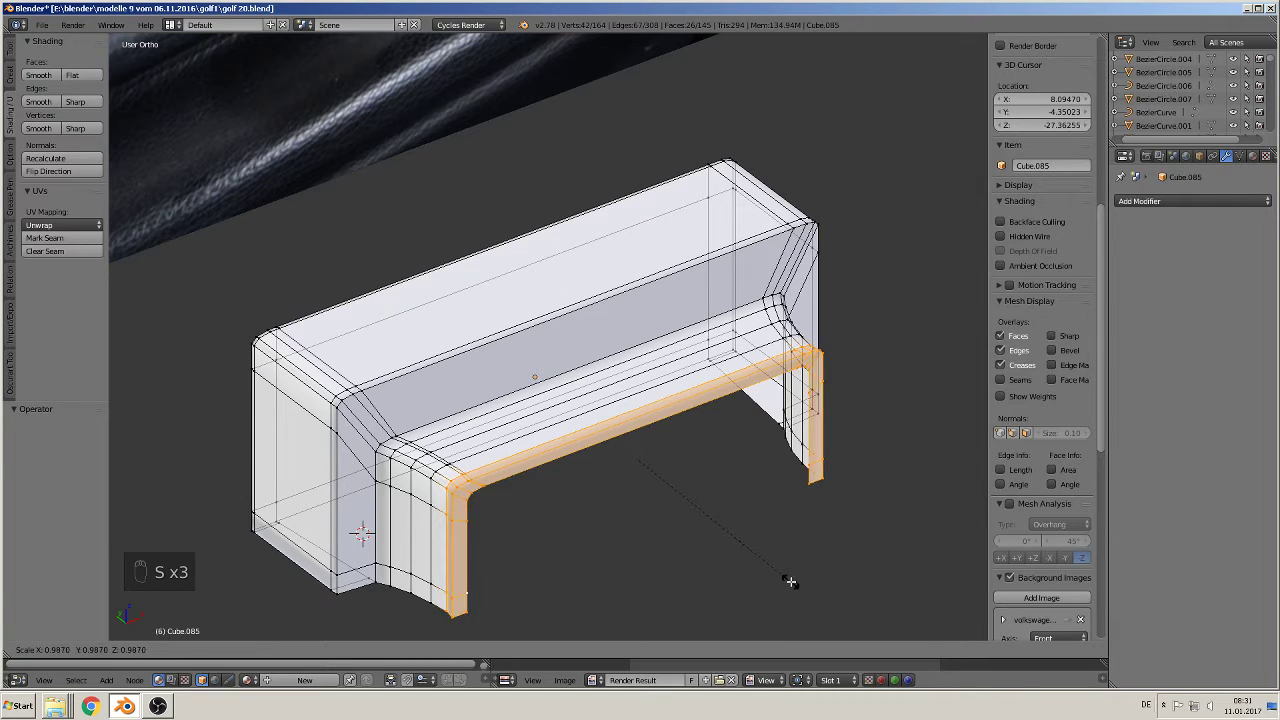
click(790, 581)
key(Tab)
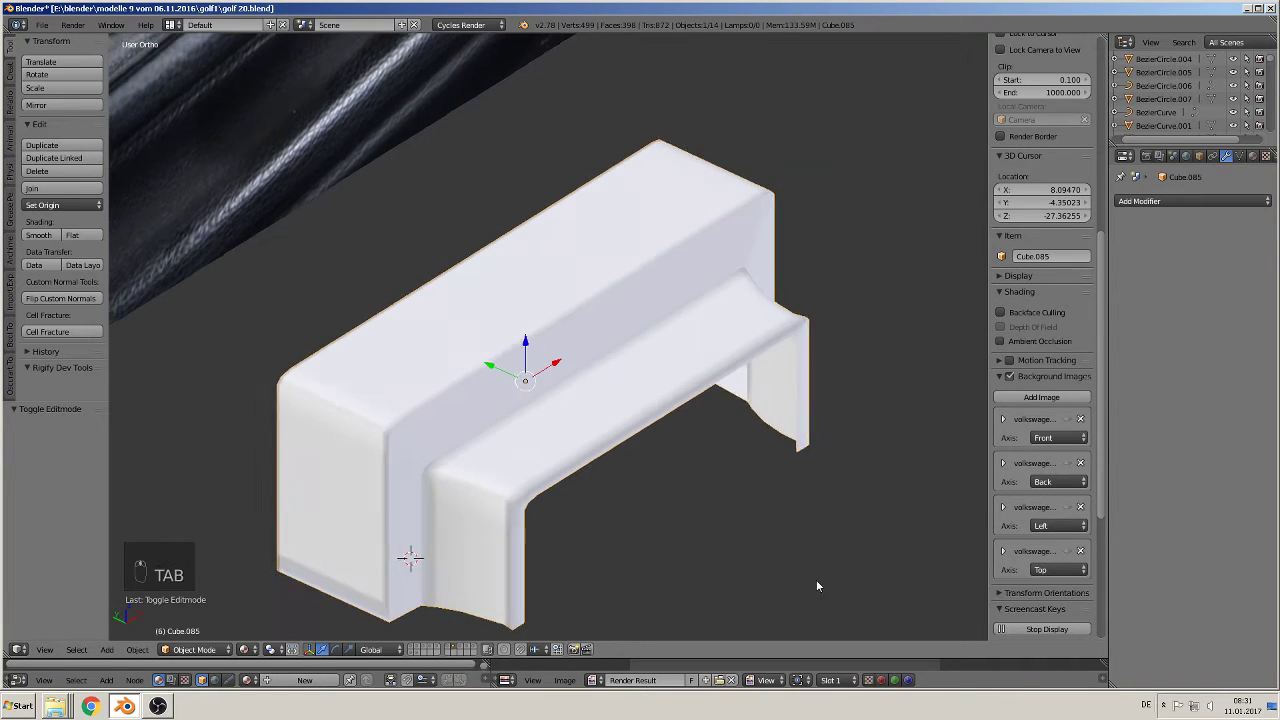
key(Tab)
key(s)
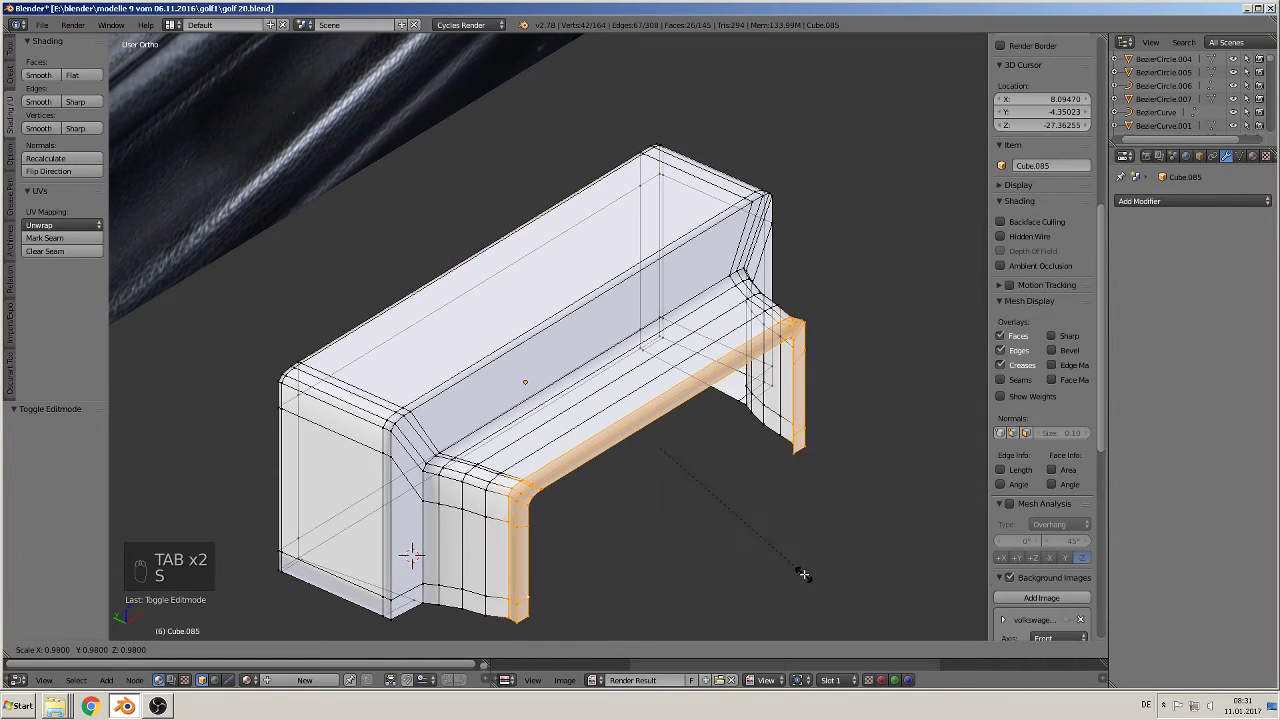
click(804, 573)
Step: Examine the tapered grip from several angles and compare the ashtray with the dashboard reference photo in front view
key(Tab)
middle_drag(804, 573, 723, 549)
scroll(723, 546, down, 5)
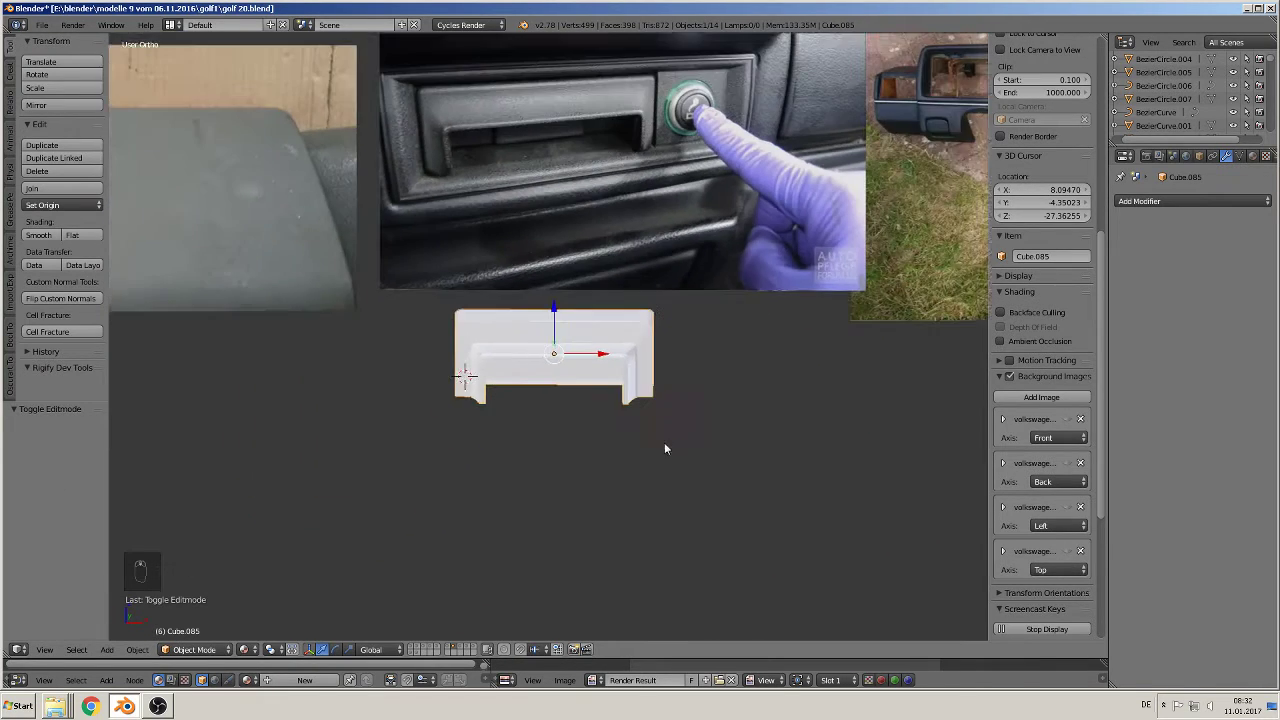
shift+middle_drag(634, 451, 589, 483)
scroll(616, 543, up, 3)
scroll(617, 457, up, 1)
key(Tab)
scroll(557, 471, up, 1)
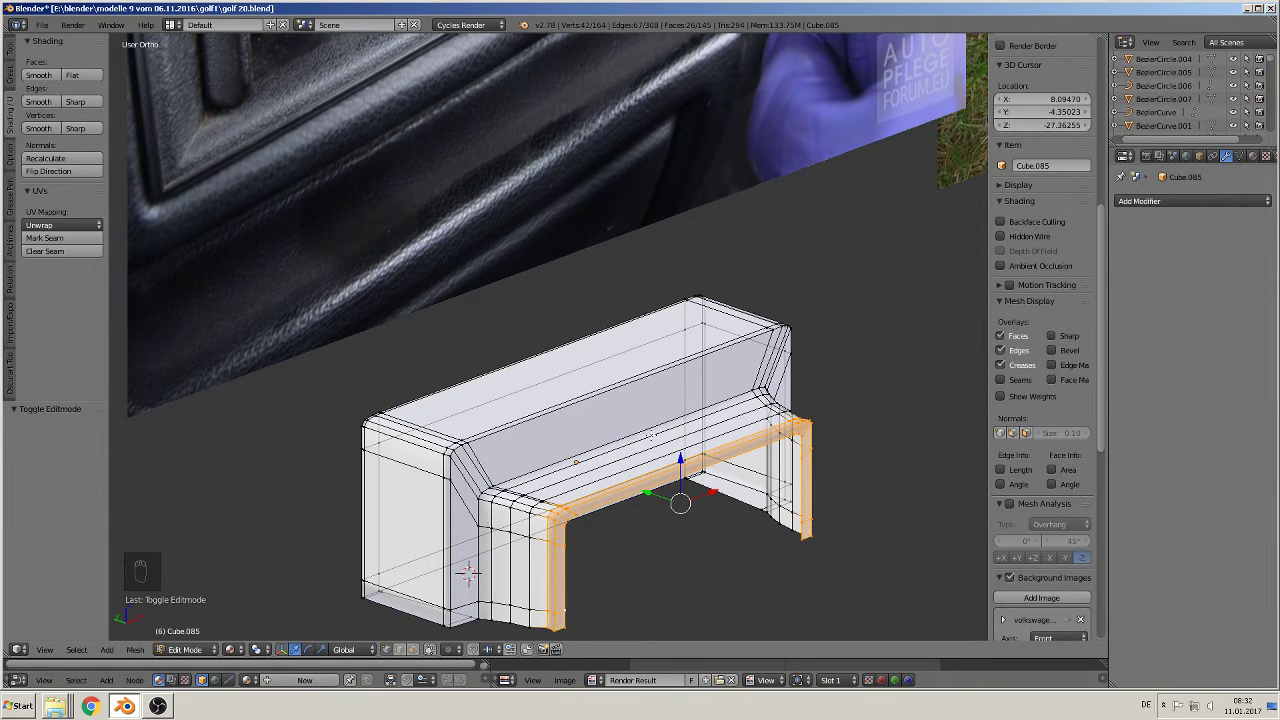
middle_drag(650, 437, 495, 475)
key(Tab)
scroll(615, 450, up, 3)
key(KP_1)
scroll(608, 461, down, 1)
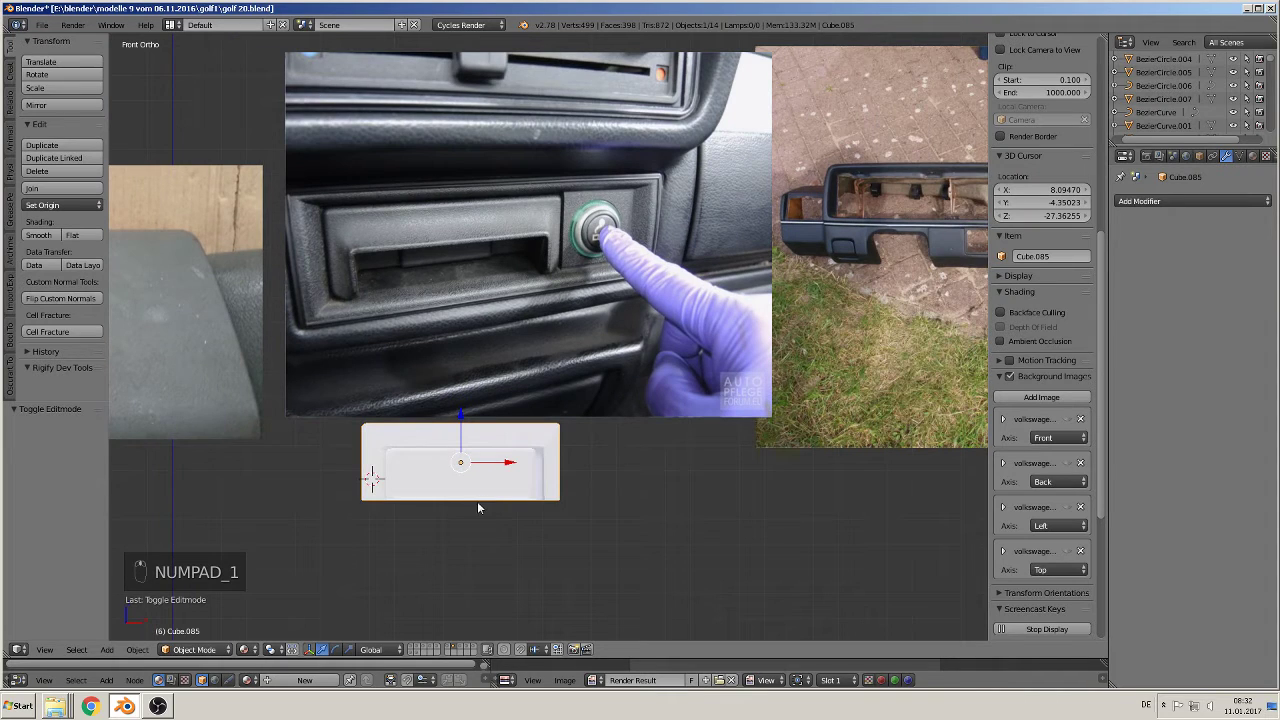
shift+middle_drag(592, 446, 475, 404)
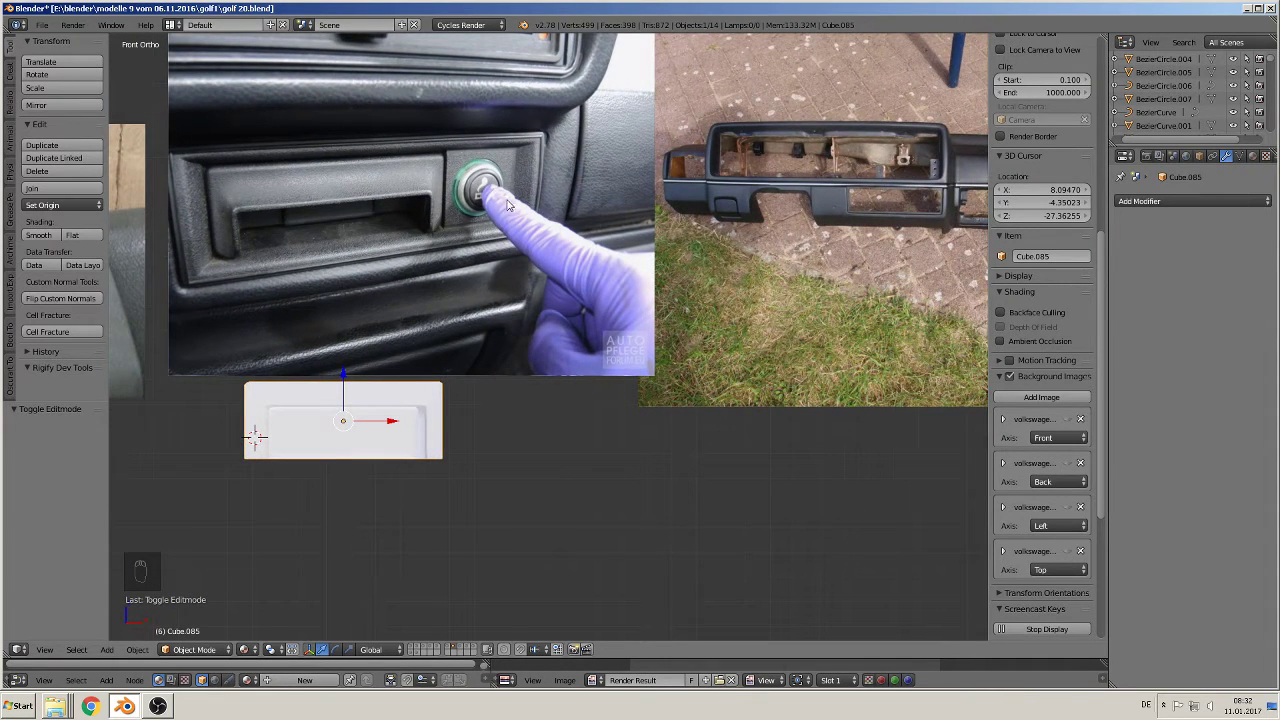
Step: Add a cube on the cigarette symbol of the lighter reference photo and scale it uniformly by 0.472 to the symbol's width
scroll(453, 316, up, 5)
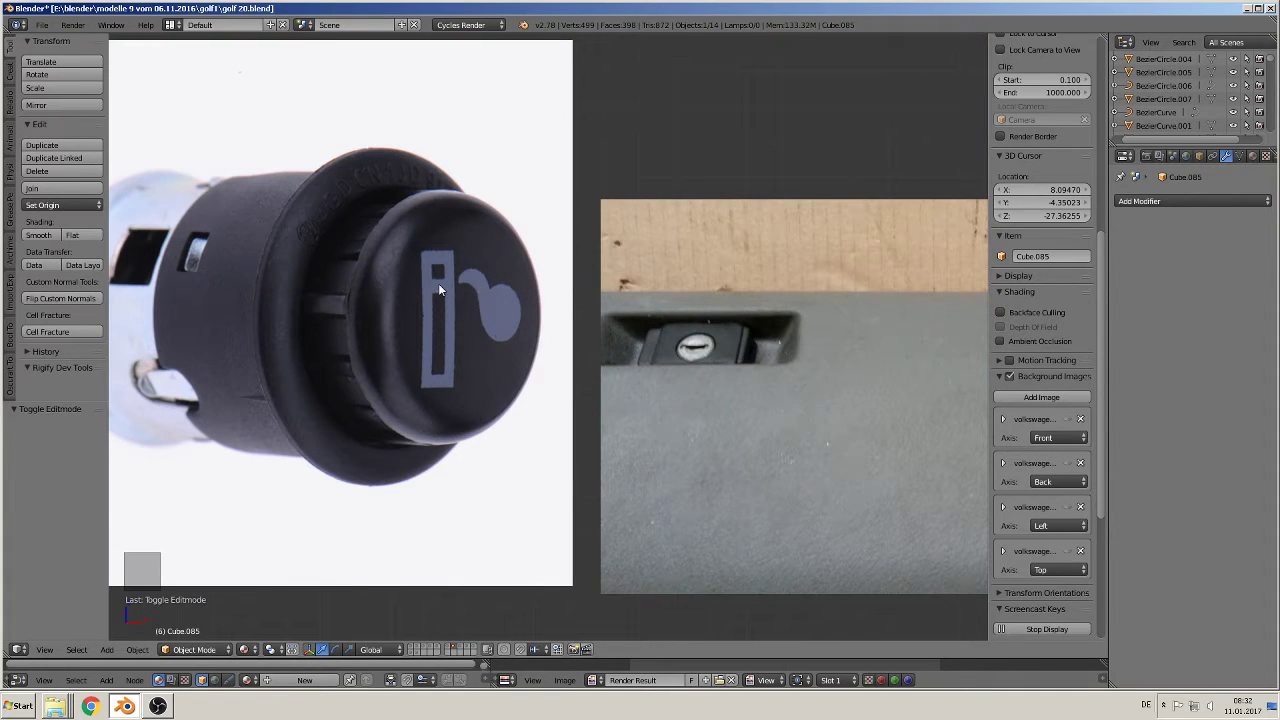
click(438, 283)
click(106, 649)
mouse_move(157, 627)
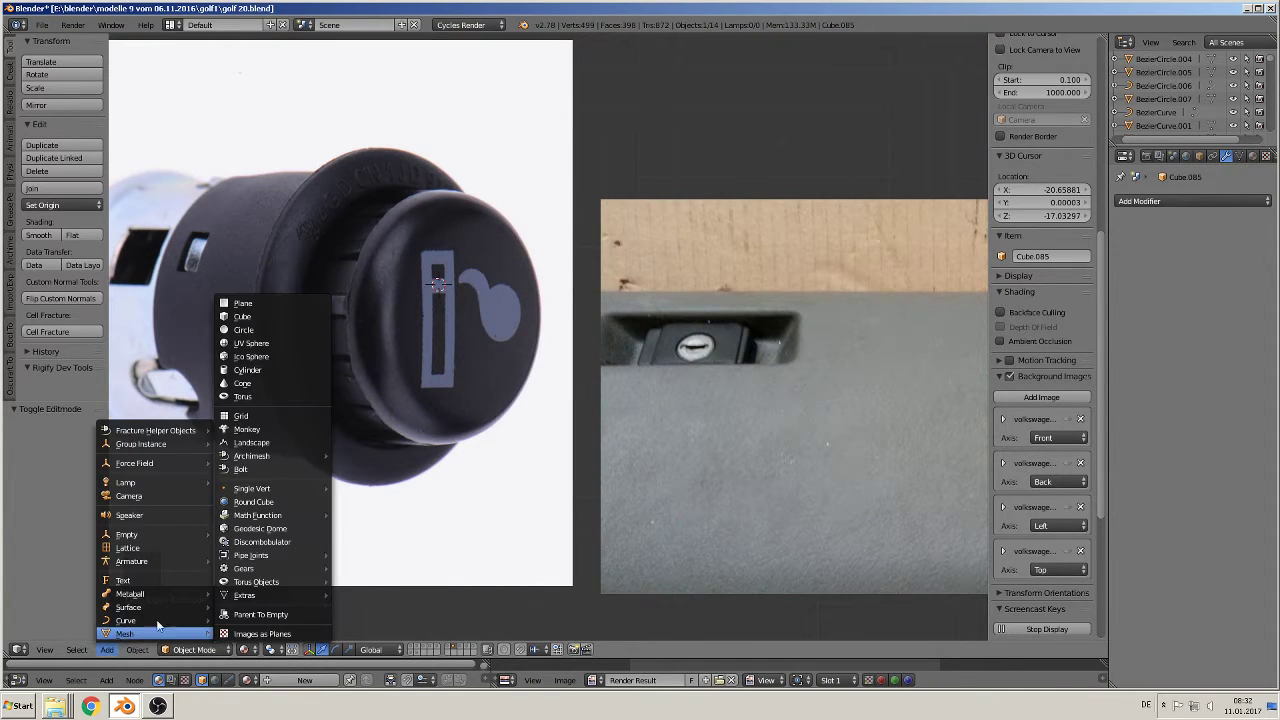
click(235, 316)
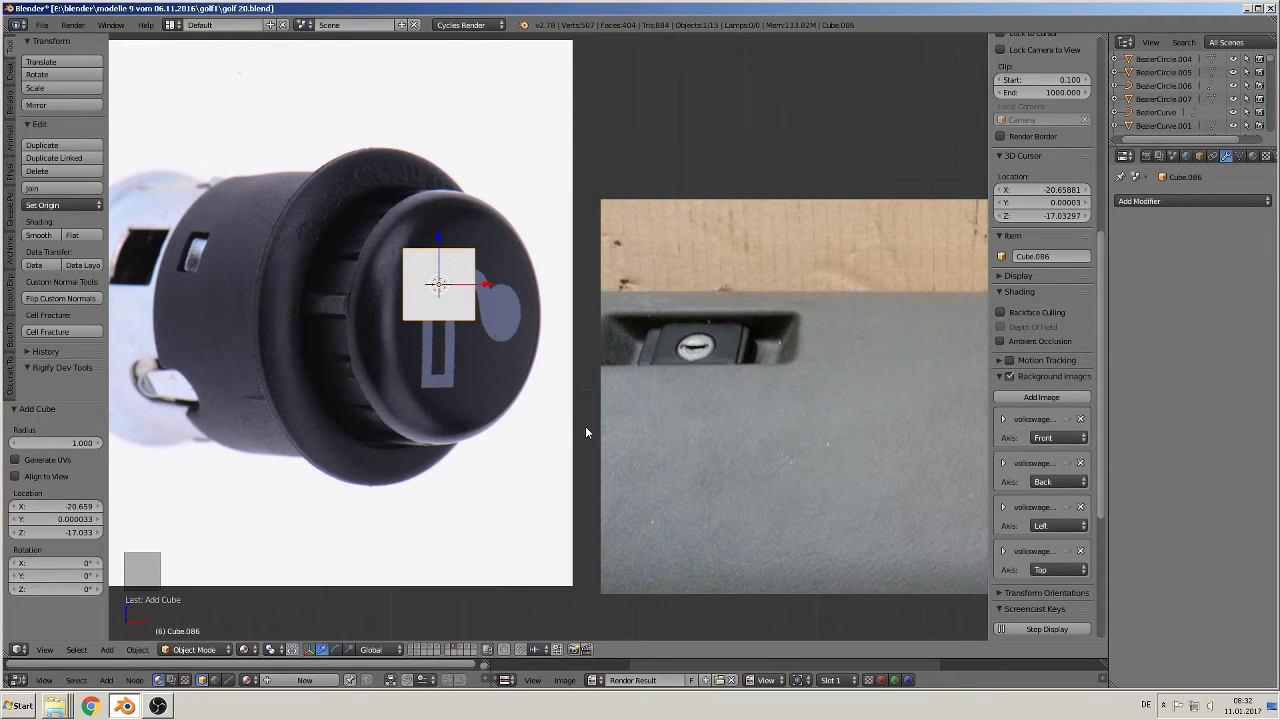
key(s)
click(503, 368)
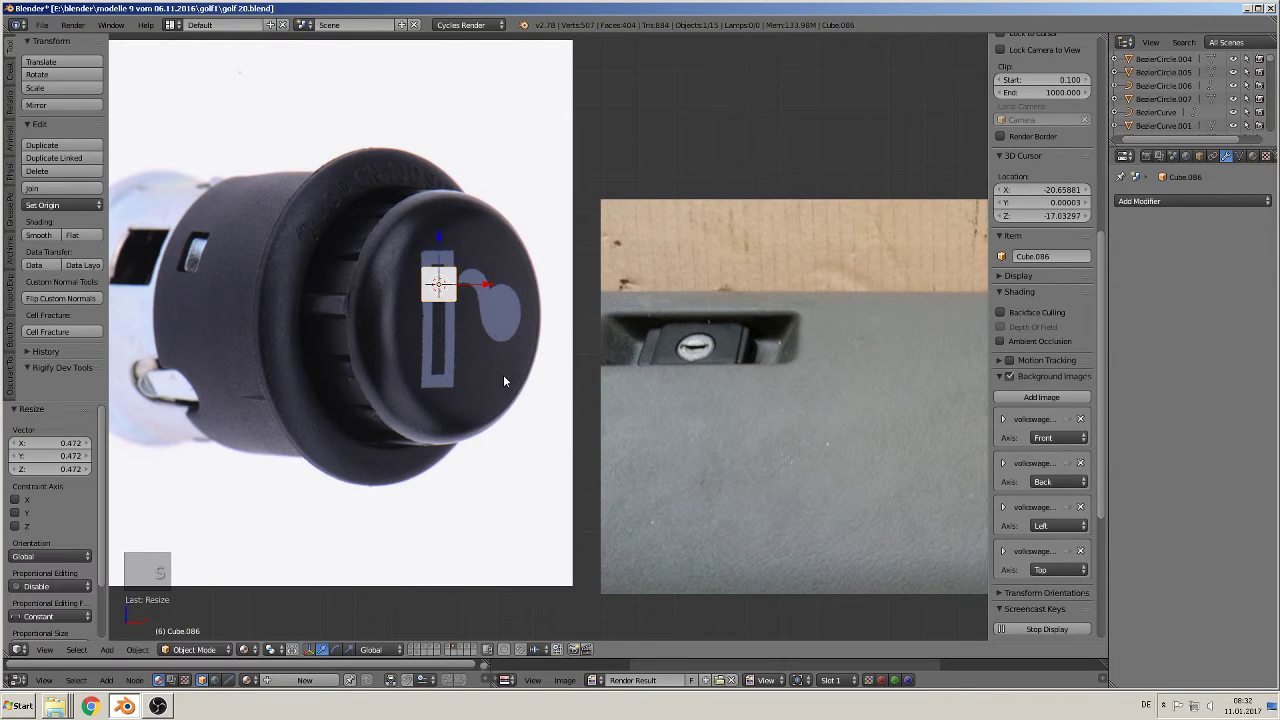
Step: Stretch the cube by 3.753 along Z and lower it by 1.033 over the cigarette symbol
key(s)
key(z)
click(506, 150)
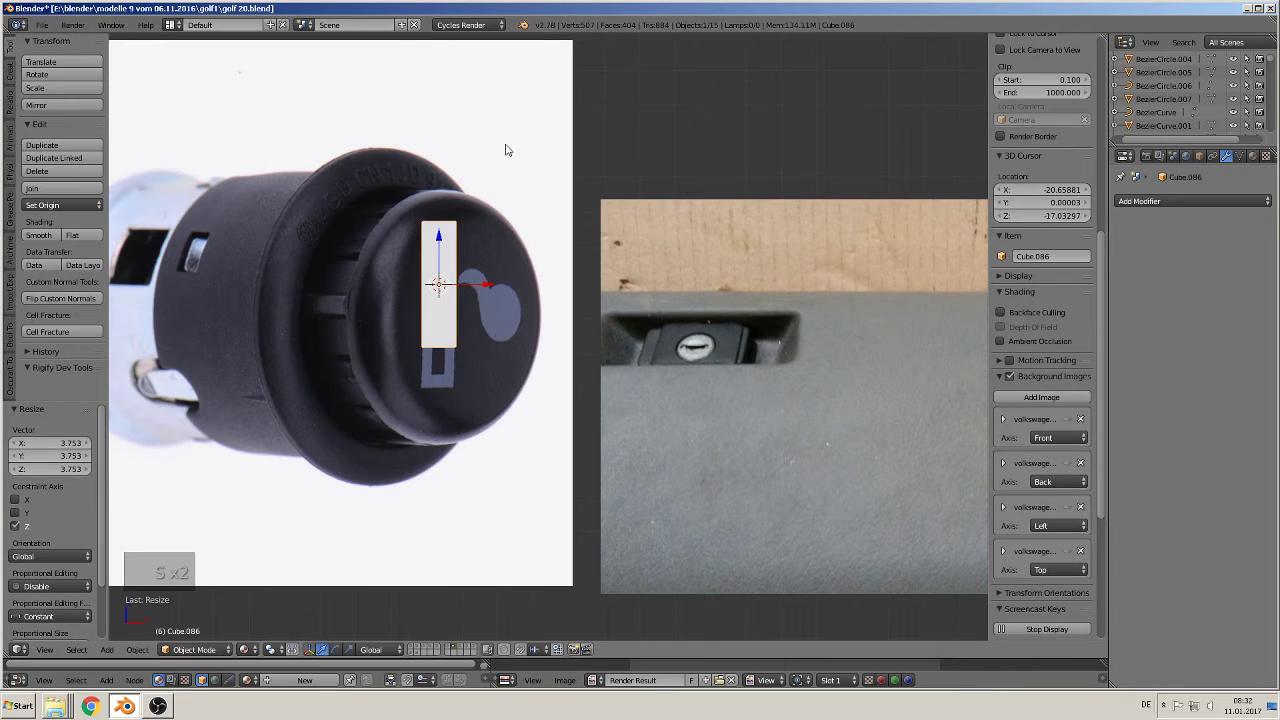
key(g)
key(z)
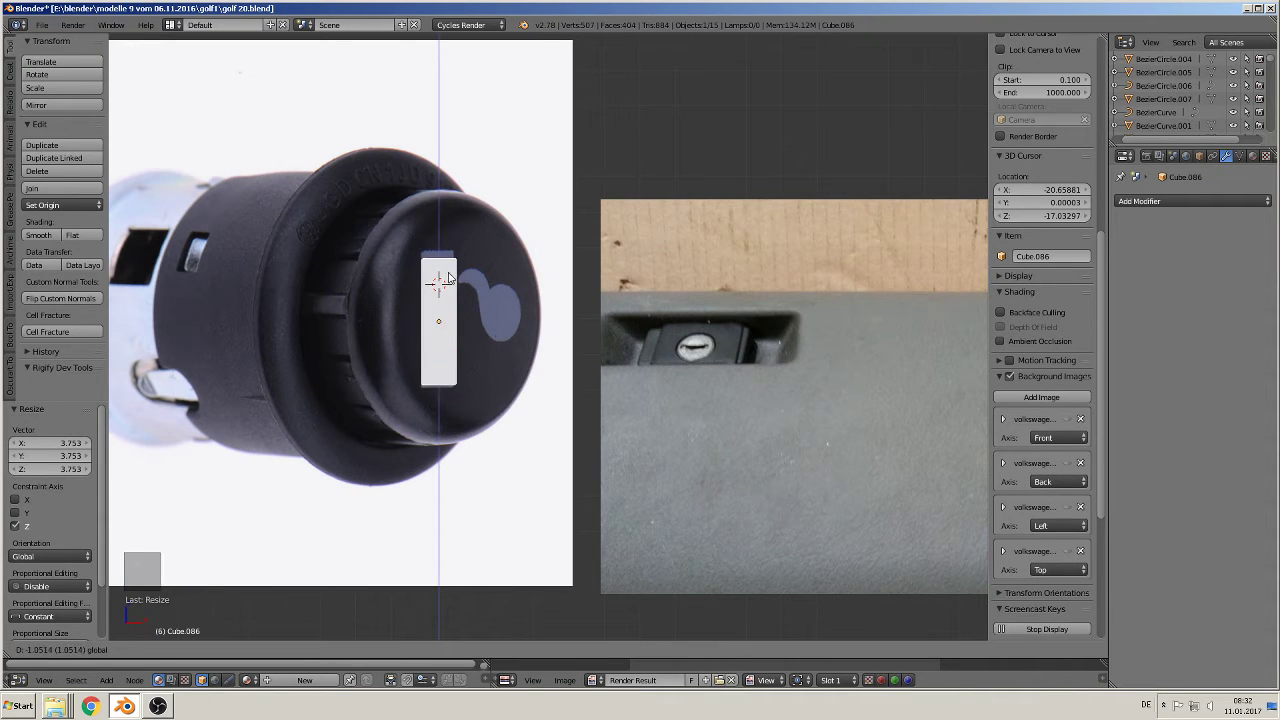
click(494, 347)
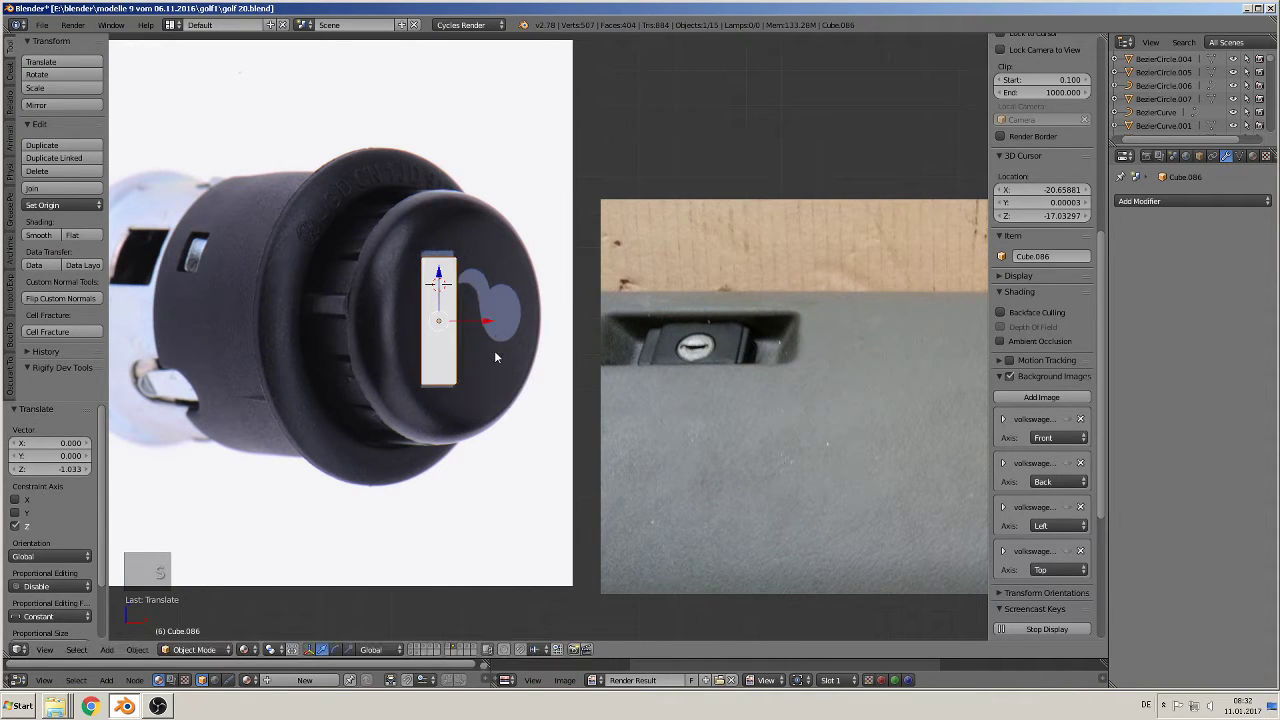
Step: Scale the bar by 1.058 along Z to the symbol's height and move it -1.596 along X to stand beside the symbol
key(s)
key(z)
click(495, 356)
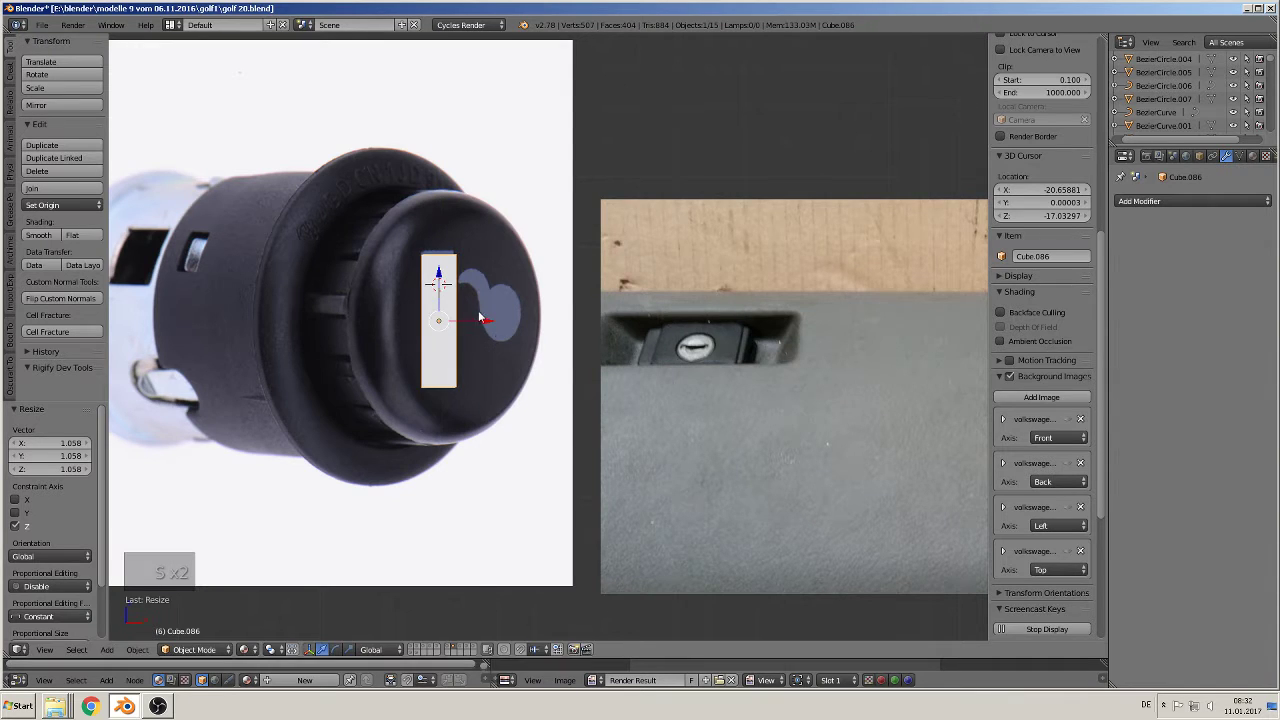
key(g)
key(x)
click(425, 318)
scroll(575, 268, up, 2)
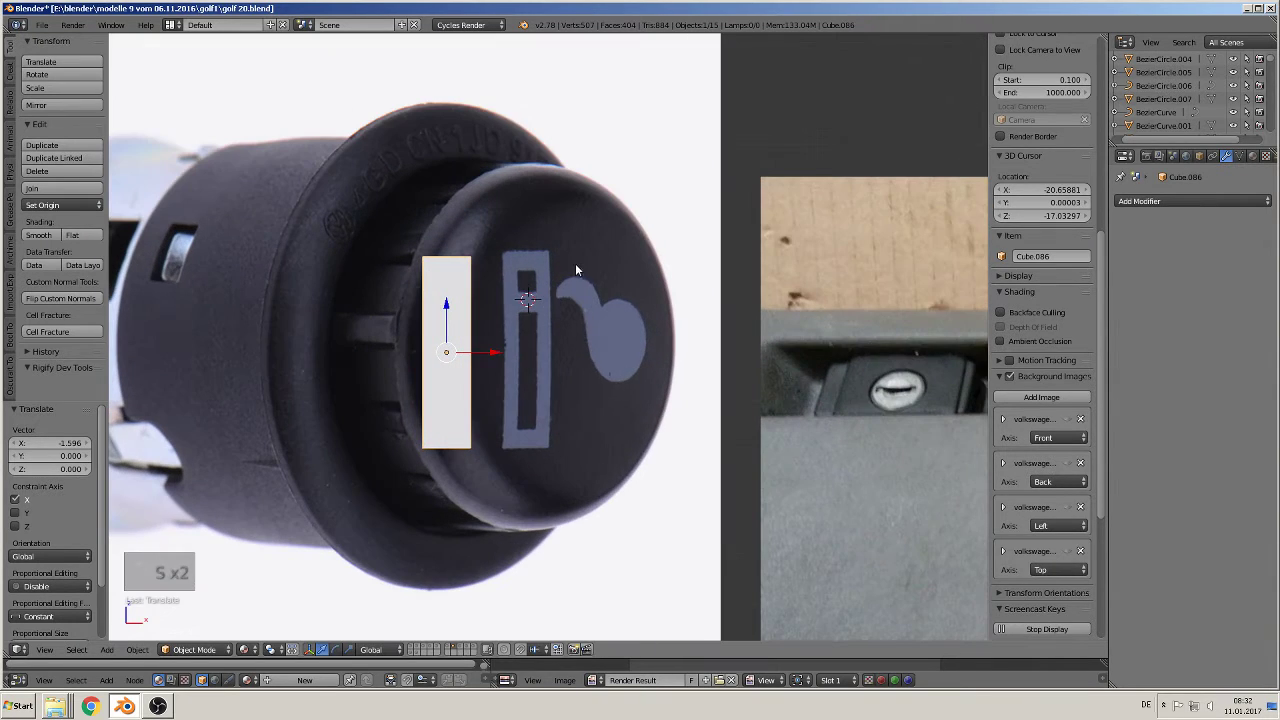
click(574, 263)
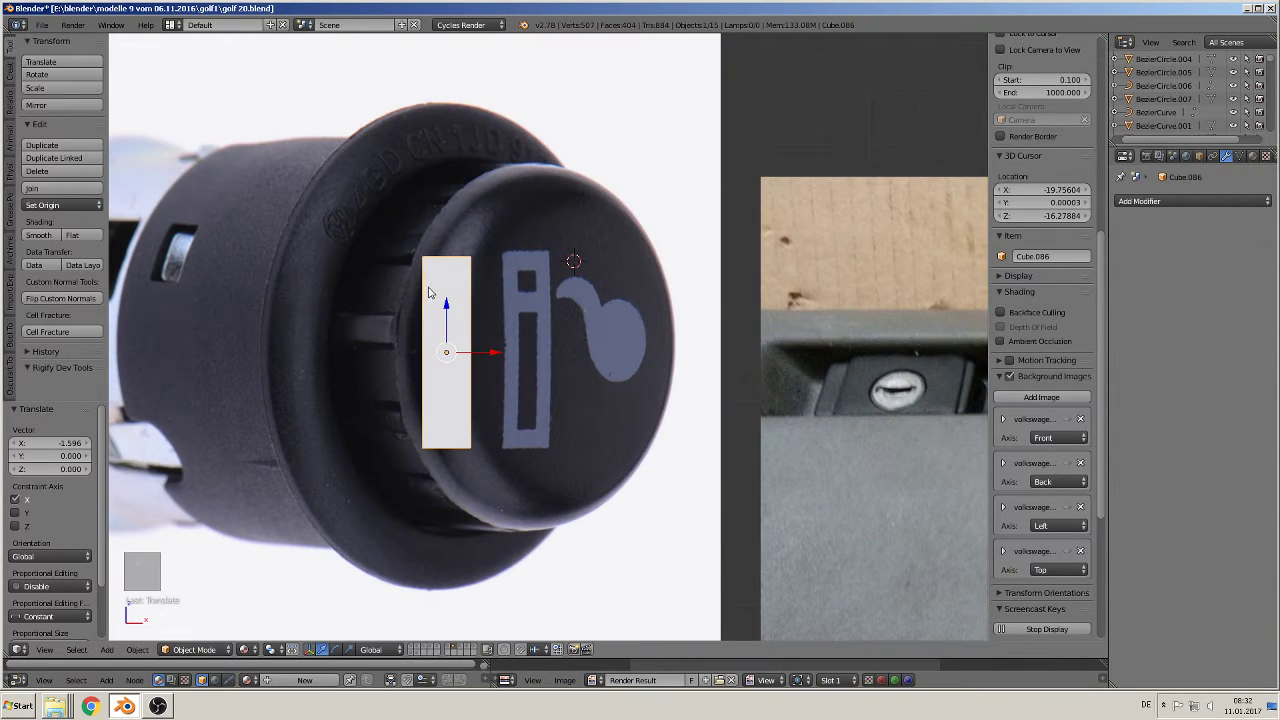
scroll(533, 356, up, 2)
scroll(670, 397, up, 2)
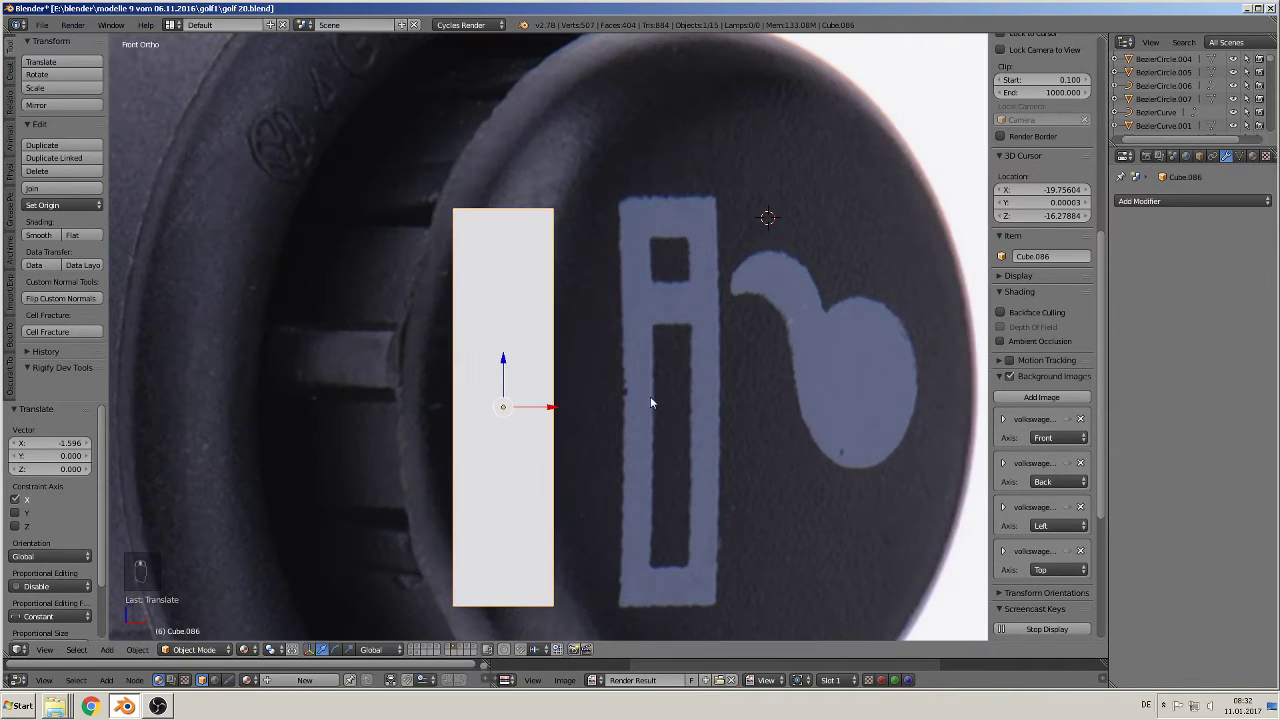
Step: Add one horizontal loop cut to the bar in Edit Mode, slid with factor -0.532 to match the symbol's crossbar
key(Tab)
key(ctrl+r)
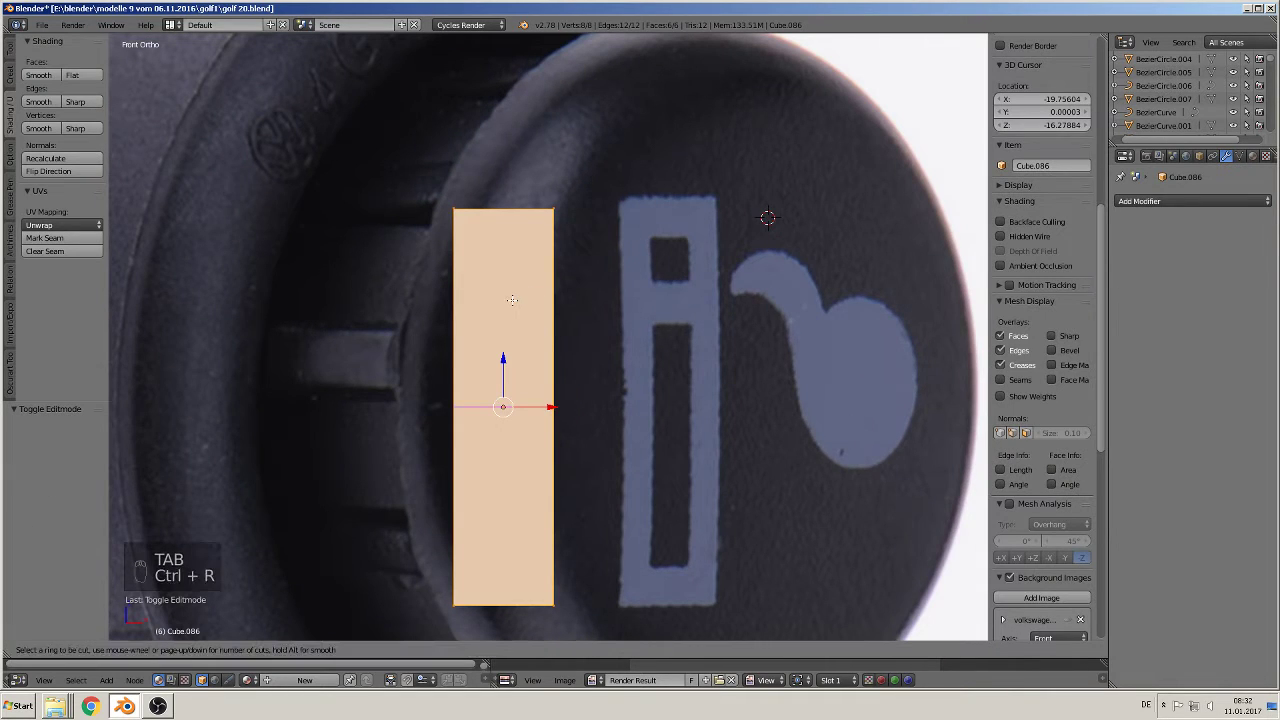
click(518, 291)
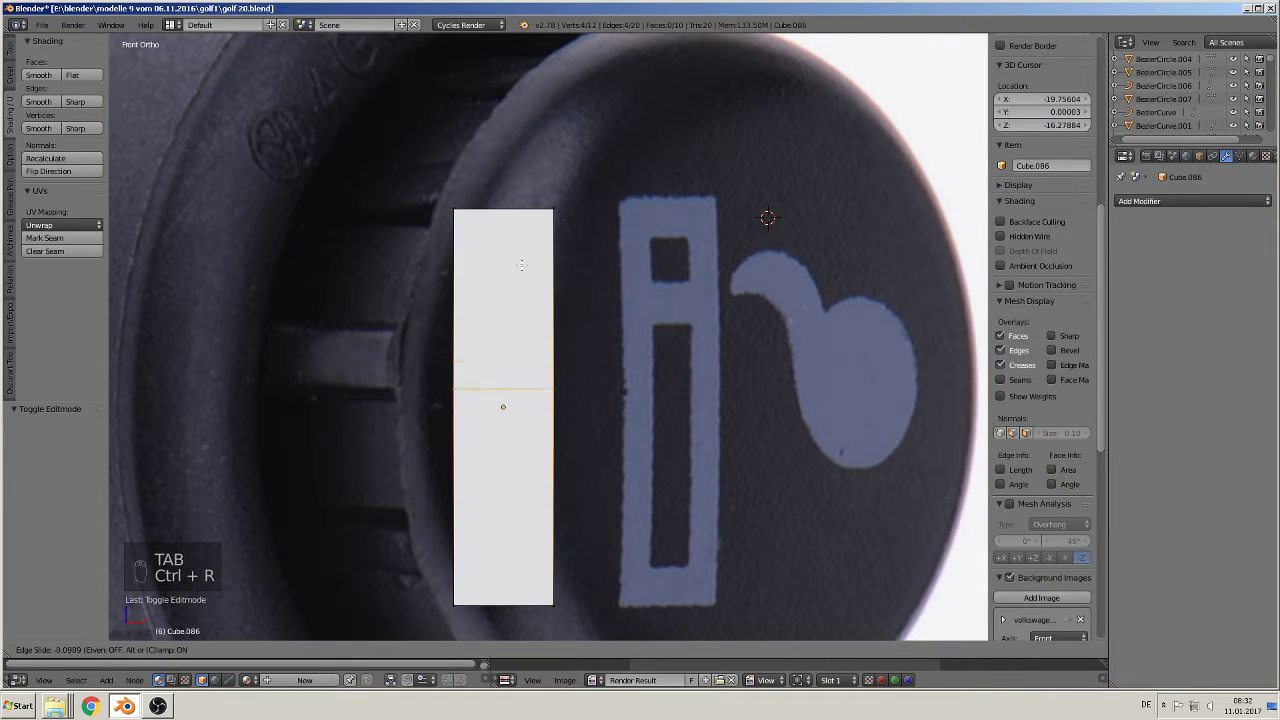
click(544, 196)
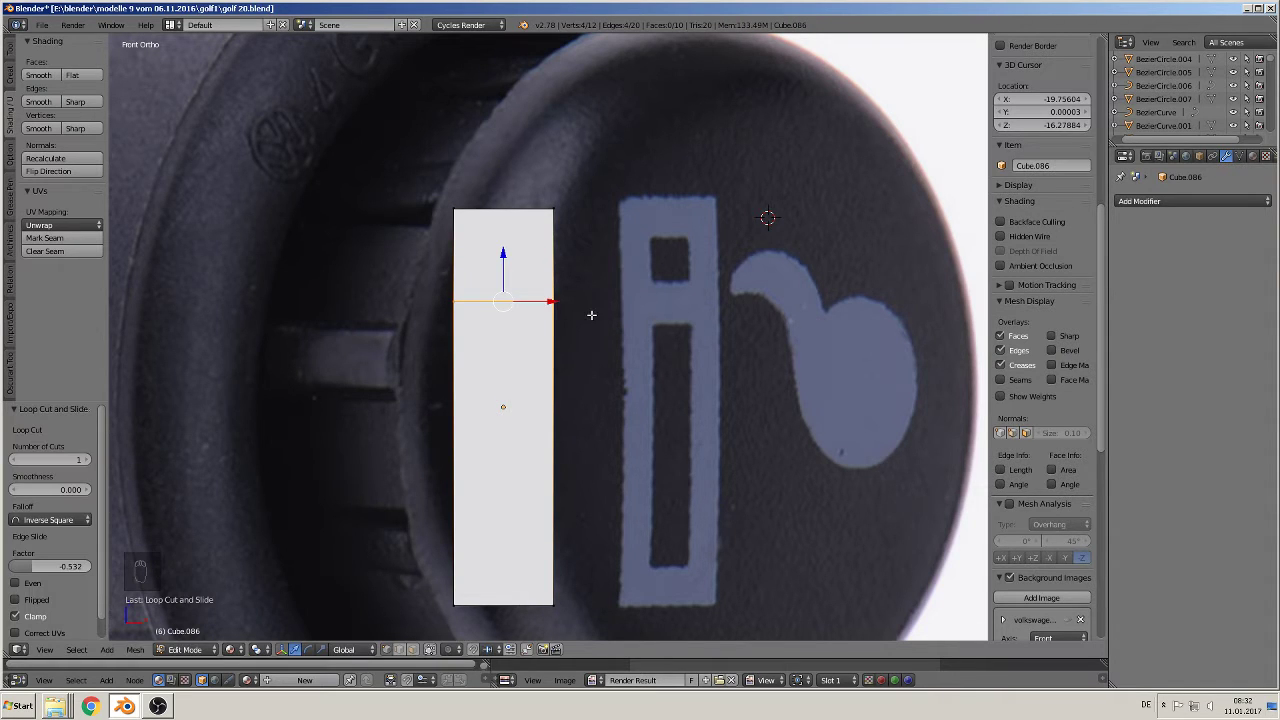
Step: Inset the bar's upper front face by extruding it and scaling it to 0.417
click(411, 650)
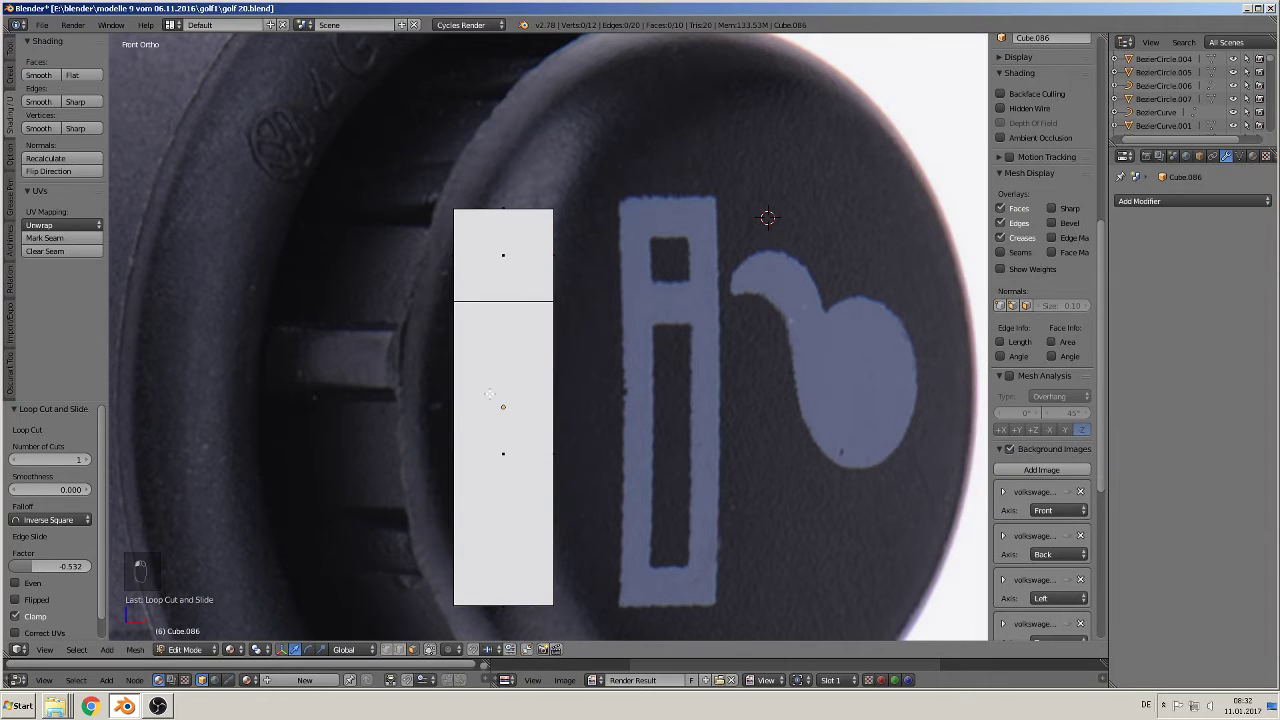
right_click(503, 258)
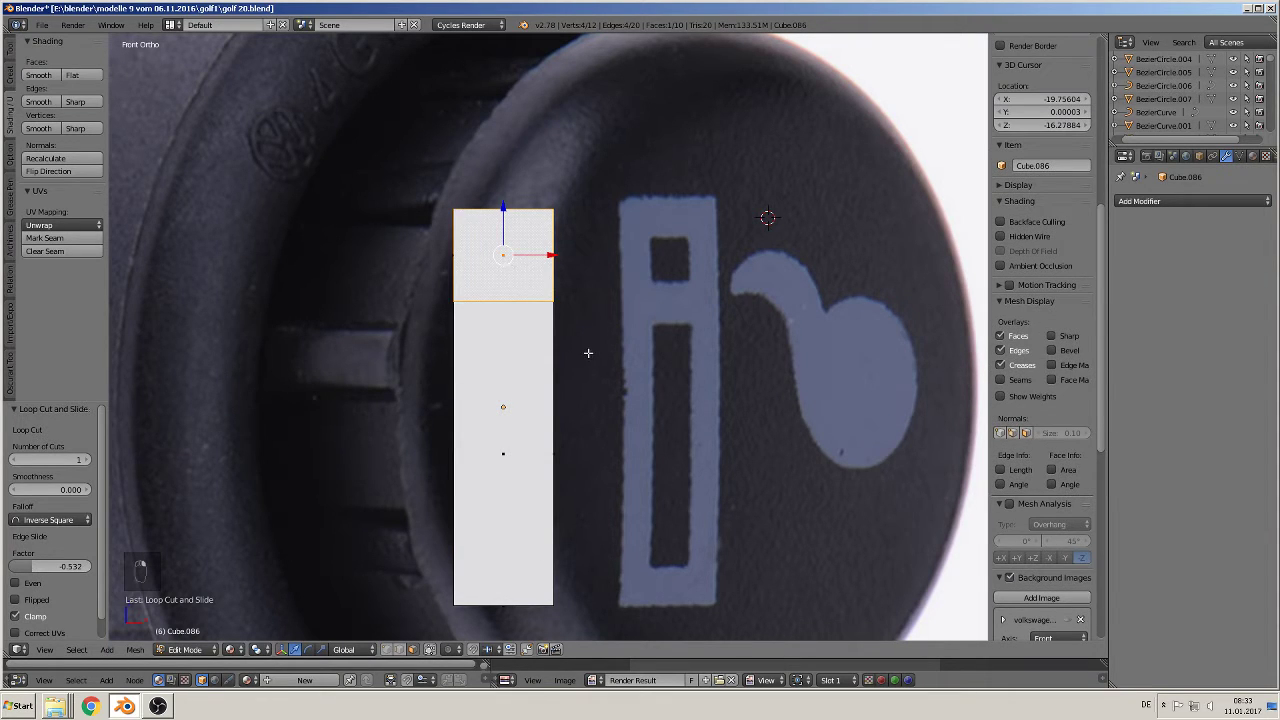
key(e)
key(s)
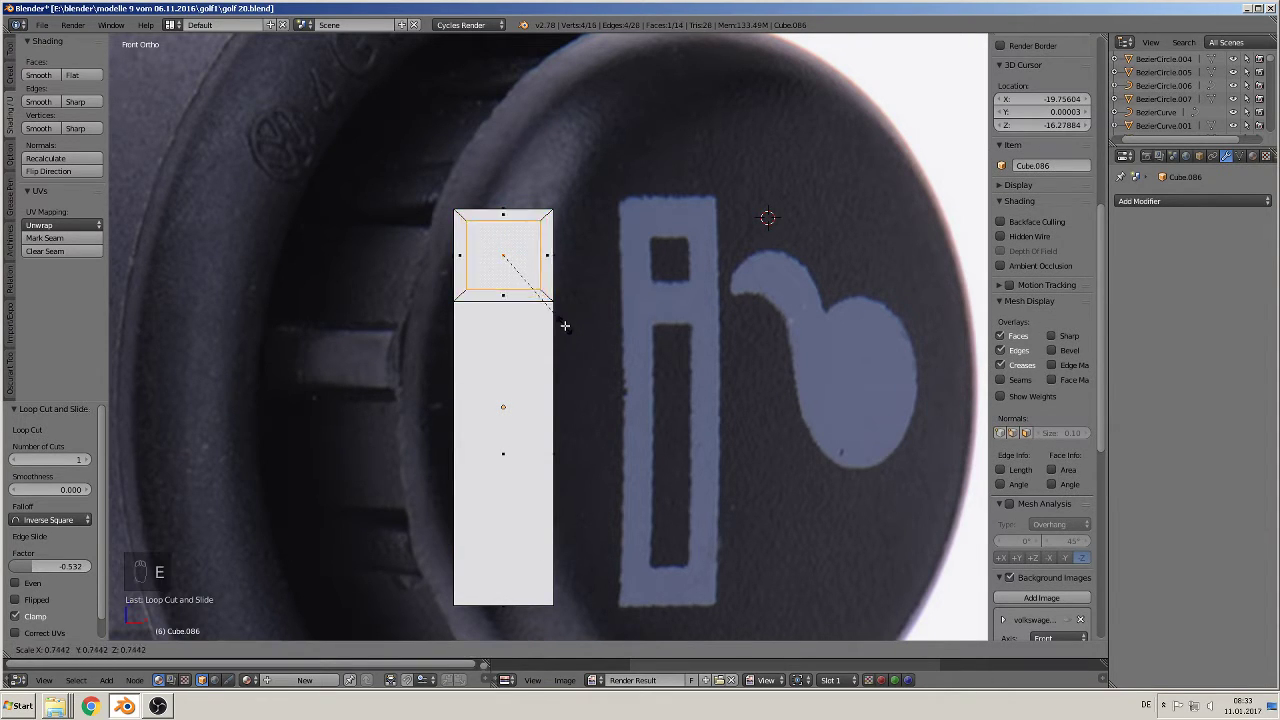
click(535, 292)
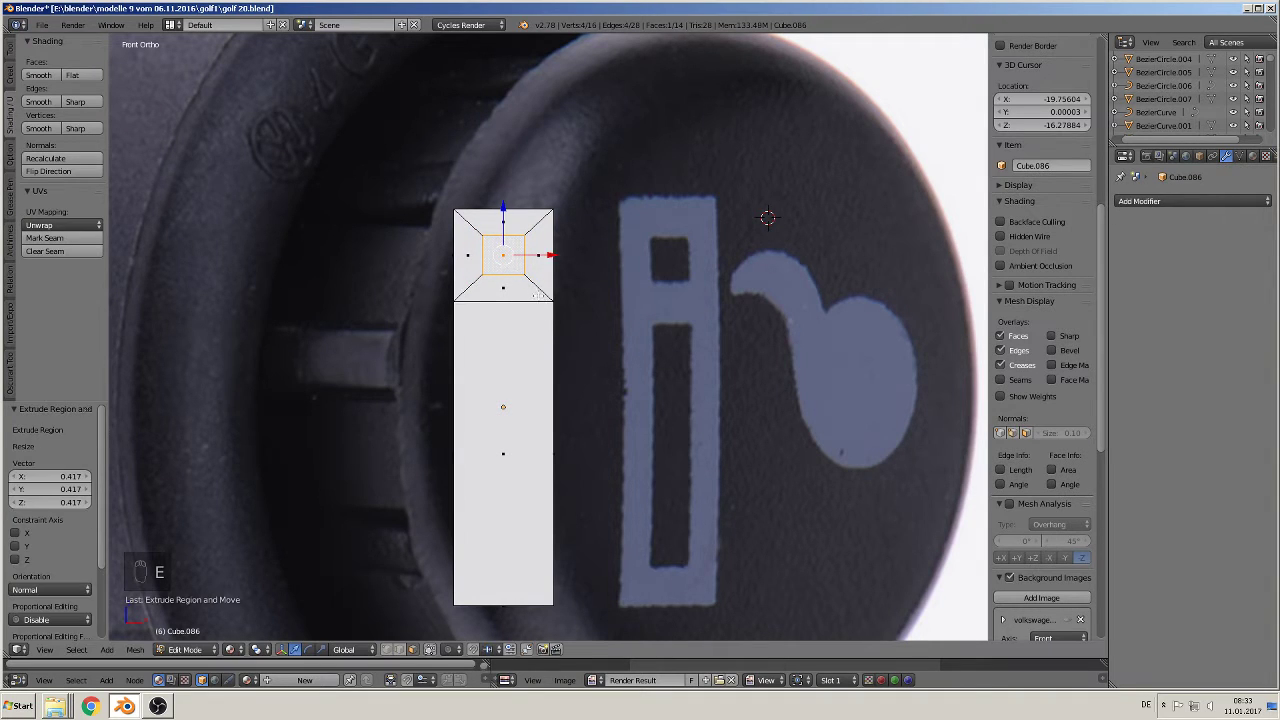
Step: Inset the bar's lower front face by extruding and scaling it to 0.424, and stretch the inner face by 1.946 along Z
right_click(492, 435)
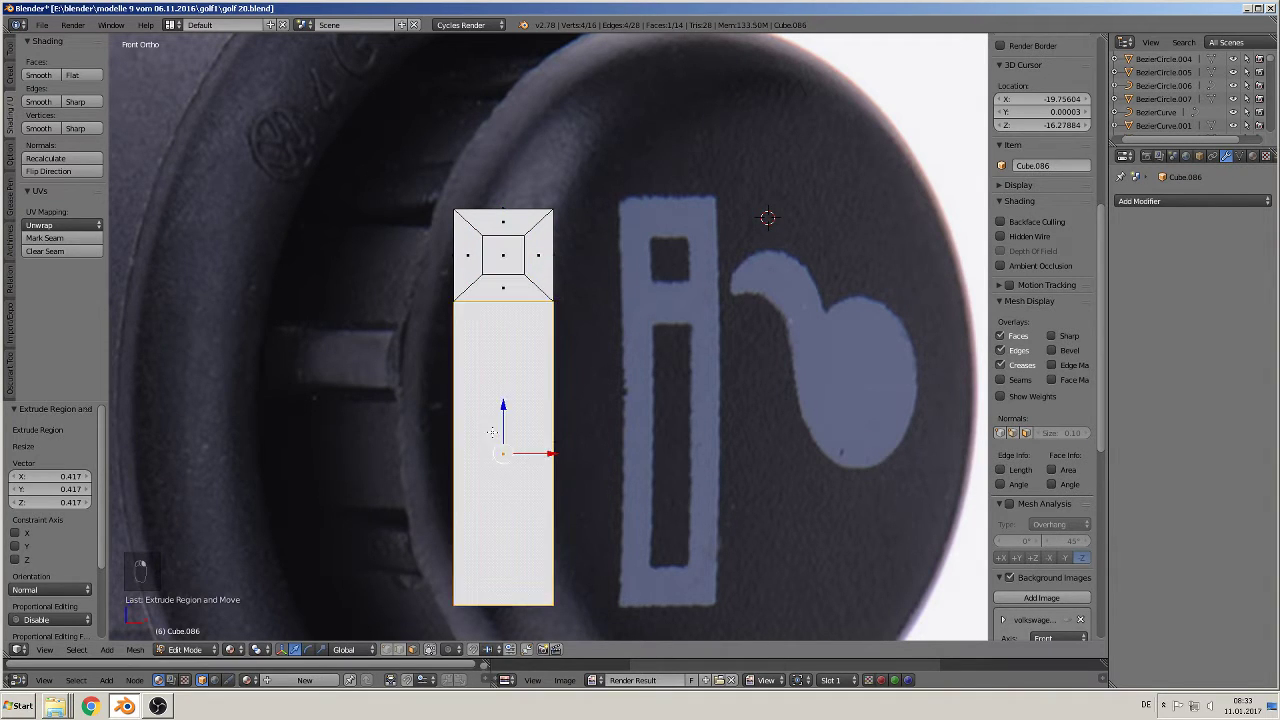
key(e)
key(s)
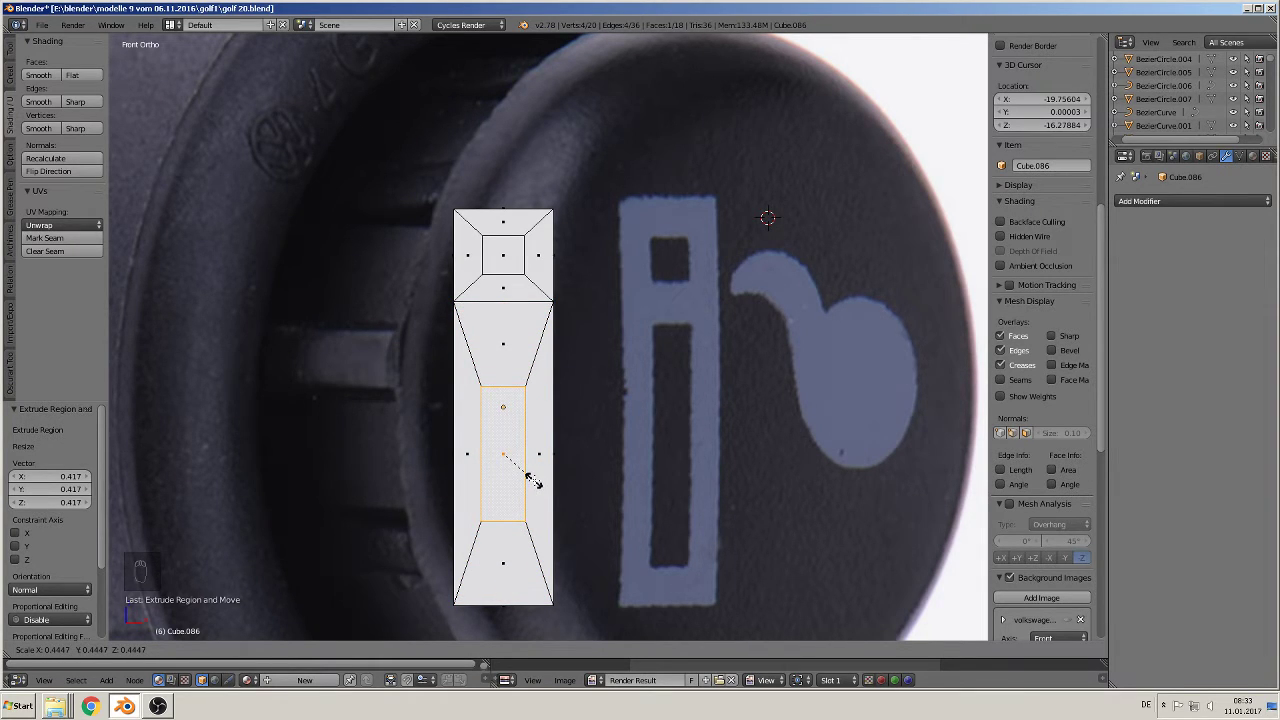
click(532, 479)
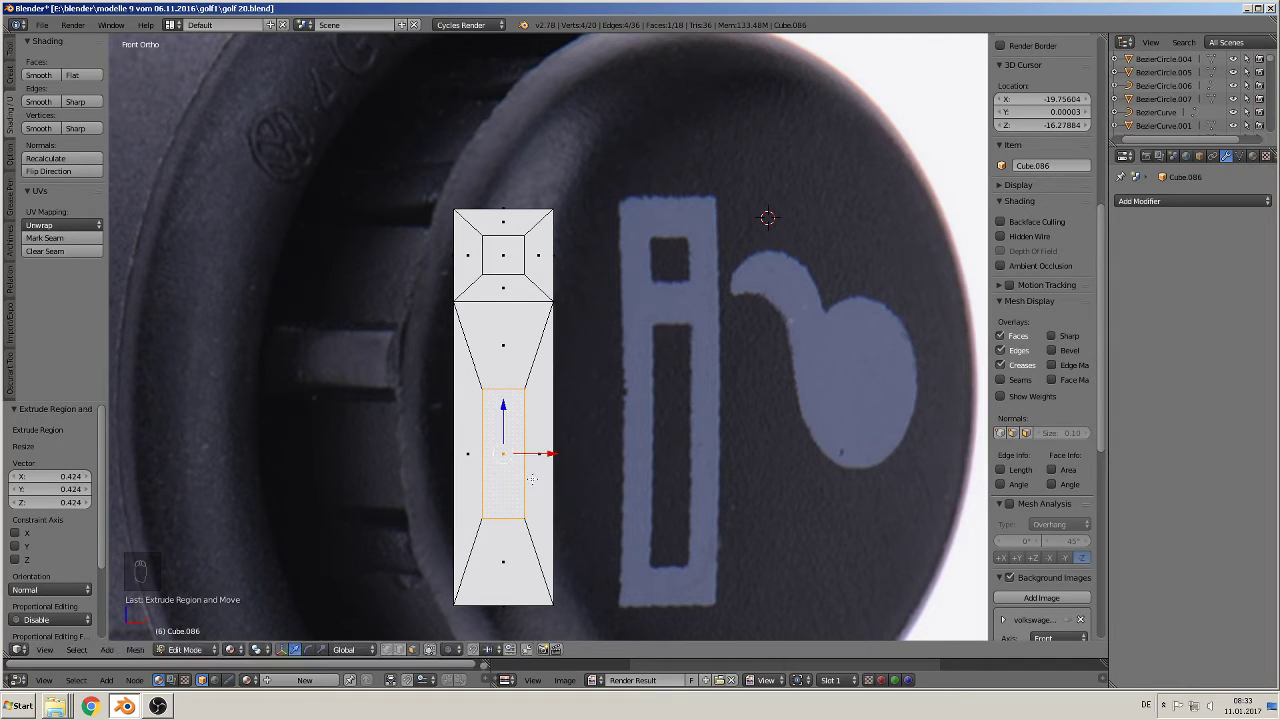
key(s)
key(z)
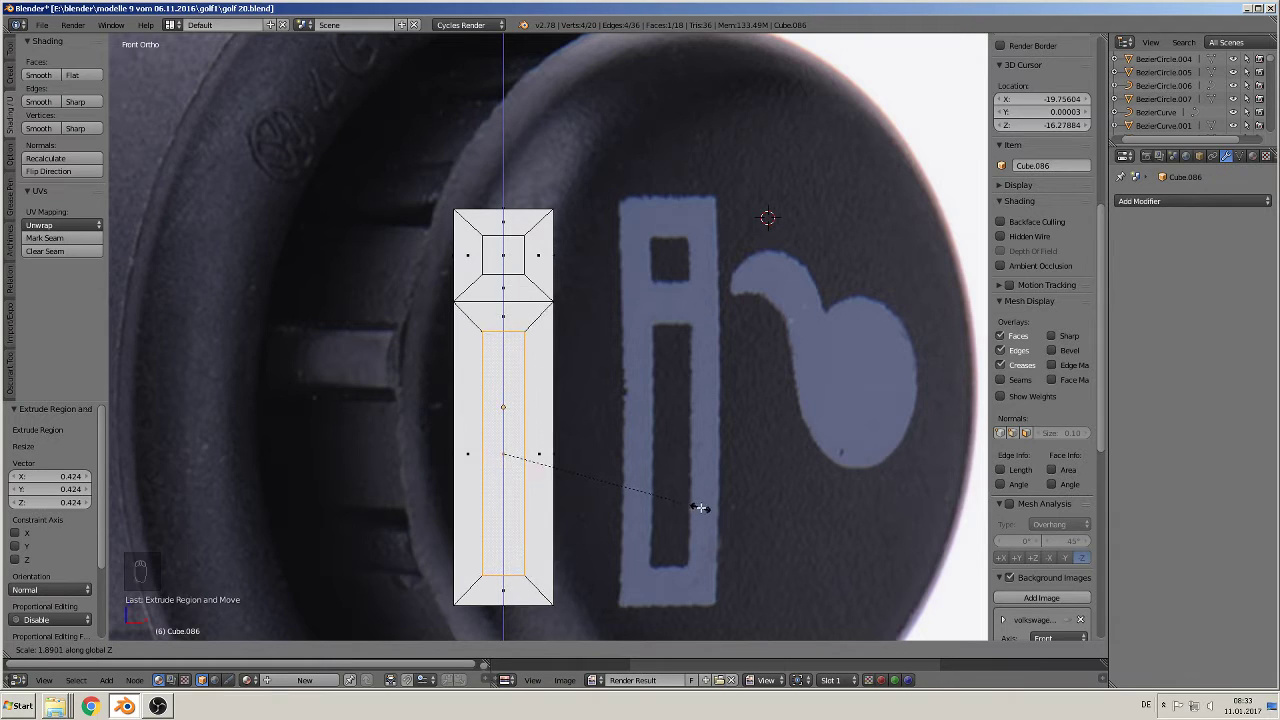
click(704, 511)
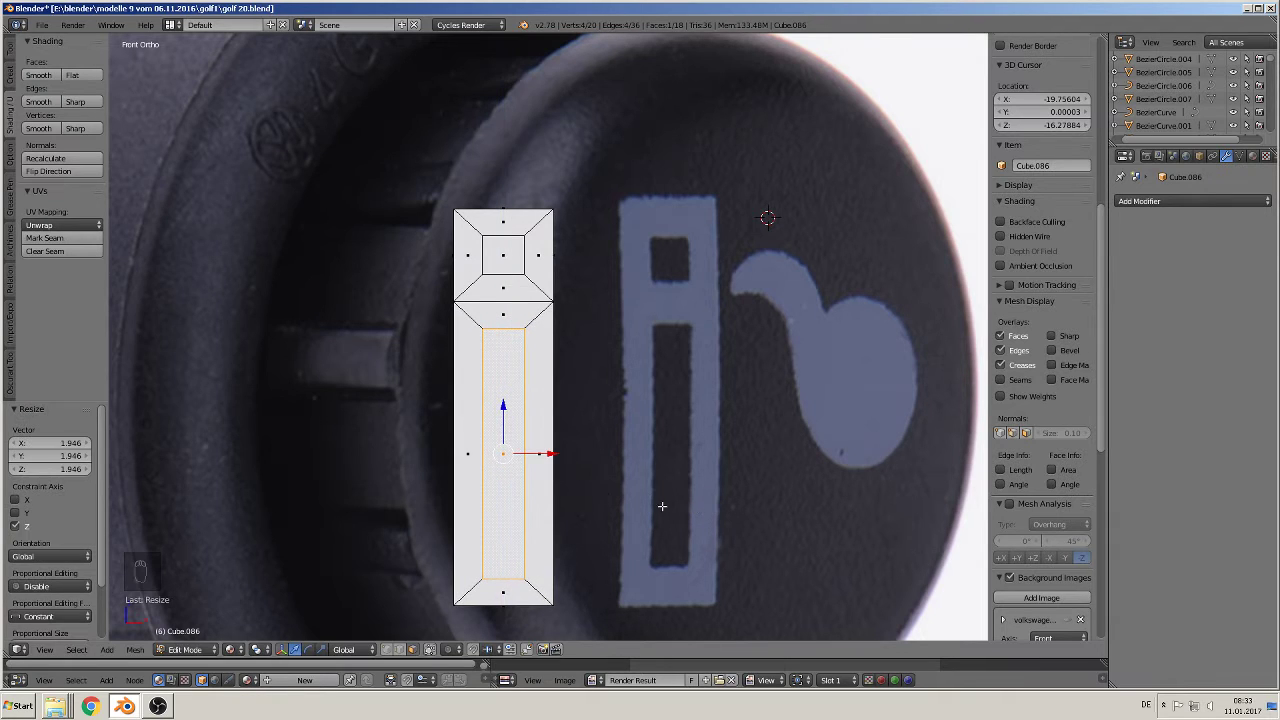
Step: Raise the lower inner face by 0.057 along Z to even out the frame's top and bottom borders
key(g)
key(z)
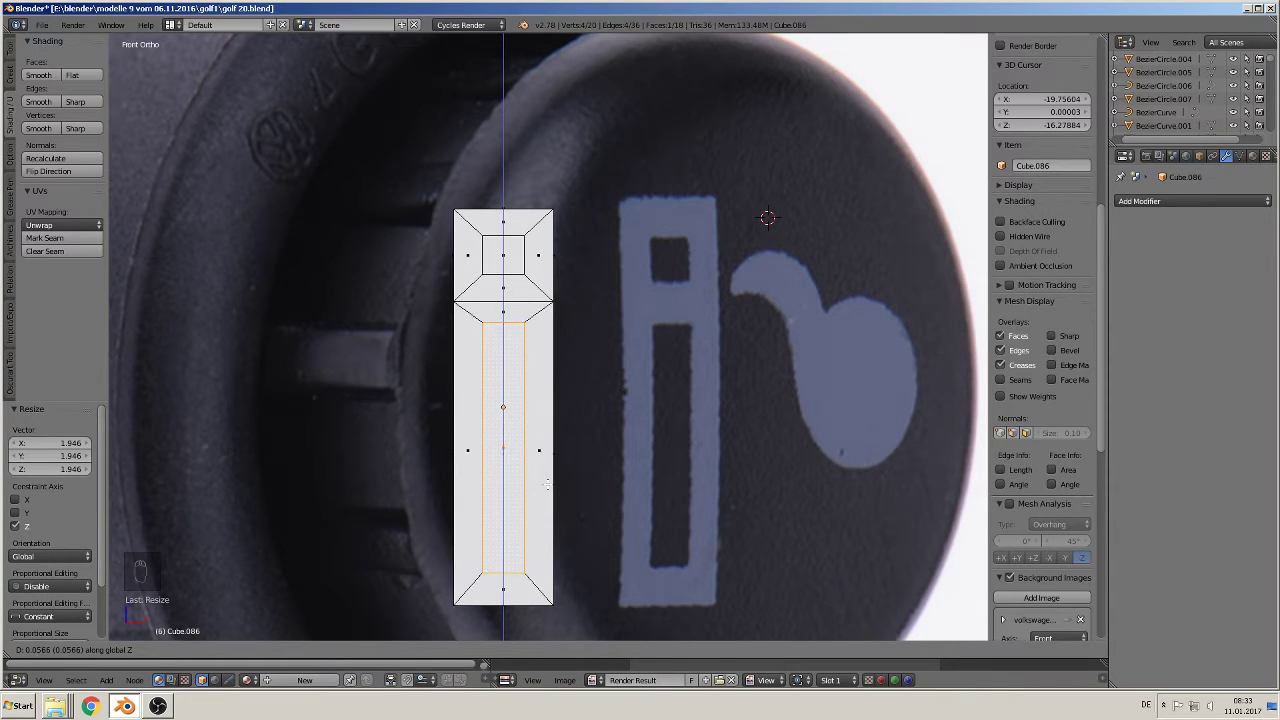
click(556, 465)
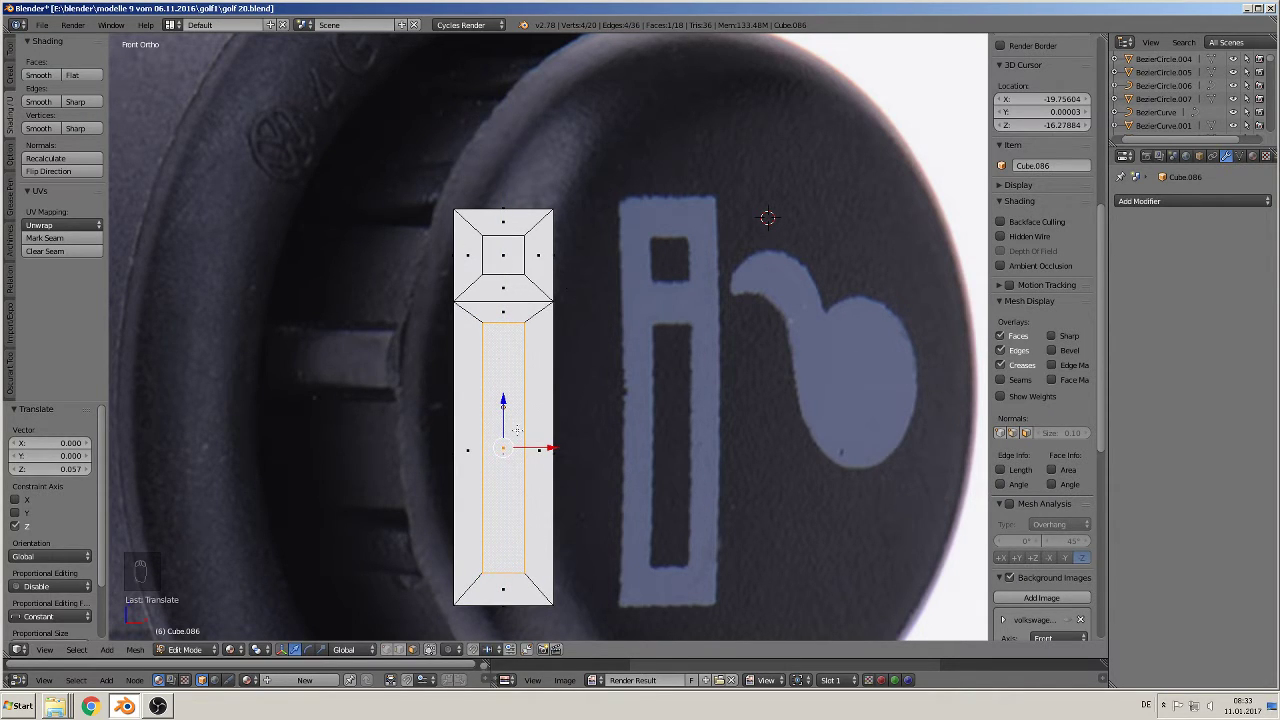
Step: Move the bar forward along Y in Object Mode, clear of the reference image, and return to Edit Mode
middle_drag(517, 434, 557, 446)
scroll(540, 434, down, 3)
key(Tab)
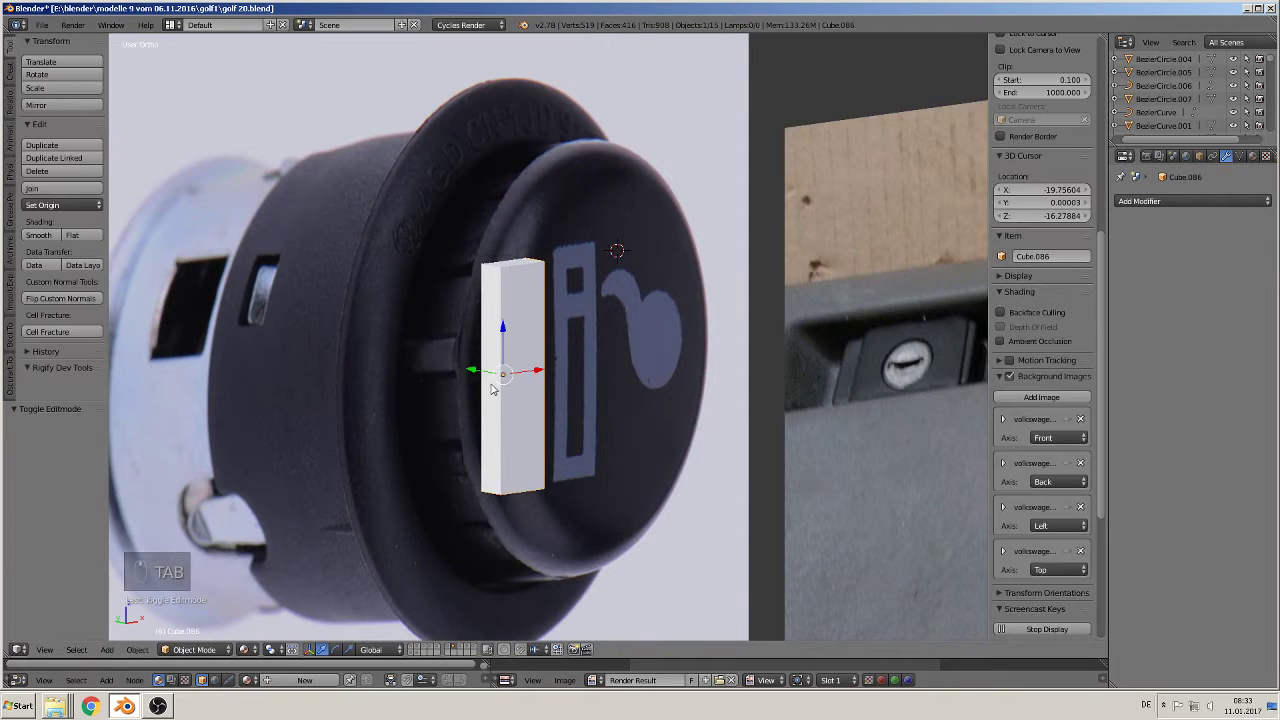
drag(485, 372, 648, 406)
scroll(636, 434, up, 2)
key(Tab)
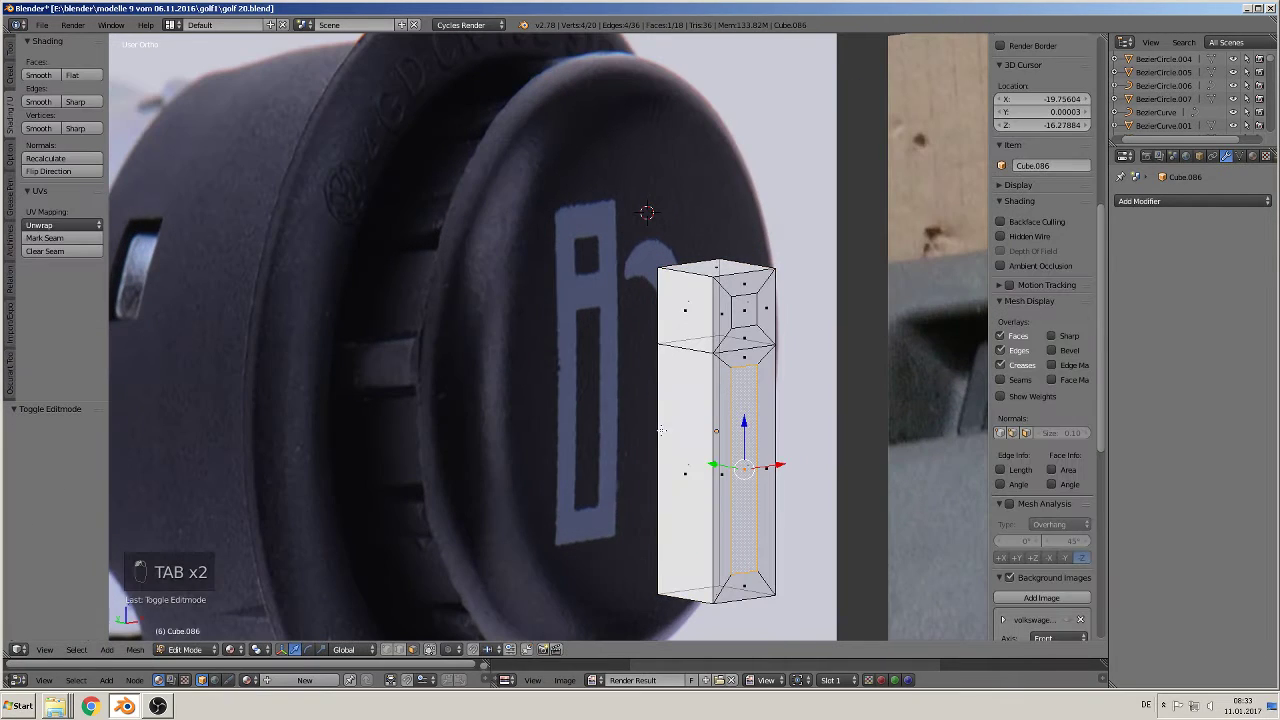
Step: Box-select the bar's rear vertices from the side in vertex mode, including hidden ones, and delete them
middle_drag(684, 378, 736, 472)
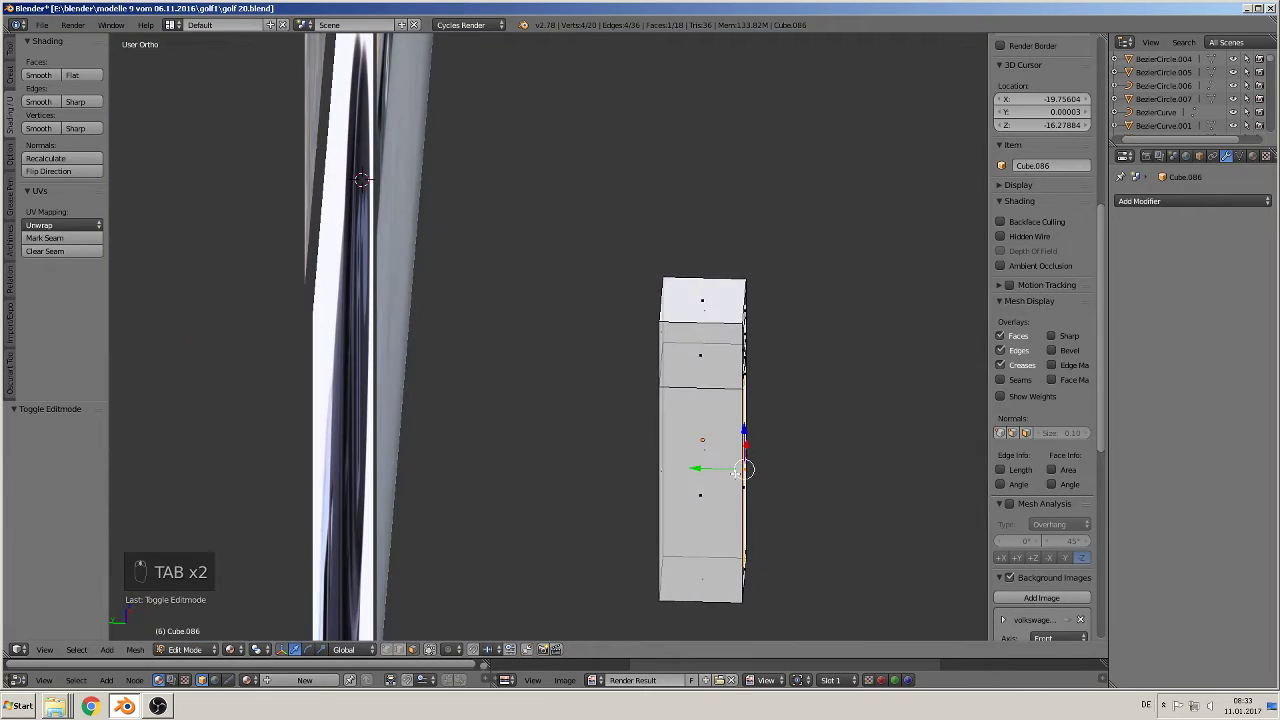
click(386, 649)
click(429, 650)
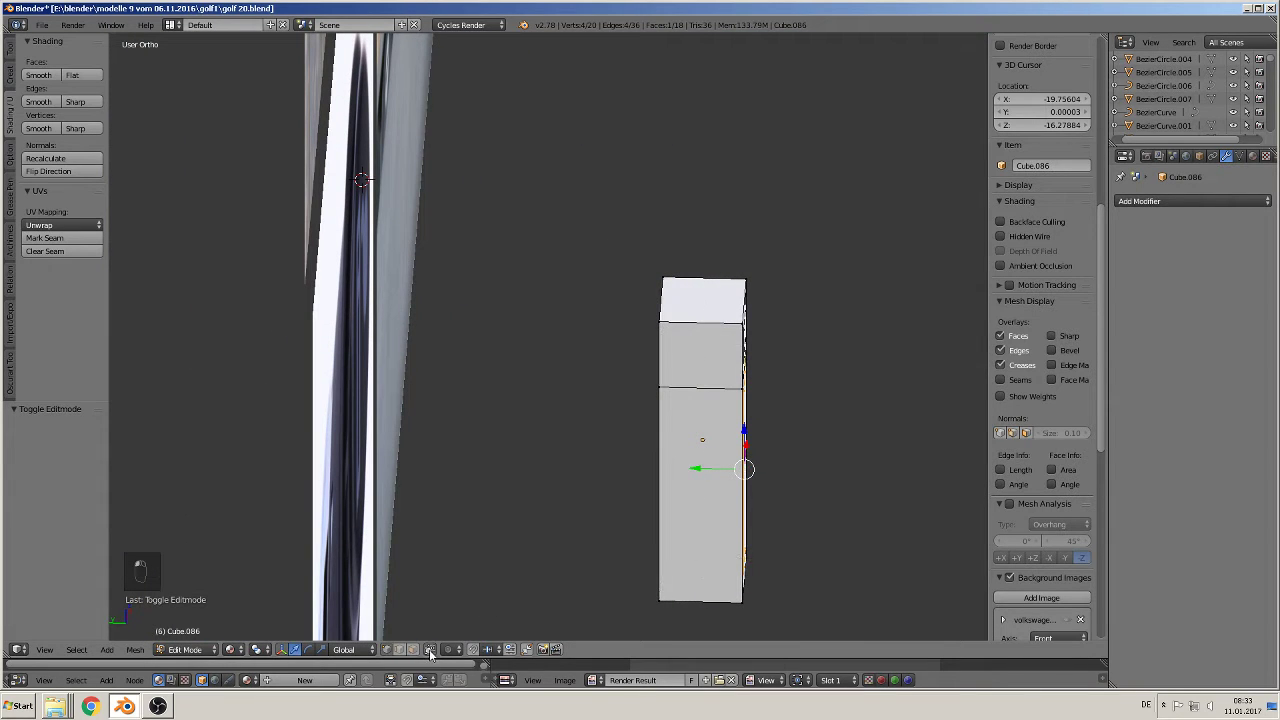
click(429, 650)
key(a)
key(v)
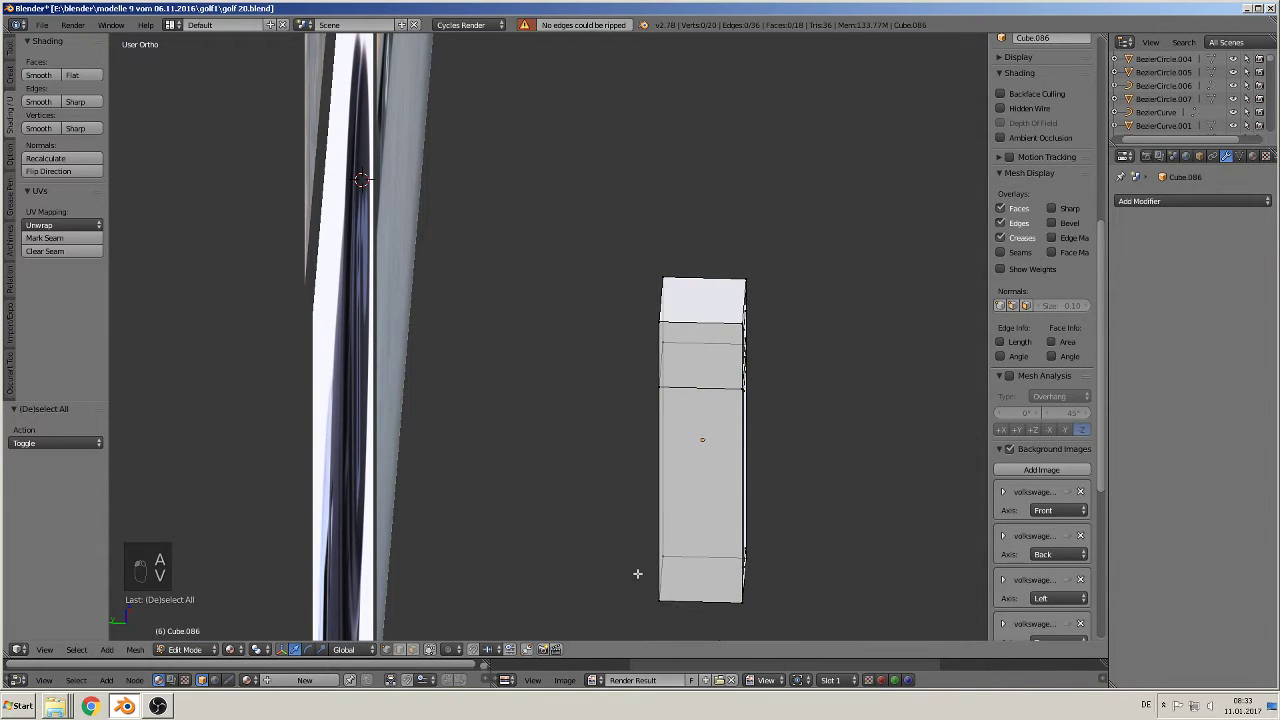
key(b)
drag(688, 614, 606, 237)
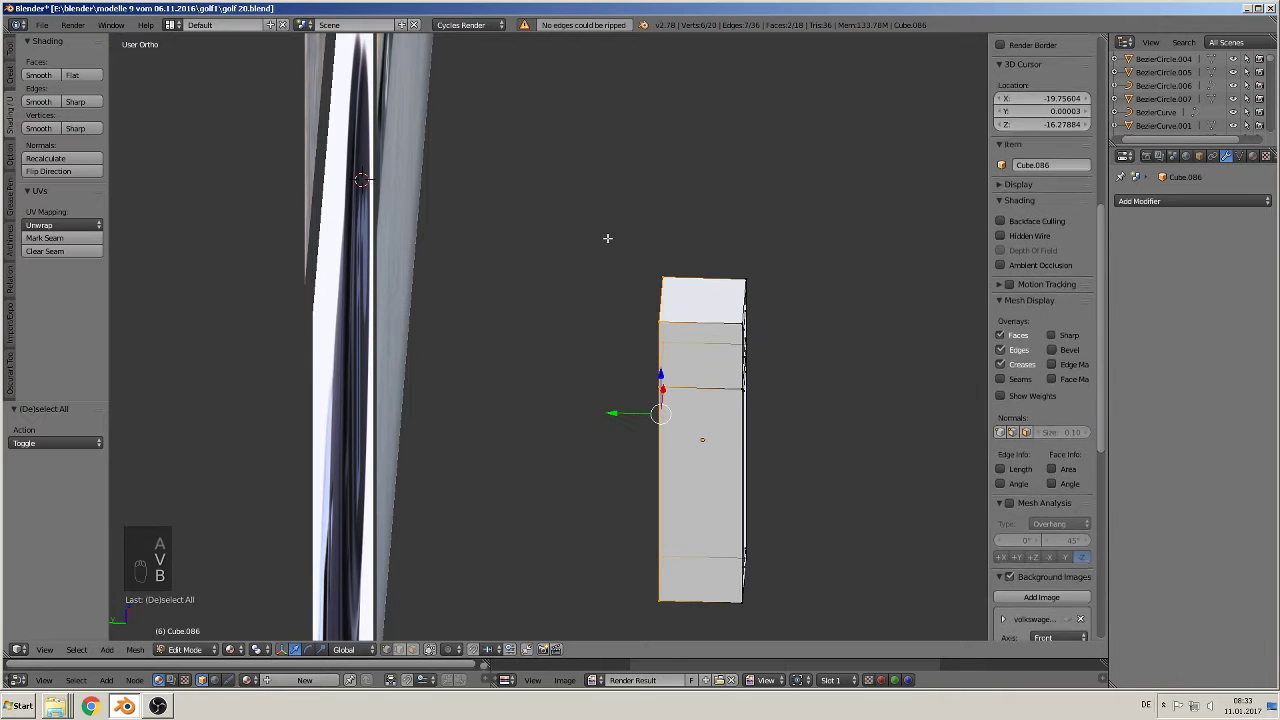
key(x)
click(602, 228)
Step: Delete only the two inset inner faces of the bar to open both windows, and return to Object Mode
middle_drag(650, 352, 535, 337)
scroll(731, 440, up, 3)
shift+middle_drag(731, 440, 334, 357)
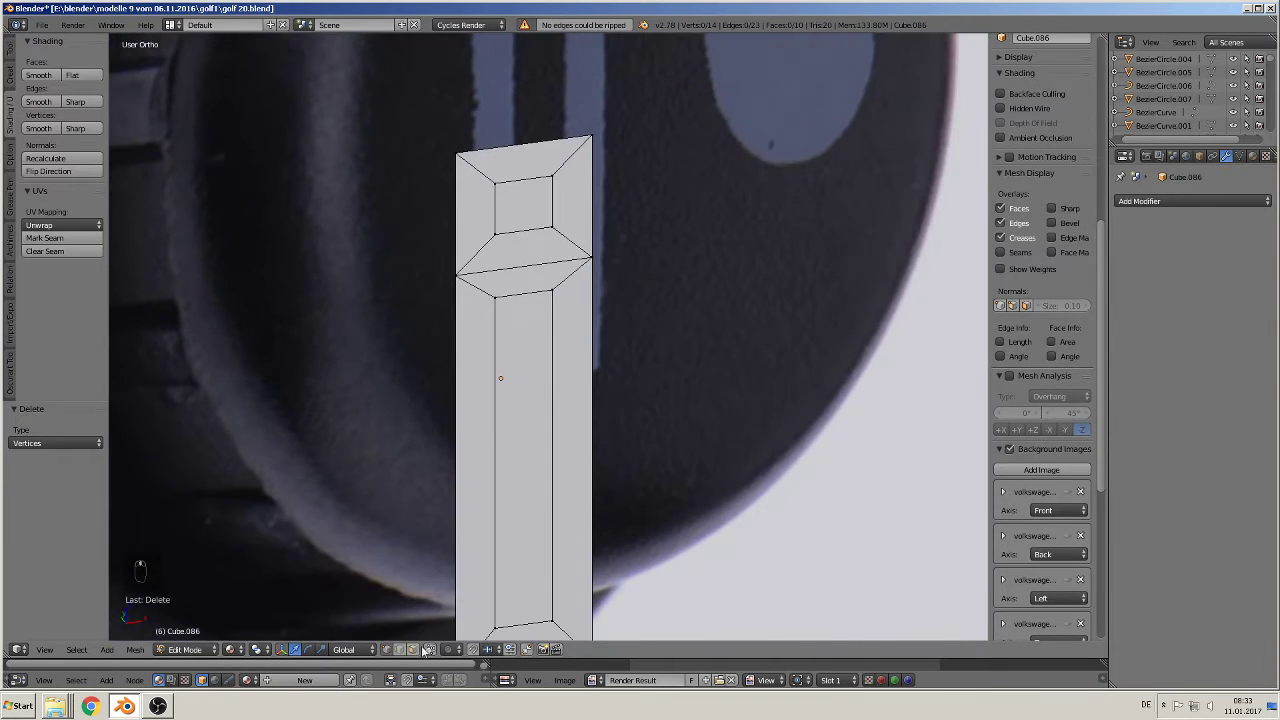
right_click(537, 450)
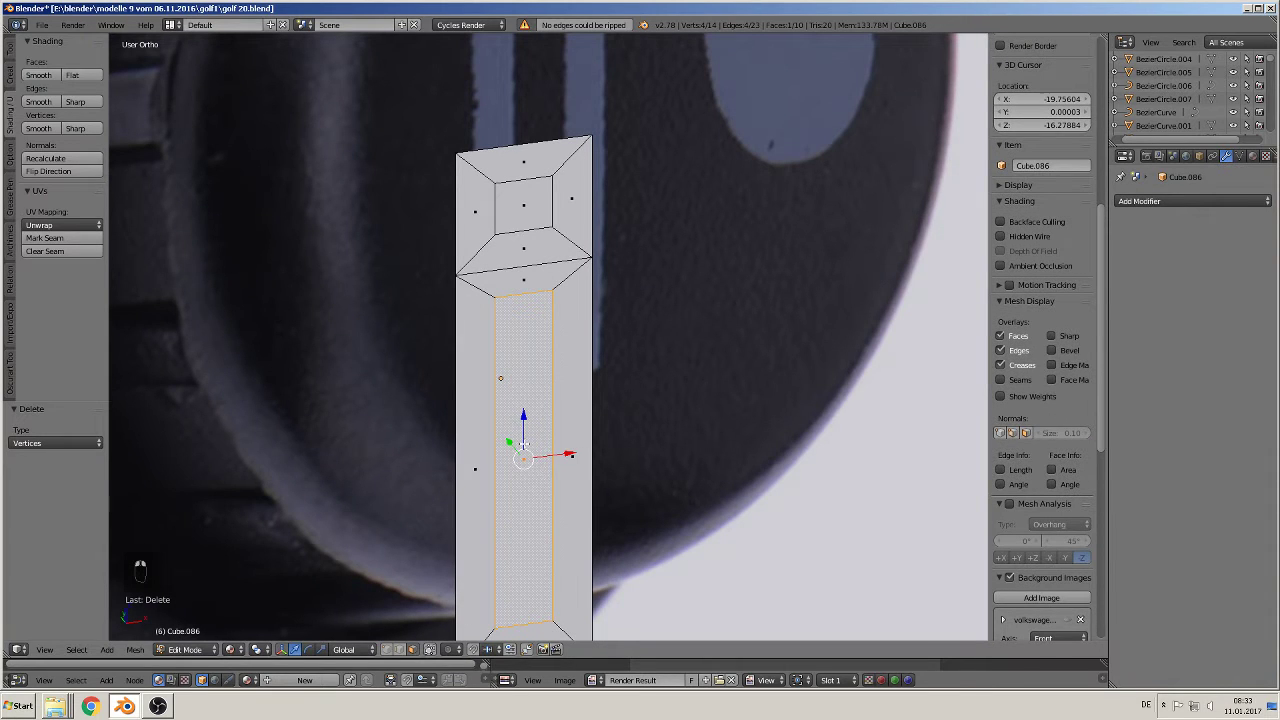
key(x)
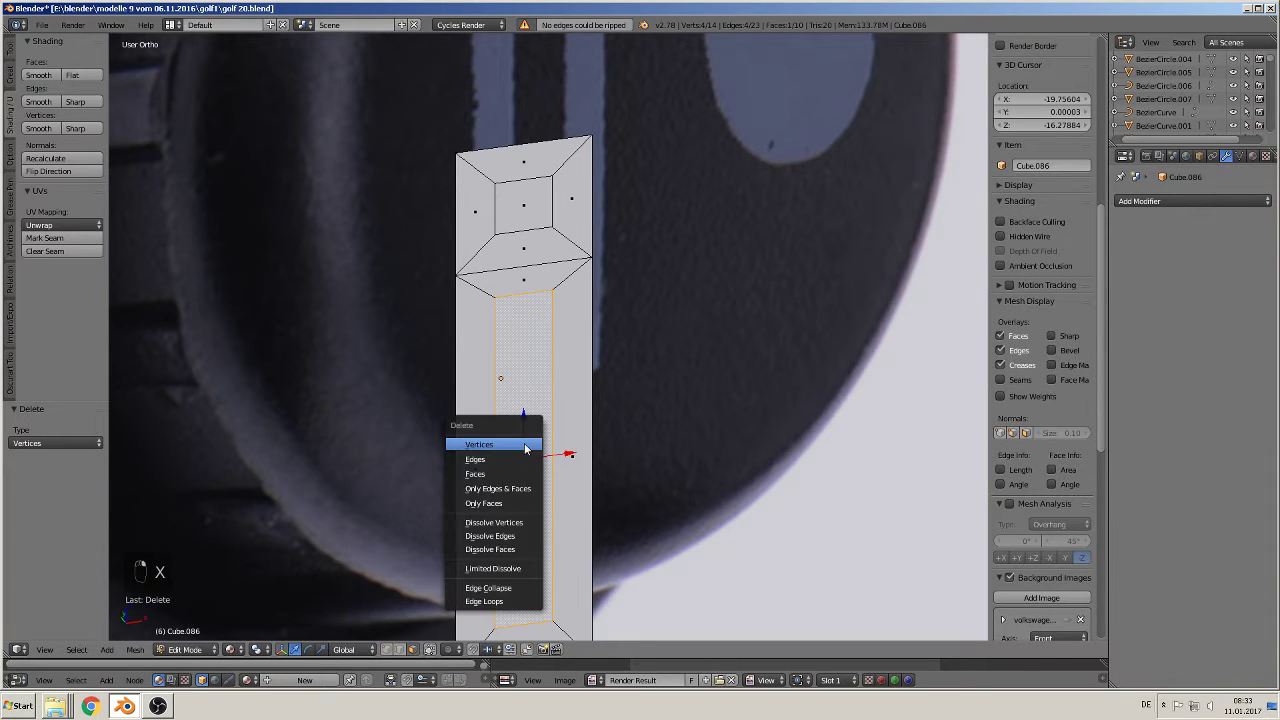
click(505, 503)
key(x)
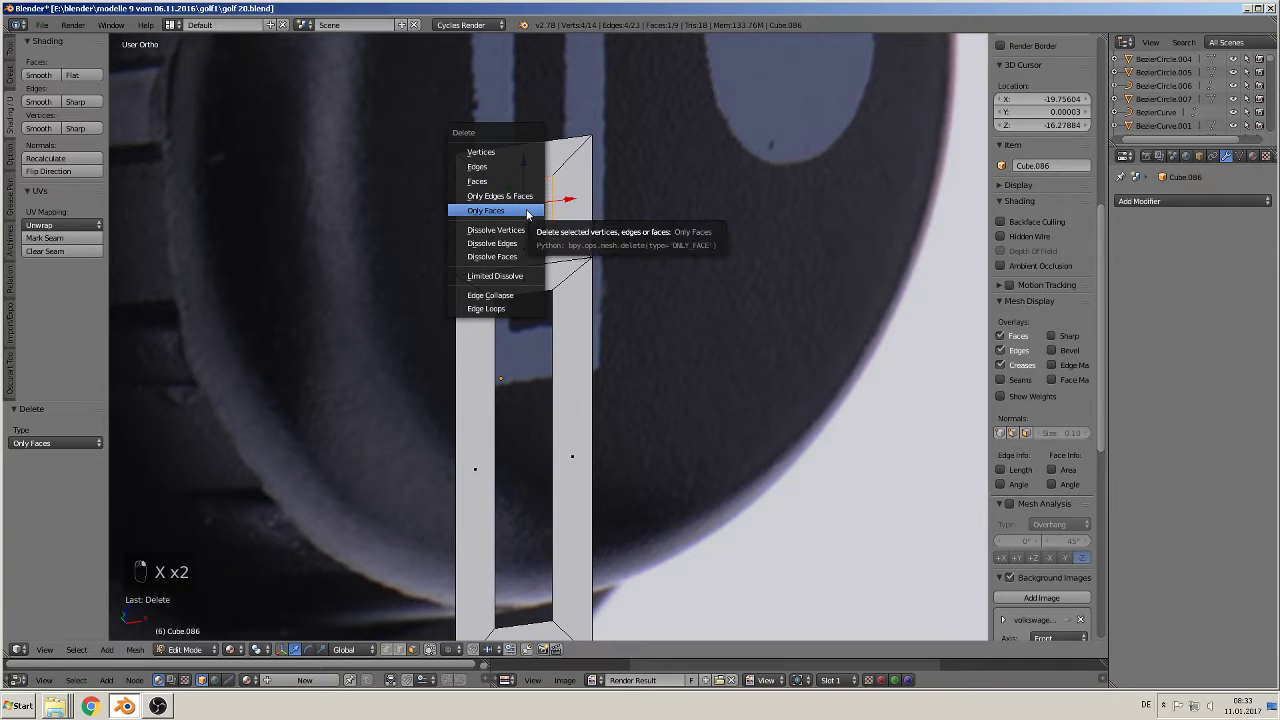
click(526, 209)
scroll(526, 210, down, 2)
middle_drag(543, 318, 470, 298)
key(Tab)
Step: Add a Bezier curve at the 3D cursor in front view and rotate it 90° about the X axis
scroll(582, 285, down, 2)
key(KP_1)
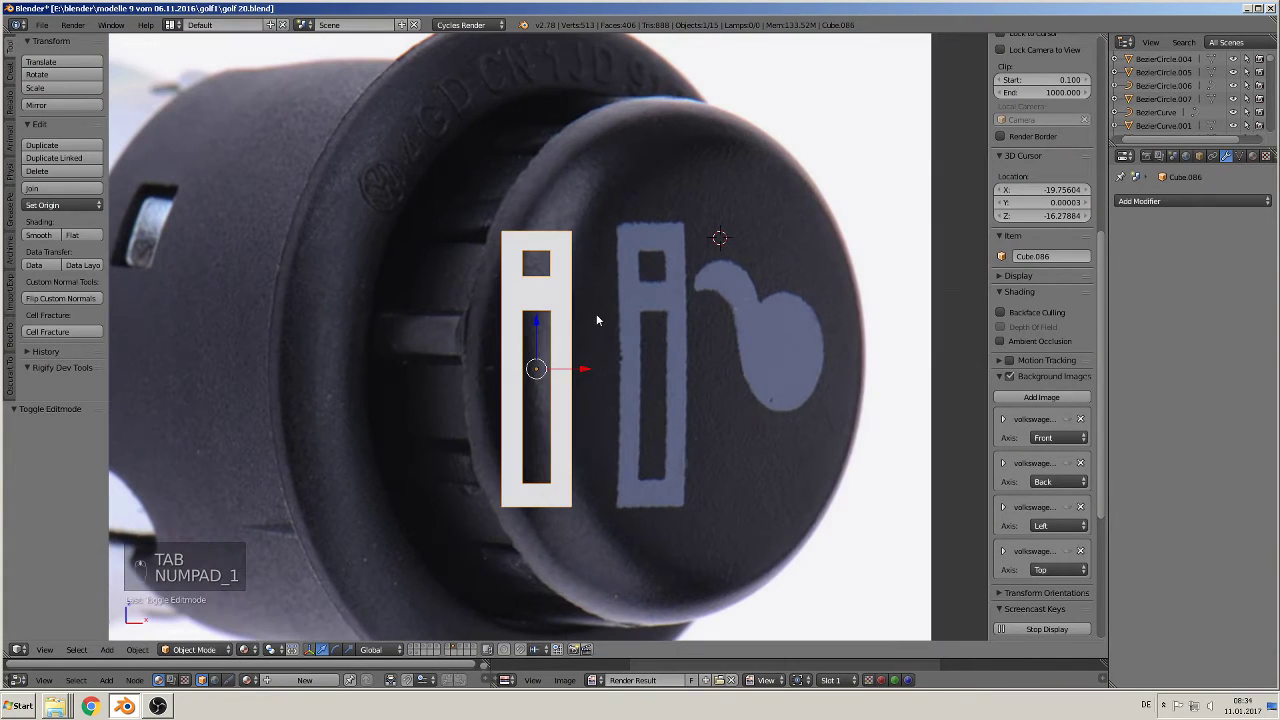
shift+middle_drag(632, 344, 416, 347)
scroll(522, 313, up, 1)
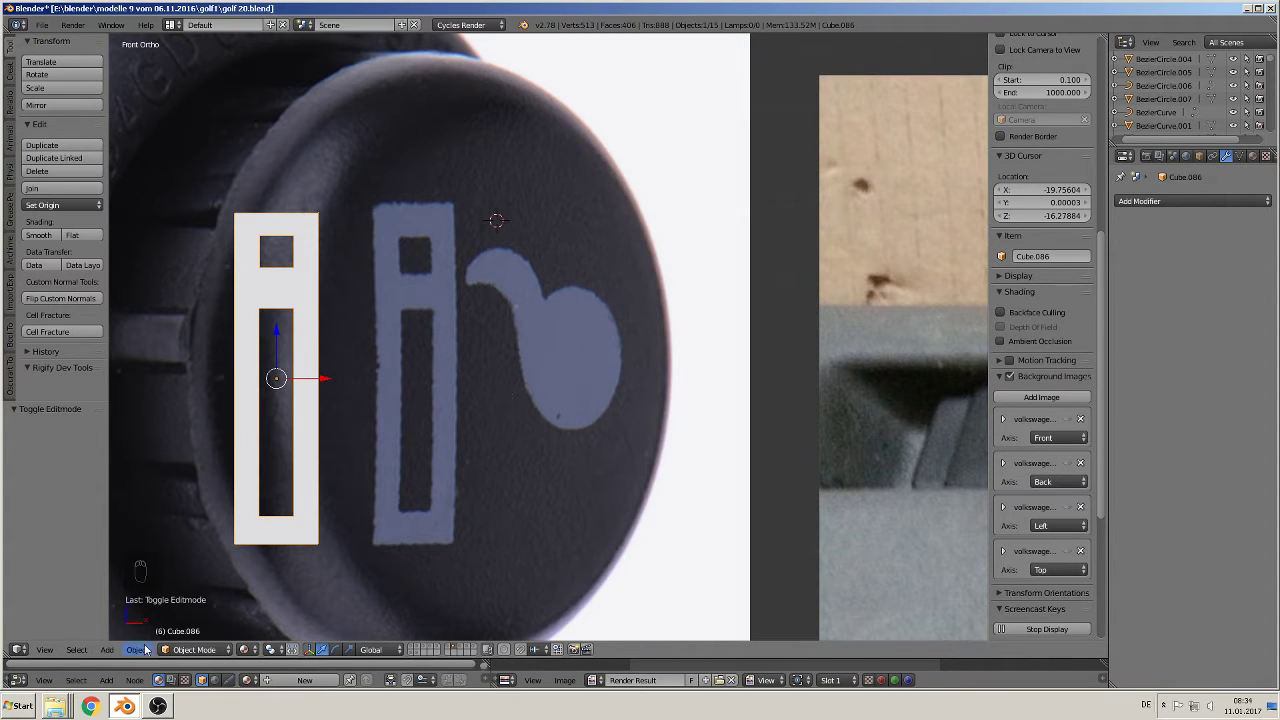
click(106, 650)
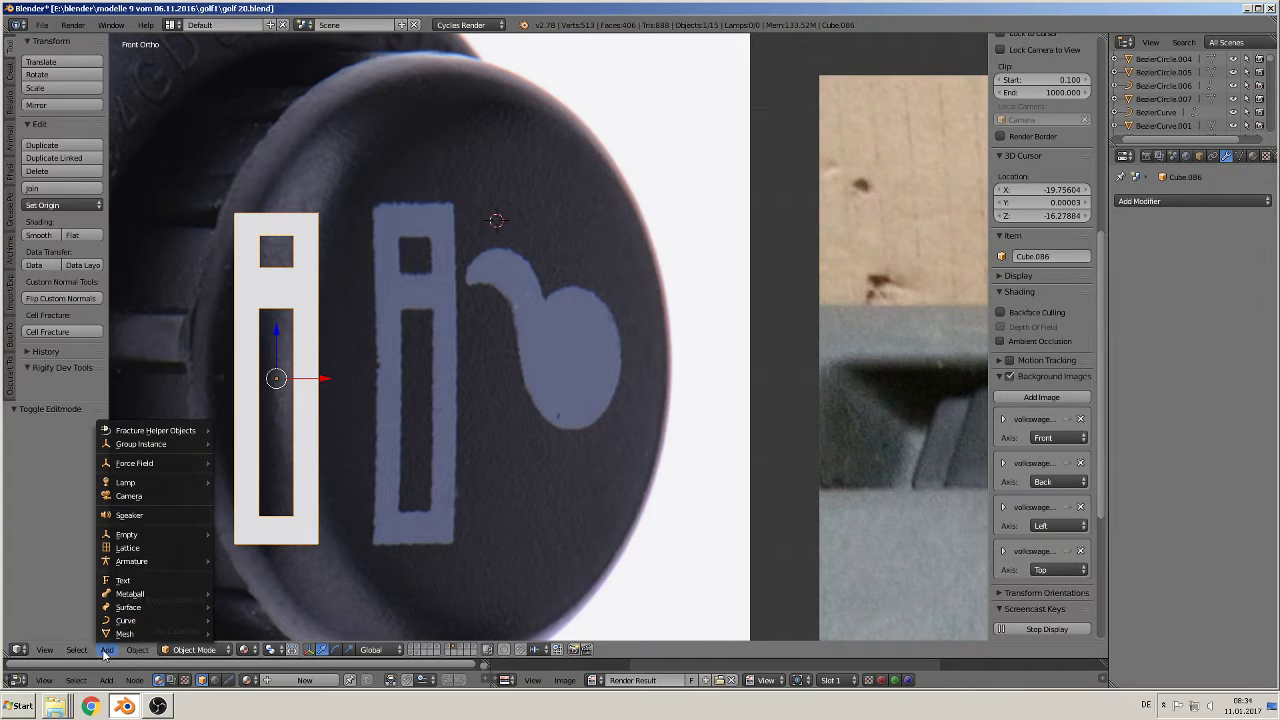
mouse_move(142, 624)
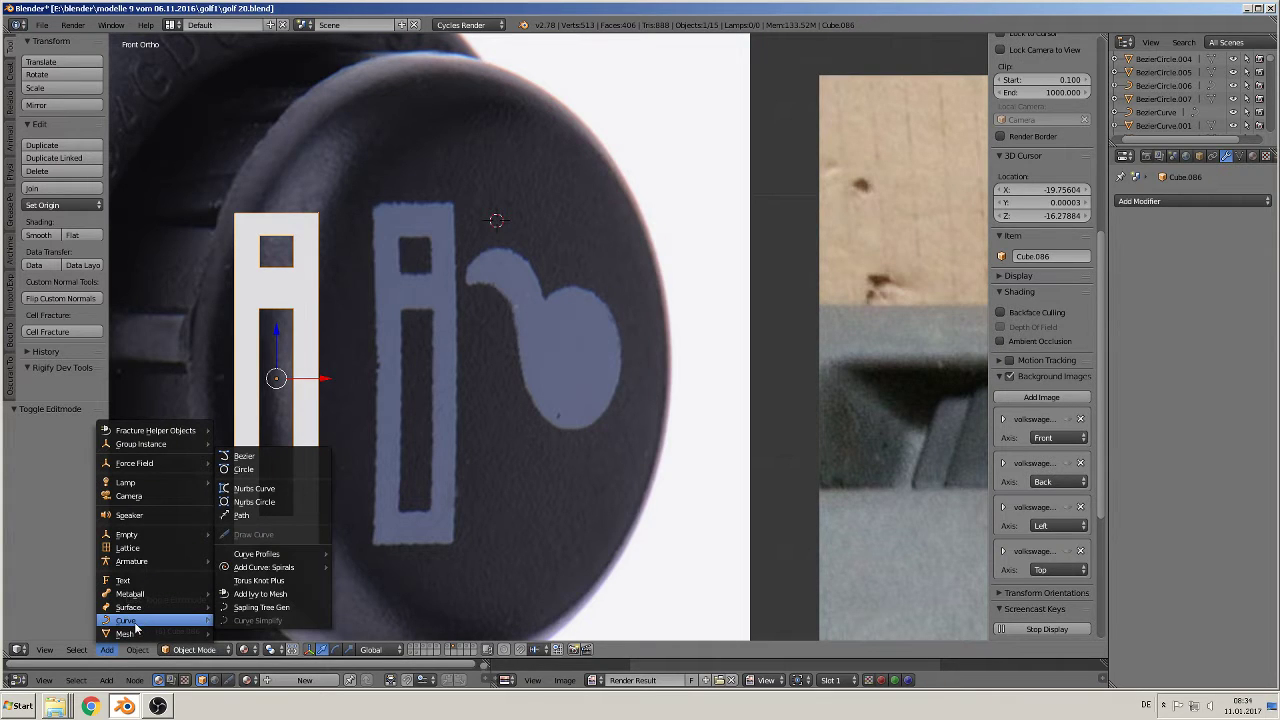
click(259, 459)
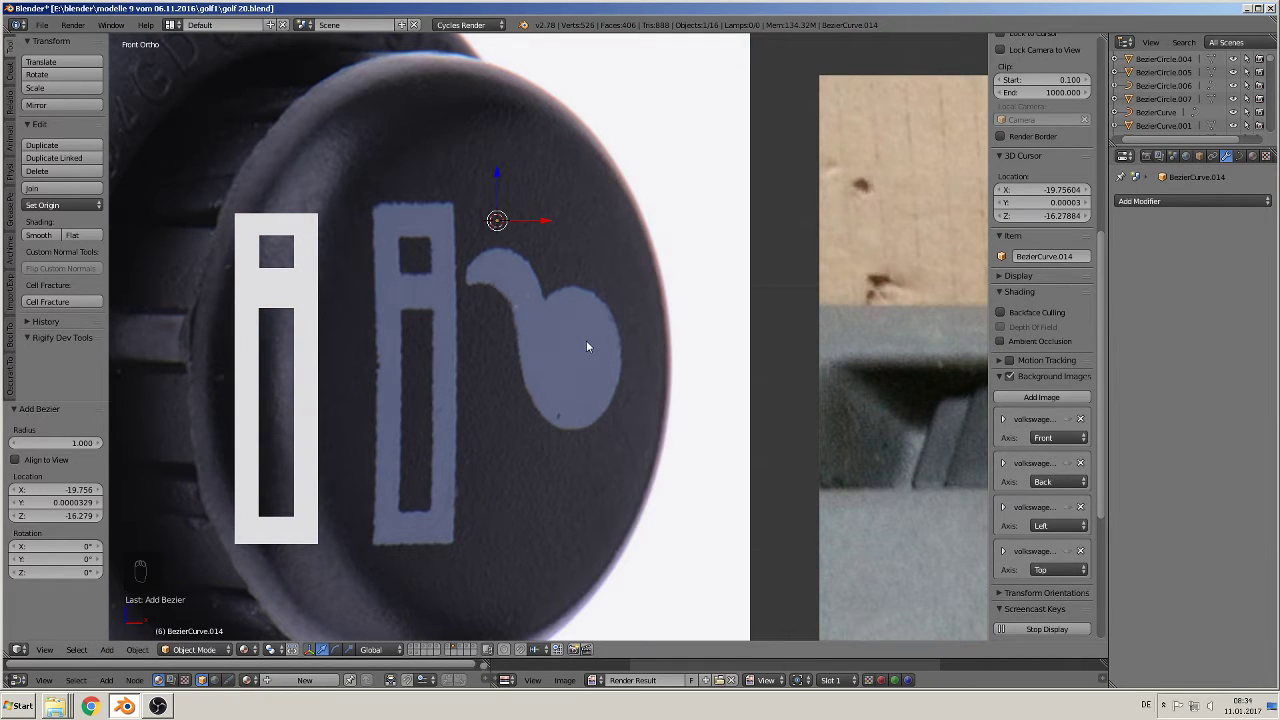
text(rx)
text(90)
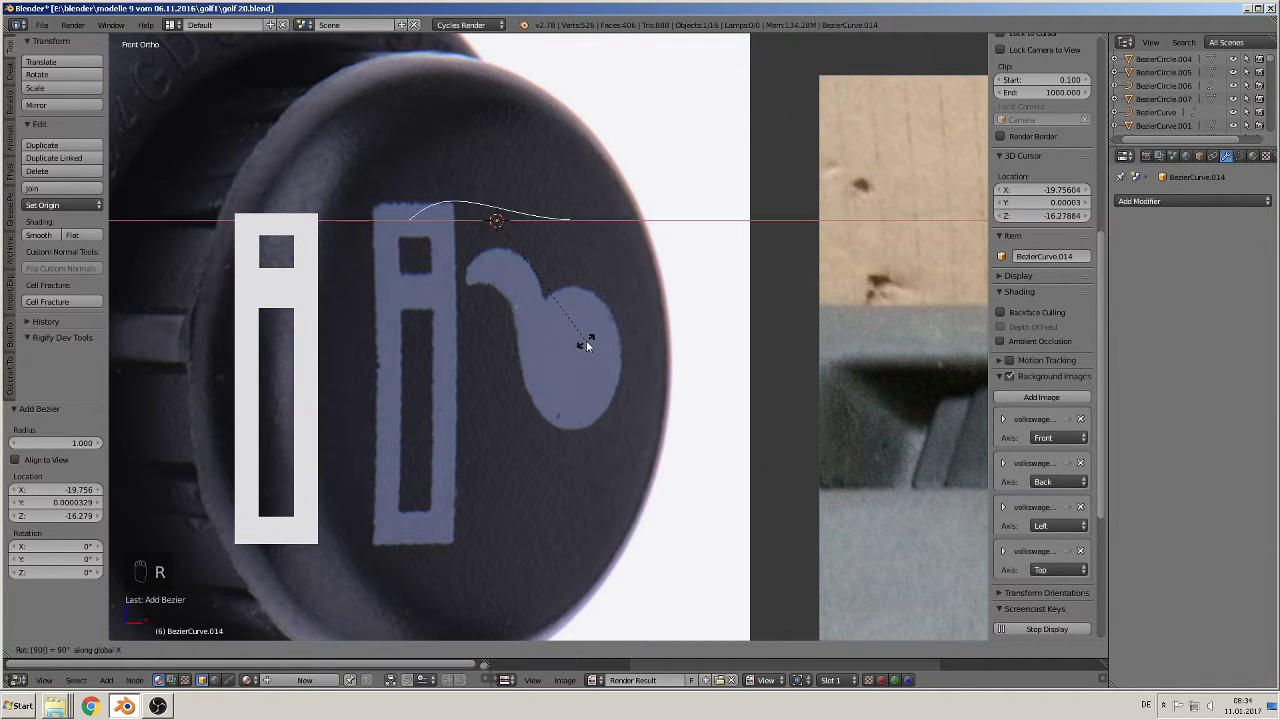
key(Return)
Step: Scale the Bezier curve to 0.207 and move it down onto the crest of the smoke shape in the reference photo
key(s)
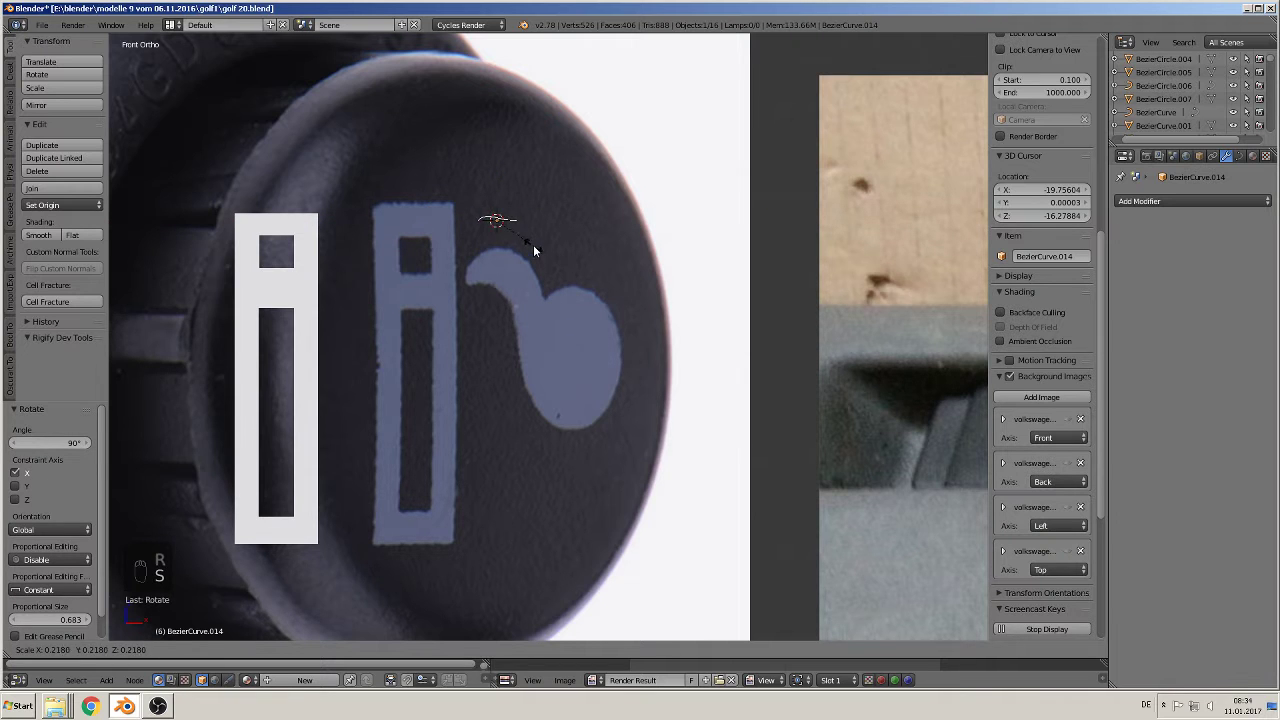
click(530, 244)
scroll(548, 411, up, 5)
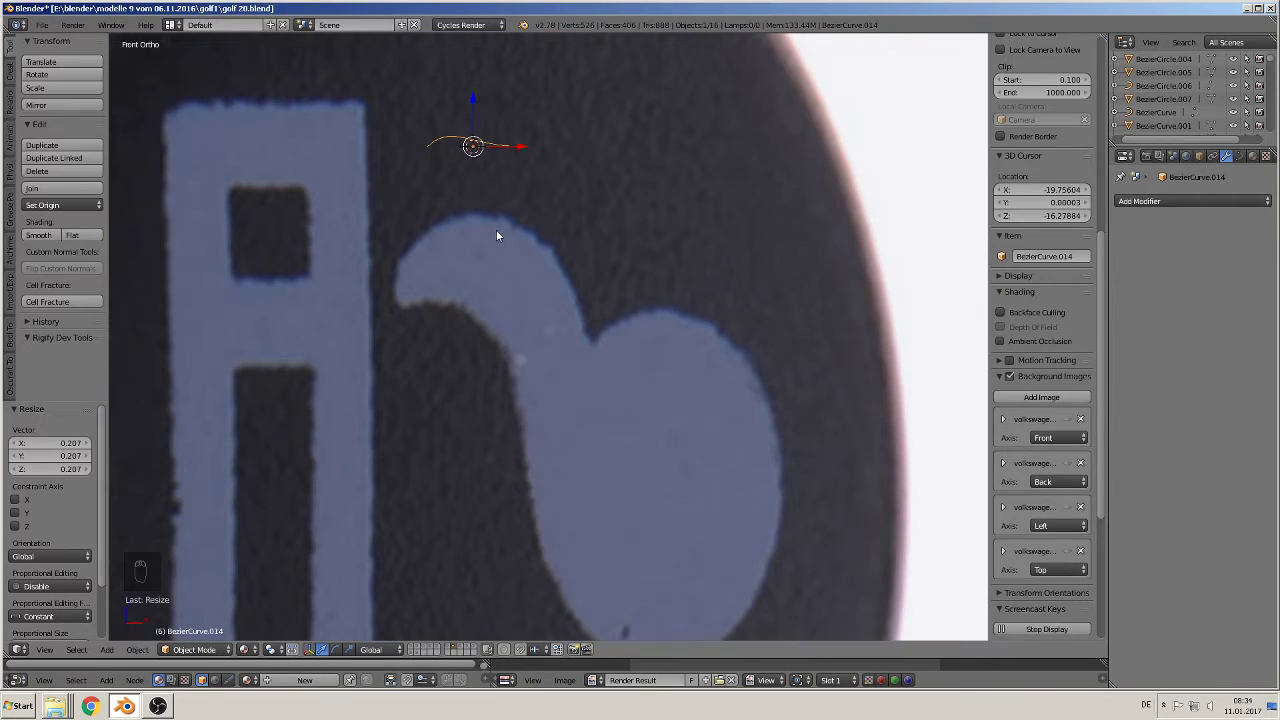
key(t)
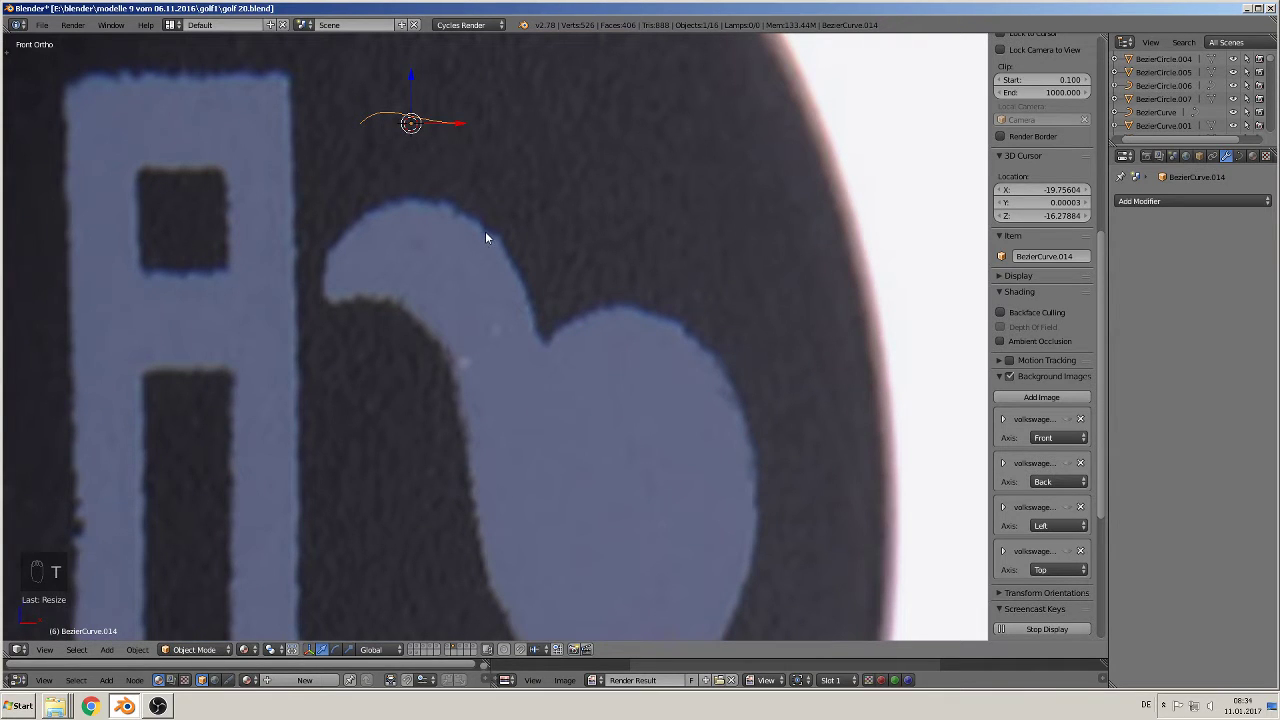
key(g)
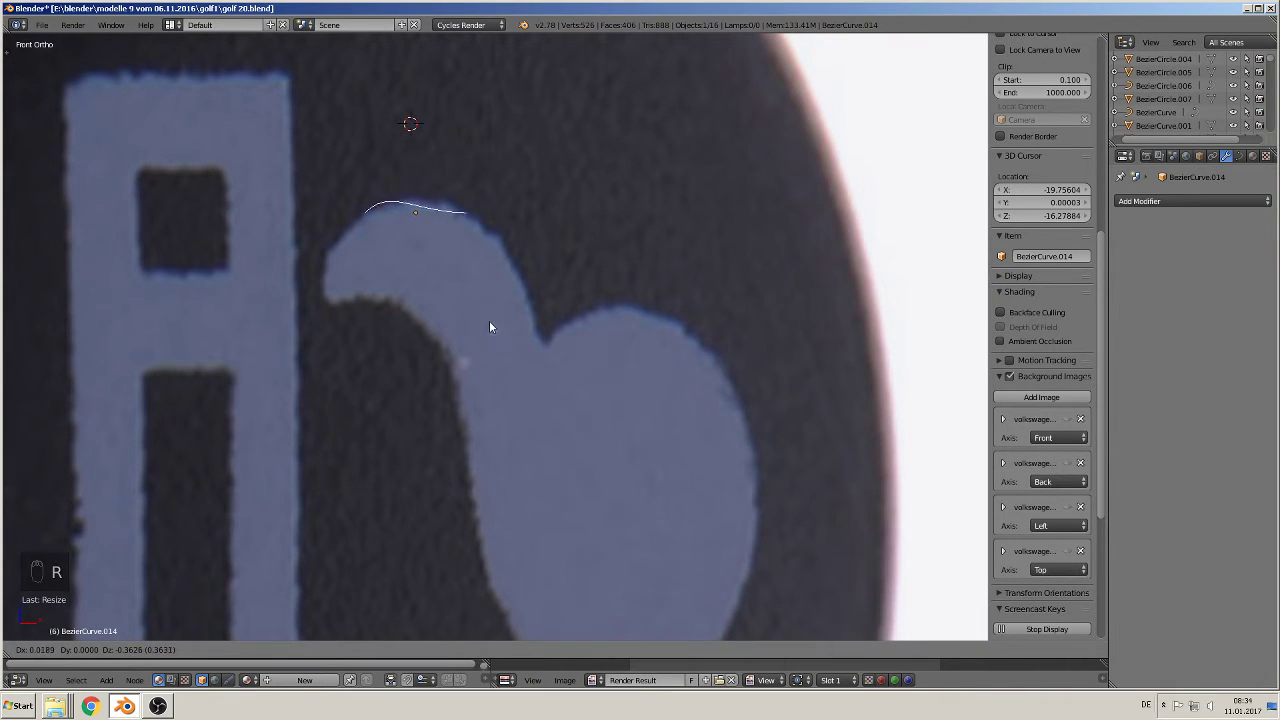
click(488, 323)
Step: Extrude the curve's right end point down to the notch beside the round blob and align its handle with the outline's slope
key(Tab)
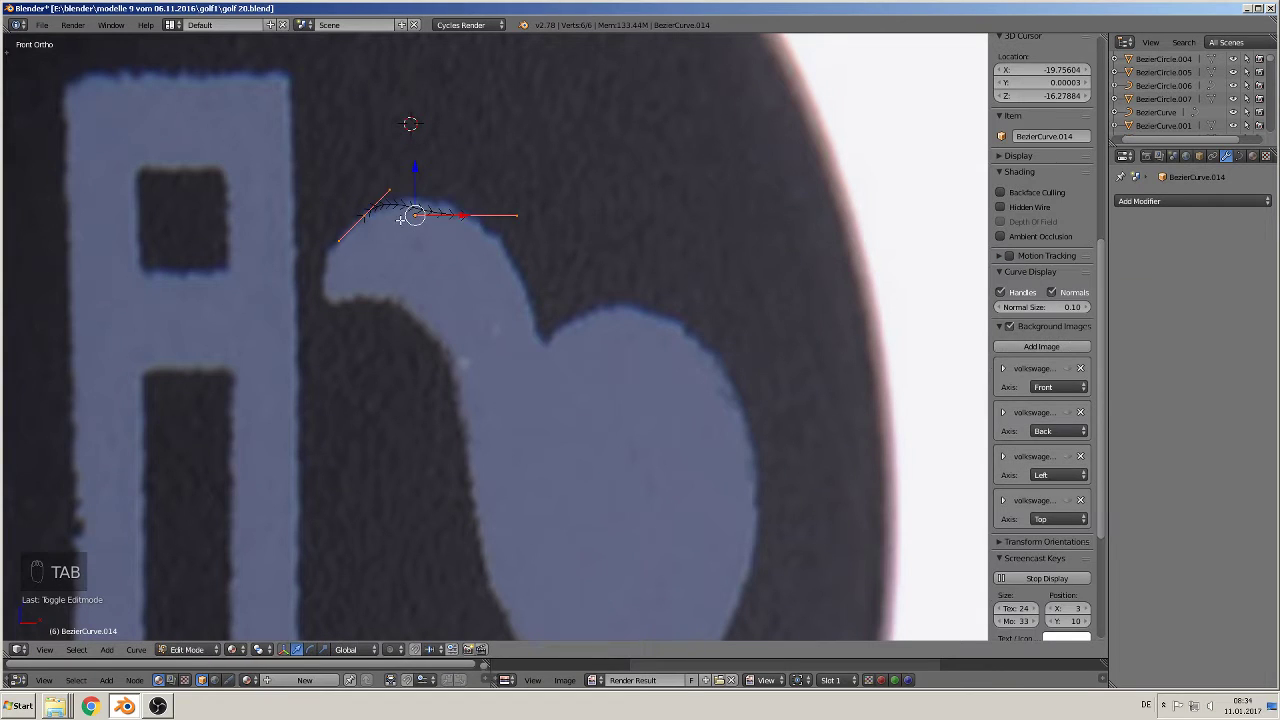
right_click(457, 217)
key(e)
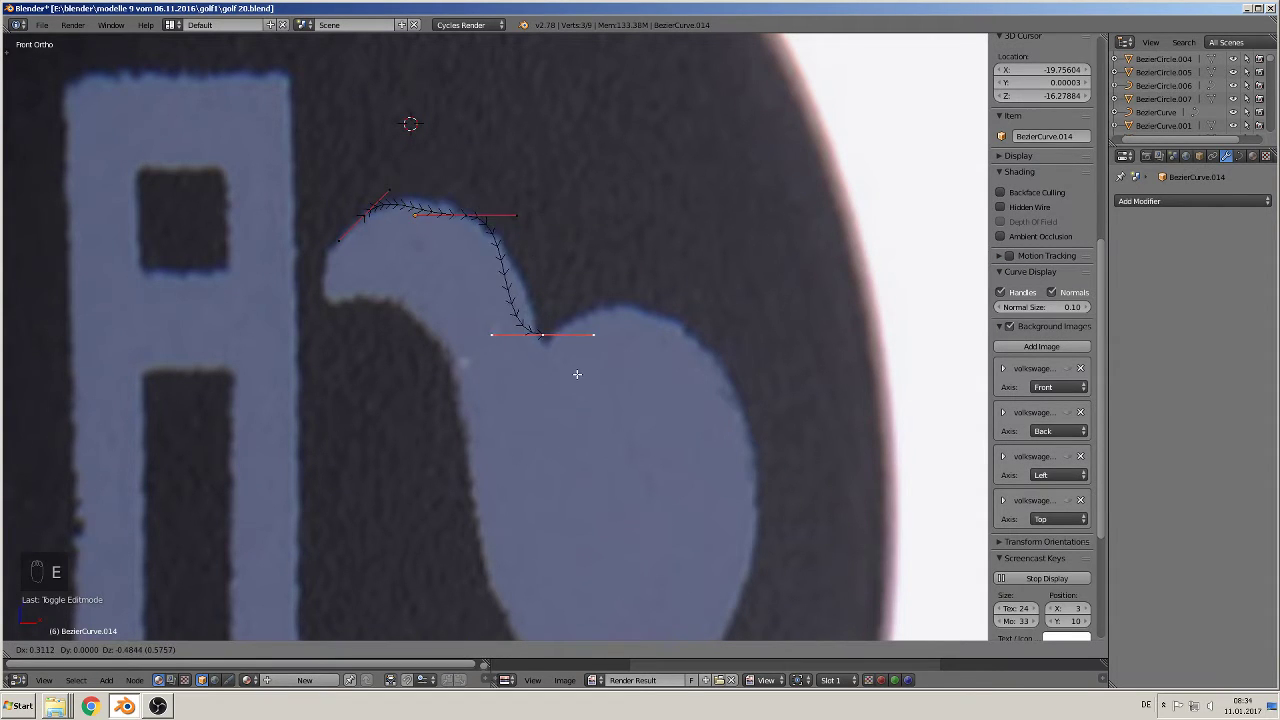
click(575, 378)
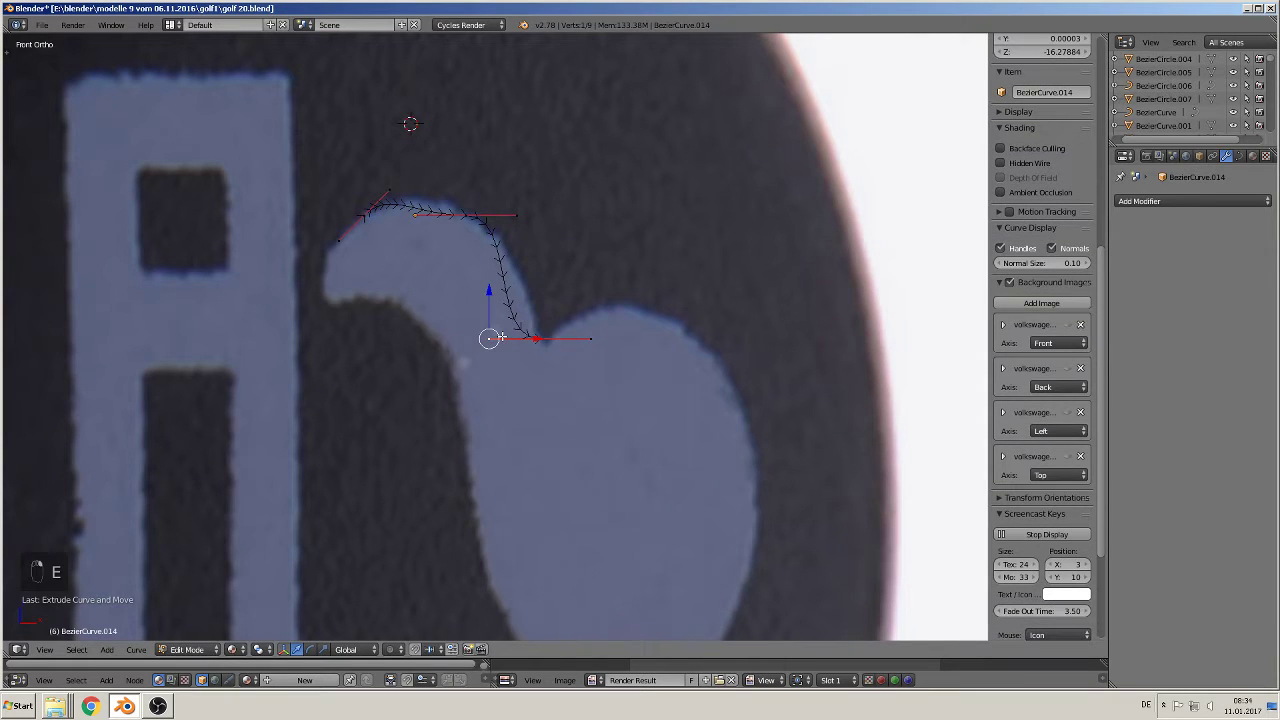
key(g)
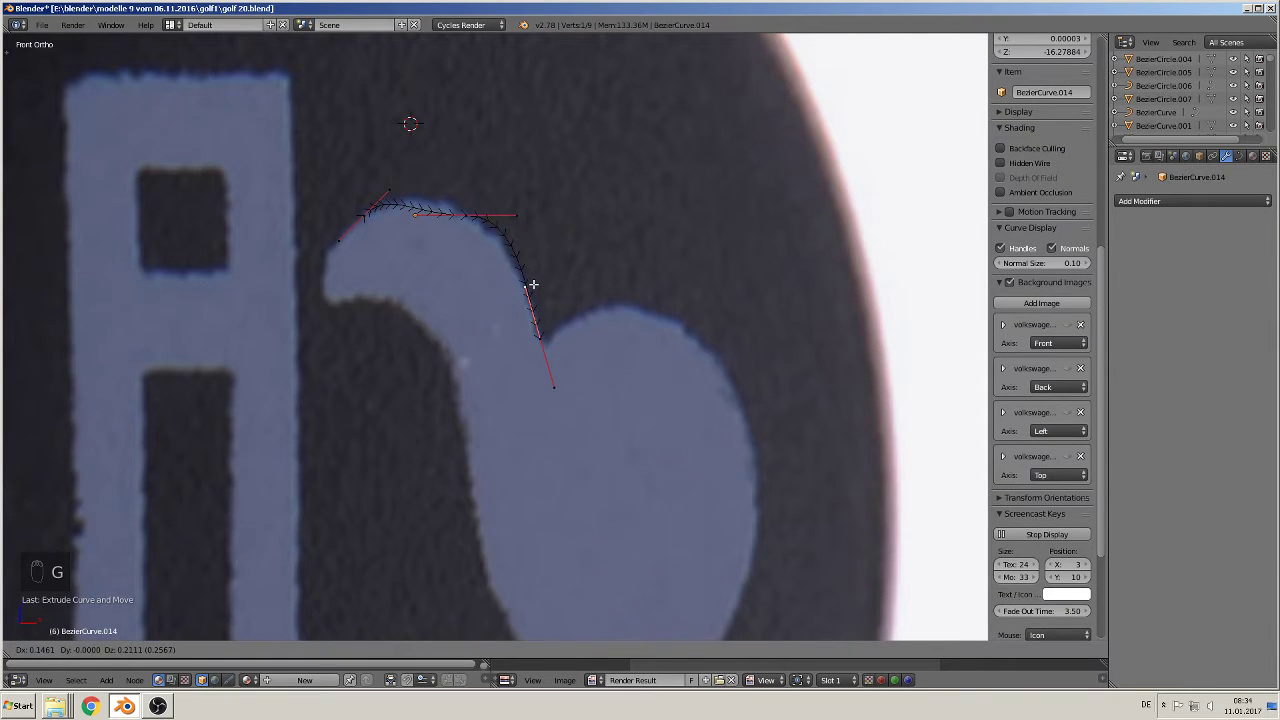
click(530, 287)
Step: Adjust the facing handles of the two crest points so the curve follows the smoke shape's rounded top
right_click(518, 217)
key(g)
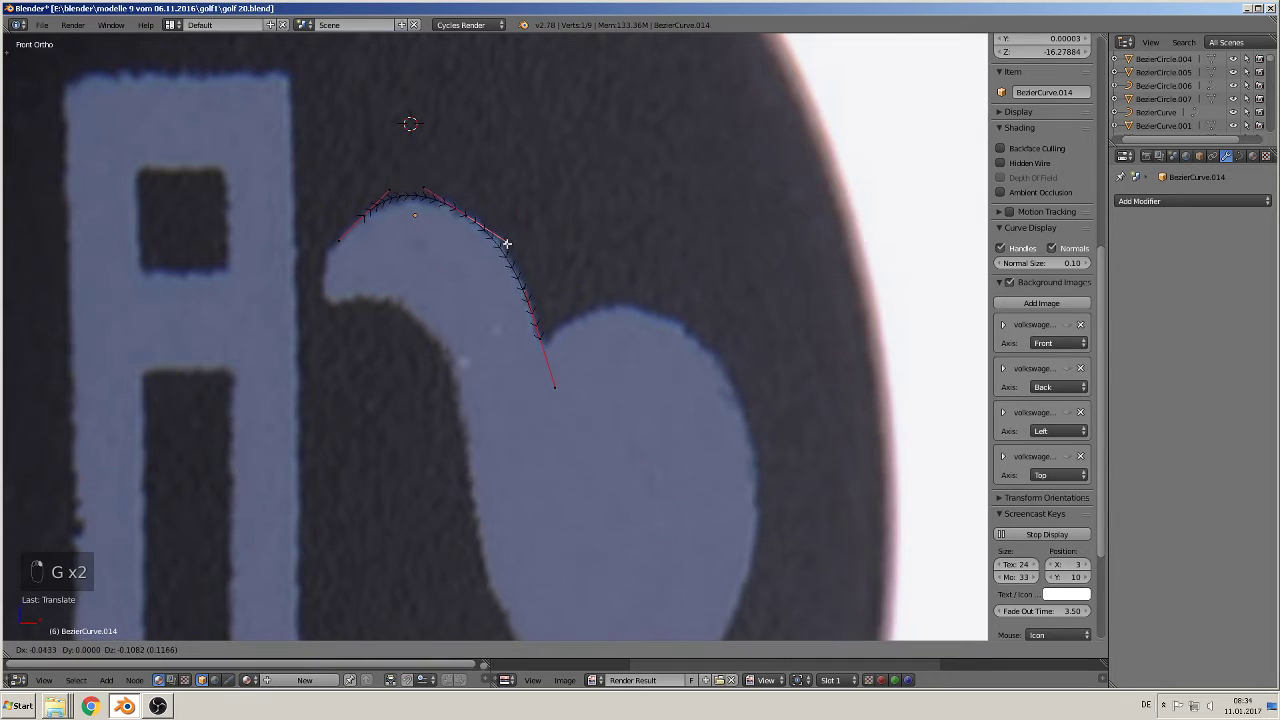
click(516, 240)
right_click(388, 189)
key(g)
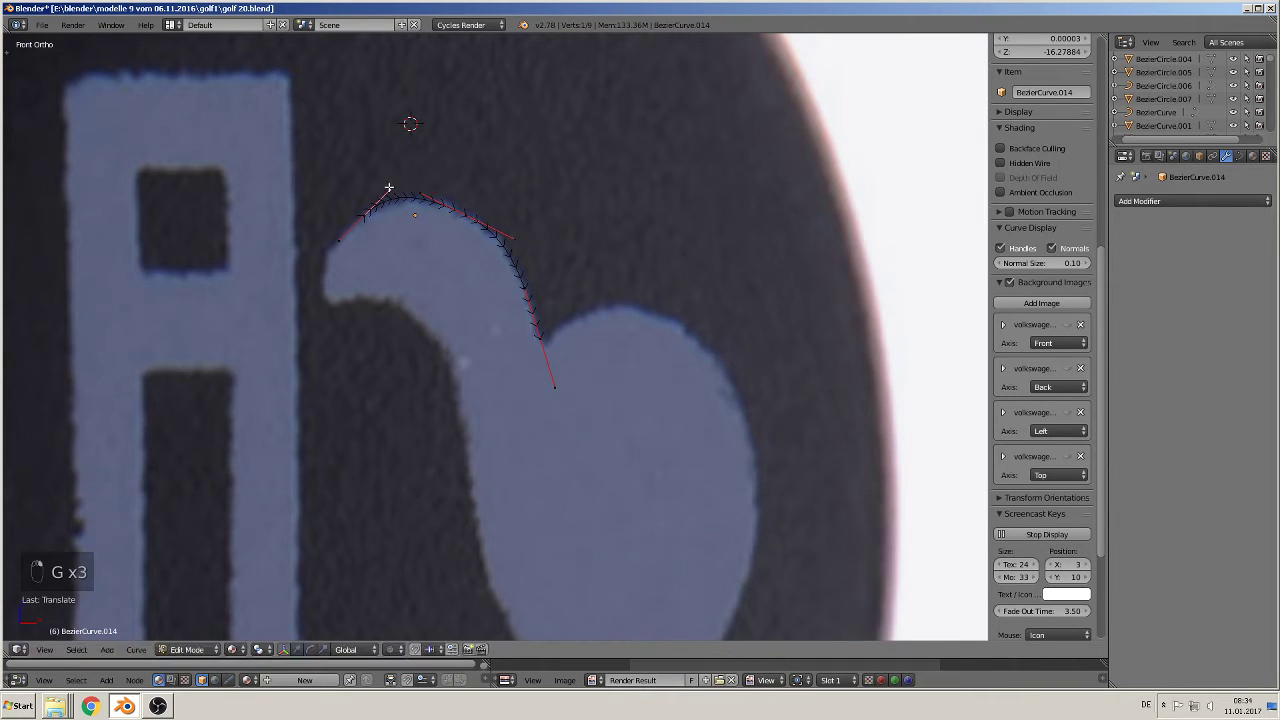
click(396, 194)
Step: Extrude the curve's left end point down to the smoke shape's tip and turn its handle upright along the outline
right_click(364, 215)
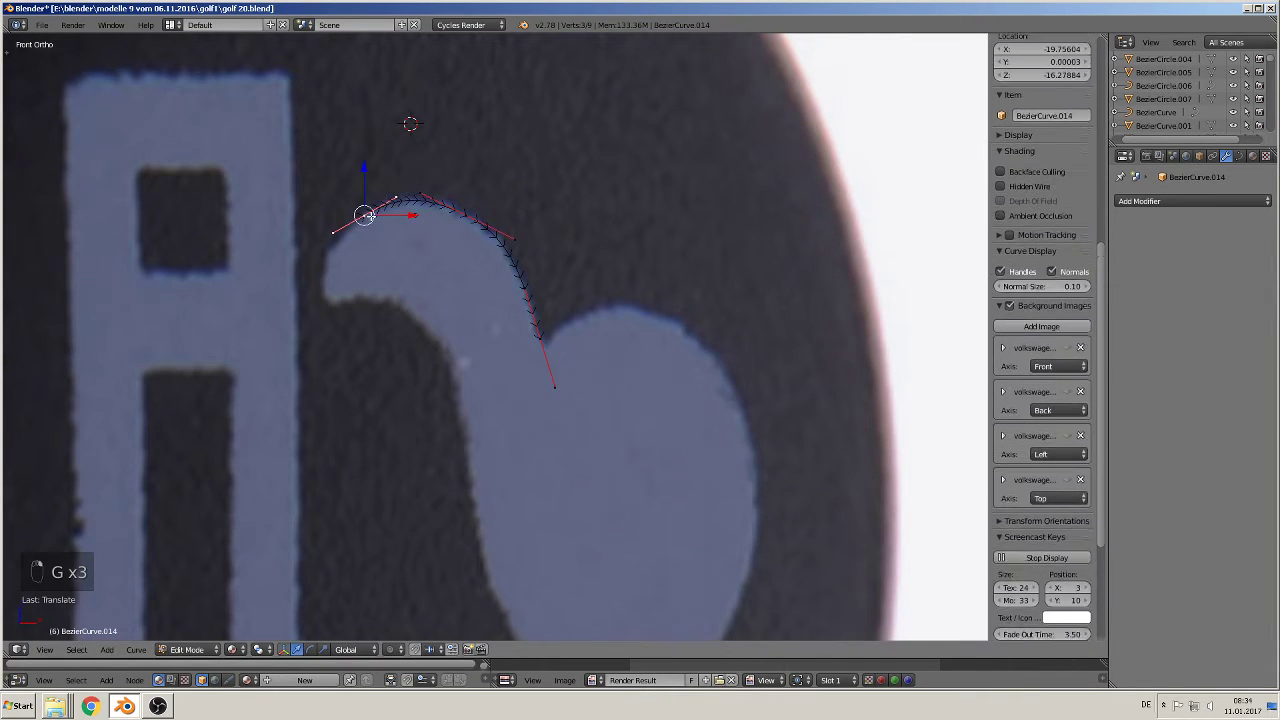
key(e)
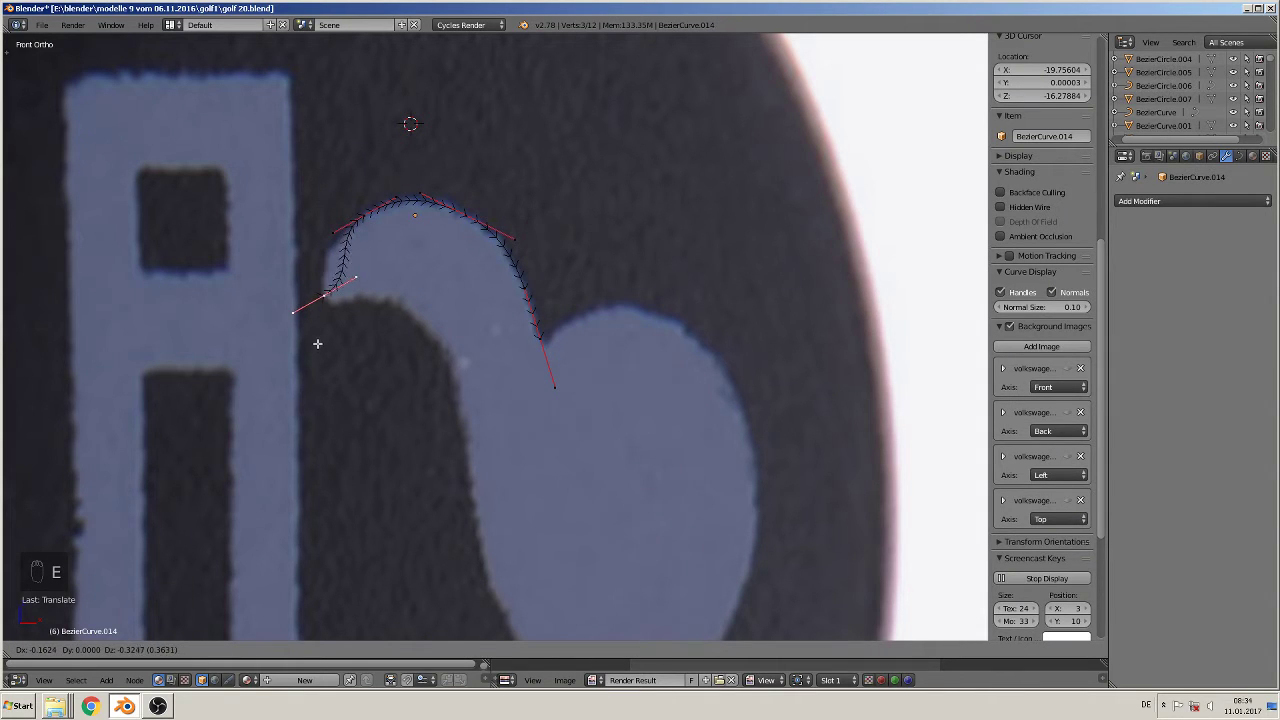
click(316, 334)
right_click(365, 264)
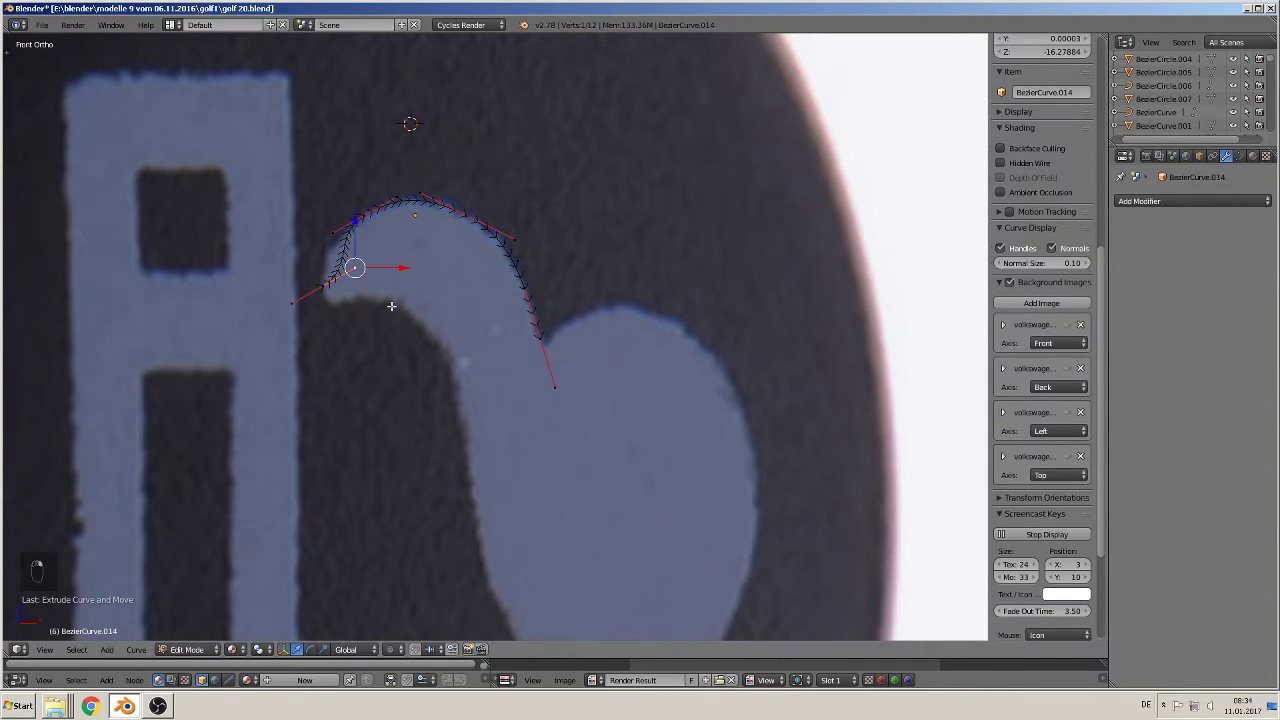
key(g)
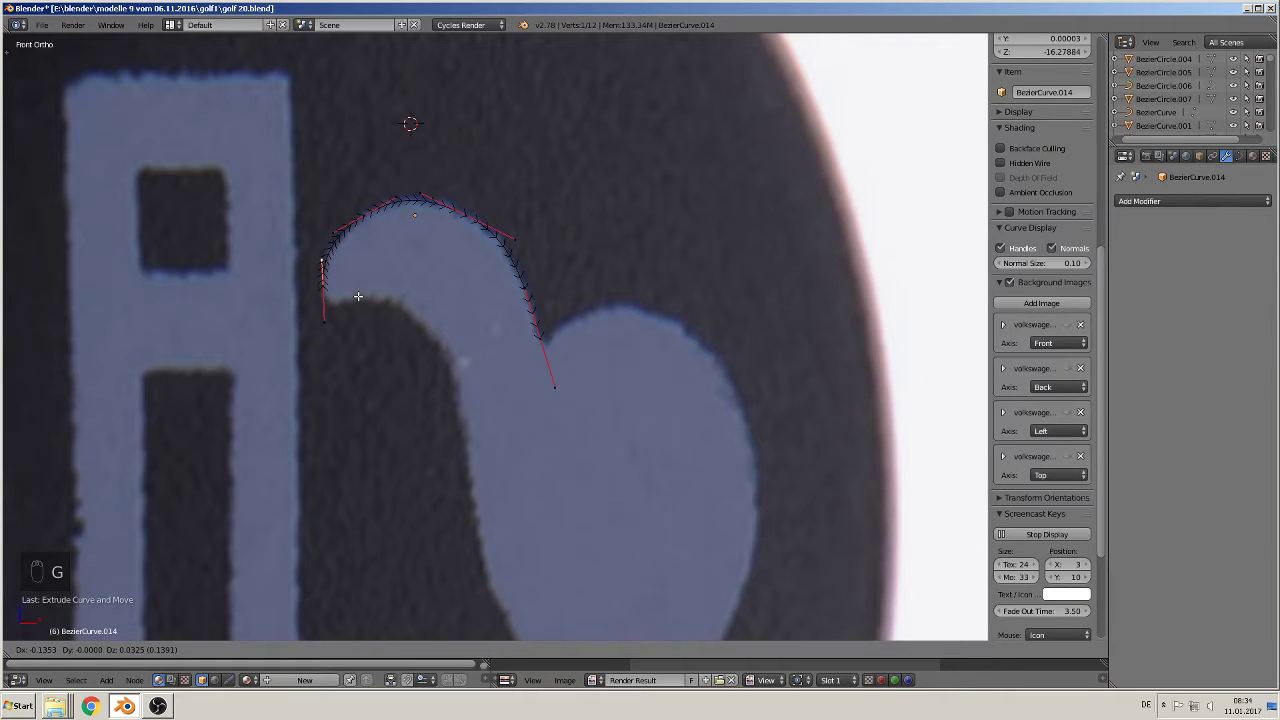
click(359, 300)
Step: Raise the tip point's lower handle about 0.13 along Z and reposition its upper handle to hug the outline
scroll(360, 306, up, 5)
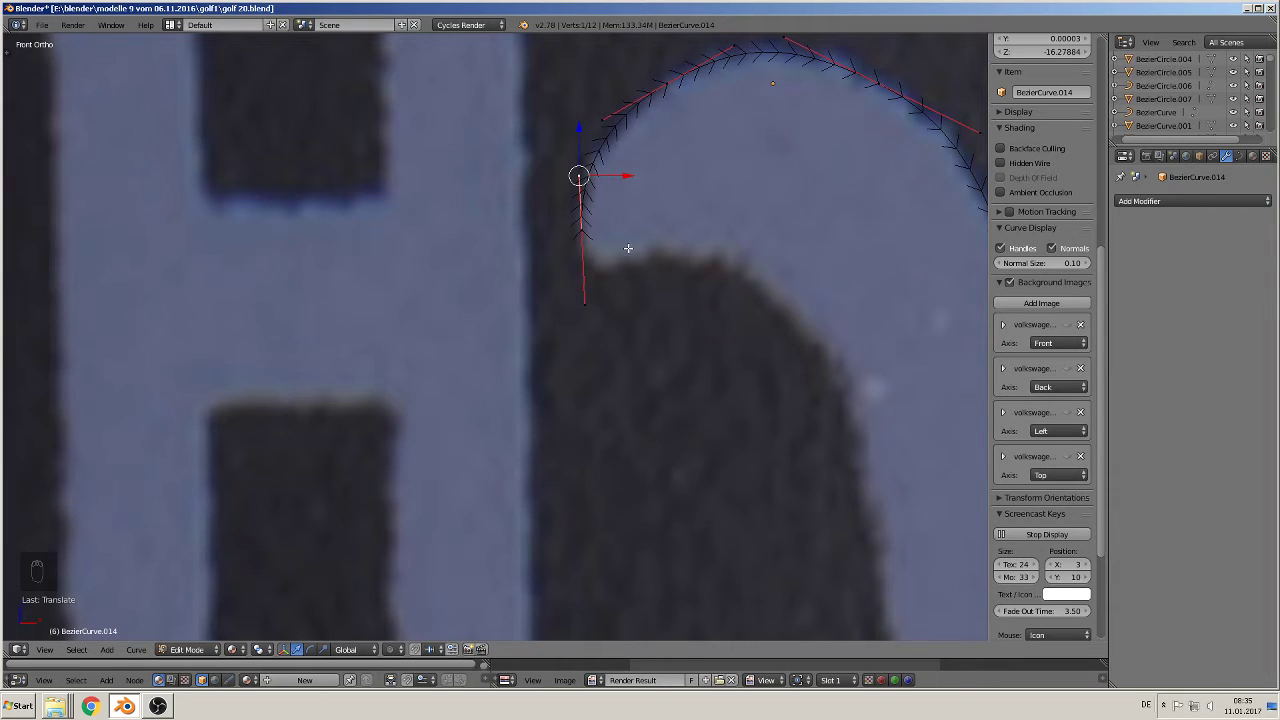
right_click(585, 301)
key(g)
key(z)
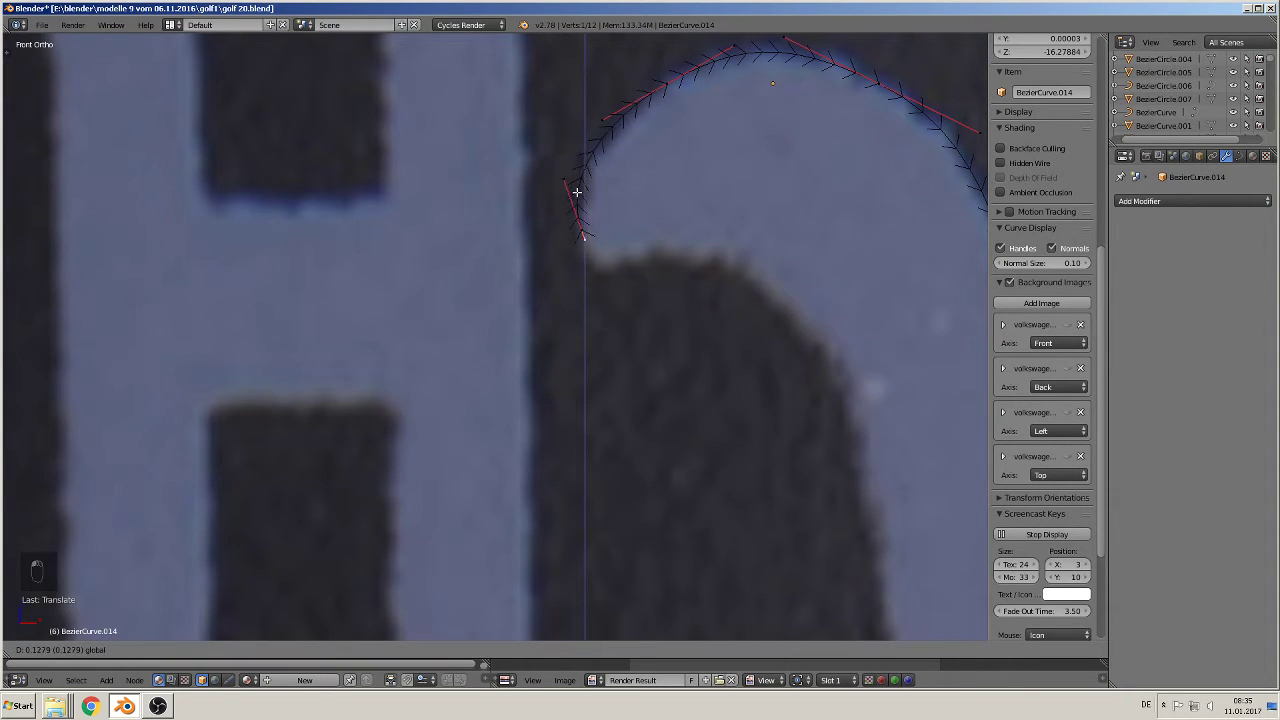
click(577, 191)
right_click(554, 183)
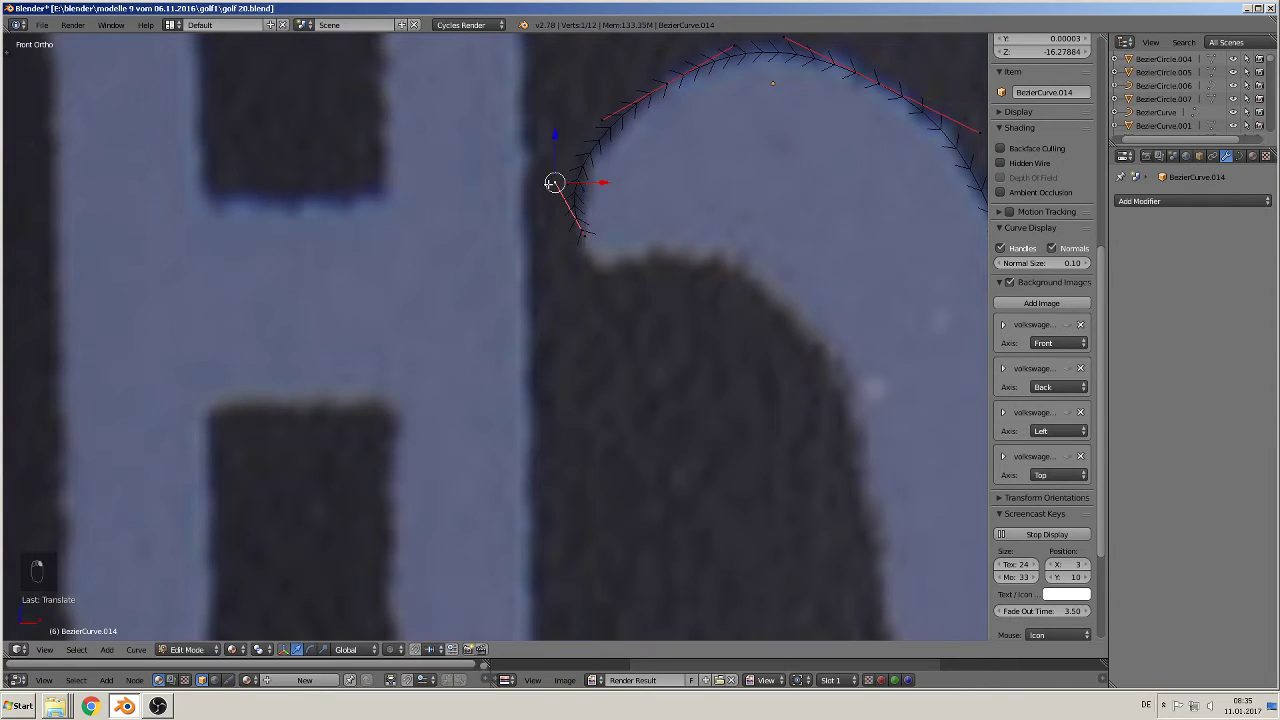
key(g)
click(570, 183)
Step: Extrude the curve around the tip to the start of the underside and pull the new point's handle outward to round the corner
right_click(582, 229)
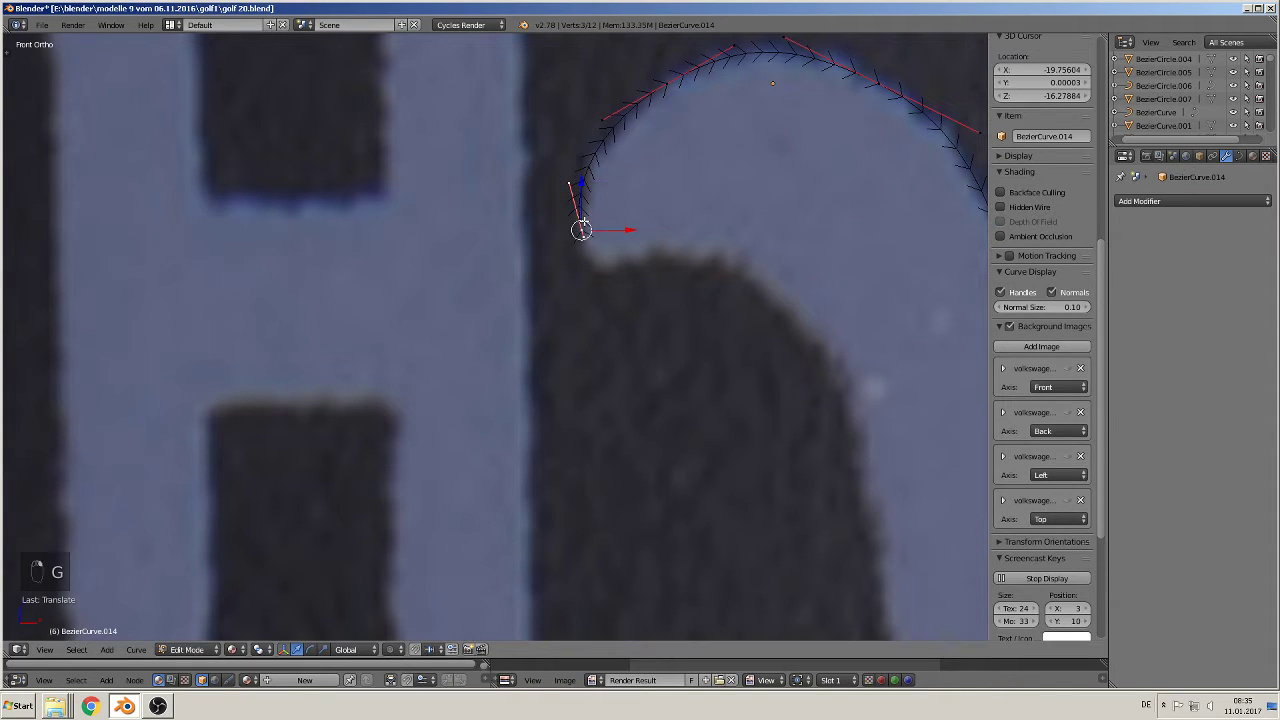
key(e)
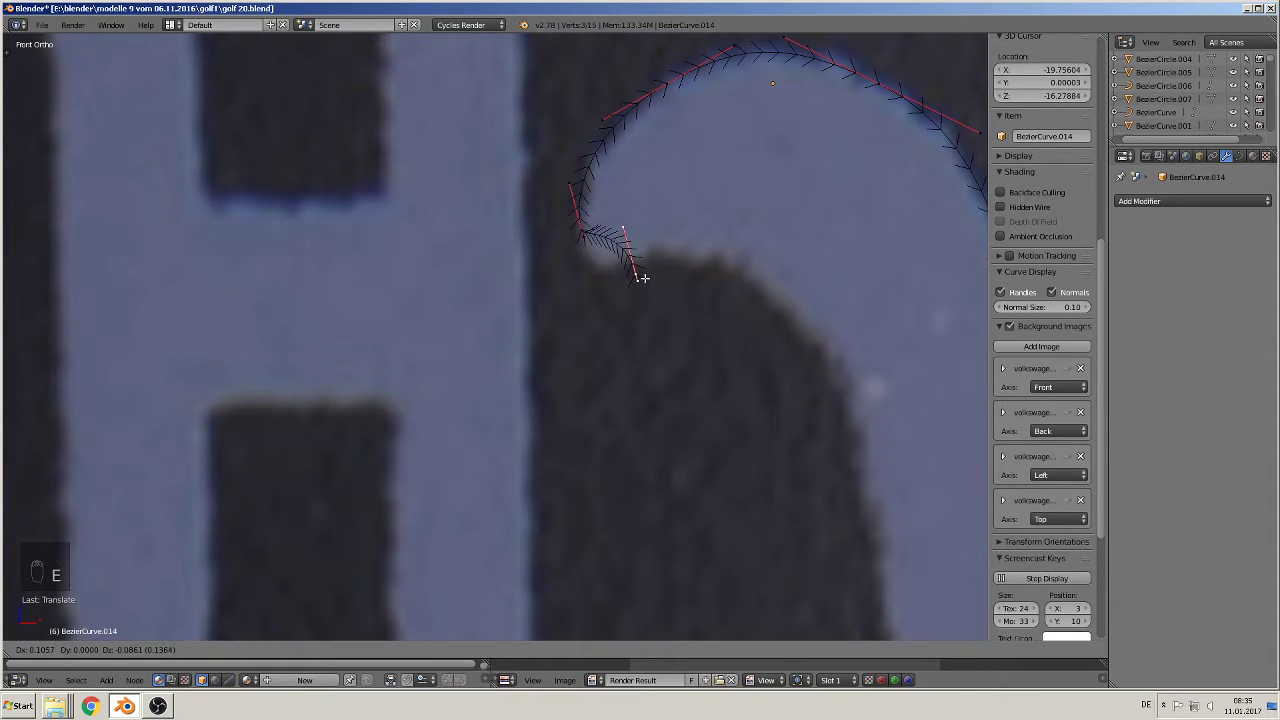
click(646, 268)
right_click(626, 218)
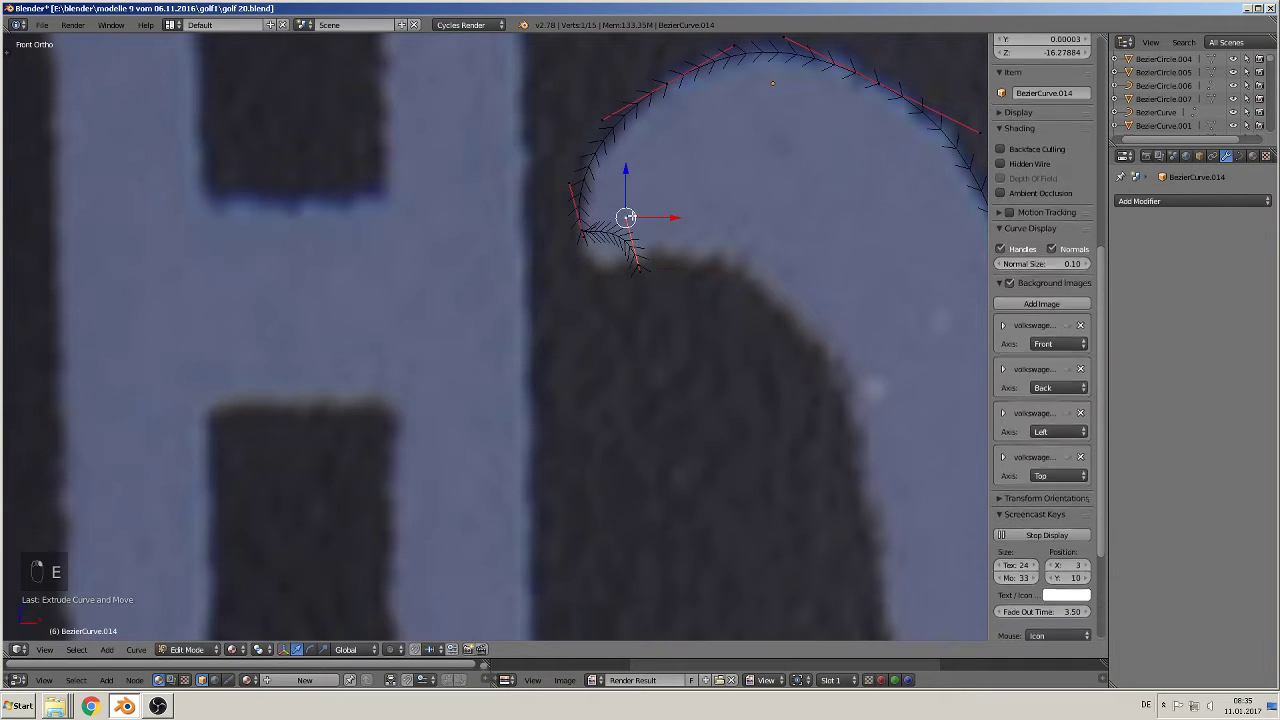
key(g)
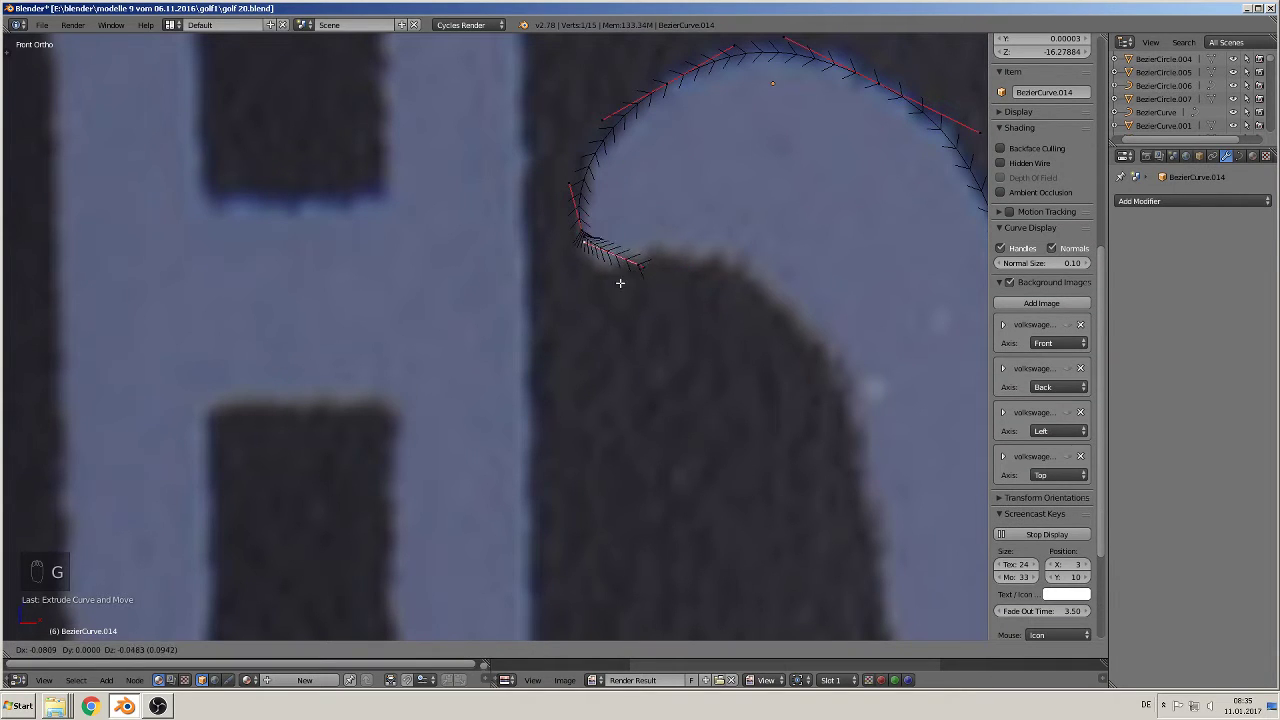
click(611, 322)
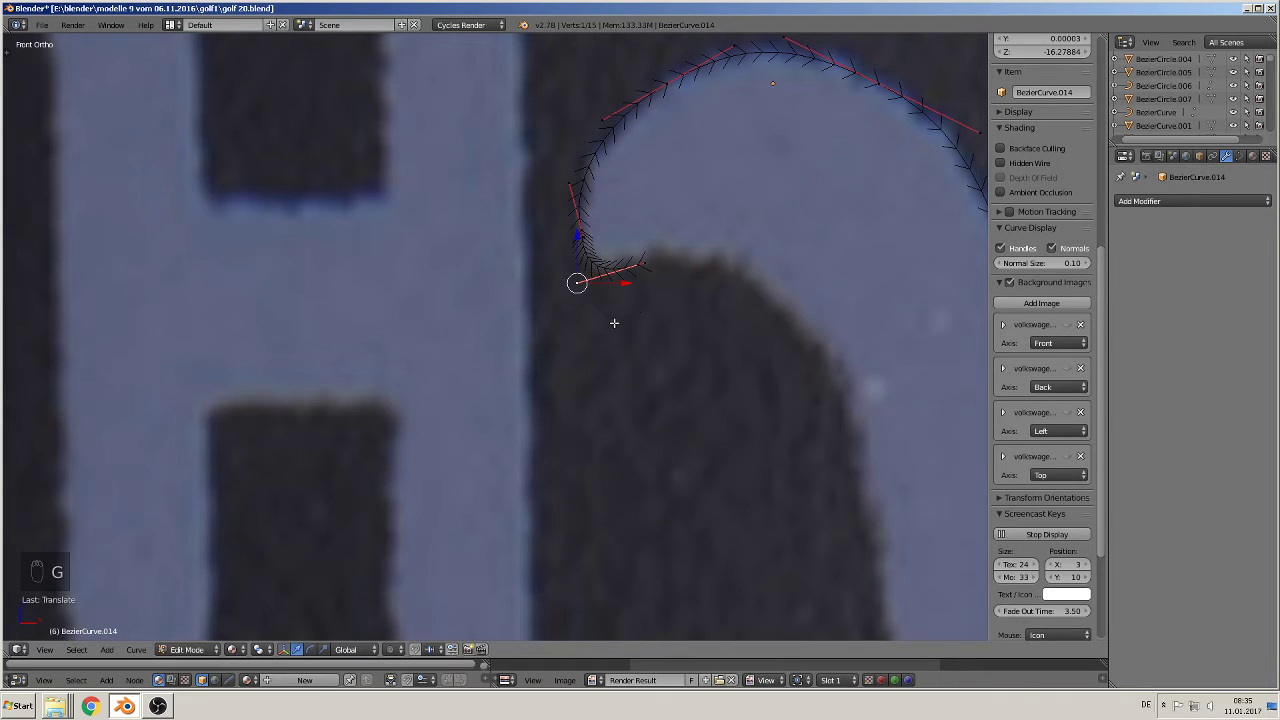
Step: Extrude the curve from the underside point to the neck's inner edge and move the new point's handle up to follow the concave underside
right_click(638, 264)
scroll(642, 276, down, 3)
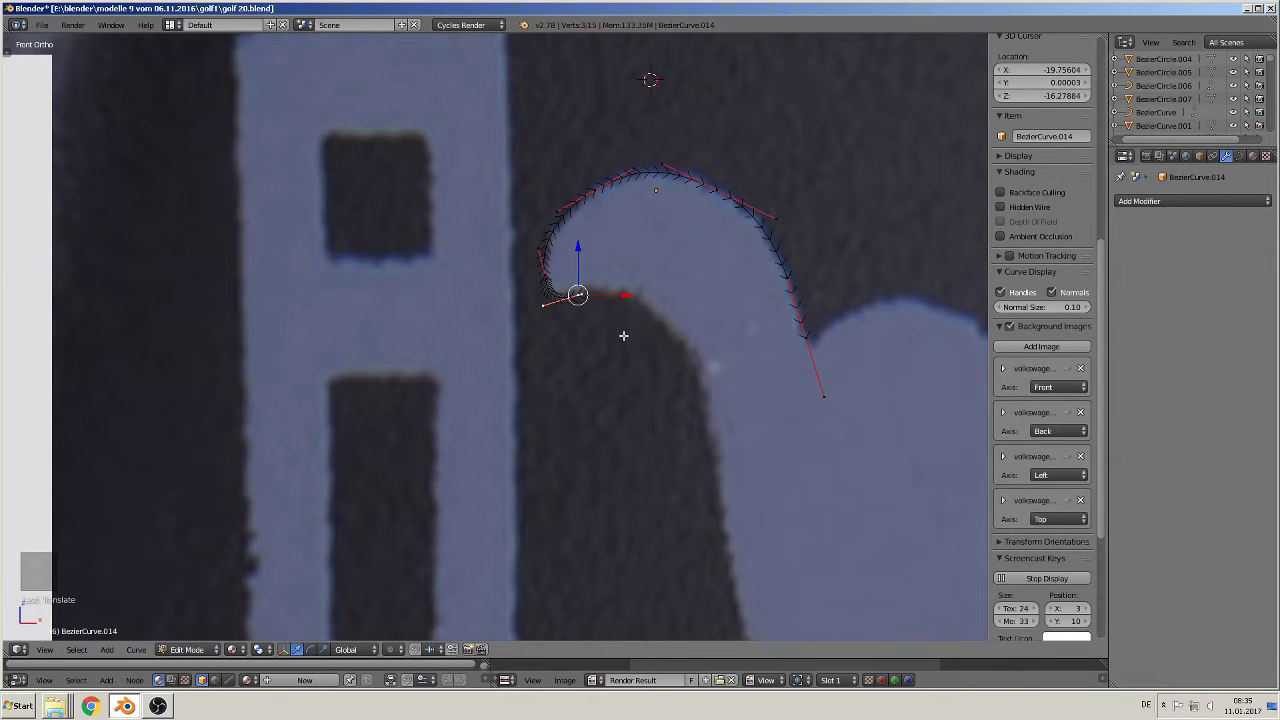
key(e)
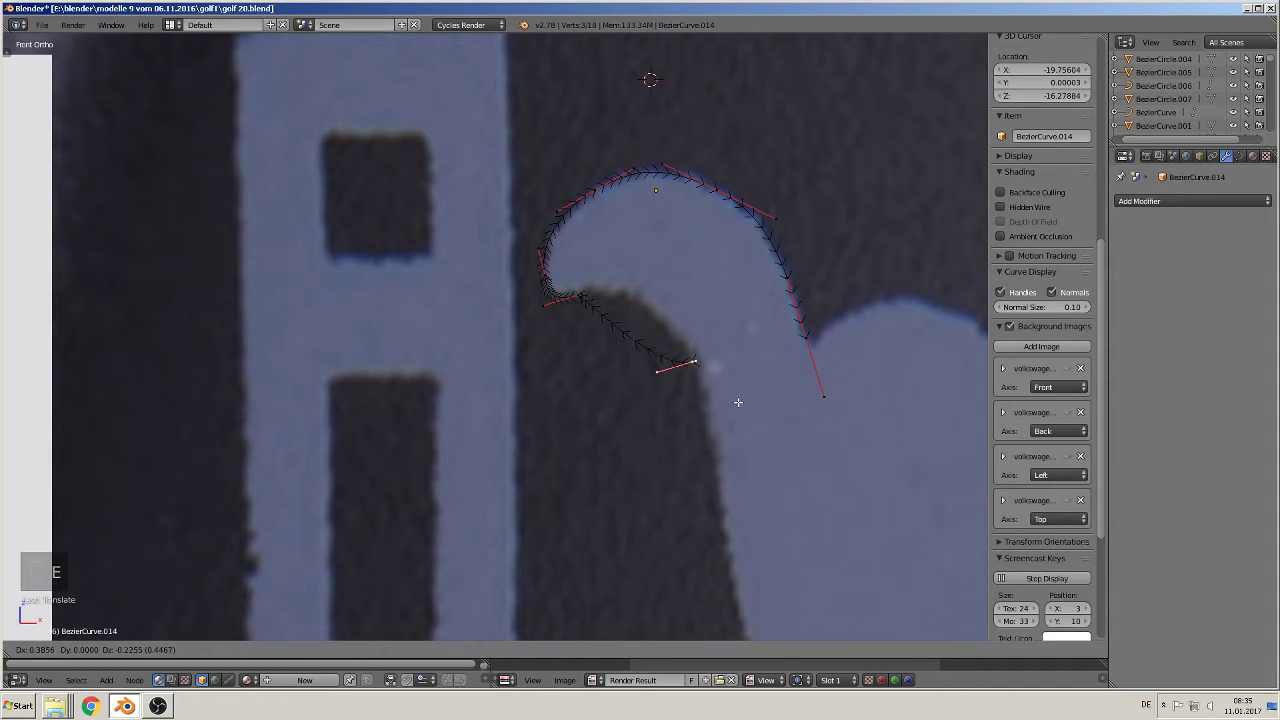
click(714, 394)
right_click(657, 373)
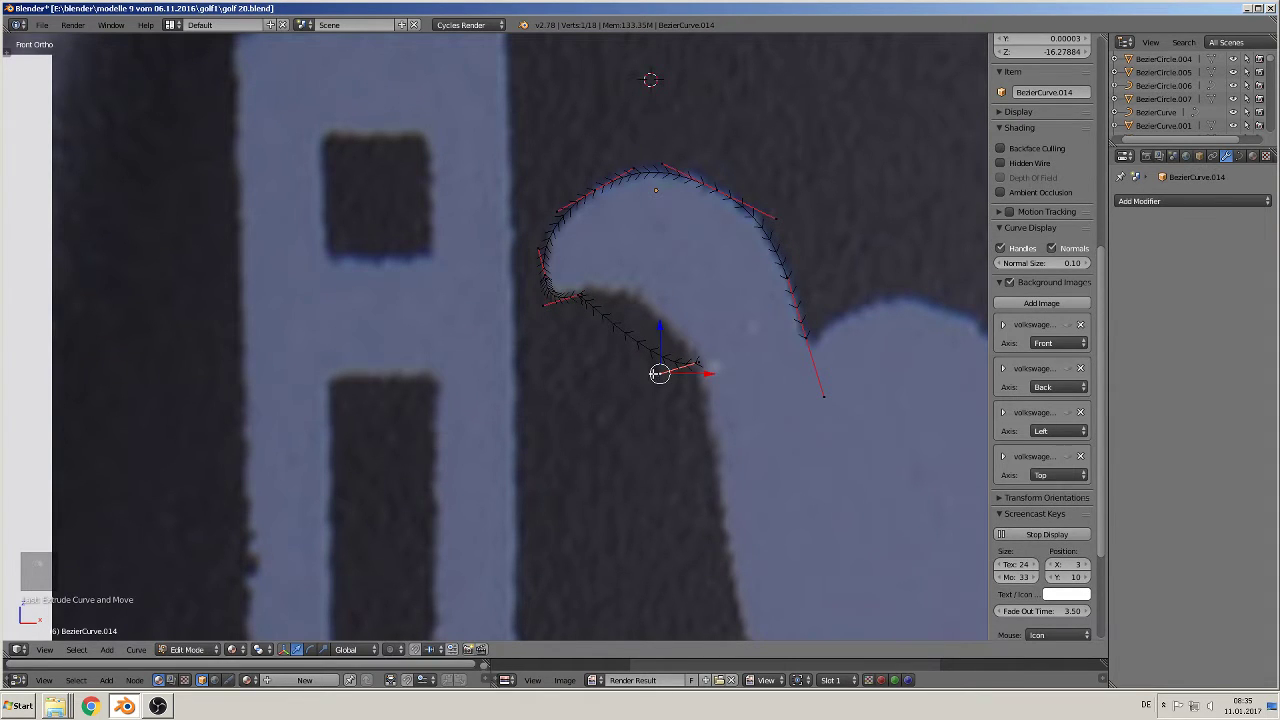
key(g)
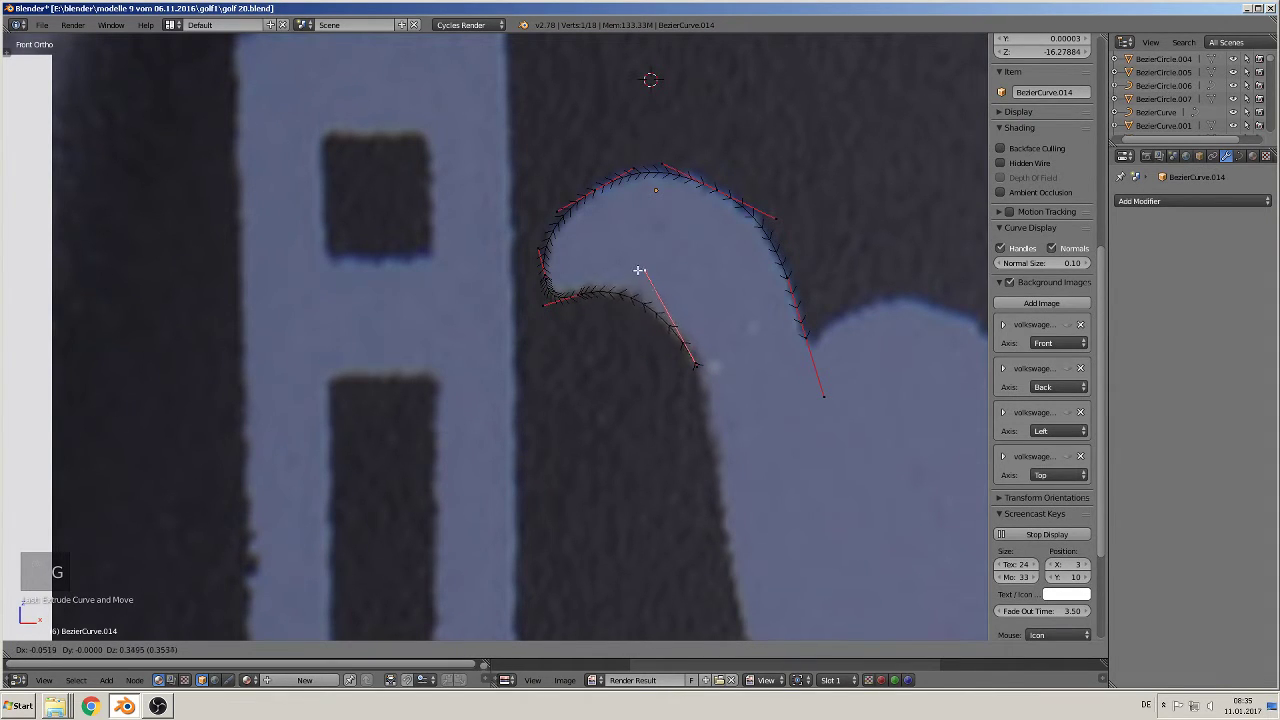
click(639, 270)
key(Tab)
scroll(660, 290, down, 1)
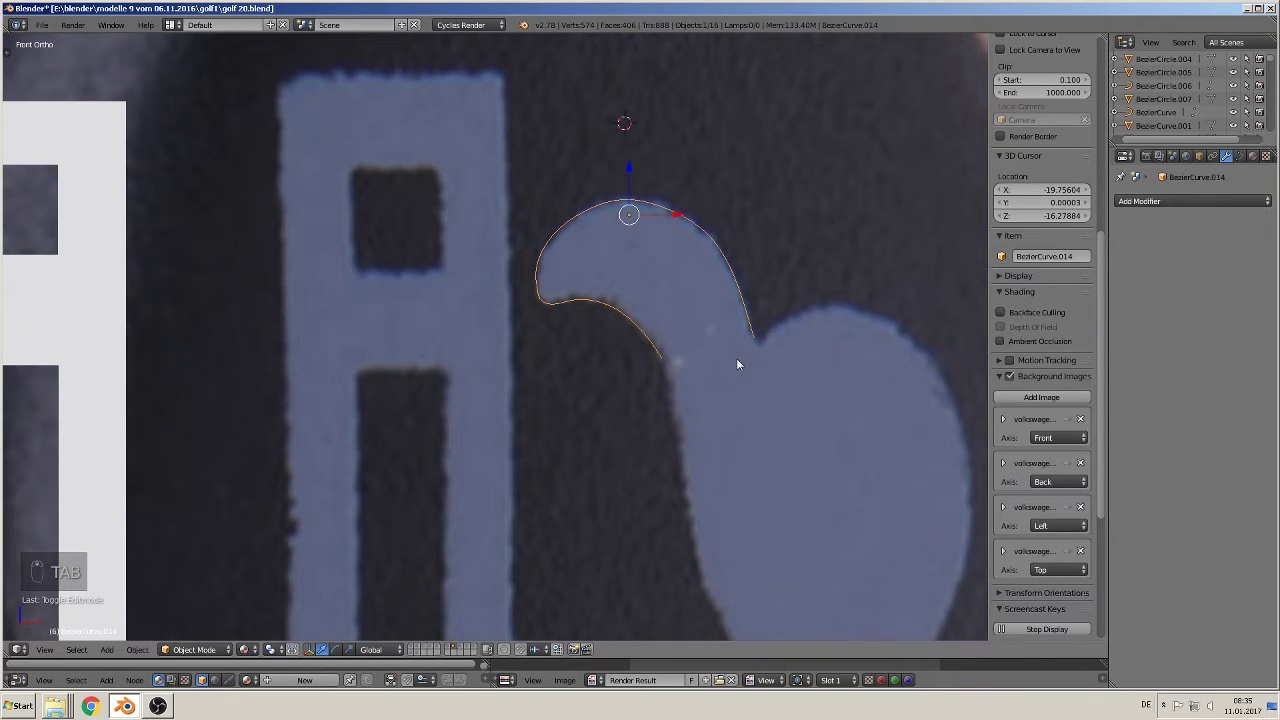
scroll(736, 364, down, 4)
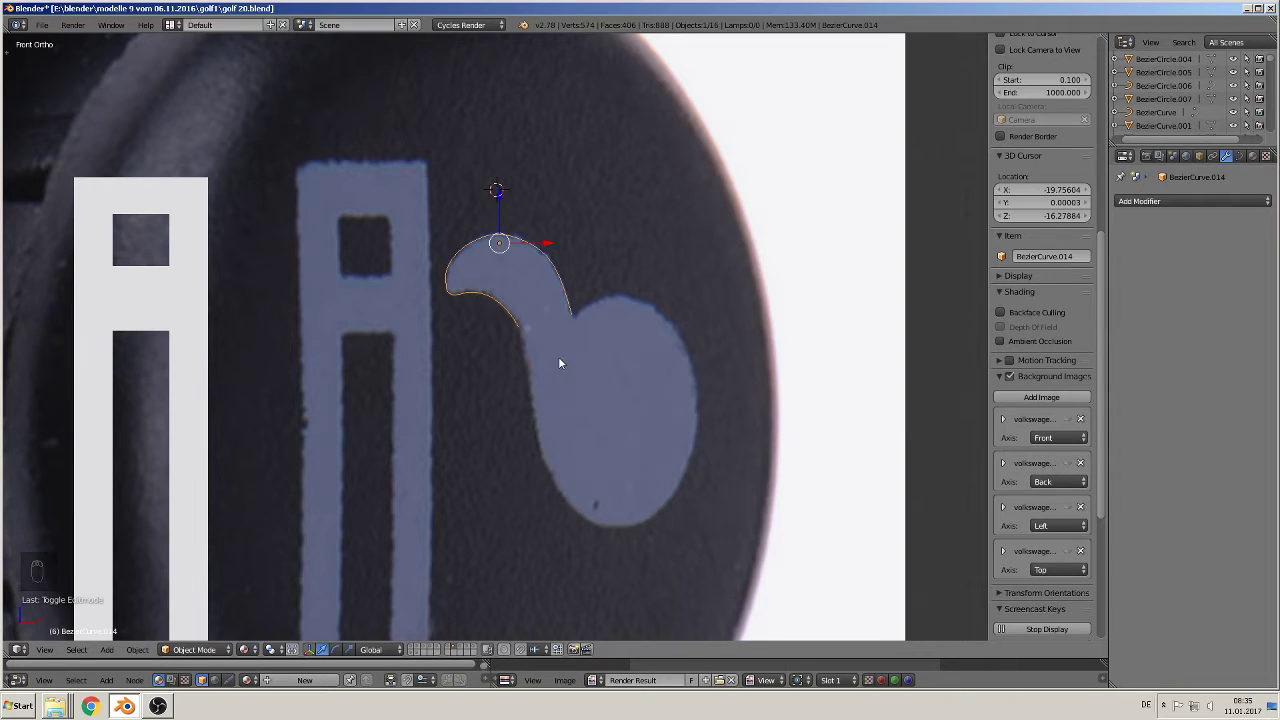
Step: Extrude the curve down the left edge of the smoke shape's neck and align the new point's handle with the outline
key(Tab)
right_click(520, 323)
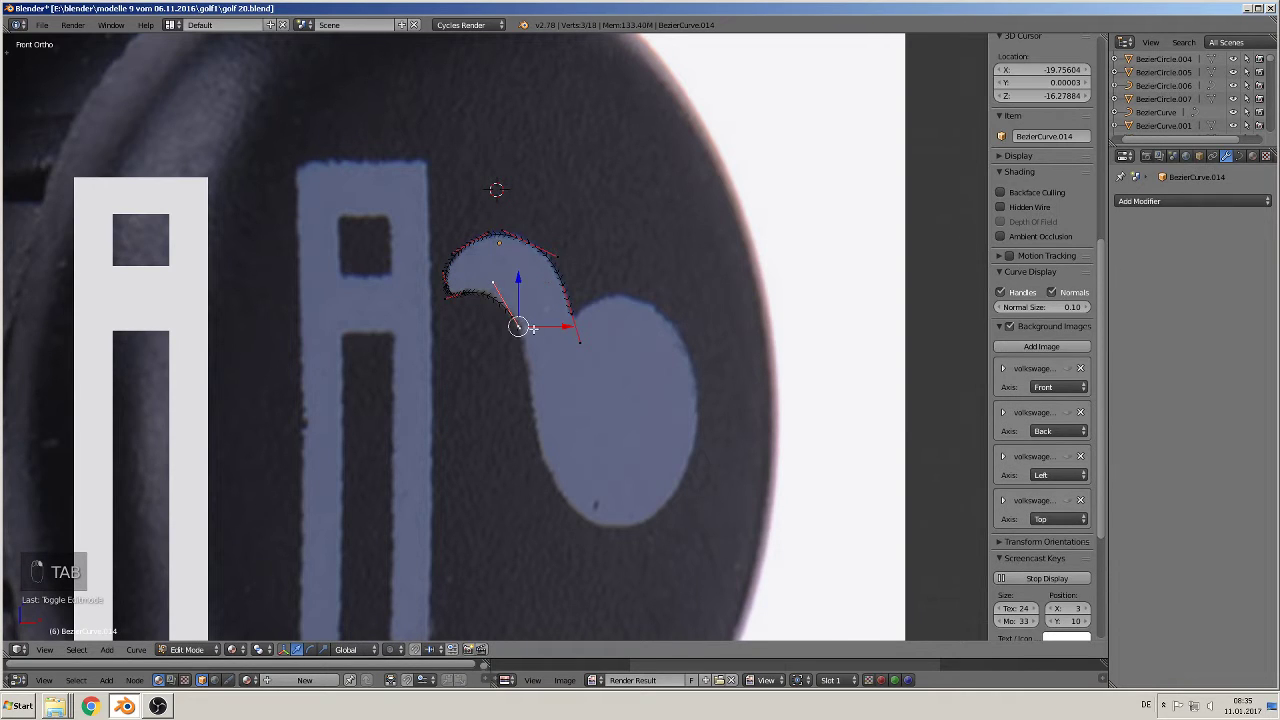
key(e)
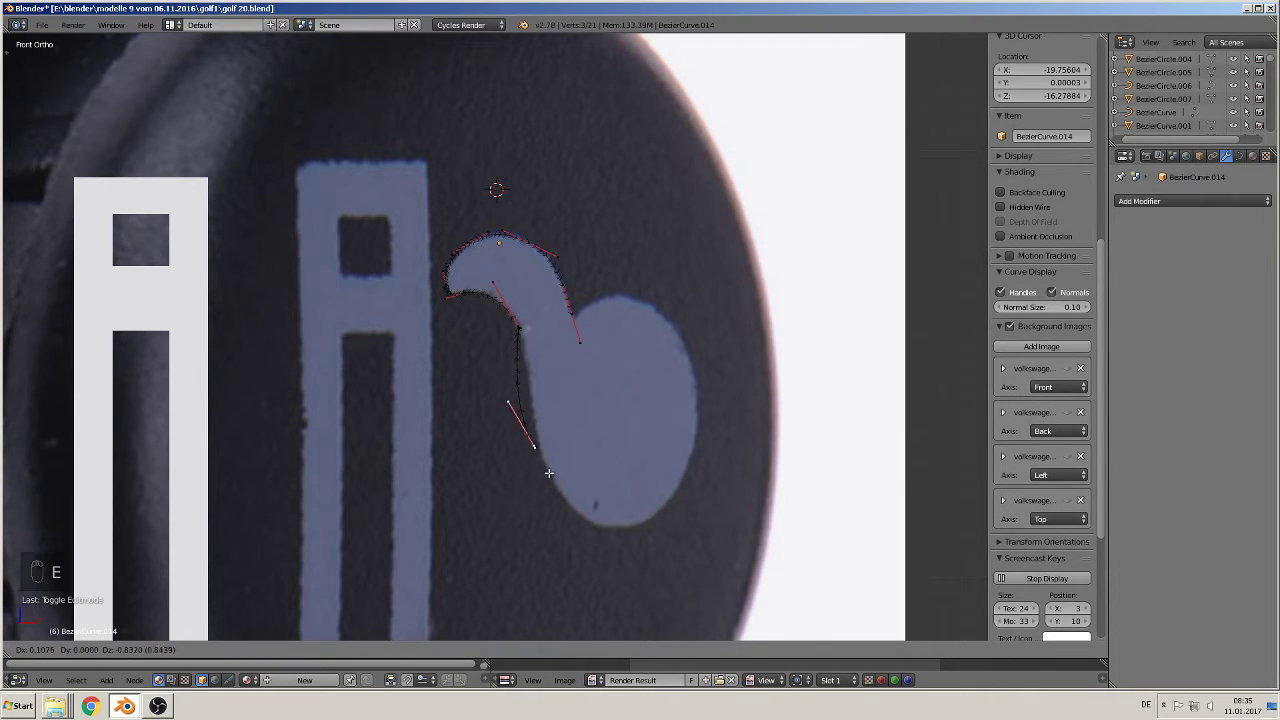
right_click(549, 434)
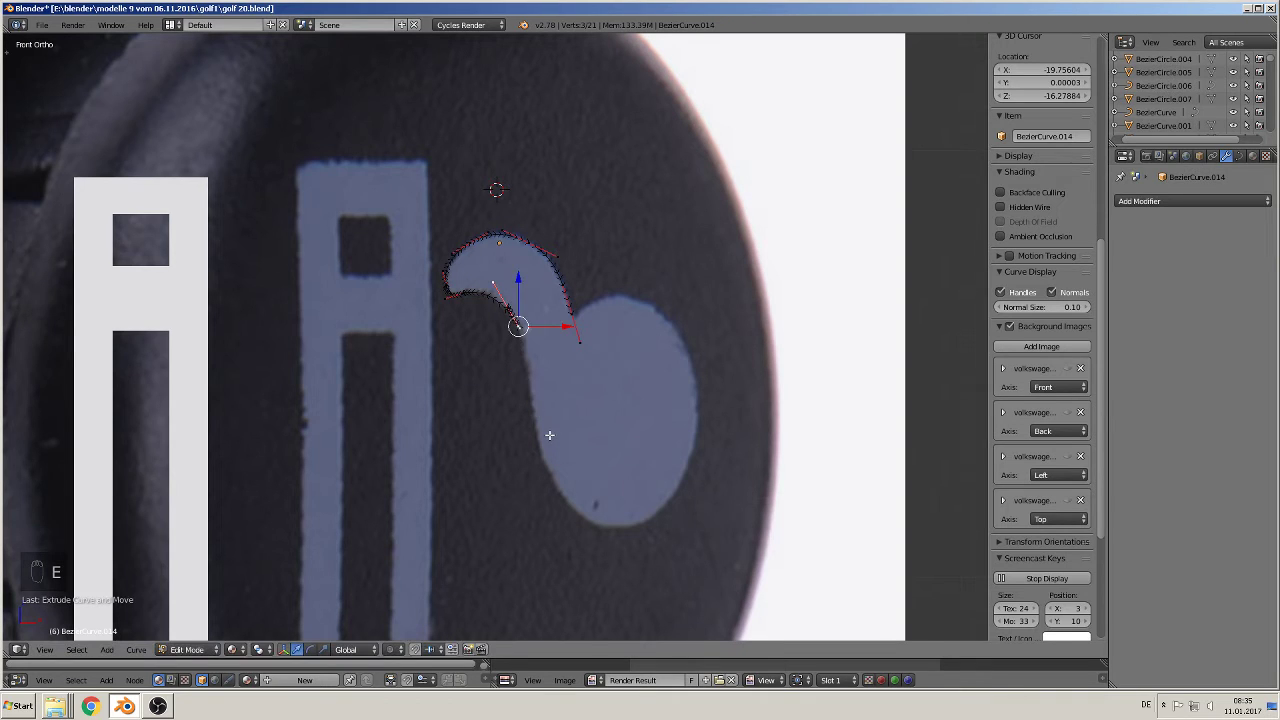
click(571, 516)
scroll(568, 502, up, 3)
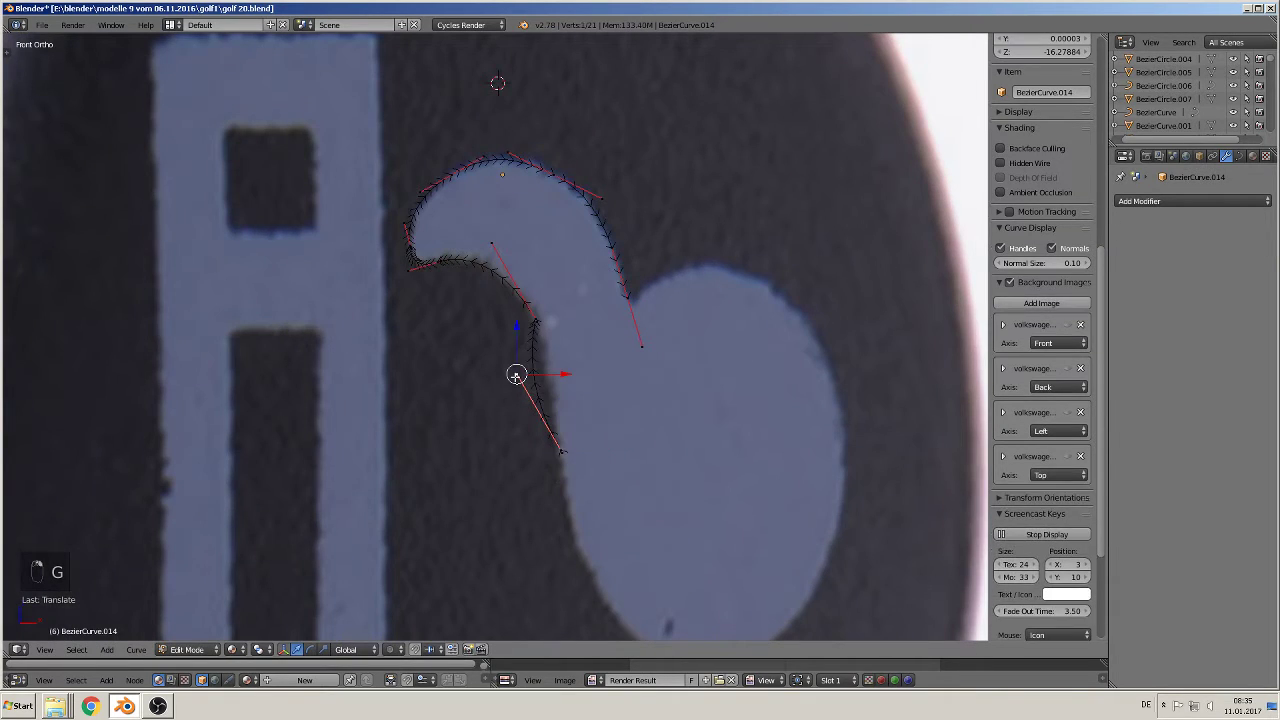
key(g)
click(555, 381)
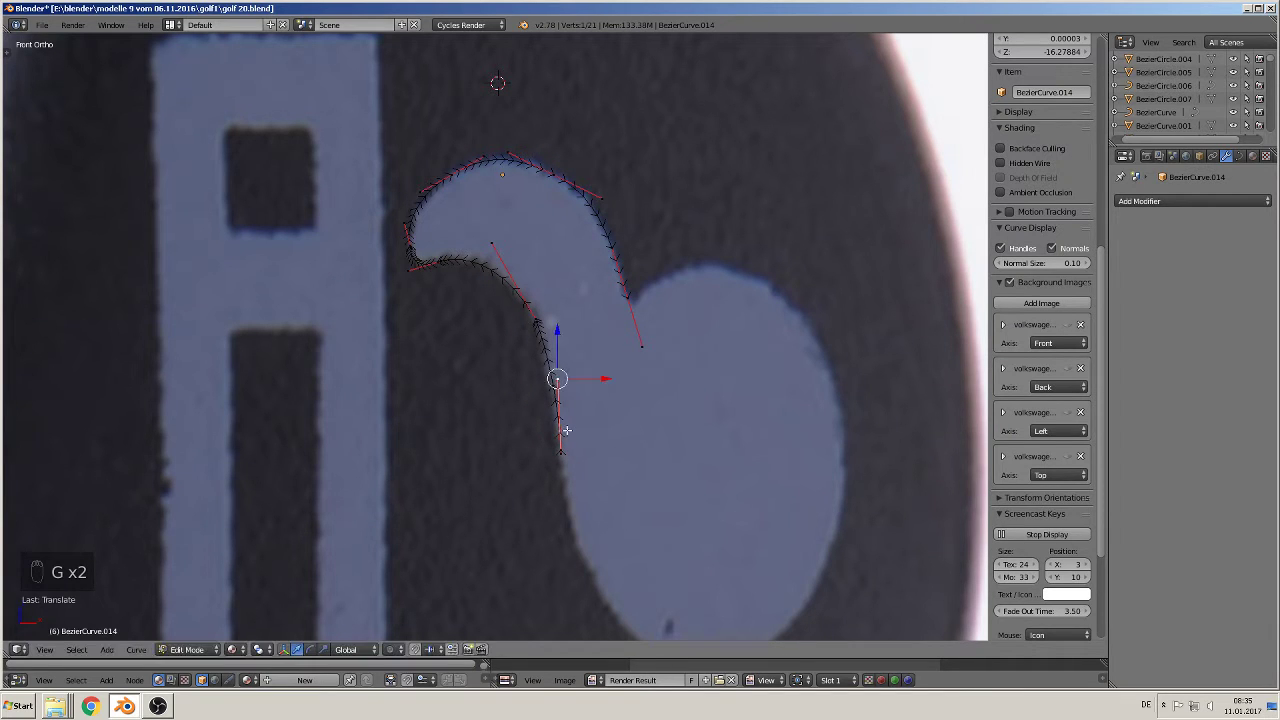
Step: Extrude the curve to the lowest point of the smoke shape and pull its handle out to the left to round the lower-left side
right_click(562, 447)
shift+middle_drag(614, 496, 390, 351)
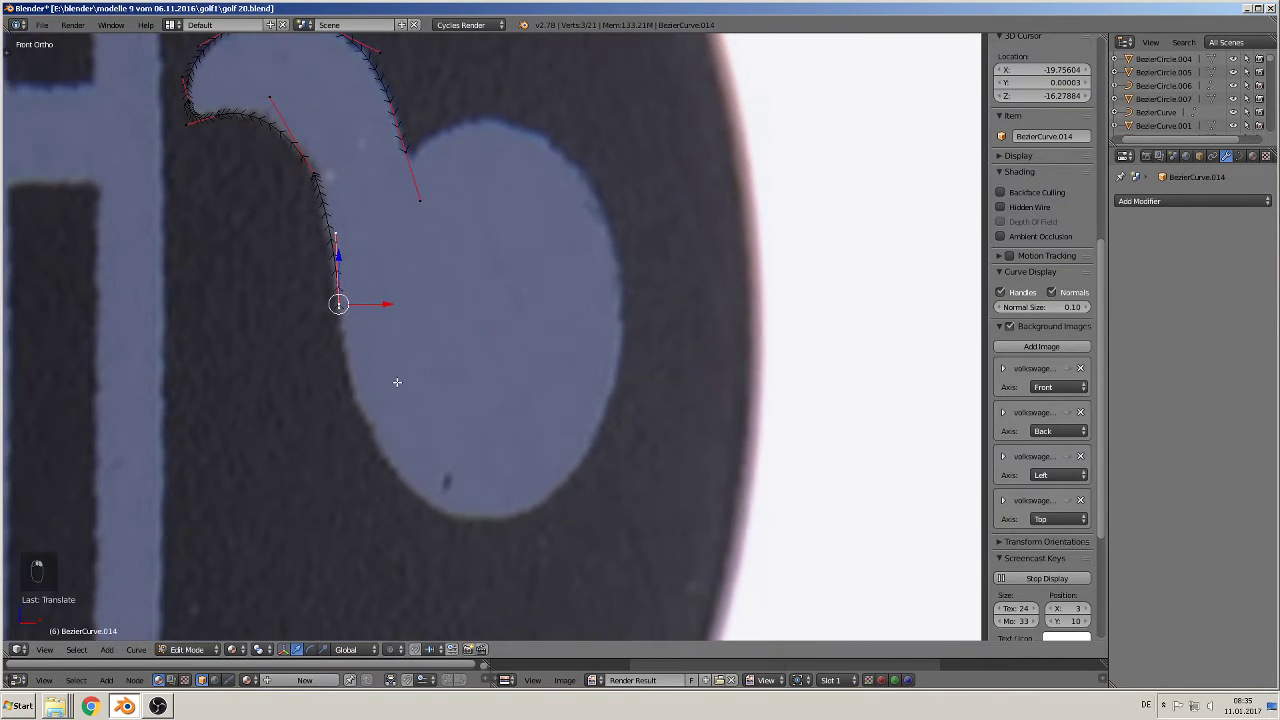
key(e)
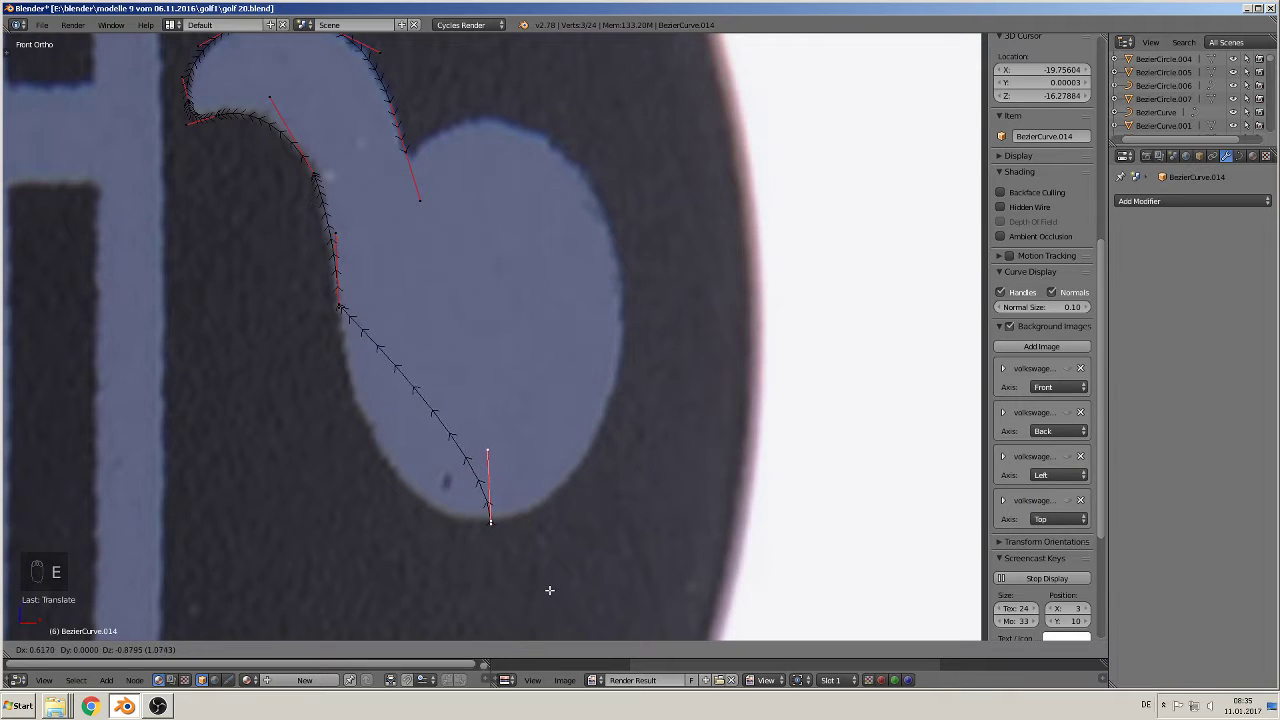
click(549, 590)
right_click(488, 450)
key(g)
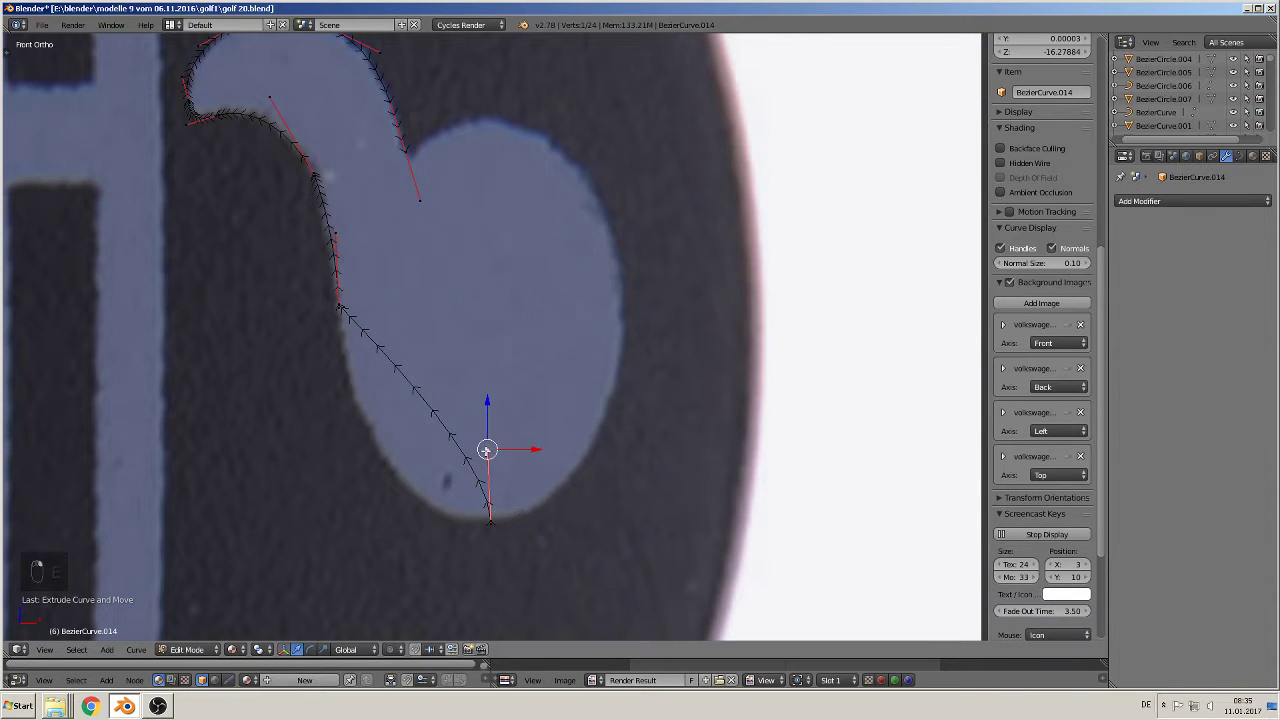
click(324, 483)
Step: Extrude the curve to the smoke shape's rightmost edge and pull the new point's handle straight down to round the lower-right side
right_click(490, 520)
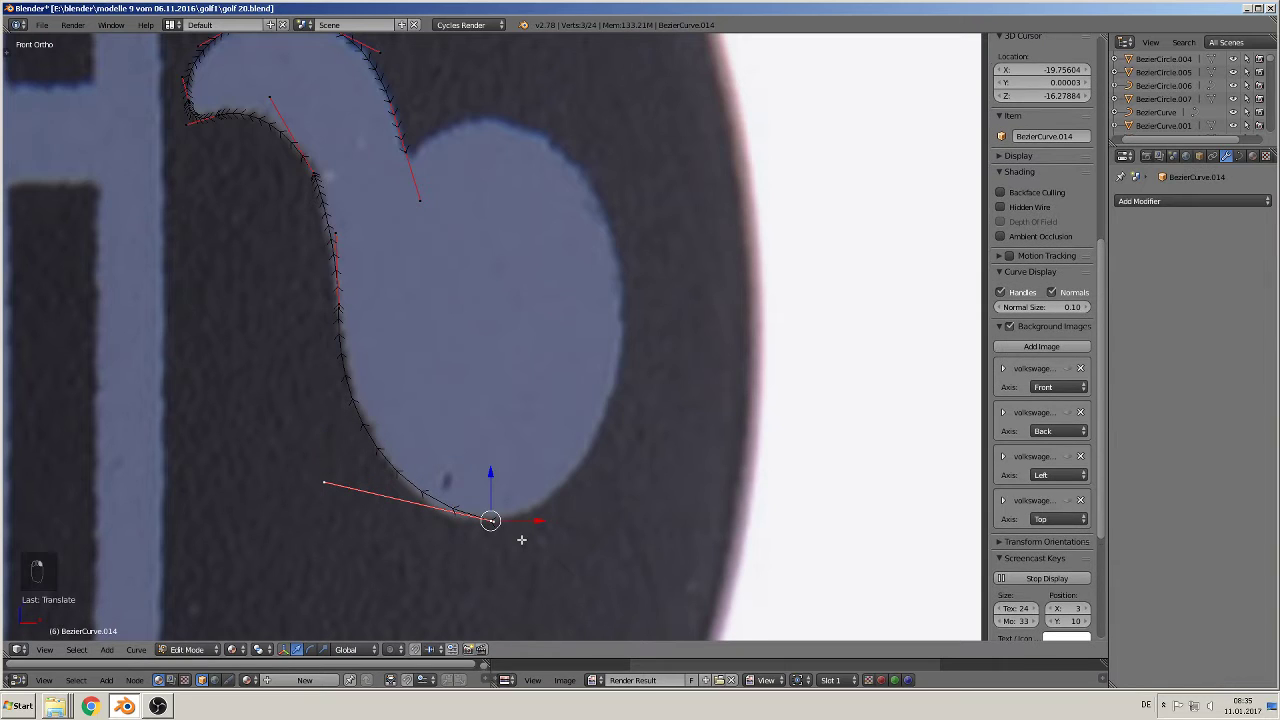
key(e)
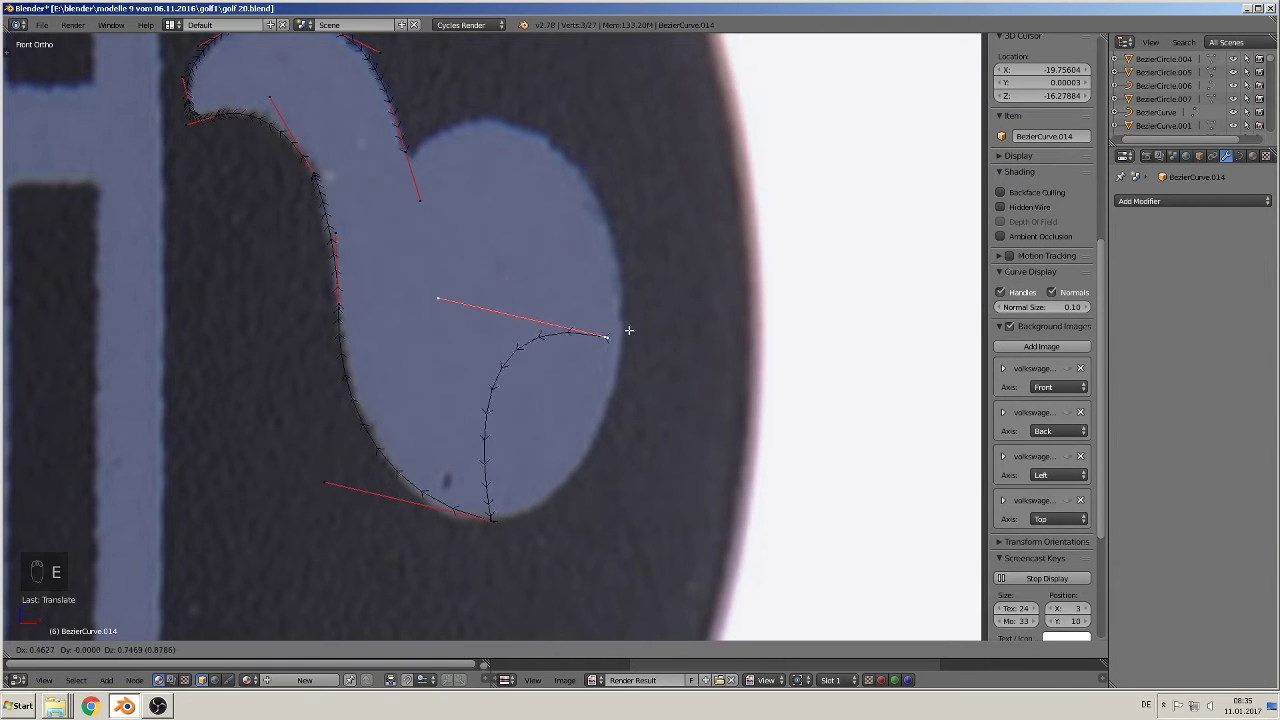
right_click(643, 325)
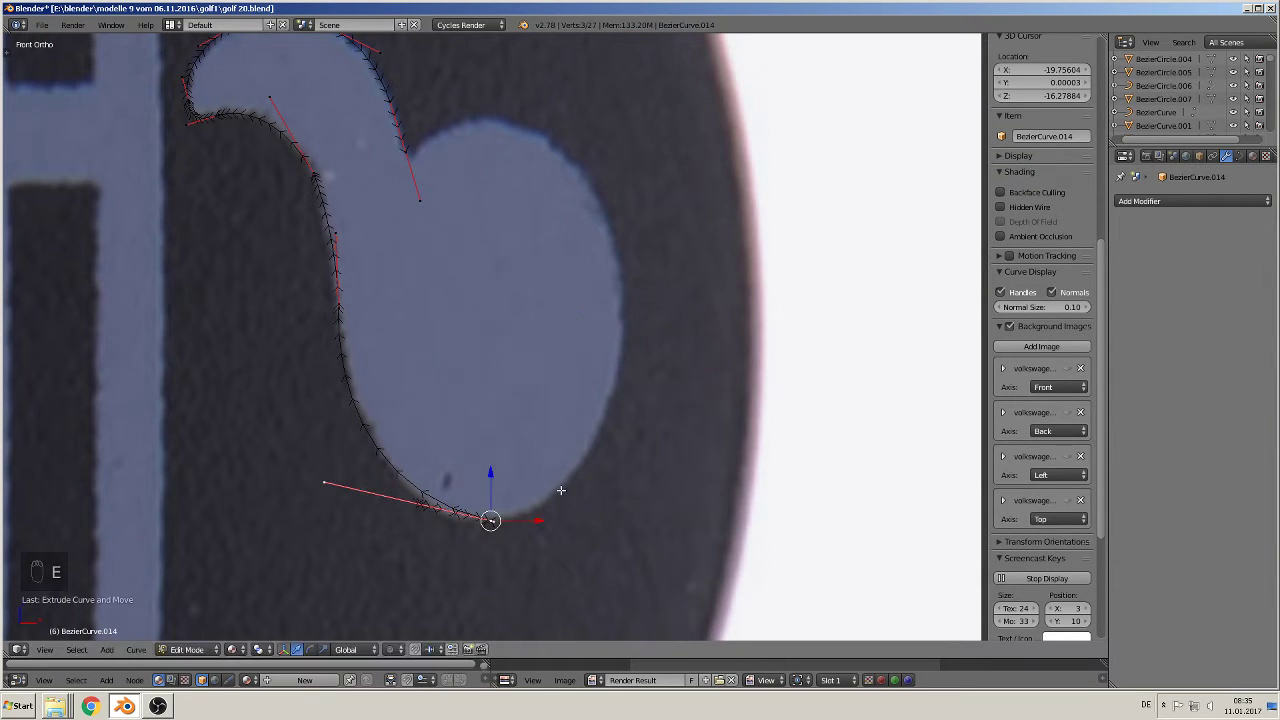
key(g)
click(697, 298)
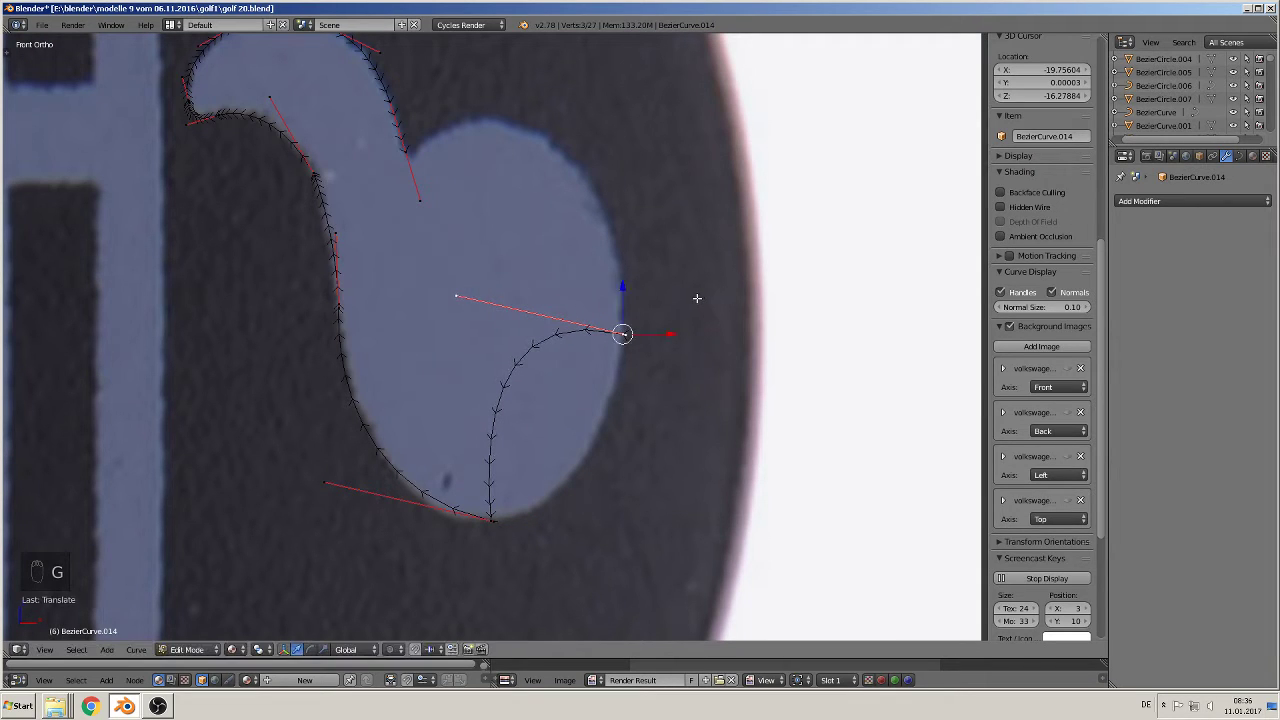
right_click(467, 310)
key(g)
key(g)
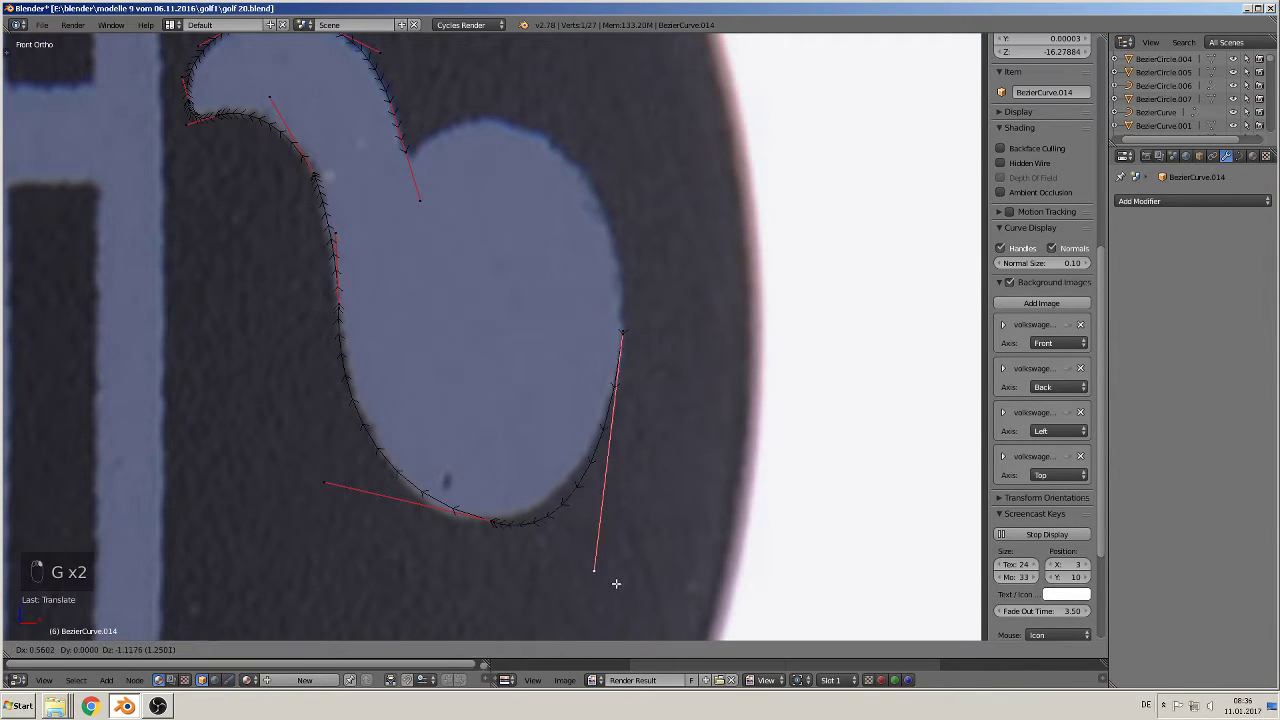
click(633, 511)
Step: Extrude the curve to the upper right of the rounded body and angle the new point's handle outward along the edge
right_click(624, 338)
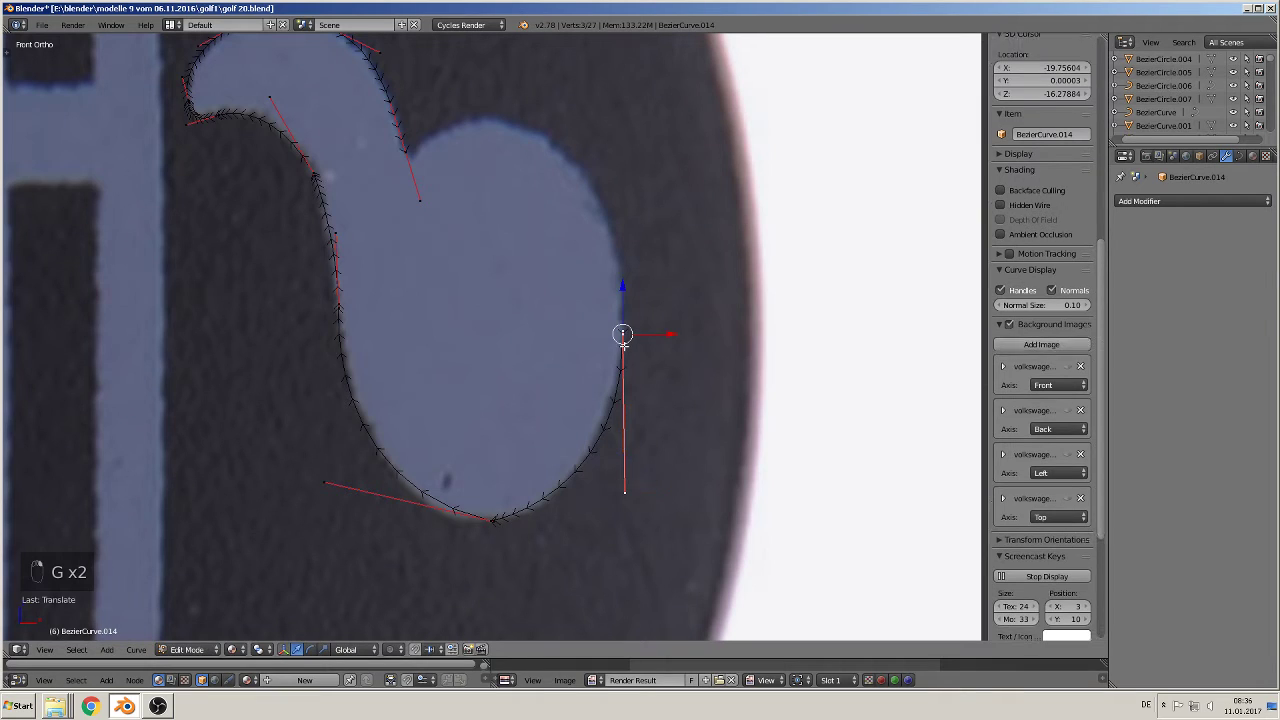
key(e)
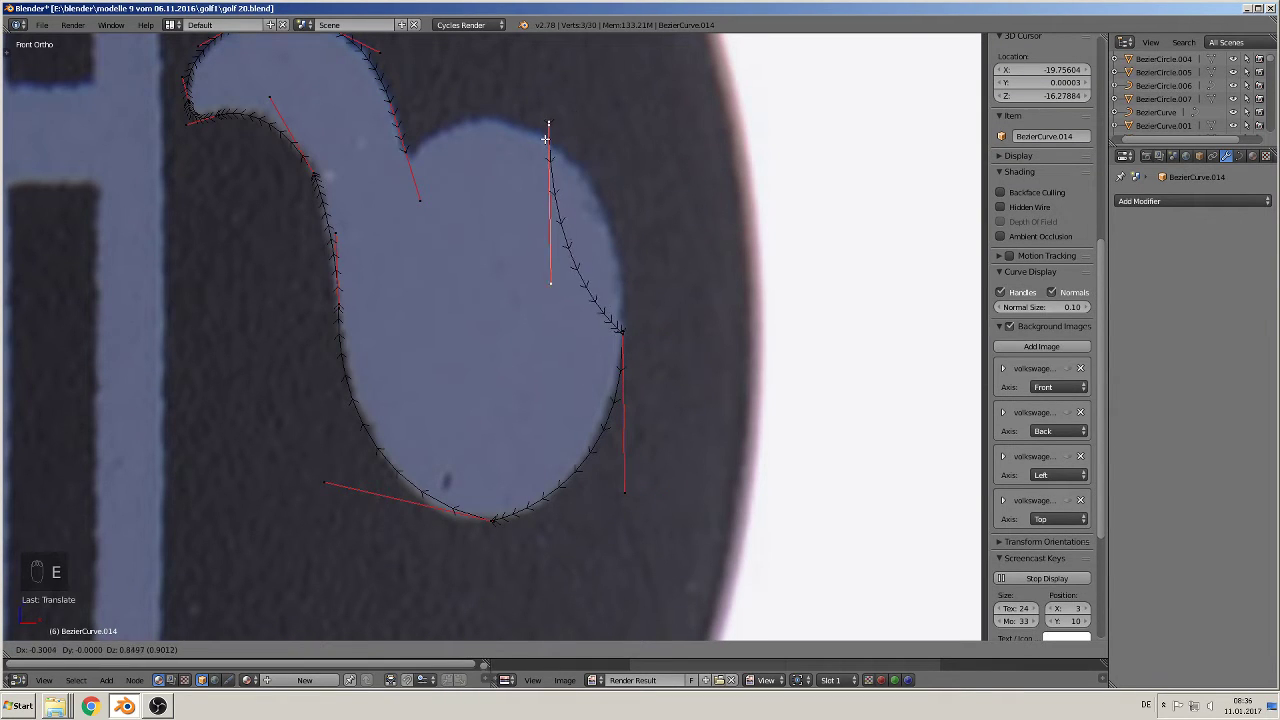
click(541, 126)
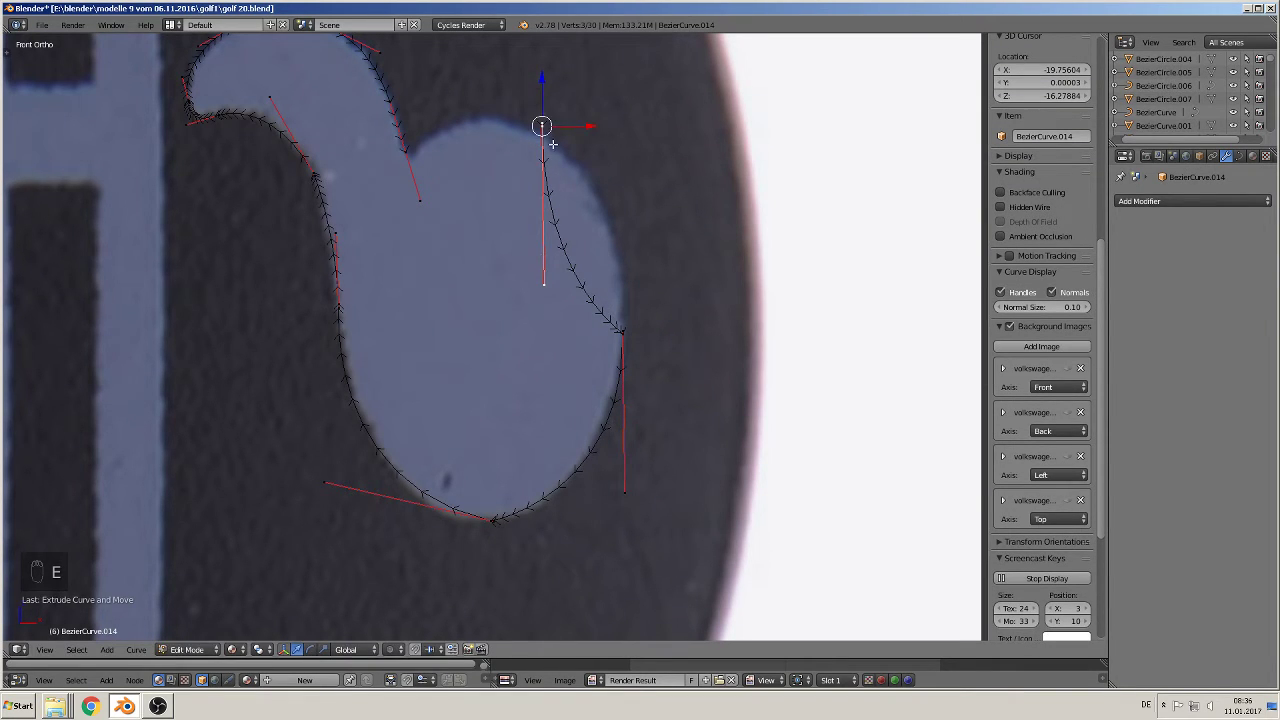
key(g)
click(554, 160)
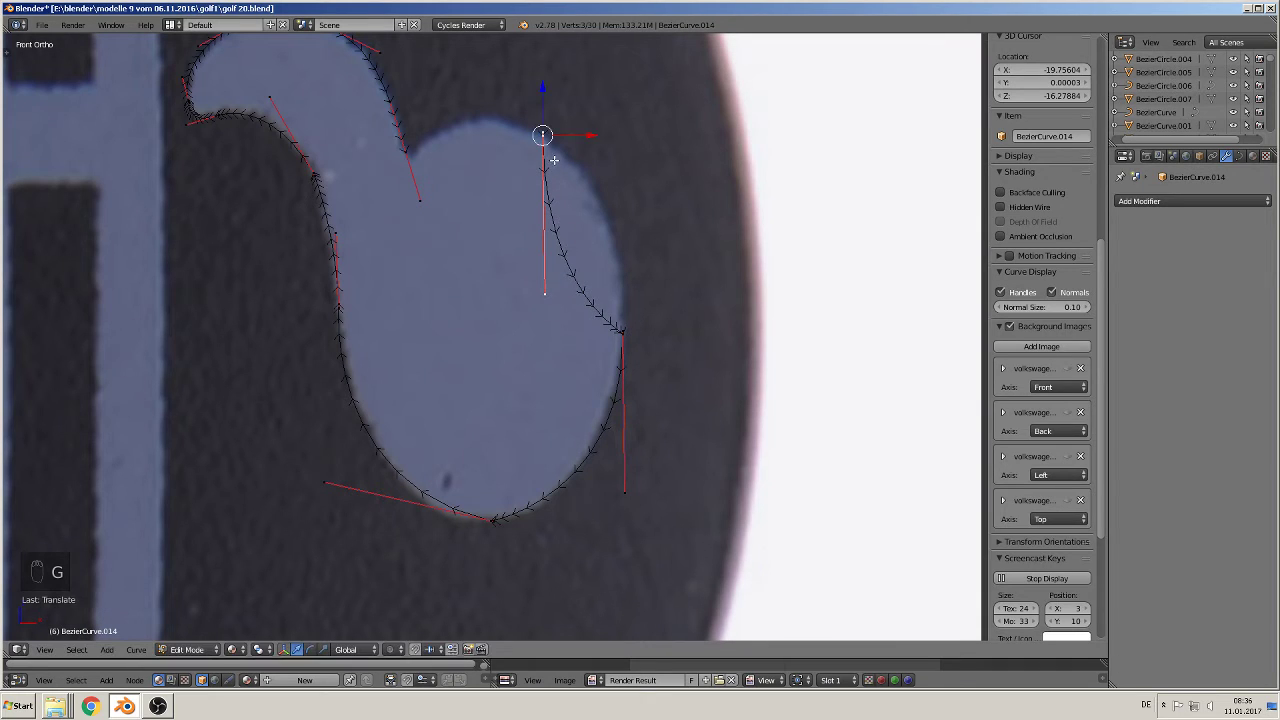
right_click(545, 292)
key(g)
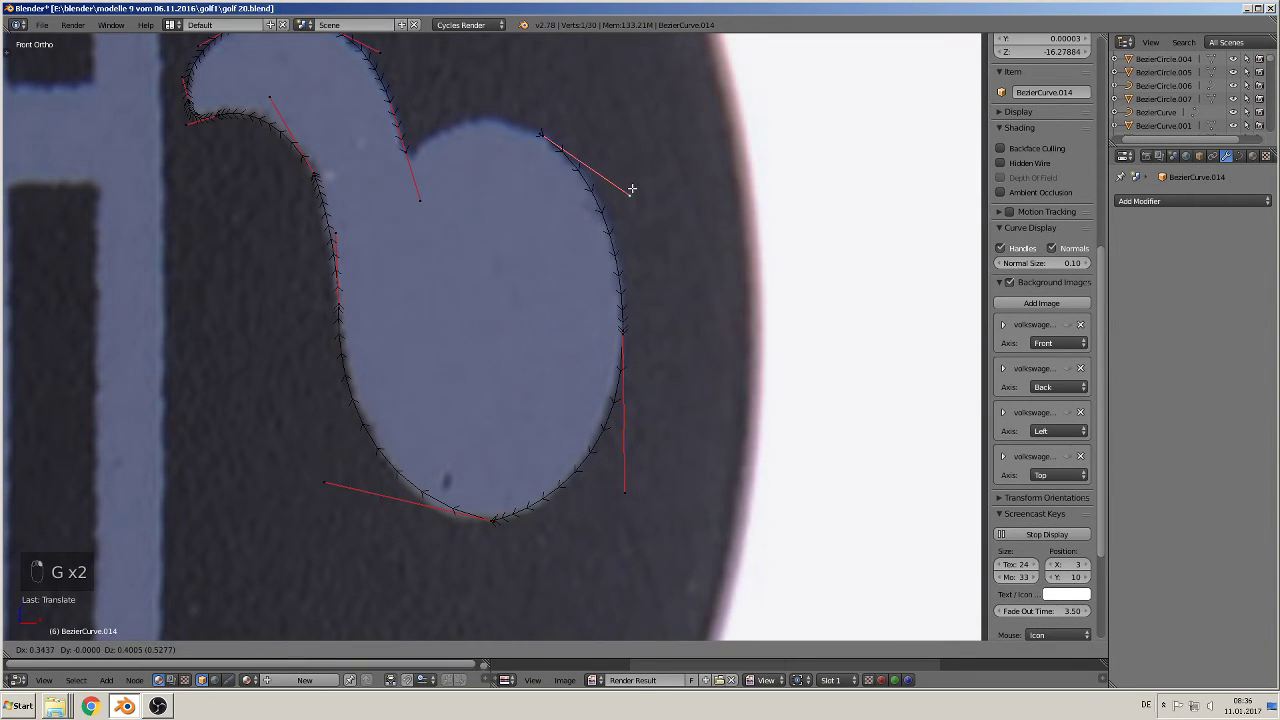
click(629, 193)
Step: Close the smoke outline with a segment to the notch point, adjust both facing handles to the rounded top, and leave Edit Mode
right_click(542, 134)
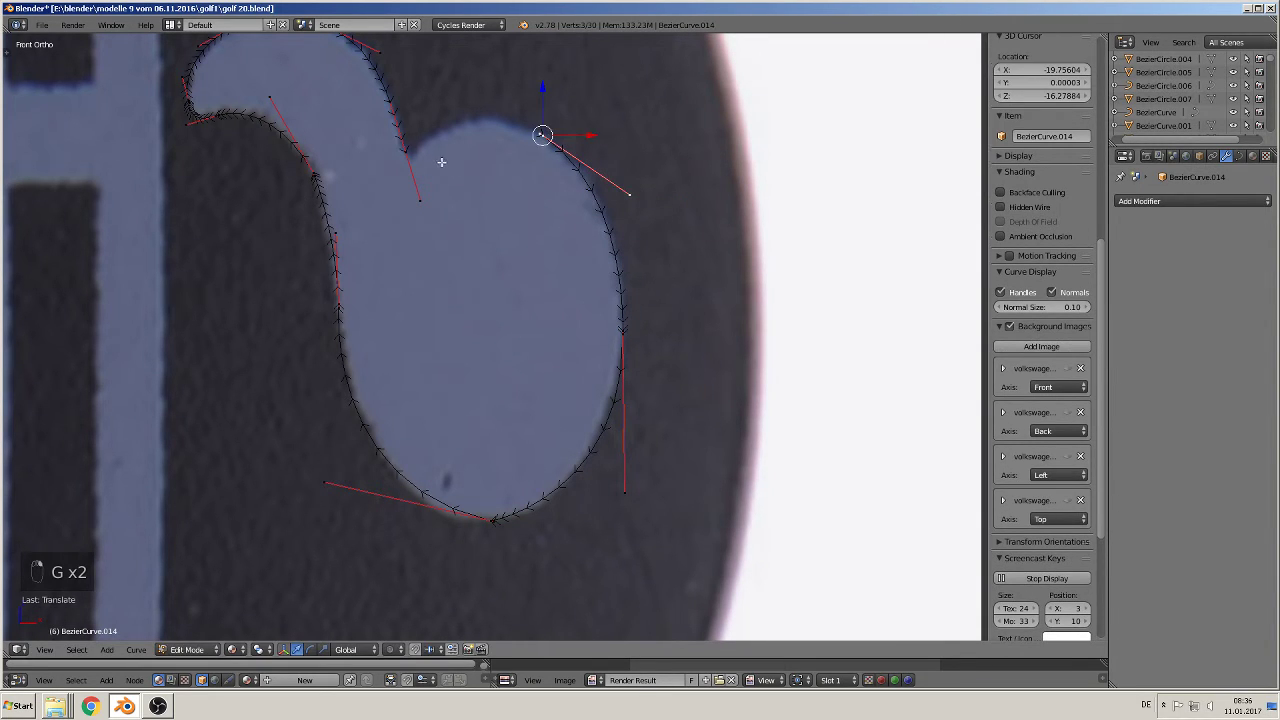
shift+right_click(404, 149)
key(f)
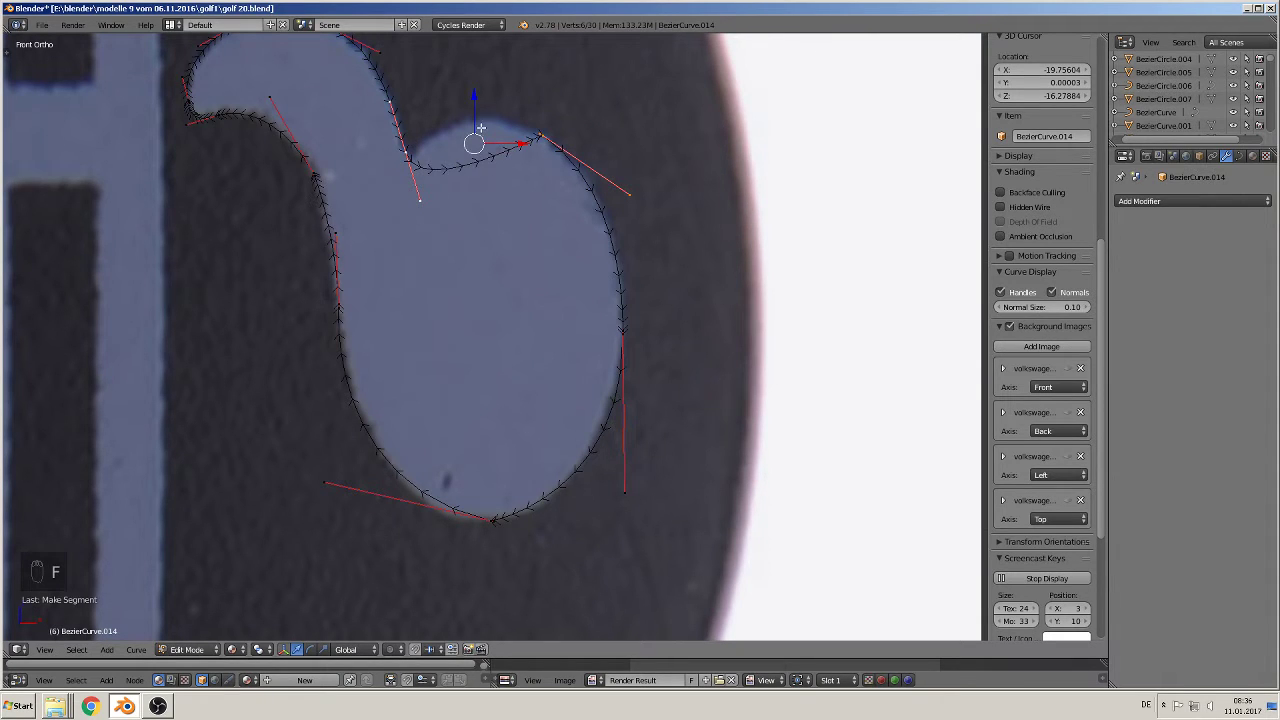
right_click(421, 201)
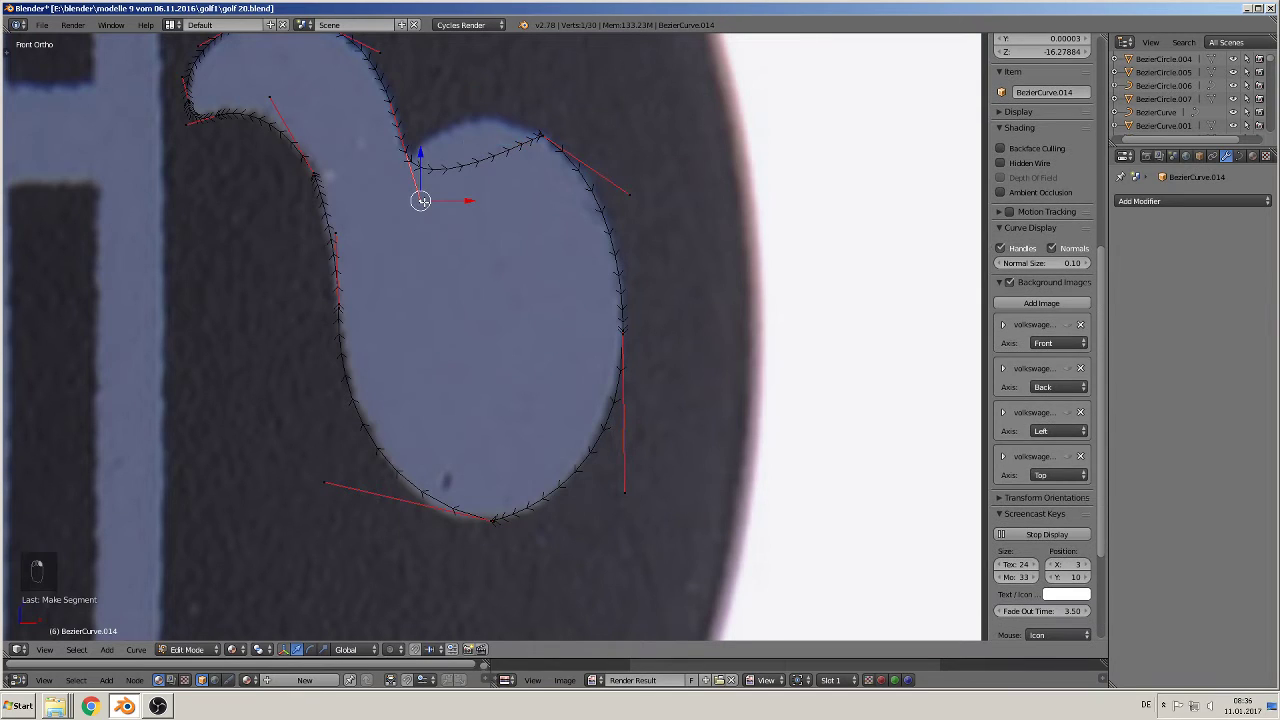
key(g)
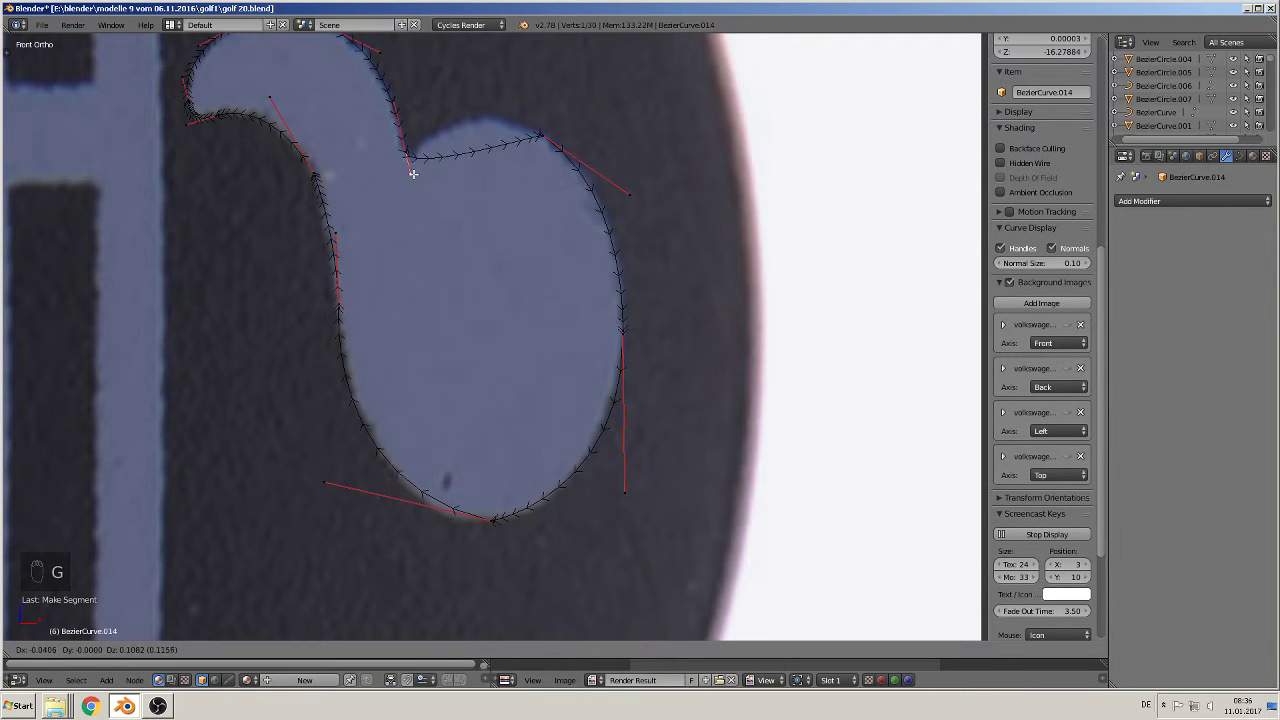
click(409, 159)
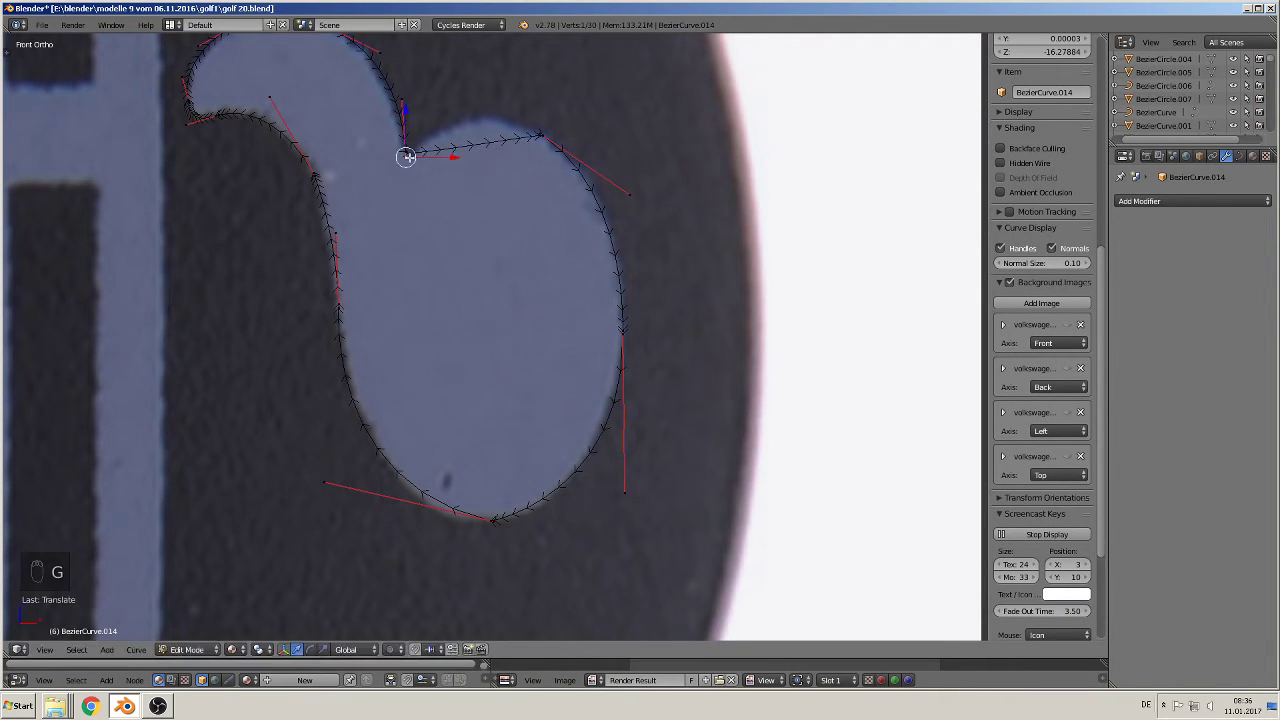
right_click(531, 127)
key(g)
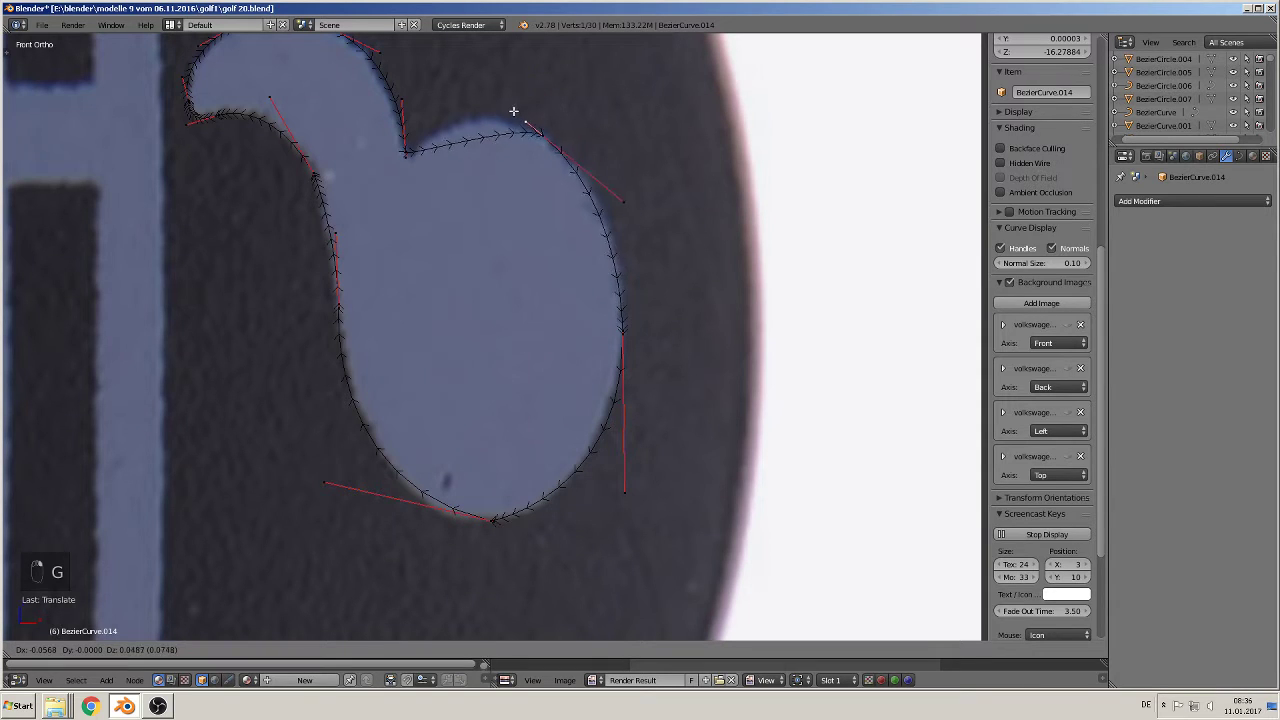
click(461, 74)
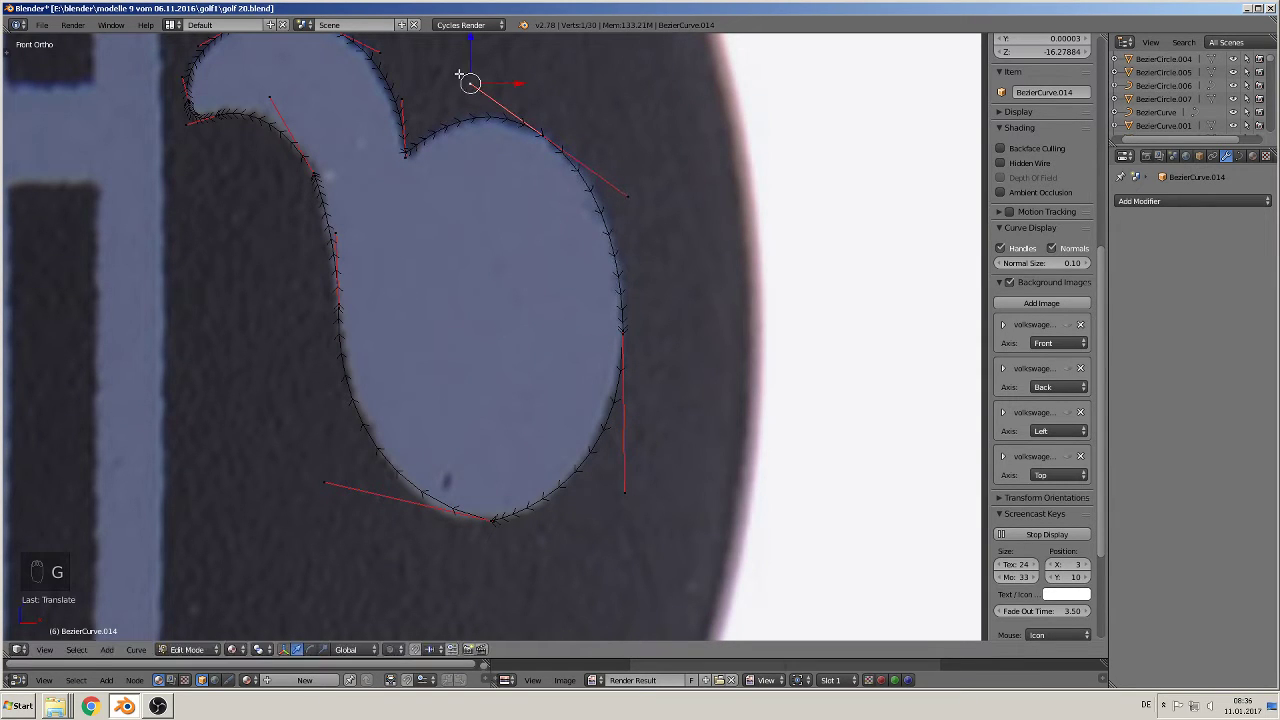
key(Tab)
scroll(678, 328, down, 3)
right_drag(666, 349, 683, 377)
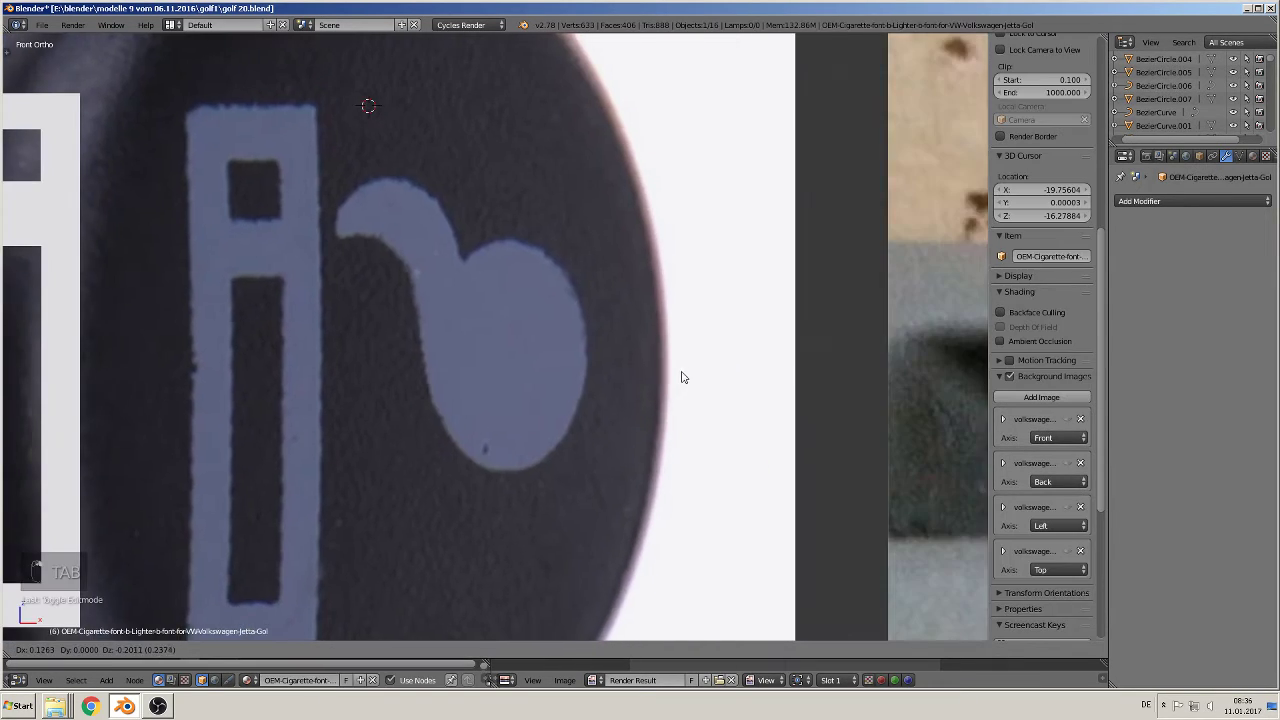
right_click(670, 362)
scroll(670, 365, down, 3)
key(Tab)
key(Tab)
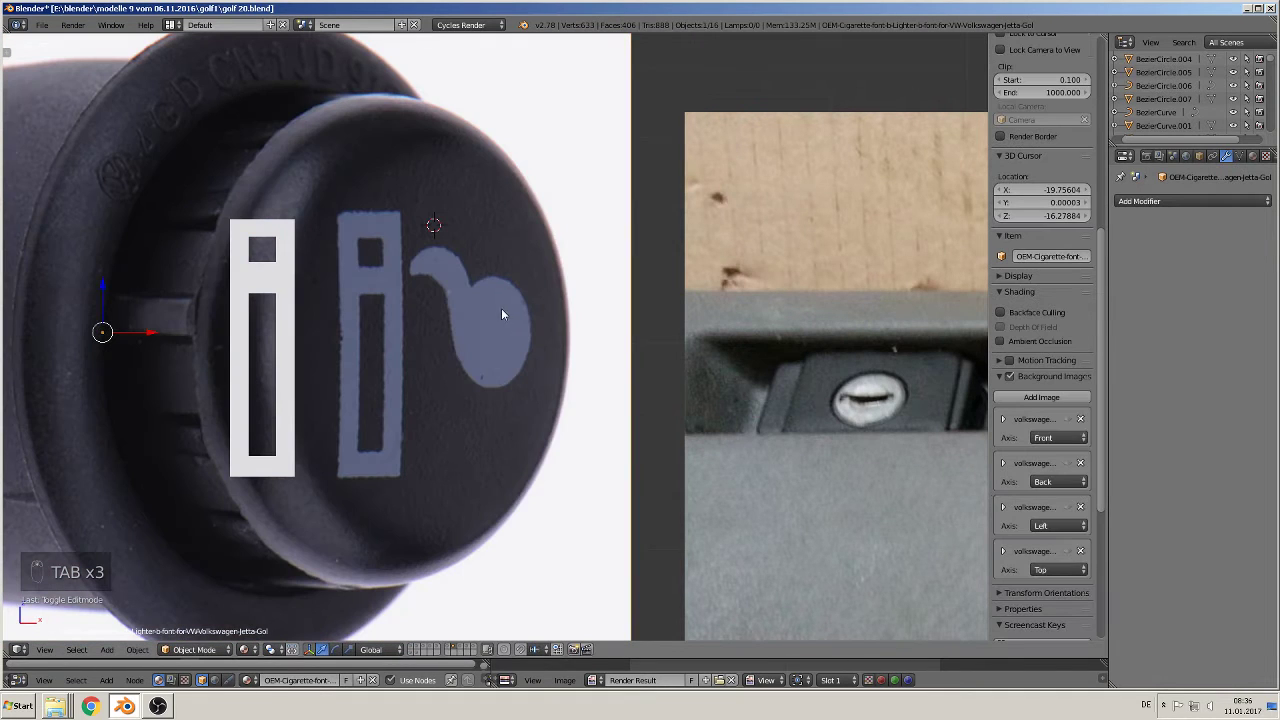
Step: Move the smoke-shaped curve along the Y axis to the front of the reference photo and return to the front view
middle_drag(484, 281, 403, 368)
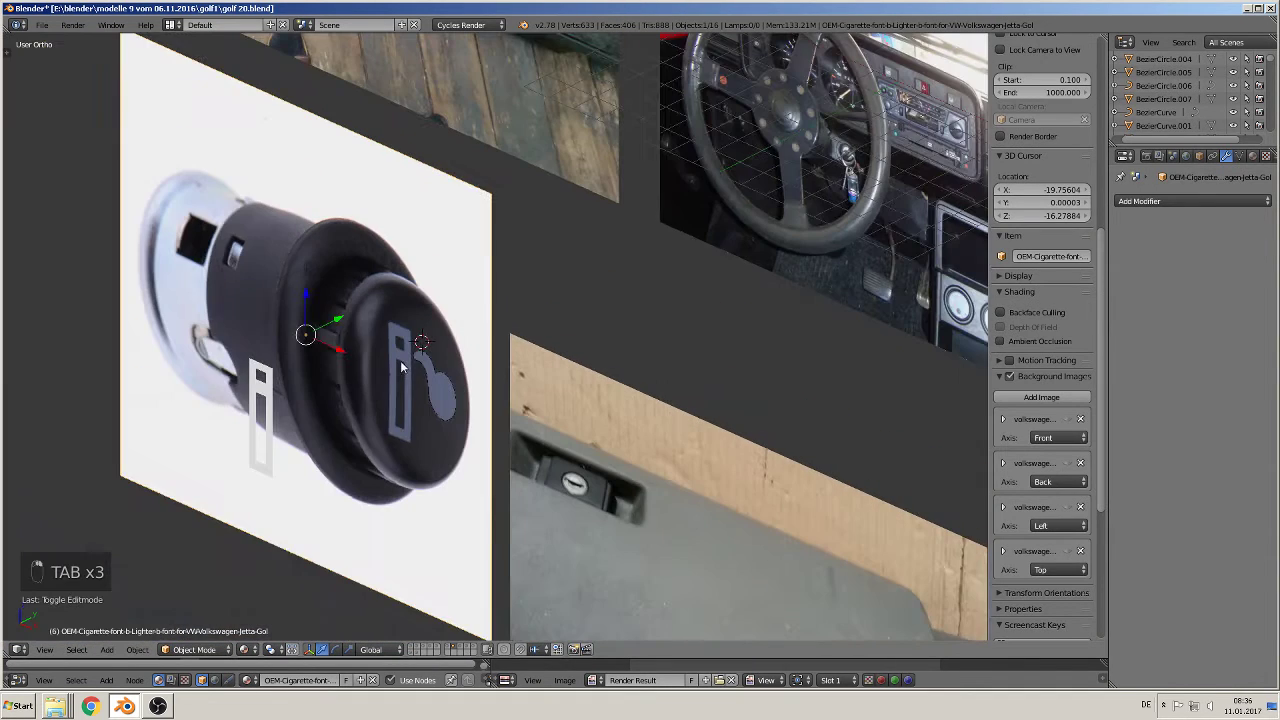
right_click(431, 380)
drag(449, 342, 323, 400)
key(KP_1)
scroll(394, 386, up, 3)
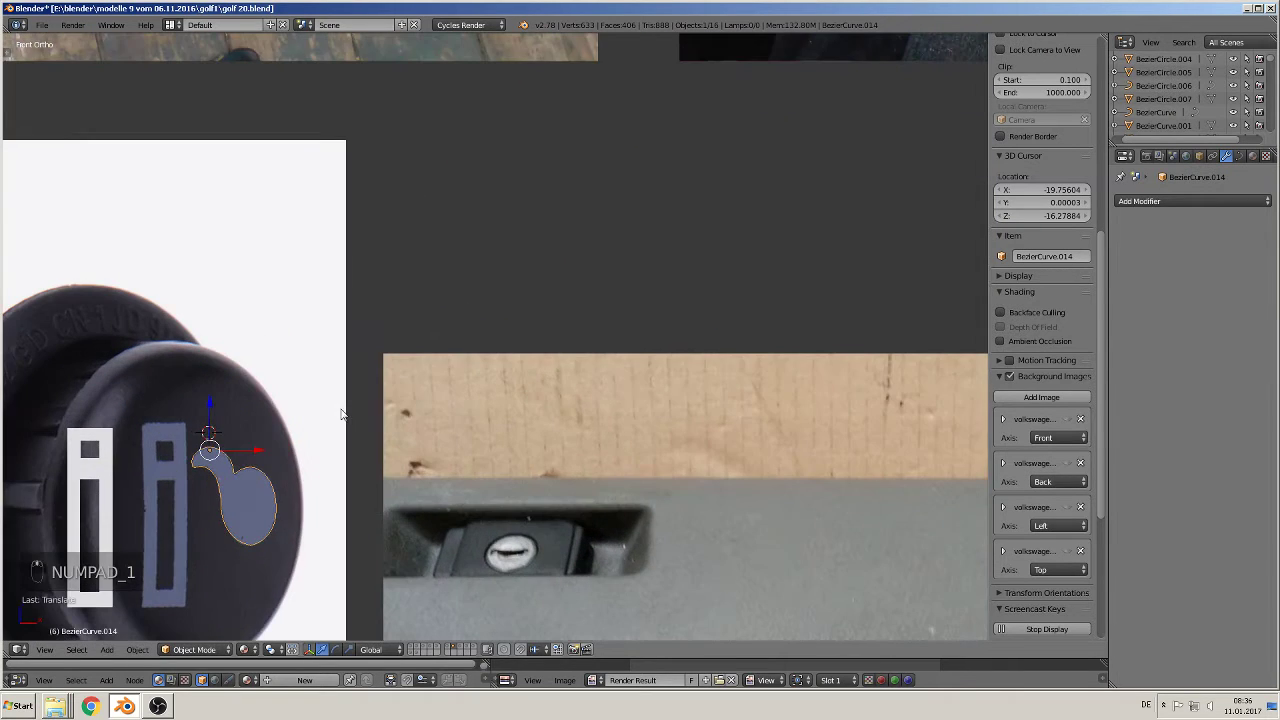
Step: Duplicate the smoke-shaped curve and place the copy in the empty area above the glovebox reference photo
scroll(428, 351, up, 3)
key(Tab)
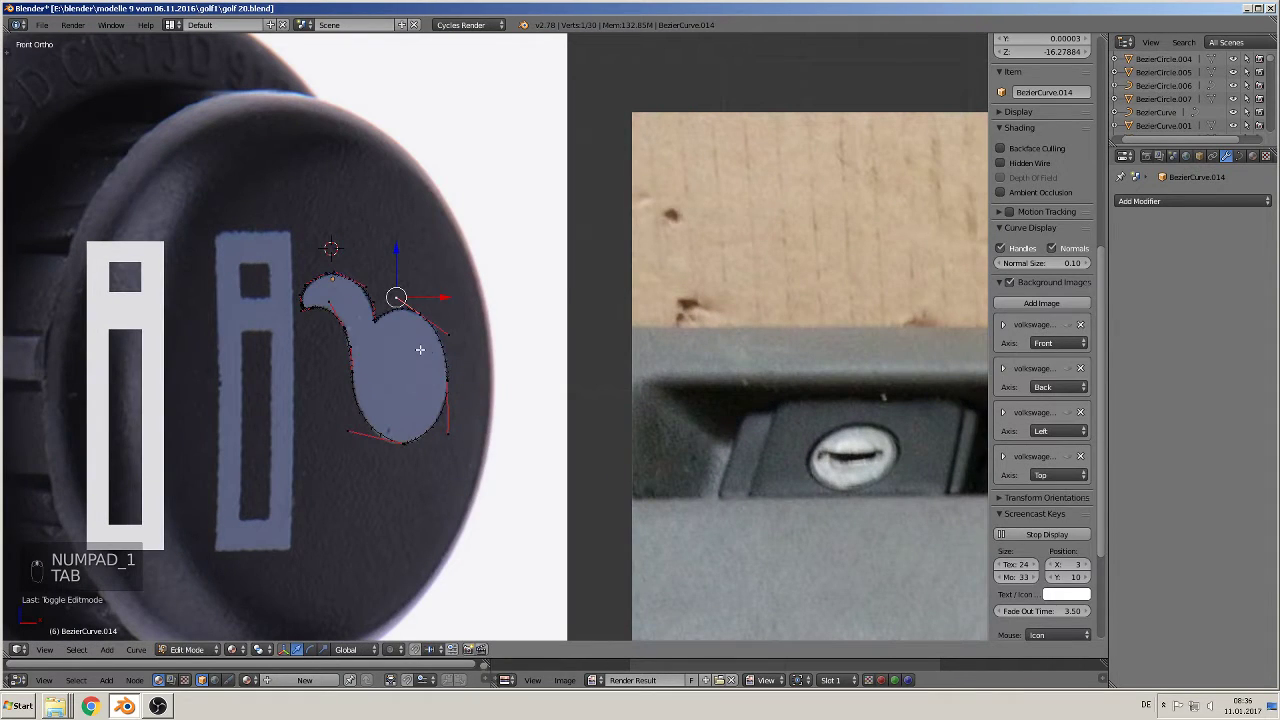
key(Tab)
scroll(416, 347, down, 5)
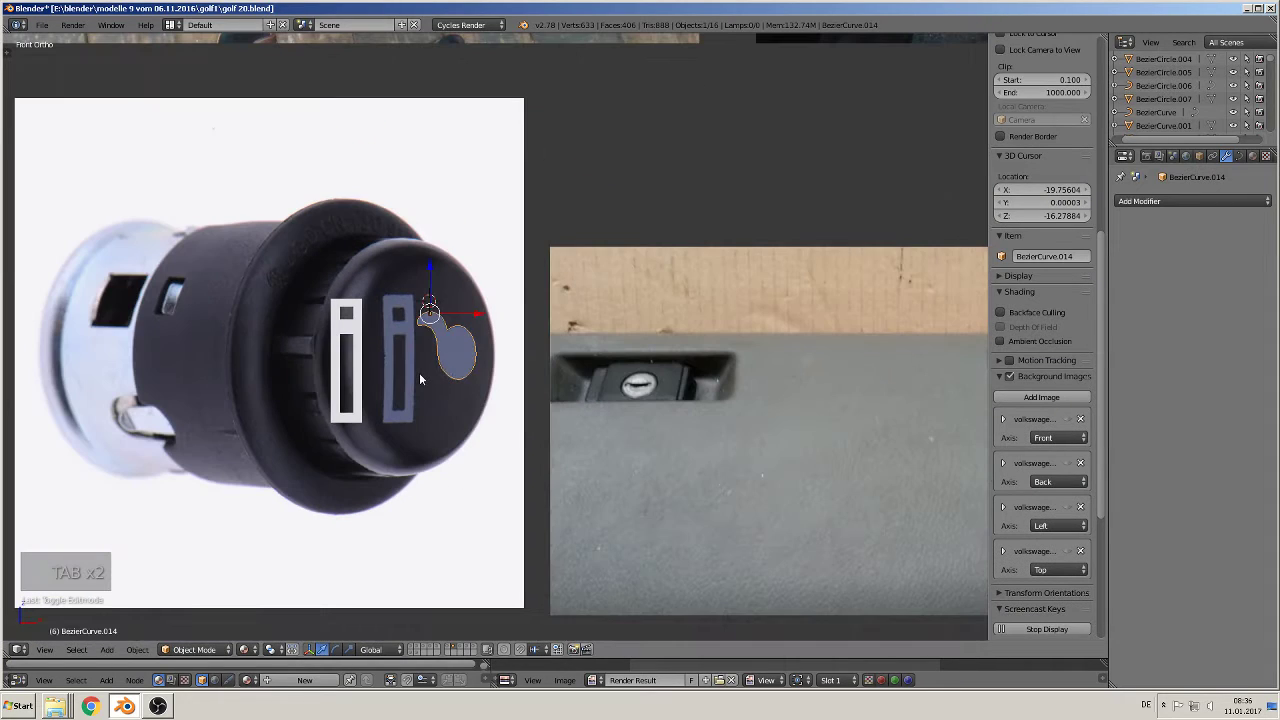
key(shift+d)
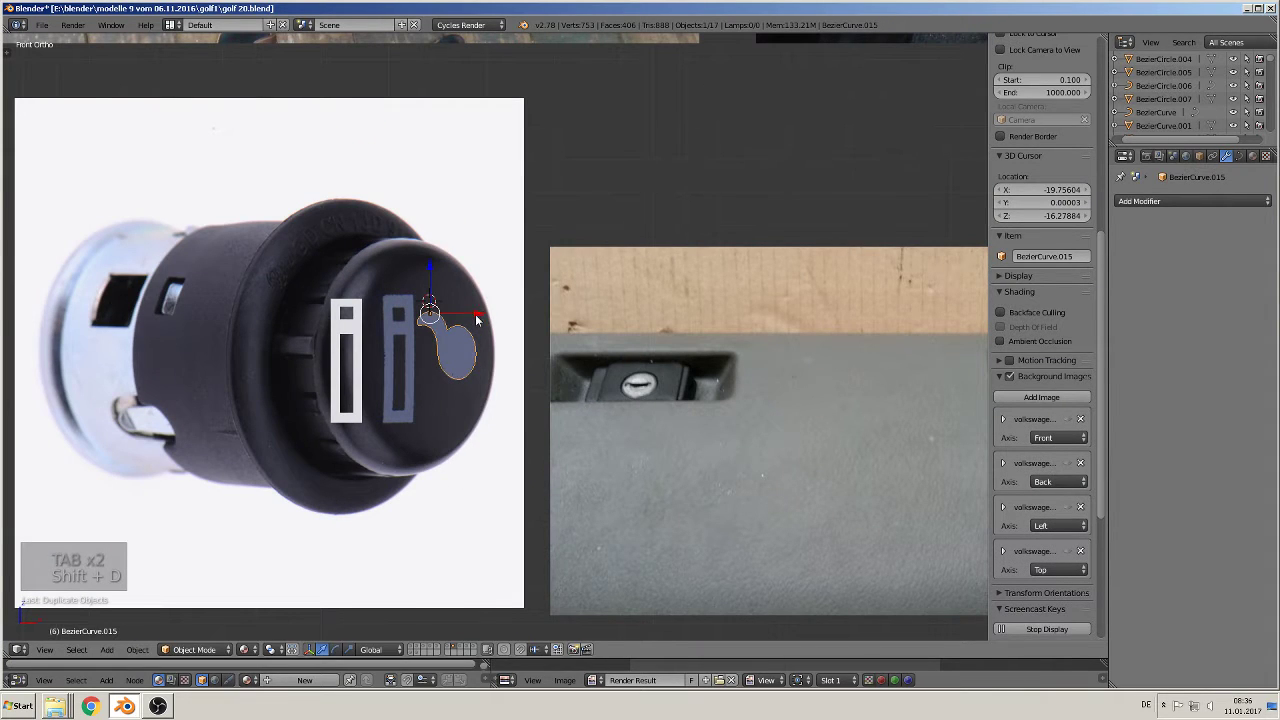
click(608, 325)
drag(565, 264, 596, 66)
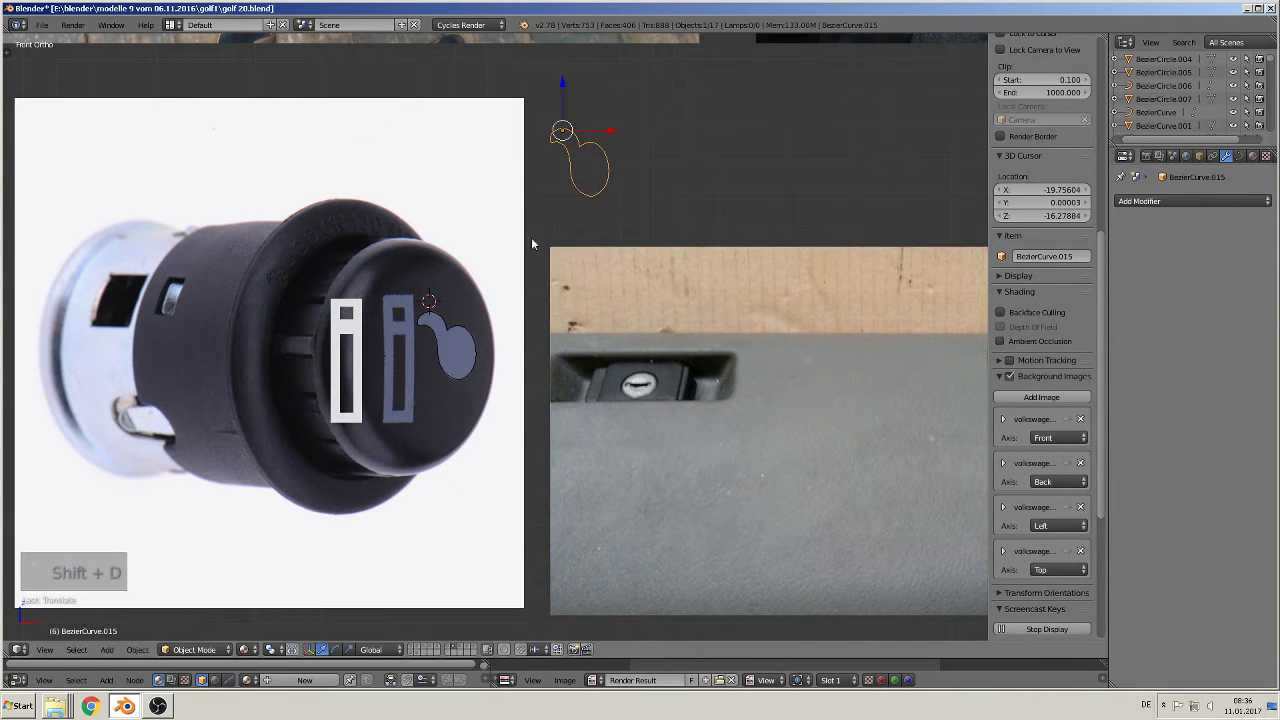
Step: Select the original smoke curve on the lighter photo and convert it to a mesh
right_click(451, 330)
scroll(462, 354, up, 2)
scroll(586, 388, up, 1)
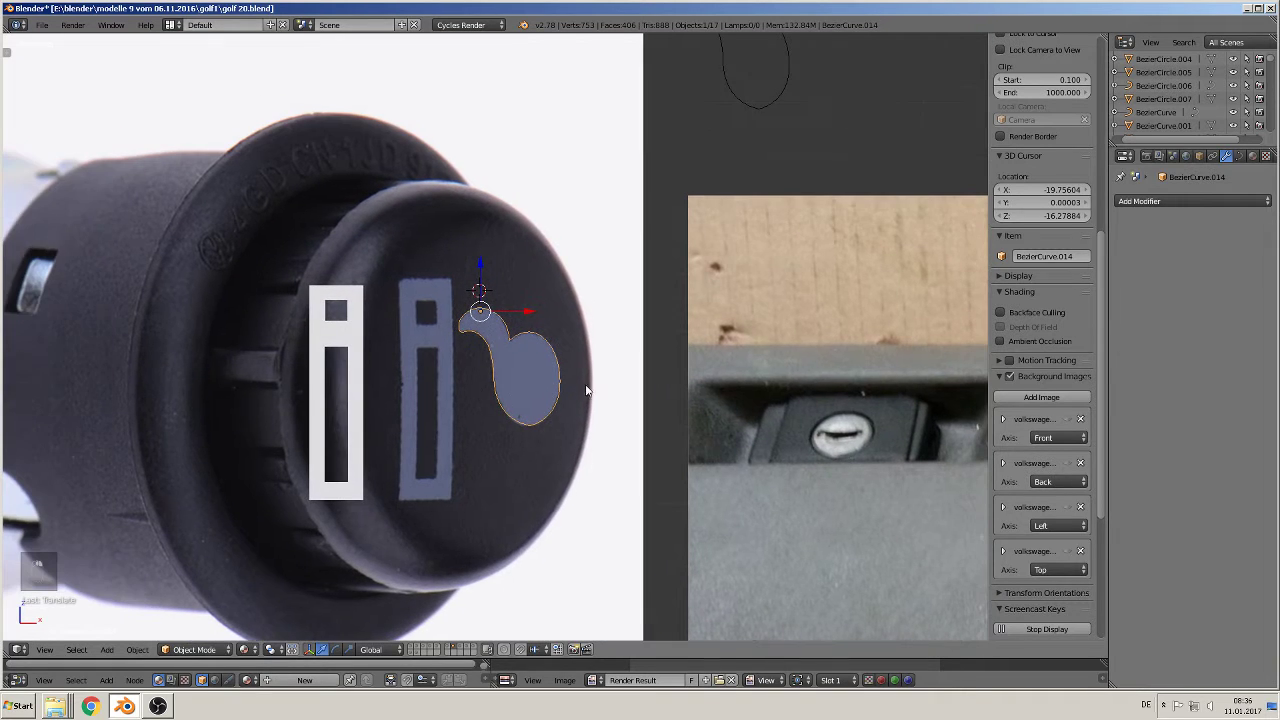
key(Tab)
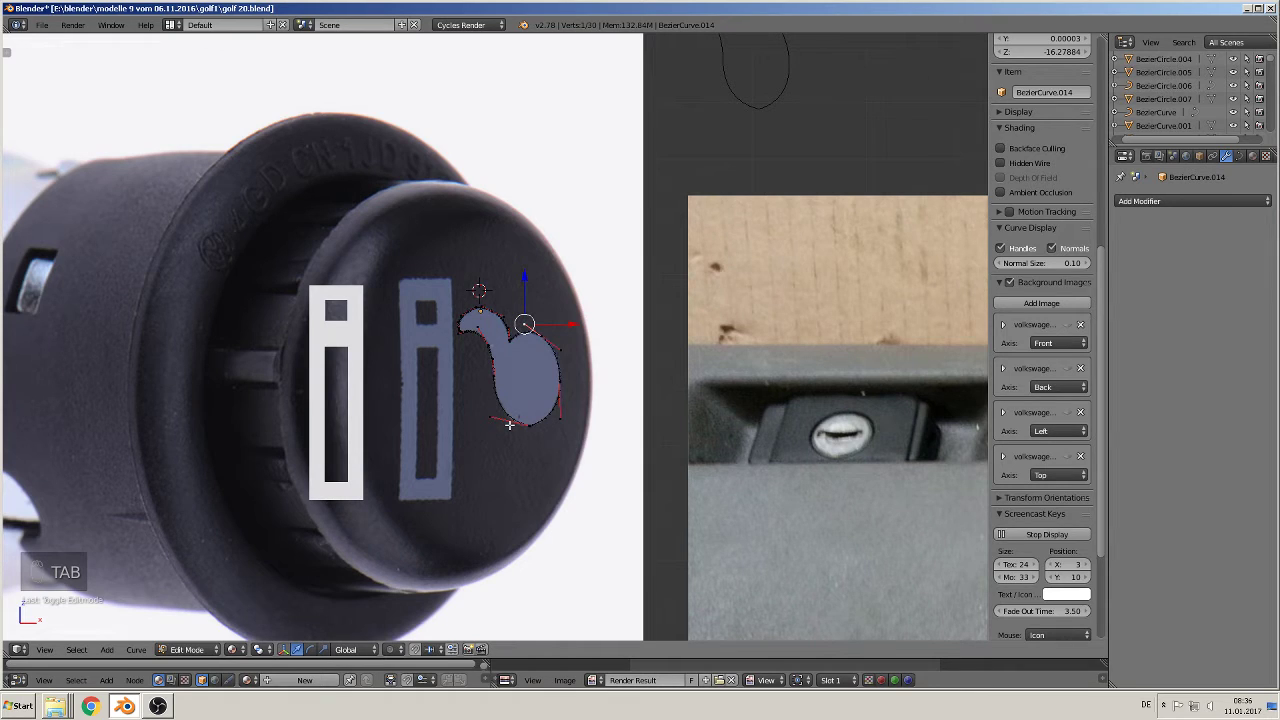
key(Tab)
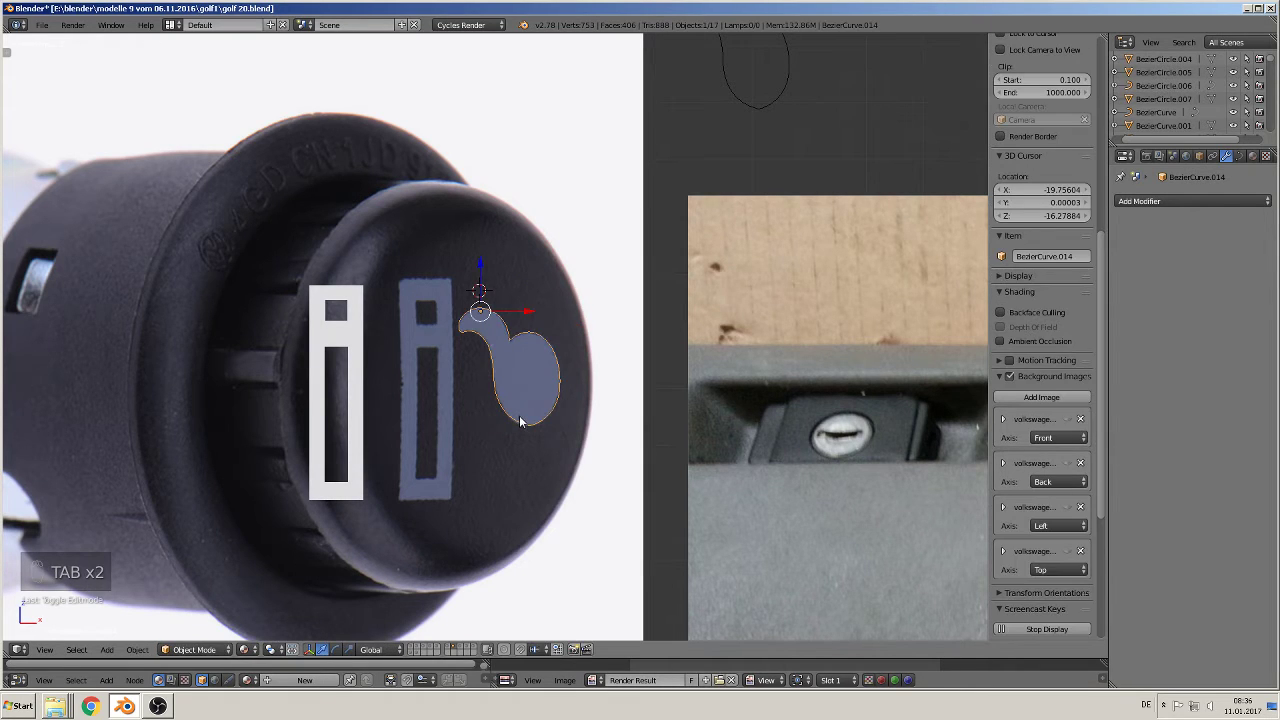
key(alt+c)
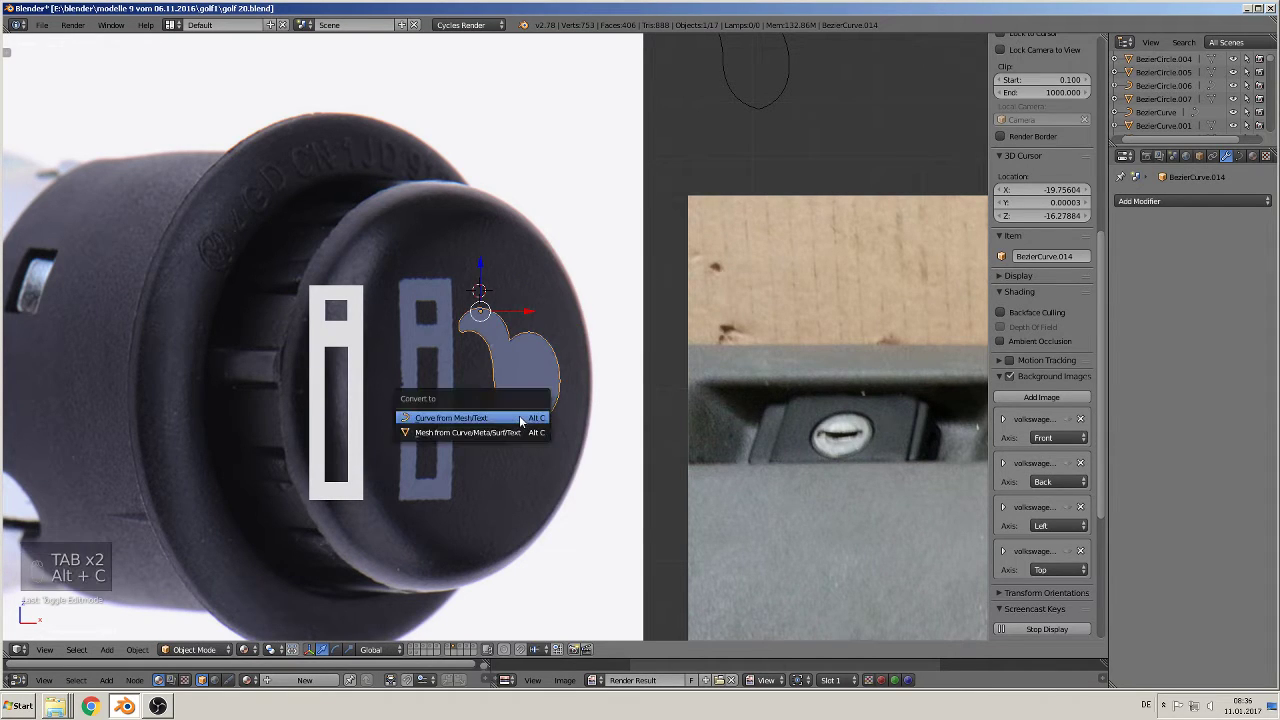
click(459, 433)
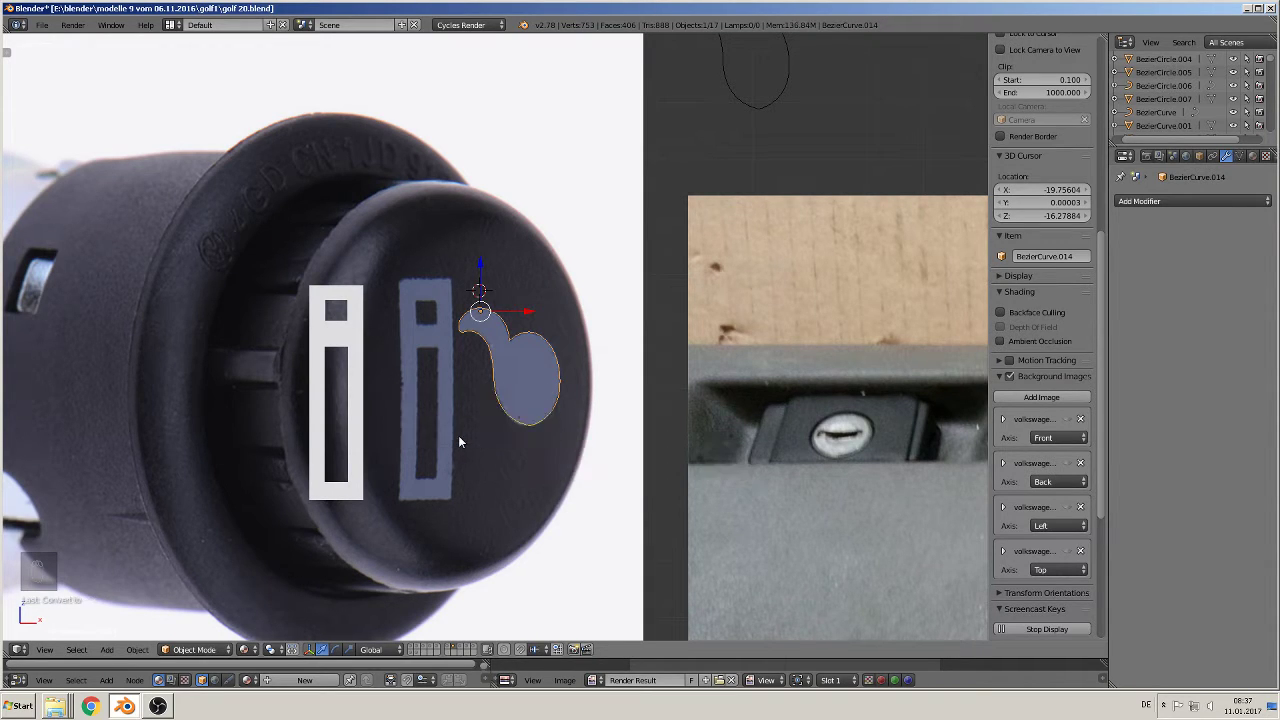
Step: Fill the whole outline of the converted smoke mesh with a single face and leave Edit Mode
key(t)
key(Tab)
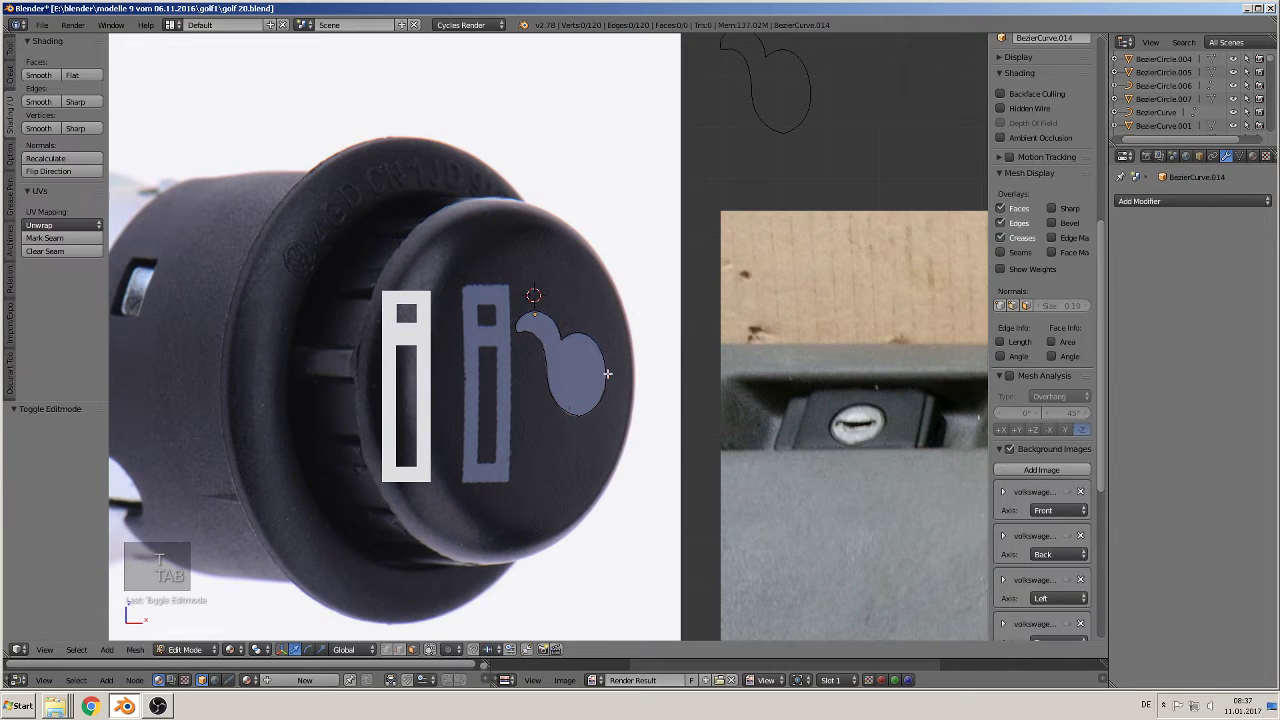
scroll(595, 385, up, 3)
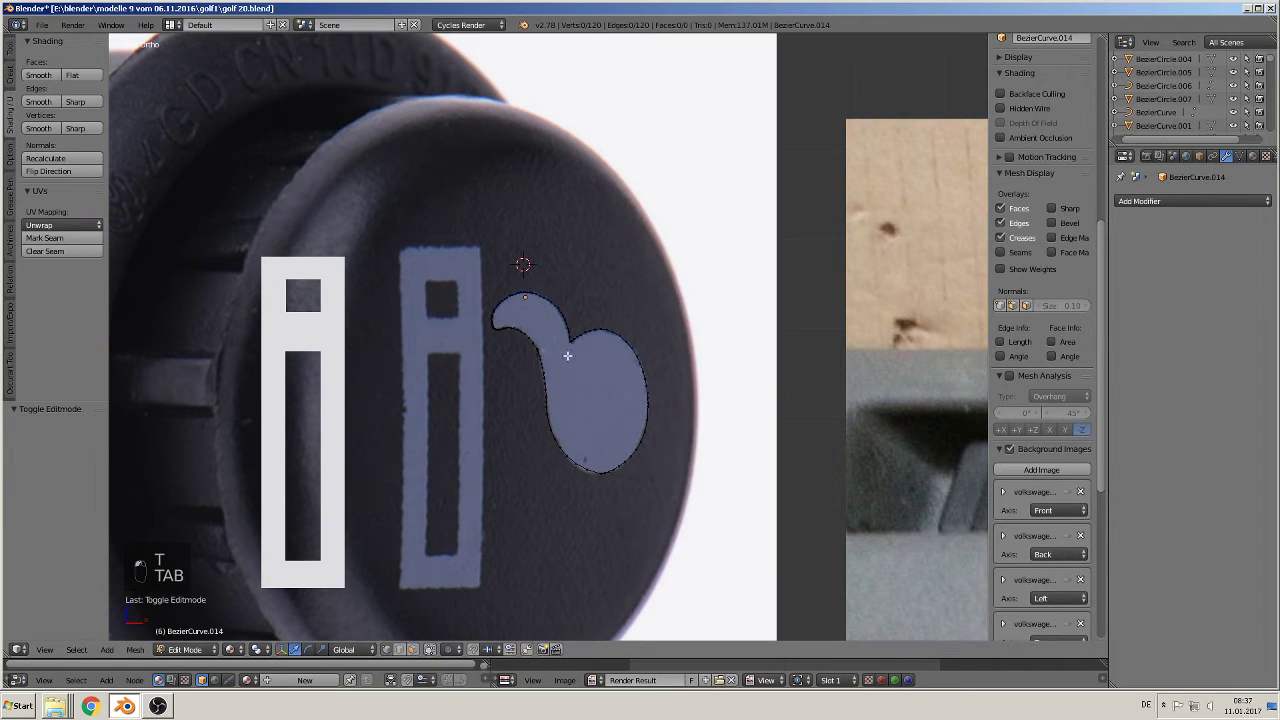
key(Tab)
key(Tab)
key(a)
key(a)
key(a)
key(a)
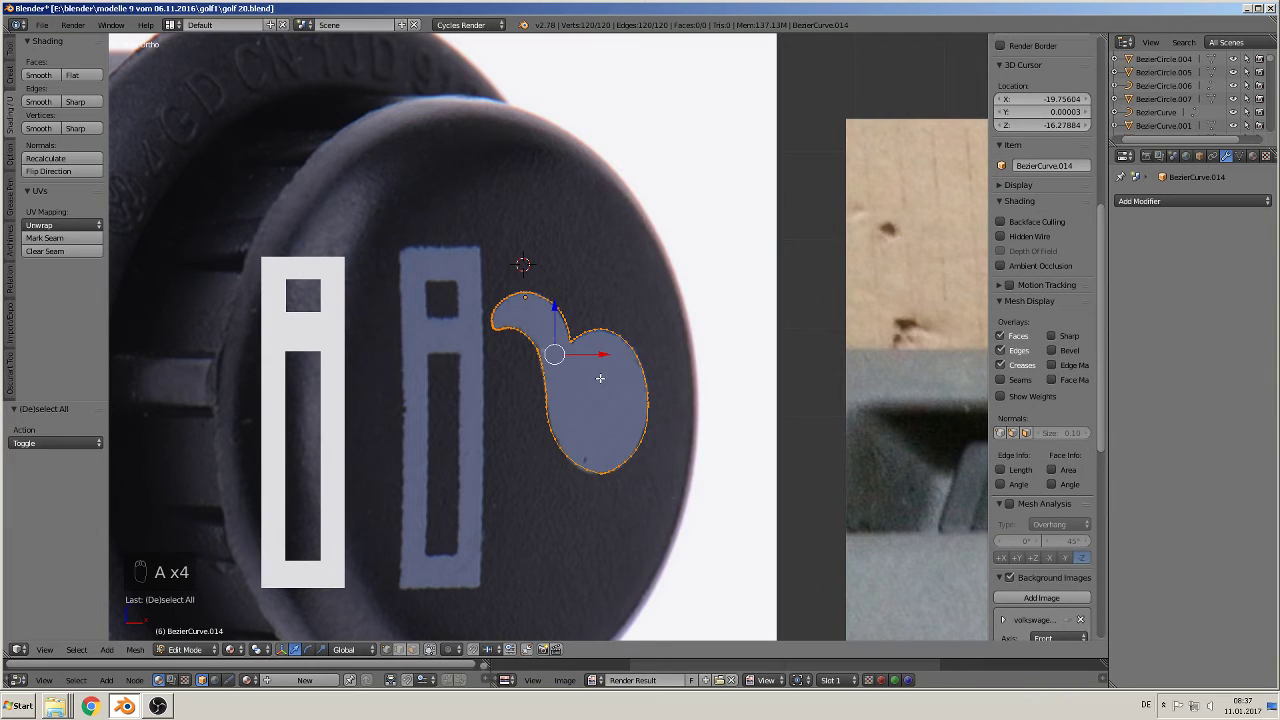
key(f)
key(r)
right_click(601, 376)
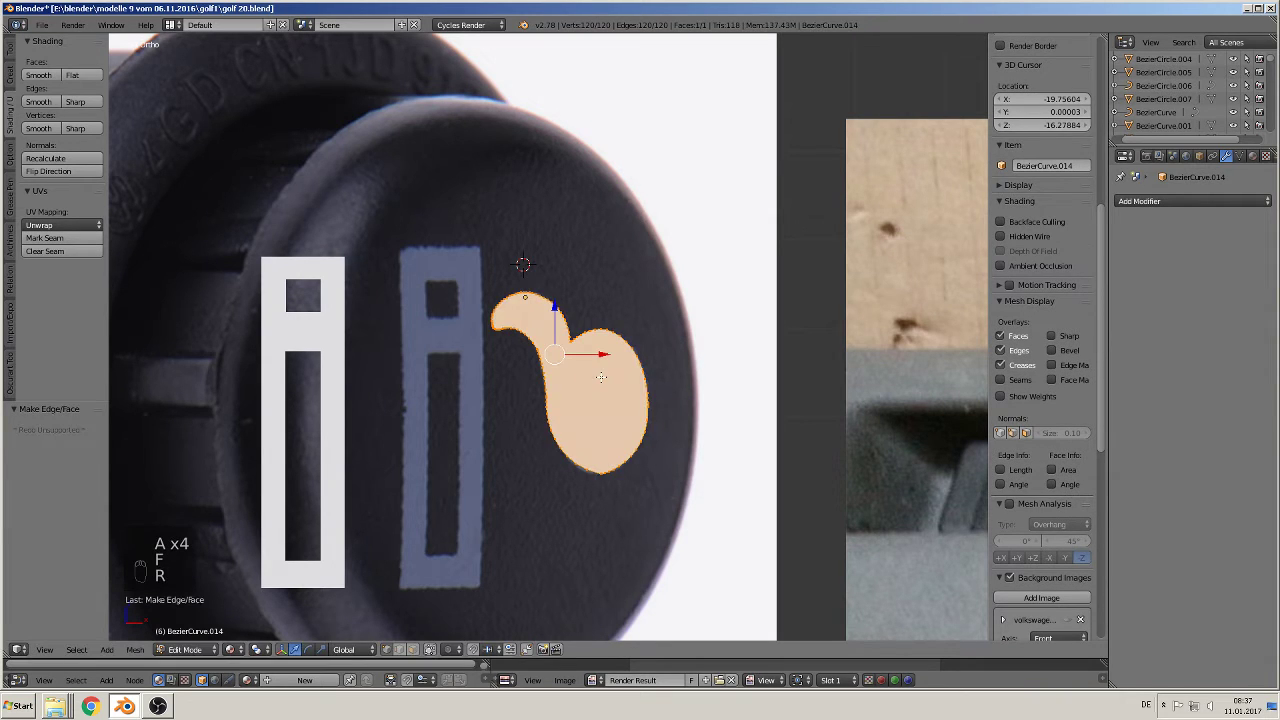
key(Tab)
Step: Move the rectangular cigarette symbol about 1.532 along the X axis onto its counterpart in the photo, beside the smoke shape
right_click(325, 340)
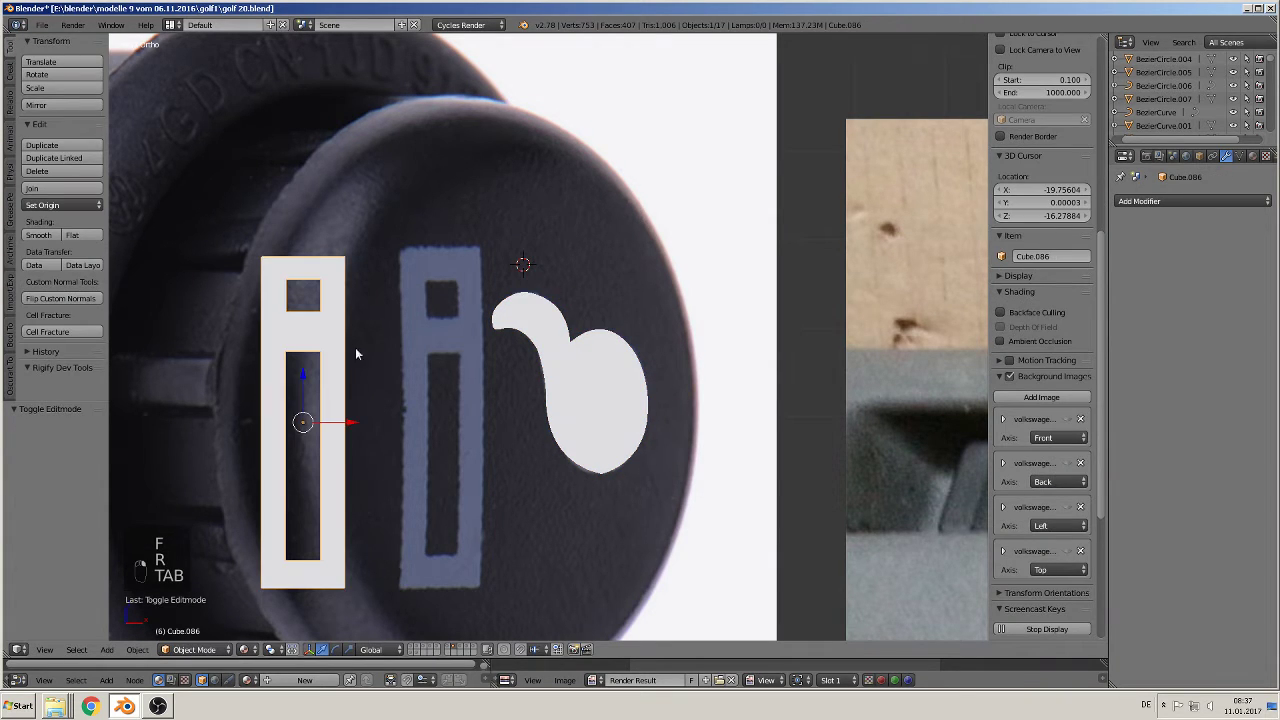
drag(352, 426, 500, 421)
scroll(500, 421, down, 4)
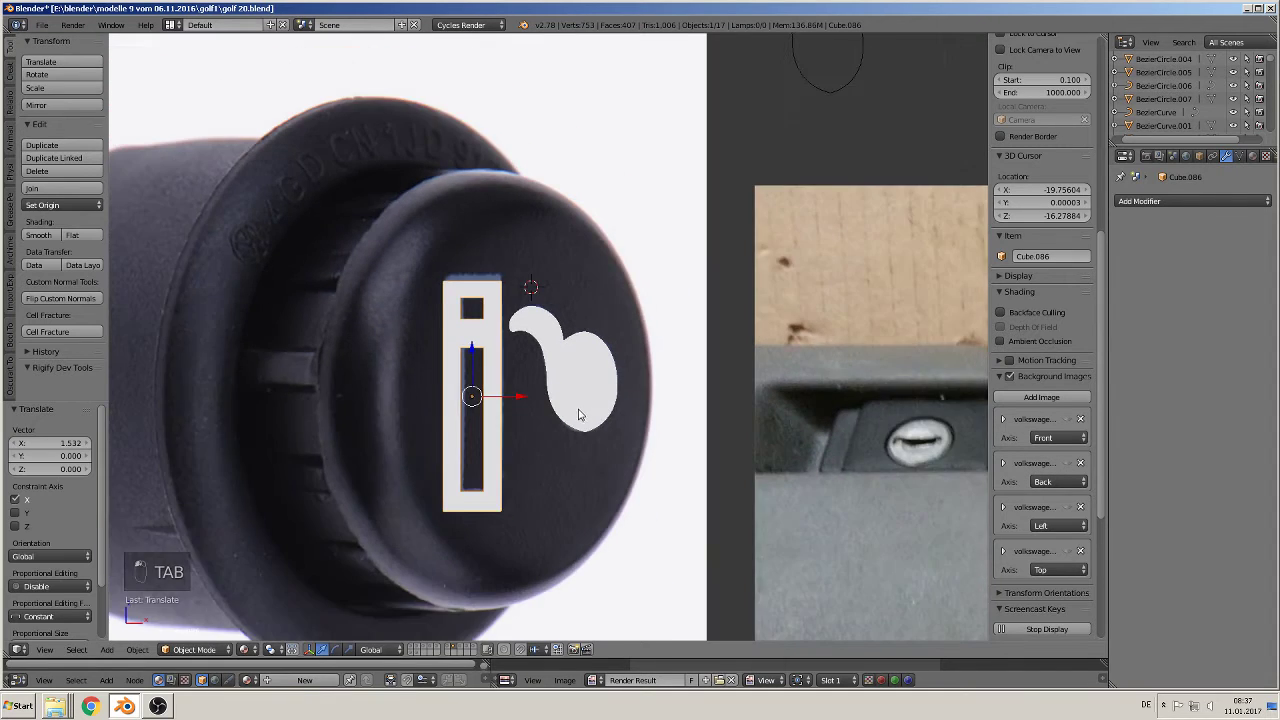
Step: Add a 24-vertex mesh circle just below the lighter on the reference photo with the gloved finger
scroll(572, 360, down, 3)
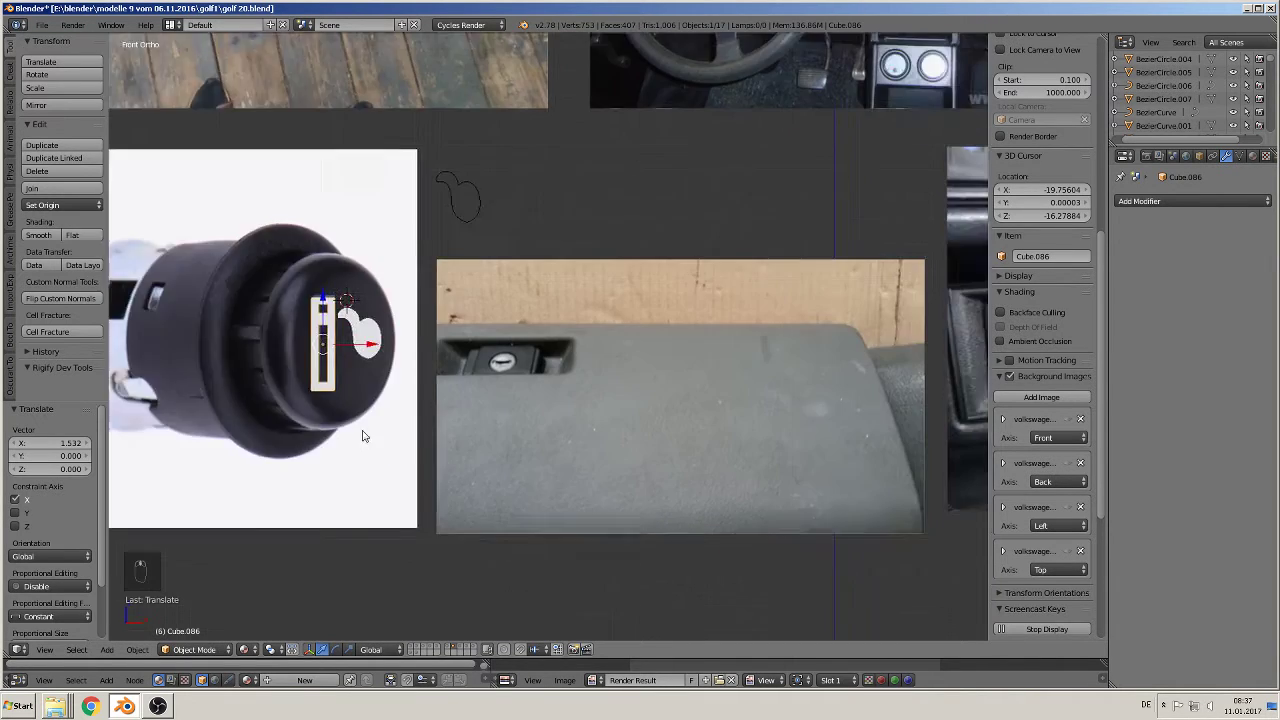
shift+middle_drag(685, 396, 397, 374)
scroll(397, 374, down, 4)
shift+middle_drag(692, 308, 515, 362)
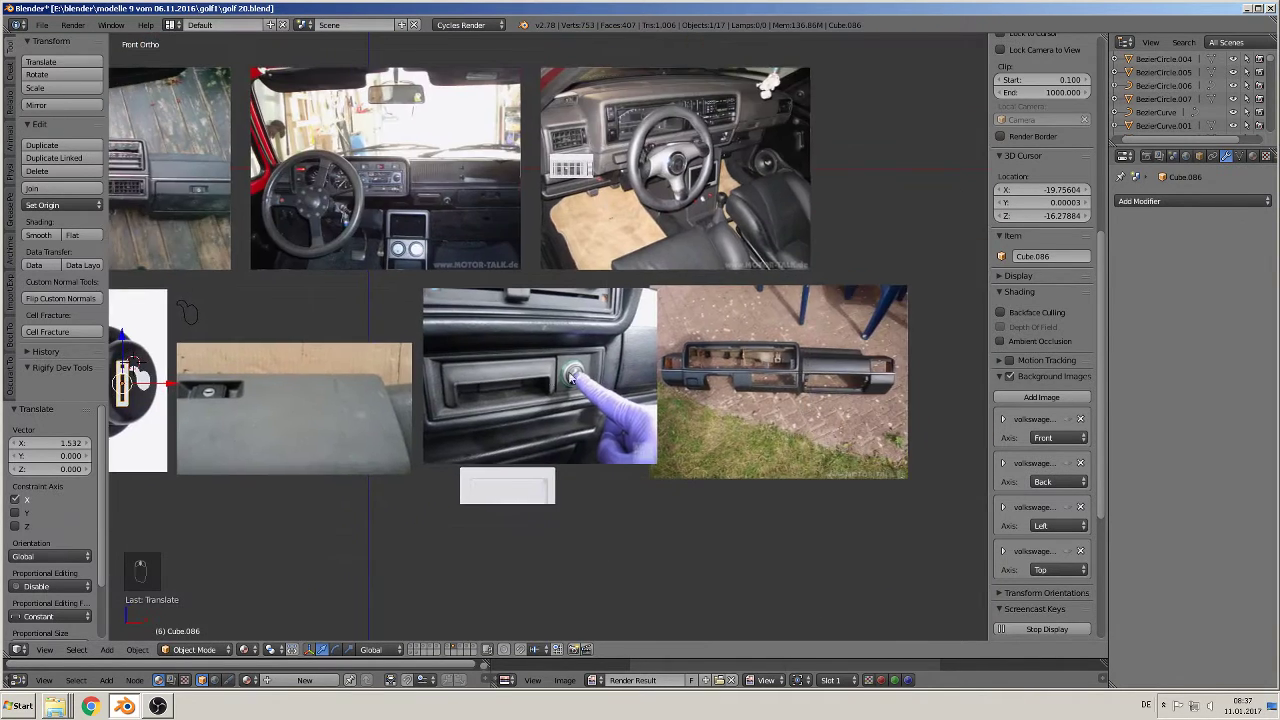
scroll(626, 430, up, 6)
scroll(627, 430, up, 4)
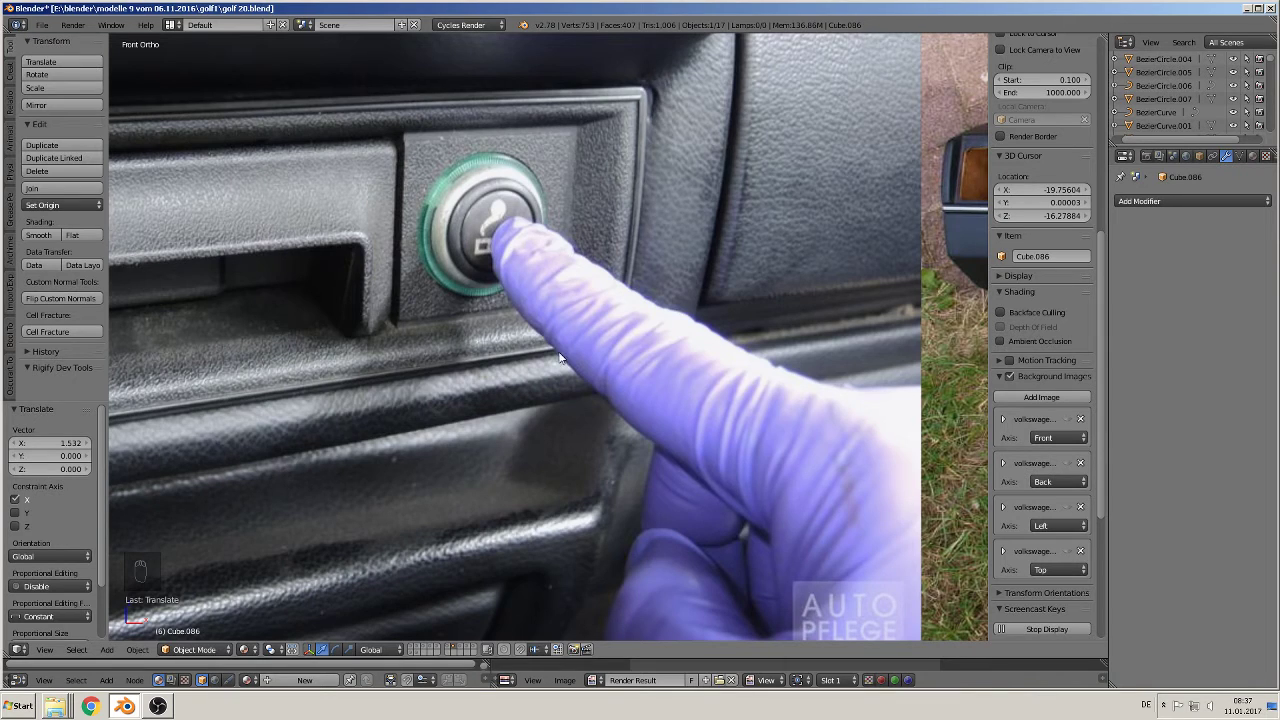
click(484, 390)
click(108, 651)
mouse_move(117, 638)
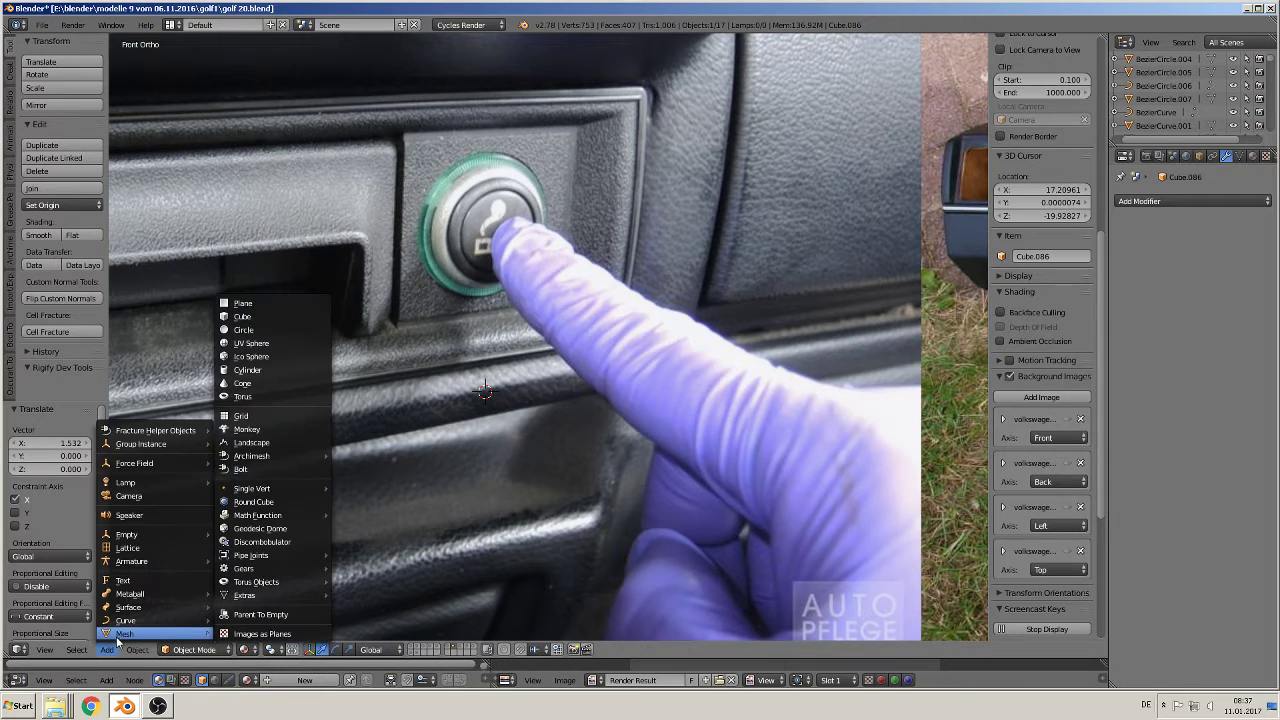
click(258, 332)
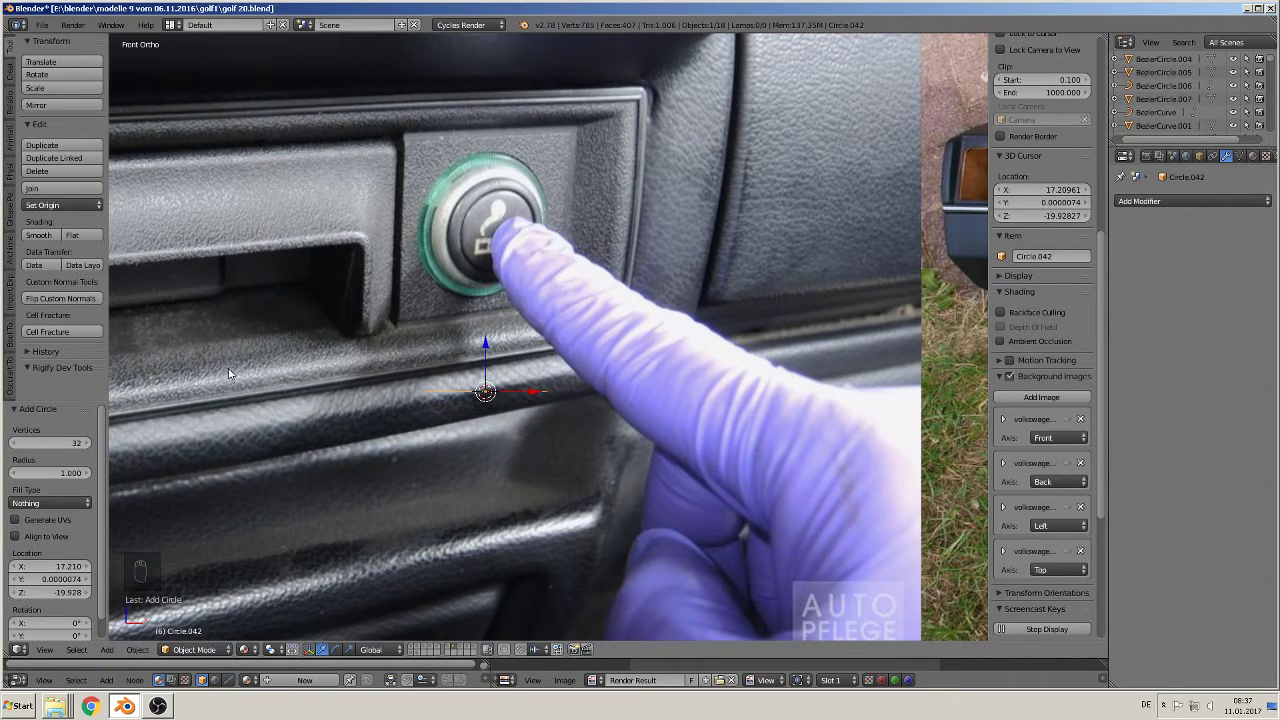
click(59, 442)
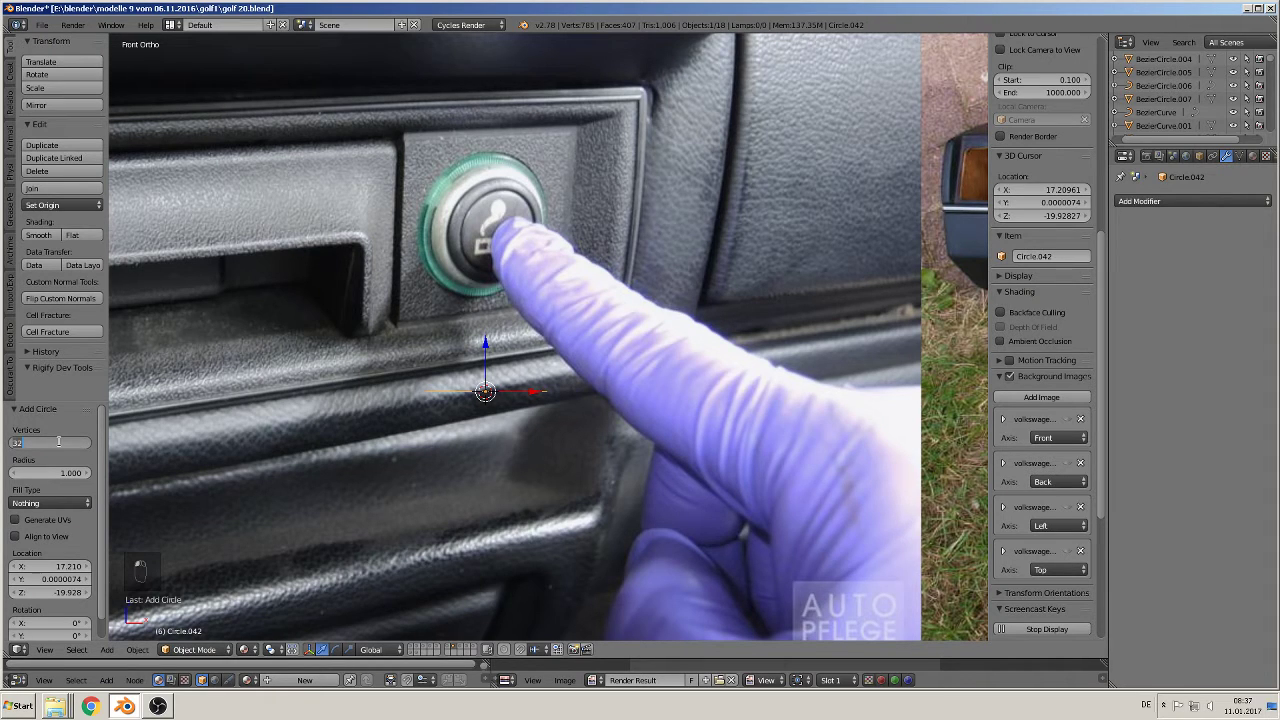
key(Return)
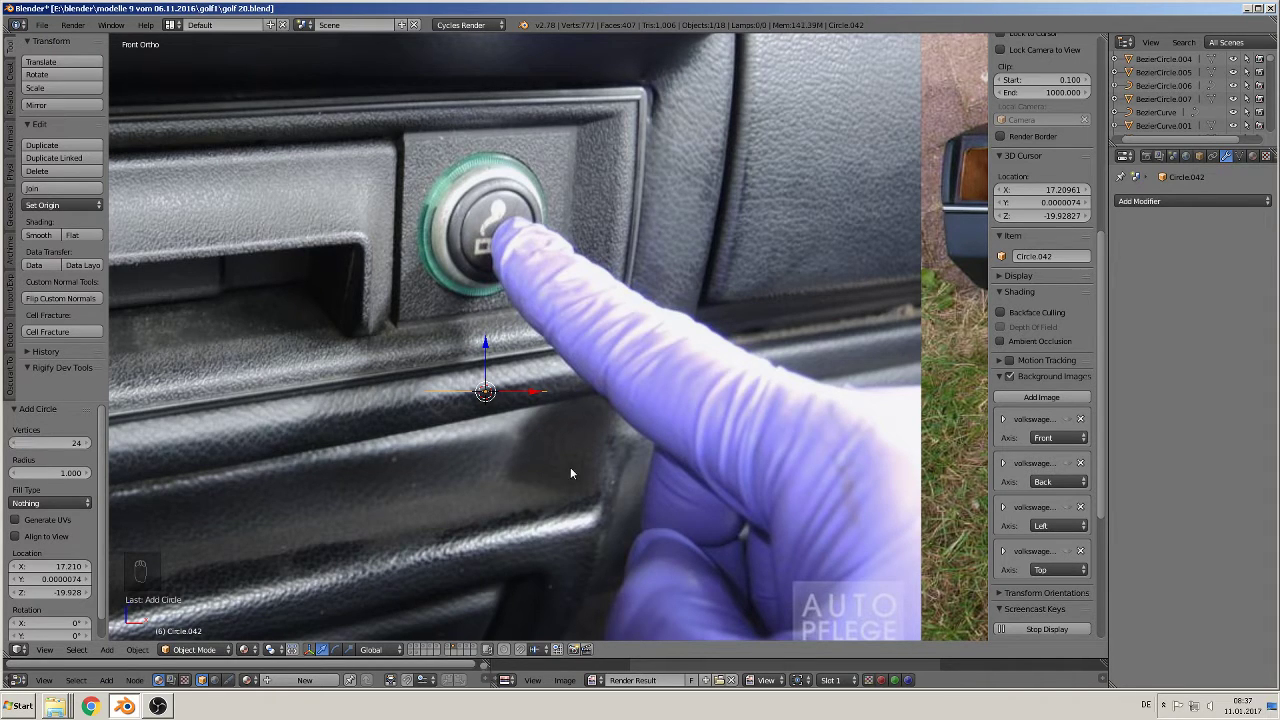
Step: Rotate the new circle 90° around the X axis and scale it up by about 1.061
text(rx90)
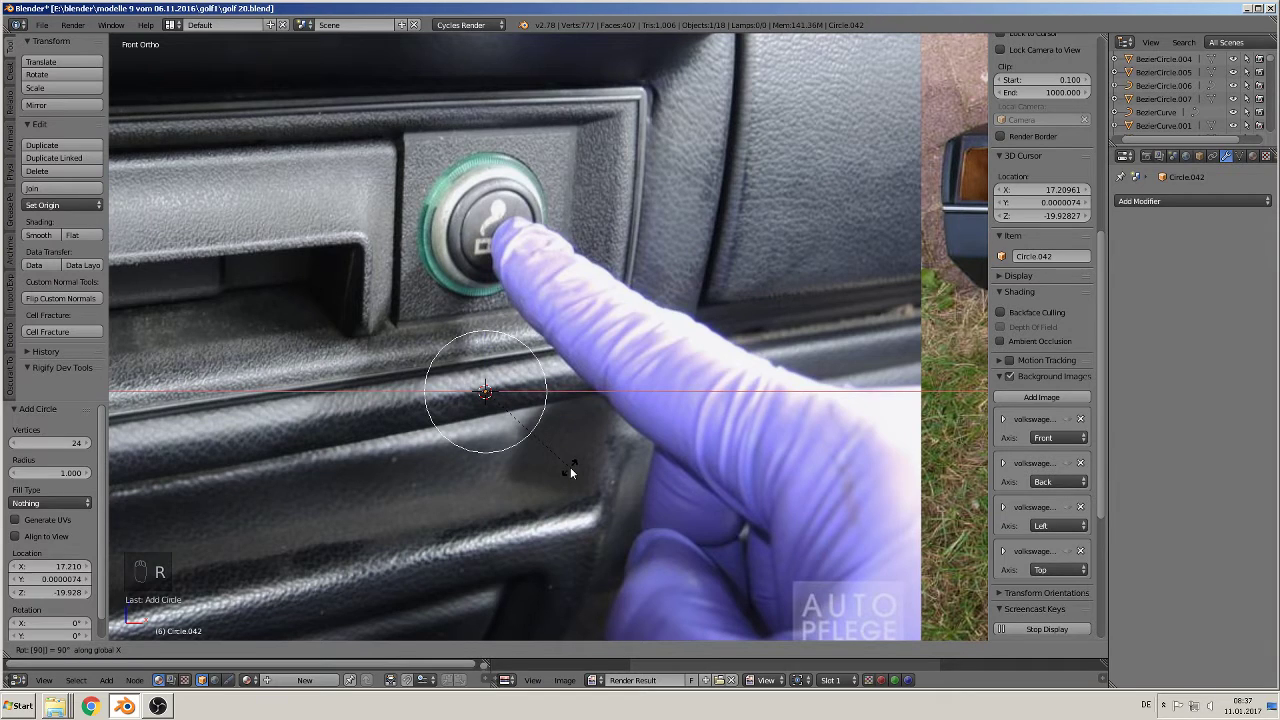
click(570, 467)
key(s)
click(597, 480)
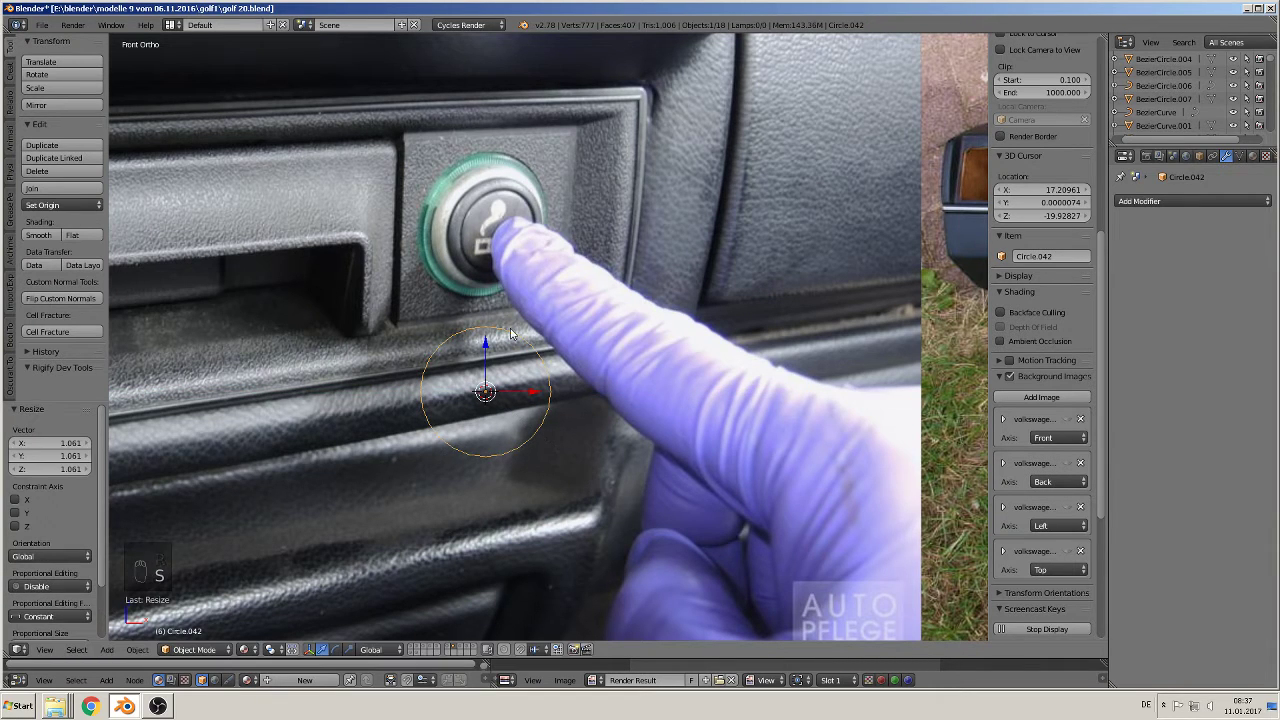
Step: Extrude the circle's edges inward, scaled to about 0.842, to form a flat ring
key(Tab)
scroll(524, 462, up, 1)
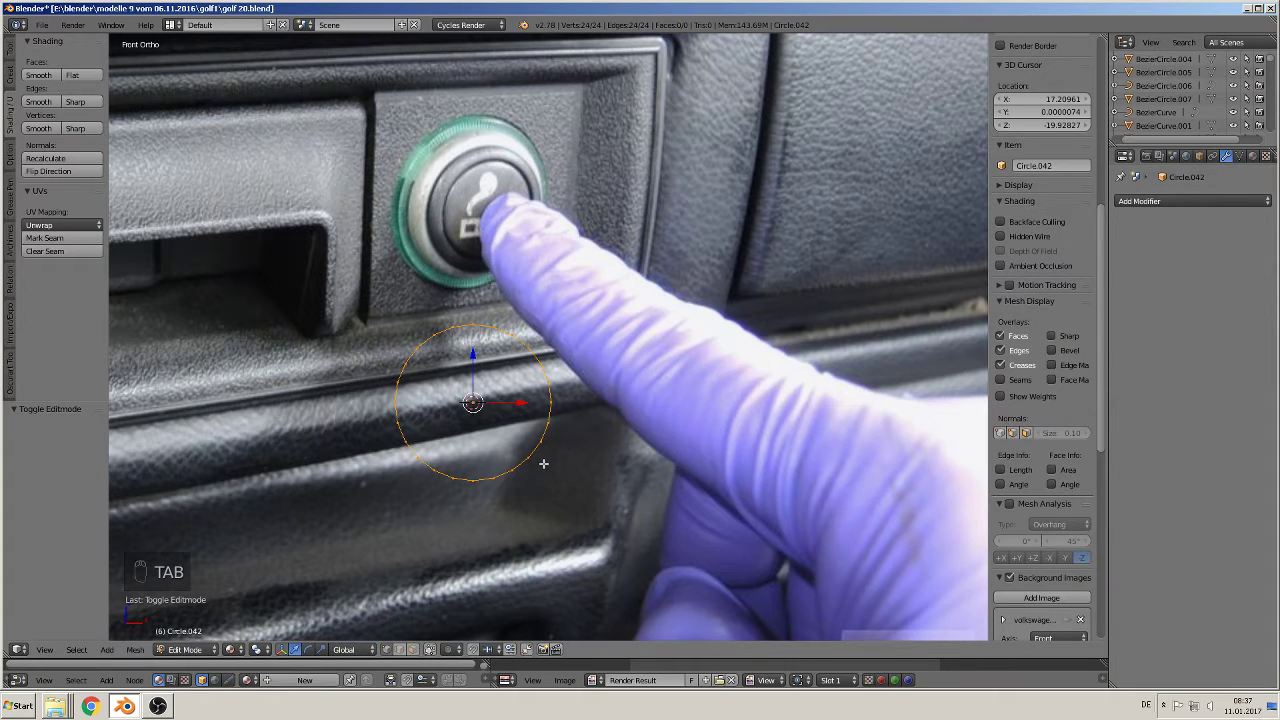
key(e)
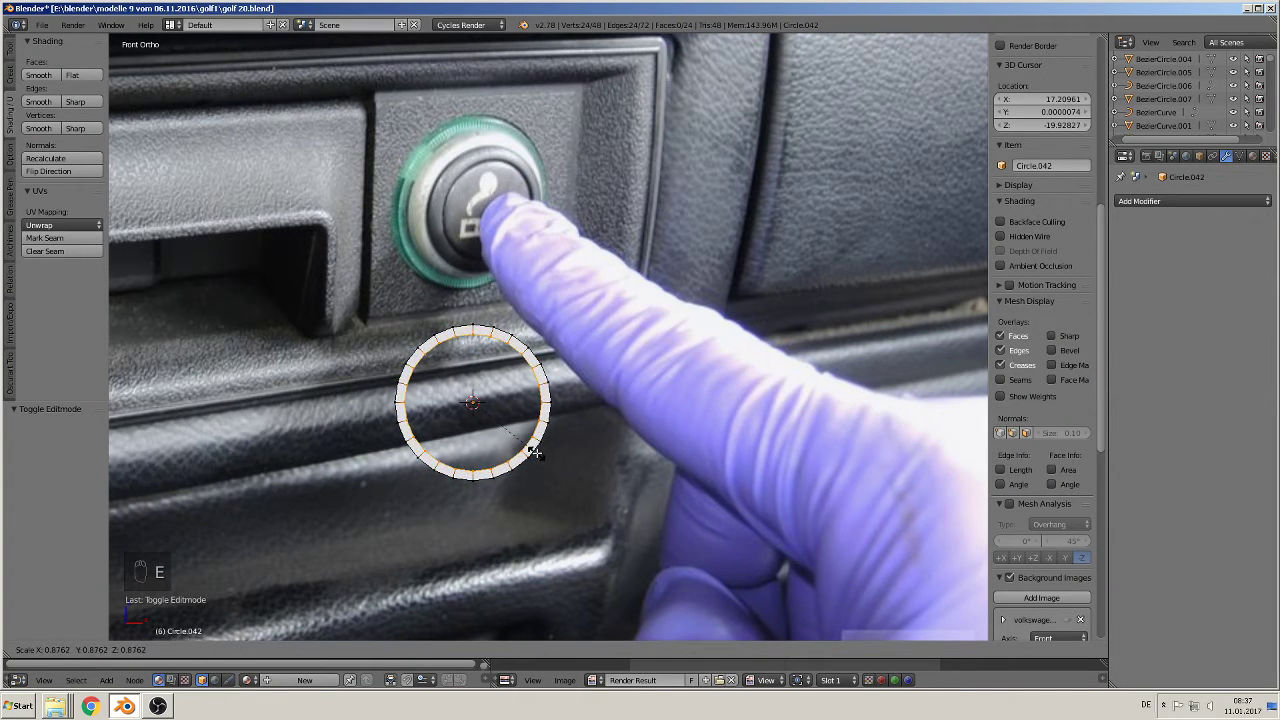
click(533, 450)
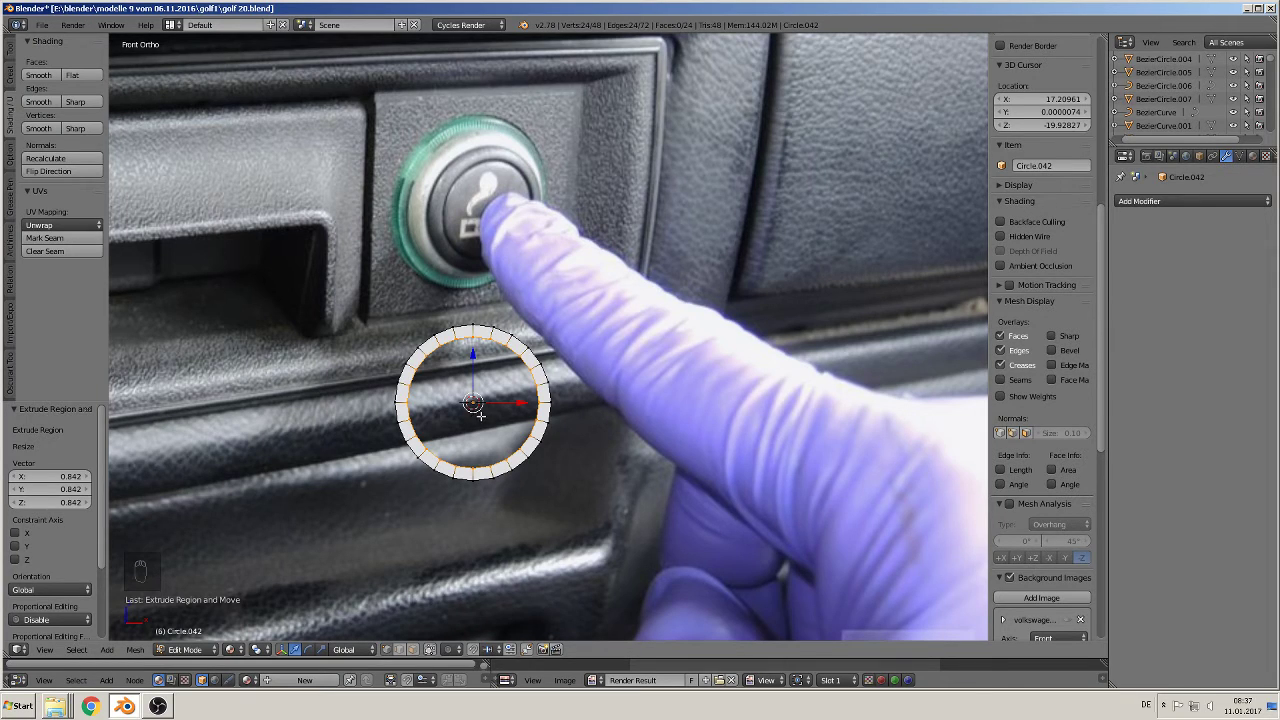
Step: Add one centred loop cut around the middle of the flat ring
middle_drag(480, 415, 527, 388)
key(Tab)
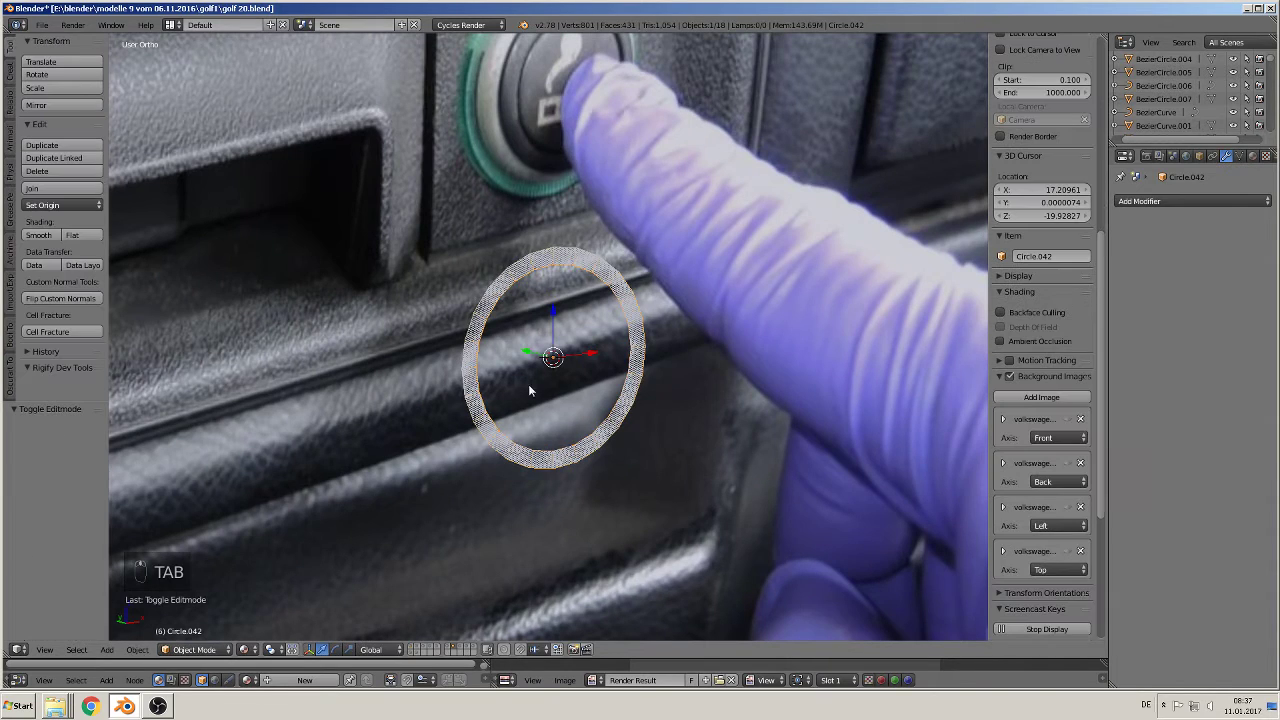
key(Tab)
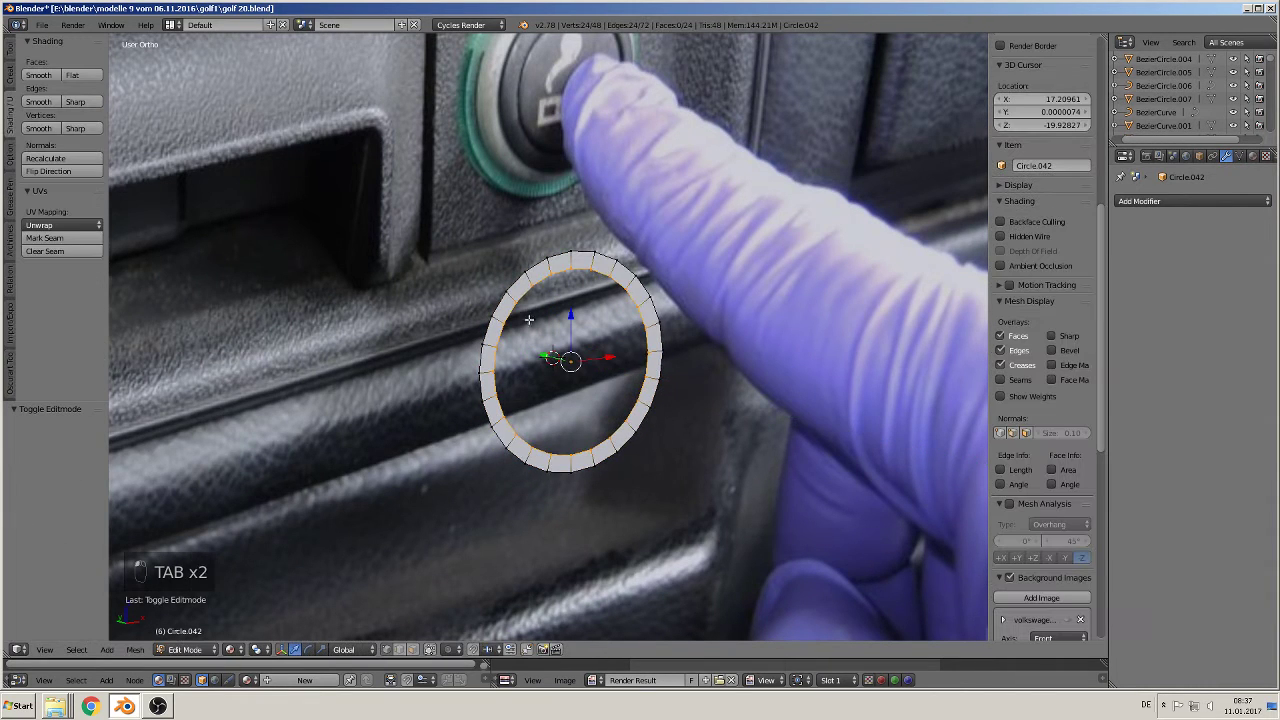
scroll(529, 319, up, 1)
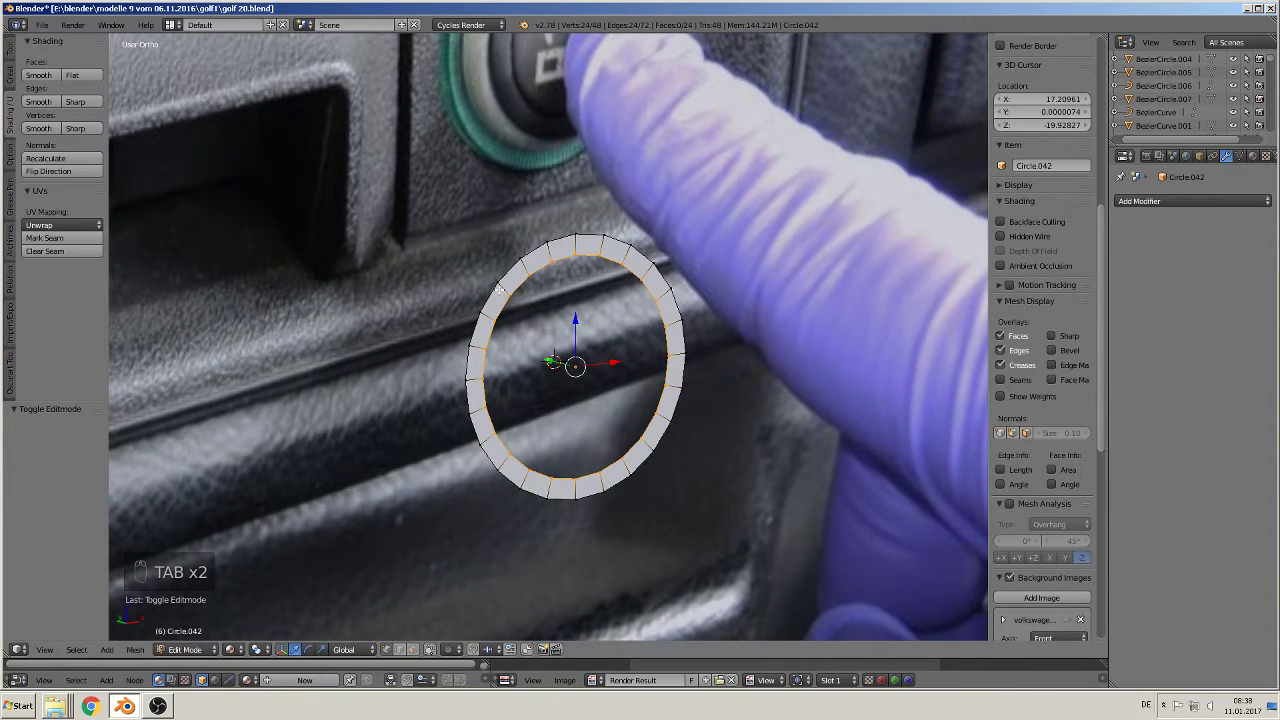
key(ctrl+r)
click(500, 295)
middle_drag(514, 324, 537, 328)
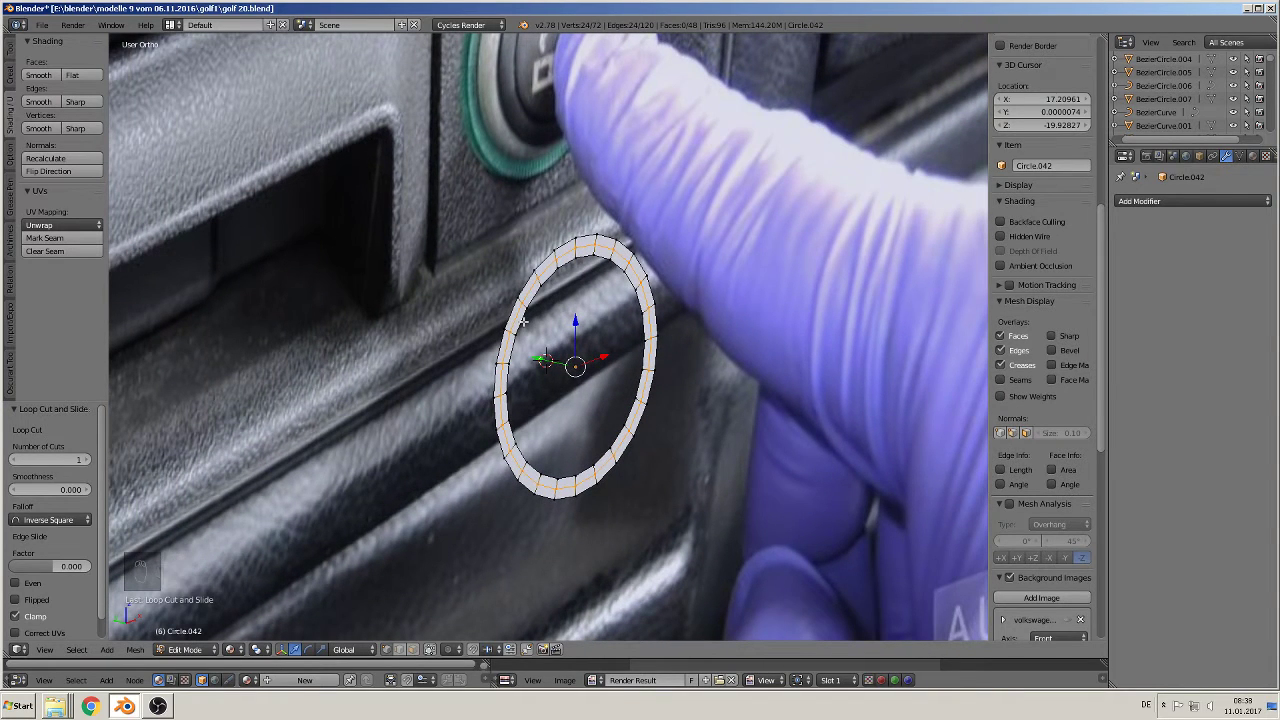
middle_drag(526, 322, 538, 340)
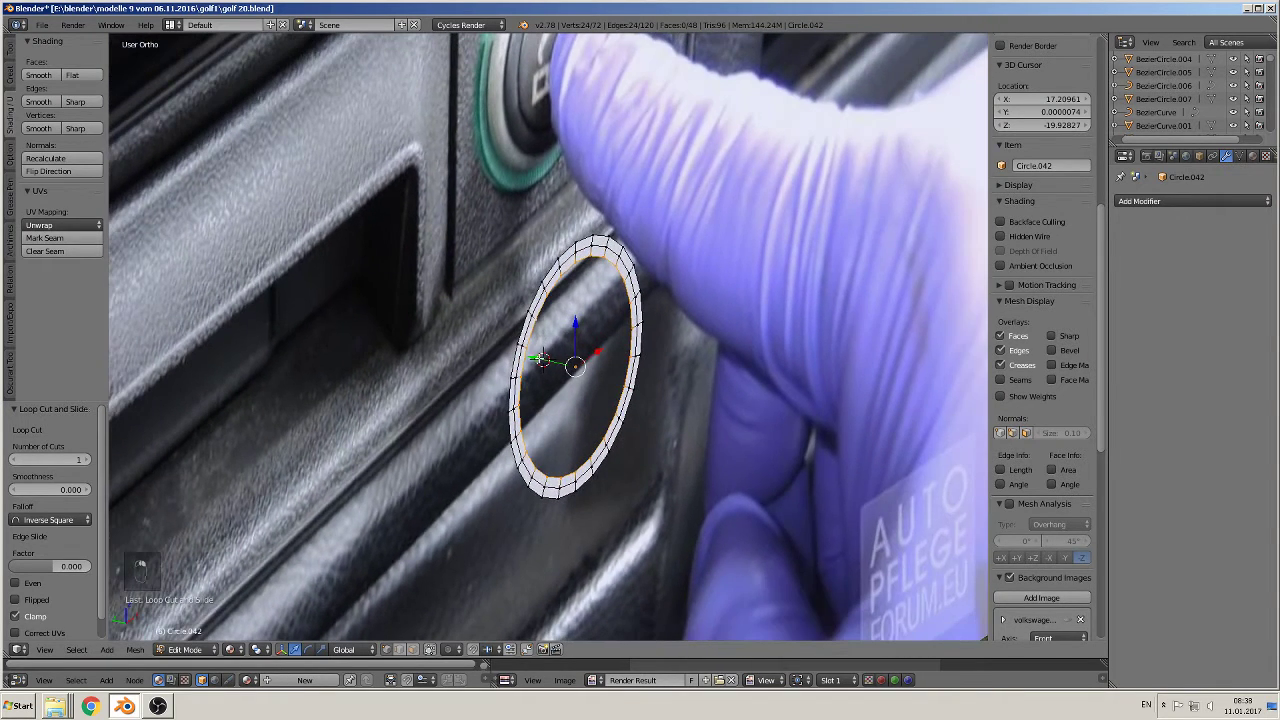
Step: Move the ring's inner edge loop about -0.073 and its middle edge loop about -0.076 along the Y axis
drag(540, 358, 548, 360)
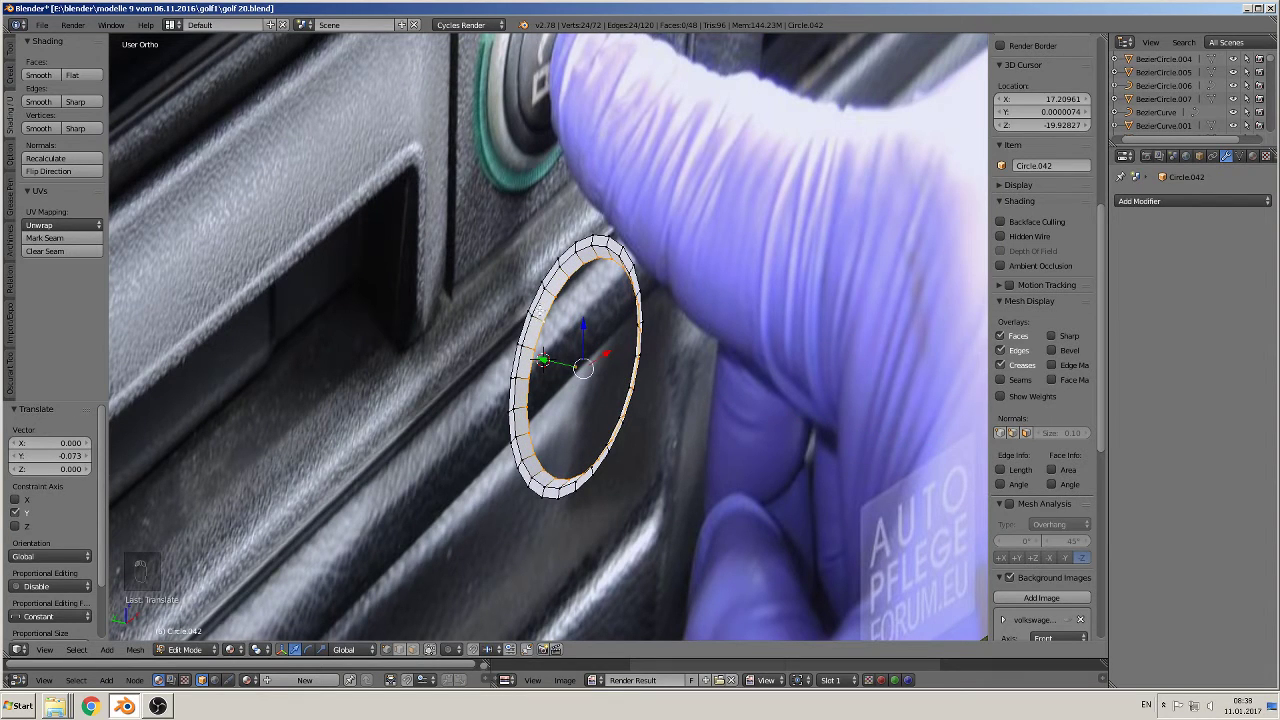
alt+right_click(539, 308)
key(g)
key(g)
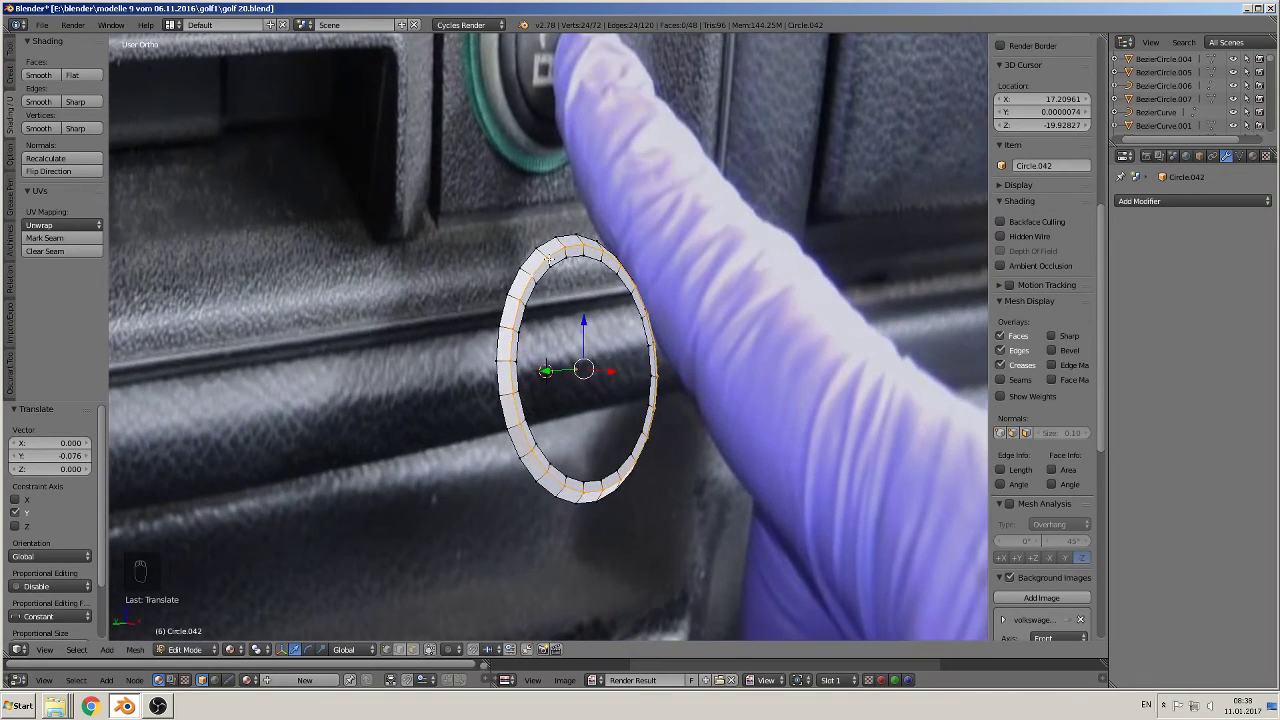
shift+middle_drag(565, 317, 569, 400)
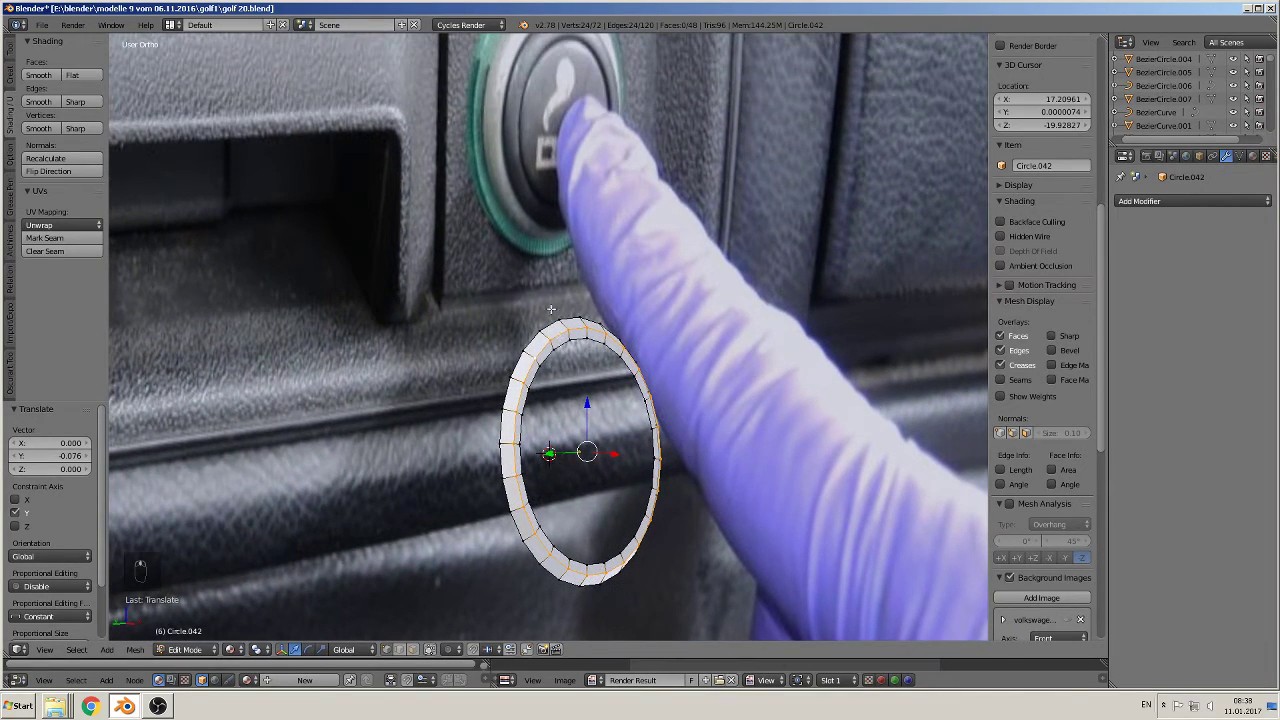
Step: Apply smooth shading to the whole ring object and check it from the front
key(Tab)
click(38, 235)
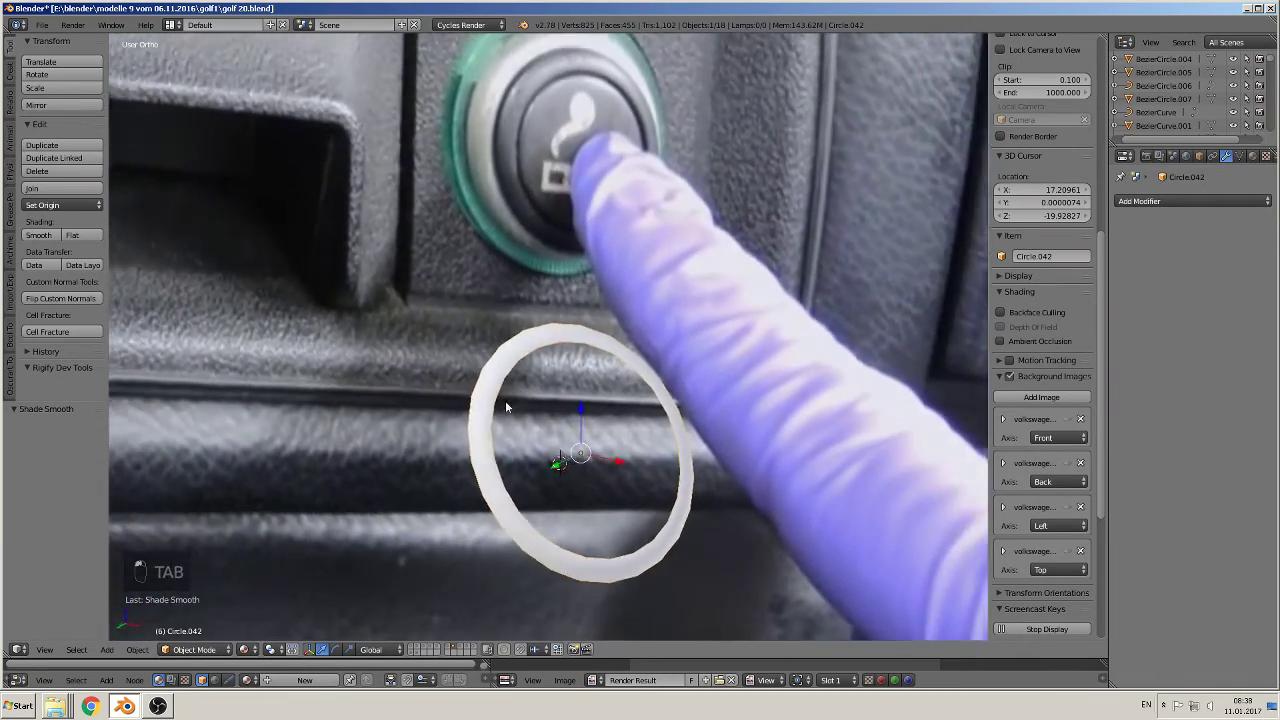
middle_drag(505, 401, 452, 440)
key(KP_1)
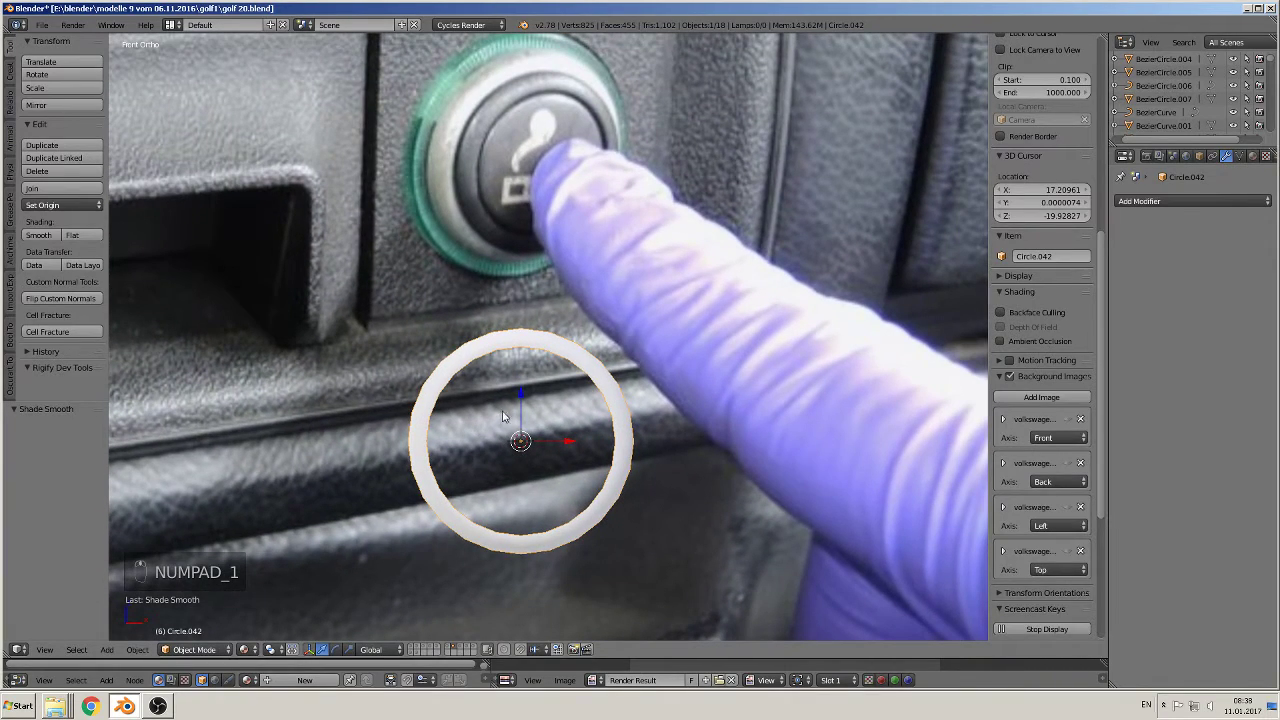
Step: Extrude the ring's inner edge loop about -0.129 along the Y axis
key(Tab)
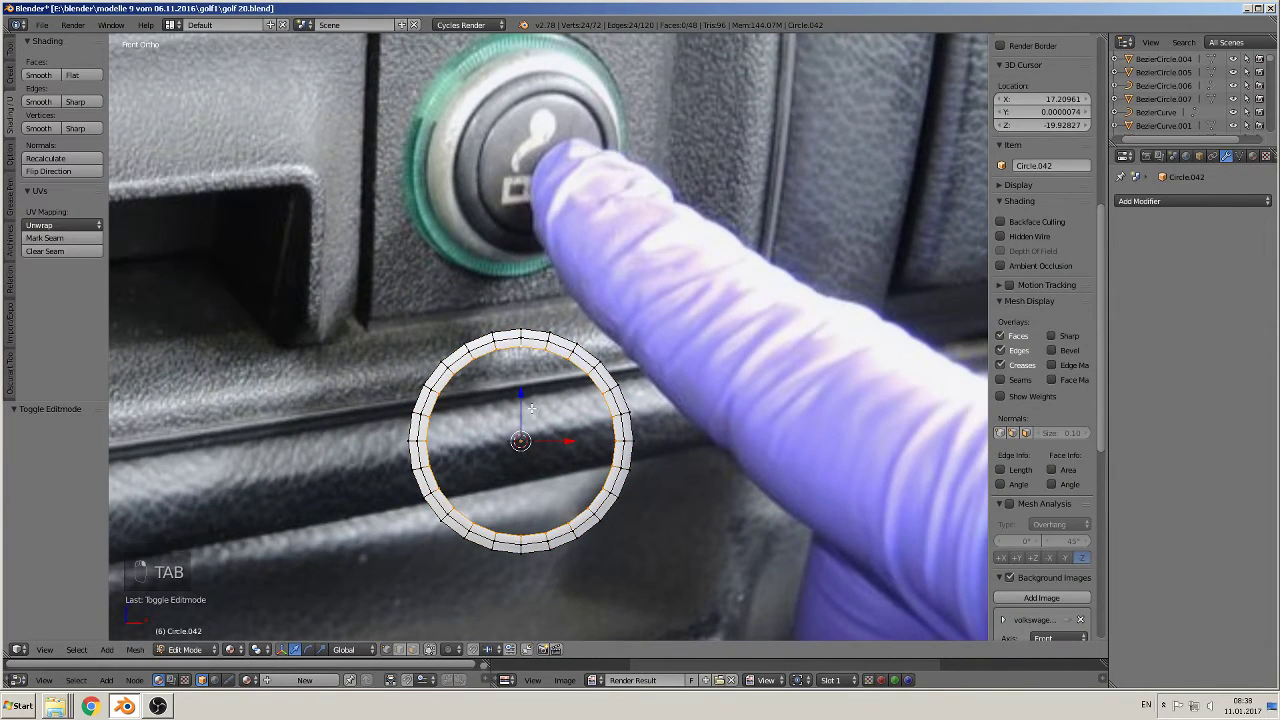
middle_drag(531, 407, 498, 443)
key(e)
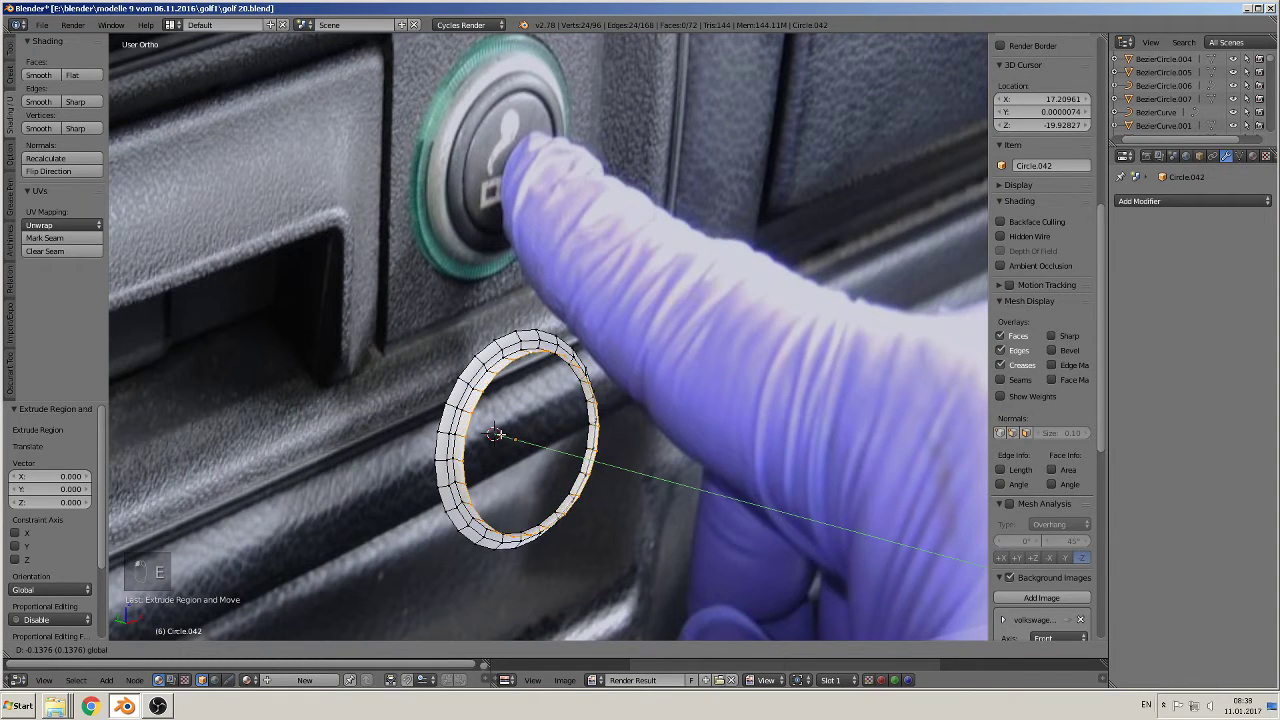
click(498, 434)
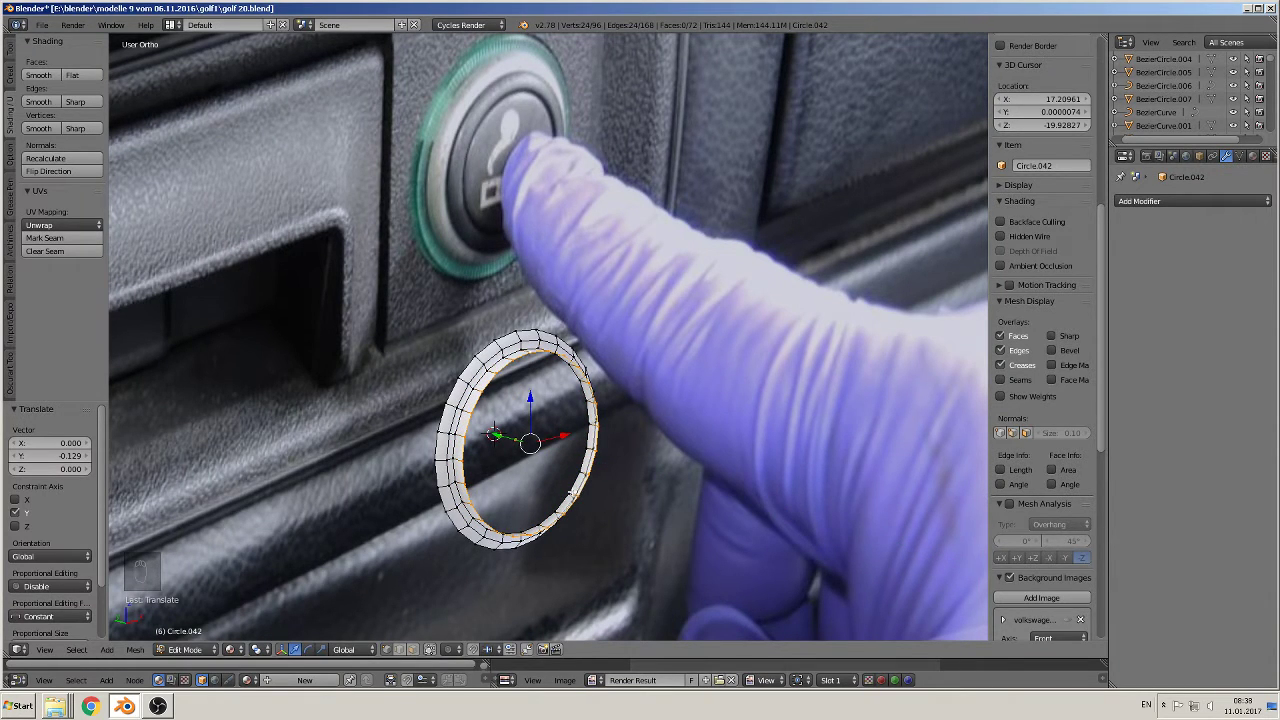
Step: Extrude the inner edge loop inward, scaled to about 0.822, and move it about -0.083 along the Y axis
key(e)
key(s)
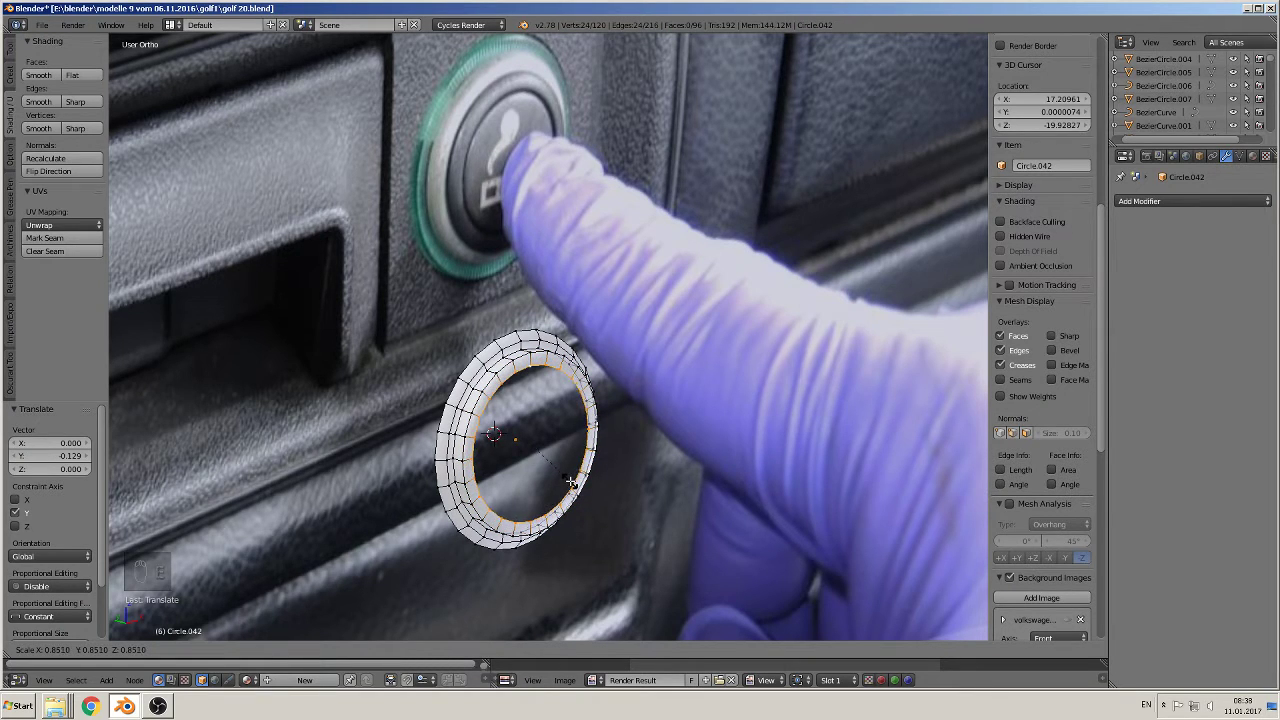
click(569, 480)
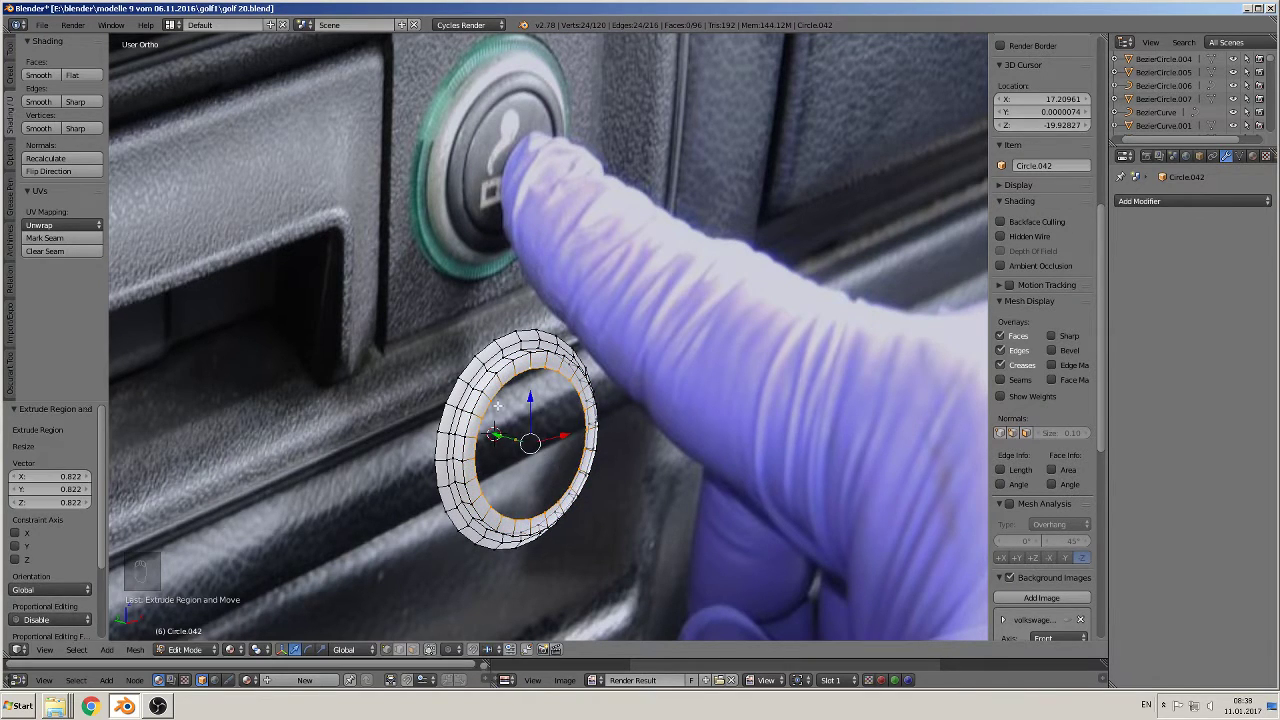
key(g)
key(y)
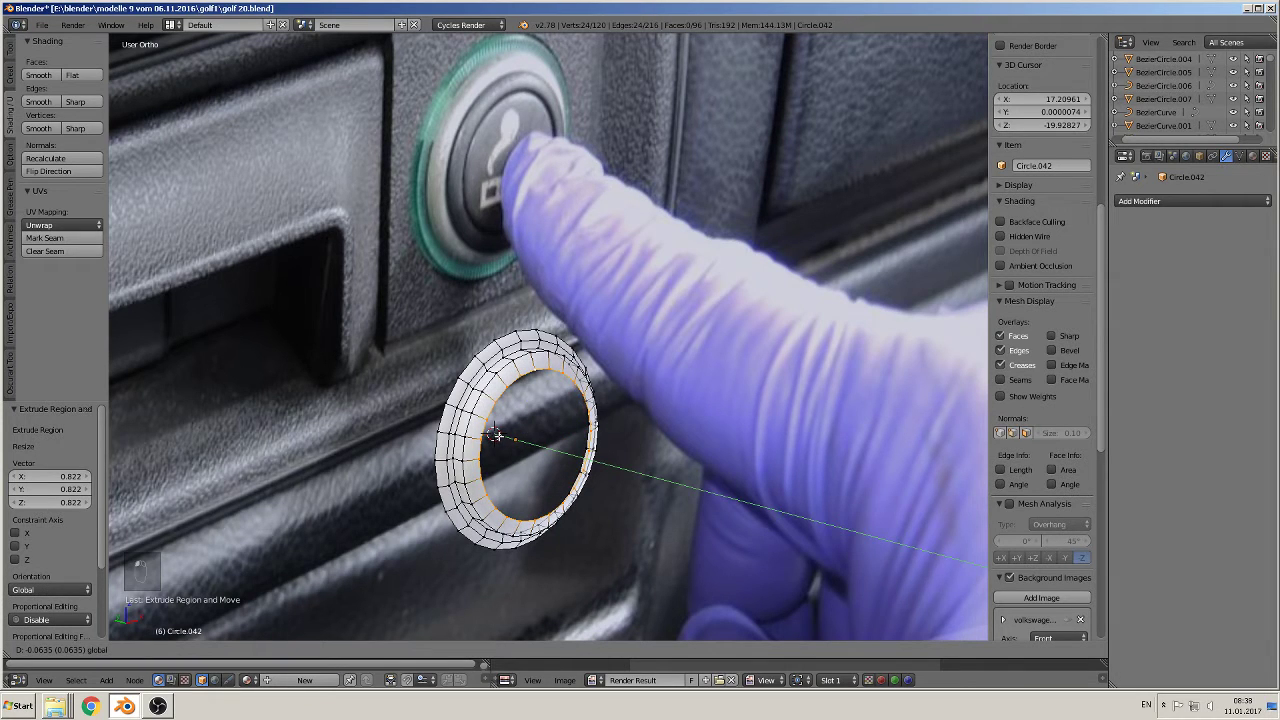
click(502, 383)
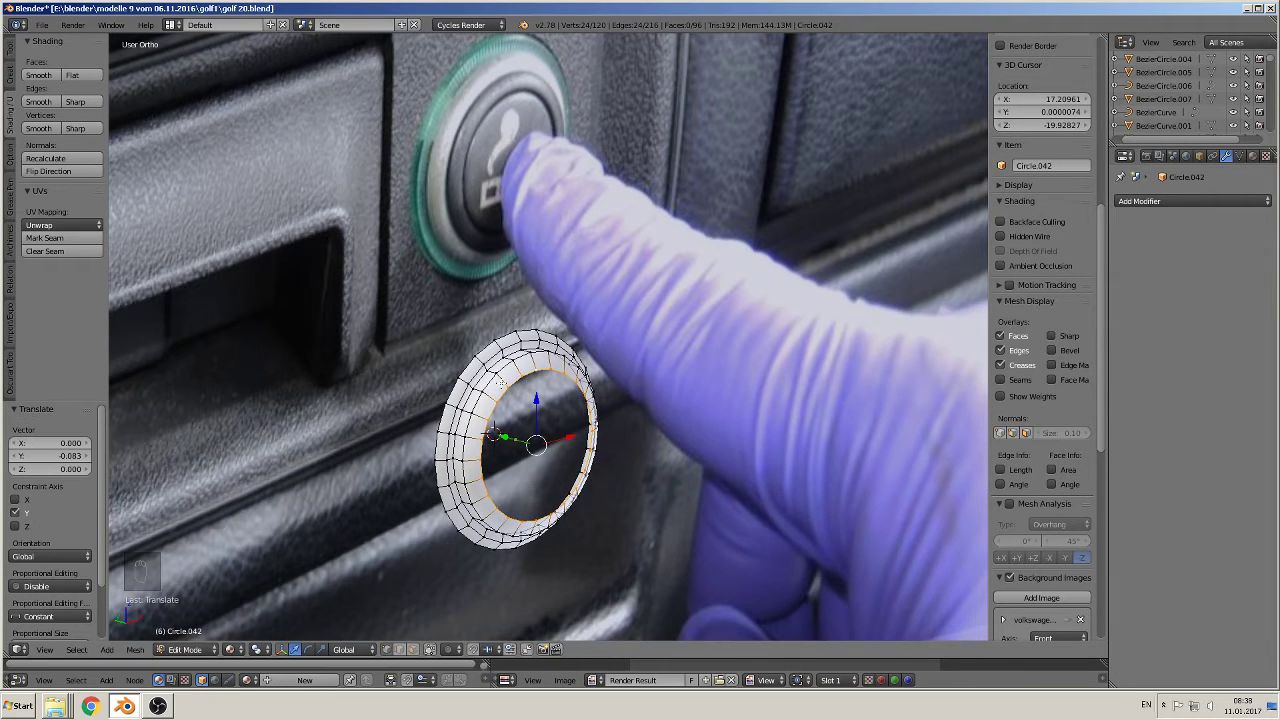
Step: Add one centred loop cut to the innermost band and shift it slightly along the Y axis to round the profile
key(ctrl+r)
click(515, 410)
right_click(520, 422)
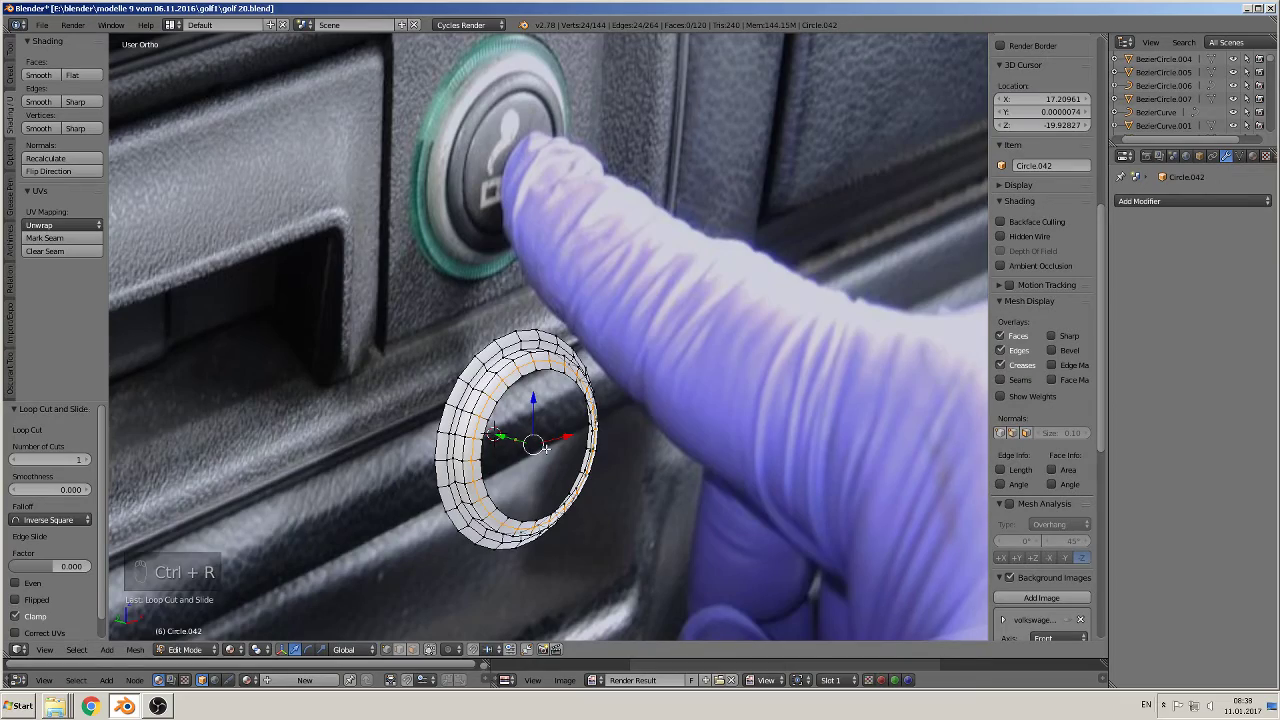
middle_drag(546, 449, 452, 418)
key(g)
key(y)
click(500, 437)
key(Tab)
key(Tab)
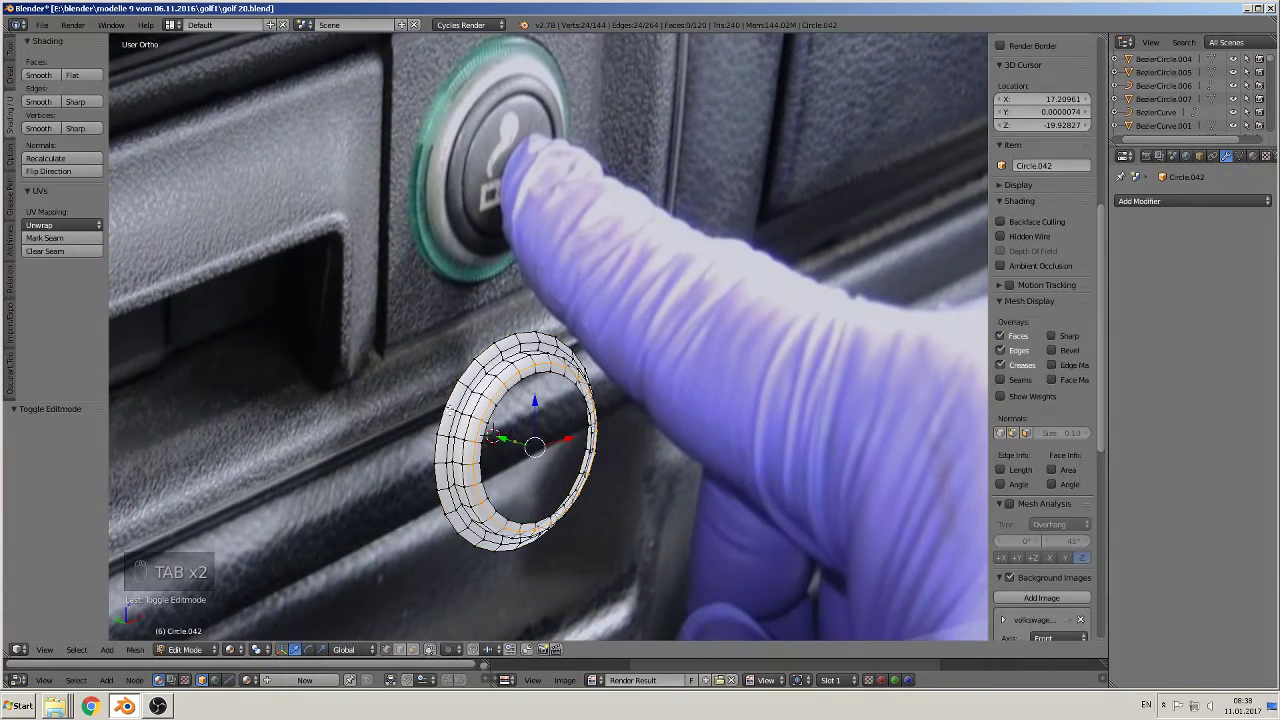
Step: Extrude the ring's outer edge loop about 0.18 backward along the Y axis to form a side wall
alt+right_click(452, 386)
key(e)
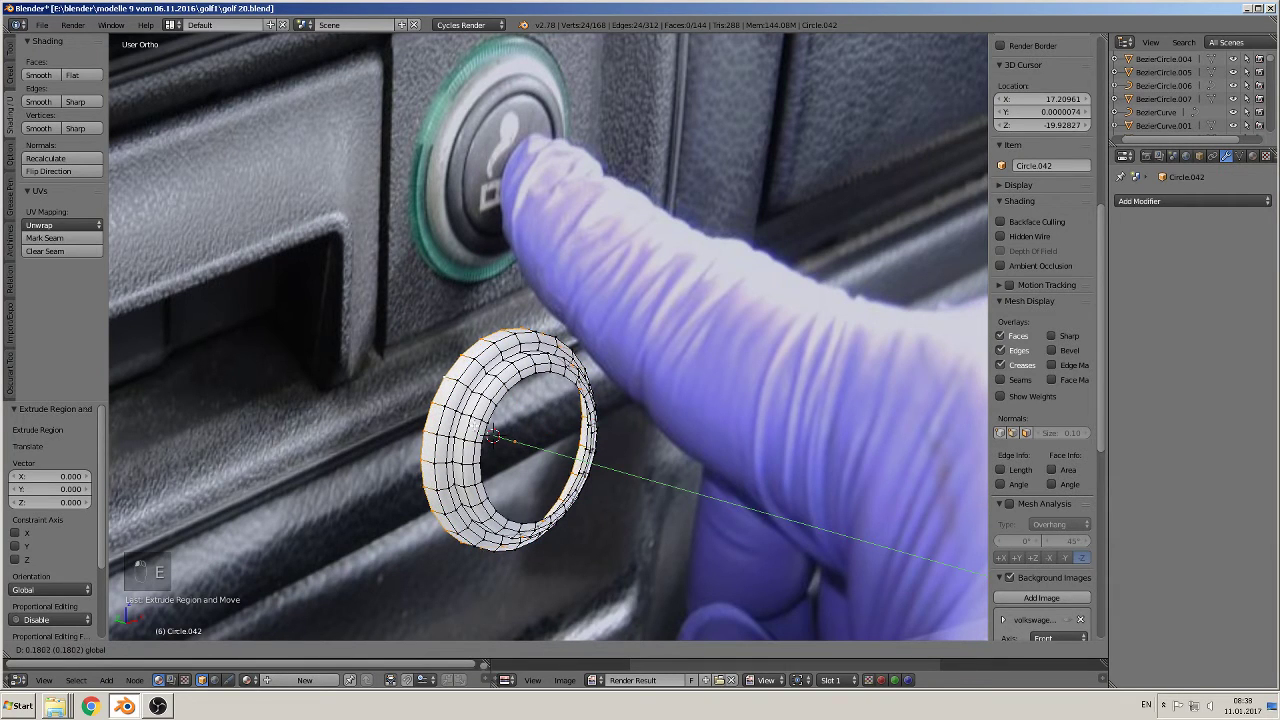
click(482, 438)
key(Tab)
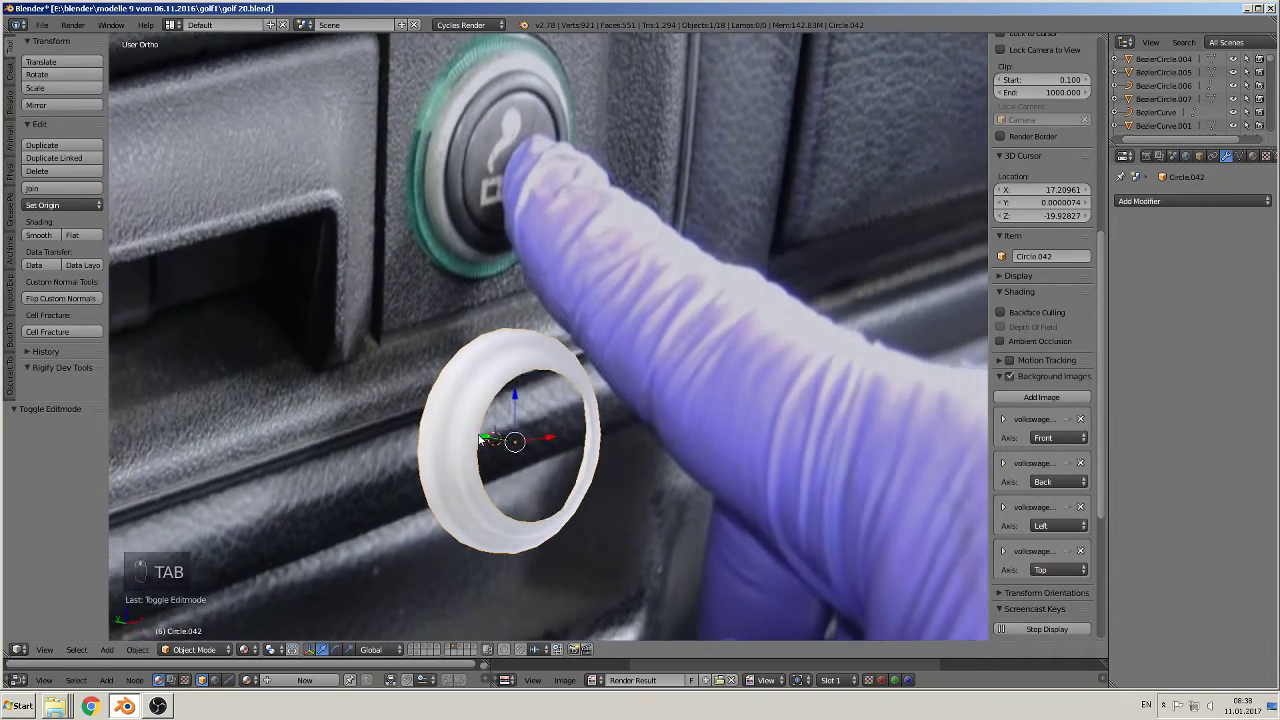
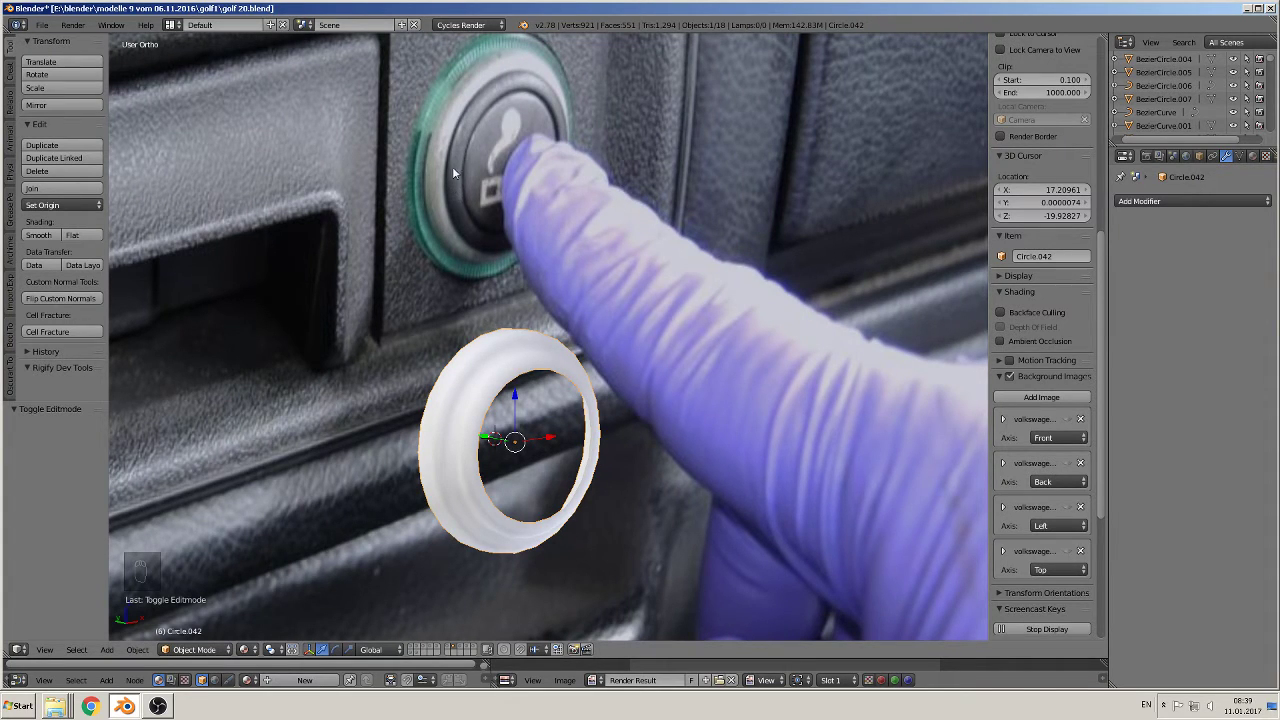
Step: Extrude the ring's inner edge loop about 0.090 backward along the Y axis
key(Tab)
scroll(540, 416, up, 2)
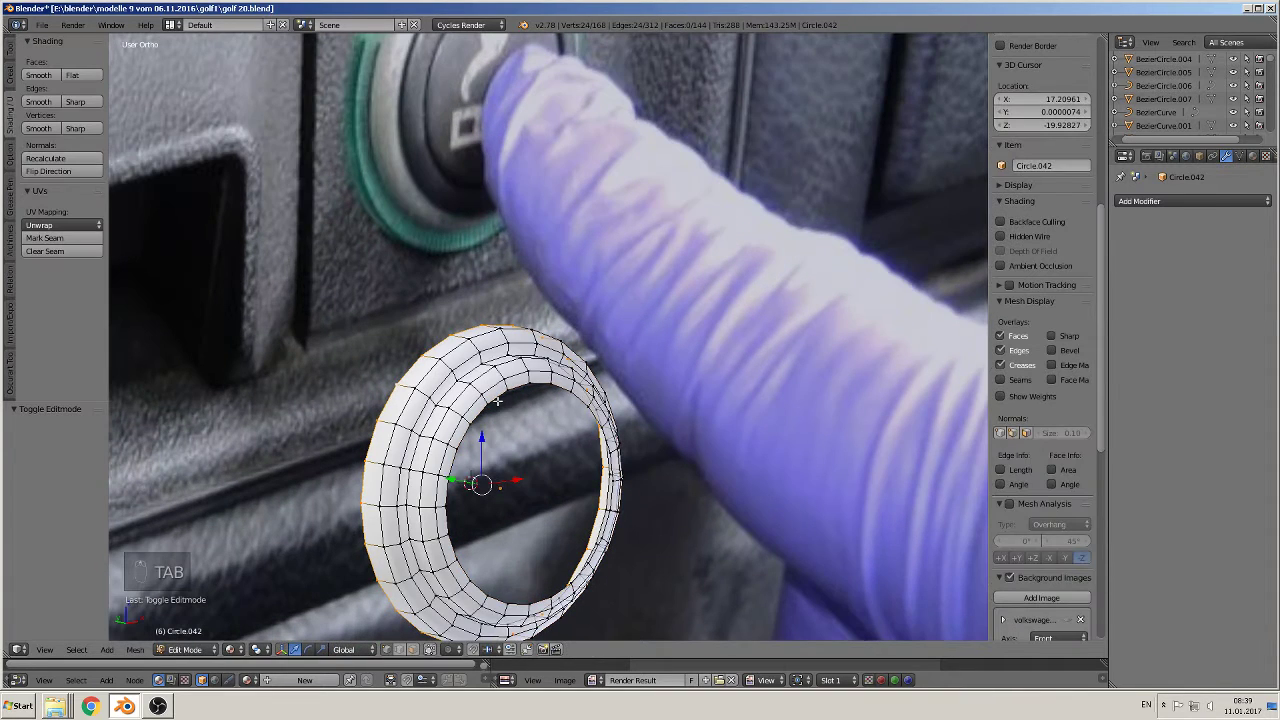
alt+right_click(498, 413)
shift+middle_drag(526, 464, 554, 432)
key(e)
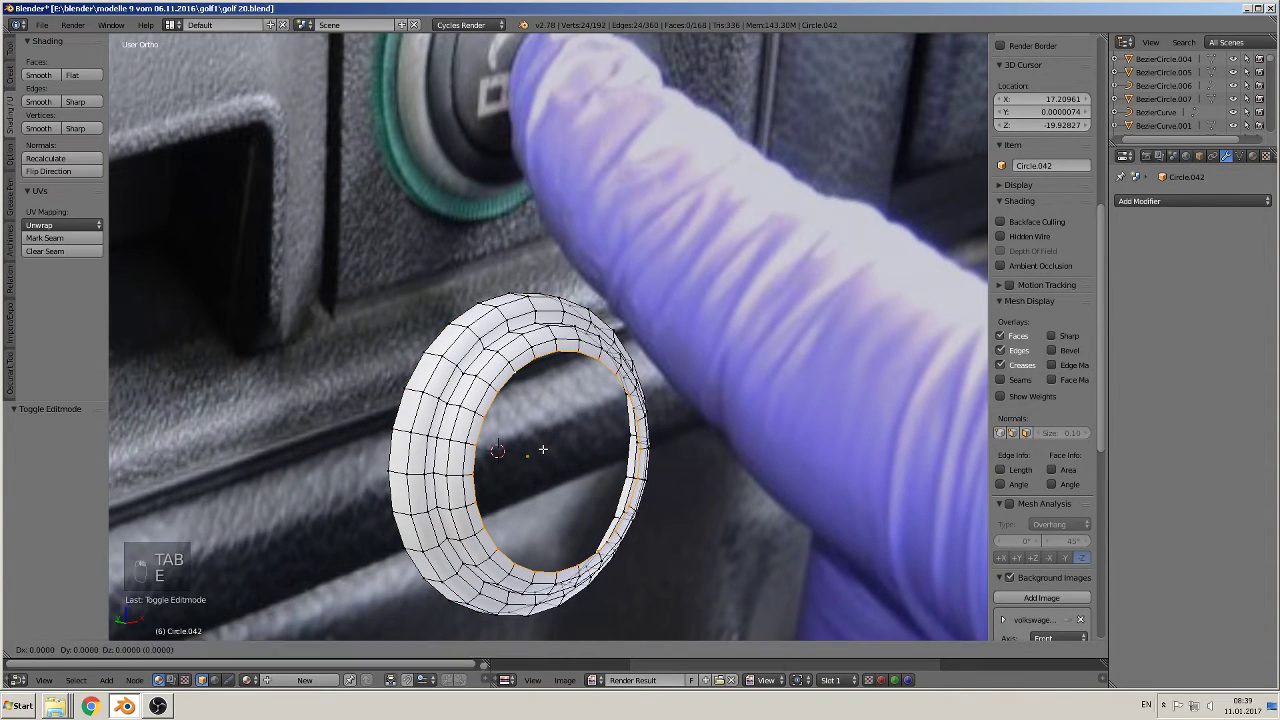
right_click(544, 449)
key(g)
key(y)
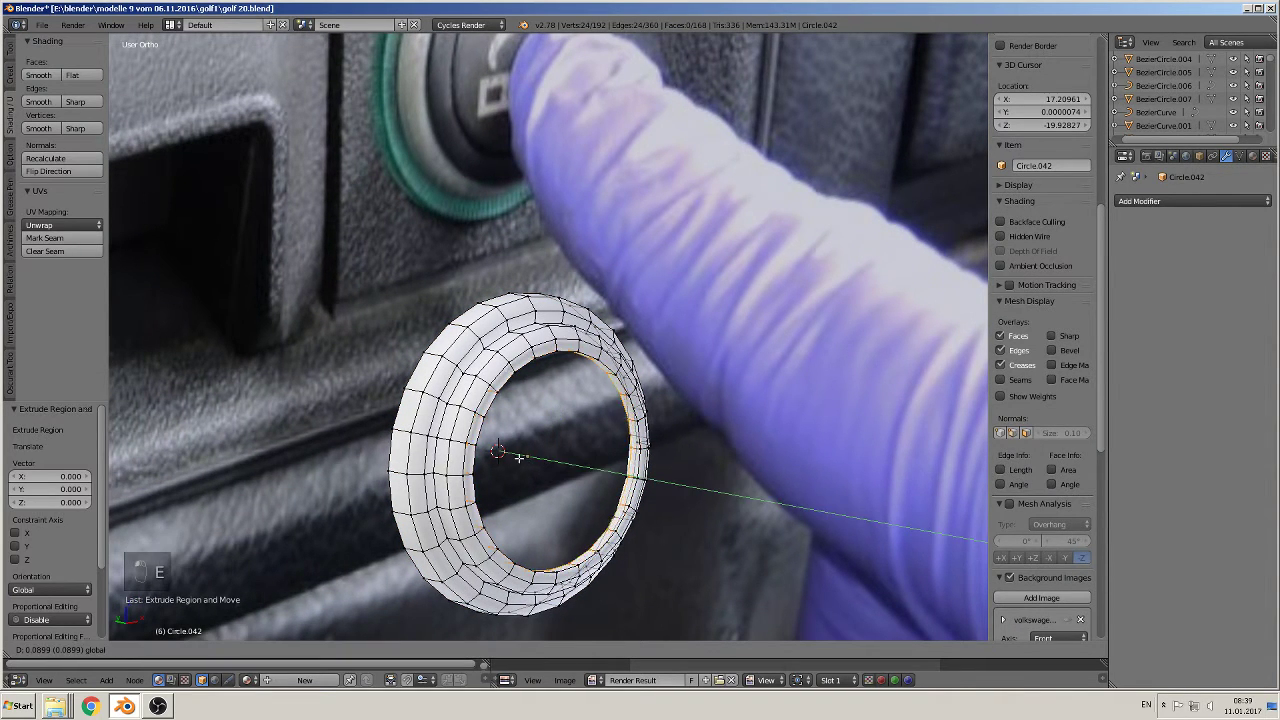
click(519, 457)
Step: Extrude the inner edge loop inward, scaled to about 0.973, and extrude it again about -0.112 along the Y axis
key(e)
key(s)
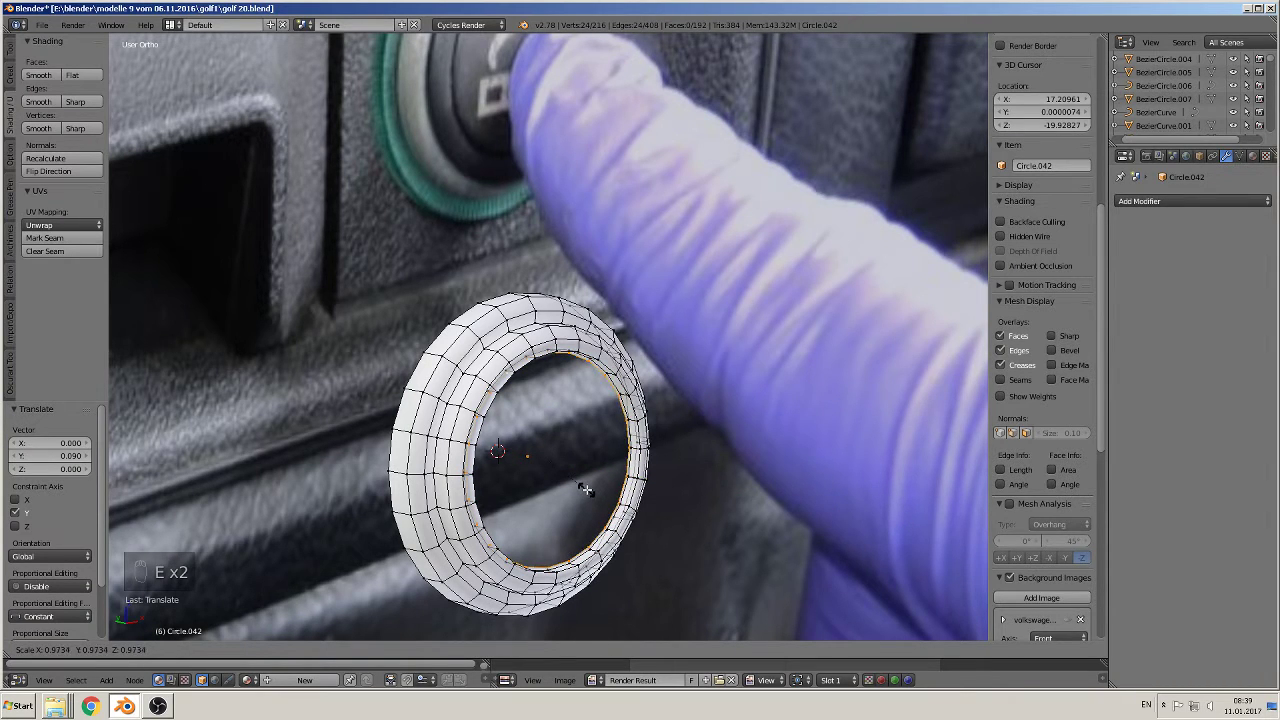
click(587, 489)
key(e)
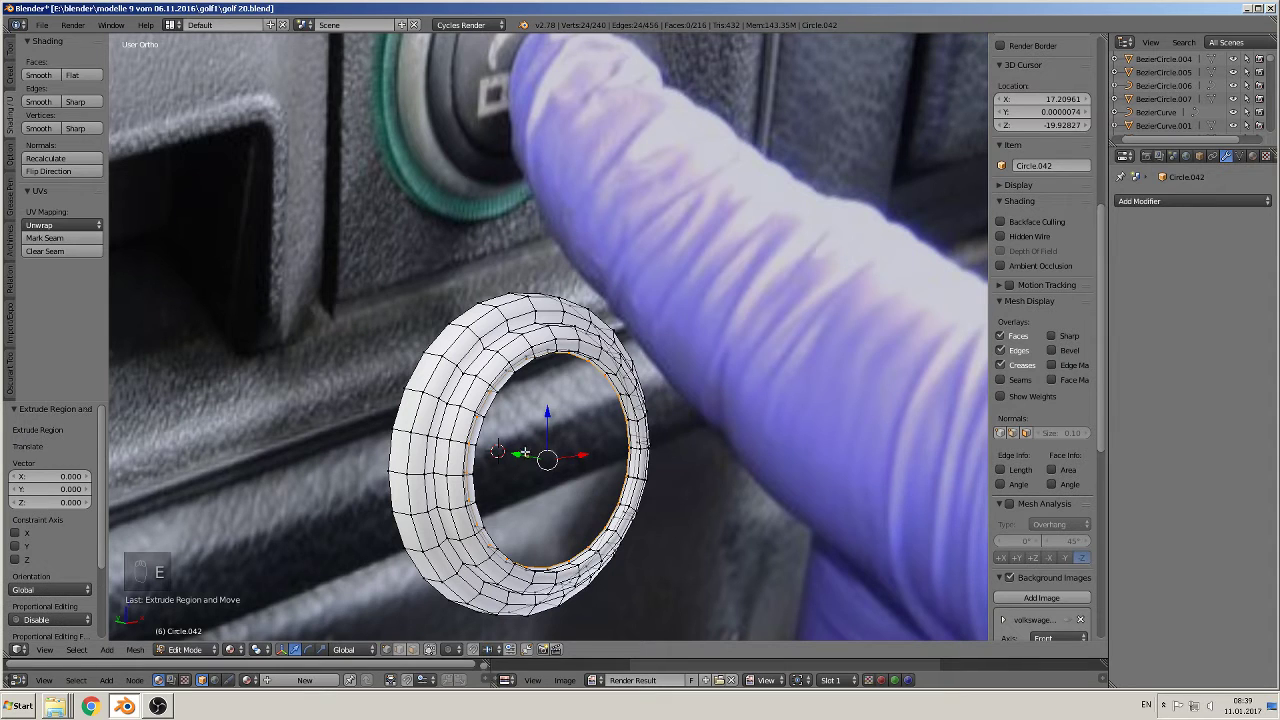
click(532, 464)
middle_drag(532, 464, 560, 483)
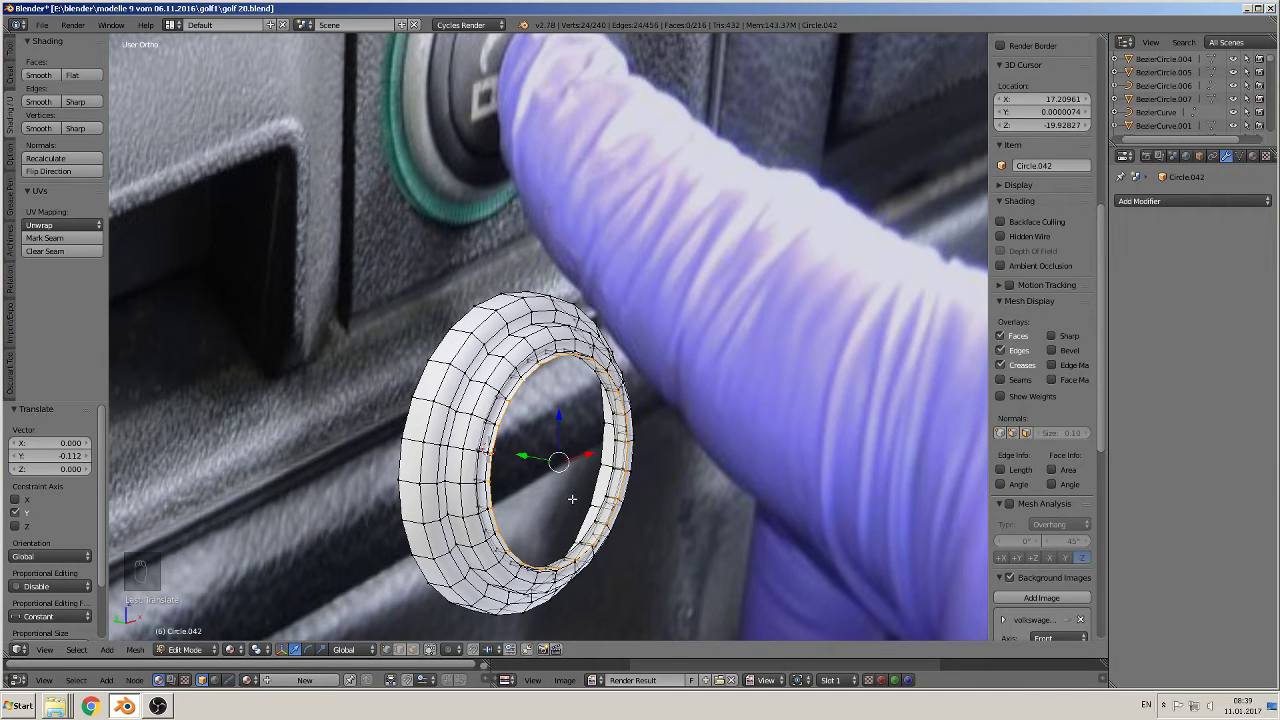
Step: Extrude the inner edge loop inward, scaled to about 0.810, and move it about -0.054 along the Y axis
key(e)
key(s)
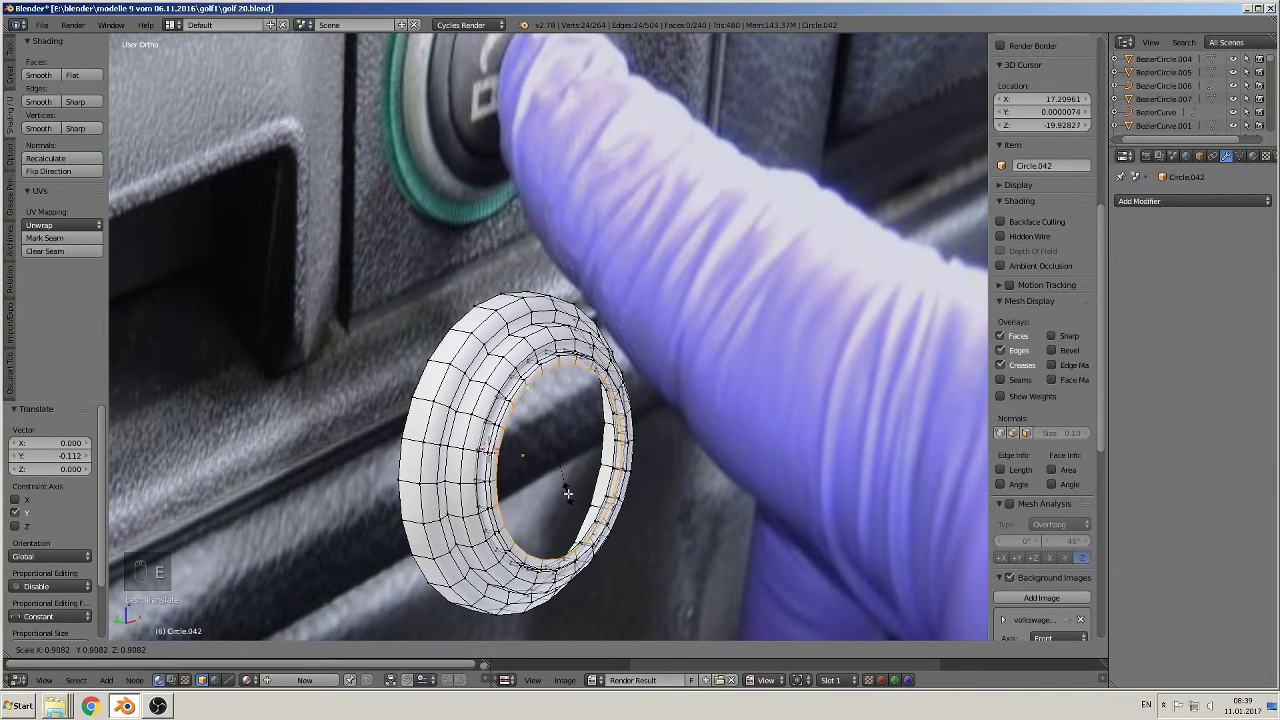
click(566, 489)
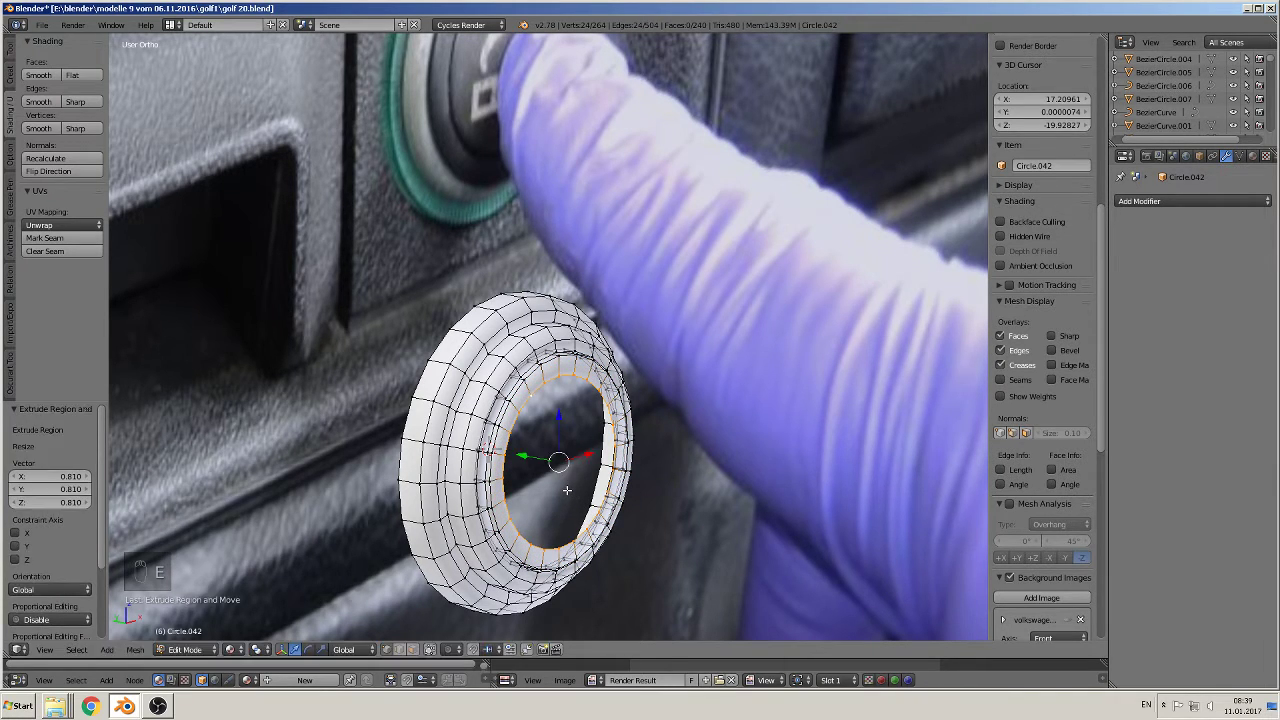
key(g)
key(y)
click(530, 458)
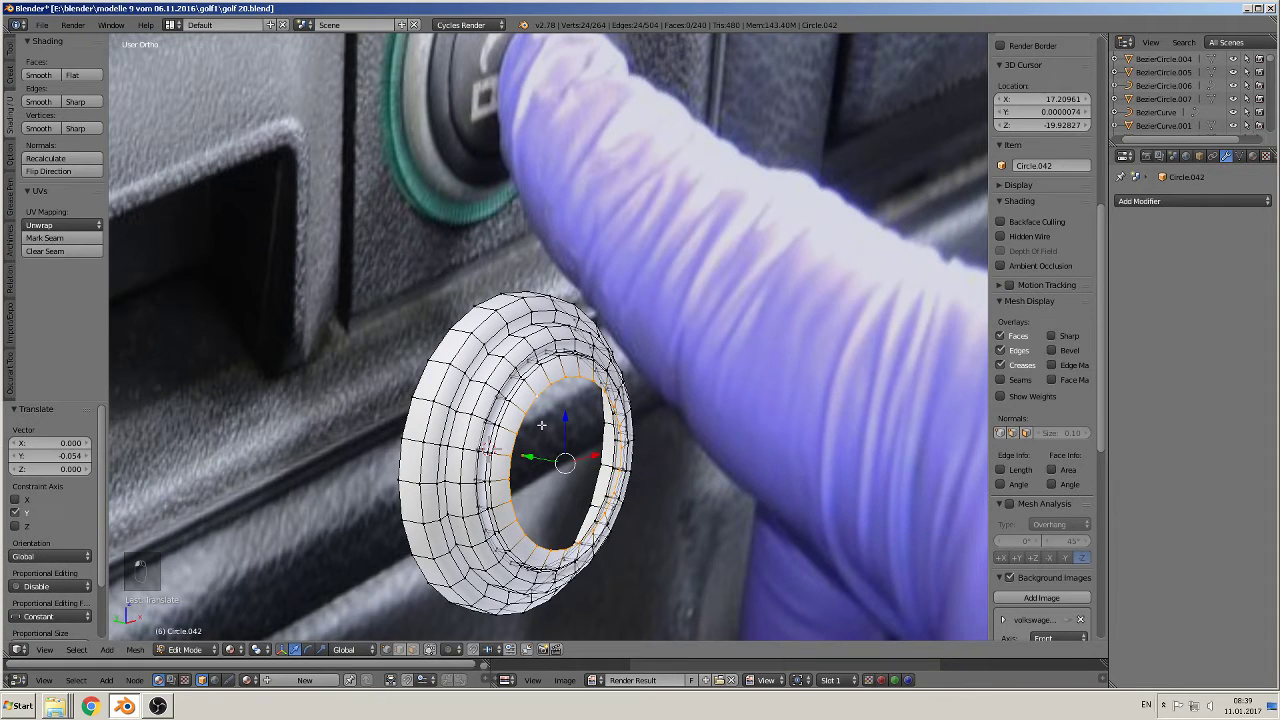
Step: Add one loop cut to the innermost band and move it about -0.017 along the Y axis
key(ctrl+r)
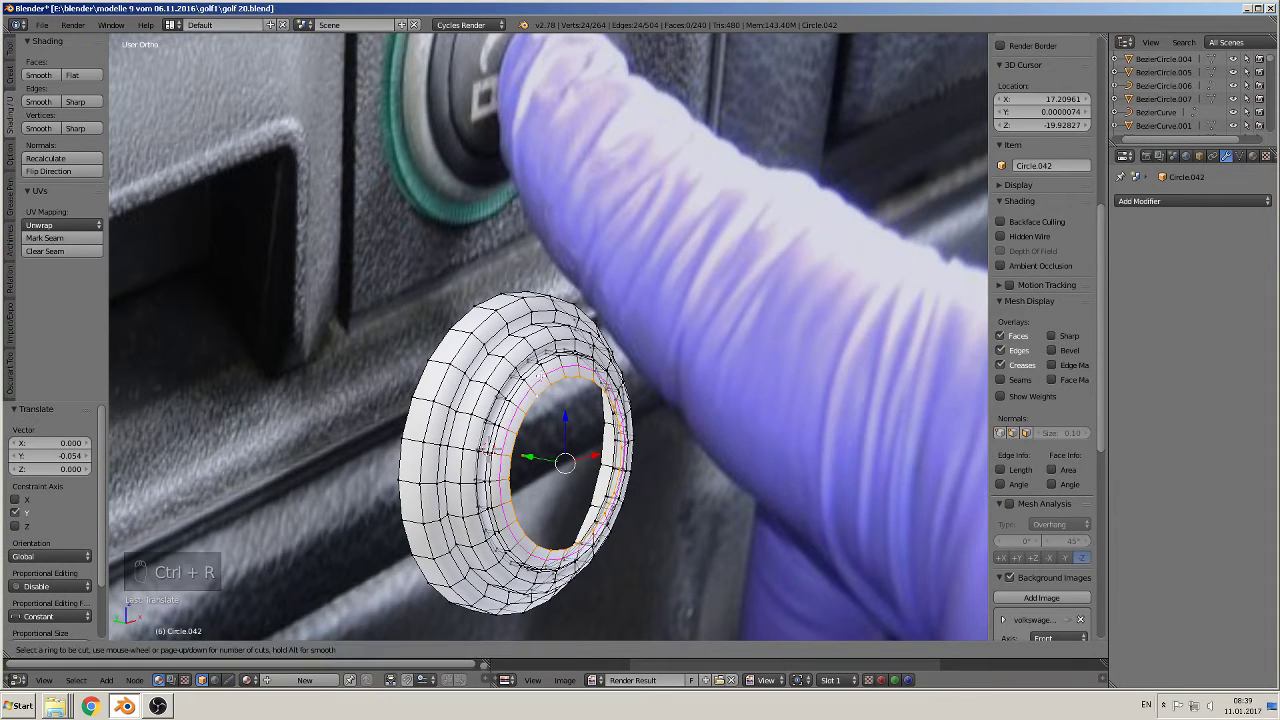
double_click(544, 422)
drag(530, 456, 533, 456)
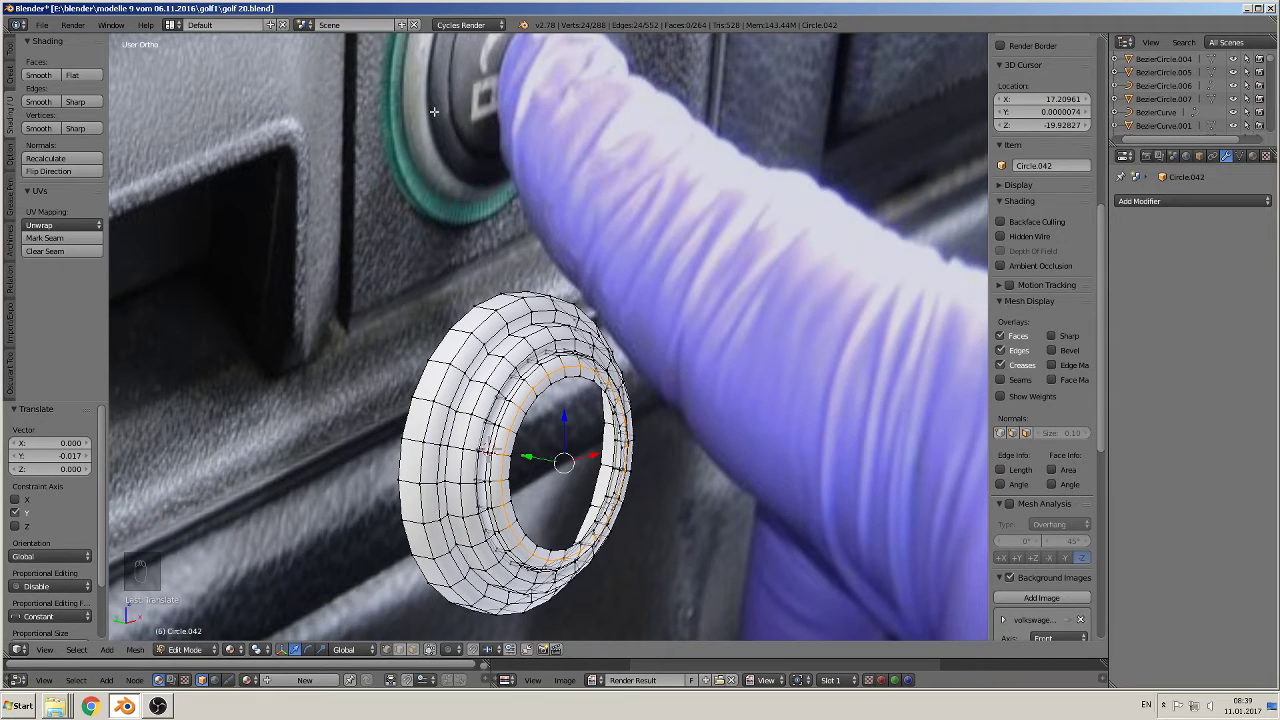
Step: Extrude the innermost edge loop about 0.068 along the Y axis, and extrude it again inward, scaled to about 0.929
alt+right_click(564, 382)
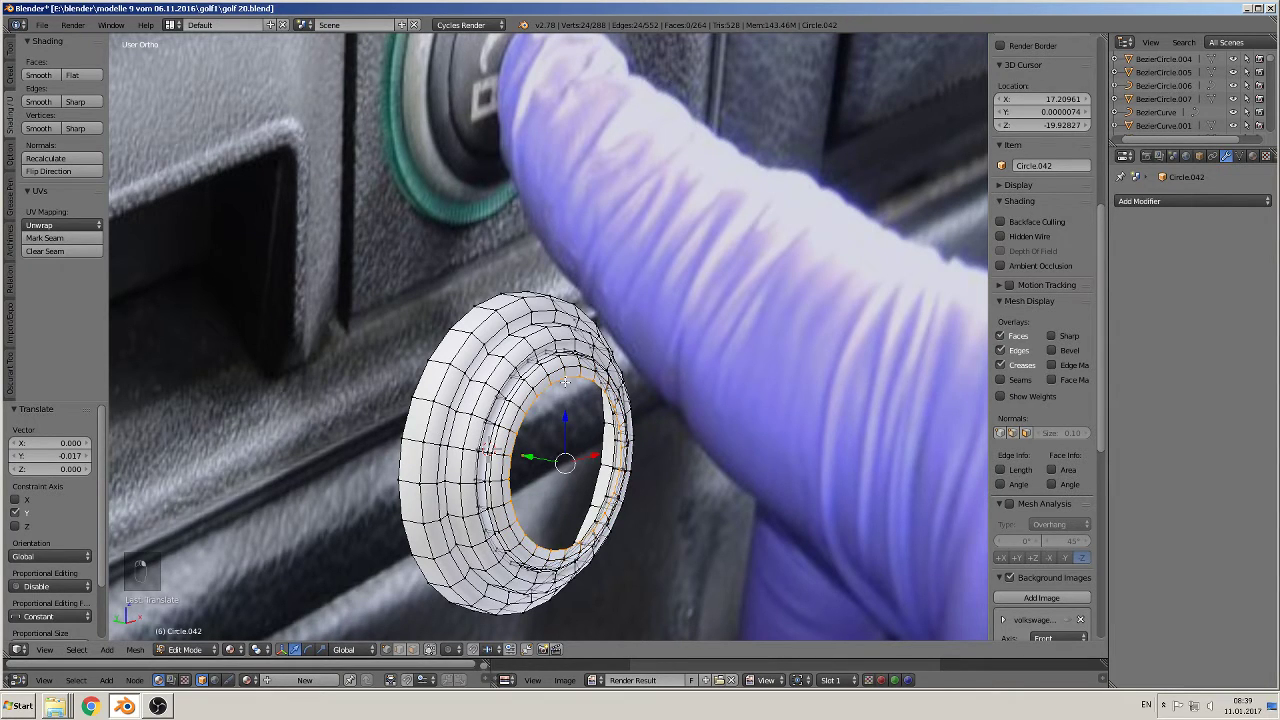
key(e)
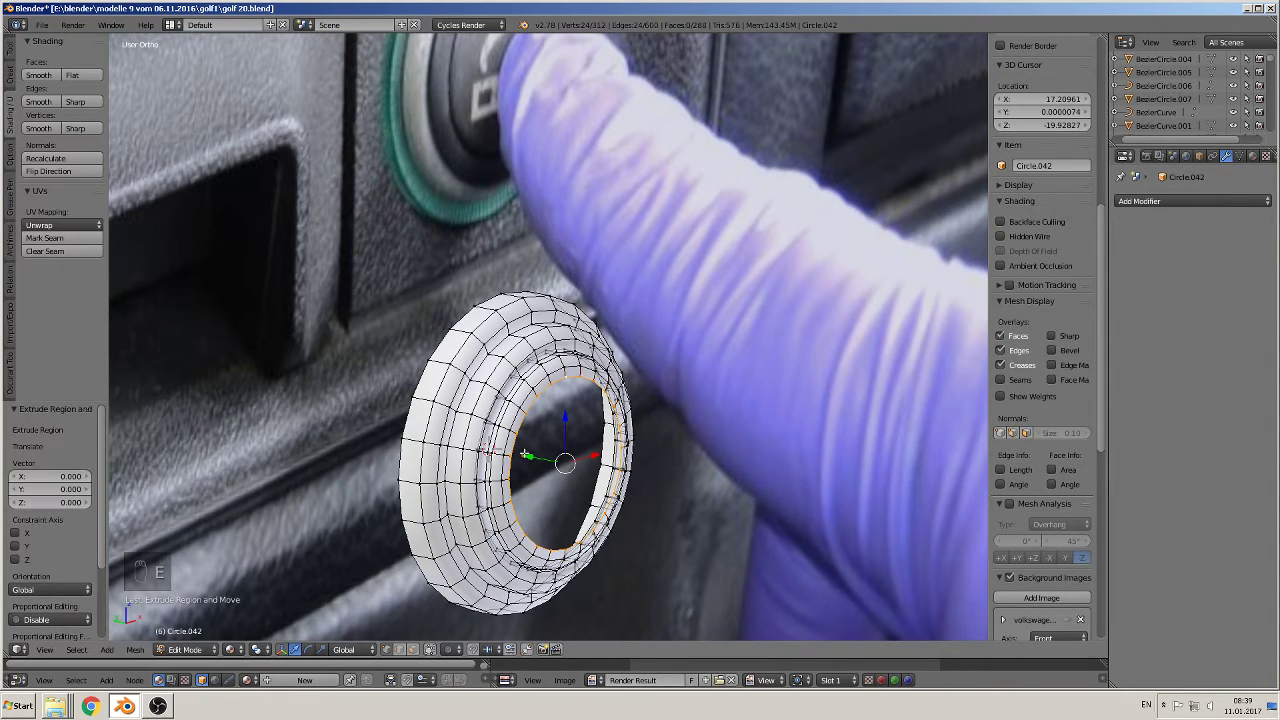
drag(530, 461, 522, 459)
key(e)
key(s)
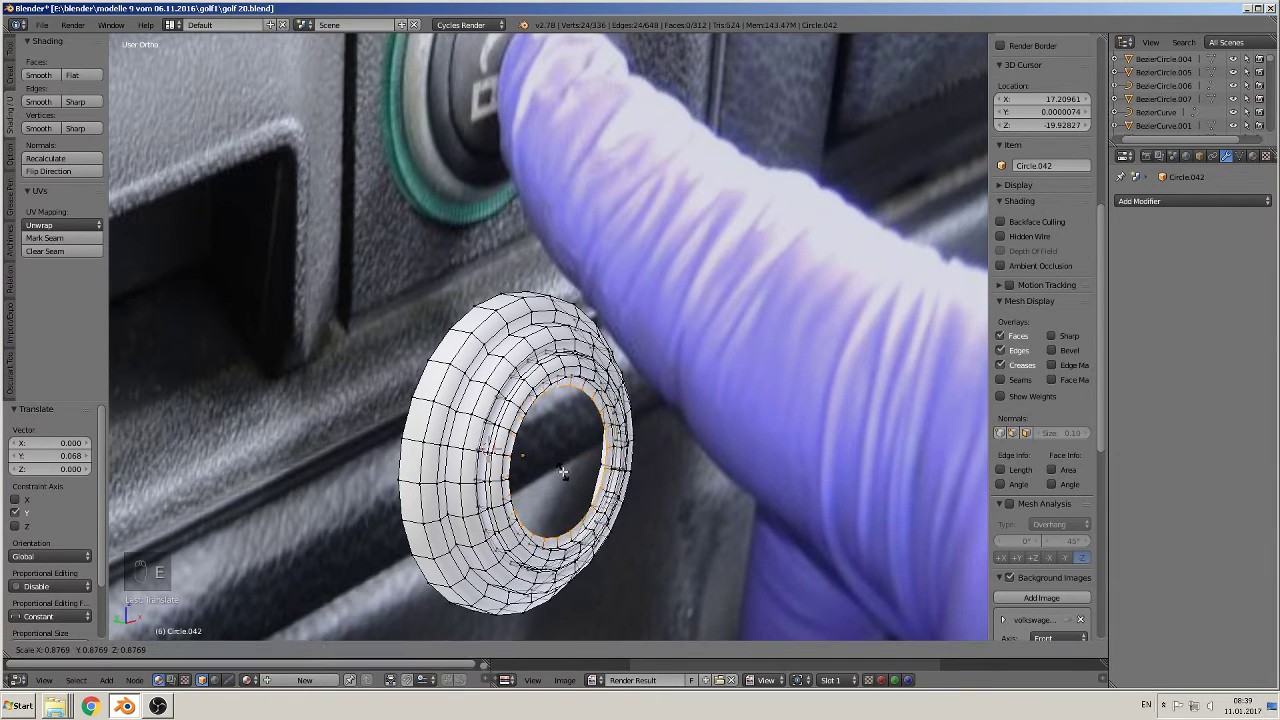
click(563, 471)
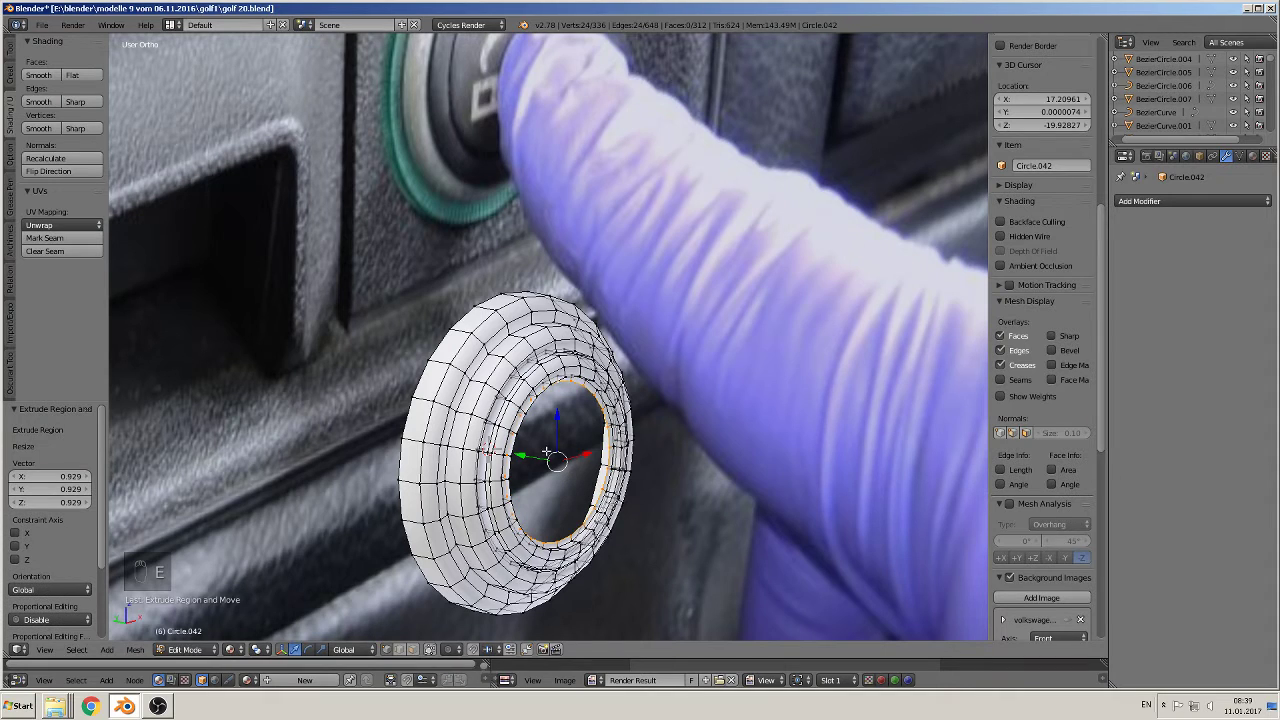
Step: Extrude the innermost edge loop about -0.091 along the Y axis, and extrude it again inward, scaled to about 0.686
key(e)
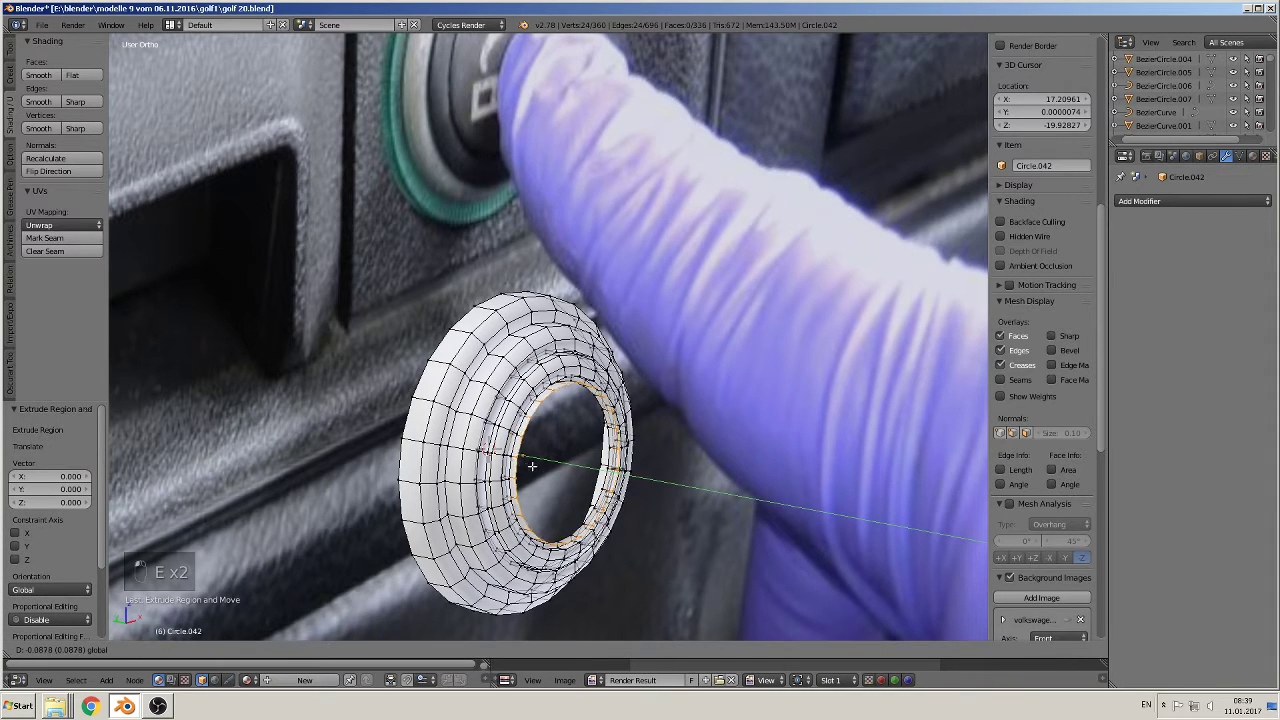
click(539, 467)
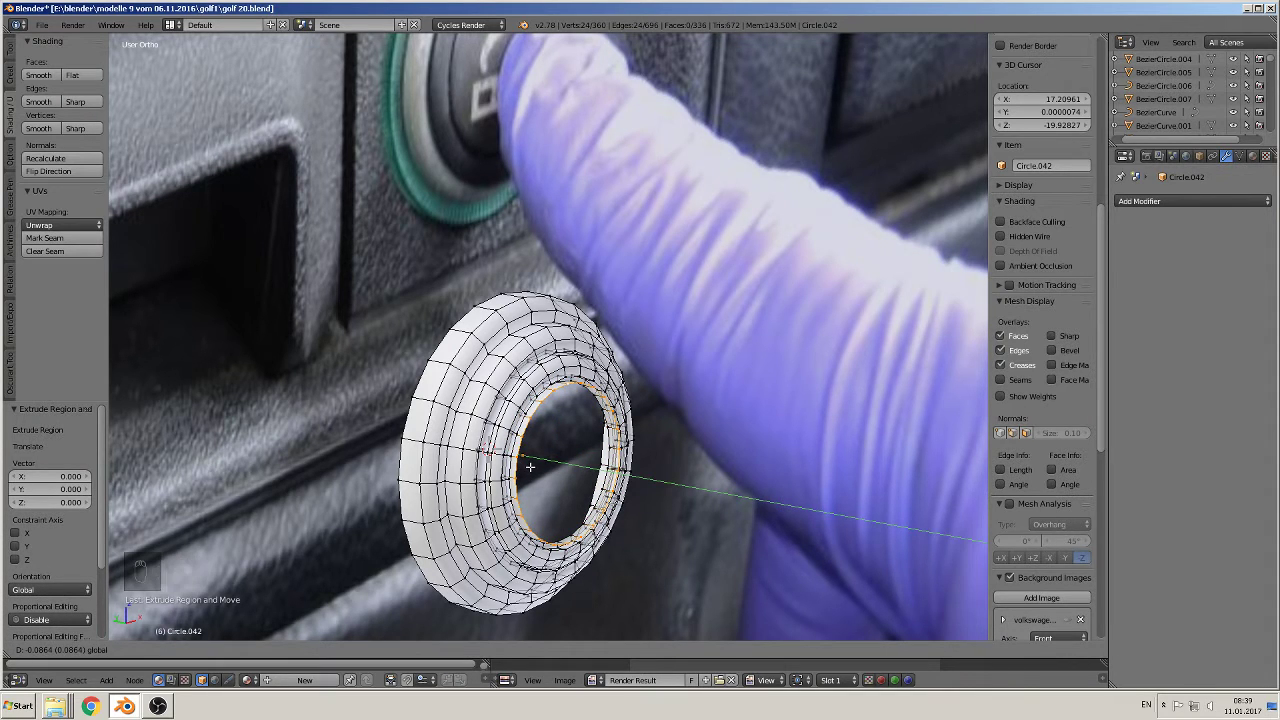
shift+middle_drag(513, 270, 467, 310)
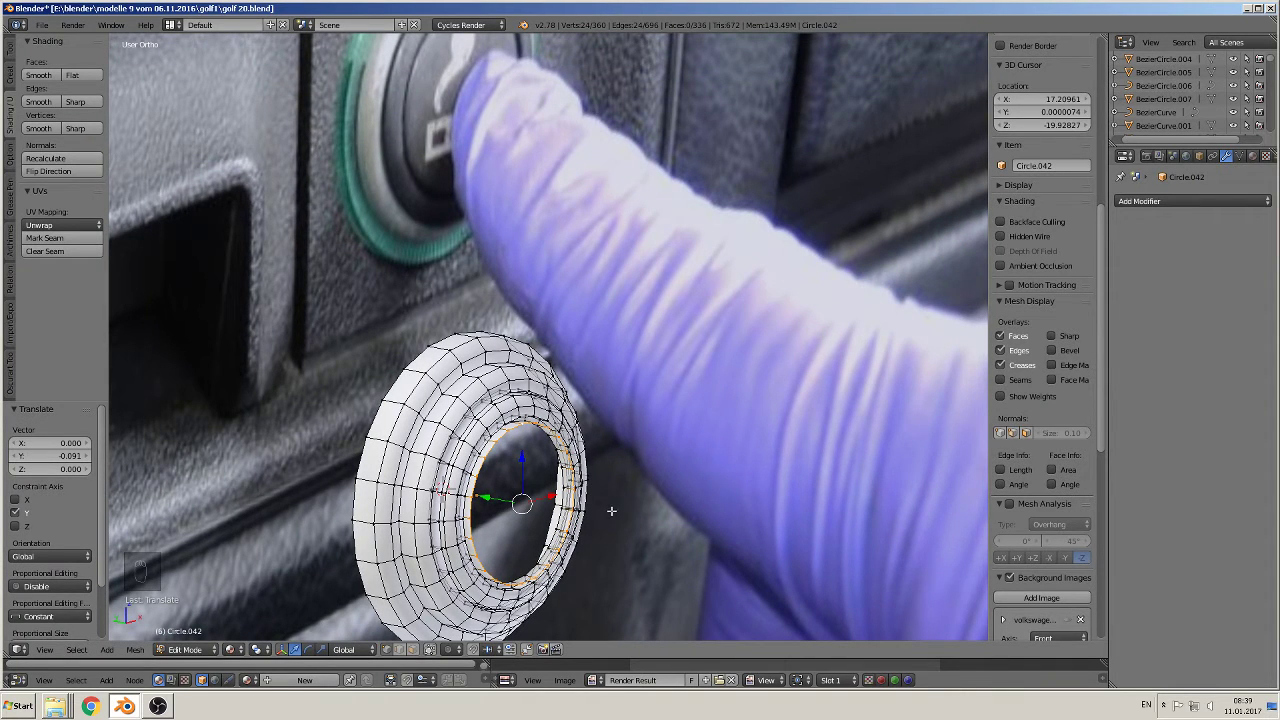
shift+middle_drag(527, 473, 567, 318)
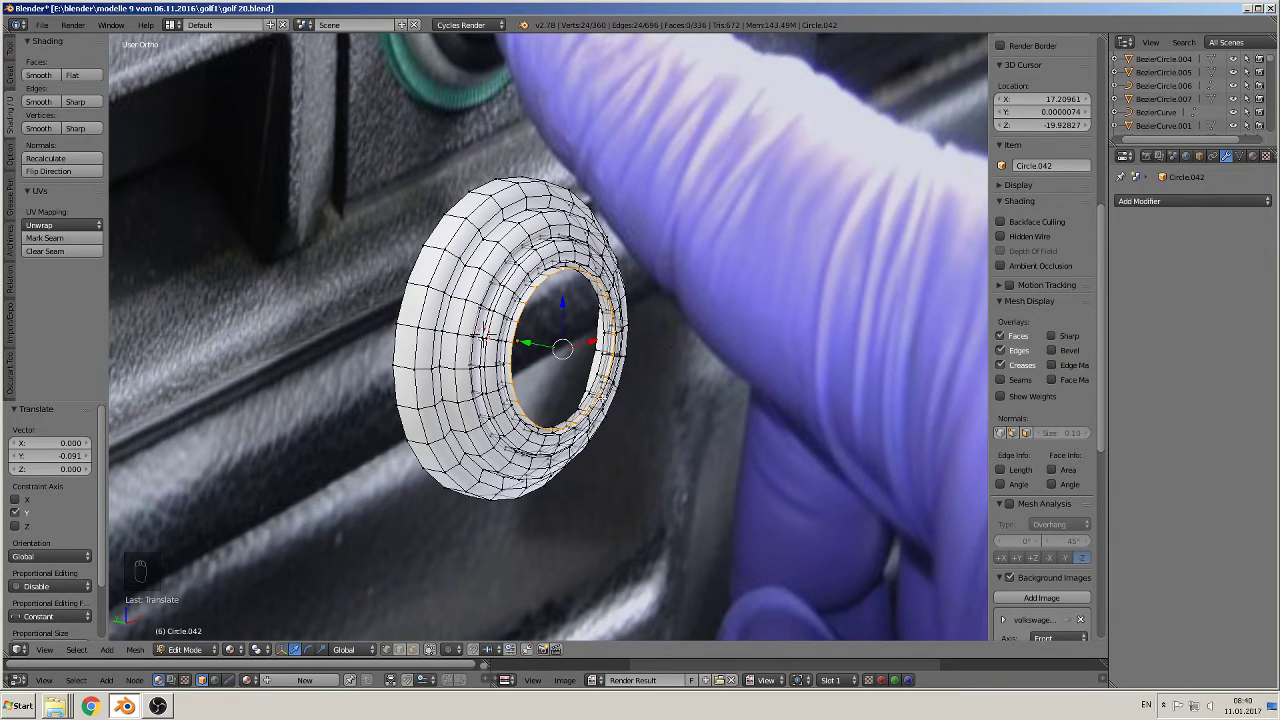
key(e)
key(s)
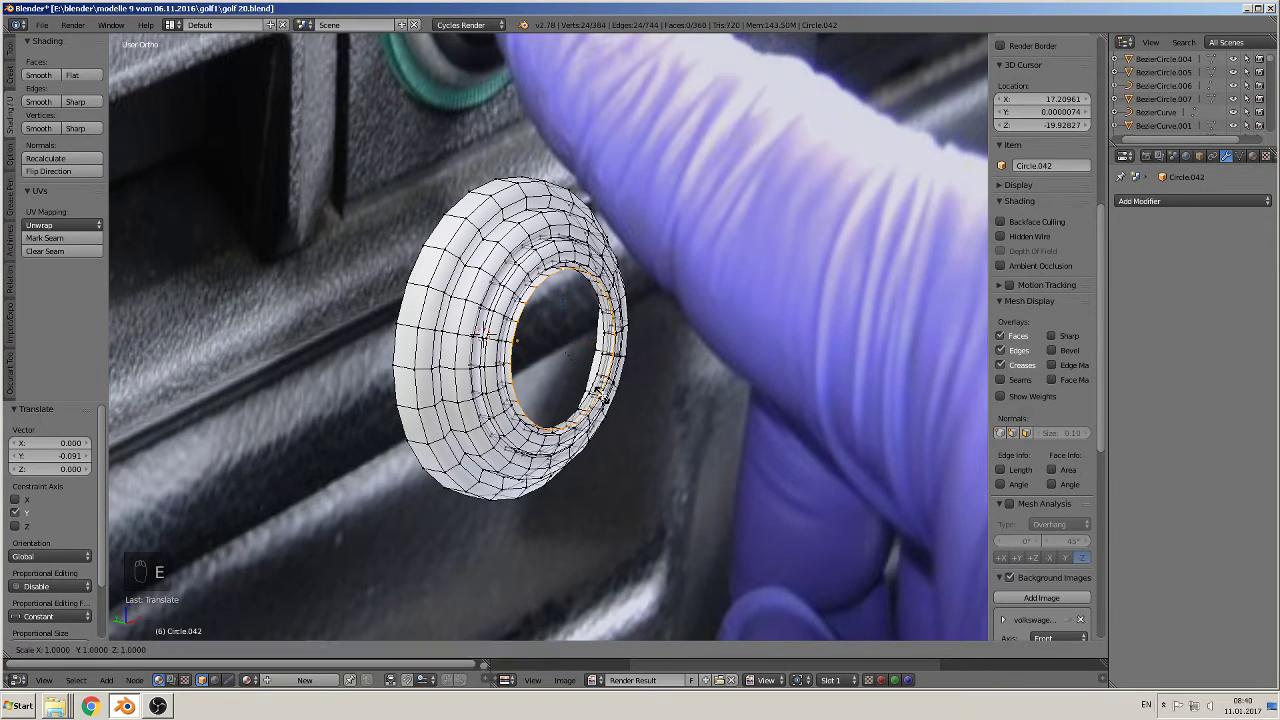
click(594, 376)
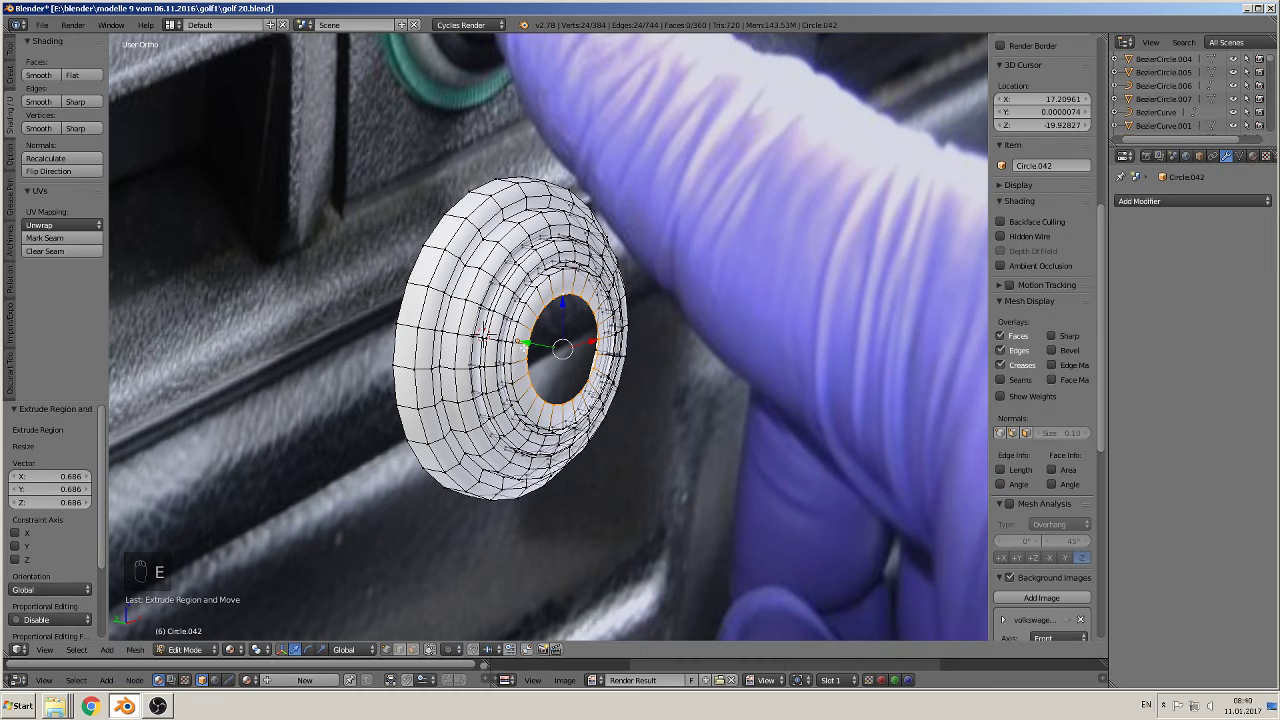
Step: Move the innermost edge loop about -0.061 along the Y axis and extrude it inward, scaled to about 0.475
drag(525, 343, 532, 345)
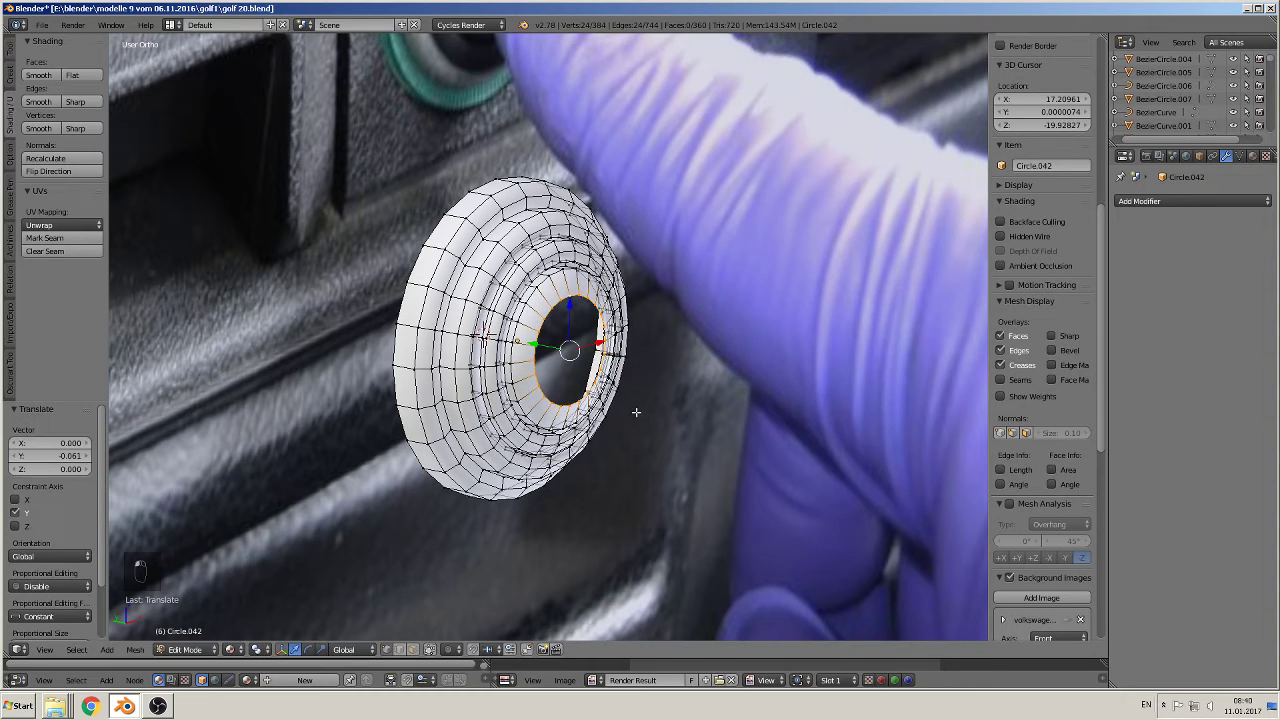
key(e)
key(s)
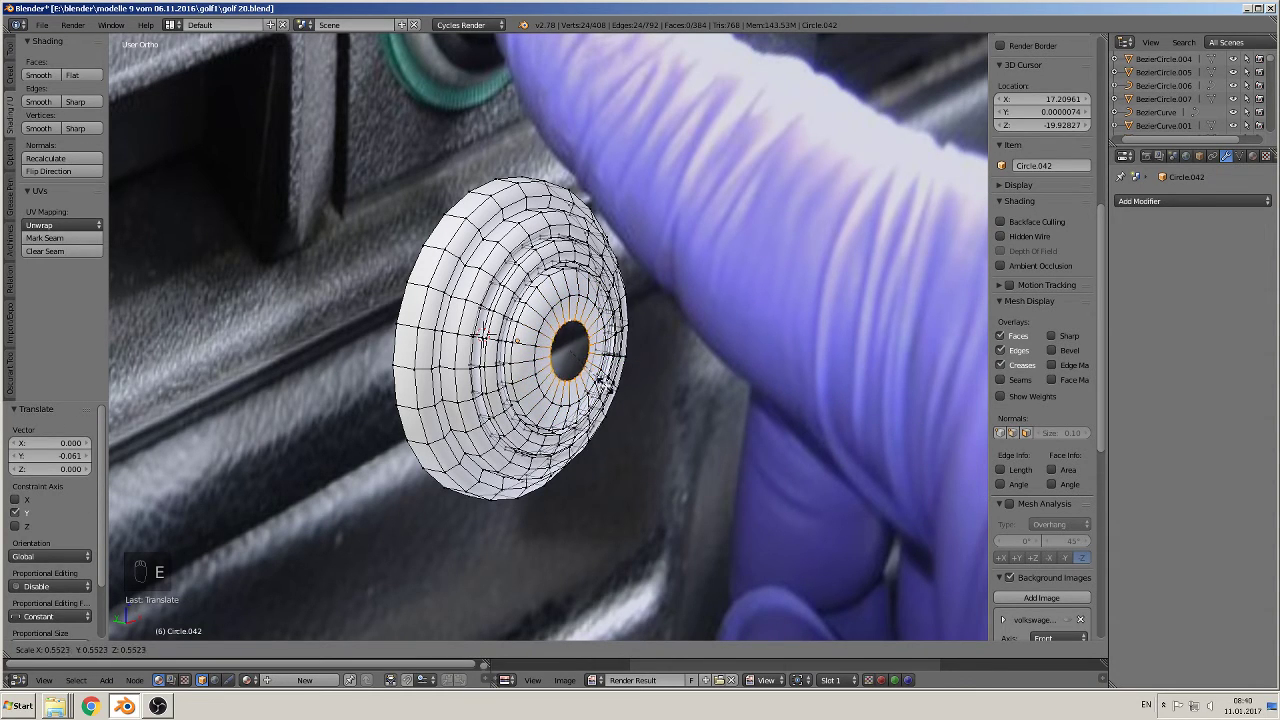
click(600, 383)
Step: Move the new innermost loop about -0.03 along the Y axis, fill the remaining hole with a face, and leave mesh editing
key(g)
key(y)
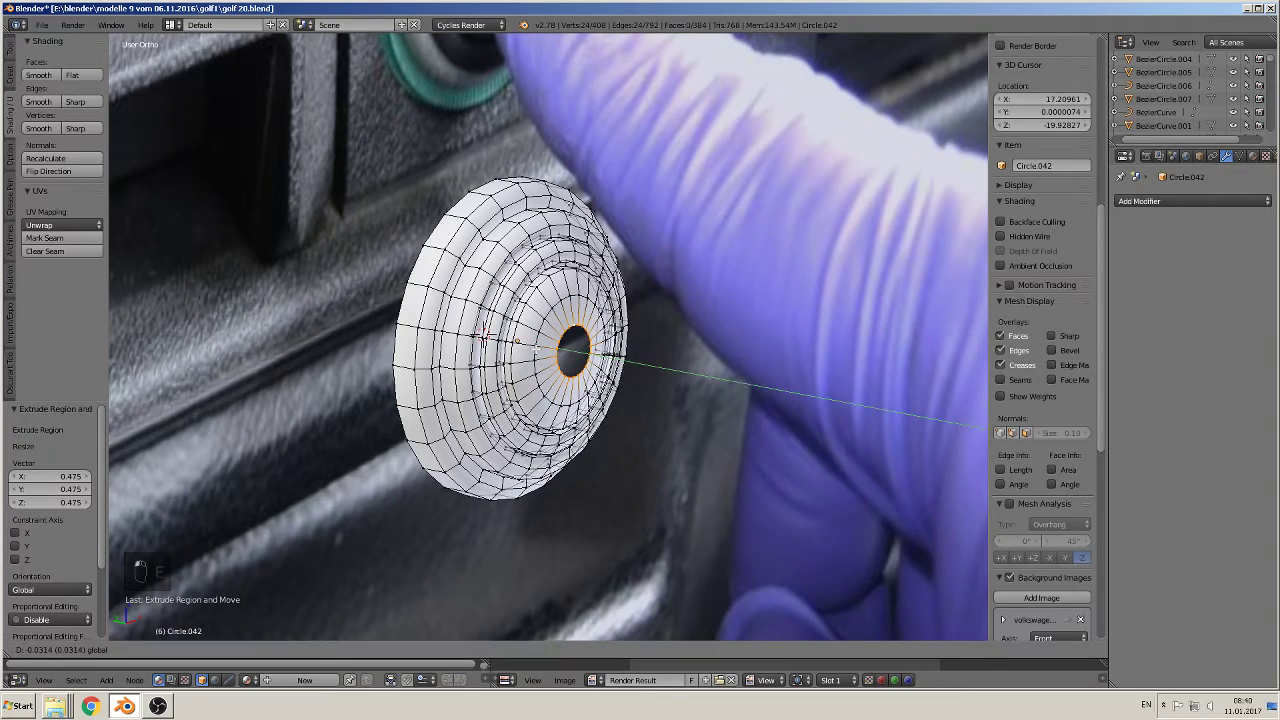
click(982, 392)
key(f)
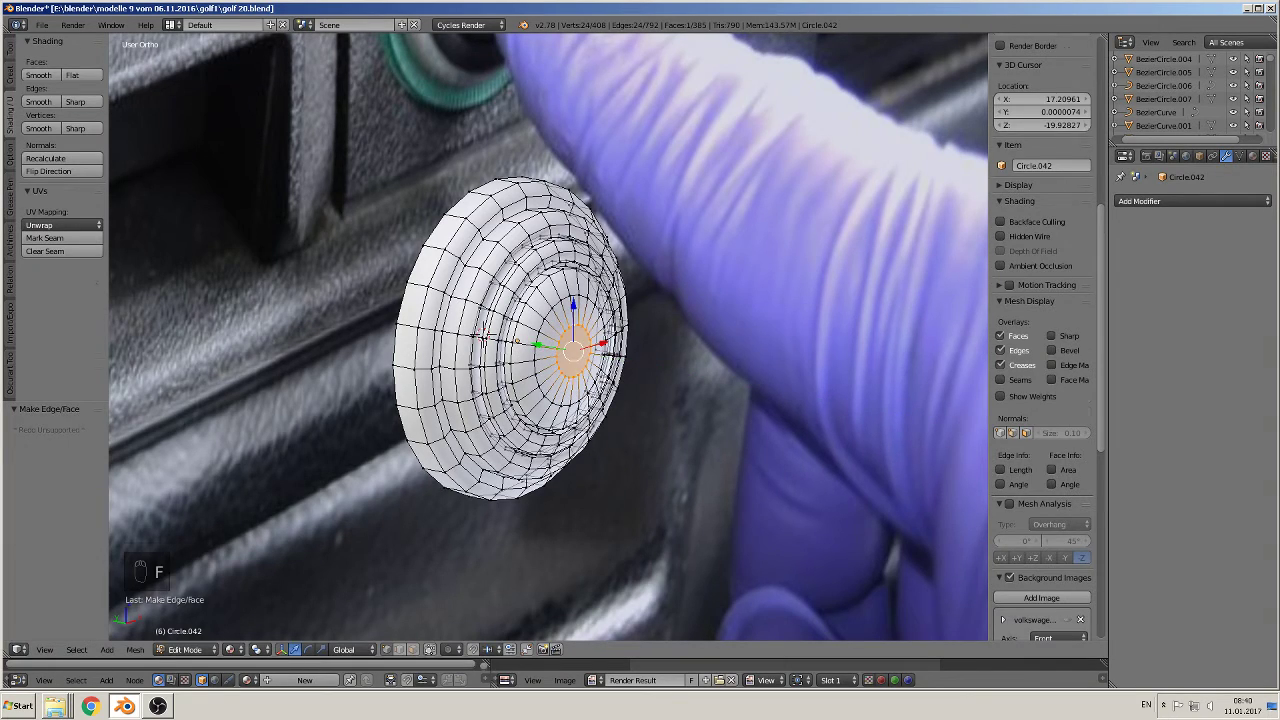
key(Tab)
Step: Move the lighter body about -6.7 along the Z axis, below the reference photo and level with the tray part
scroll(583, 403, down, 3)
middle_drag(583, 403, 544, 372)
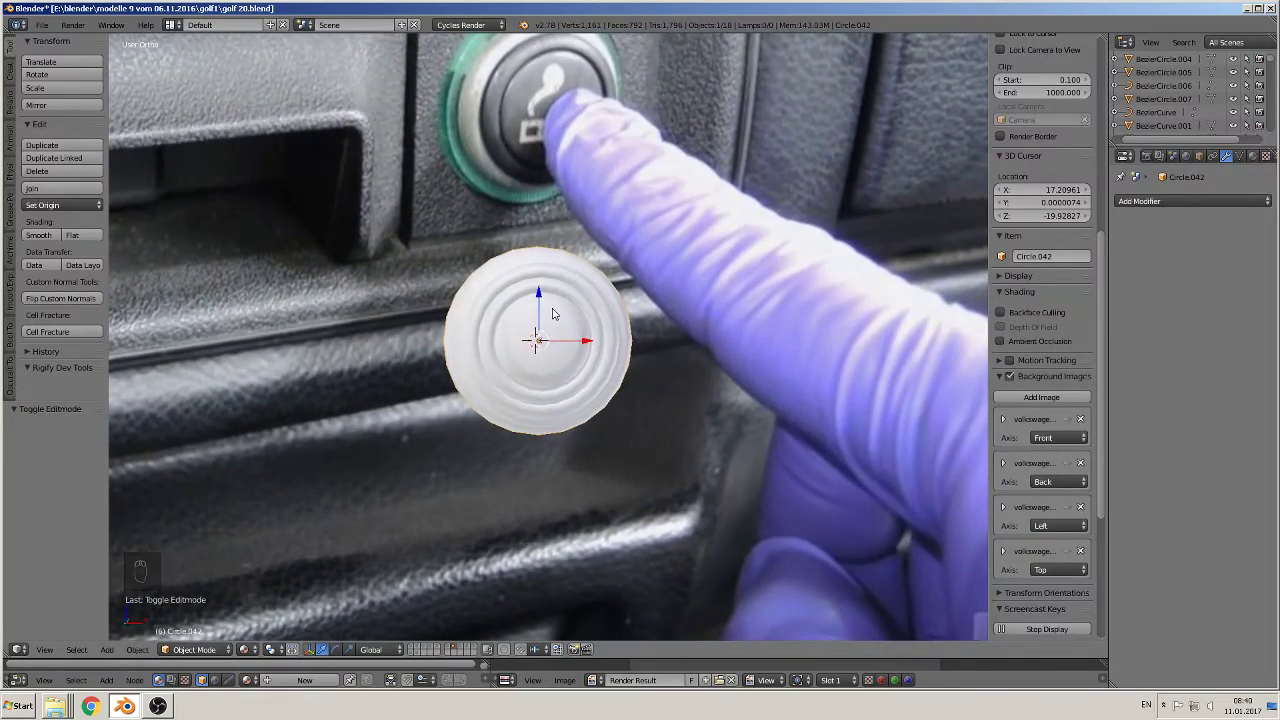
key(KP_1)
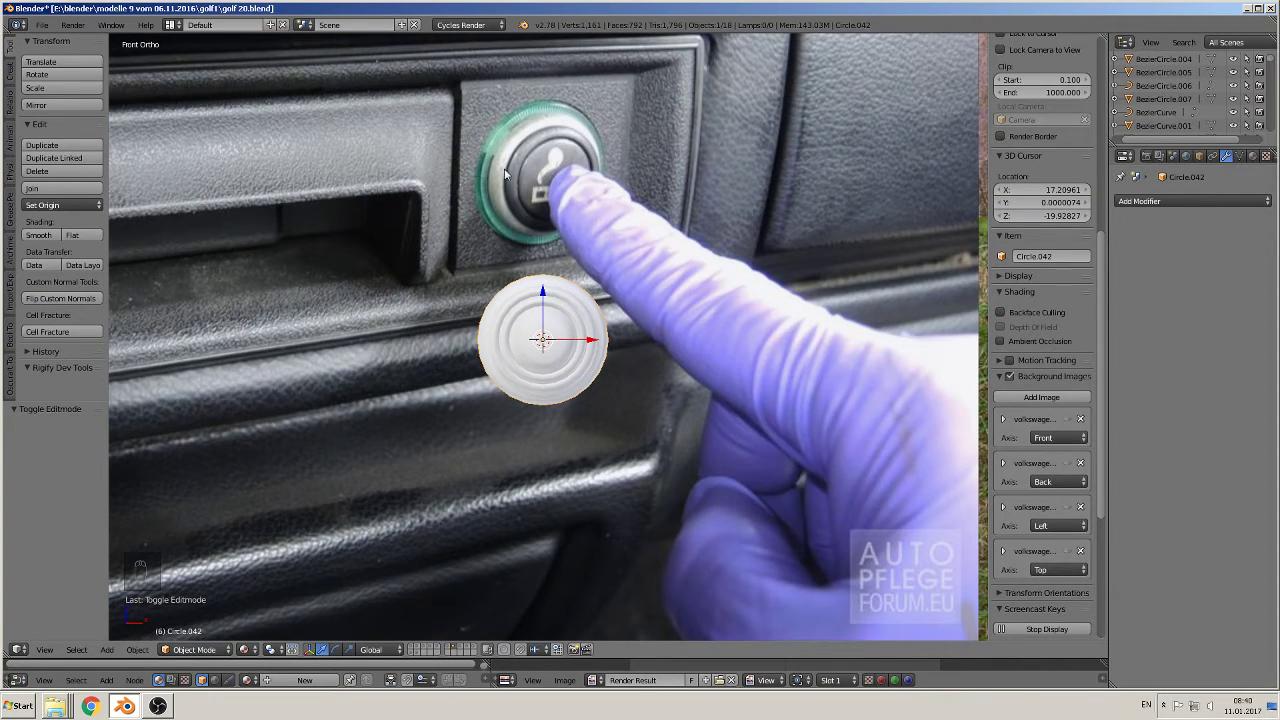
scroll(628, 260, down, 5)
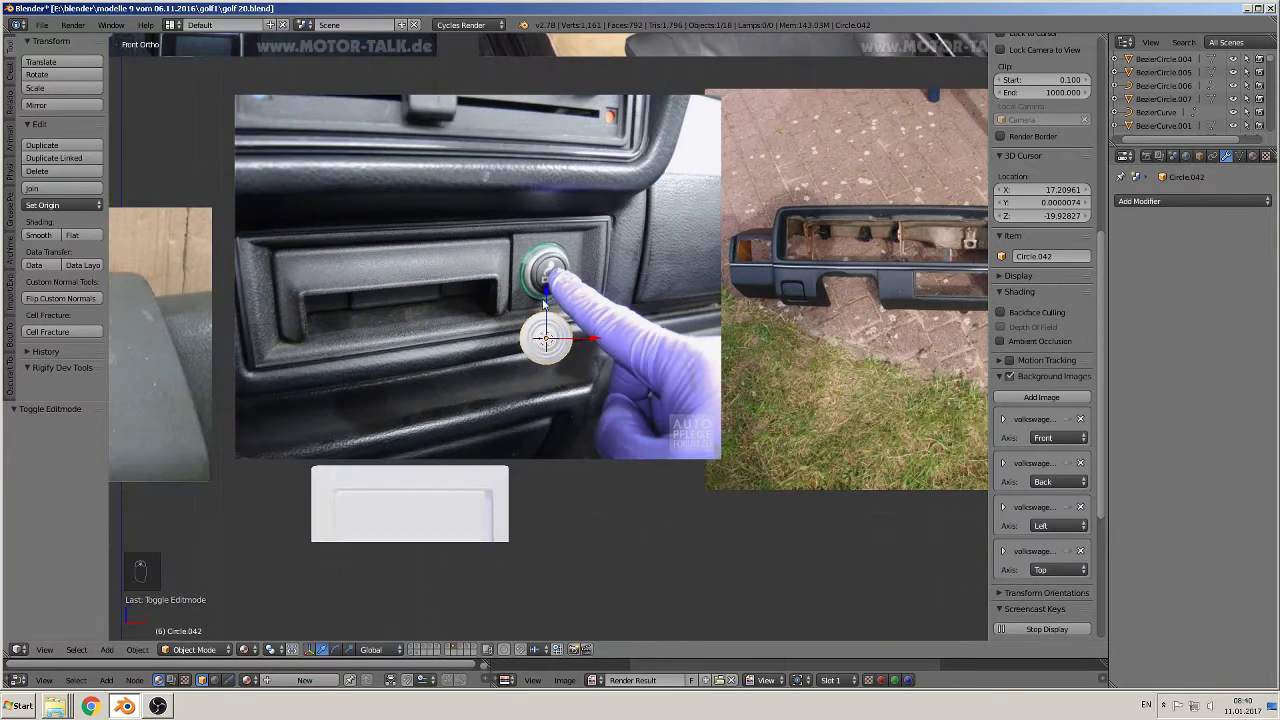
key(g)
key(z)
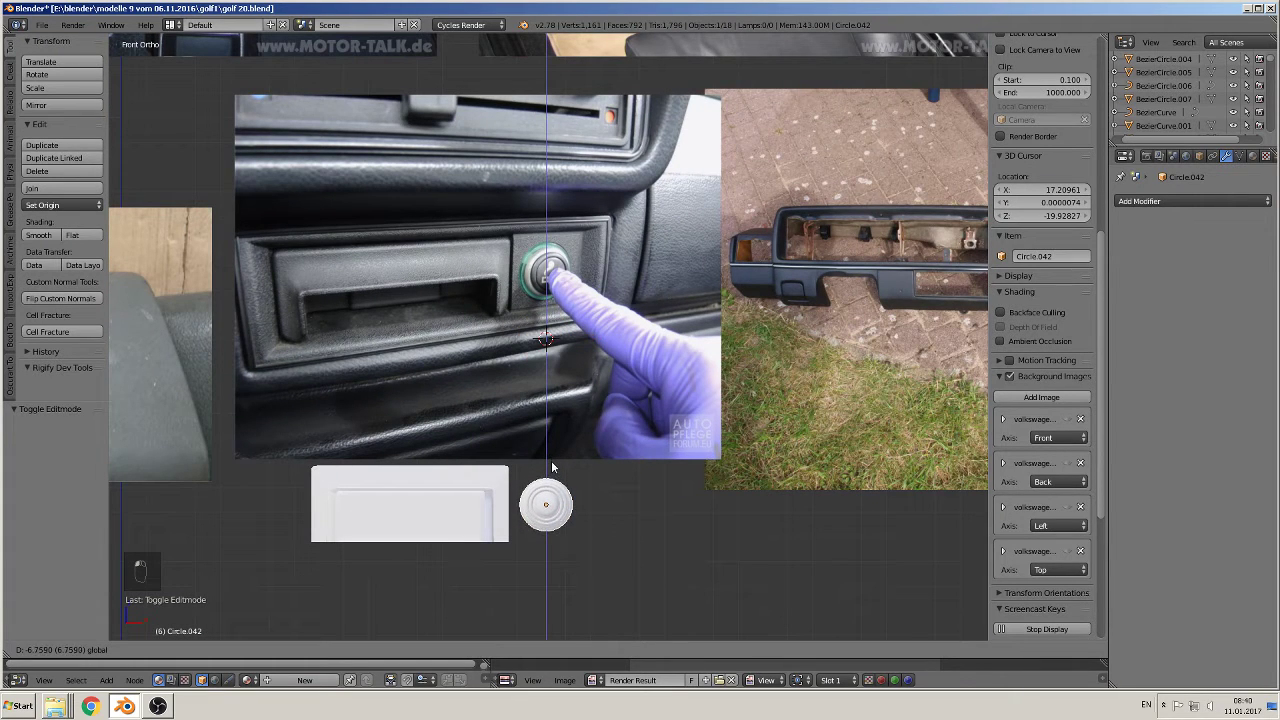
click(552, 467)
key(g)
key(z)
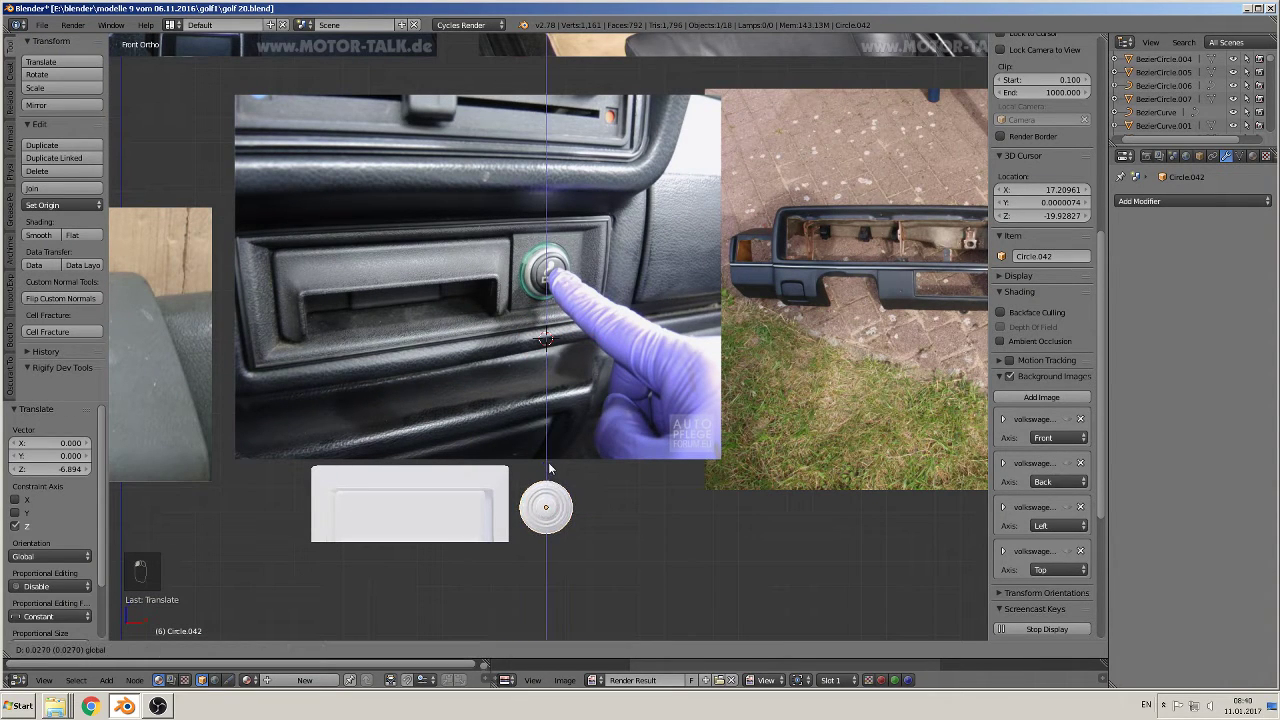
click(553, 459)
key(KP_1)
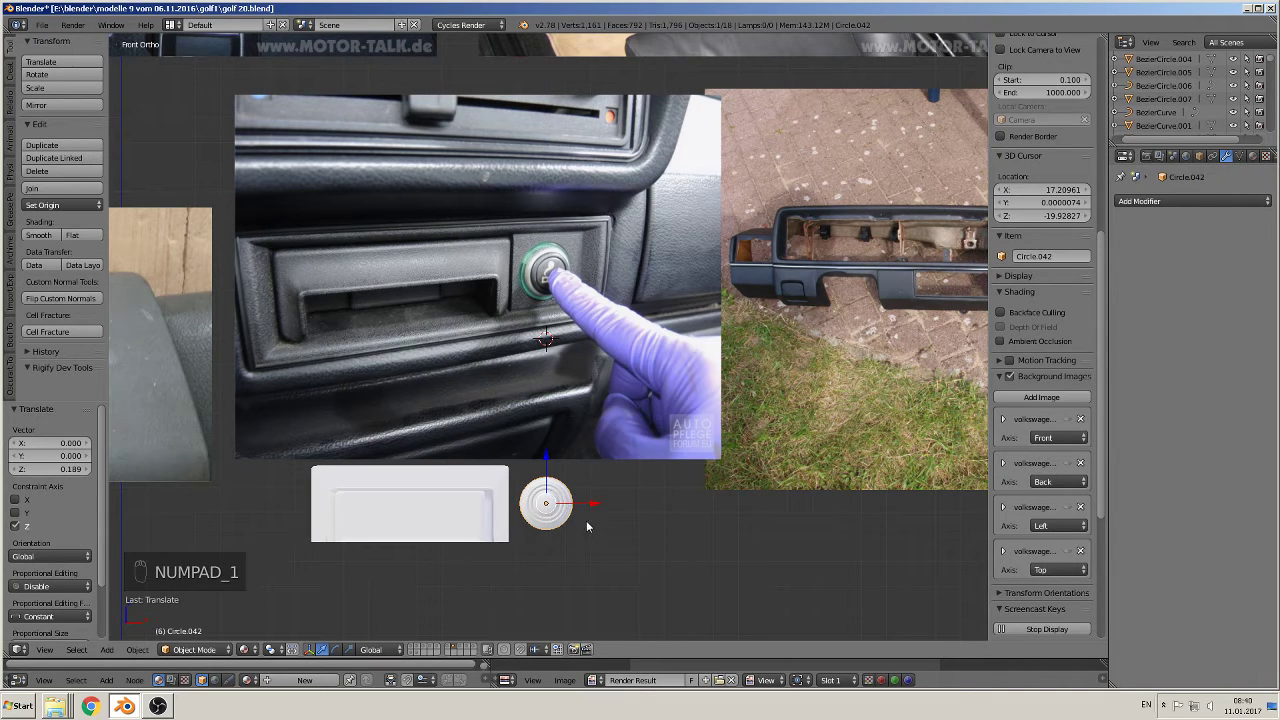
Step: Add a cube from a 3D cursor placed beside the tray part, stretched along X to span the tray and lighter
shift+middle_drag(560, 551, 714, 516)
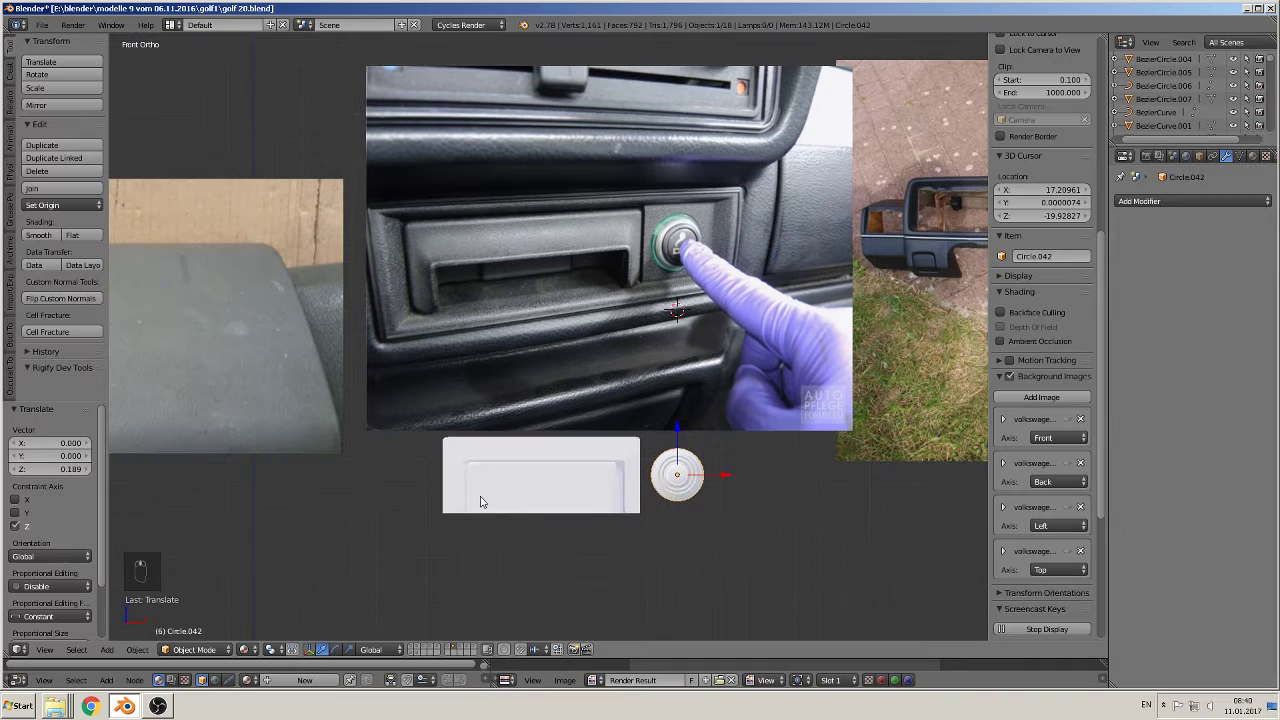
click(403, 467)
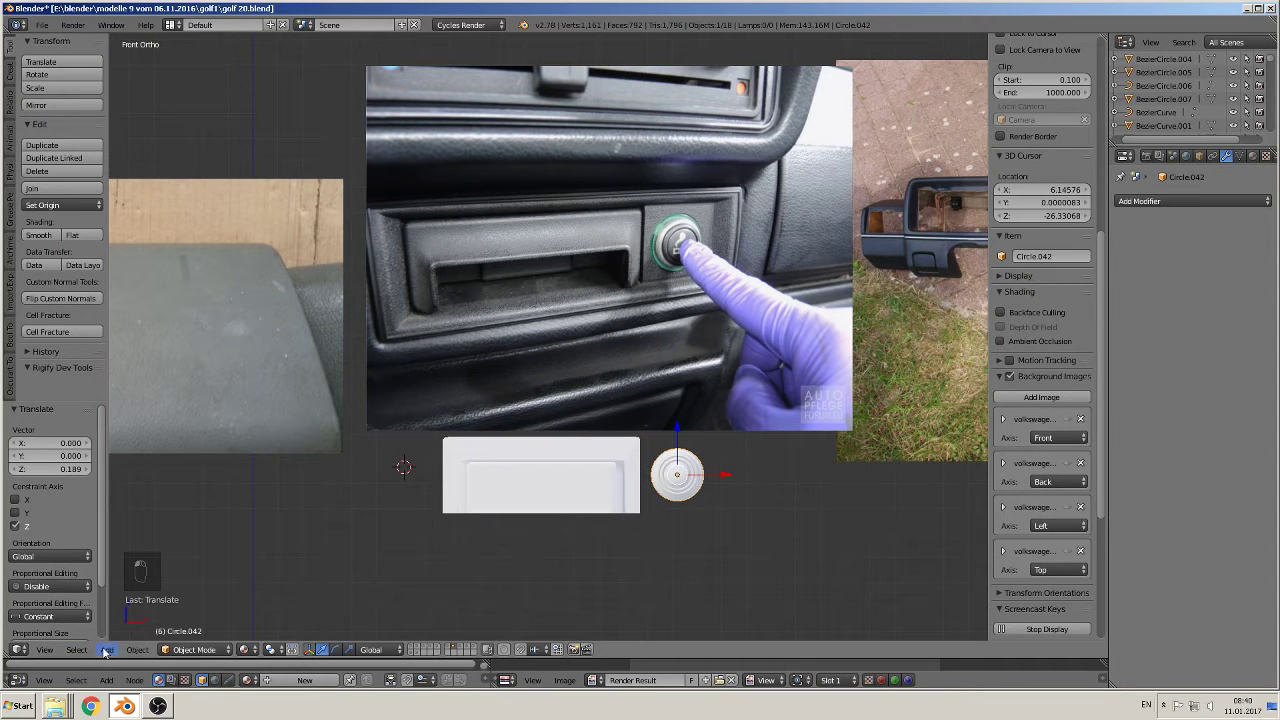
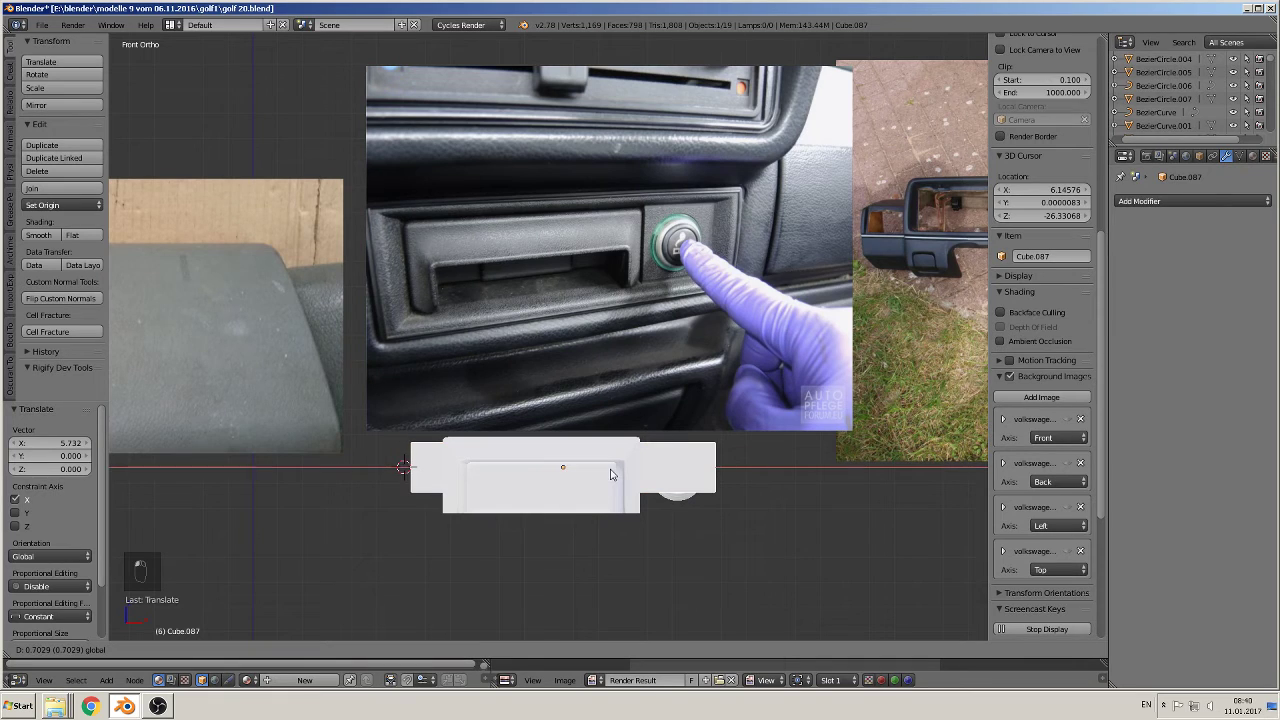
click(612, 475)
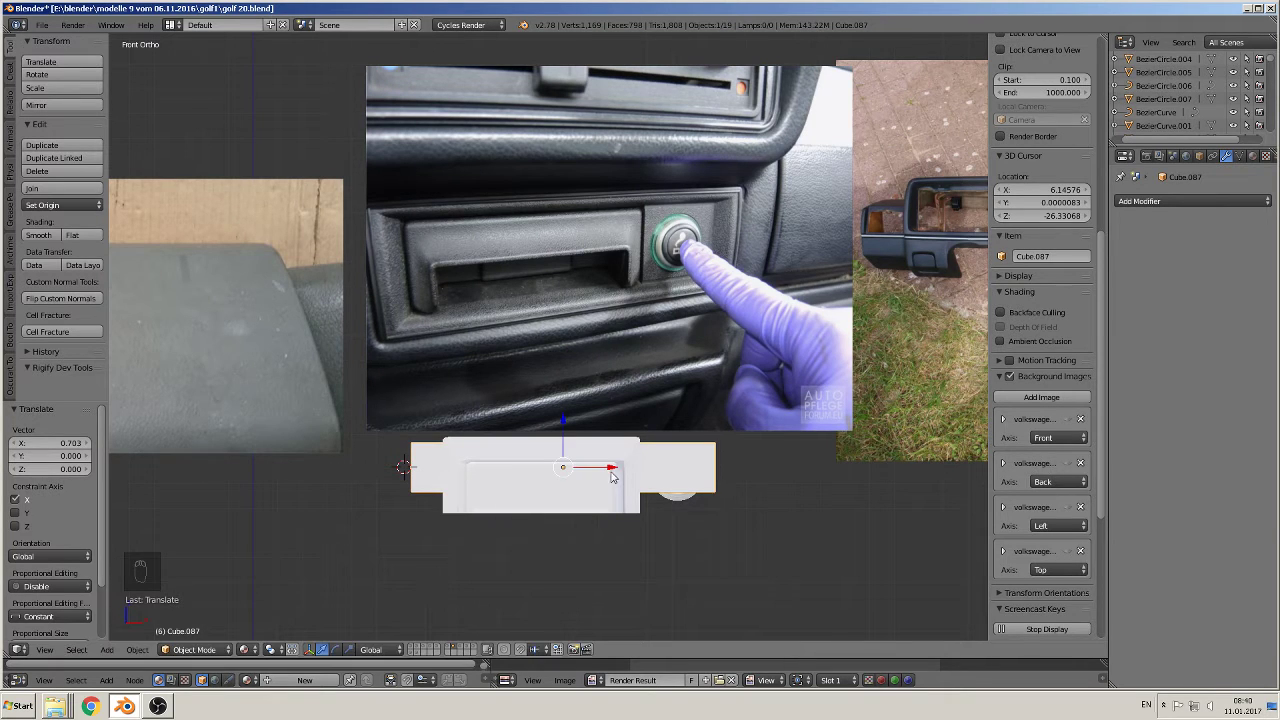
Step: Scale the cube along X to about 1.056 and move it about 0.243 along the X axis
key(s)
click(733, 527)
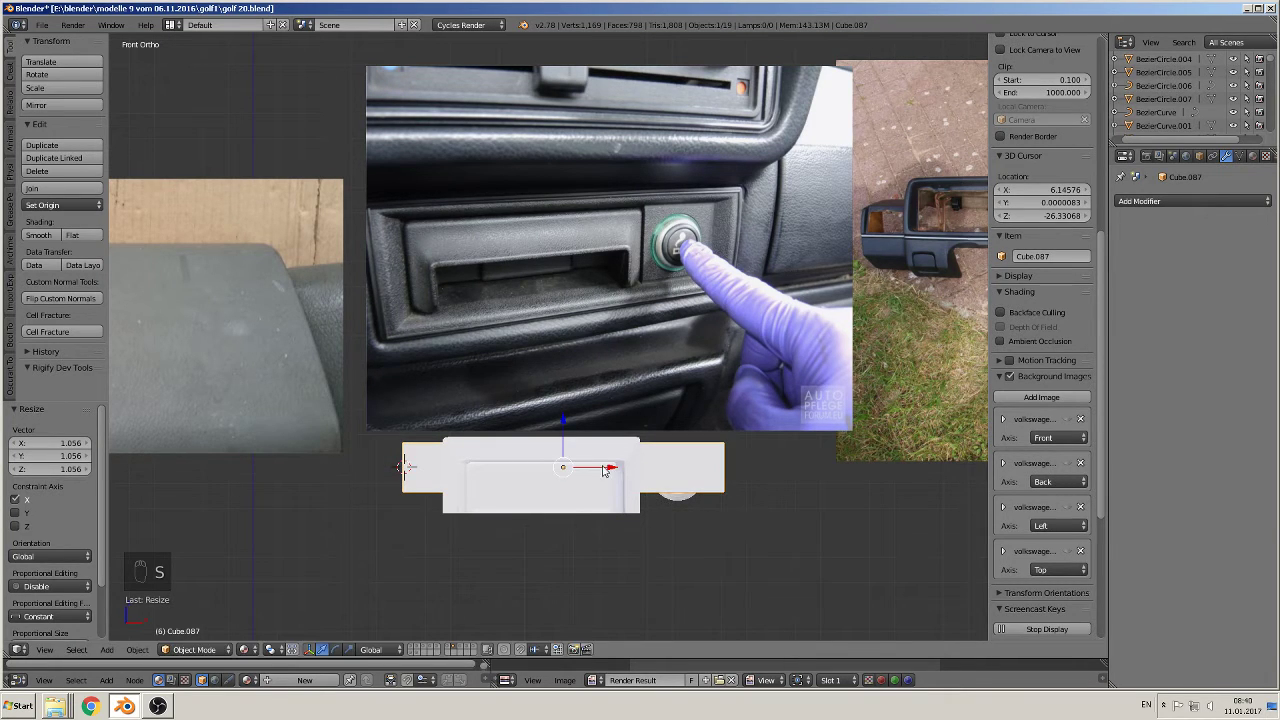
drag(604, 471, 612, 471)
key(s)
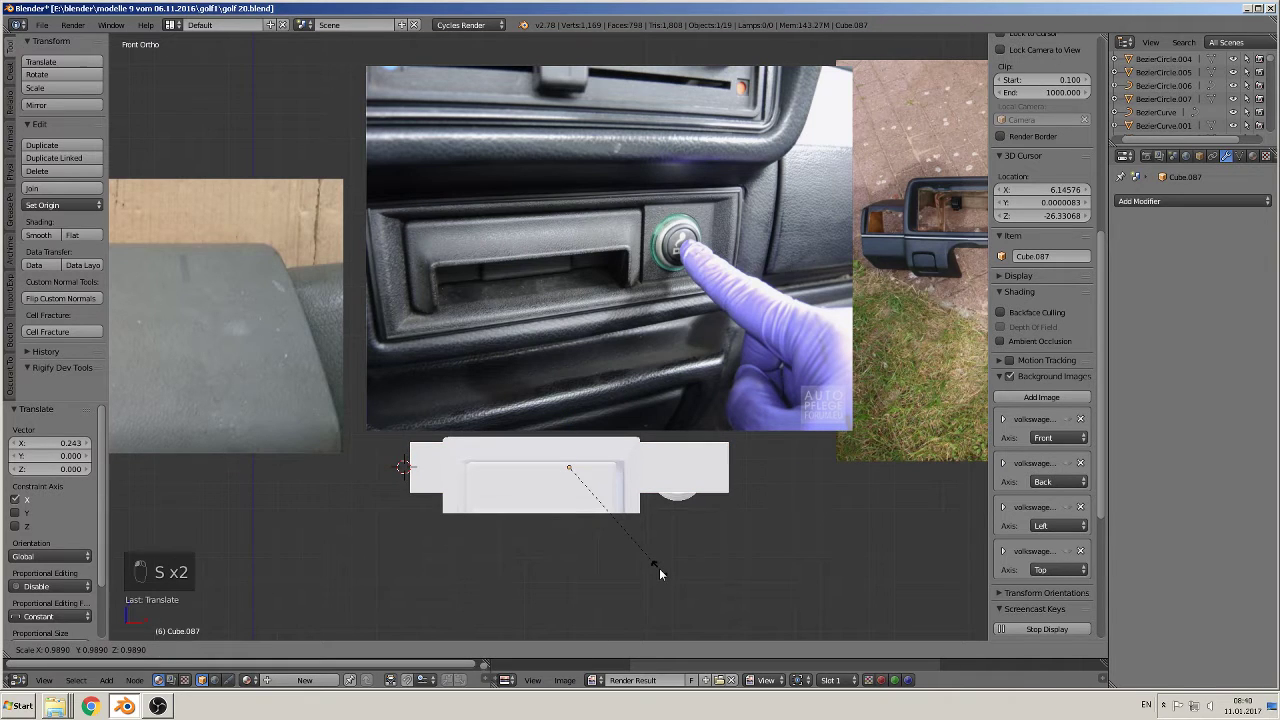
right_click(662, 613)
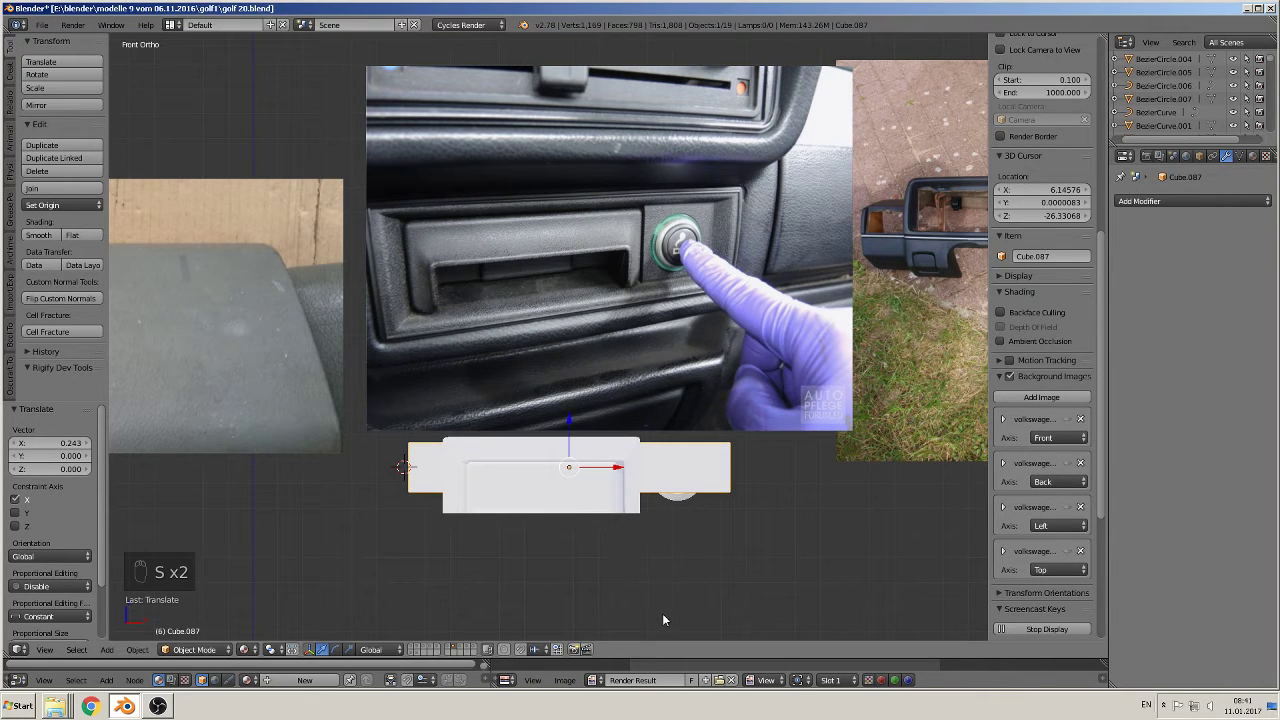
key(s)
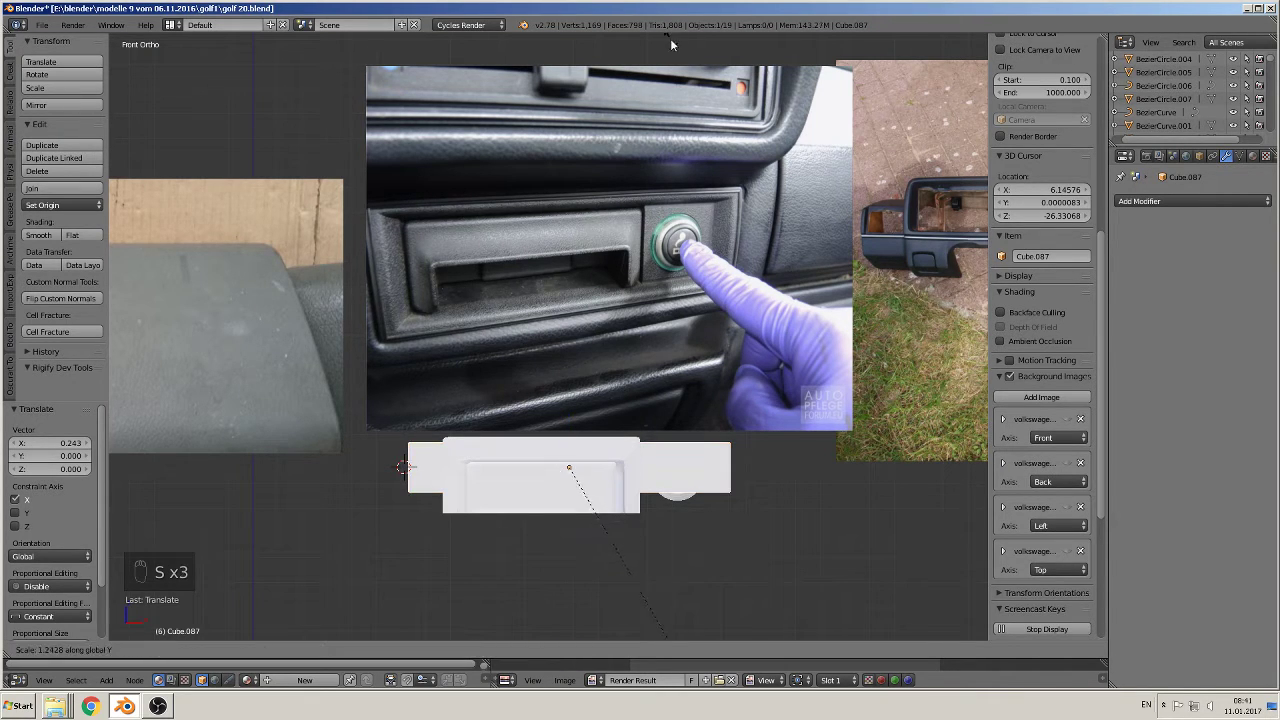
right_click(693, 484)
right_click(684, 494)
right_click(704, 461)
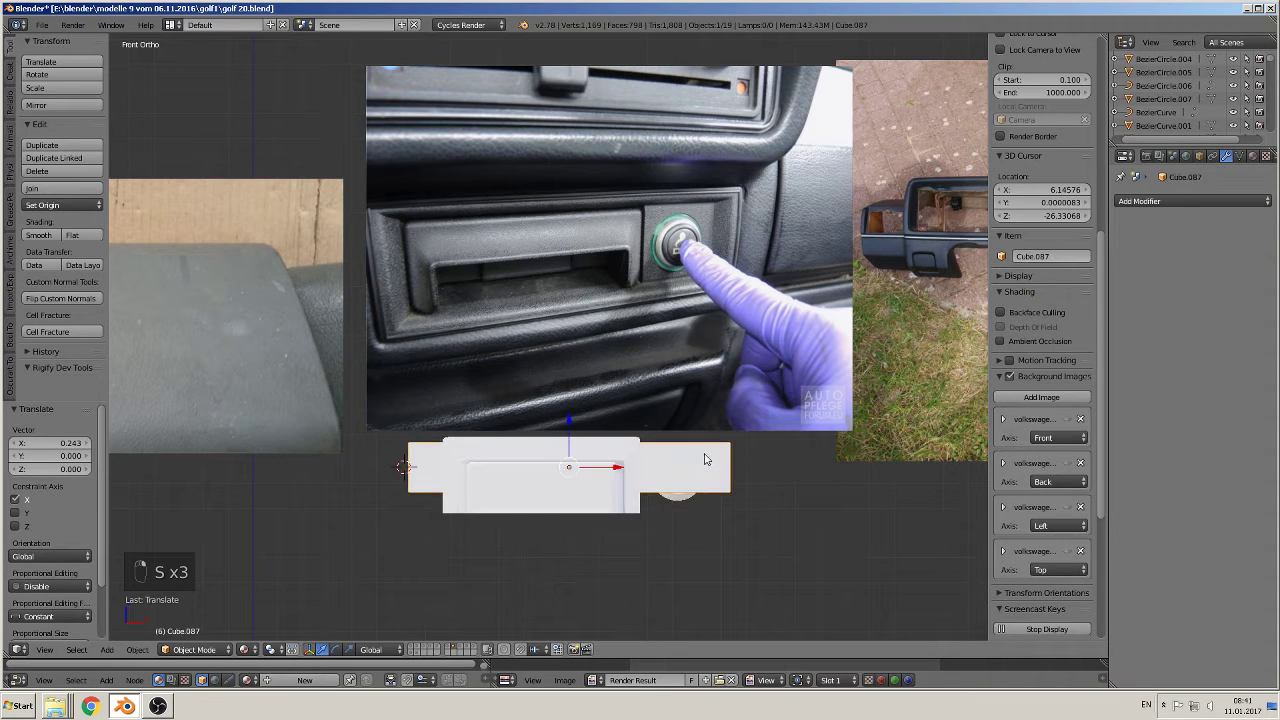
Step: Switch the keyboard language to DE and scale the cube along the Z axis to about 2.455
click(1153, 705)
click(1168, 668)
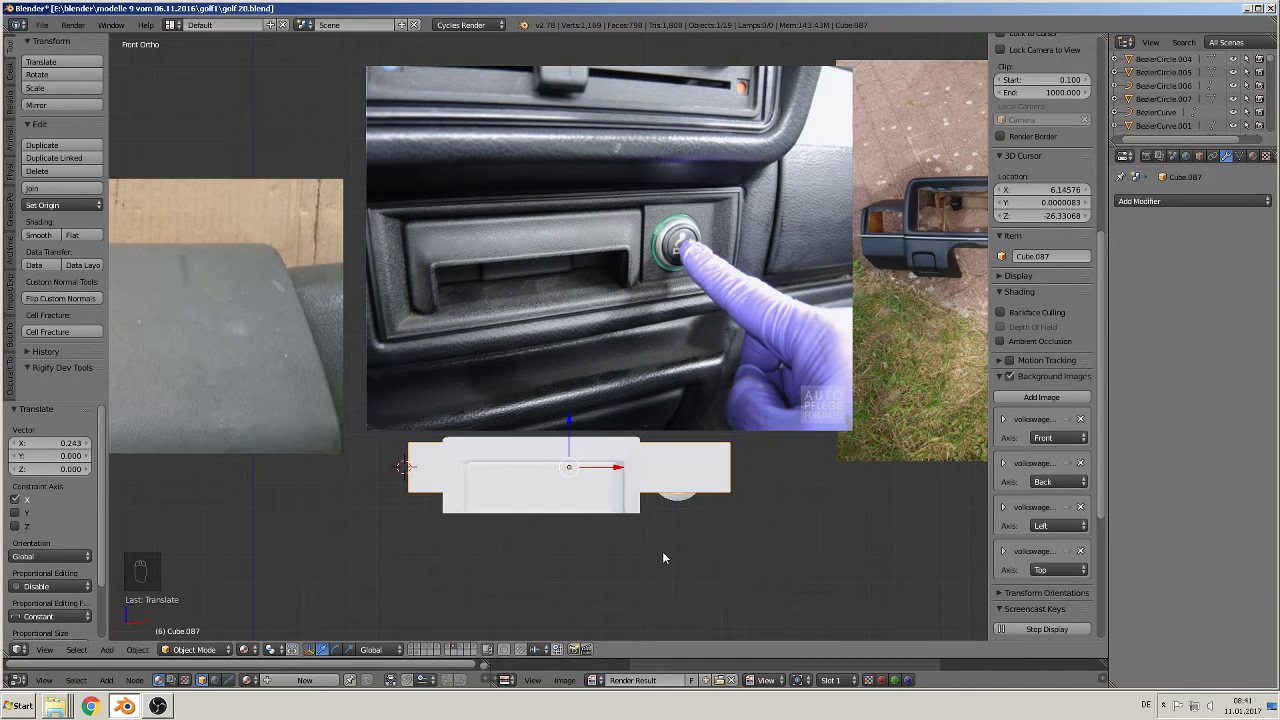
key(s)
key(z)
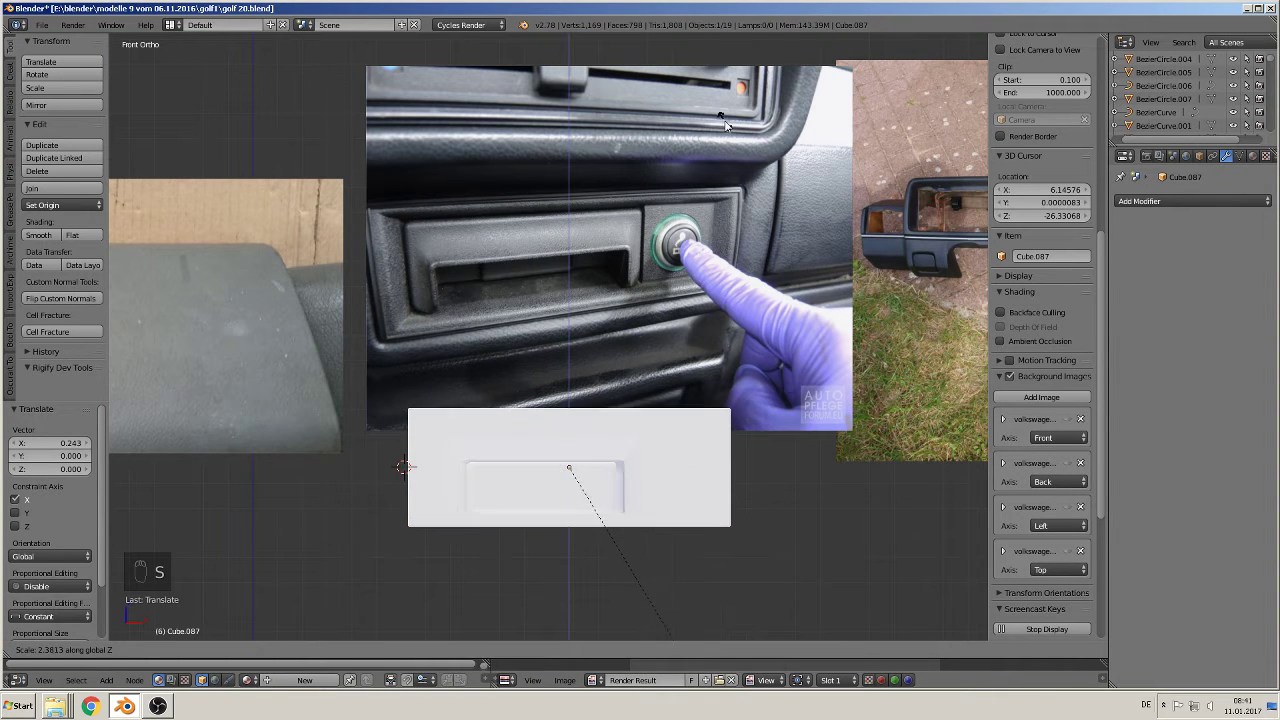
click(679, 156)
Step: Move the cube about 2.014 along the Y axis and the lighter body about -2.244 along the Y axis
middle_drag(679, 156, 685, 372)
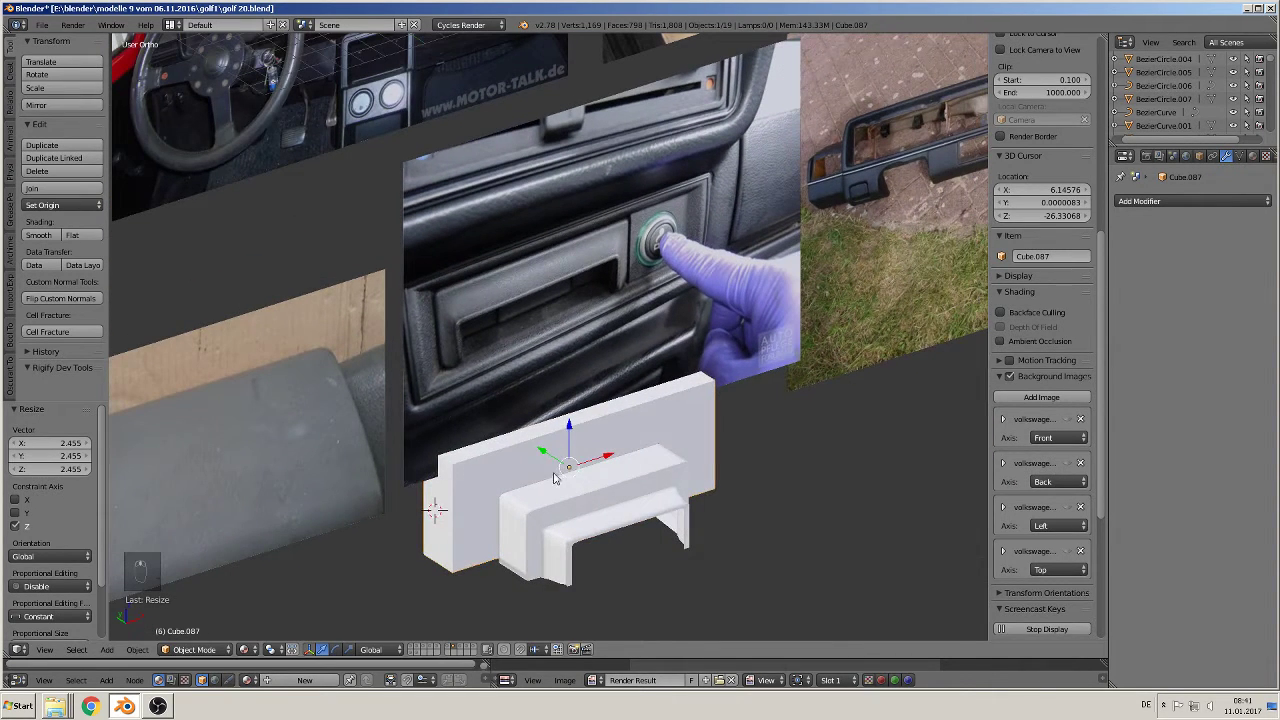
drag(546, 454, 518, 433)
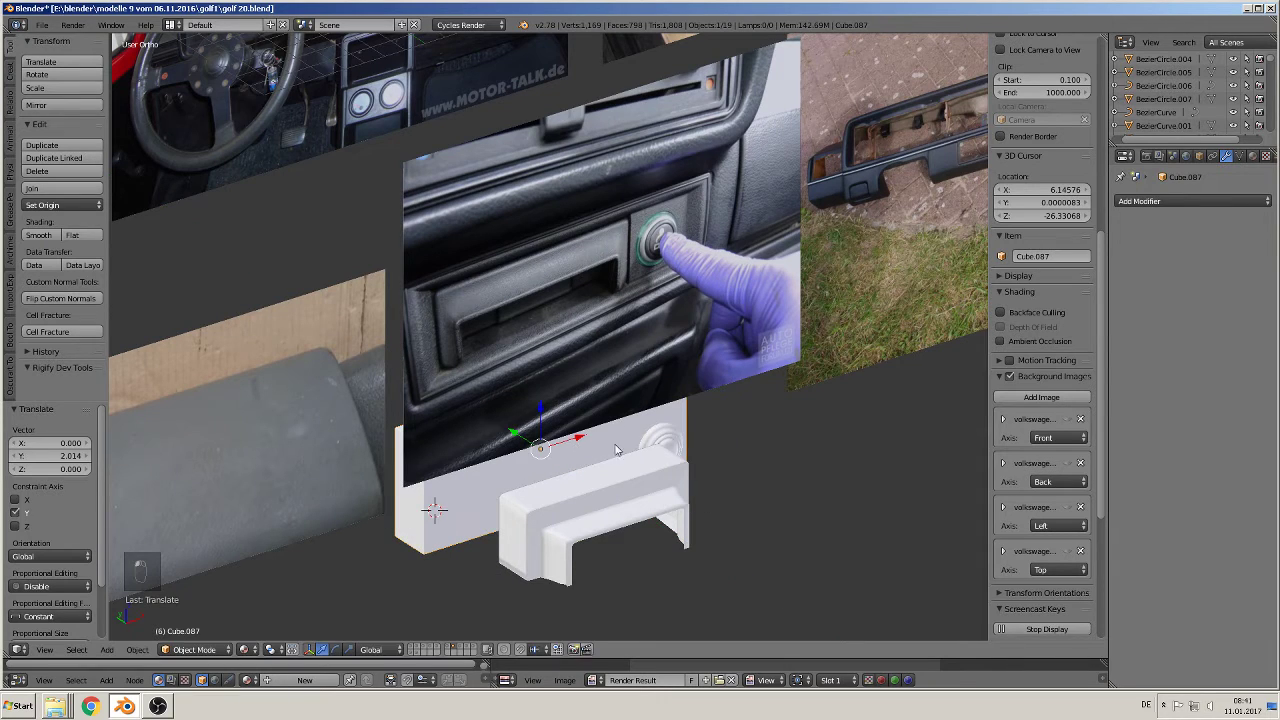
right_click(665, 440)
key(KP_7)
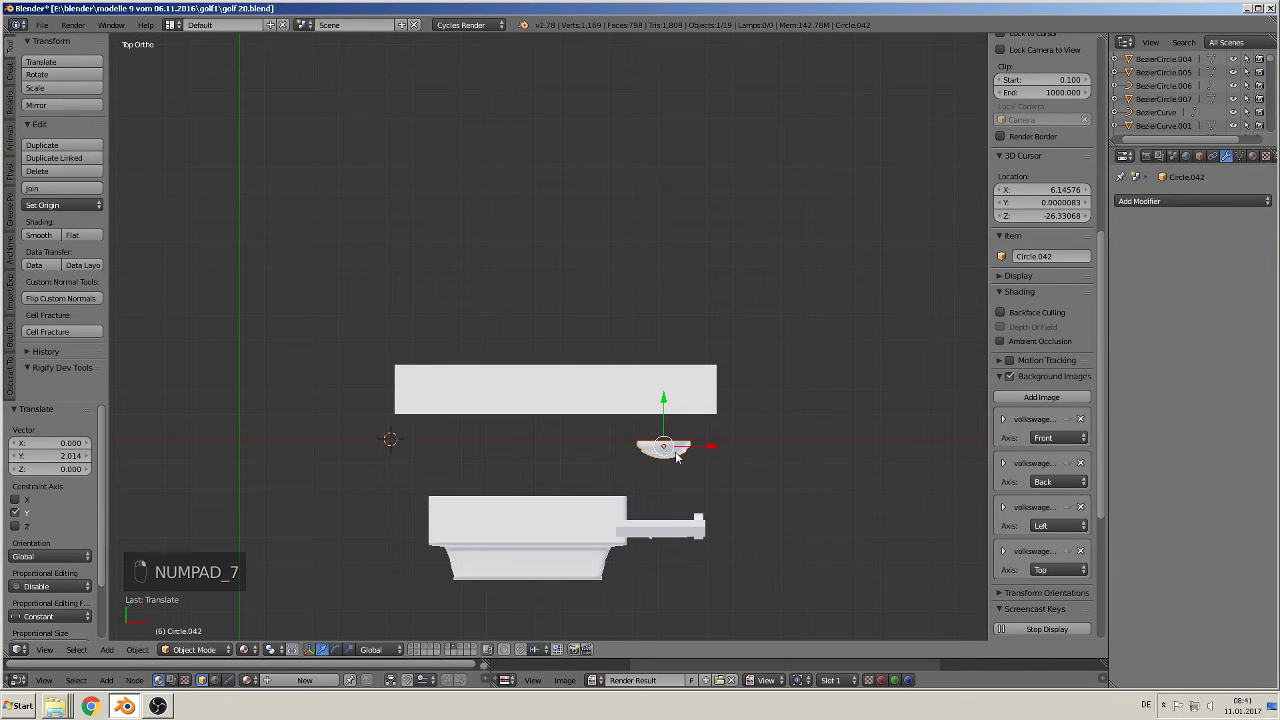
drag(661, 414, 666, 472)
middle_drag(643, 510, 669, 446)
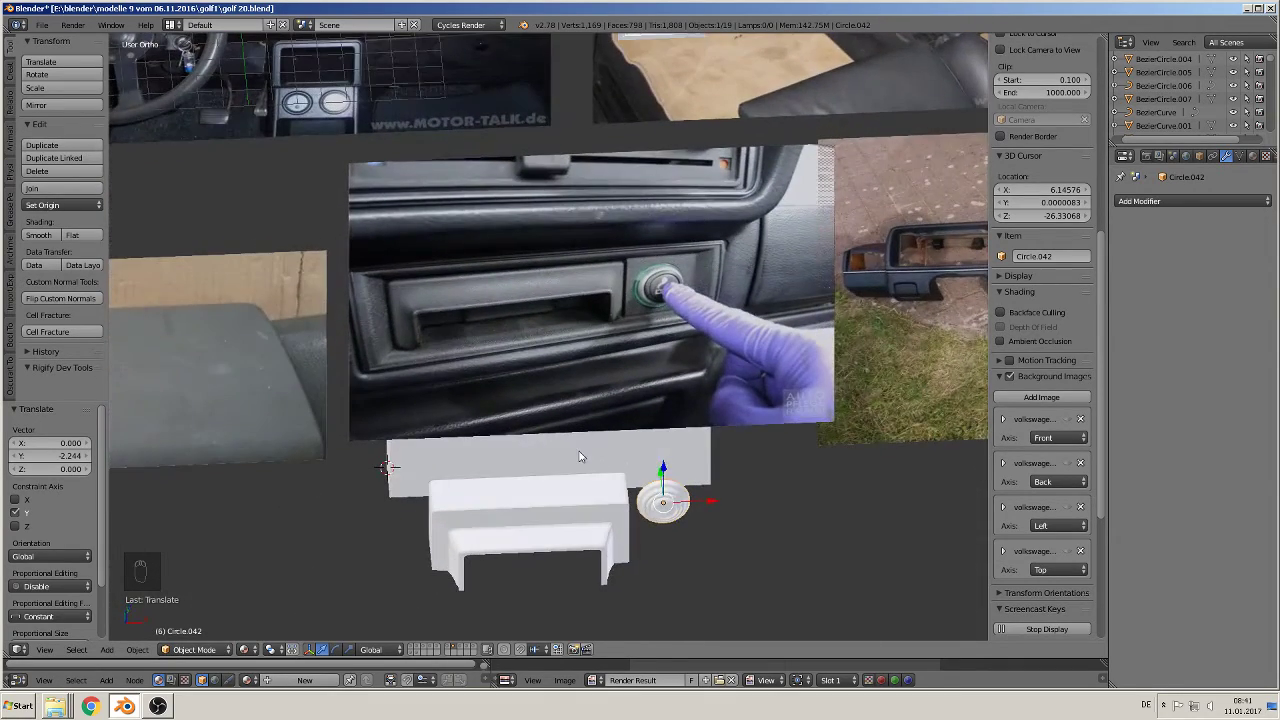
Step: Move the cube about -3.269 along the Y axis, and shift it further along Y until it clears the tray and lighter
right_click(580, 455)
middle_drag(540, 475, 524, 404)
drag(524, 404, 556, 470)
middle_drag(556, 470, 440, 257)
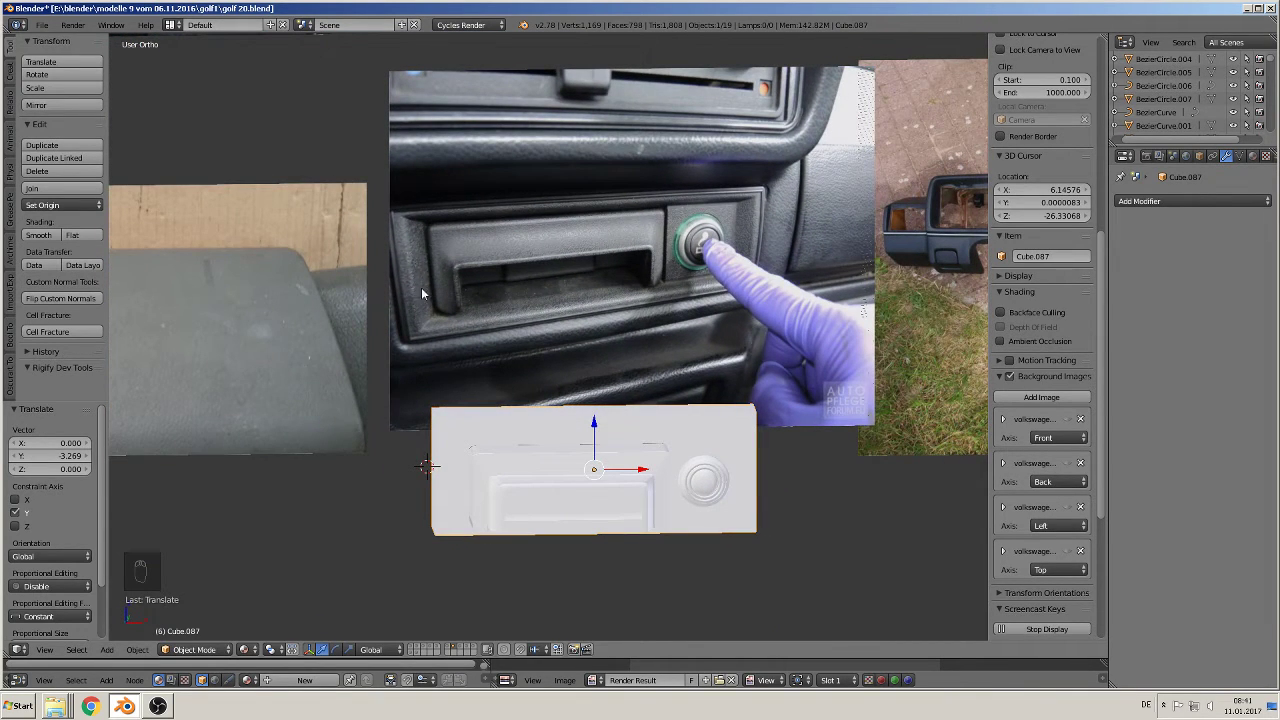
middle_drag(618, 467, 604, 455)
drag(562, 459, 735, 563)
middle_drag(652, 565, 619, 508)
Step: Extrude the cube's large front face inward on itself, scaled to about 0.771, to form a frame border
key(Tab)
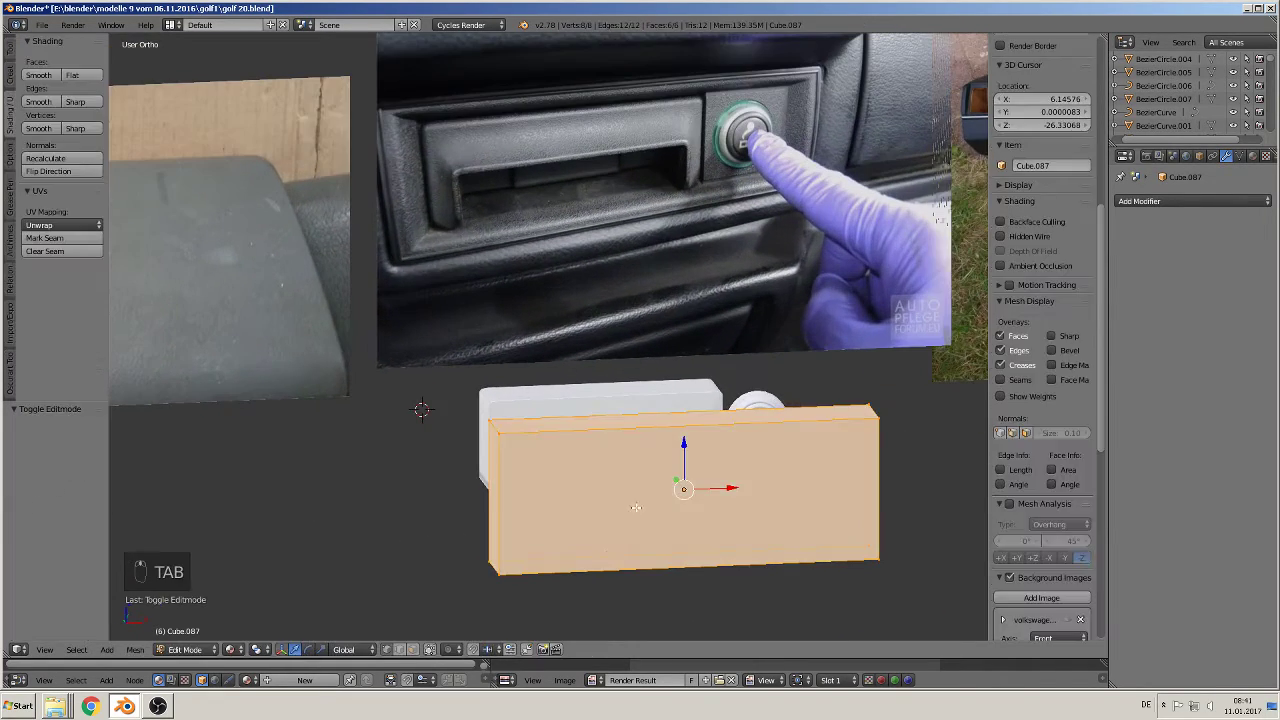
right_click(715, 507)
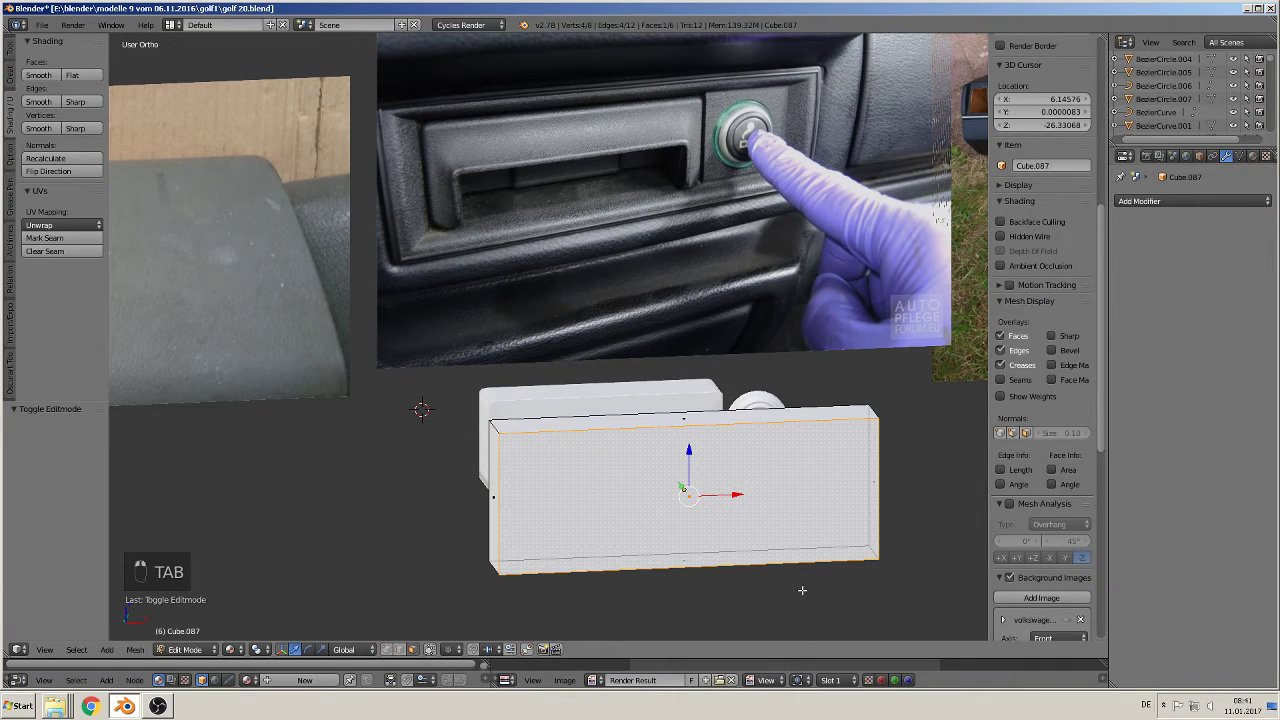
key(w)
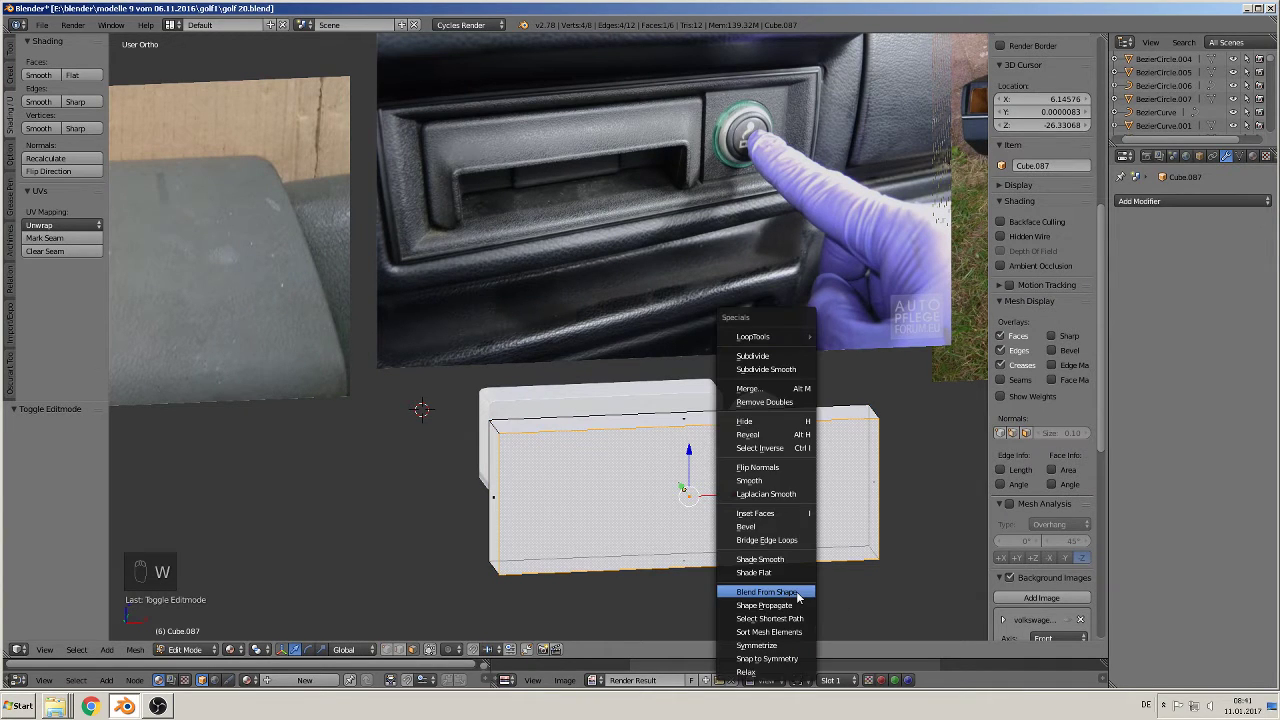
key(e)
key(s)
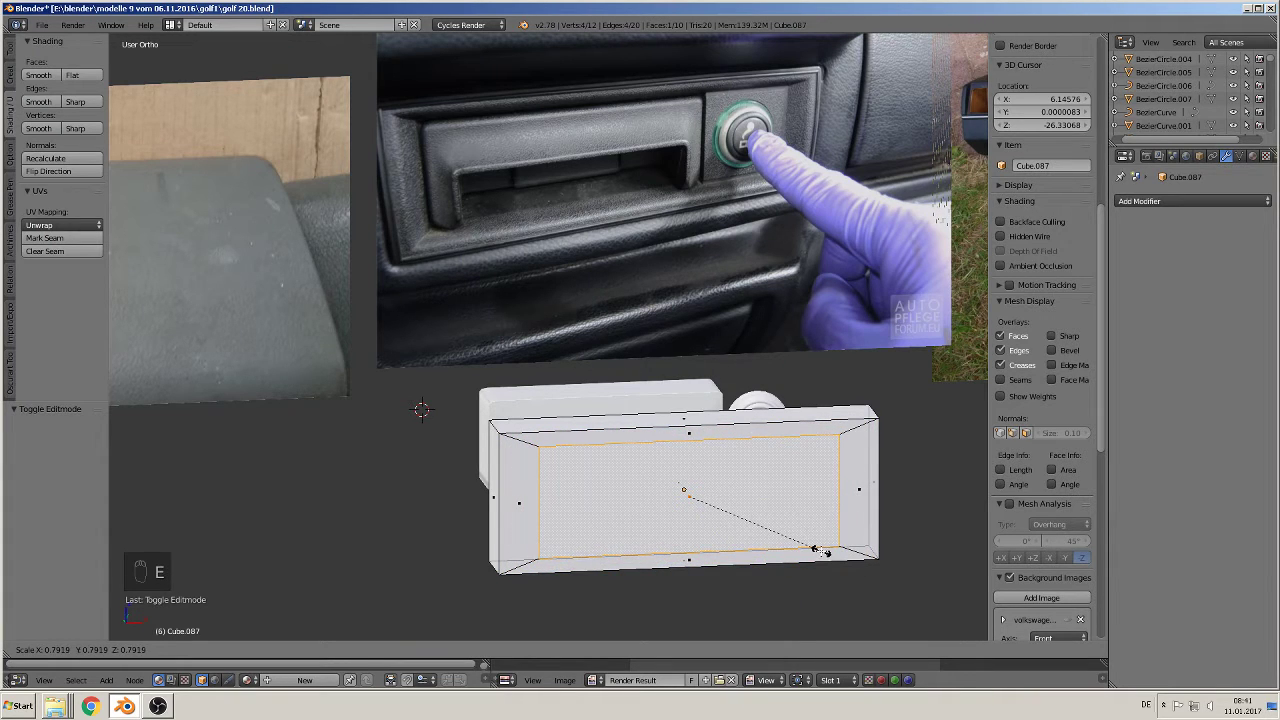
click(818, 551)
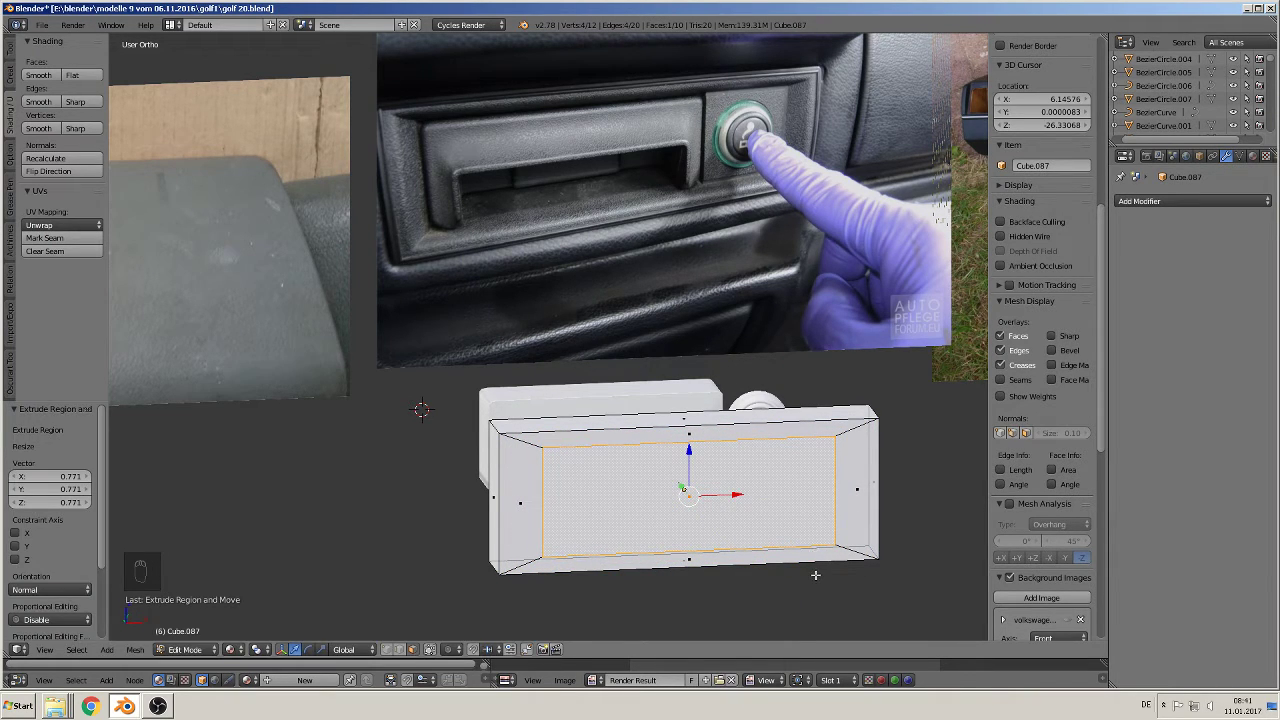
Step: Scale the inner face along X to about 1.075 and recess it about 0.713 along the Y axis
key(s)
key(x)
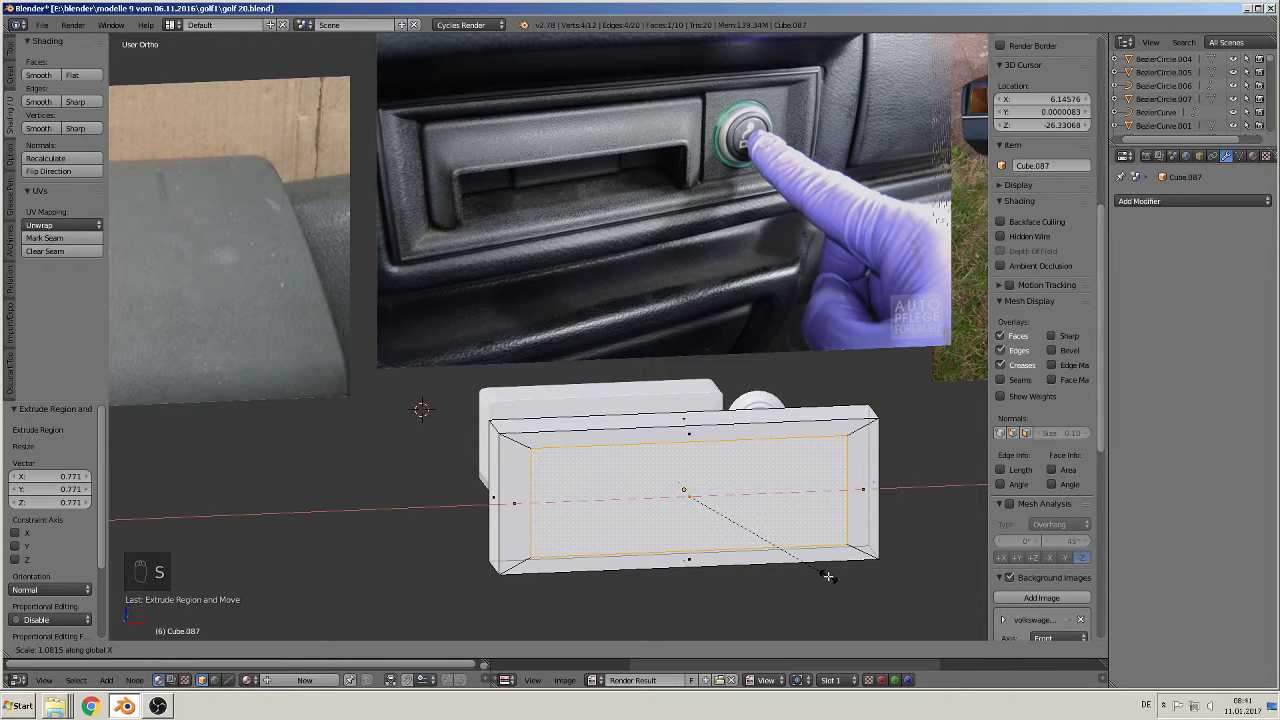
click(829, 572)
middle_drag(829, 572, 674, 465)
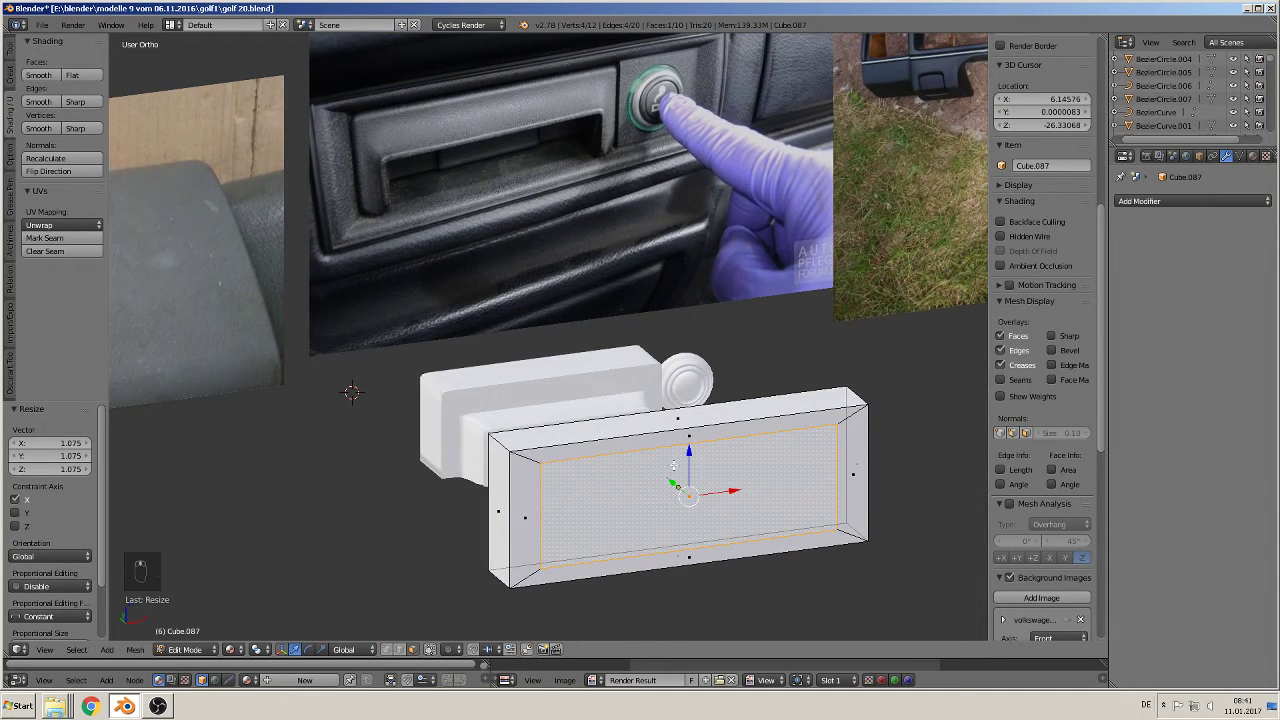
key(g)
key(y)
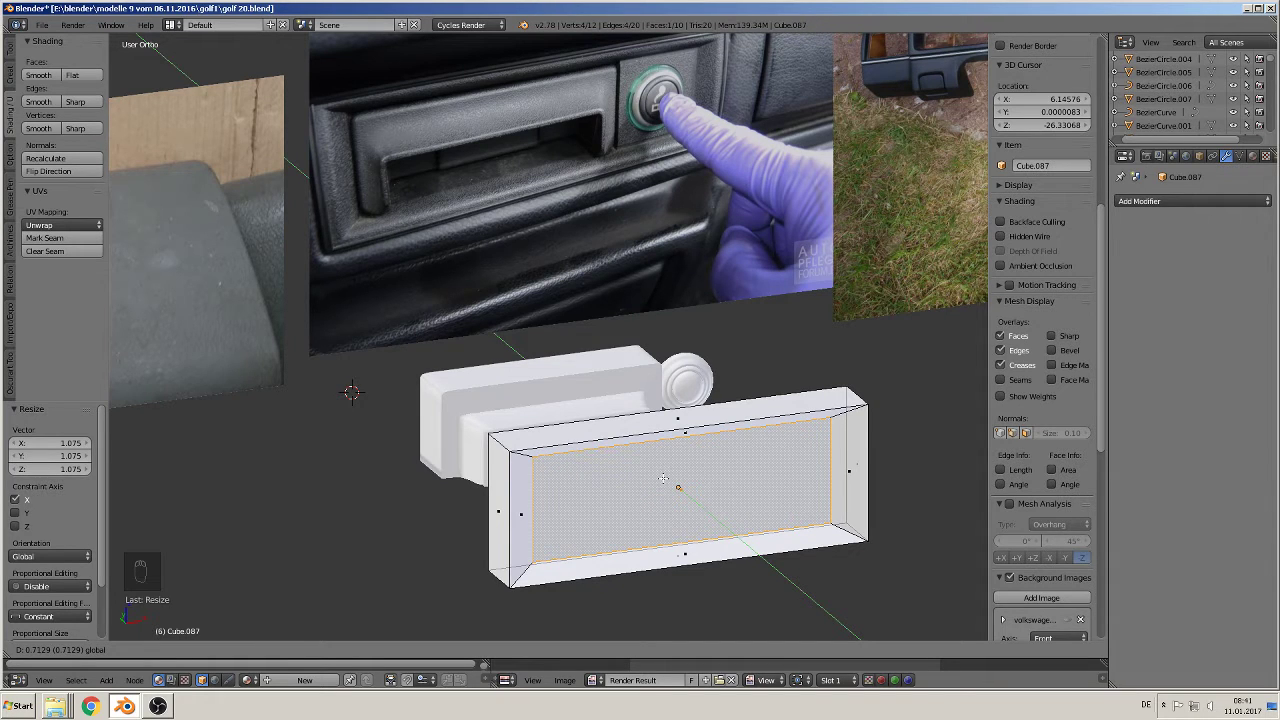
click(663, 479)
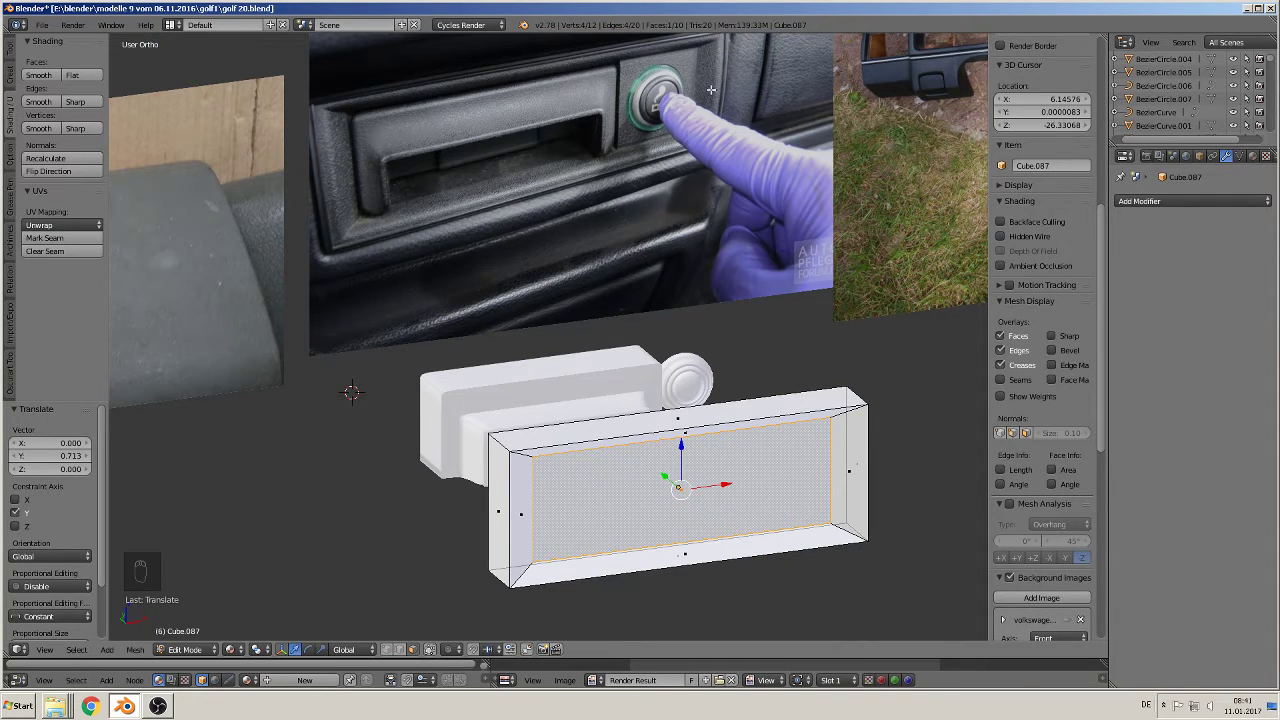
Step: Add a vertical loop cut across the frame, slid by a factor of about -0.431, and shift it about 0.068 along X
middle_drag(783, 494, 713, 498)
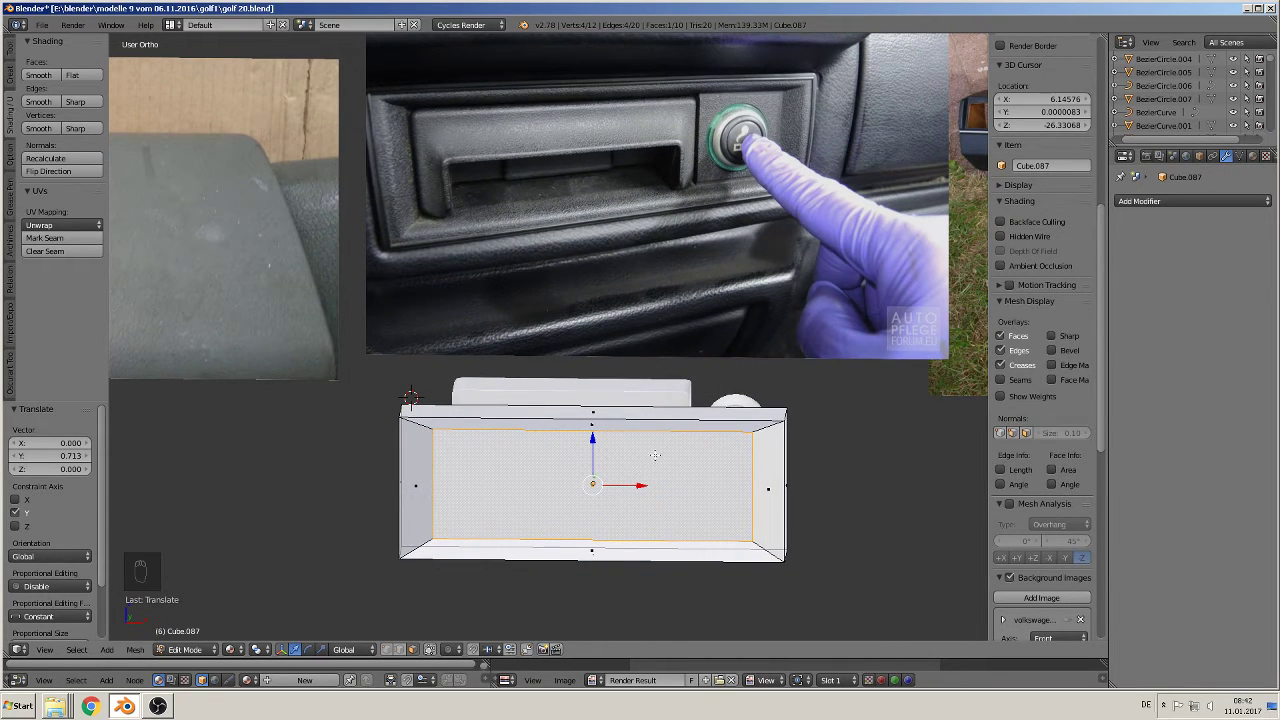
key(ctrl+r)
click(660, 442)
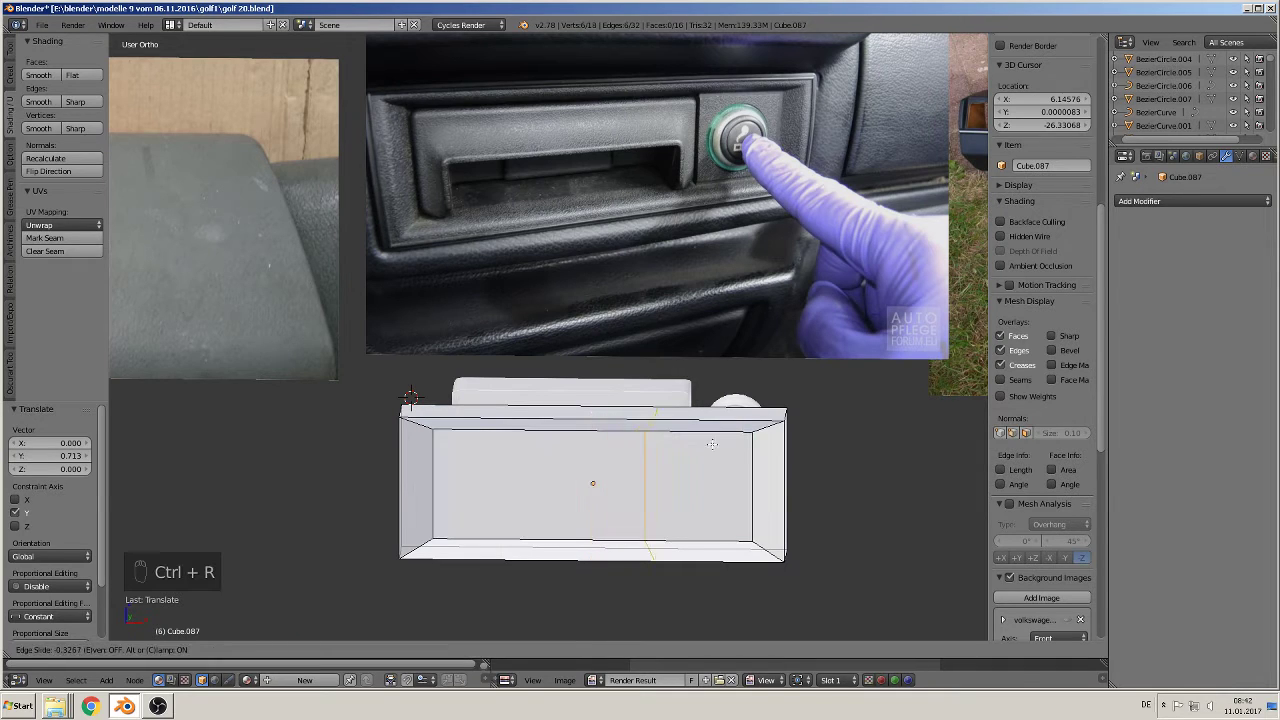
click(724, 440)
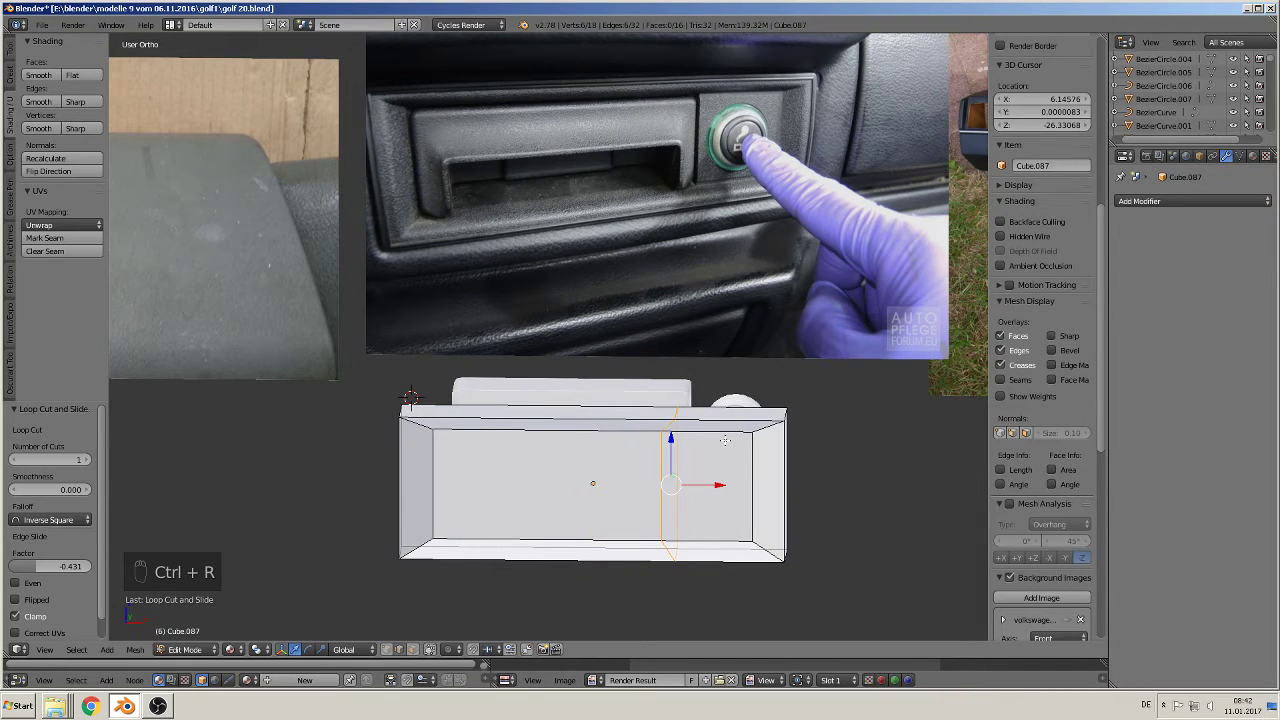
key(KP_1)
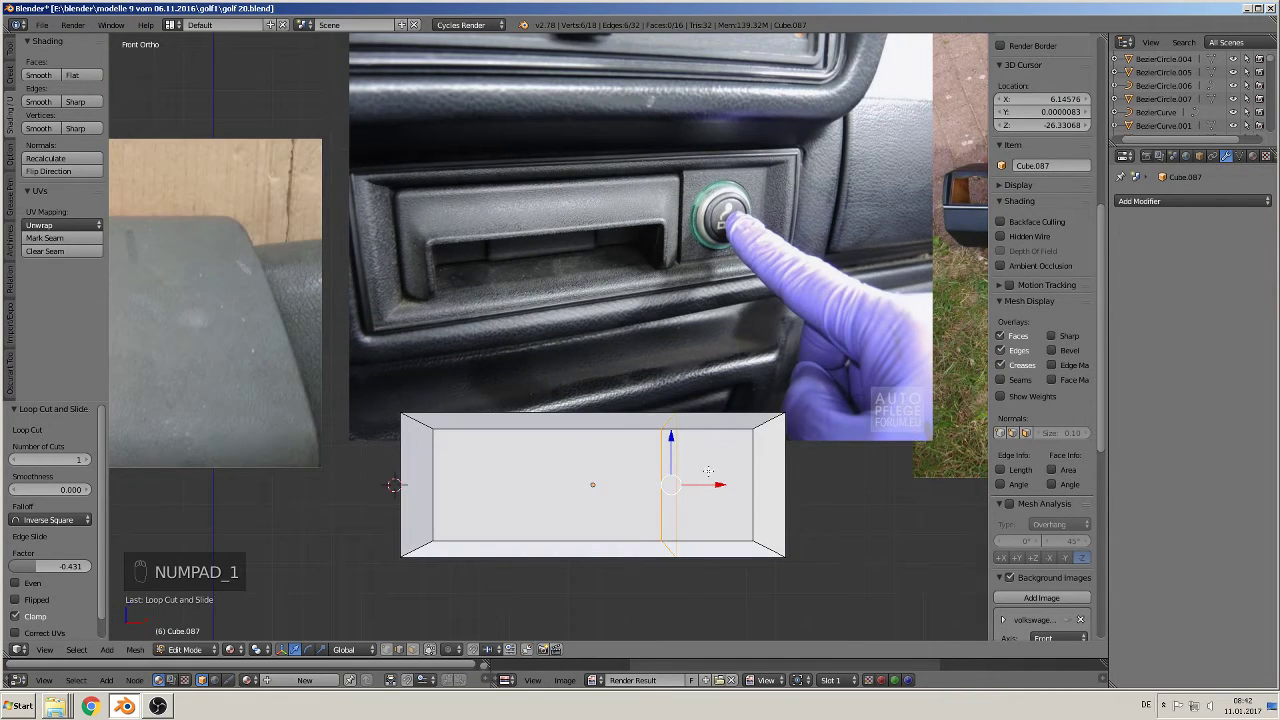
drag(719, 484, 707, 482)
Step: Delete only the face of the recessed panel's wider section beside the new loop cut
middle_drag(632, 471, 540, 570)
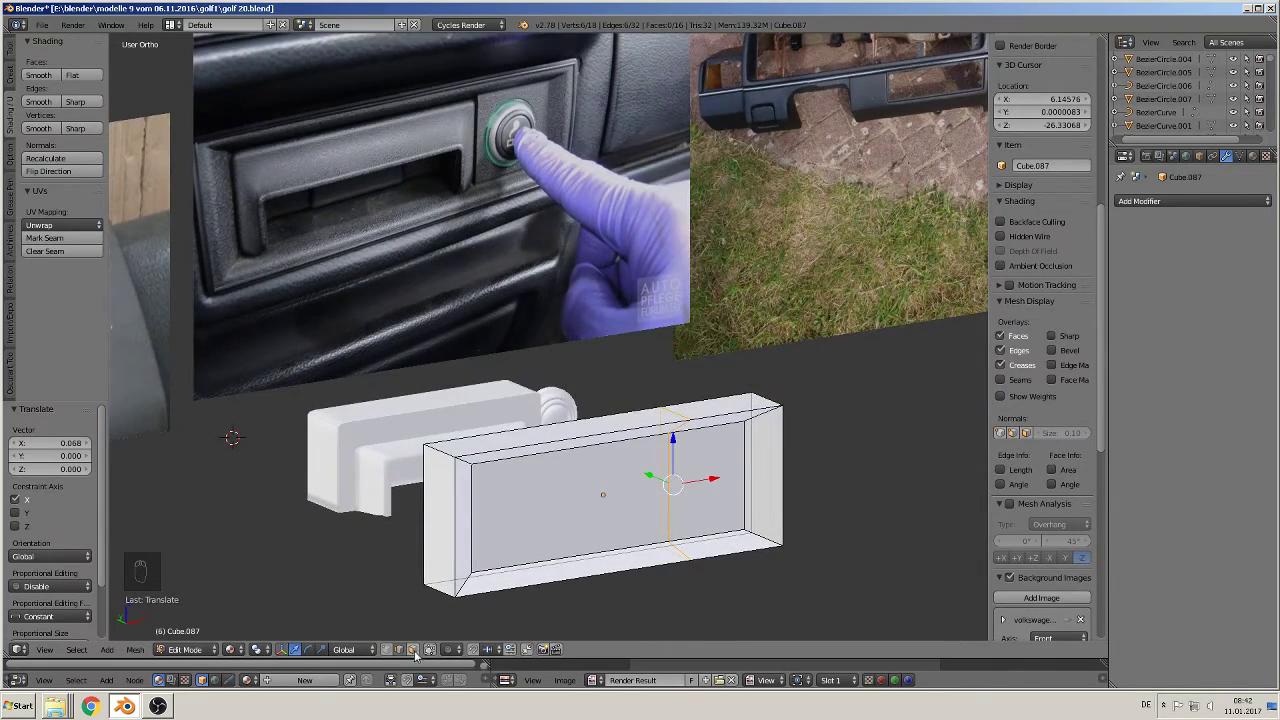
click(413, 650)
right_click(570, 500)
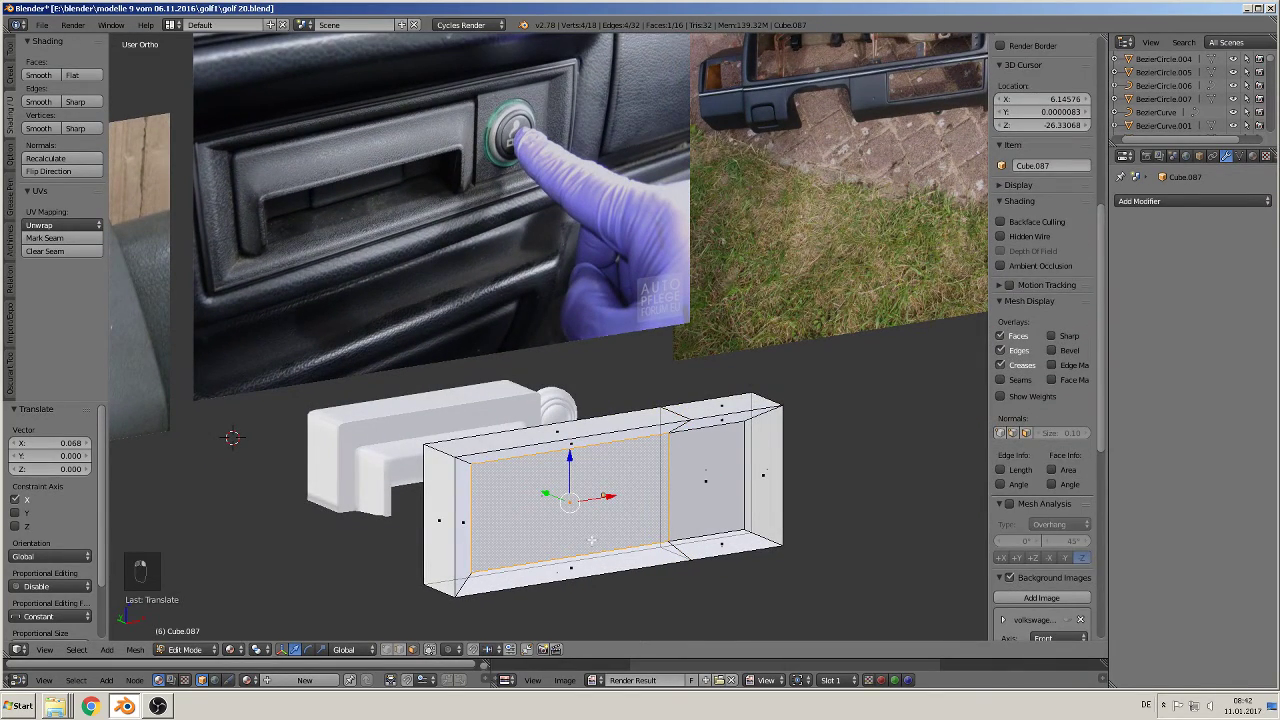
key(x)
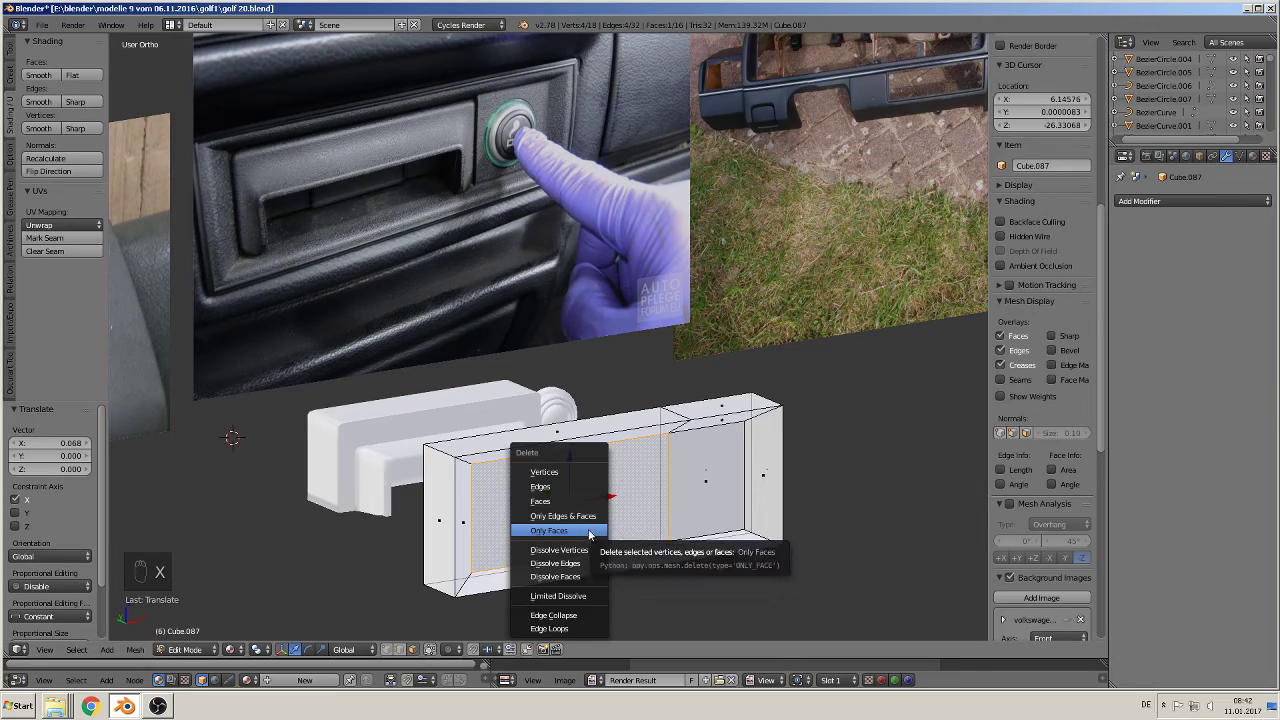
click(590, 530)
middle_drag(590, 530, 504, 543)
key(Tab)
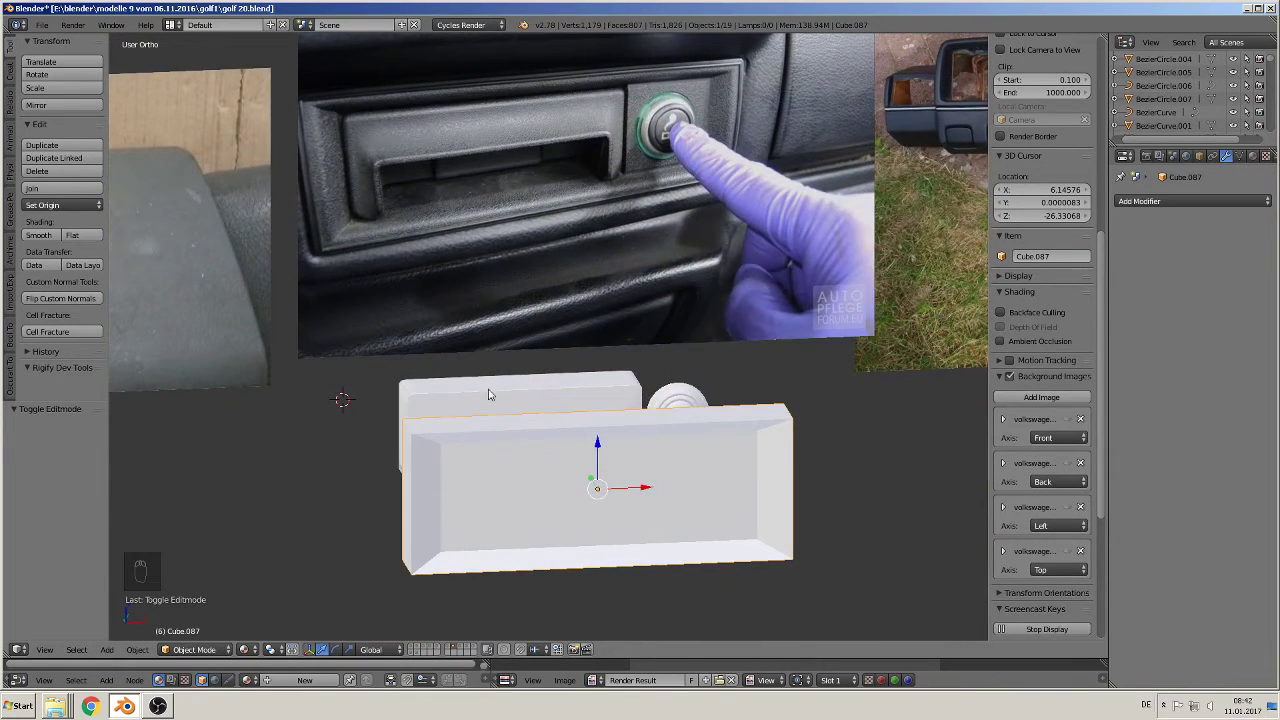
Step: Extrude the loop of outer side faces around the frame and scale the extrusion to about 1.034
key(Tab)
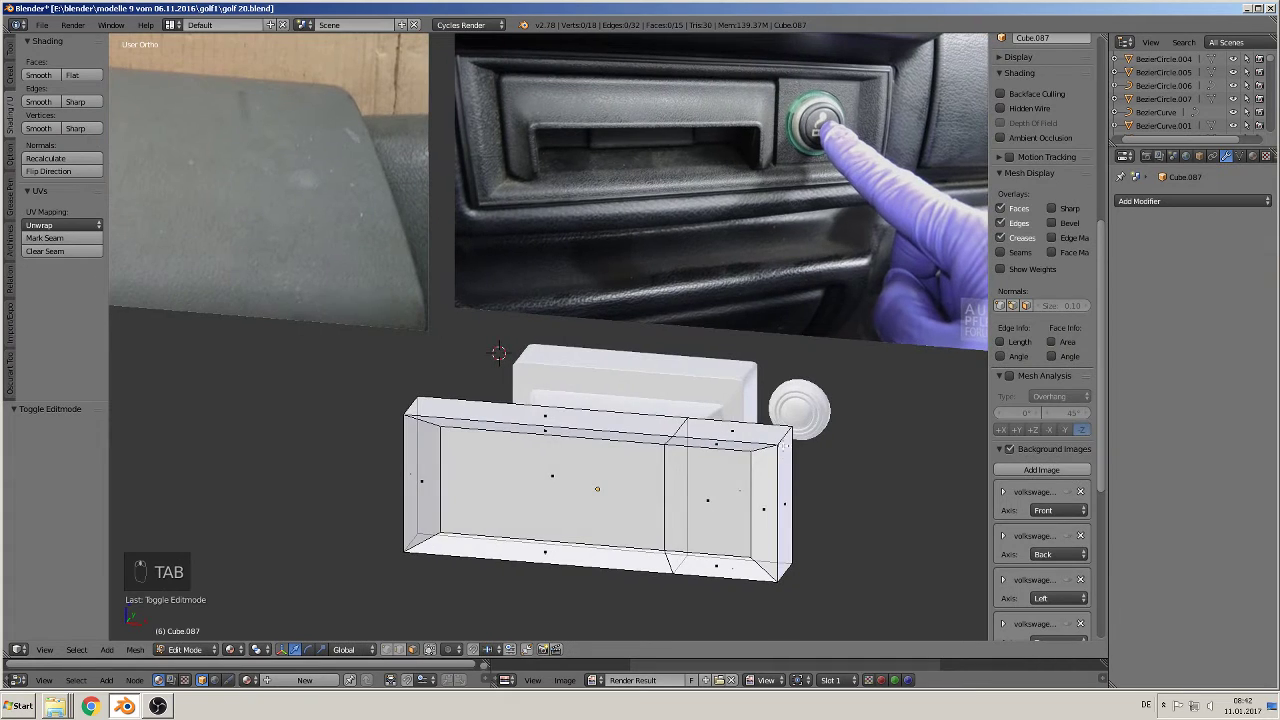
middle_drag(755, 515, 826, 514)
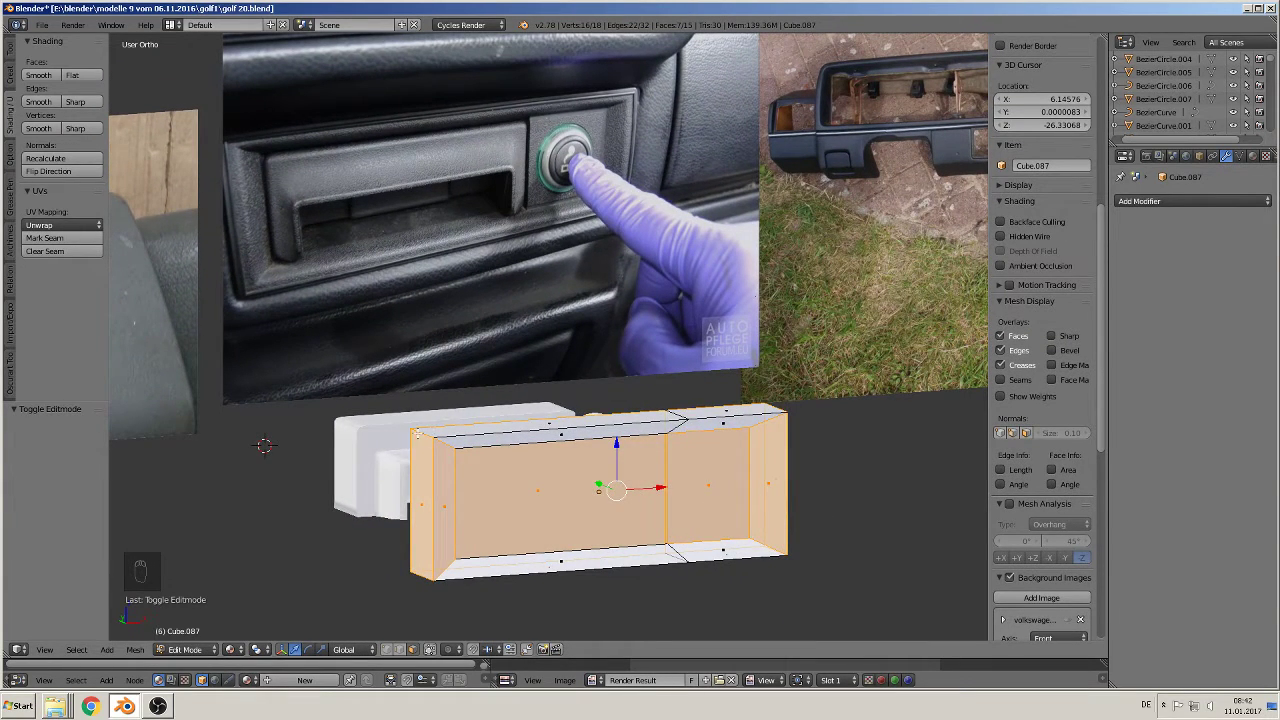
alt+right_click(419, 433)
middle_drag(800, 588, 771, 575)
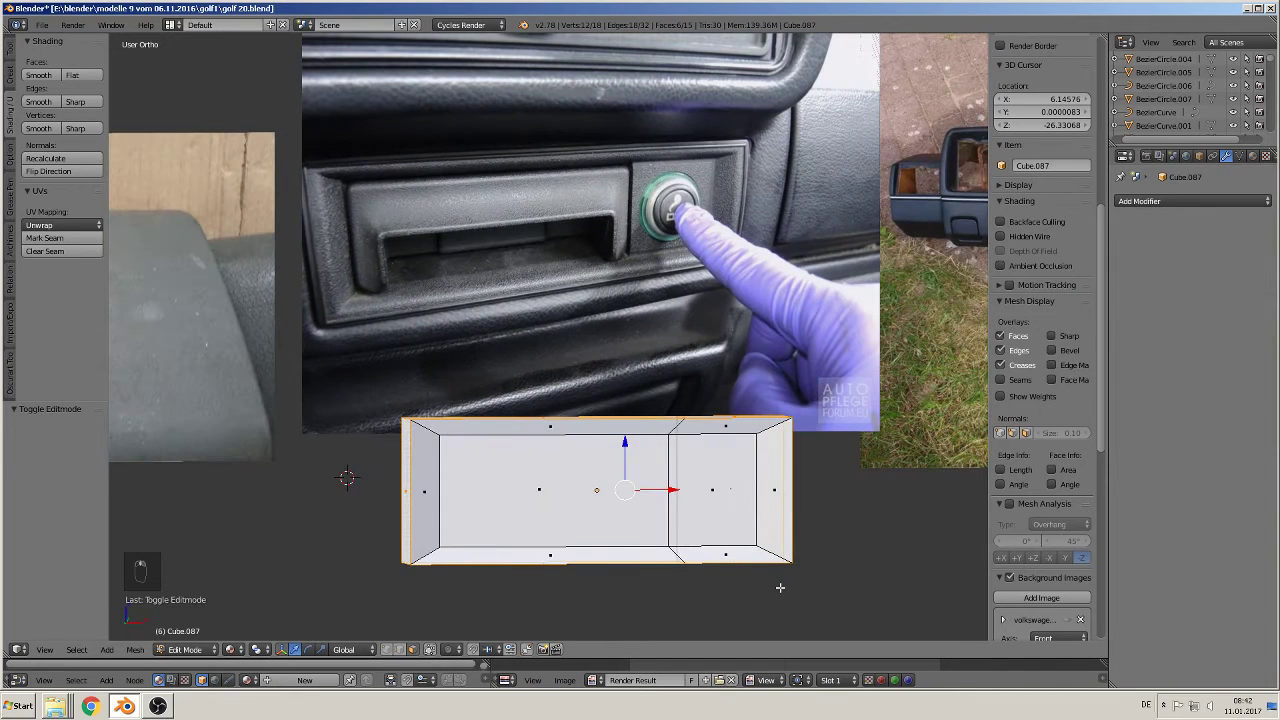
key(e)
key(s)
click(786, 590)
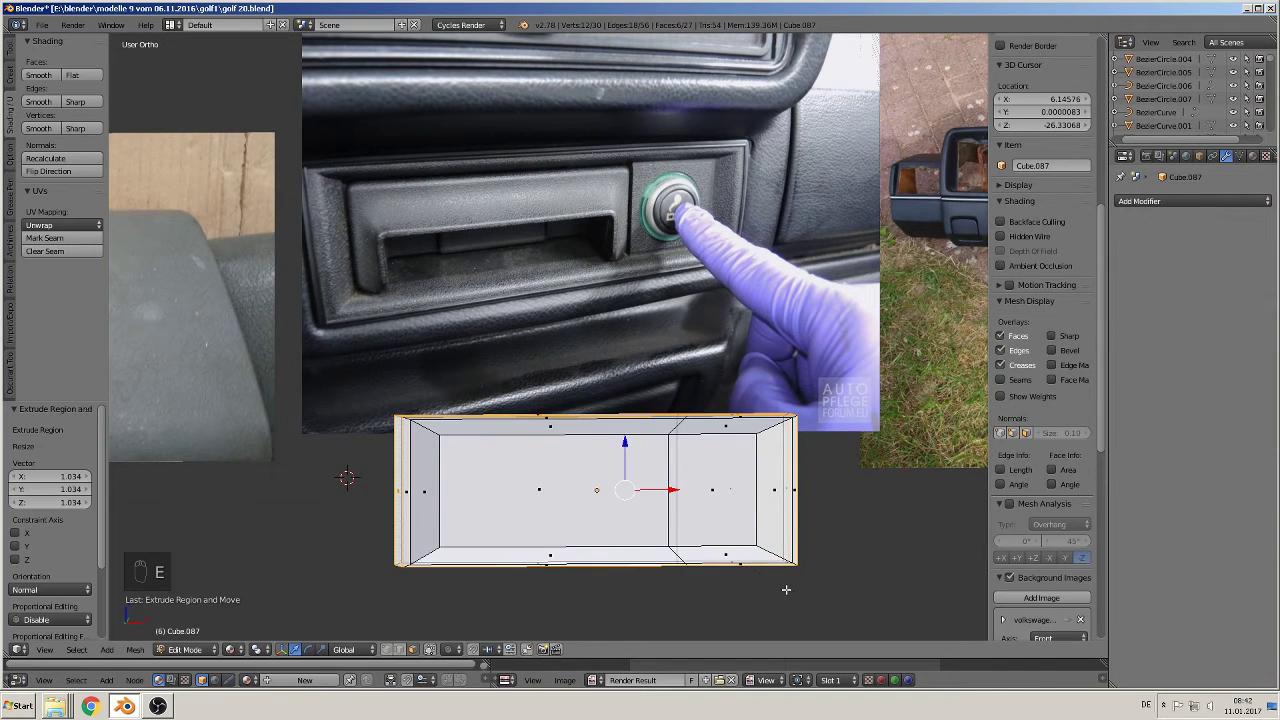
Step: Scale the extruded outer rim up along the Z axis and return to Object Mode
middle_drag(786, 590, 732, 621)
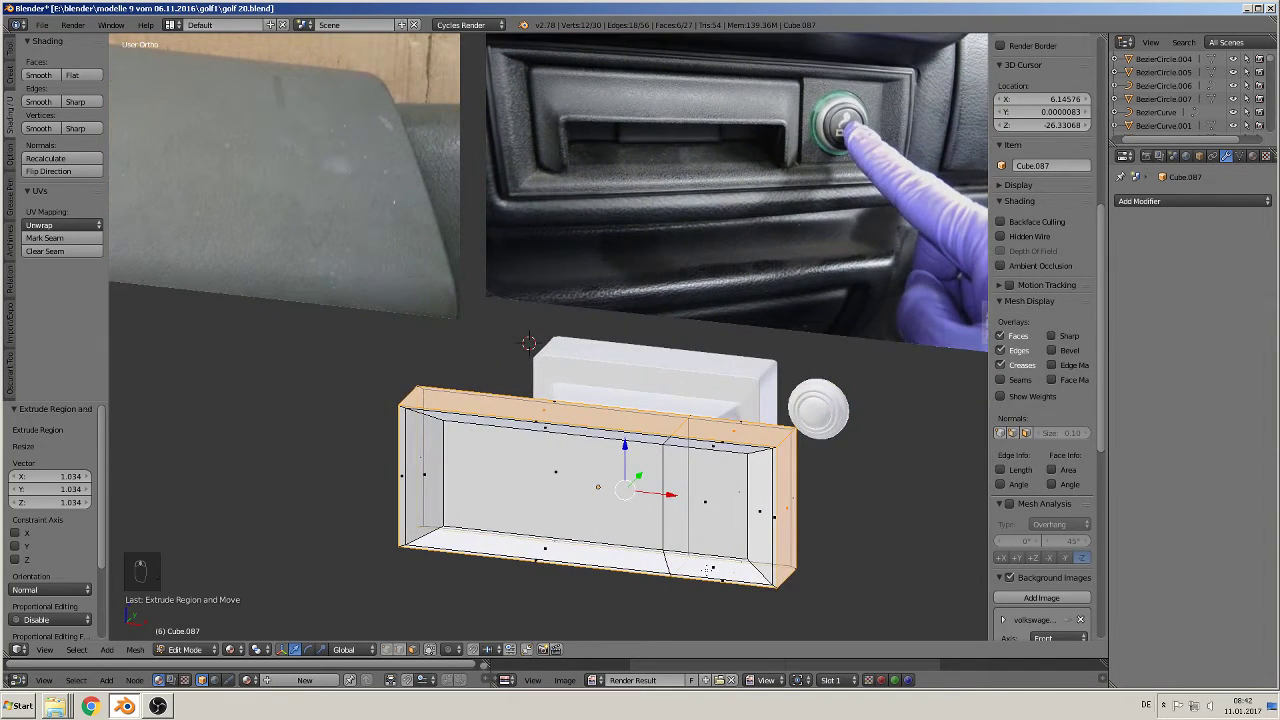
key(s)
key(z)
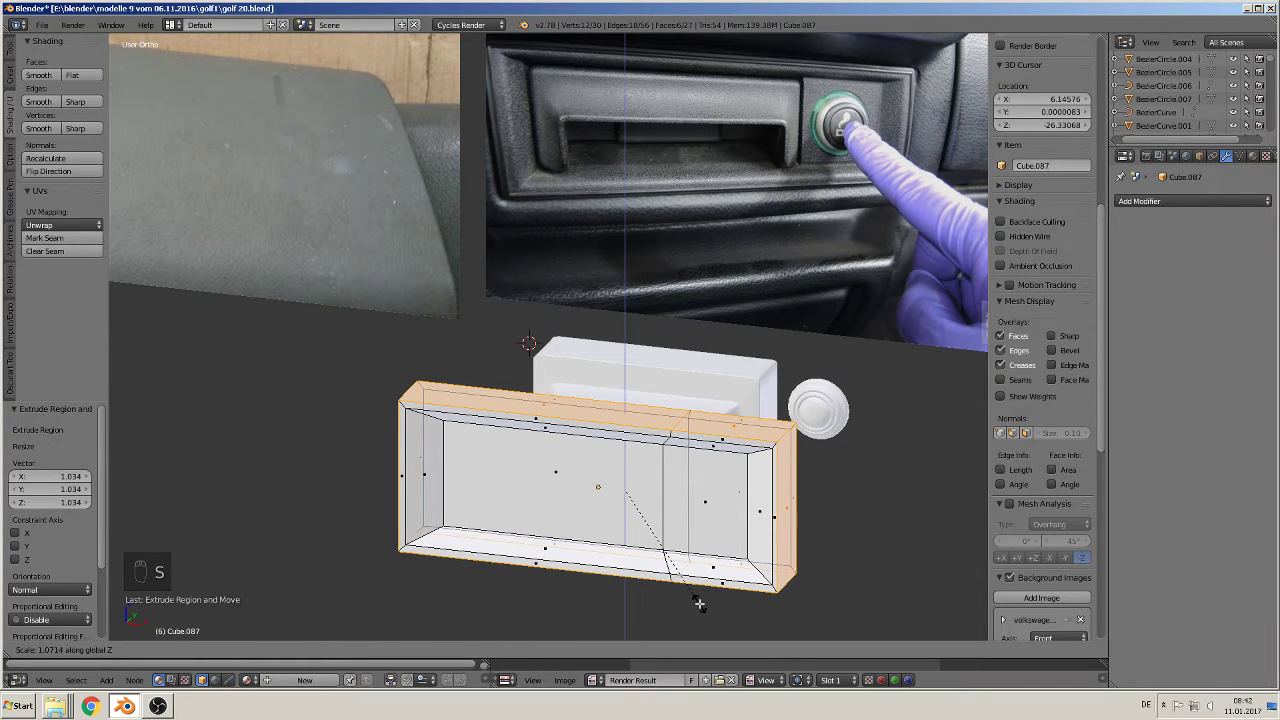
click(653, 563)
key(Tab)
middle_drag(770, 548, 799, 540)
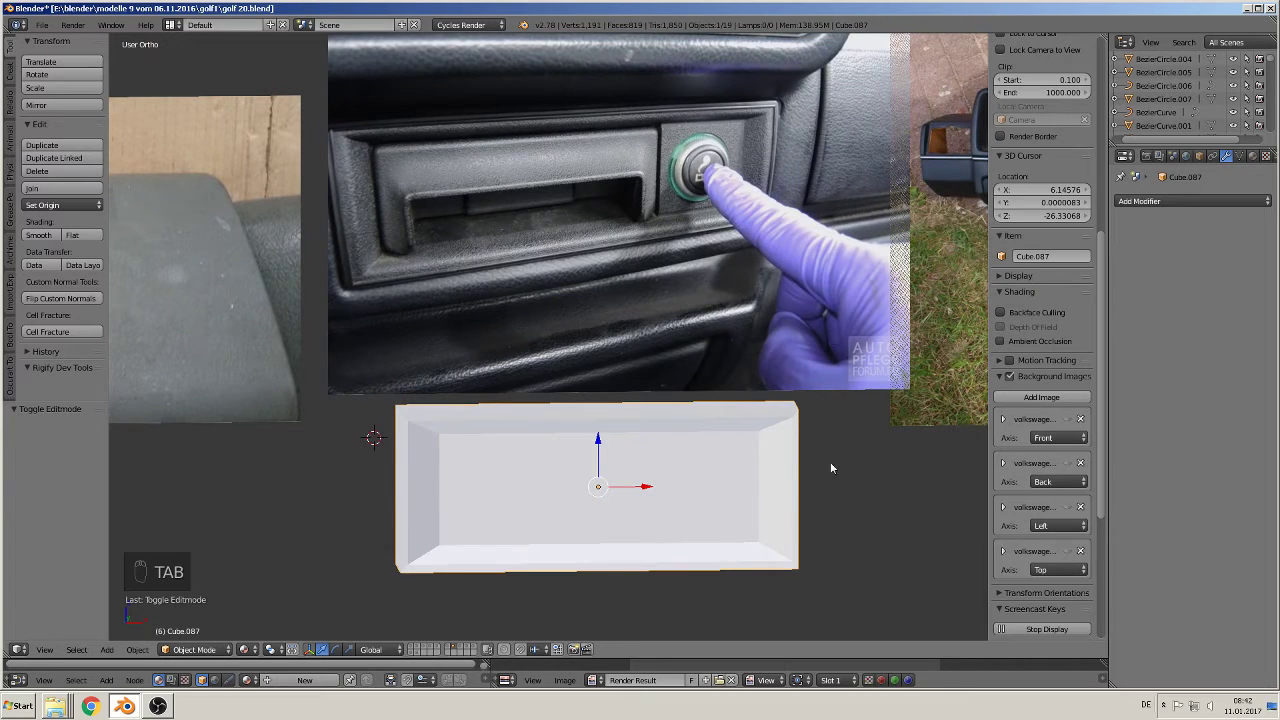
Step: Move the recessed rectangular frame 0.49 along the Y axis
key(KP_1)
middle_drag(694, 503, 647, 462)
key(g)
key(y)
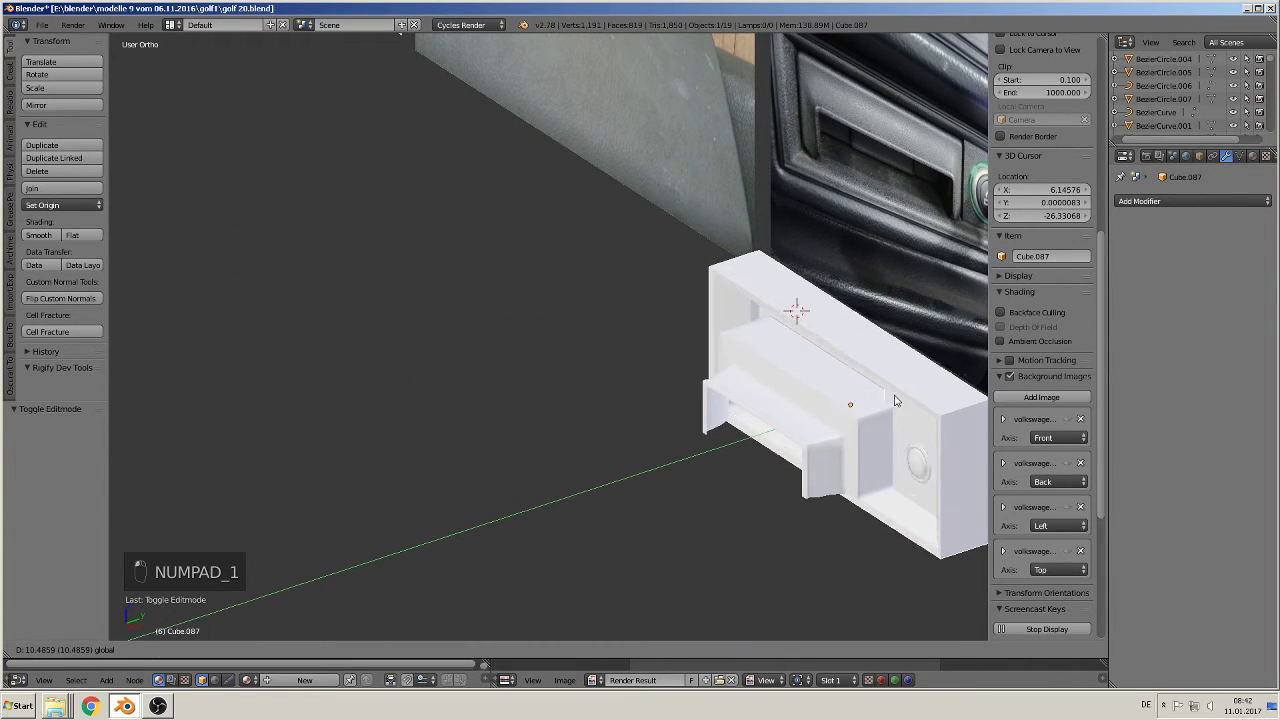
drag(889, 403, 907, 398)
click(910, 400)
key(KP_1)
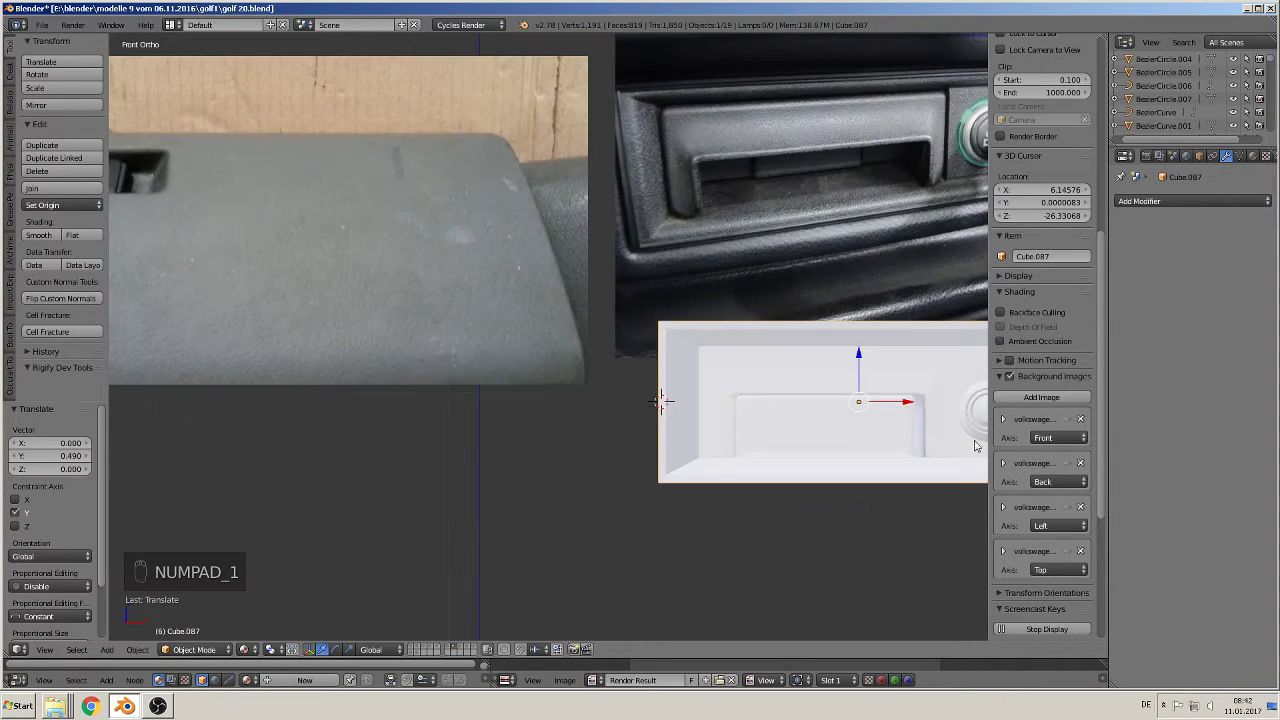
Step: Flatten the ashtray handle piece by scaling it along Y by a factor of 0.516
scroll(930, 440, up, 3)
shift+middle_drag(929, 474, 280, 400)
middle_drag(241, 443, 269, 423)
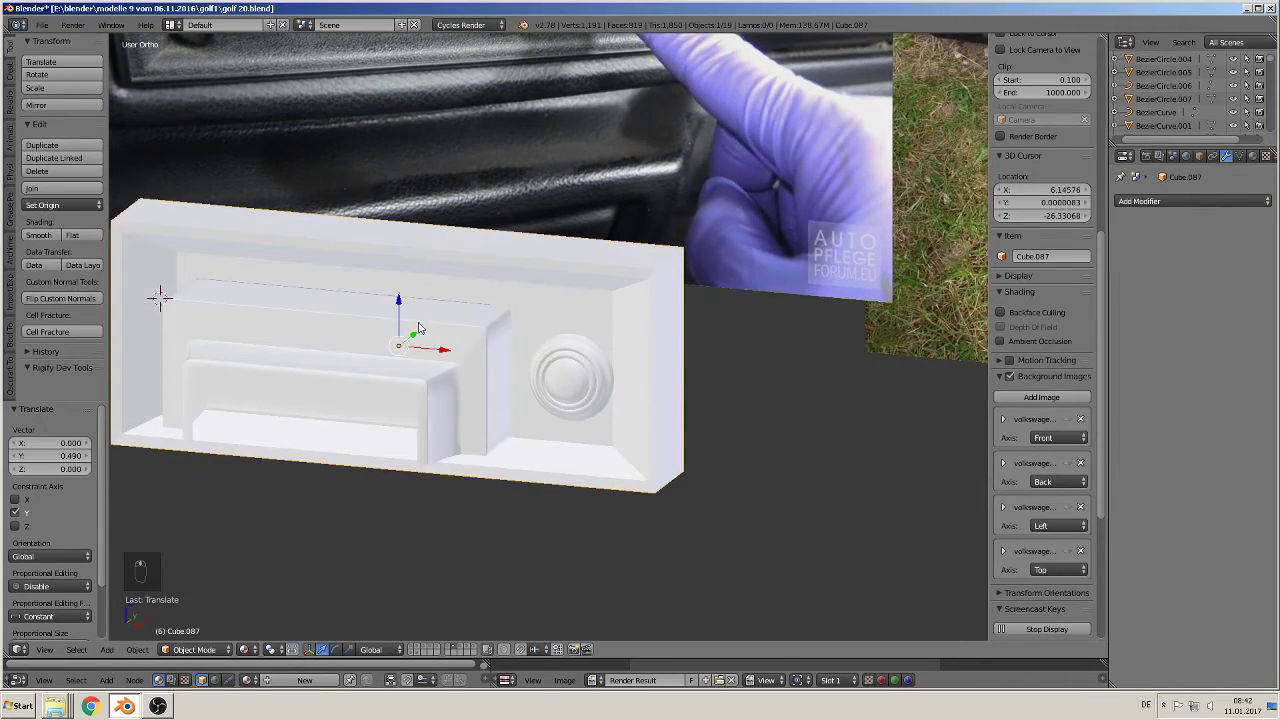
shift+middle_drag(505, 49, 542, 320)
shift+middle_drag(454, 560, 475, 376)
middle_drag(475, 376, 426, 414)
right_click(397, 421)
key(Tab)
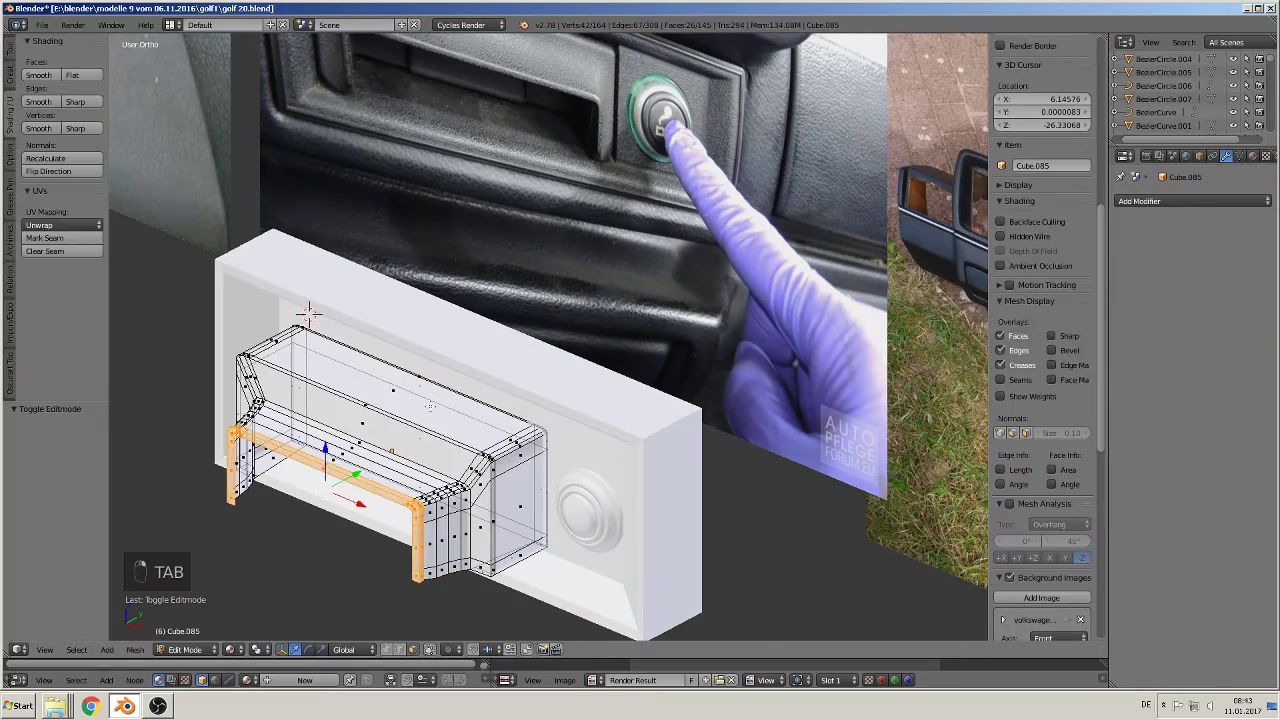
alt+right_click(505, 416)
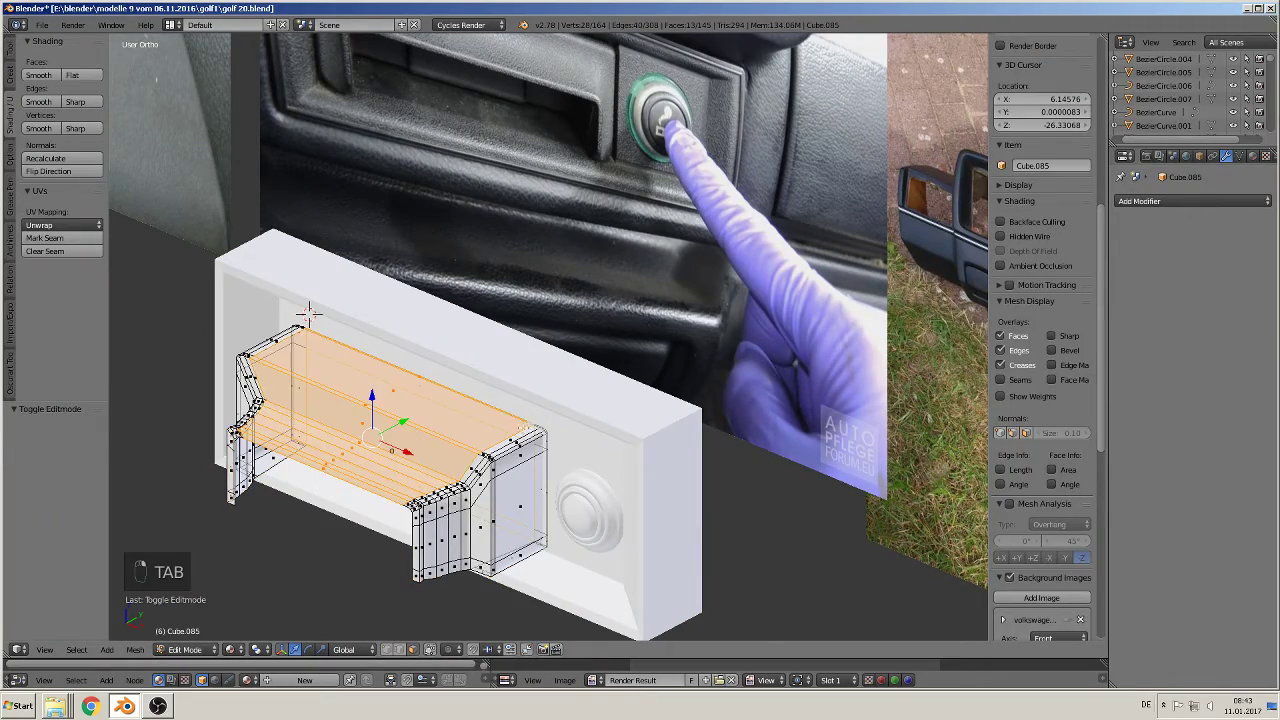
key(a)
middle_drag(523, 428, 633, 570)
key(Tab)
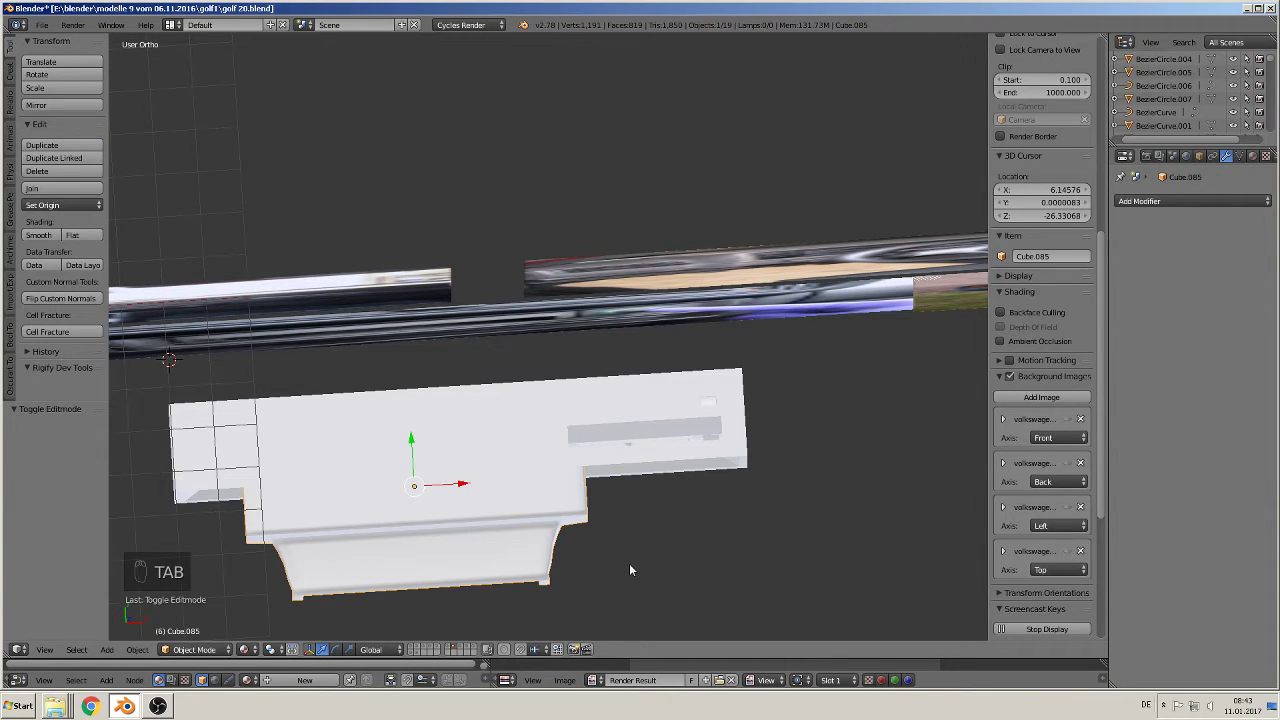
key(s)
key(y)
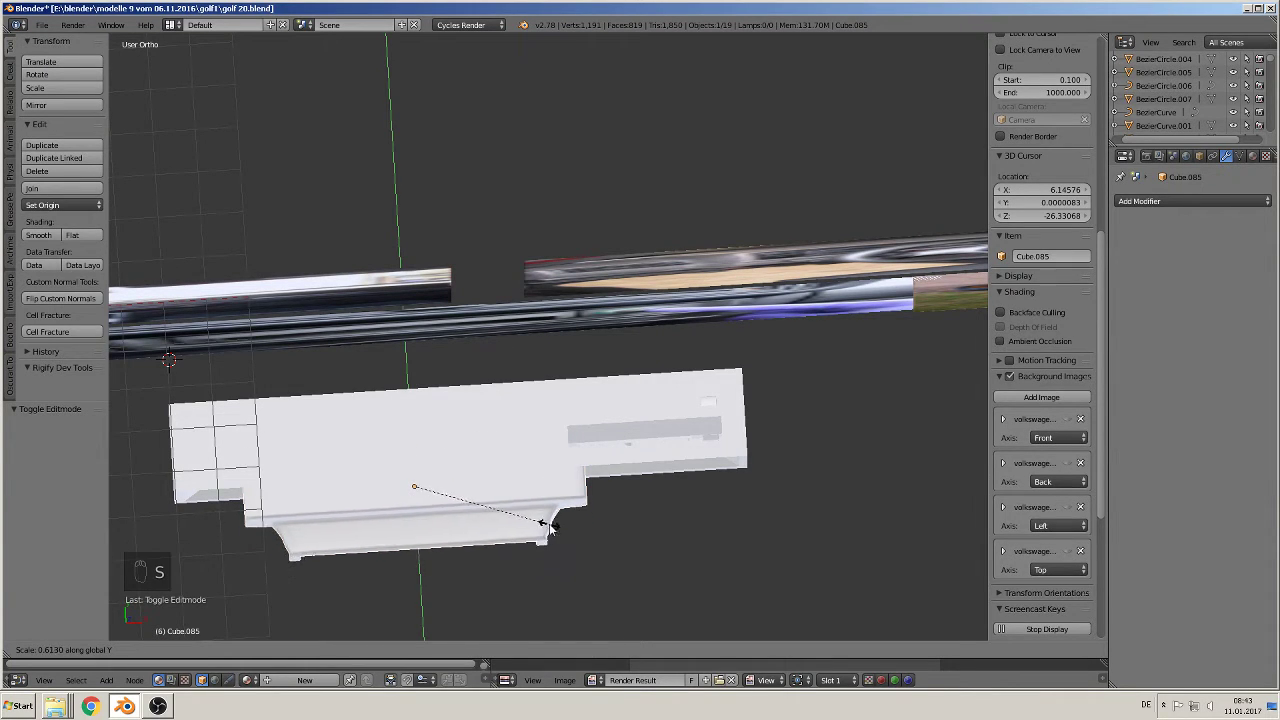
click(529, 516)
middle_drag(529, 516, 441, 455)
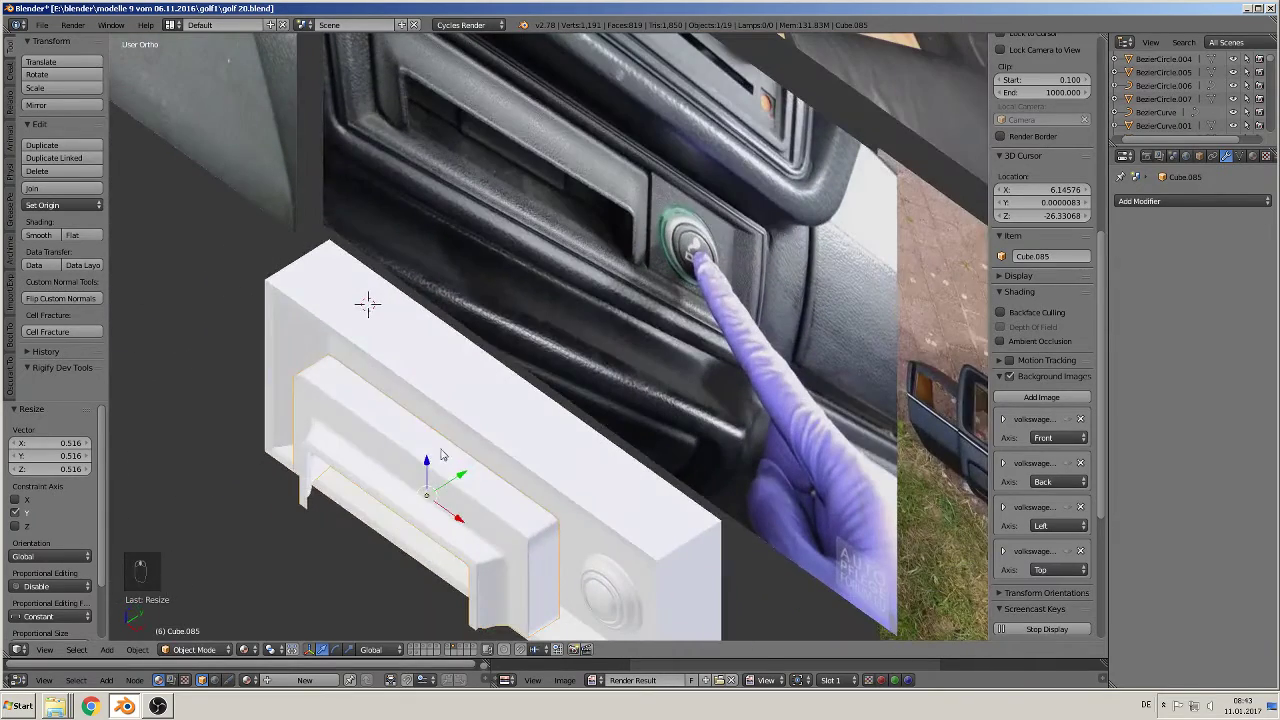
Step: Push the ashtray piece 0.95 along Y into the frame and shift it -0.689 along X
key(g)
key(y)
click(531, 503)
middle_drag(531, 503, 576, 477)
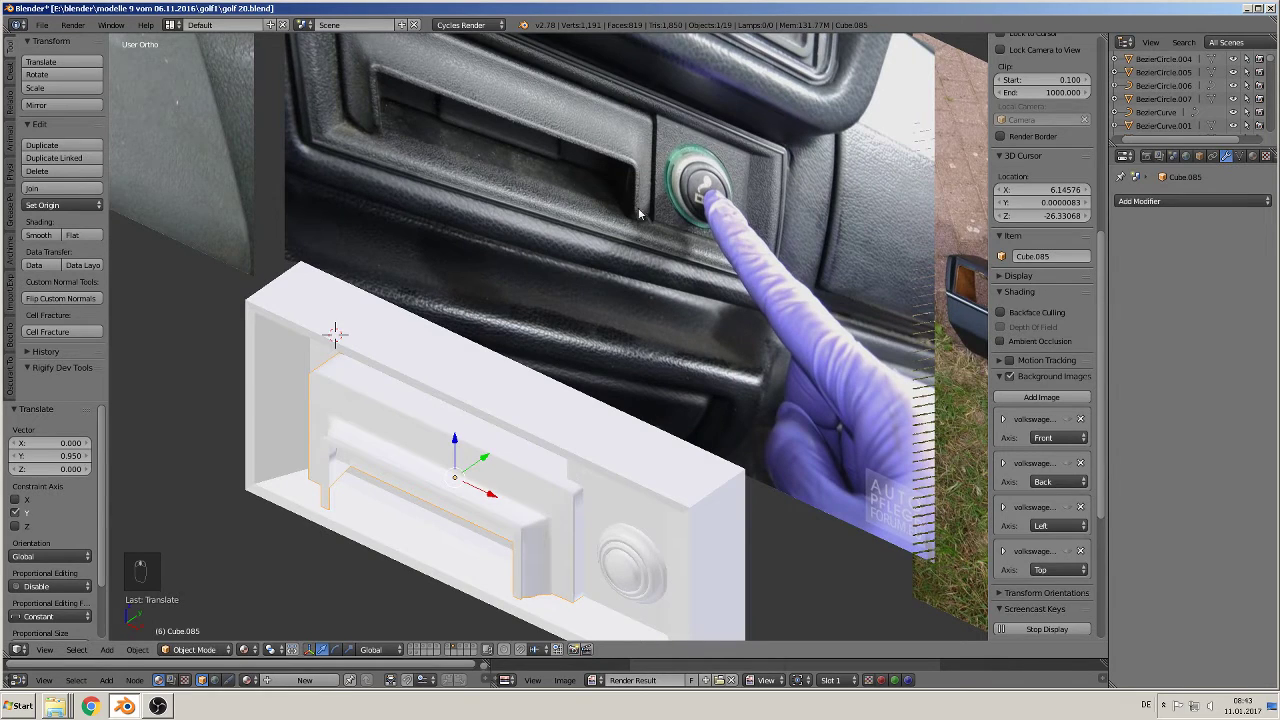
drag(484, 487, 462, 487)
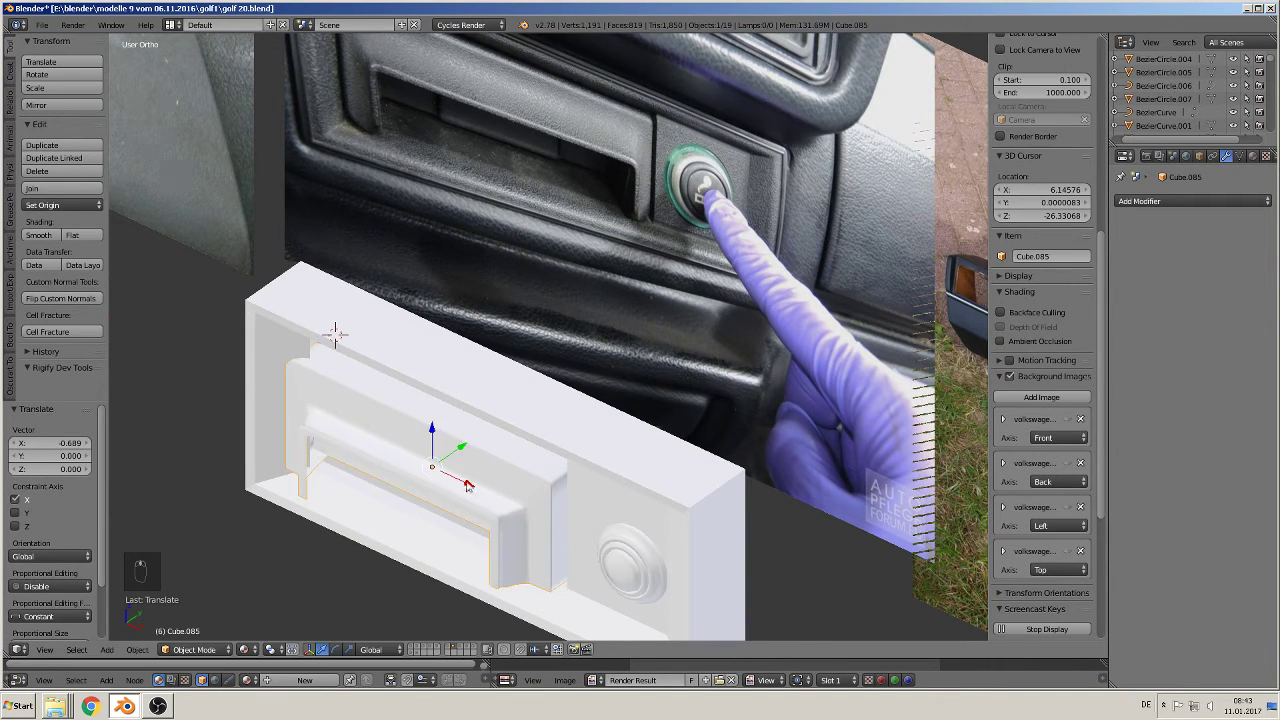
middle_drag(462, 487, 513, 491)
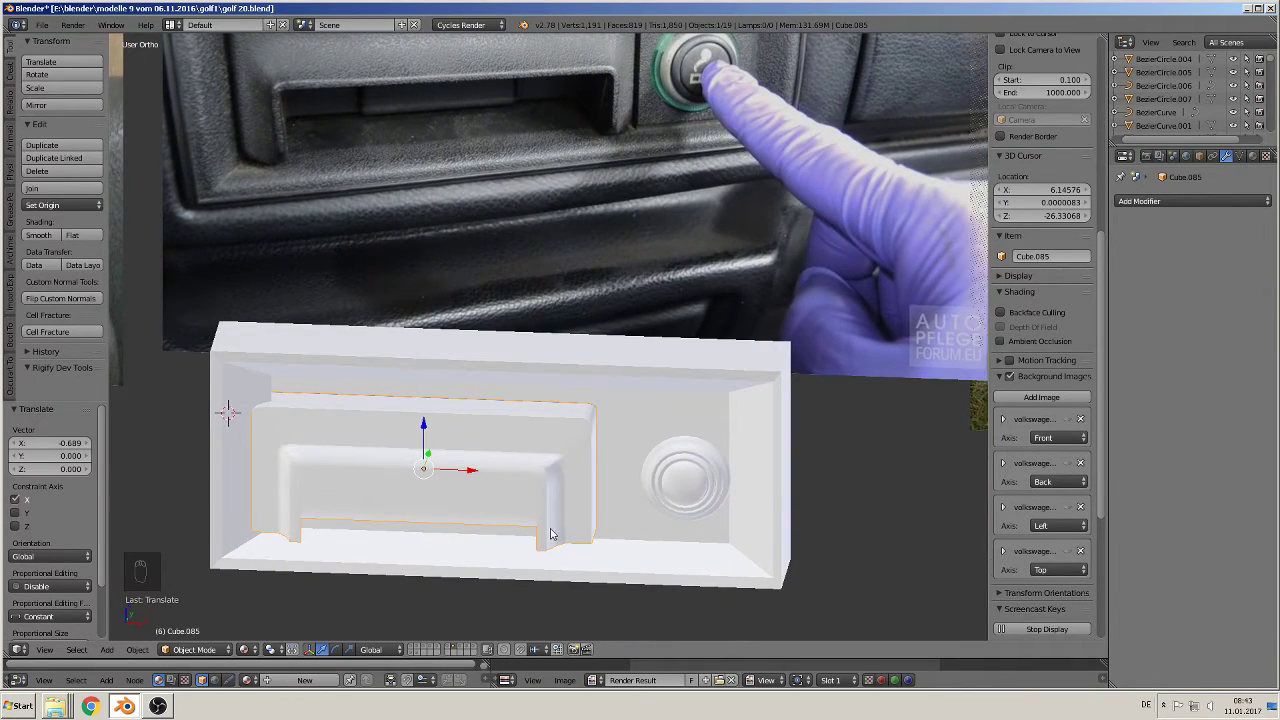
Step: Scale the ashtray piece along X by 0.924 and move it 0.256 along X
key(s)
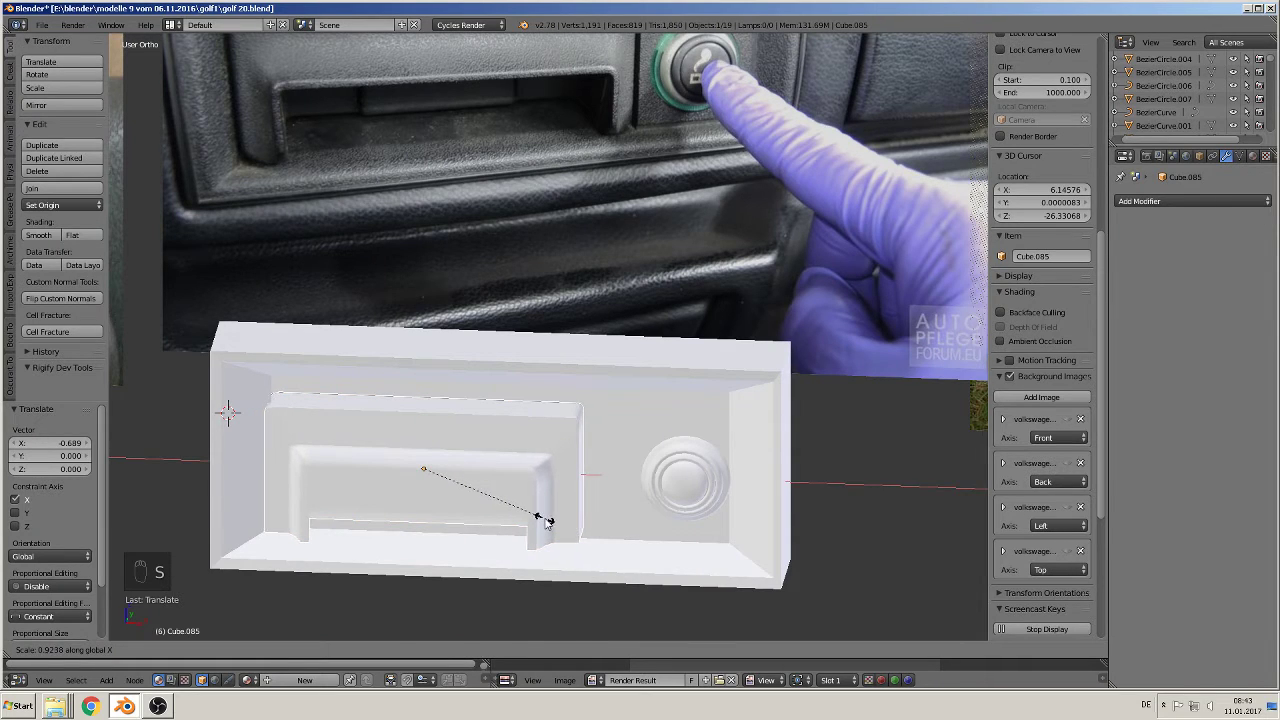
click(518, 495)
key(g)
key(x)
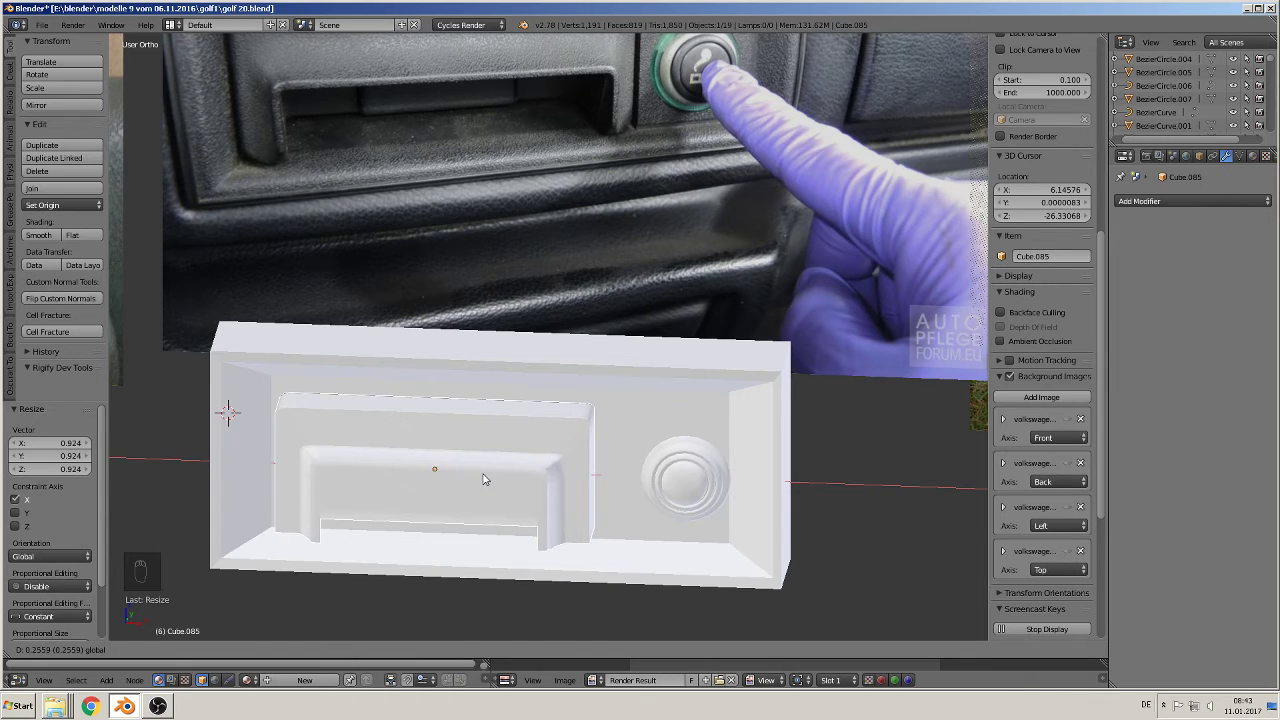
click(485, 455)
Step: Raise the ashtray piece inside the frame along Z by 0.142 and by a further 0.032
key(KP_1)
key(g)
key(z)
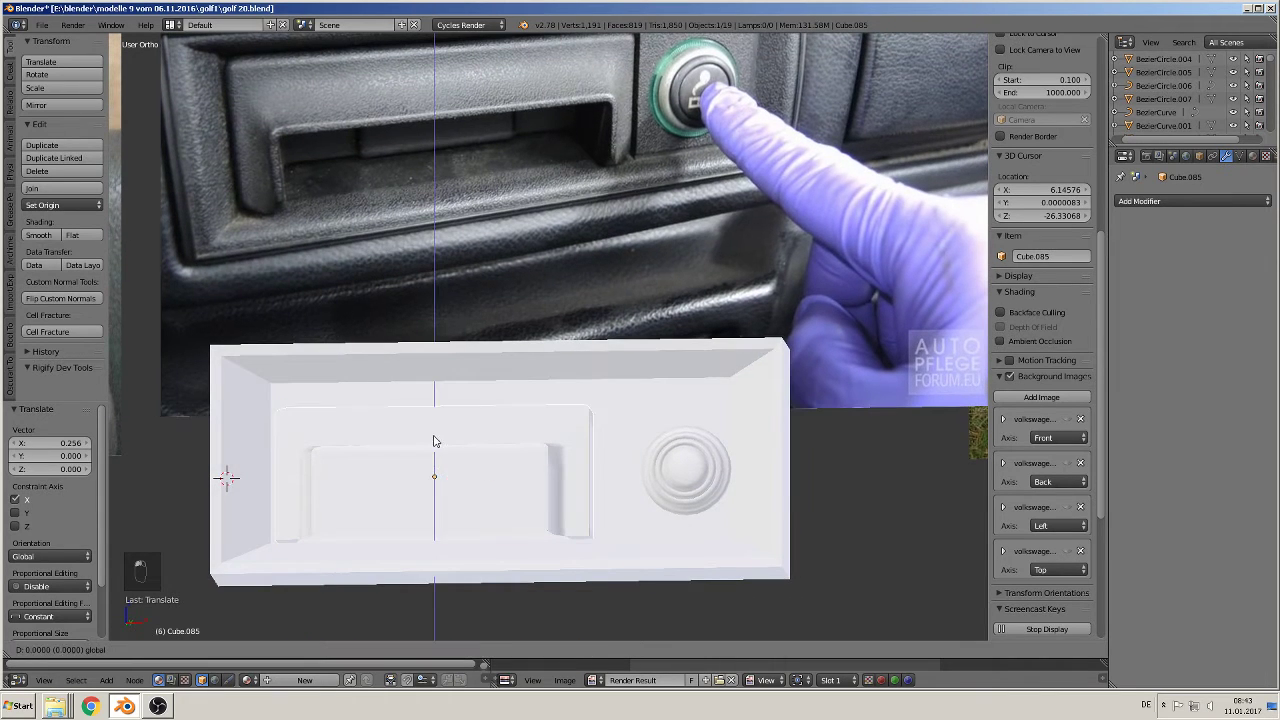
click(433, 438)
key(g)
key(z)
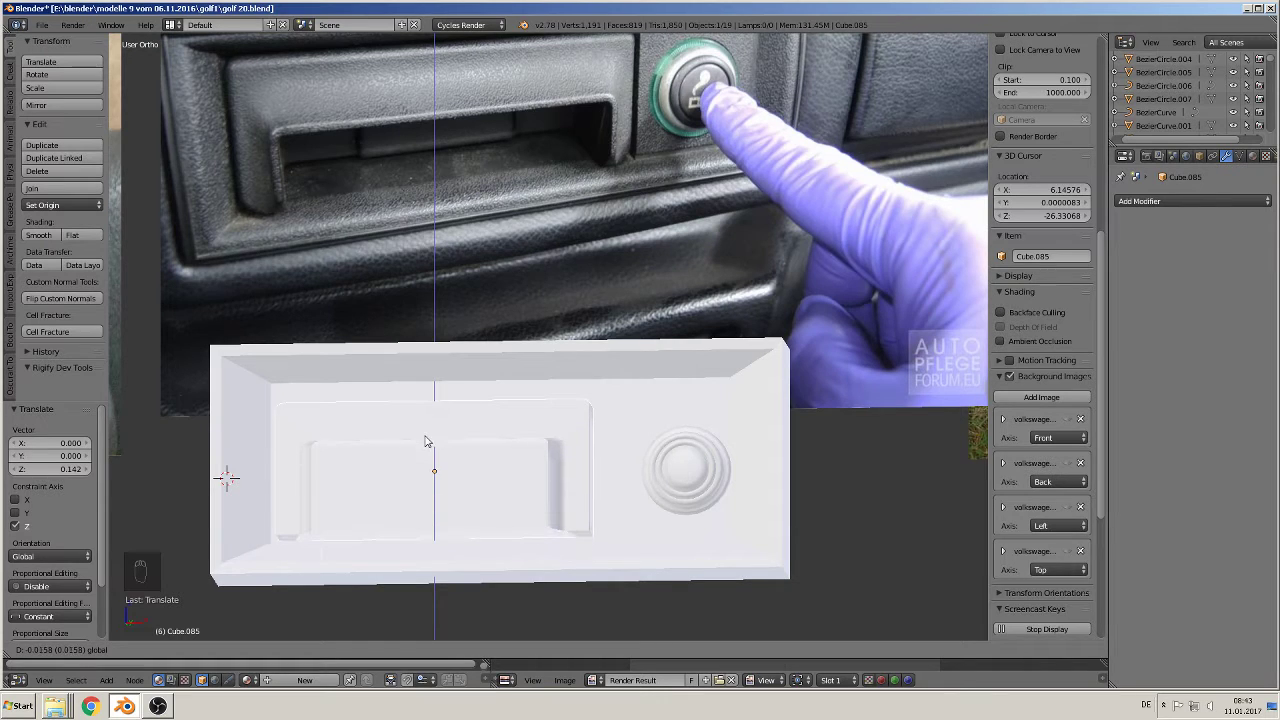
click(426, 443)
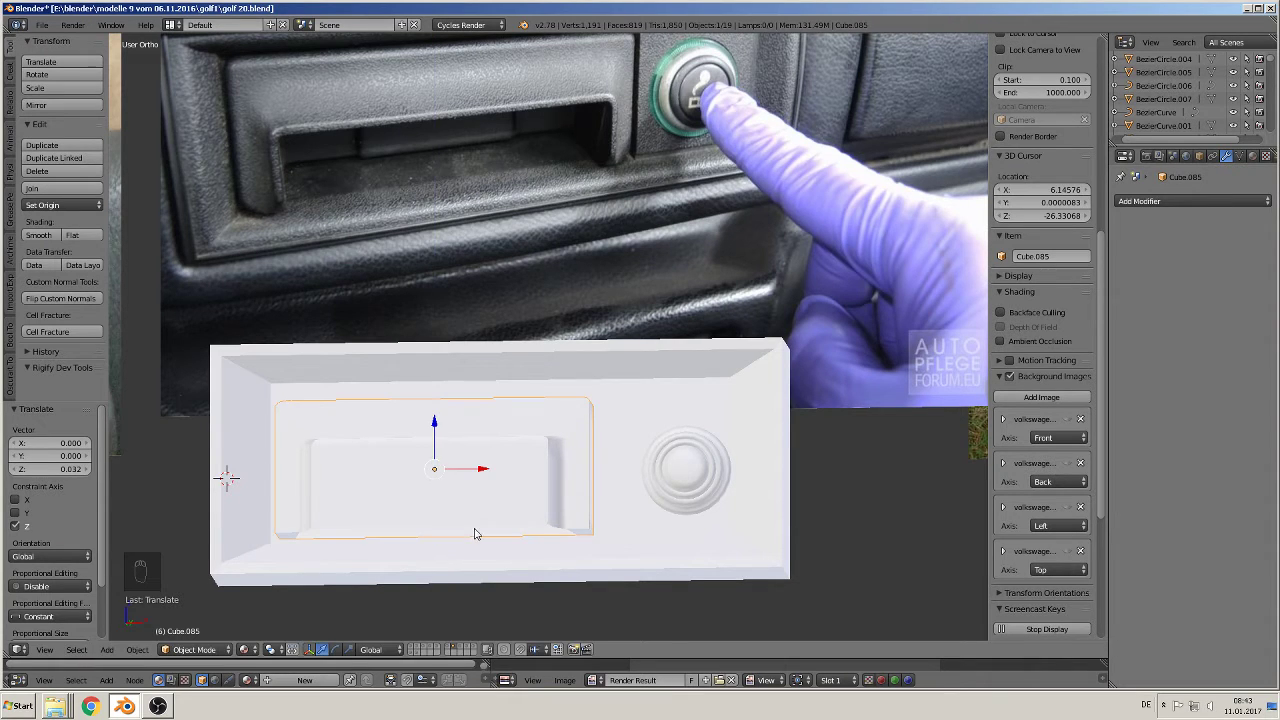
Step: Scale the ashtray piece along Z by 1.153 and nudge it up 0.032 to fit the frame height
key(s)
click(506, 574)
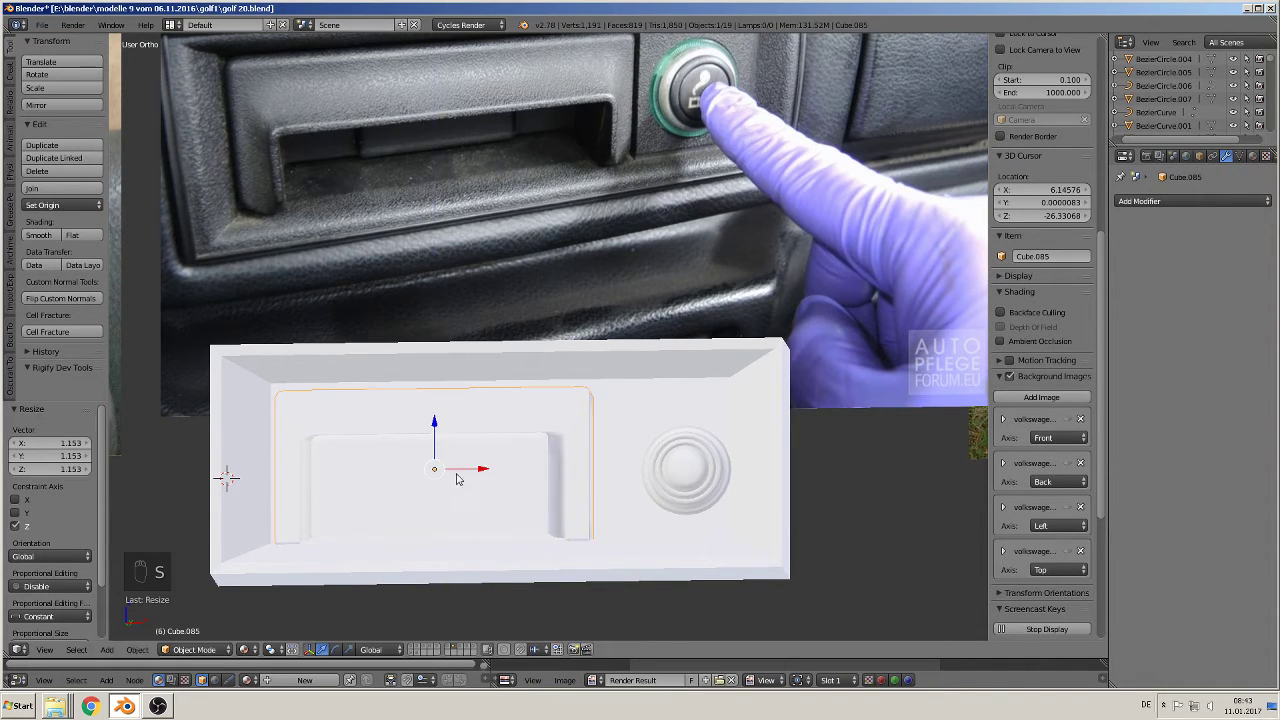
key(g)
key(z)
click(432, 428)
middle_drag(432, 428, 517, 558)
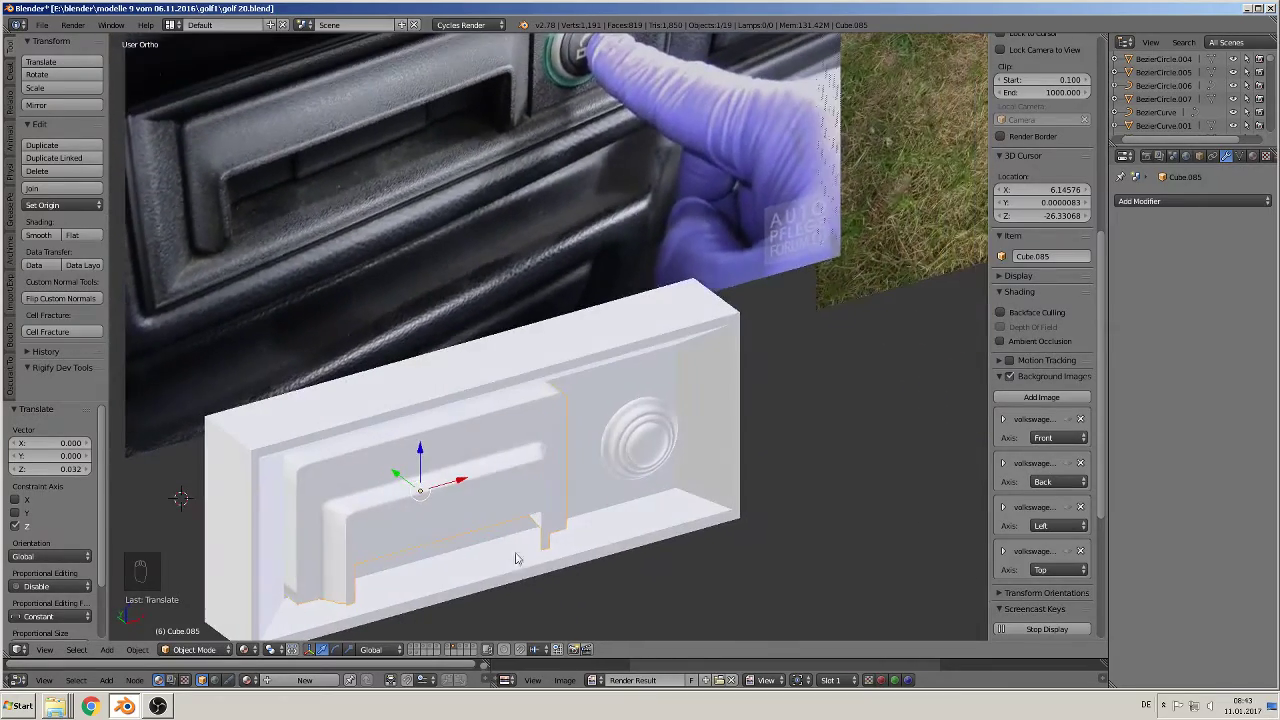
Step: Shift the round cigarette lighter button -0.57 and -0.11 along X and raise it slightly to centre it beside the ashtray
right_click(623, 452)
mouse_move(623, 452)
middle_down()
mouse_move(635, 455)
mouse_move(610, 456)
mouse_move(647, 460)
middle_up()
drag(676, 436, 657, 438)
middle_drag(657, 438, 566, 440)
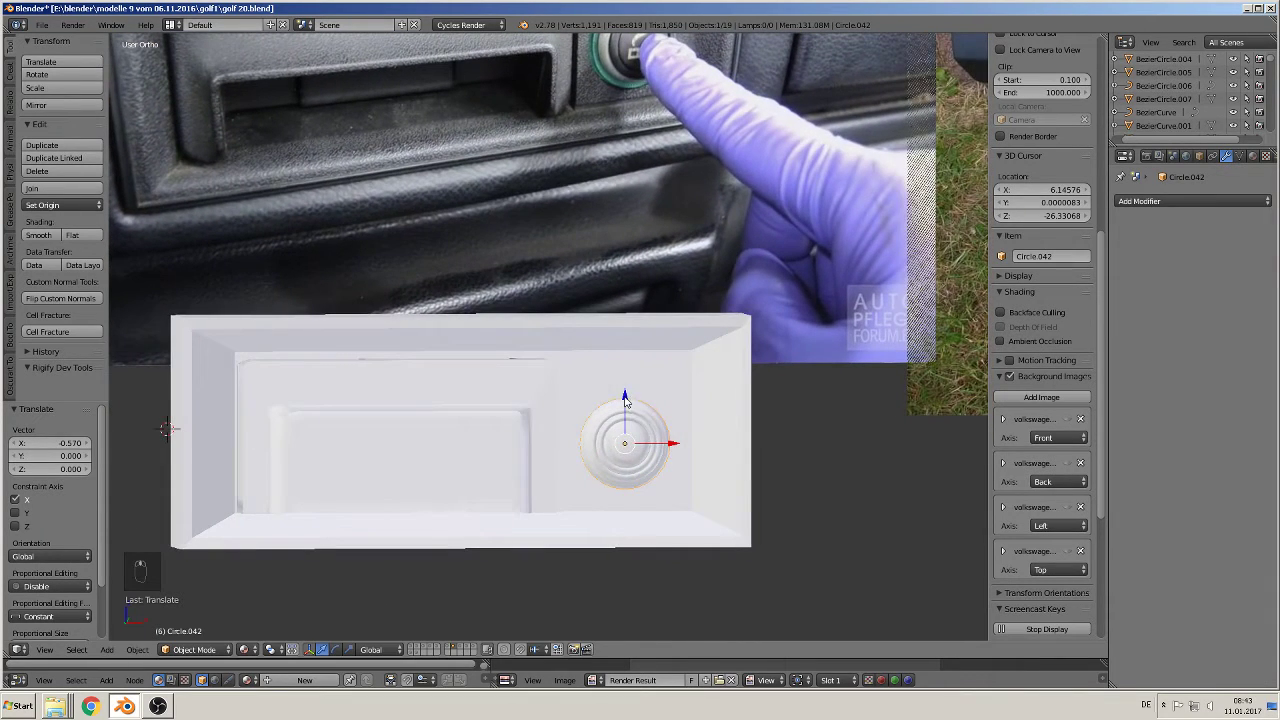
drag(625, 401, 625, 395)
drag(671, 439, 661, 439)
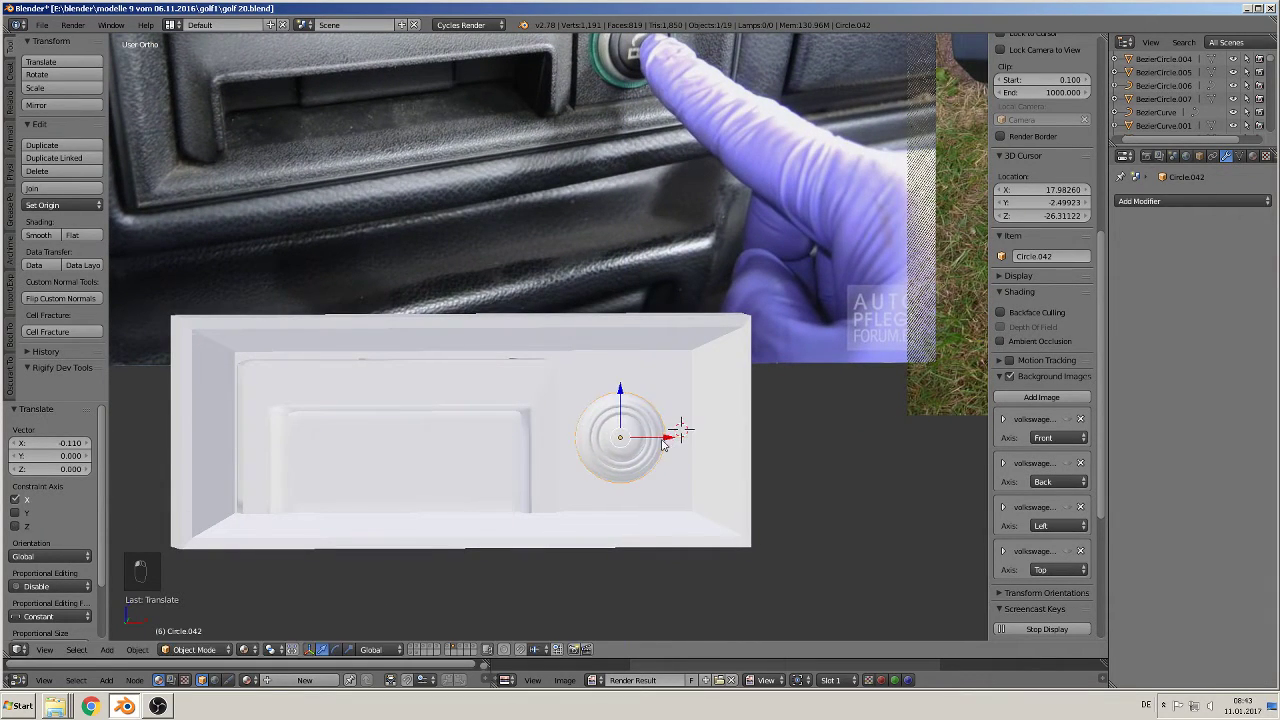
key(g)
click(660, 440)
middle_drag(660, 440, 688, 487)
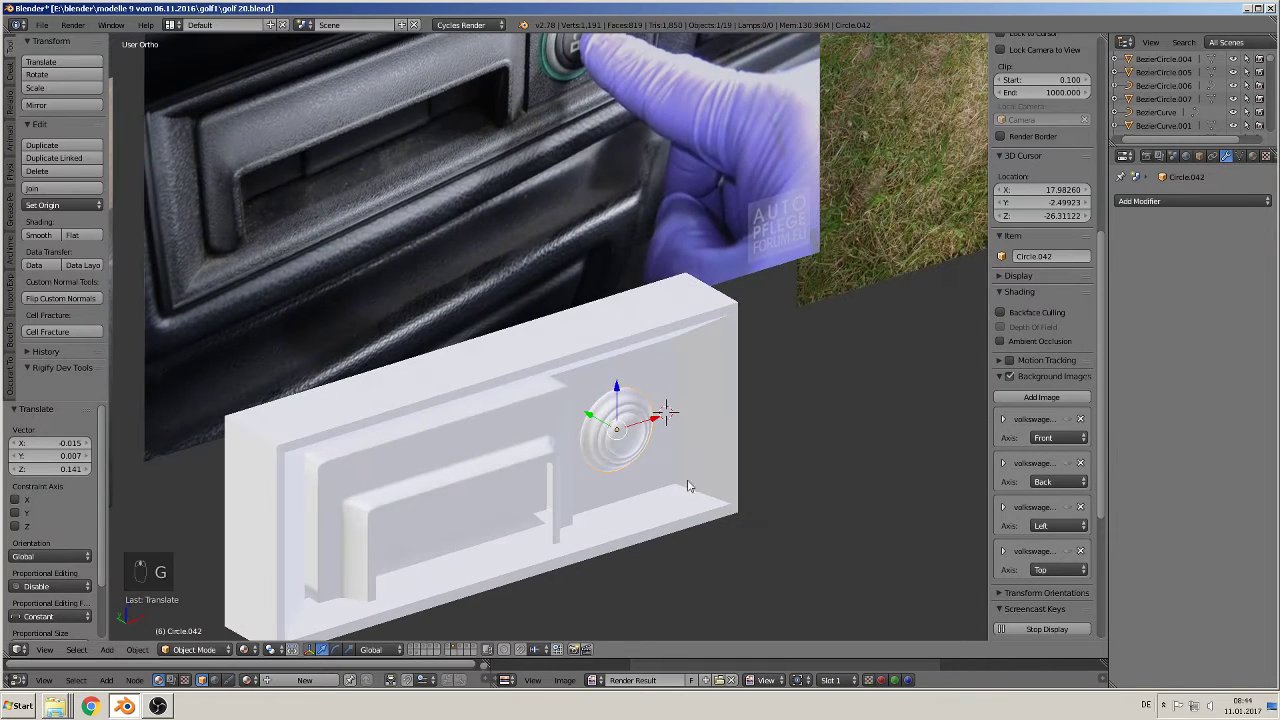
Step: Move the lighter button about -0.23 along Y so it protrudes from the back plate, and clear the selection
key(g)
key(y)
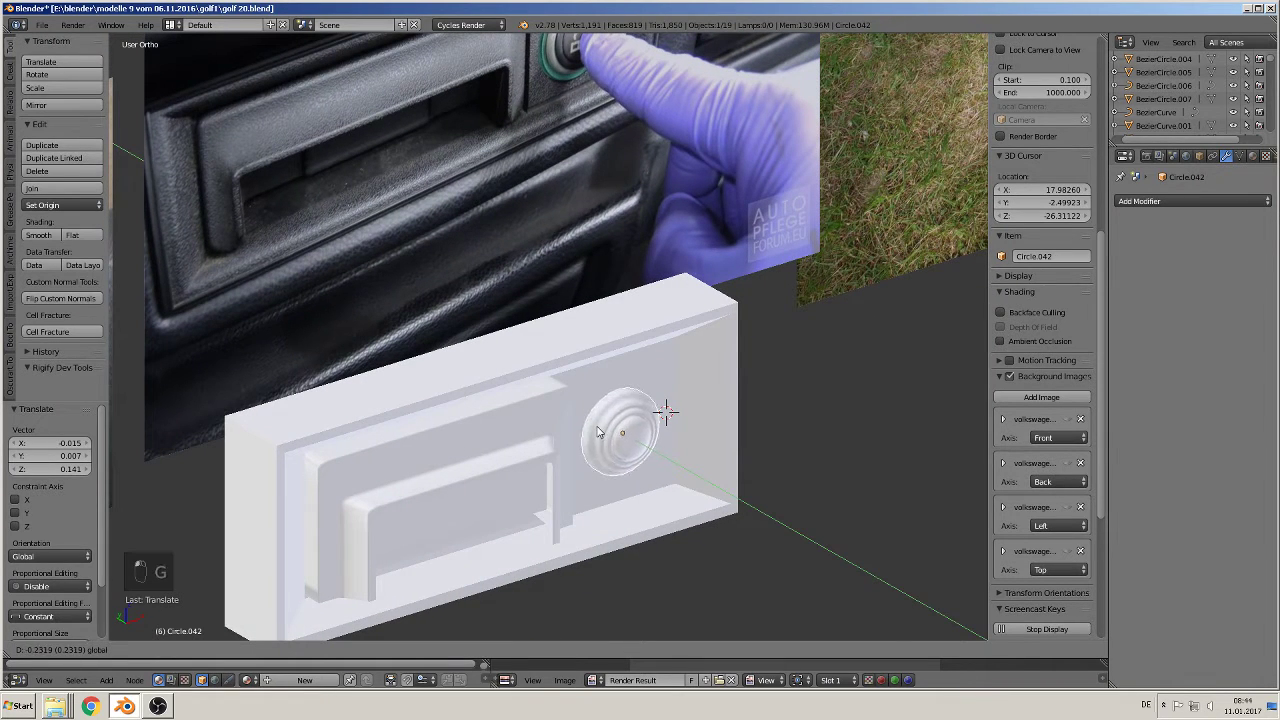
click(600, 435)
middle_drag(600, 435, 480, 452)
key(a)
key(a)
key(a)
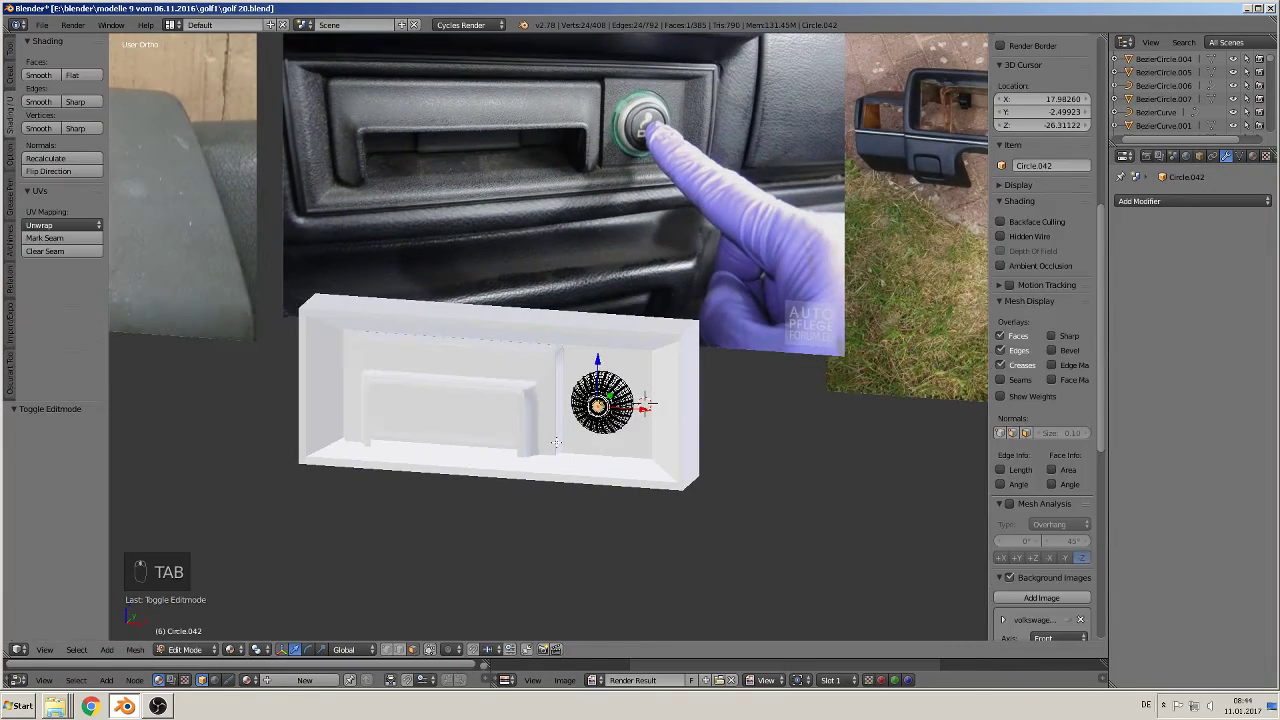
middle_drag(557, 450, 546, 490)
scroll(540, 485, up, 3)
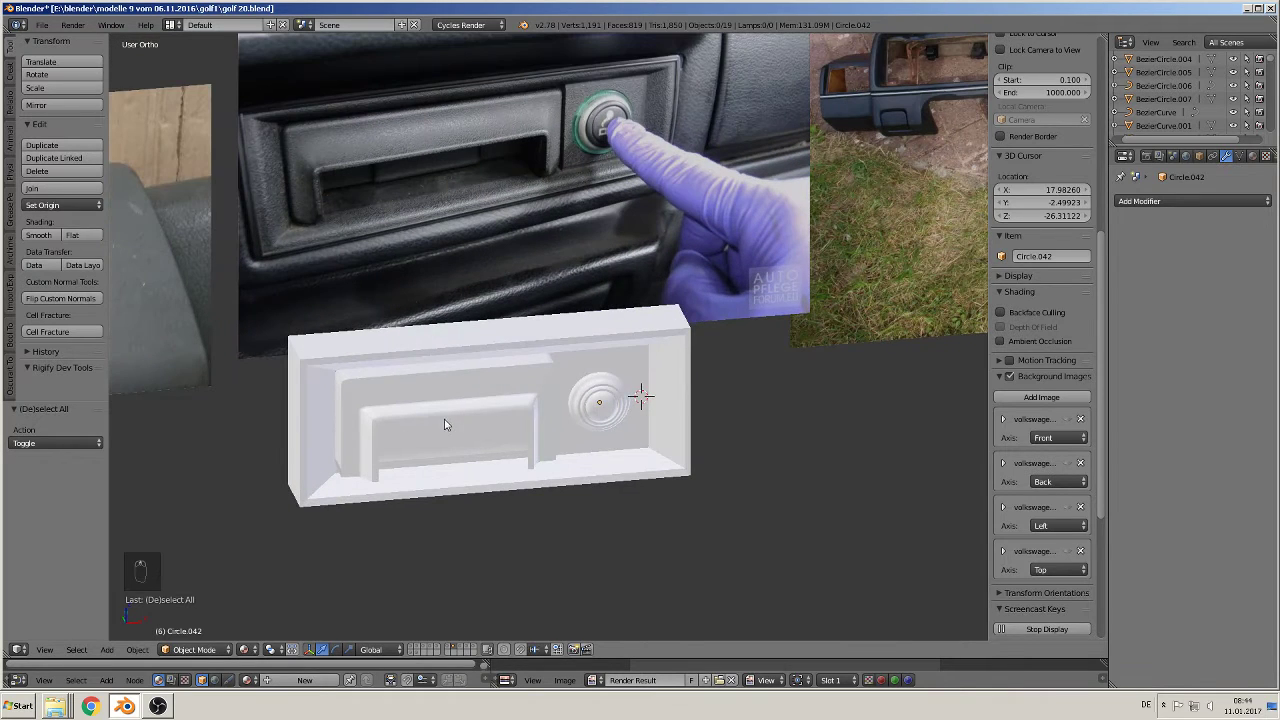
Step: Join the ashtray piece, lighter button and frame into one object and move it -4.772 along Y
right_click(449, 423)
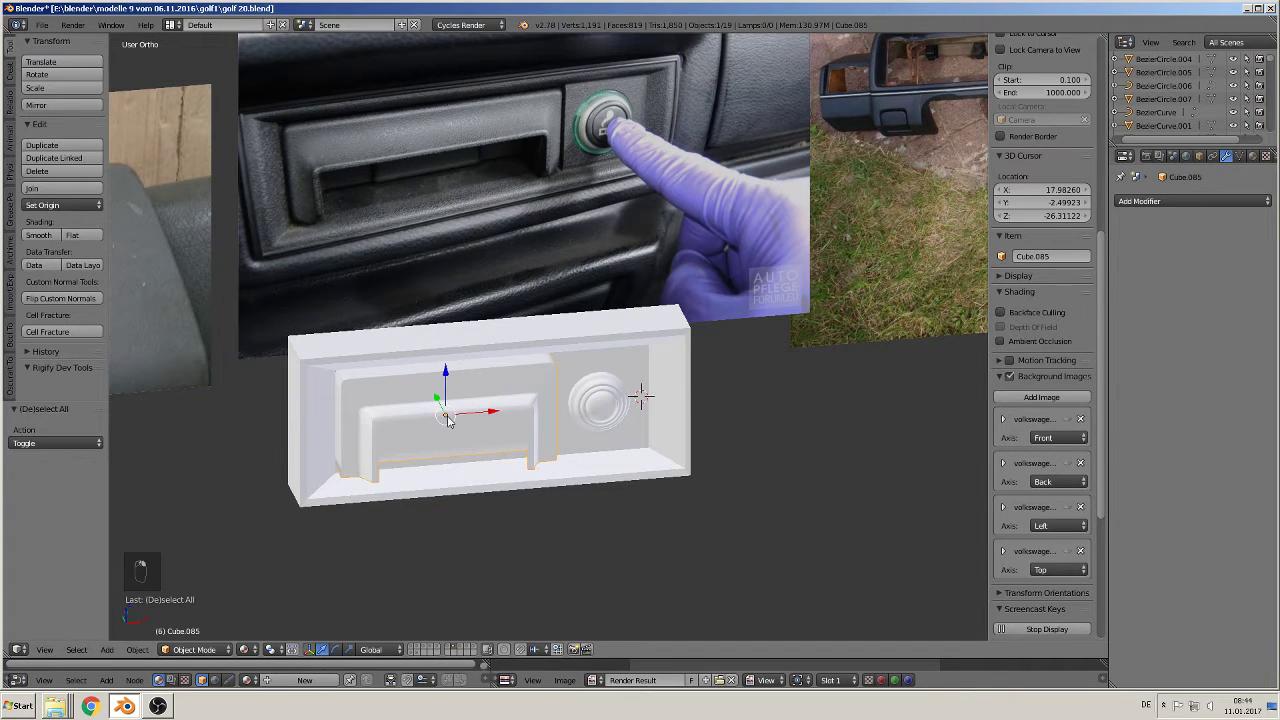
shift+click(613, 346)
click(54, 189)
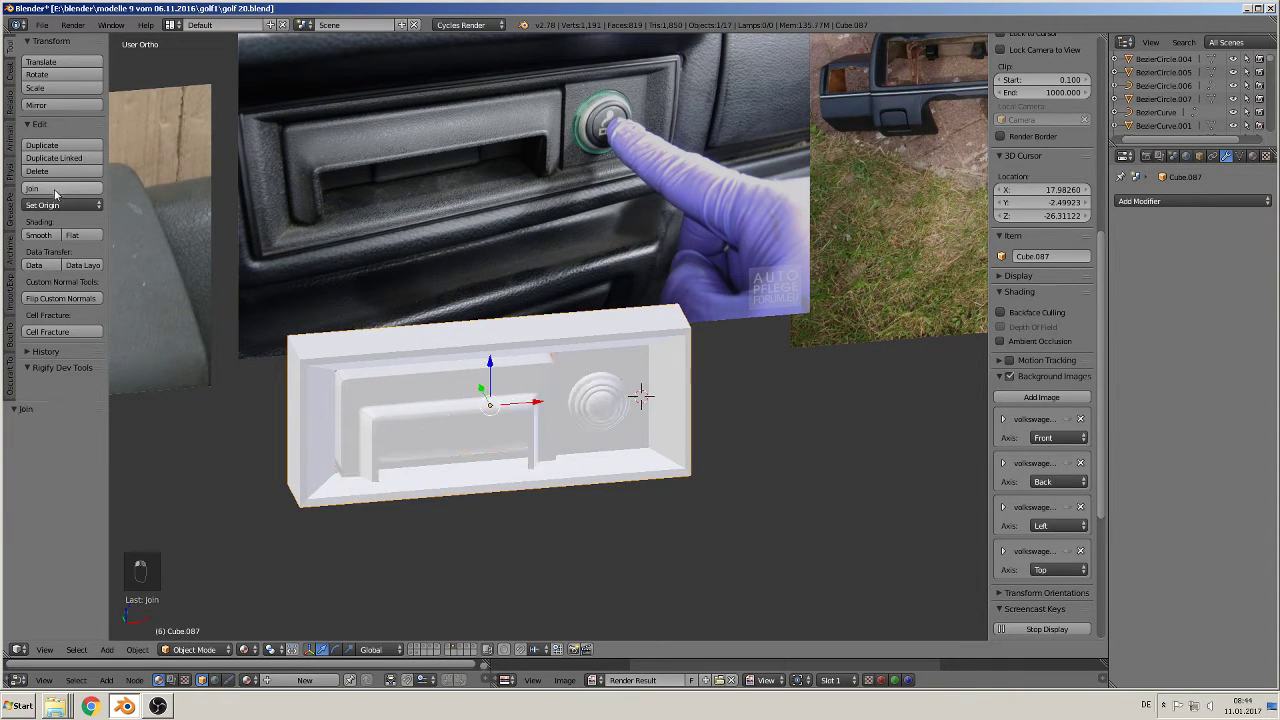
middle_drag(519, 435, 606, 445)
drag(457, 389, 558, 440)
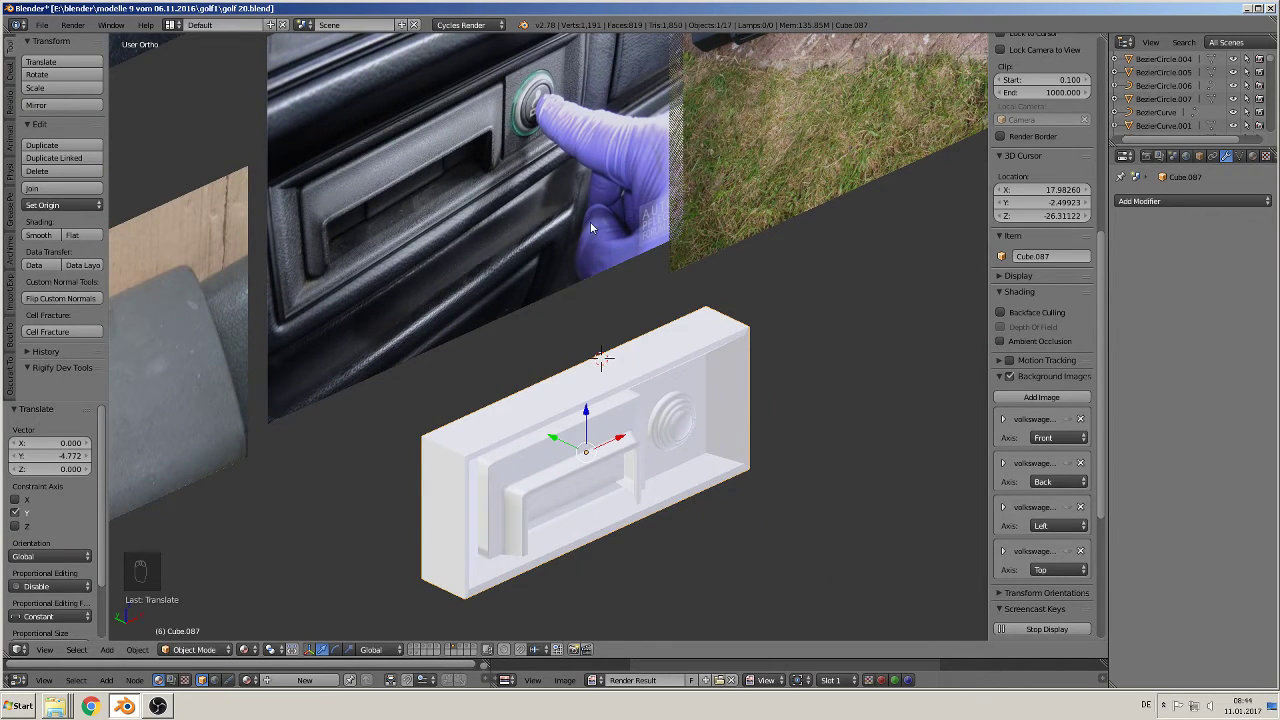
Step: Join the cigarette and smoke shapes on the lighter reference photo into one symbol object
key(KP_1)
scroll(617, 341, down, 5)
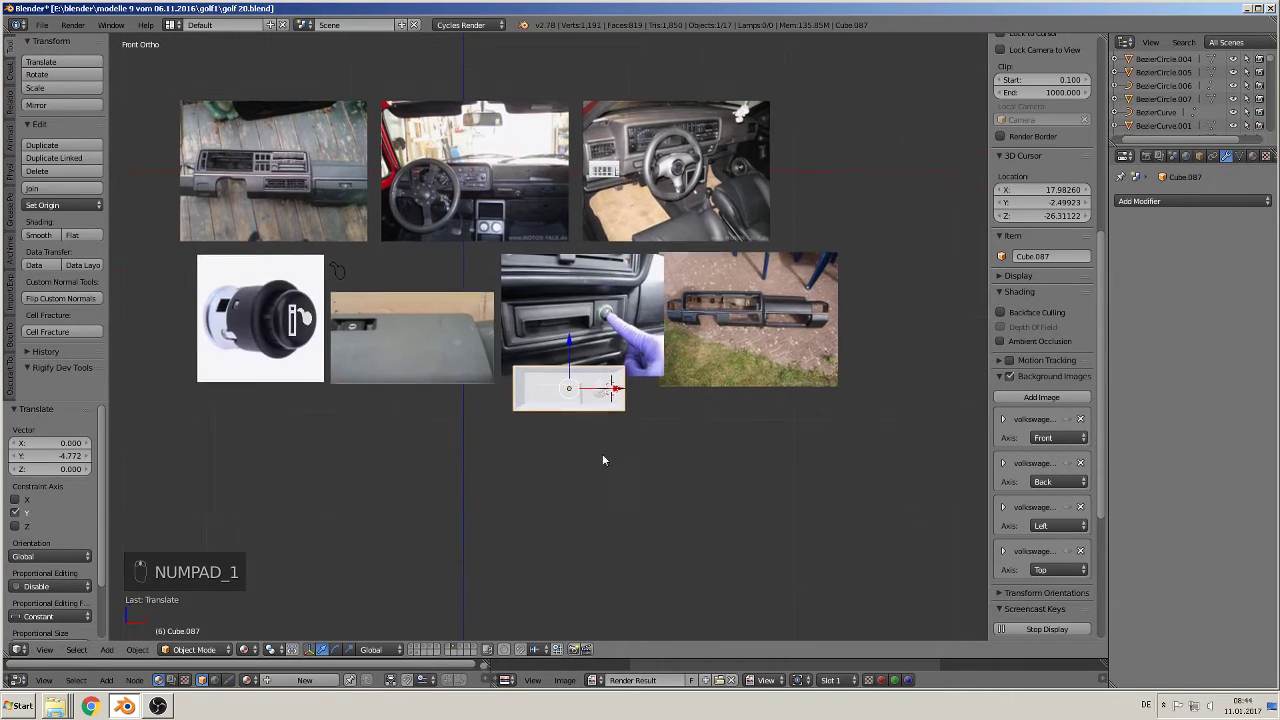
shift+middle_drag(602, 455, 626, 554)
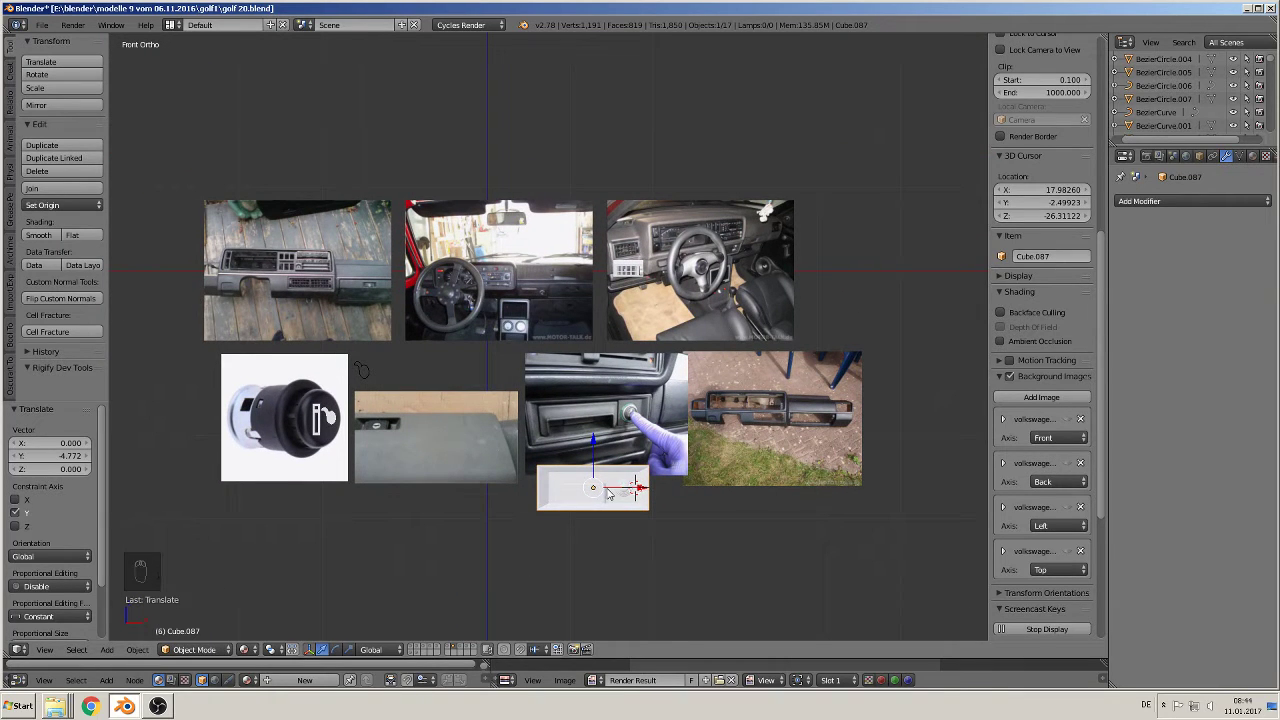
right_click(335, 421)
shift+right_click(319, 427)
shift+middle_drag(472, 468, 692, 474)
scroll(631, 482, up, 5)
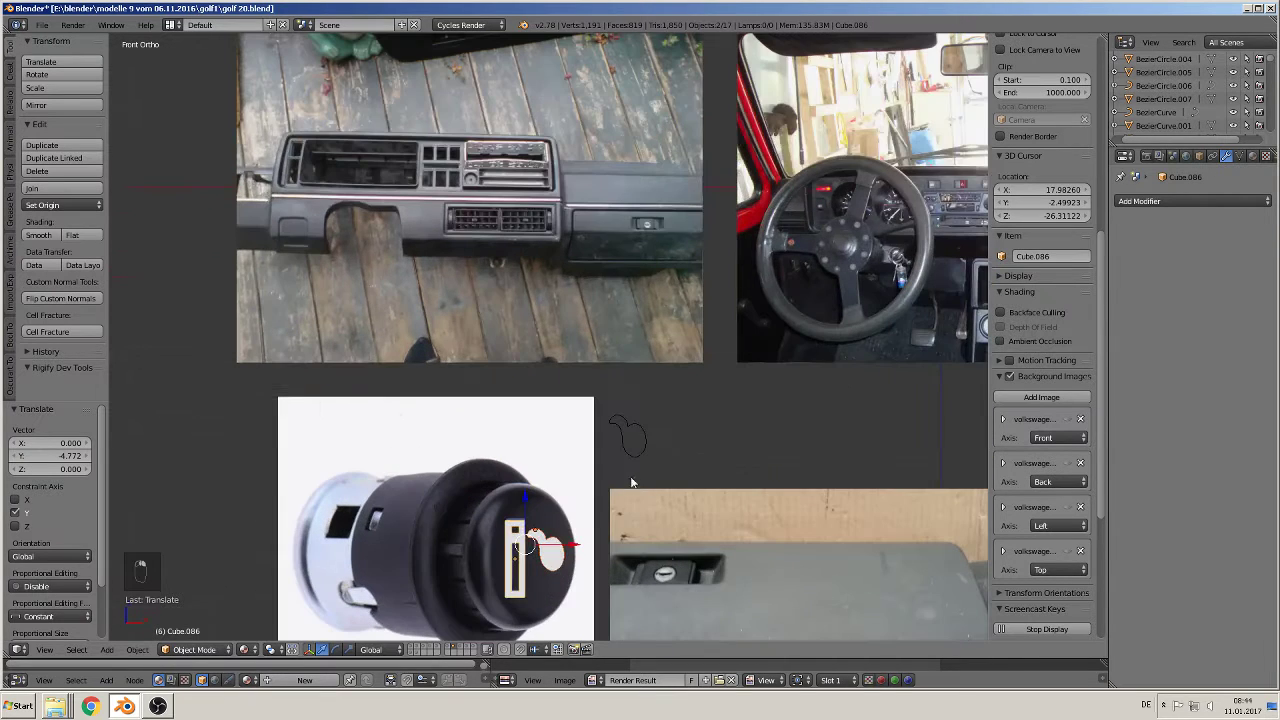
click(45, 188)
Step: Move the joined cigarette symbol 37.225 along X and -14.184 along Z, placing it just below the lighter button
shift+middle_drag(643, 594, 339, 383)
scroll(339, 383, down, 3)
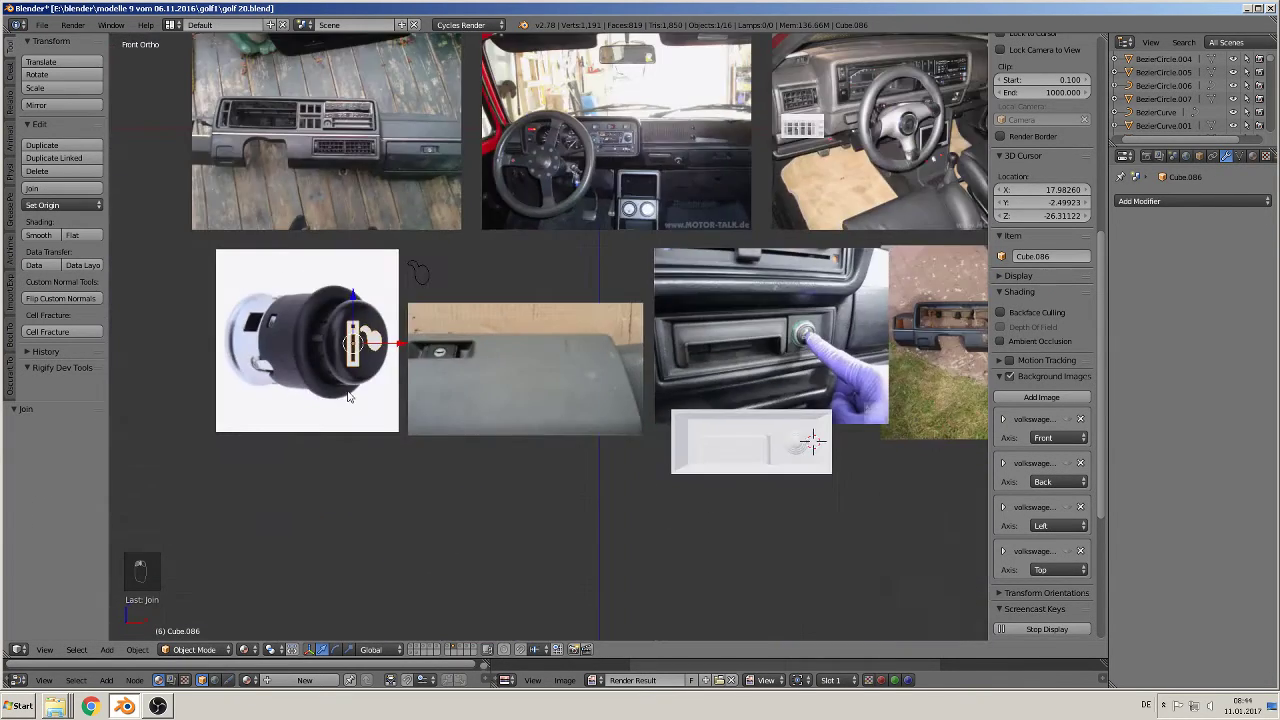
key(g)
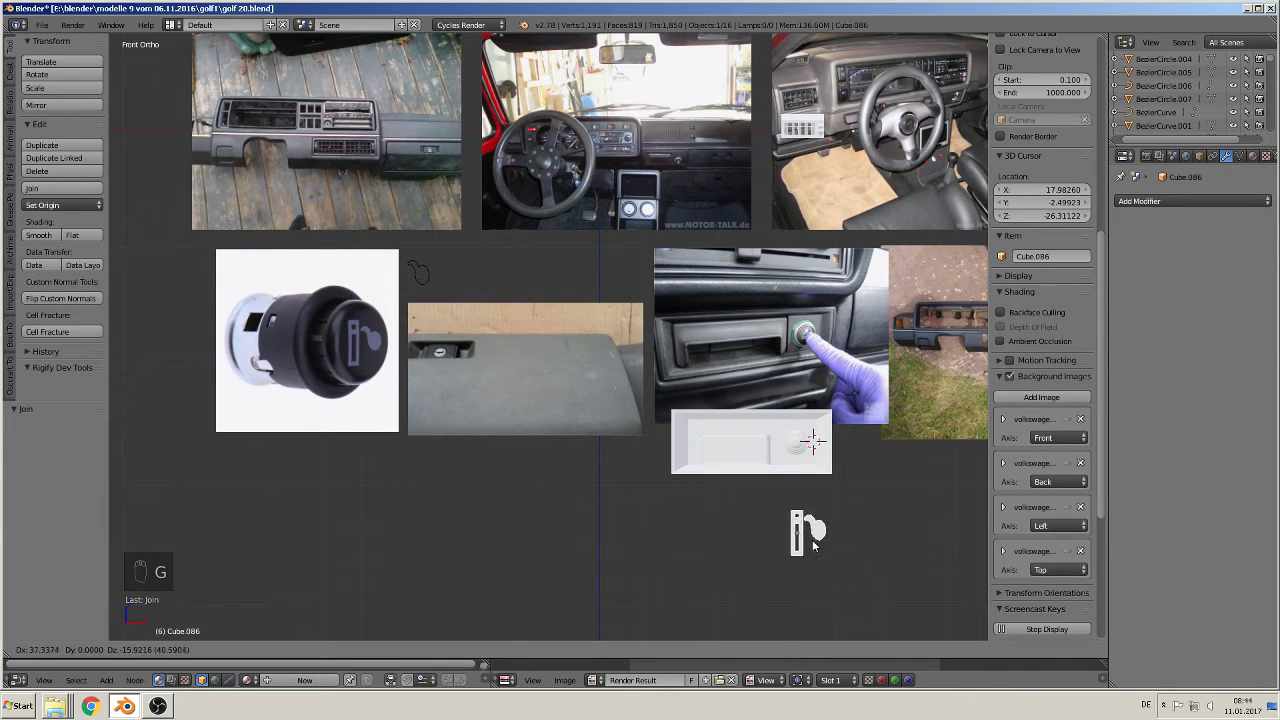
click(812, 530)
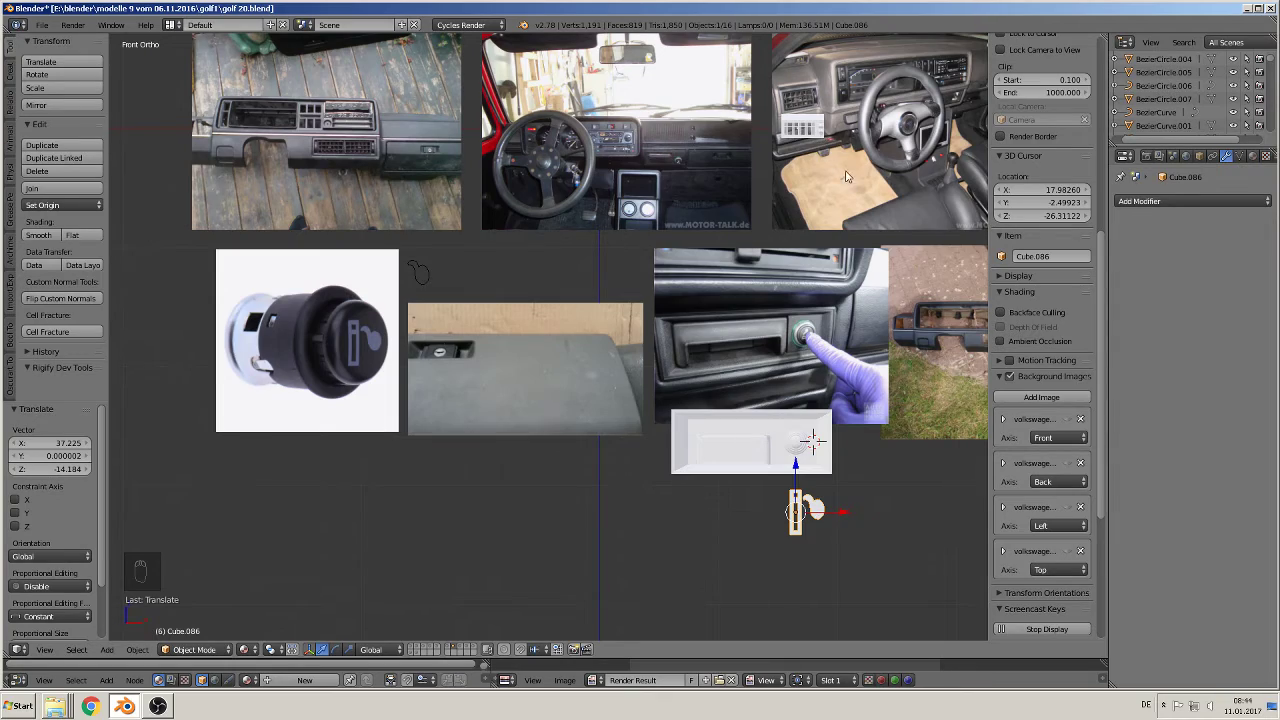
scroll(667, 296, up, 4)
scroll(740, 229, up, 2)
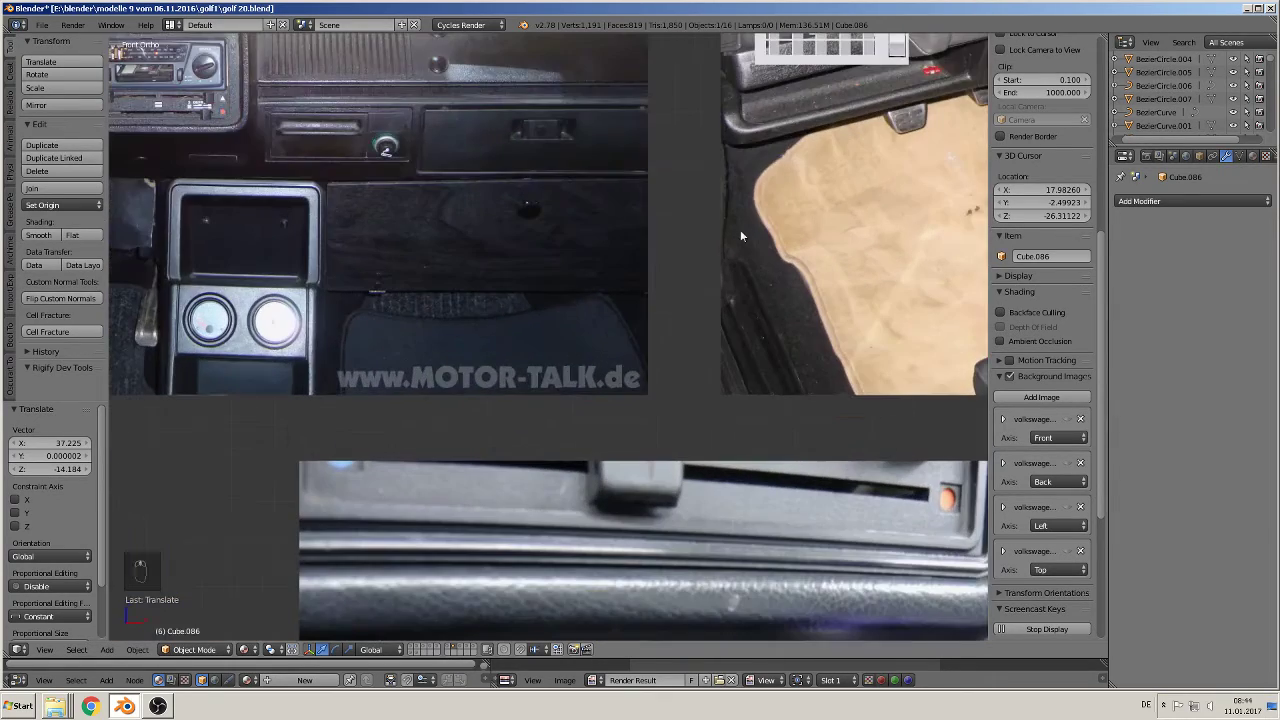
scroll(379, 455, down, 5)
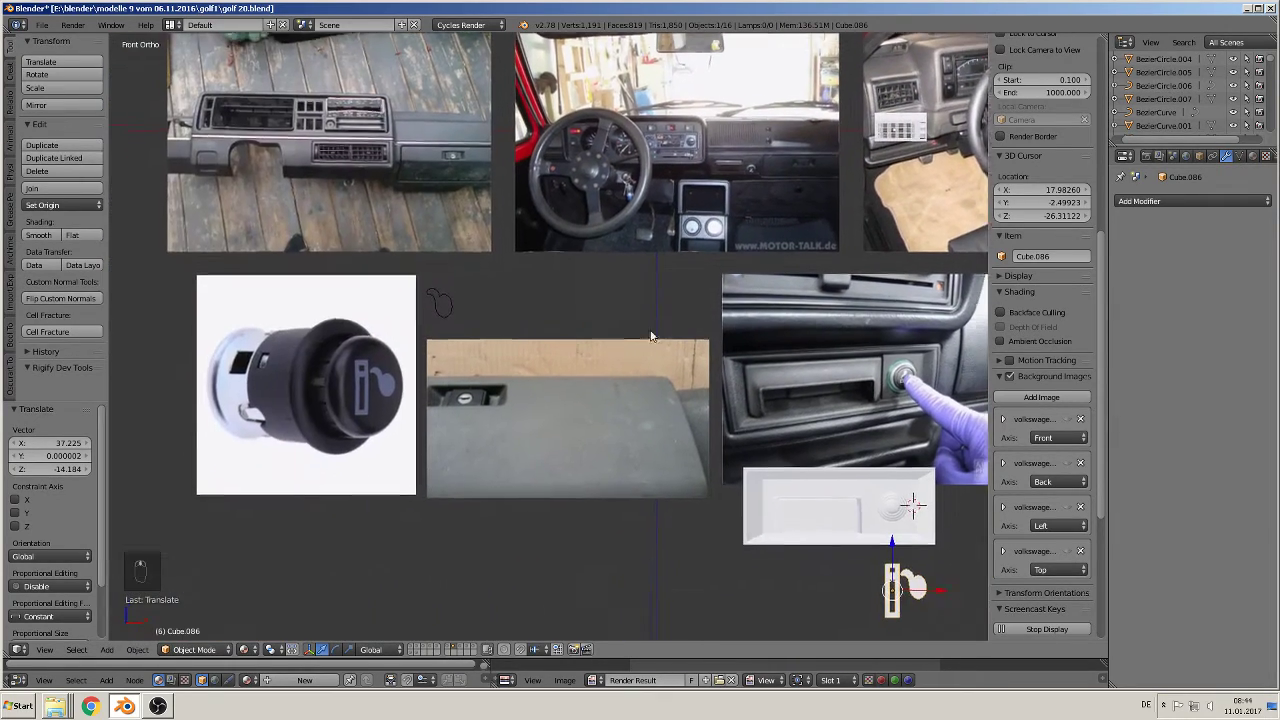
Step: Move the leftover smoke outline curve about -7.522 along X and -19.528 along Z, and transfer it to another layer
right_click(442, 307)
key(g)
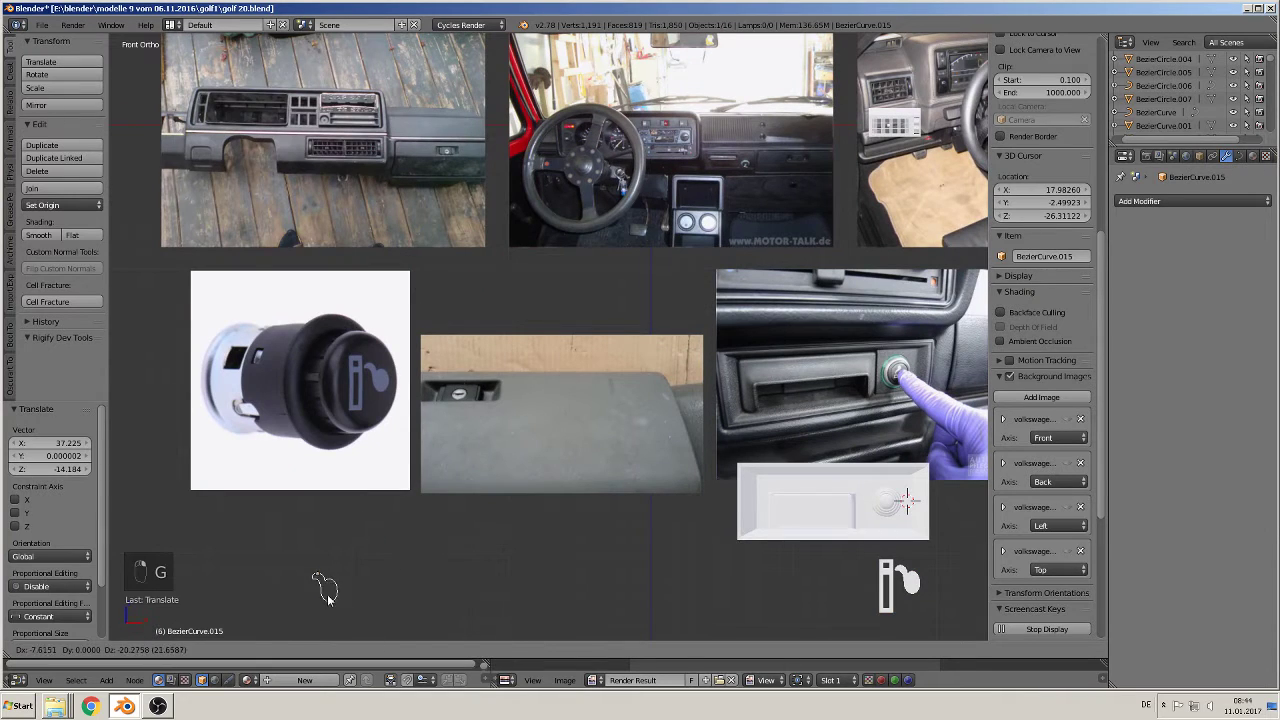
click(330, 596)
key(m)
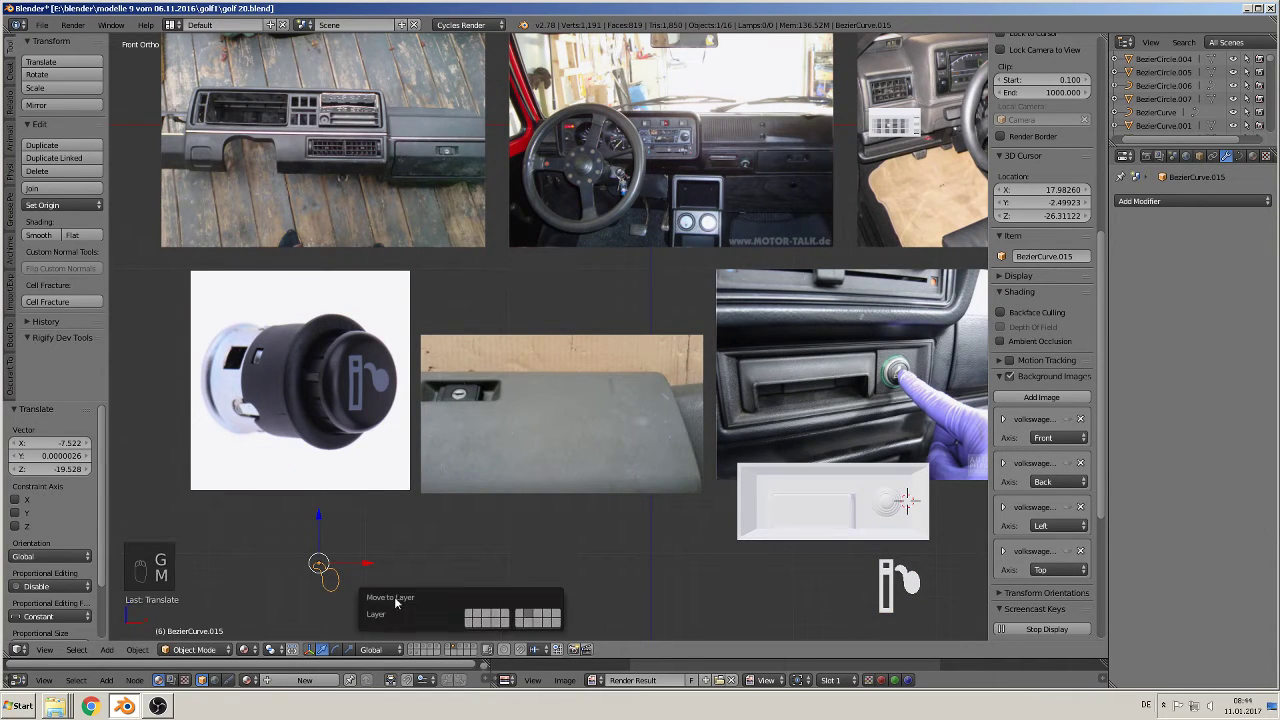
click(476, 613)
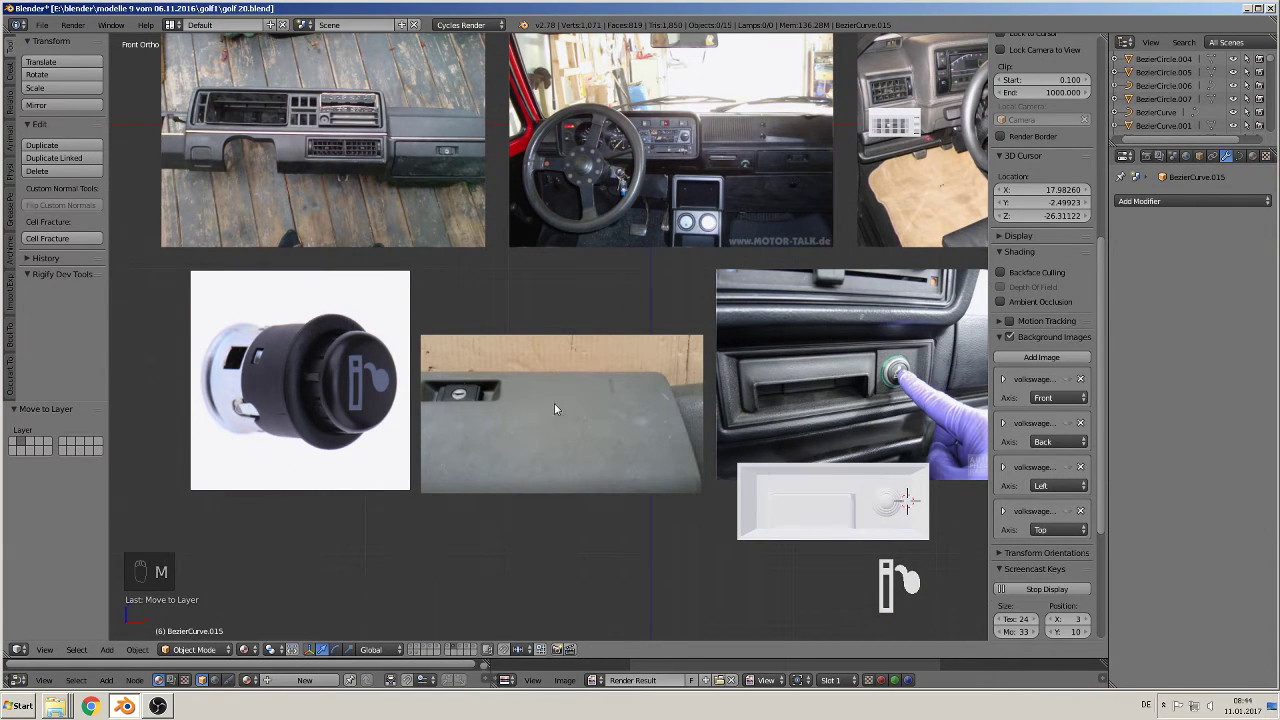
Step: Add a cube on the glove box photo beside the lock recess and move it -0.338 along Z
shift+middle_drag(565, 439, 494, 355)
scroll(717, 406, up, 3)
scroll(609, 404, up, 1)
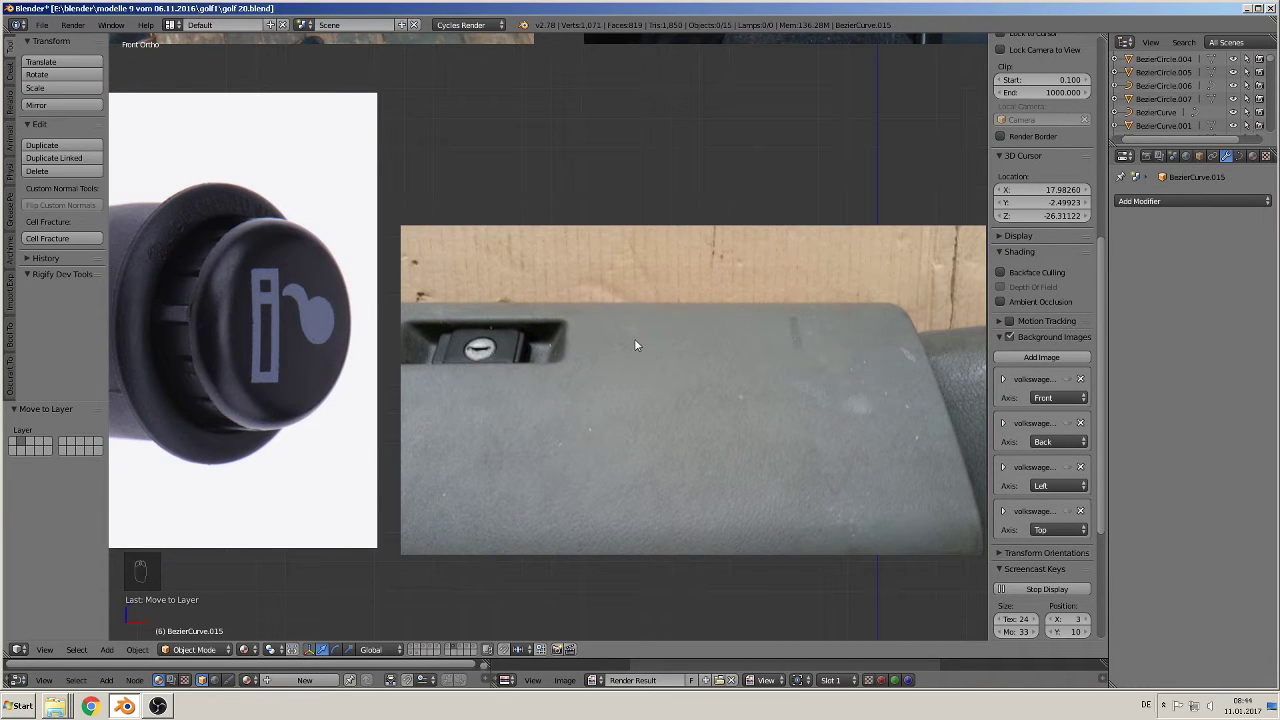
click(106, 649)
mouse_move(126, 634)
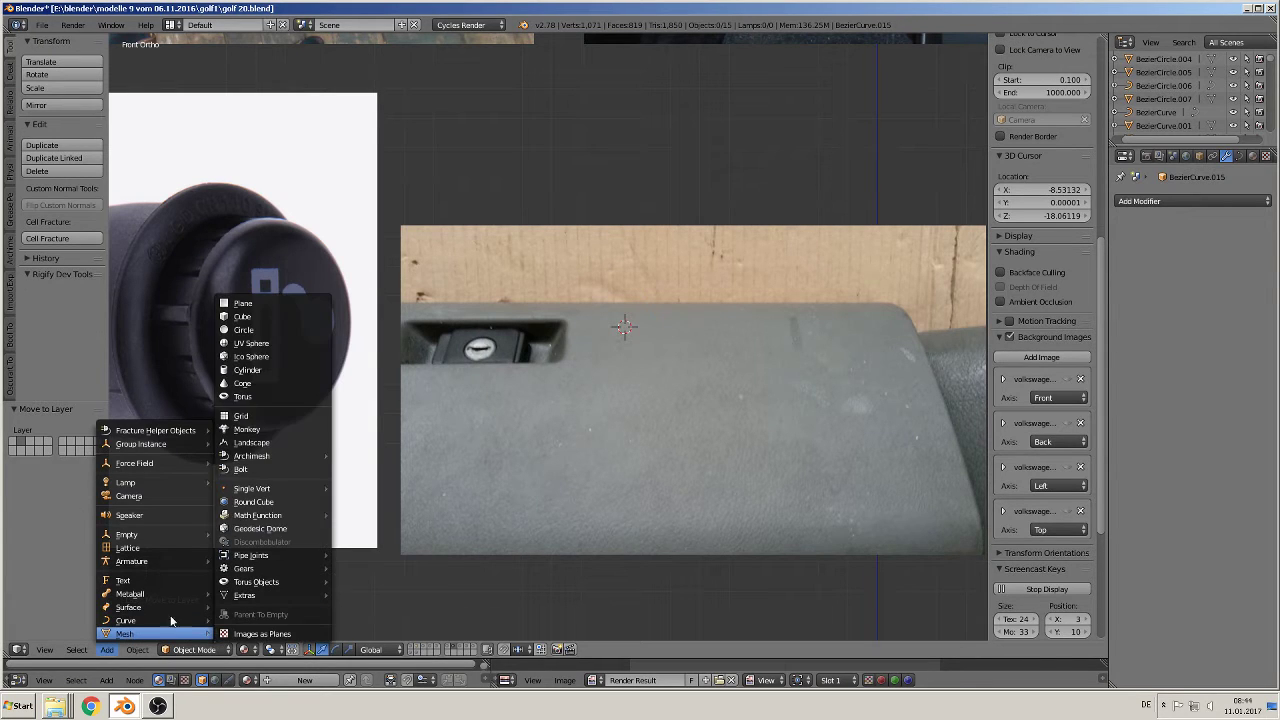
click(277, 318)
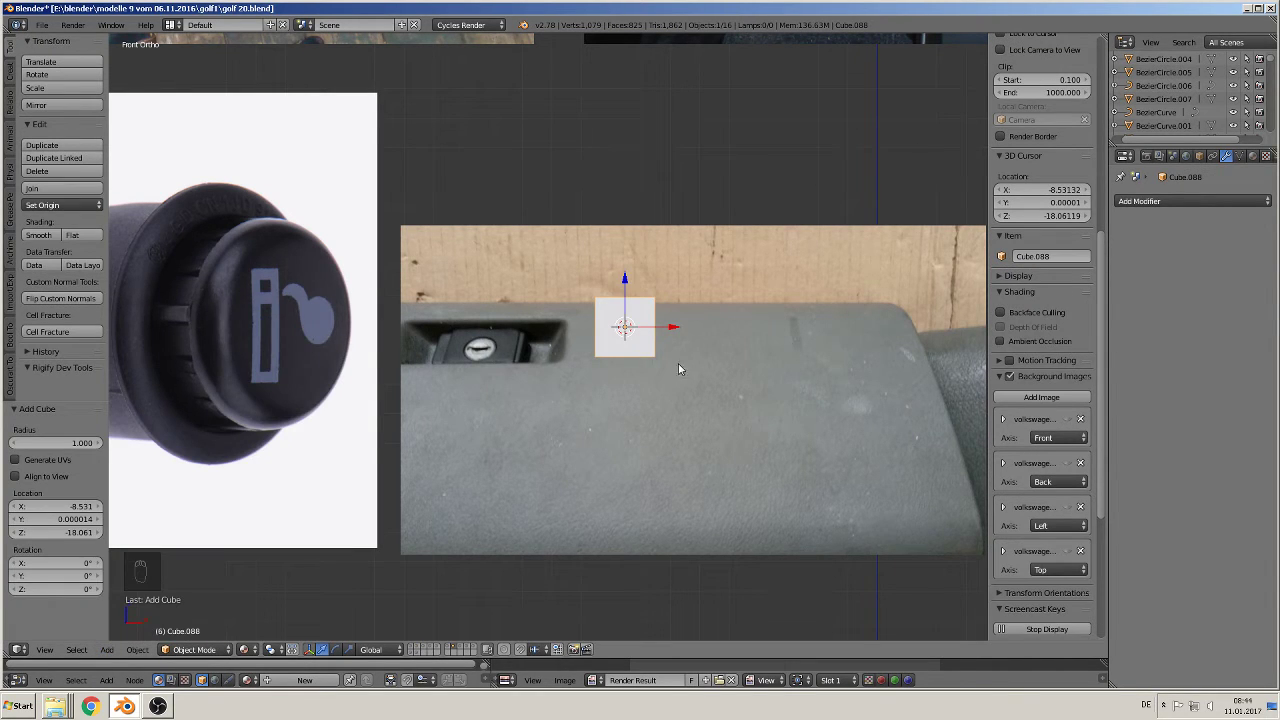
click(633, 272)
drag(627, 281, 628, 291)
Step: Scale the cube by about 0.823 along Z and 1.334 along X
key(s)
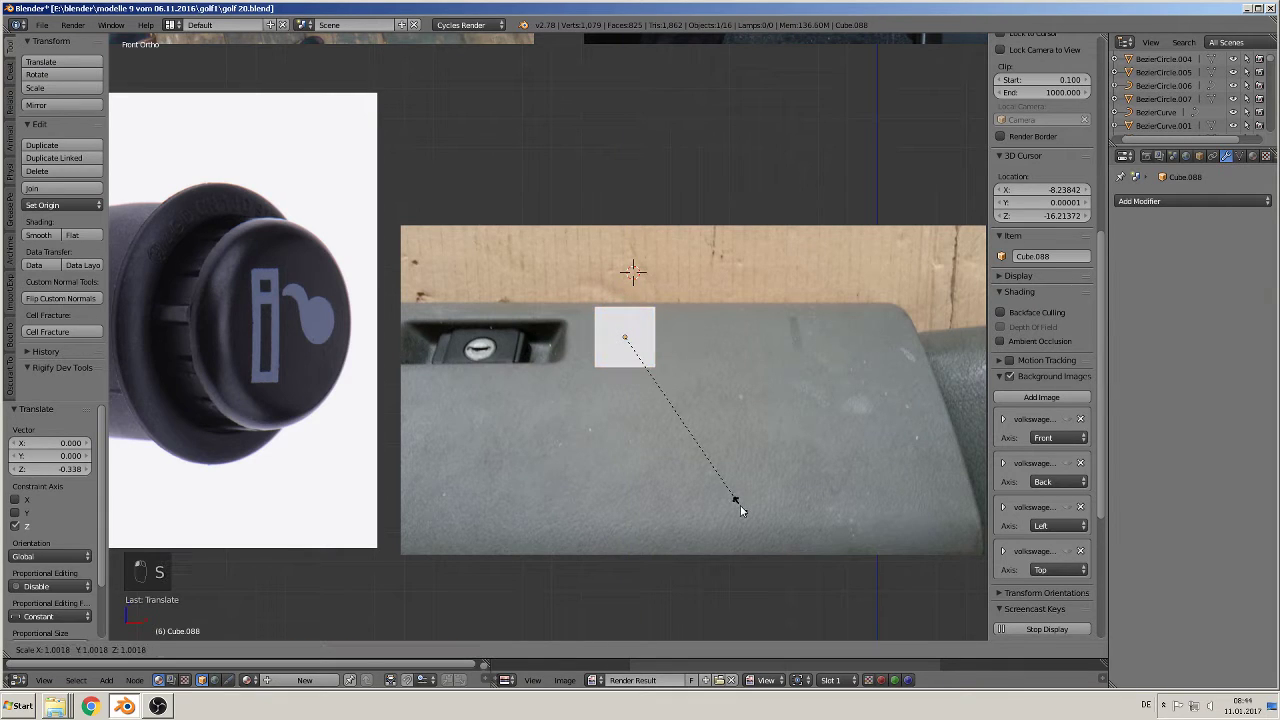
key(z)
click(708, 485)
key(s)
key(x)
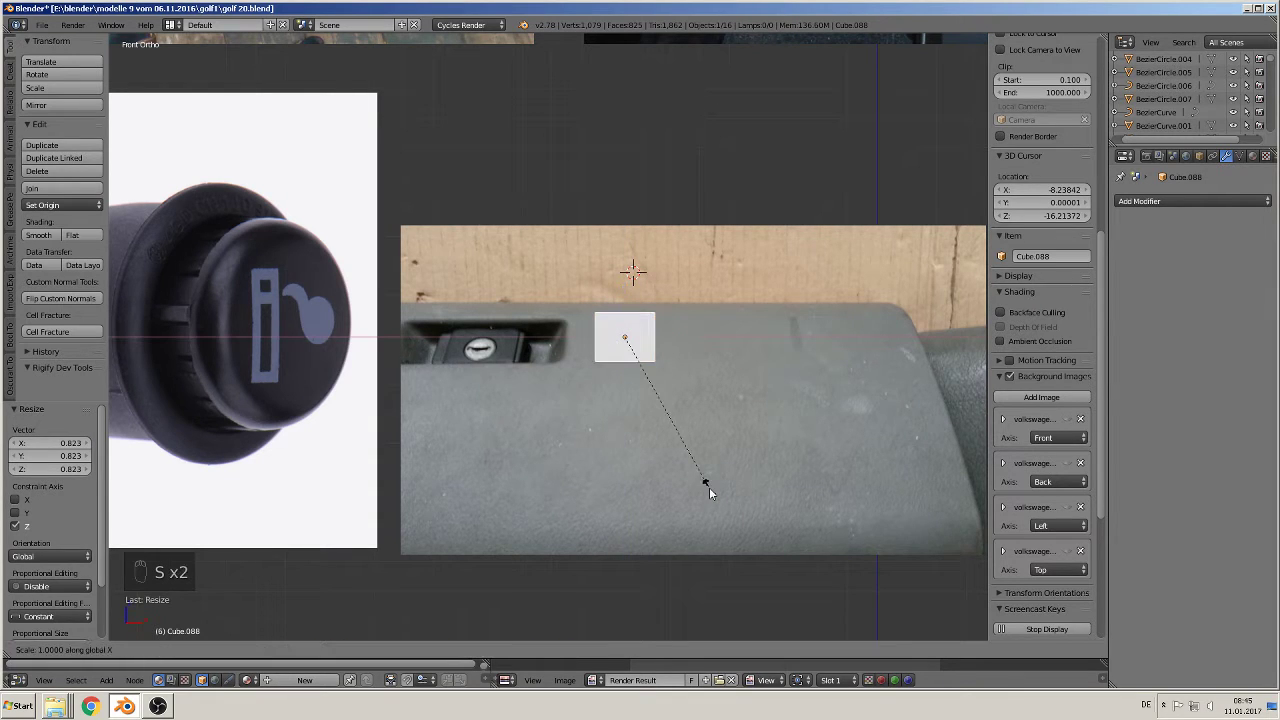
click(808, 480)
Step: Move the block -5.858 along Y in front of the photo and scale it by about 0.348 along Y
middle_drag(763, 438, 681, 437)
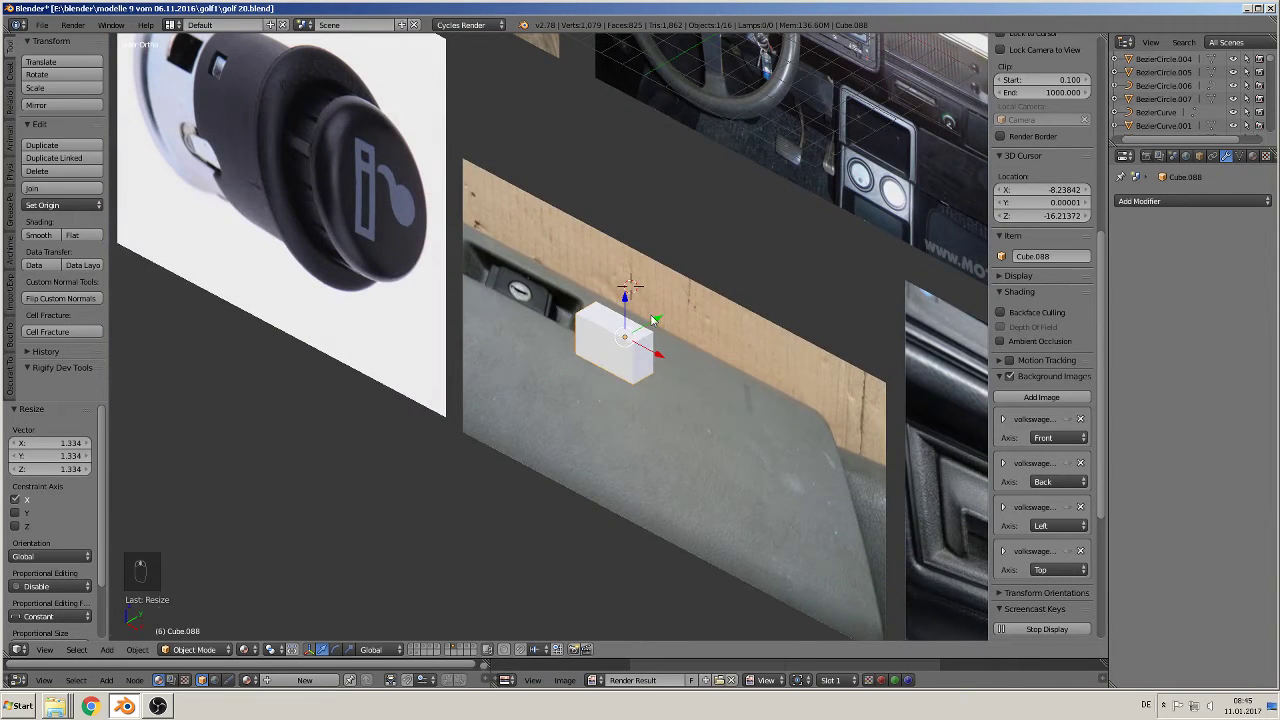
drag(652, 320, 538, 383)
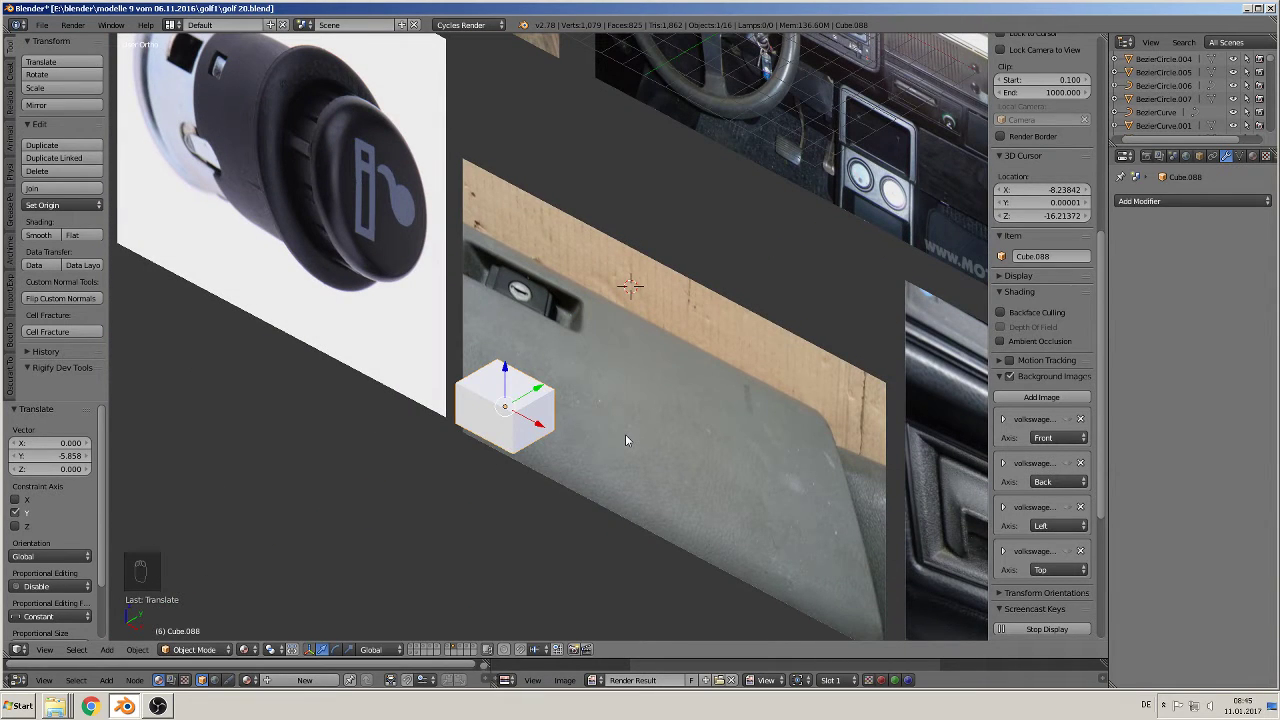
key(s)
key(y)
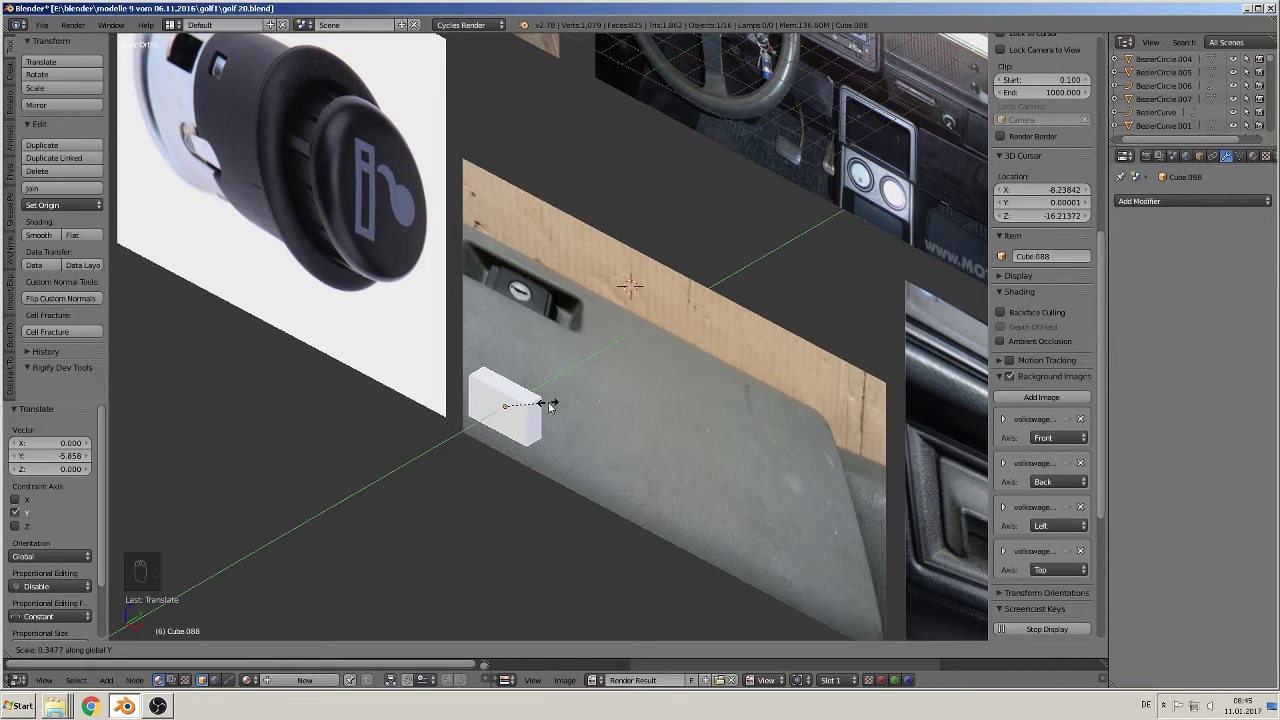
click(549, 403)
Step: Extrude the block's +X end face in place, scaling it to 0.734, and stretch the inner face by 1.187 along Z
scroll(577, 507, up, 4)
scroll(577, 507, up, 2)
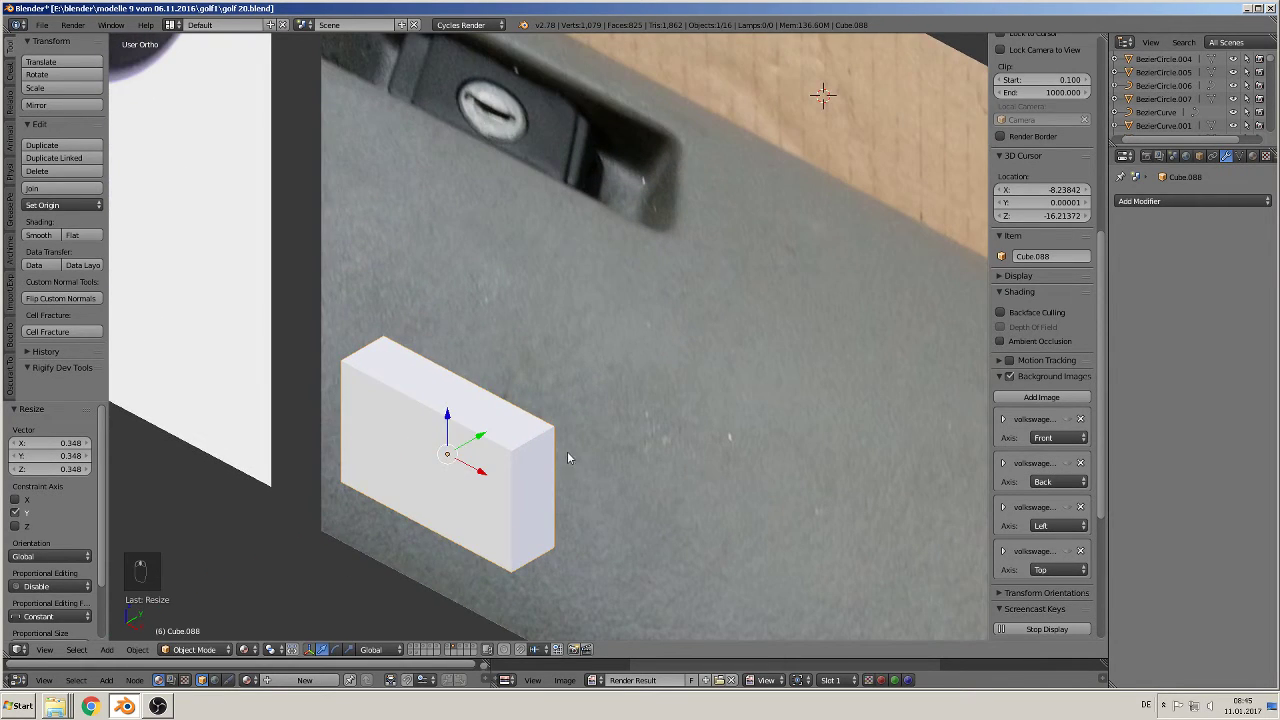
key(Tab)
right_click(532, 499)
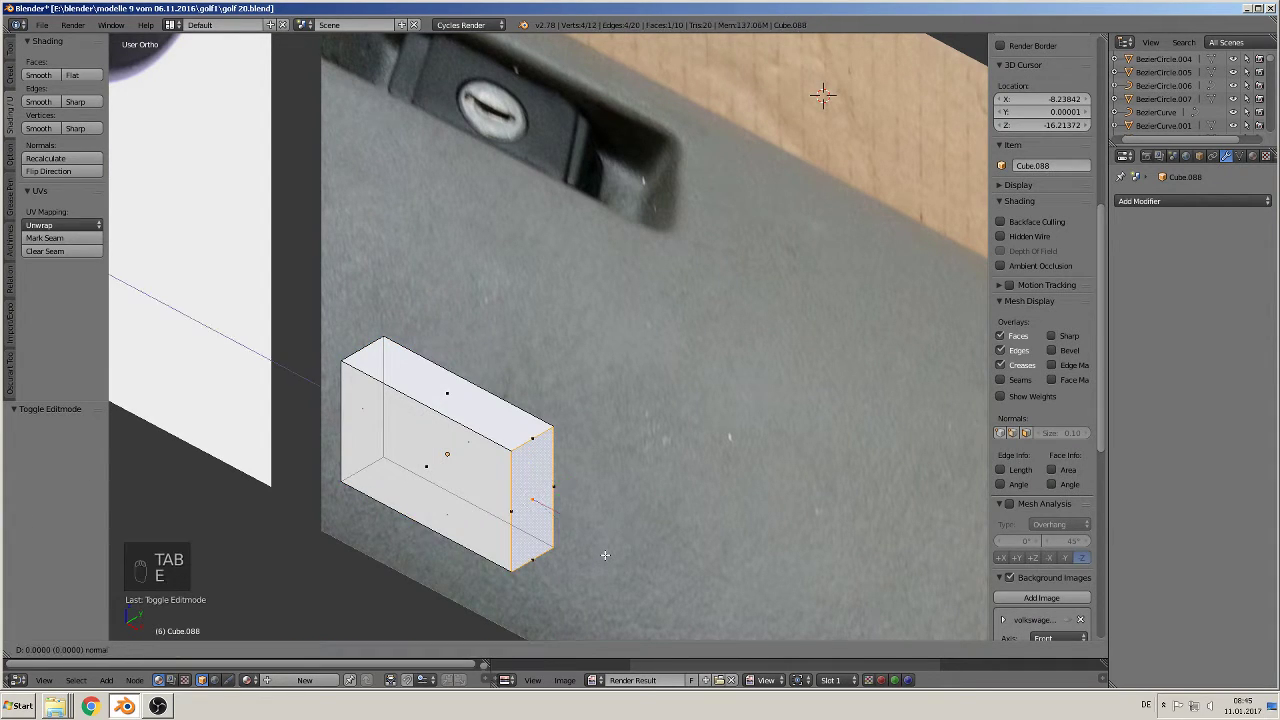
key(e)
key(s)
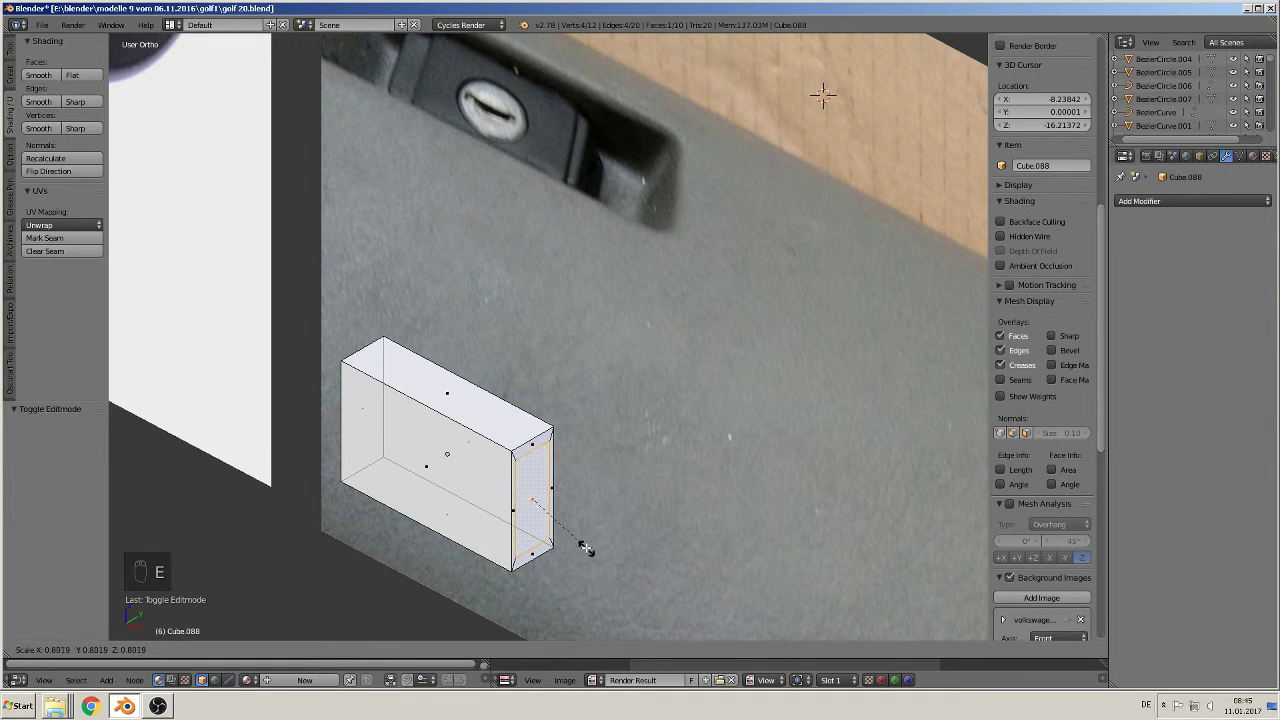
click(580, 540)
scroll(575, 510, up, 4)
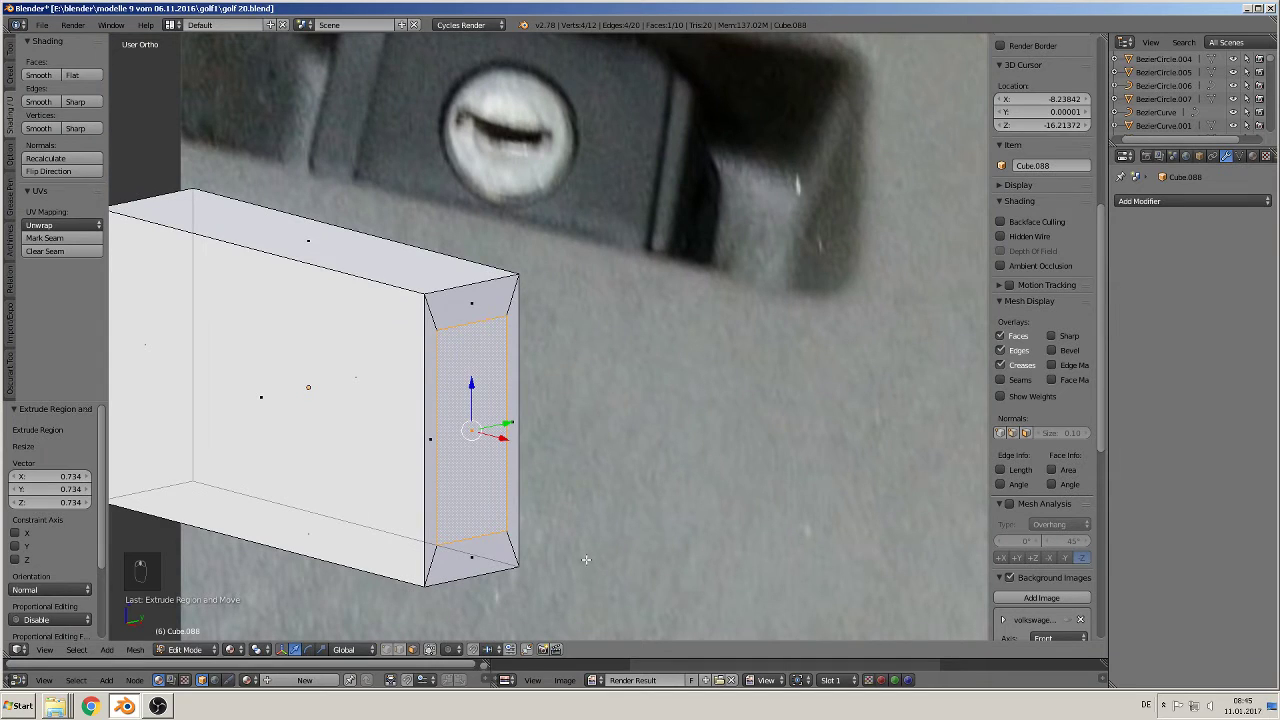
key(s)
key(z)
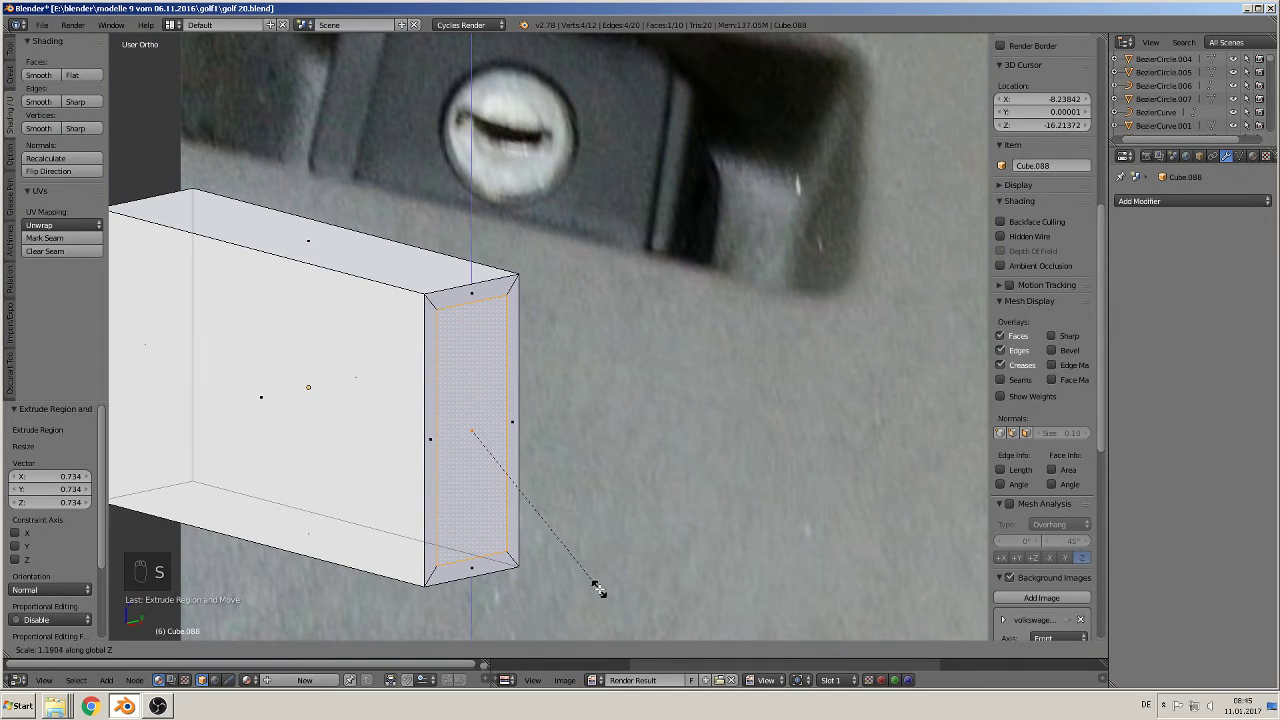
click(597, 589)
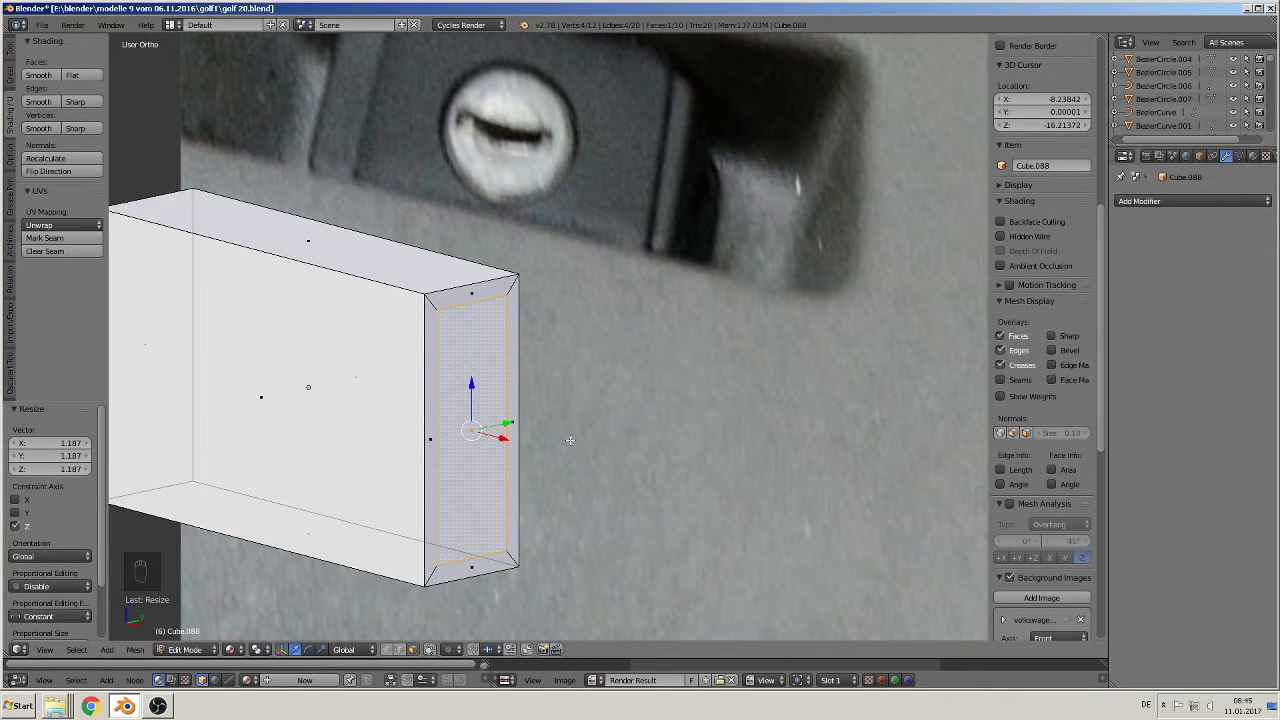
Step: Extrude the inset +X face 0.051 along X, and extrude it again in place with a scale of 1.172
key(e)
drag(503, 437, 505, 441)
key(s)
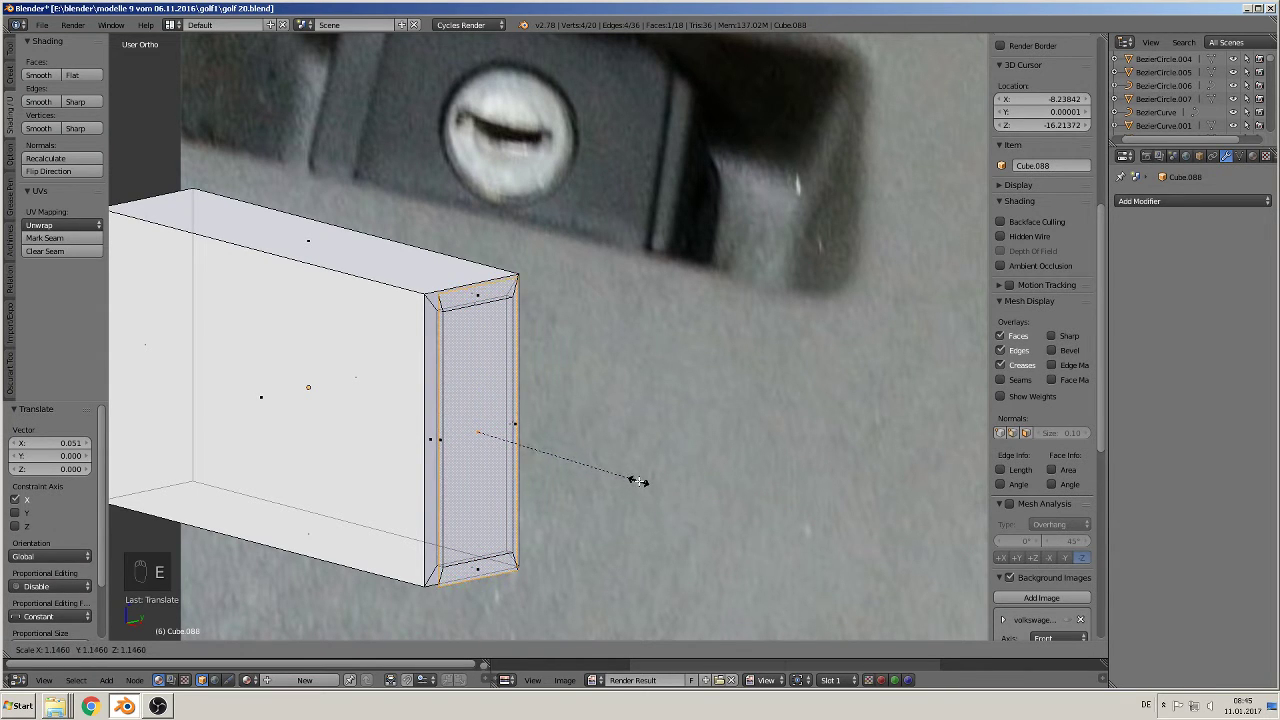
click(643, 486)
Step: Fit the enlarged +X end face to the block's outline, scaling it 0.964 along Z and 1.032 along Y
middle_drag(619, 489, 569, 505)
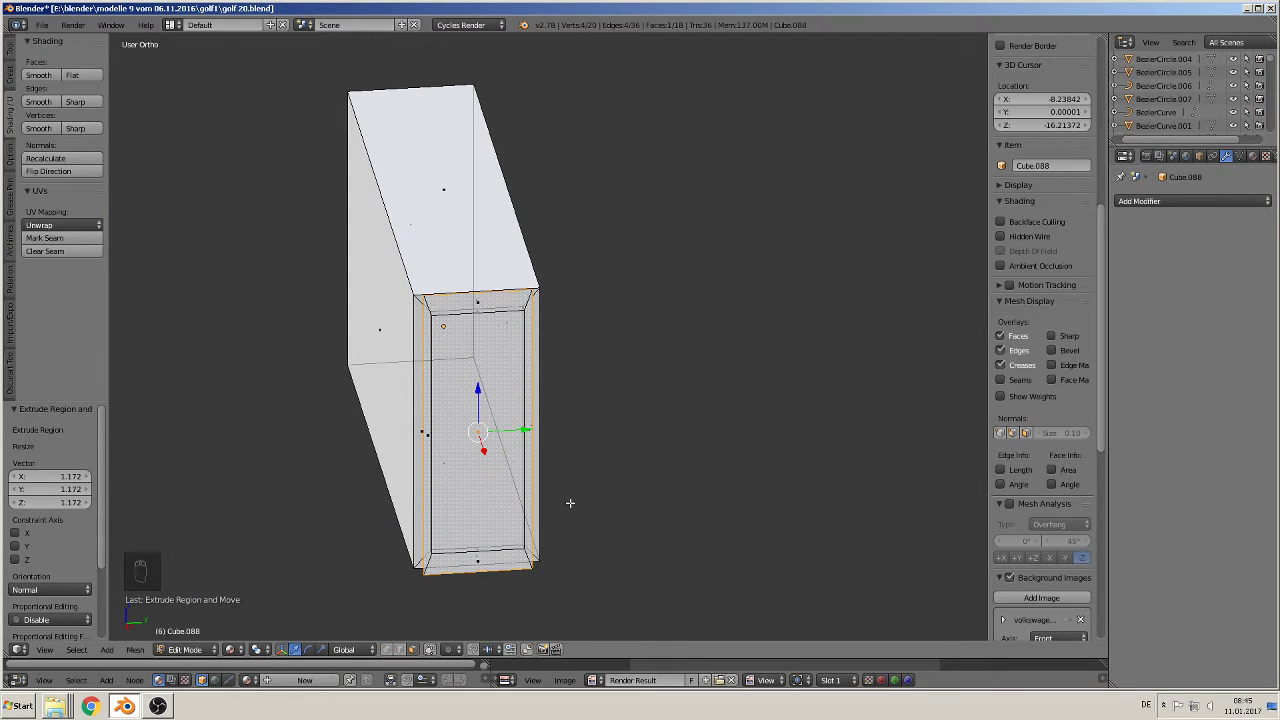
key(s)
key(z)
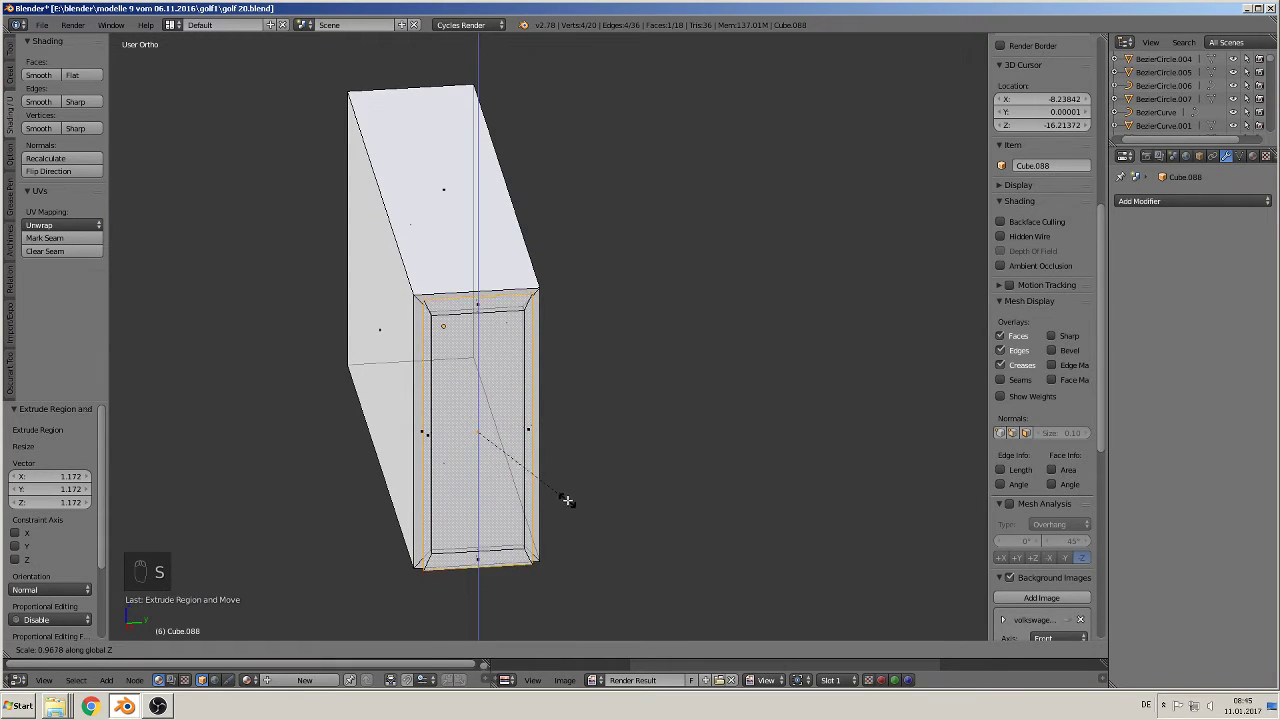
click(567, 499)
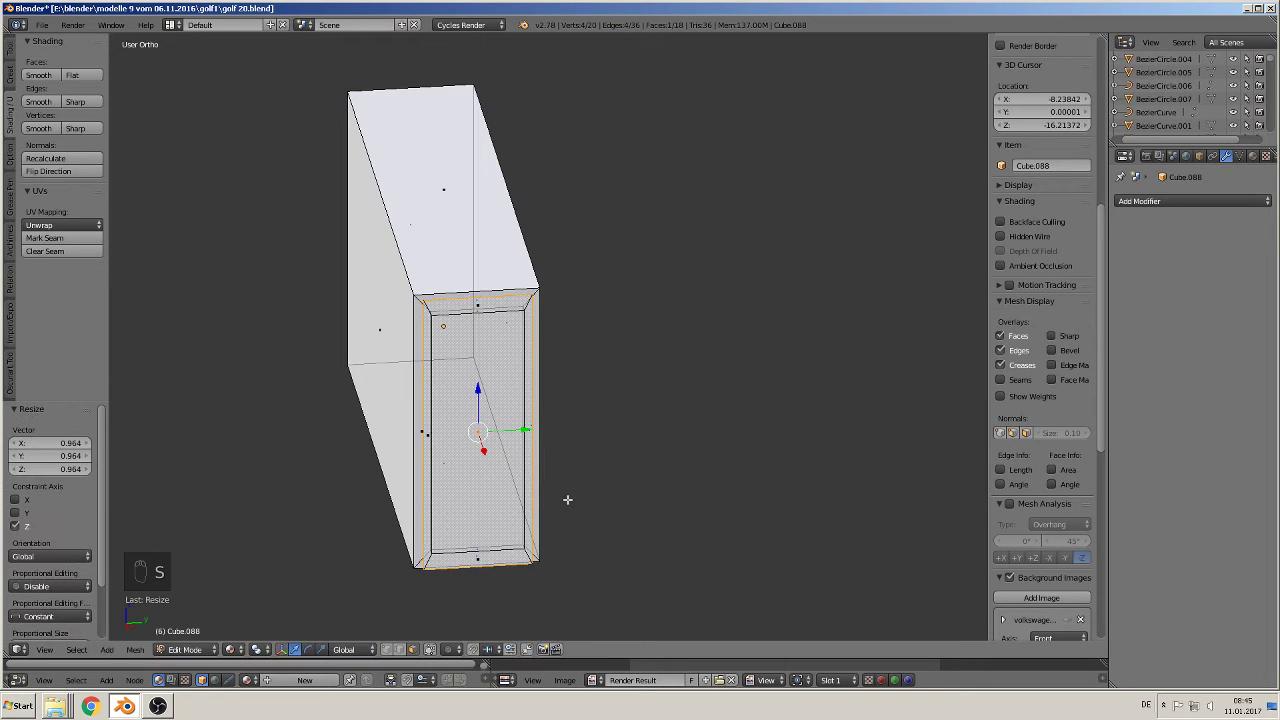
key(s)
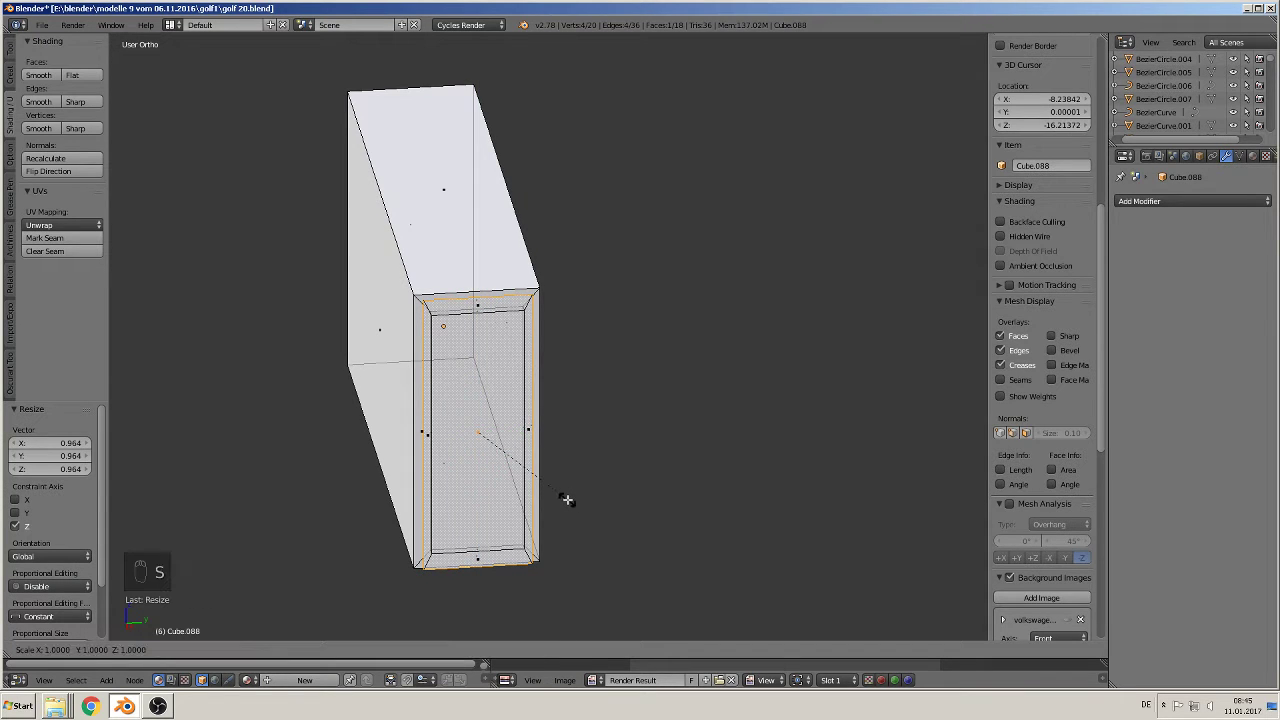
key(y)
click(572, 500)
Step: Extrude the +X end face about 0.105 outward along X to form the end strip, and leave Edit Mode
middle_drag(572, 500, 588, 470)
scroll(588, 410, down, 4)
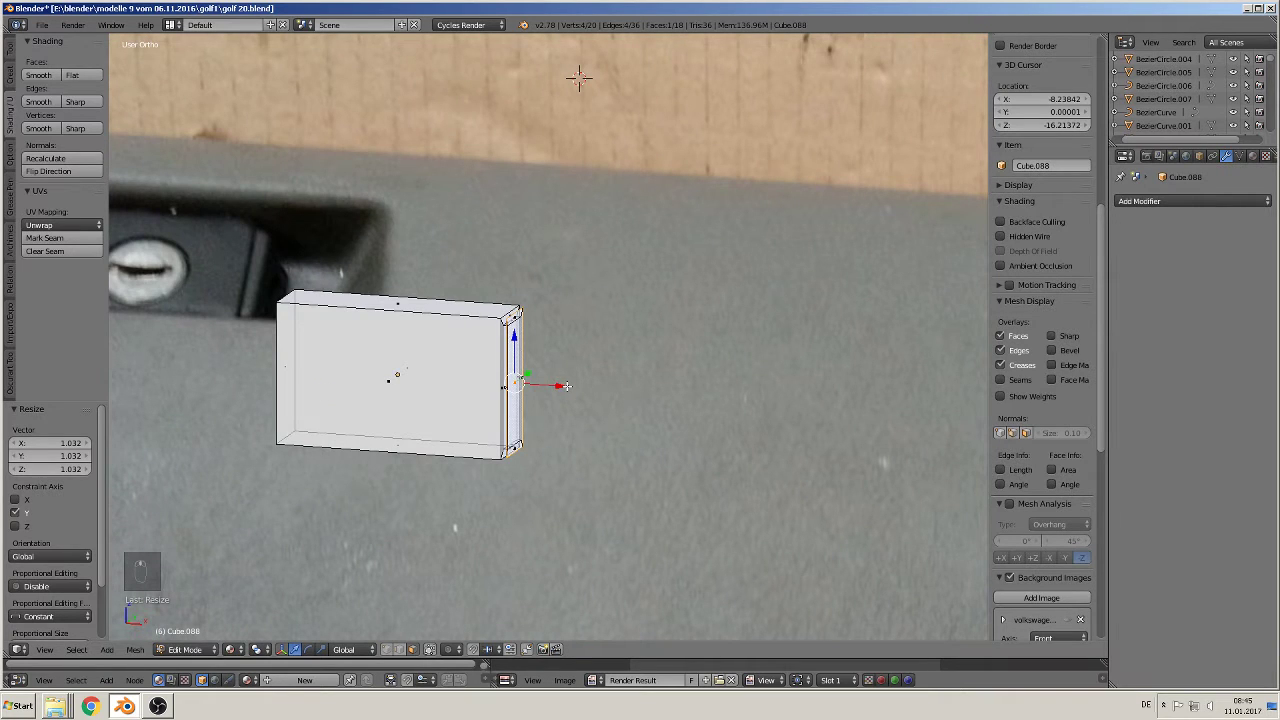
key(e)
right_click(566, 386)
drag(563, 388, 571, 390)
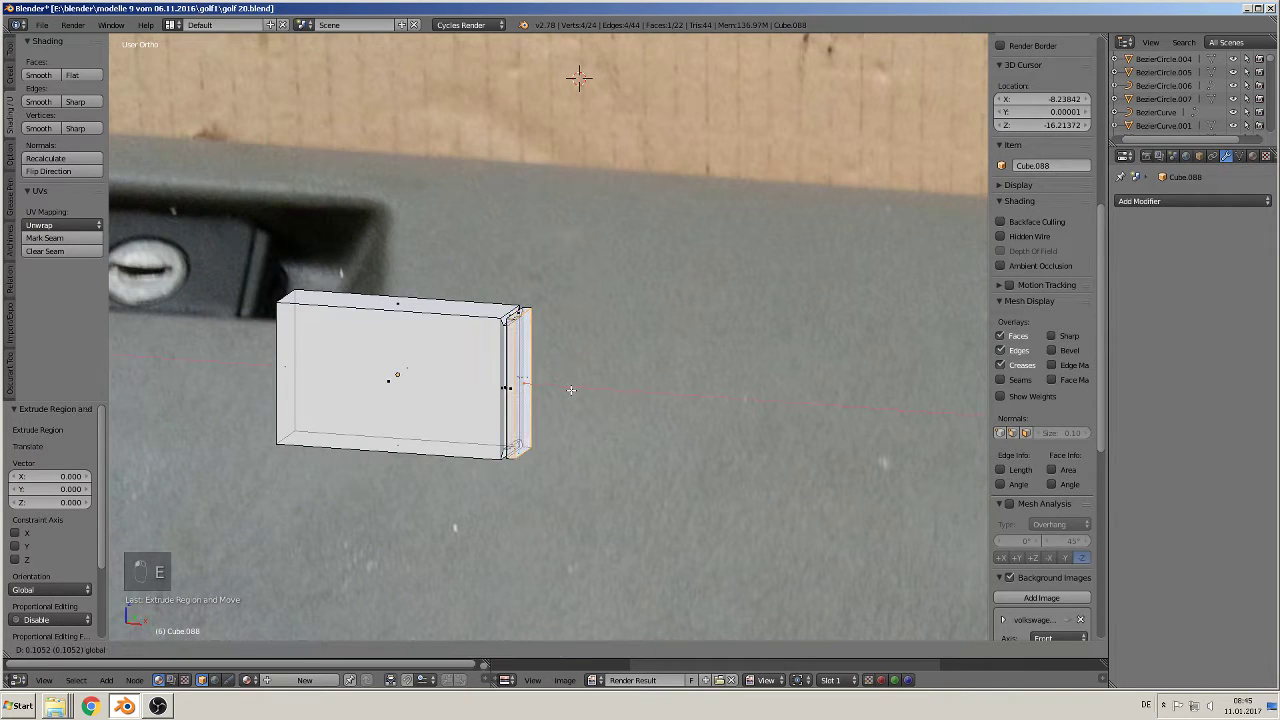
click(571, 390)
key(Tab)
Step: Extrude the block's -X end face in place, scaling it to 0.833, and stretch the inner face by 1.139 along Z
mouse_move(571, 390)
middle_down()
mouse_move(548, 461)
mouse_move(555, 426)
mouse_move(594, 383)
mouse_move(580, 414)
mouse_move(600, 406)
mouse_move(576, 410)
middle_up()
middle_drag(532, 373, 704, 484)
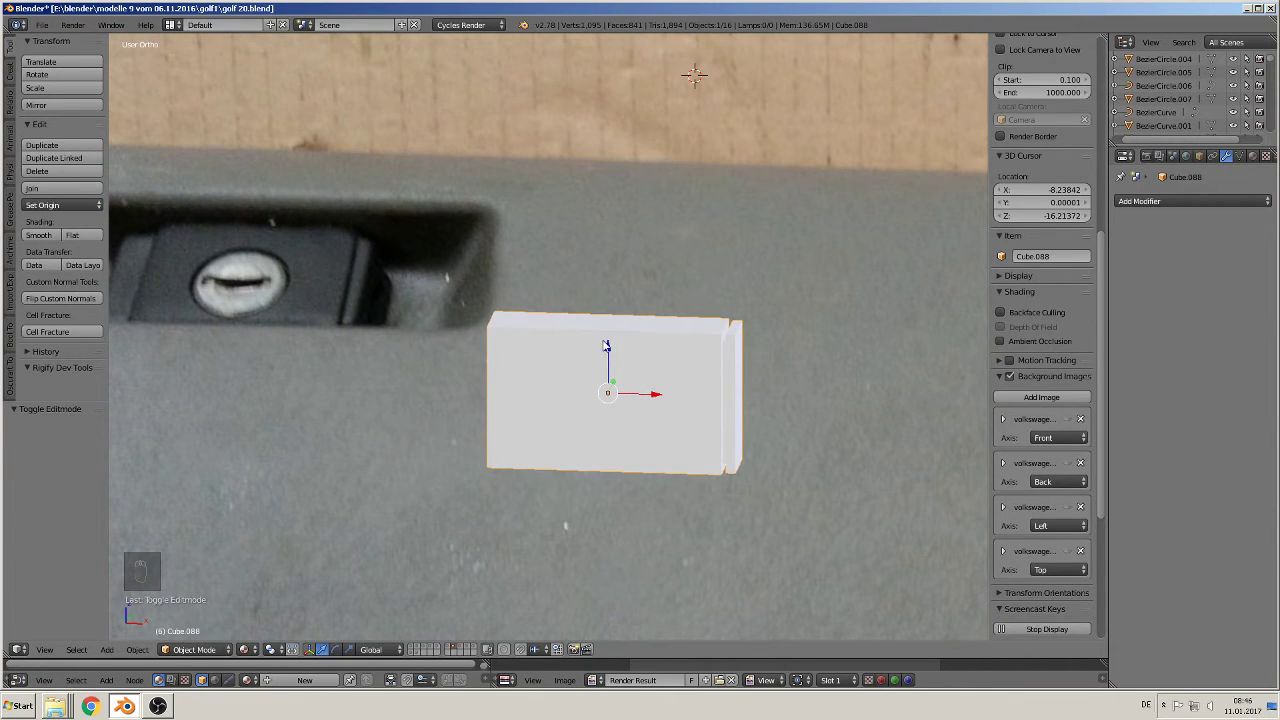
middle_drag(583, 374, 690, 400)
key(Tab)
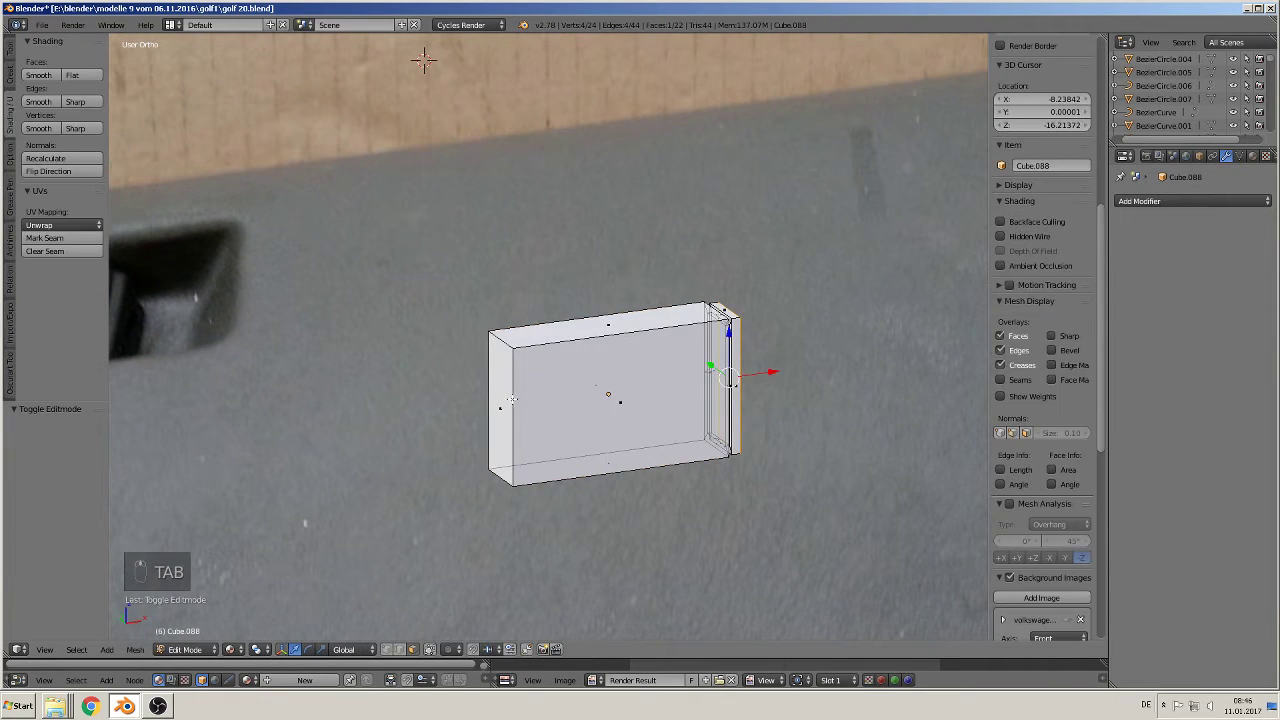
right_click(508, 401)
middle_drag(508, 401, 606, 440)
scroll(606, 440, up, 4)
mouse_move(580, 555)
middle_down()
mouse_move(637, 403)
mouse_move(603, 561)
middle_up()
key(w)
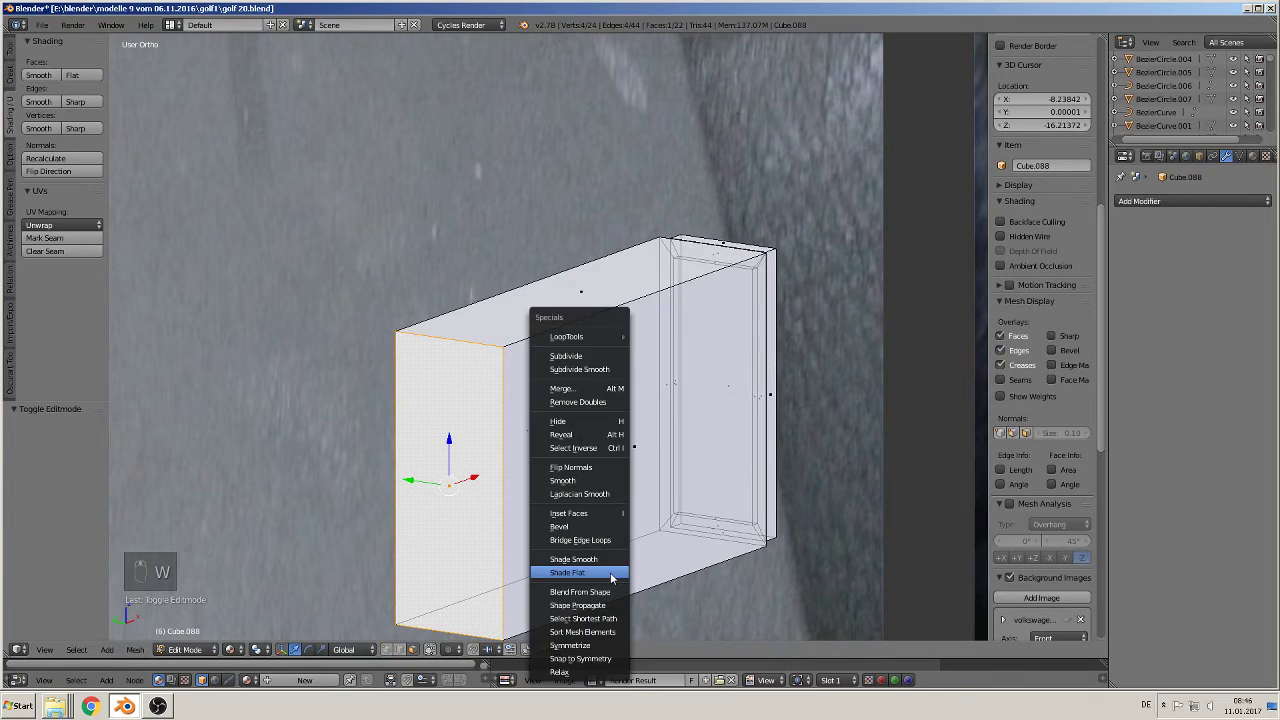
click(603, 563)
key(e)
key(s)
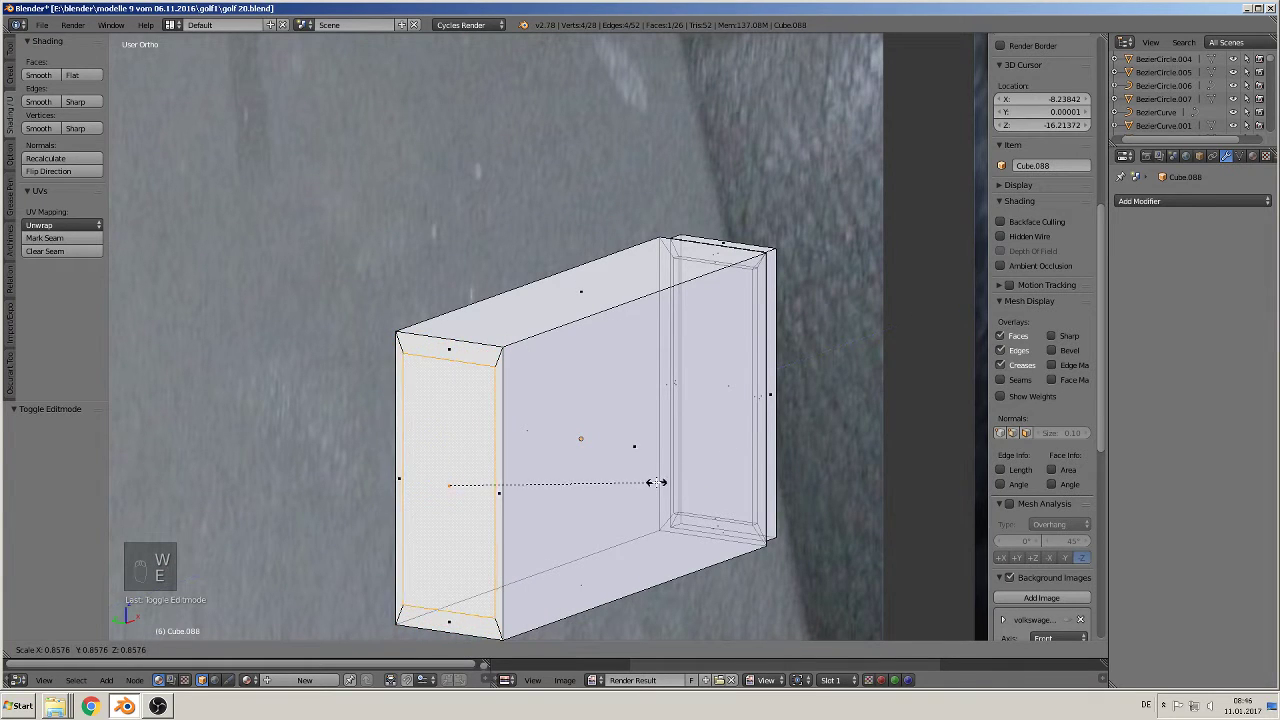
click(650, 490)
key(s)
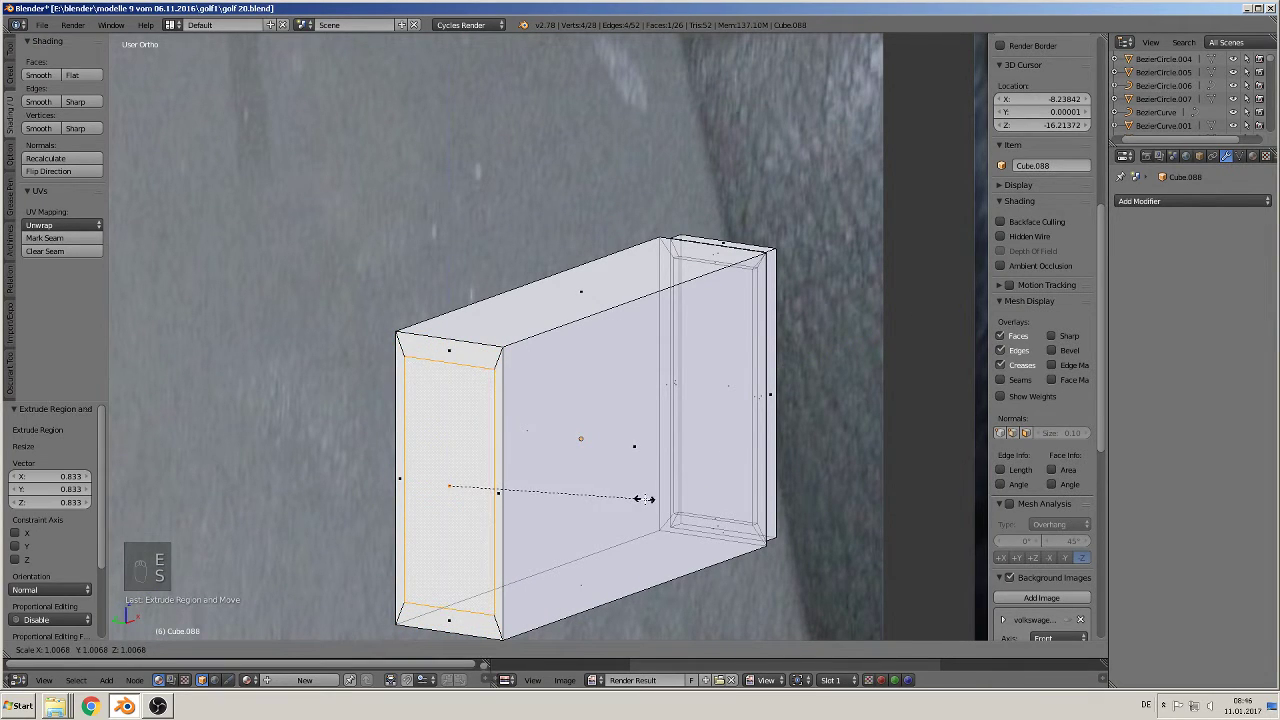
key(z)
click(667, 505)
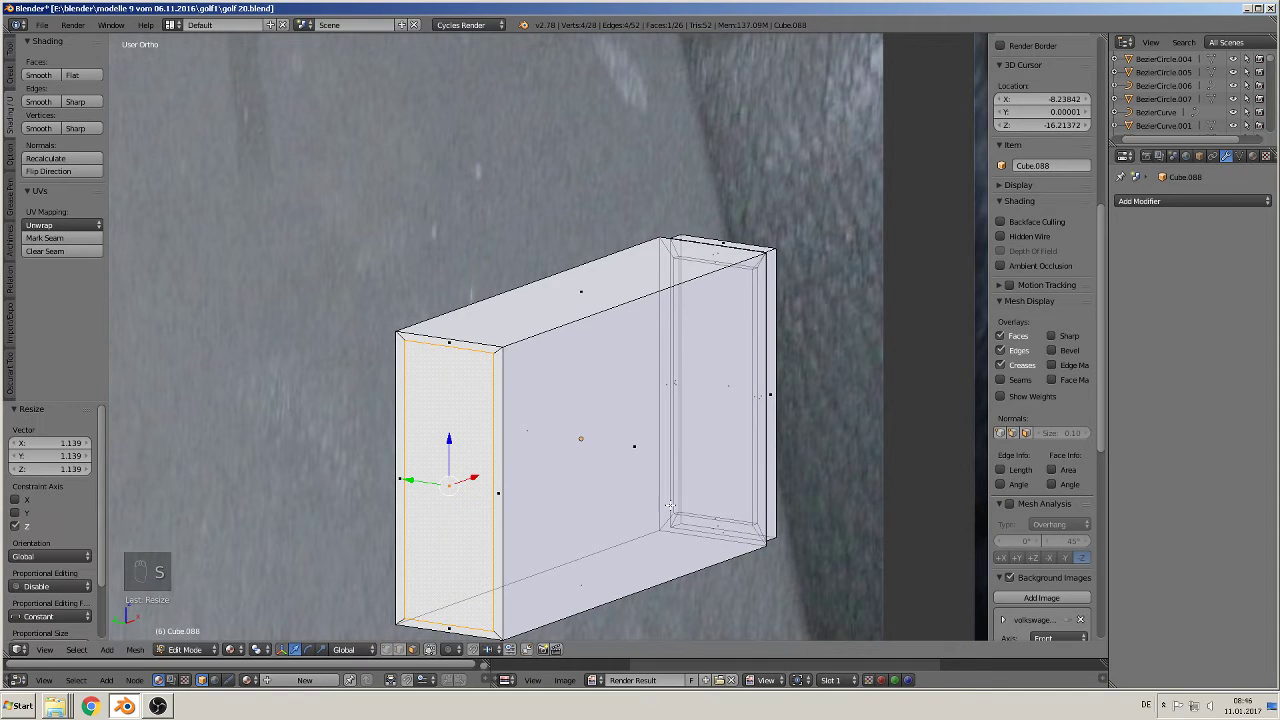
Step: Extrude the inset -X face -0.037 along X, and extrude it again in place with a scale of 1.037
key(e)
right_click(465, 498)
middle_drag(465, 498, 454, 510)
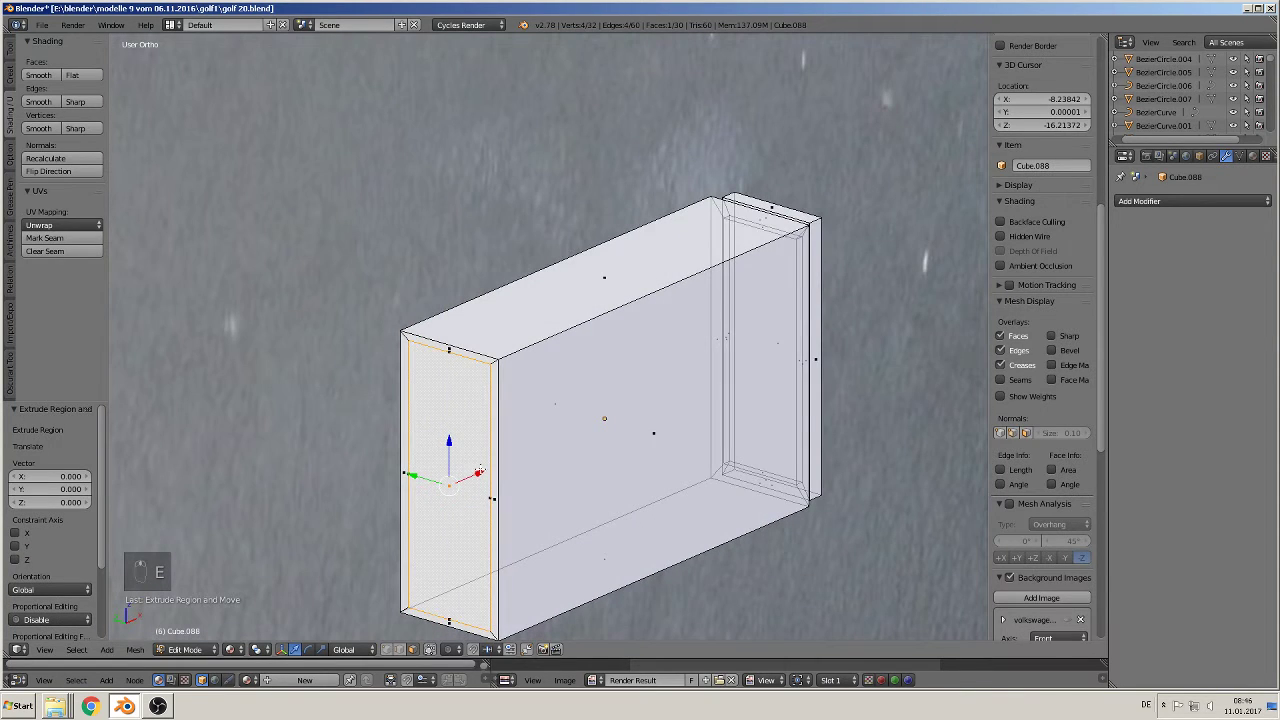
drag(480, 469, 474, 472)
middle_drag(527, 499, 573, 487)
key(e)
key(s)
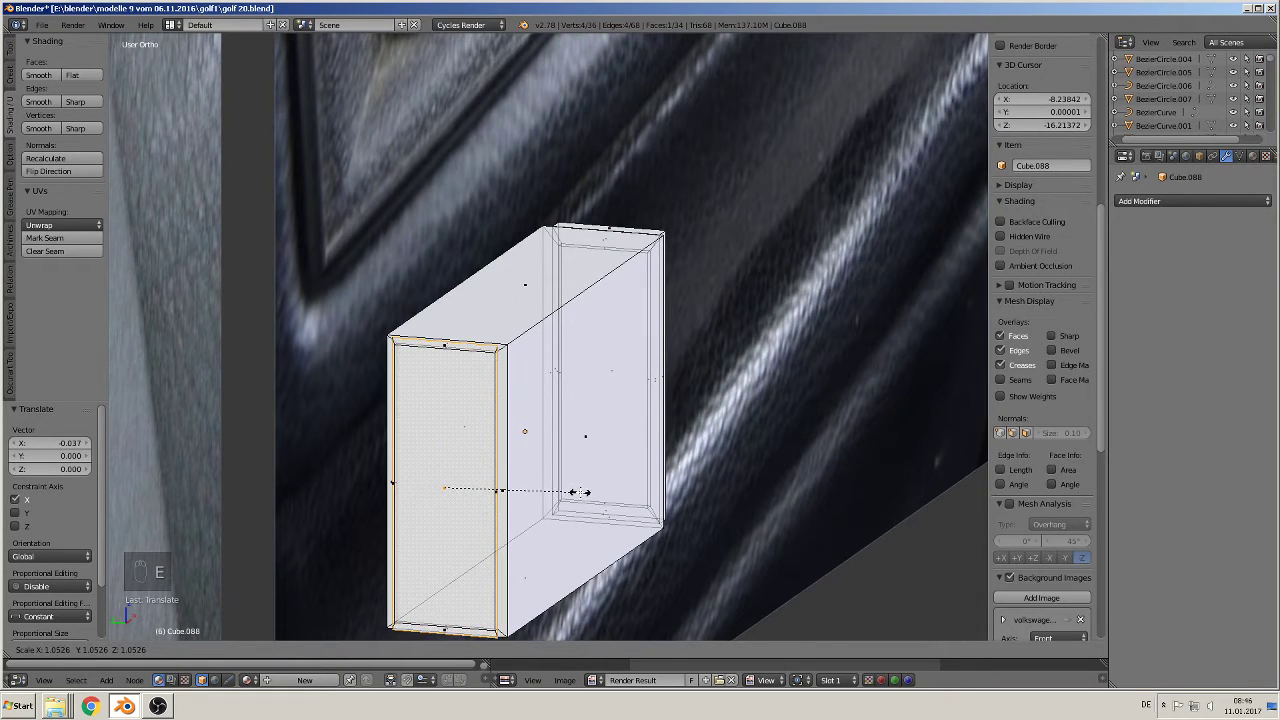
click(577, 491)
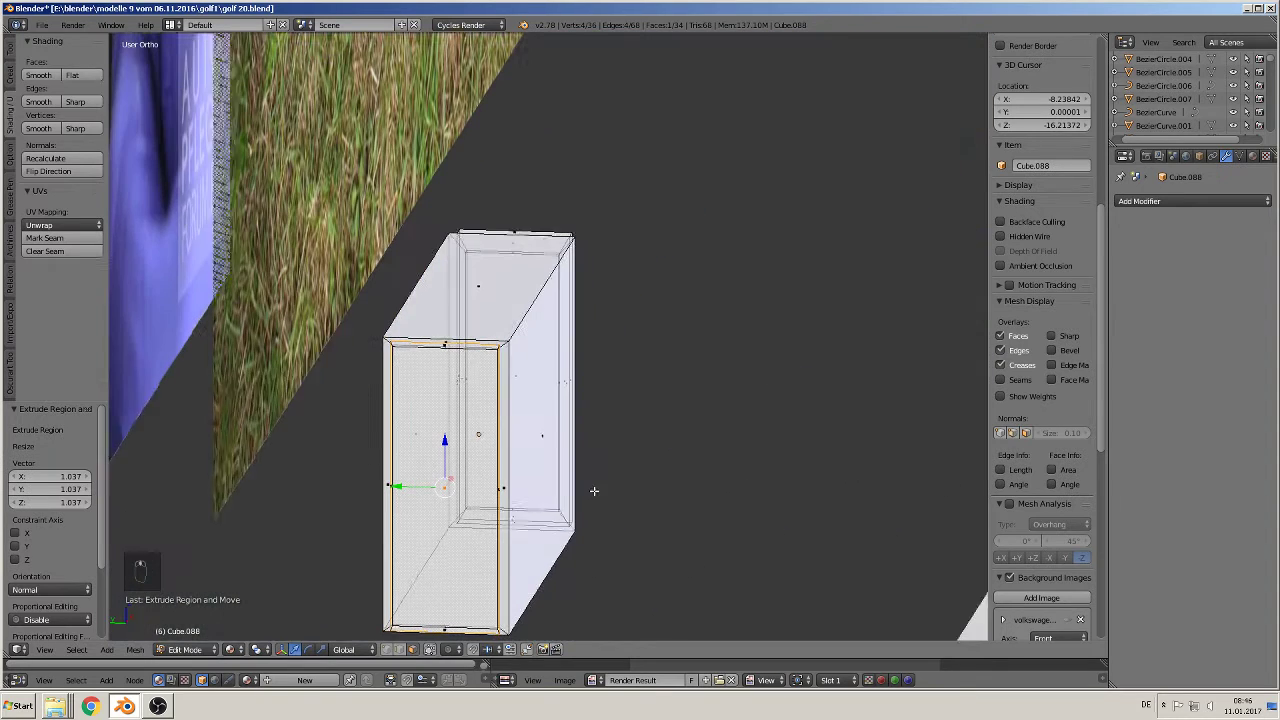
Step: Scale the enlarged -X end face along Y to fit the block's depth
middle_drag(585, 490, 509, 506)
key(s)
key(y)
click(597, 494)
Step: Extrude the -X end face about -0.08 outward along X to form the second end strip, and leave Edit Mode
key(e)
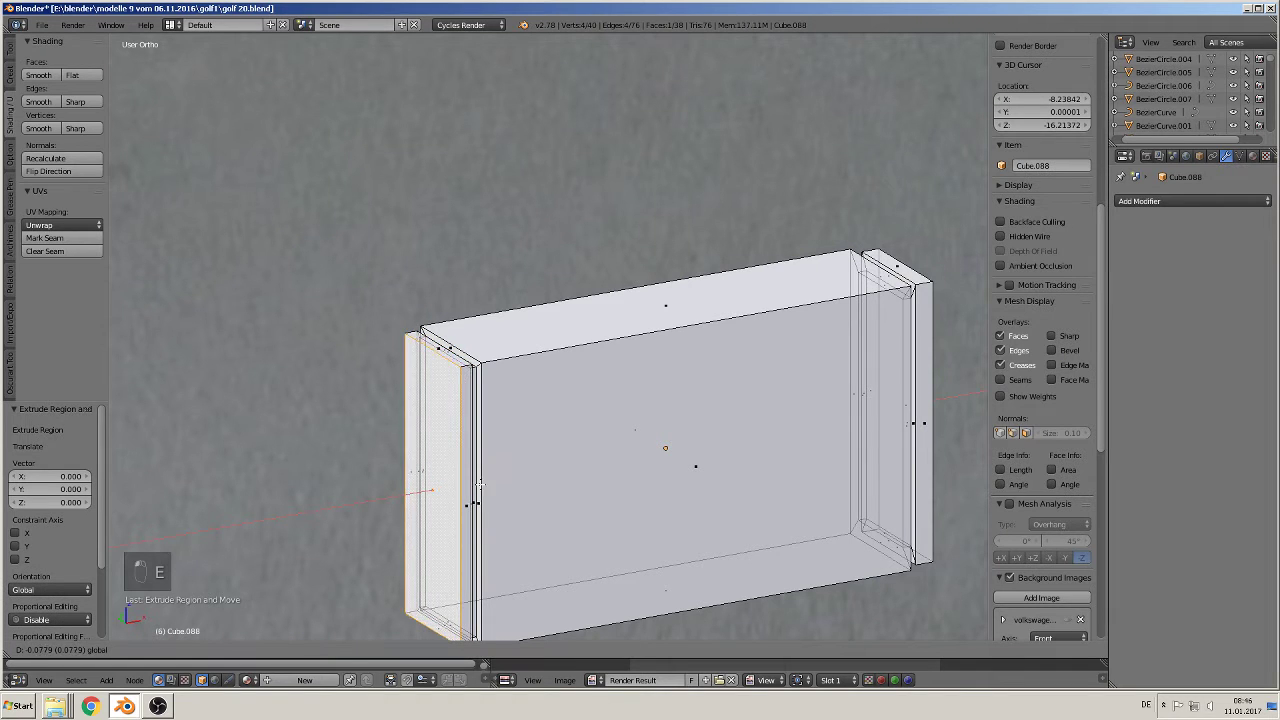
click(483, 483)
scroll(538, 498, down, 3)
key(Tab)
middle_drag(538, 498, 496, 488)
middle_drag(379, 443, 259, 341)
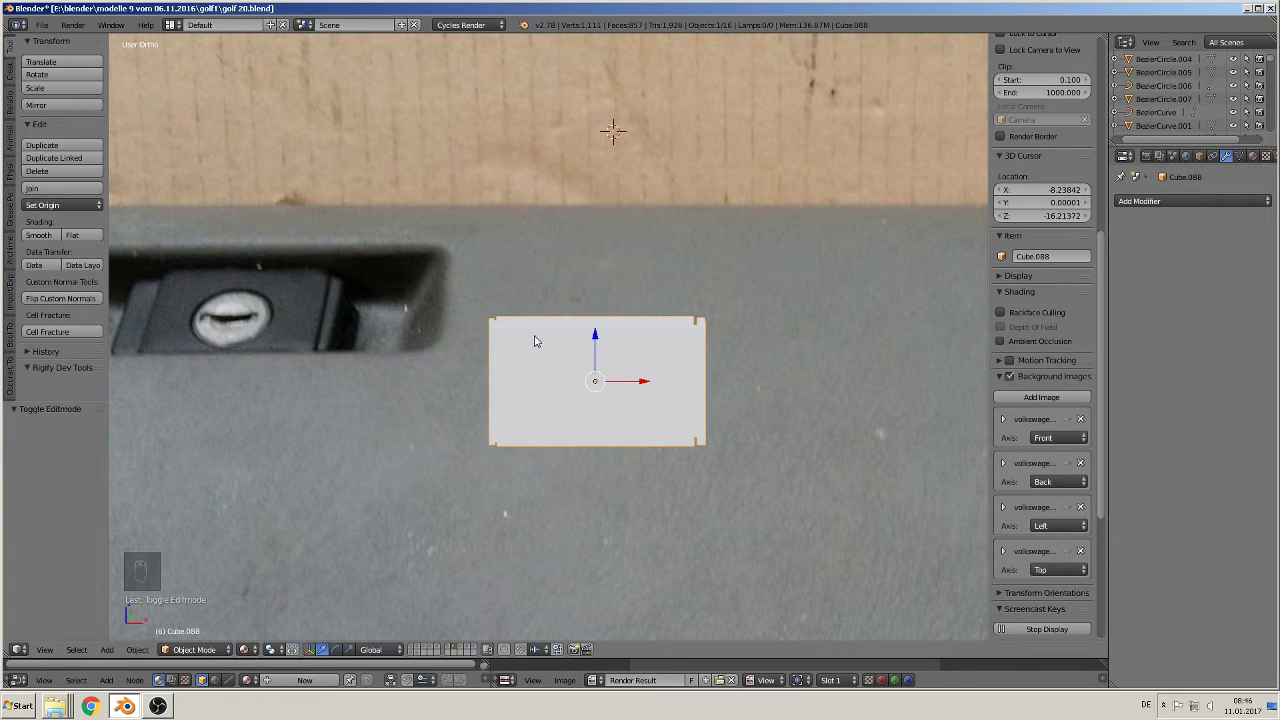
Step: Place the 3D cursor on the lock cylinder in the front reference photo and add a 24-vertex mesh circle there
key(KP_1)
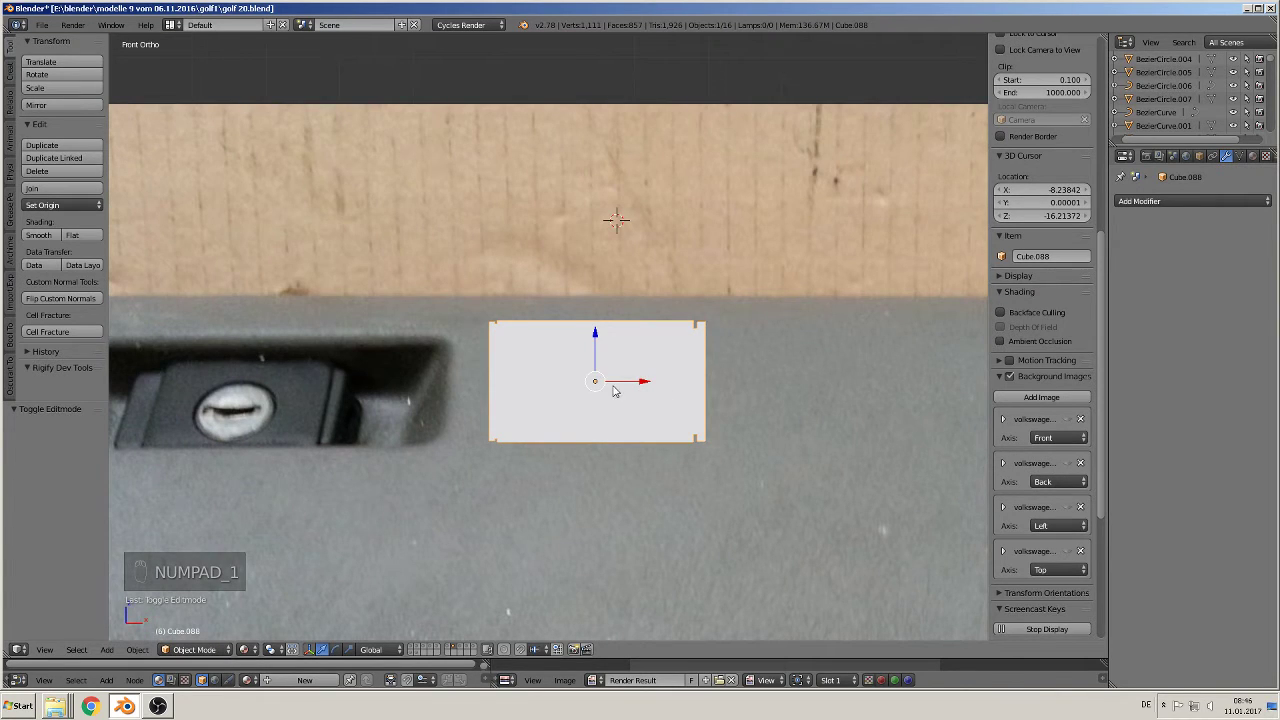
shift+middle_drag(603, 403, 640, 423)
scroll(554, 398, up, 1)
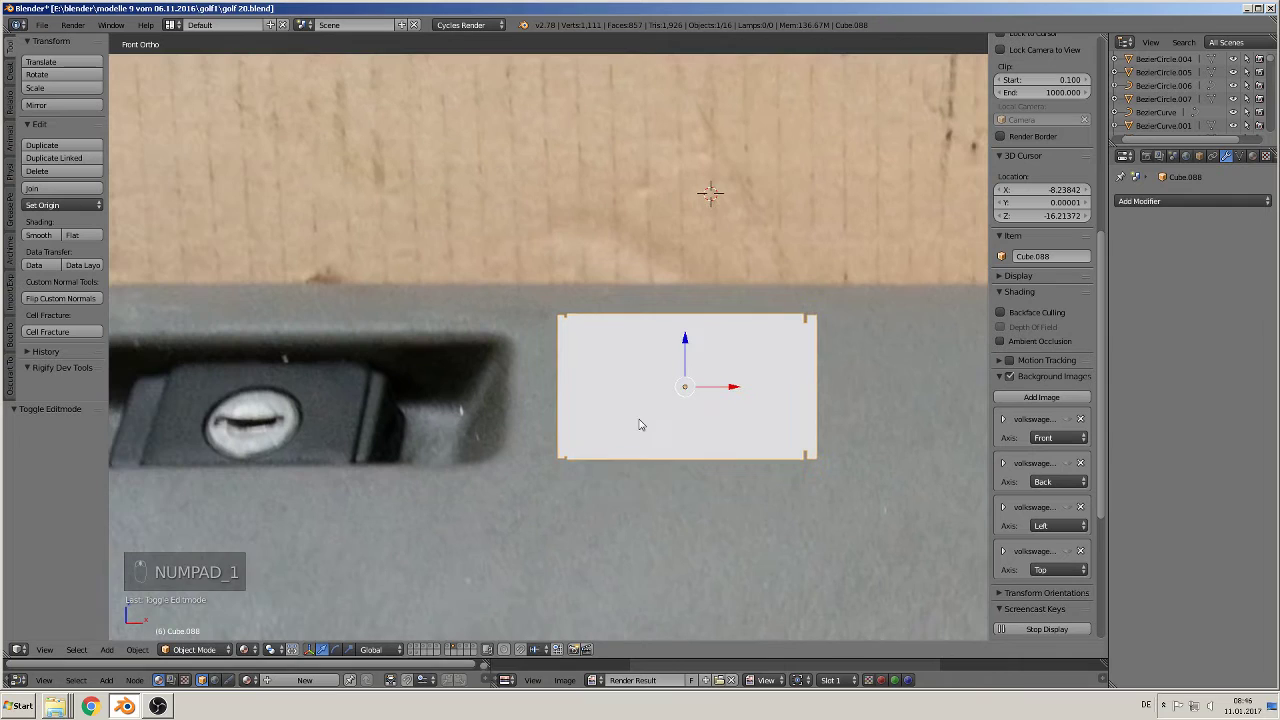
click(242, 423)
click(107, 649)
mouse_move(125, 635)
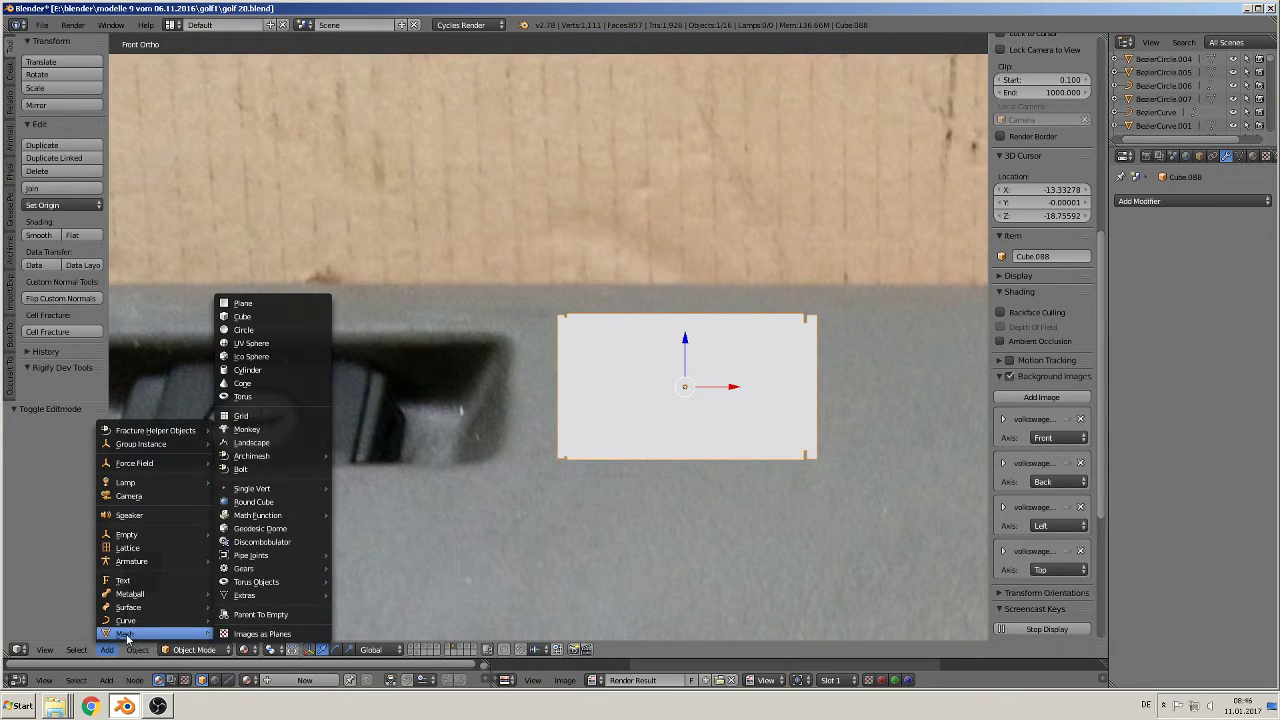
click(280, 331)
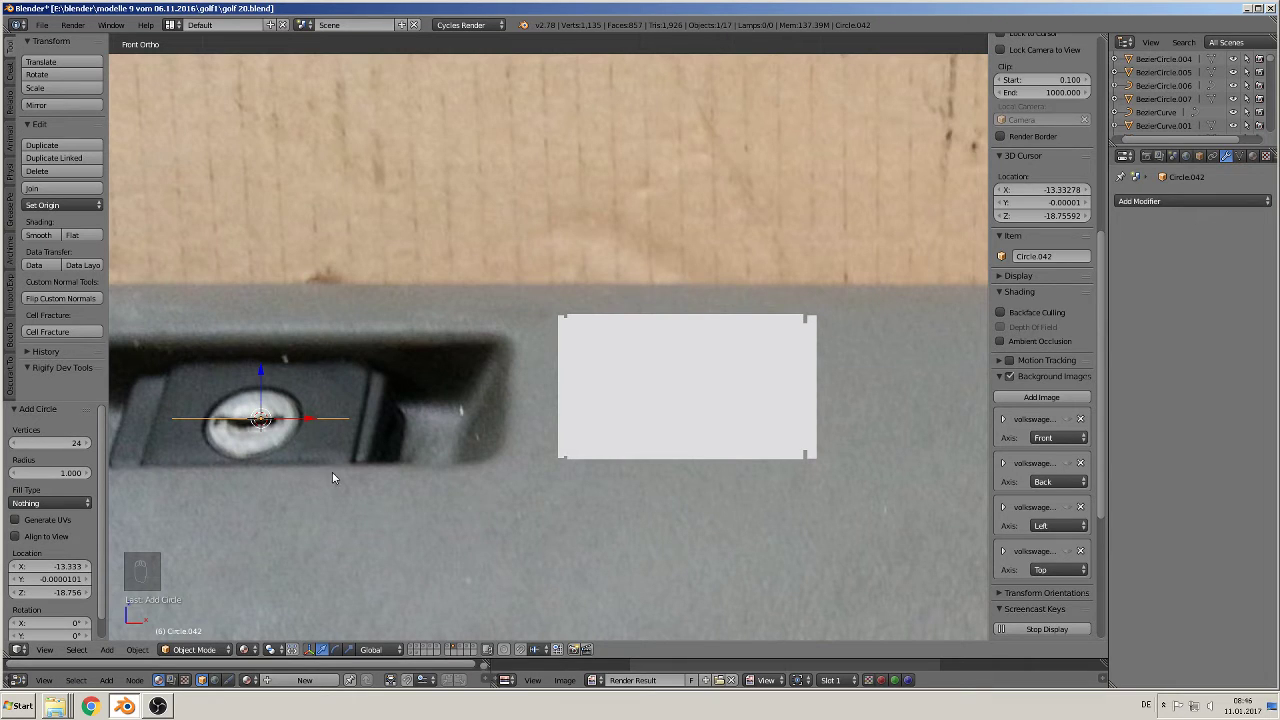
Step: Rotate the circle 90° about X and scale it to 0.479 to match the lock cylinder
text(rx90)
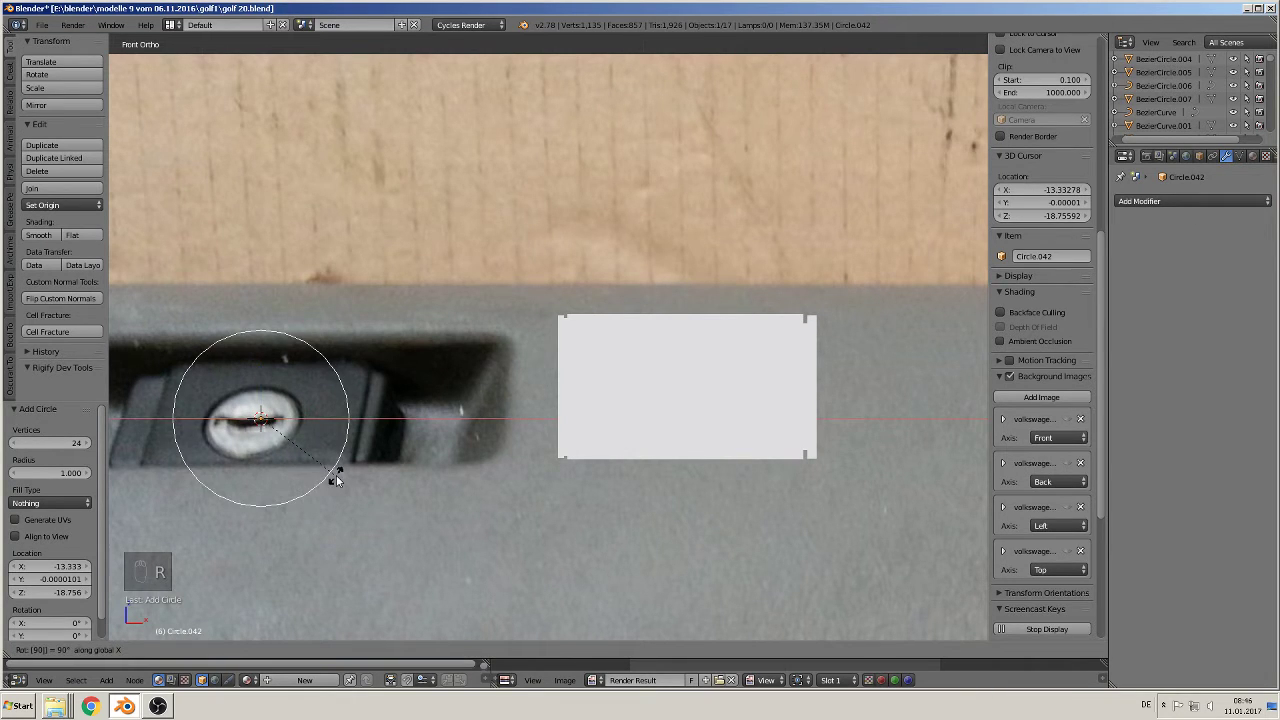
key(Return)
key(s)
click(319, 452)
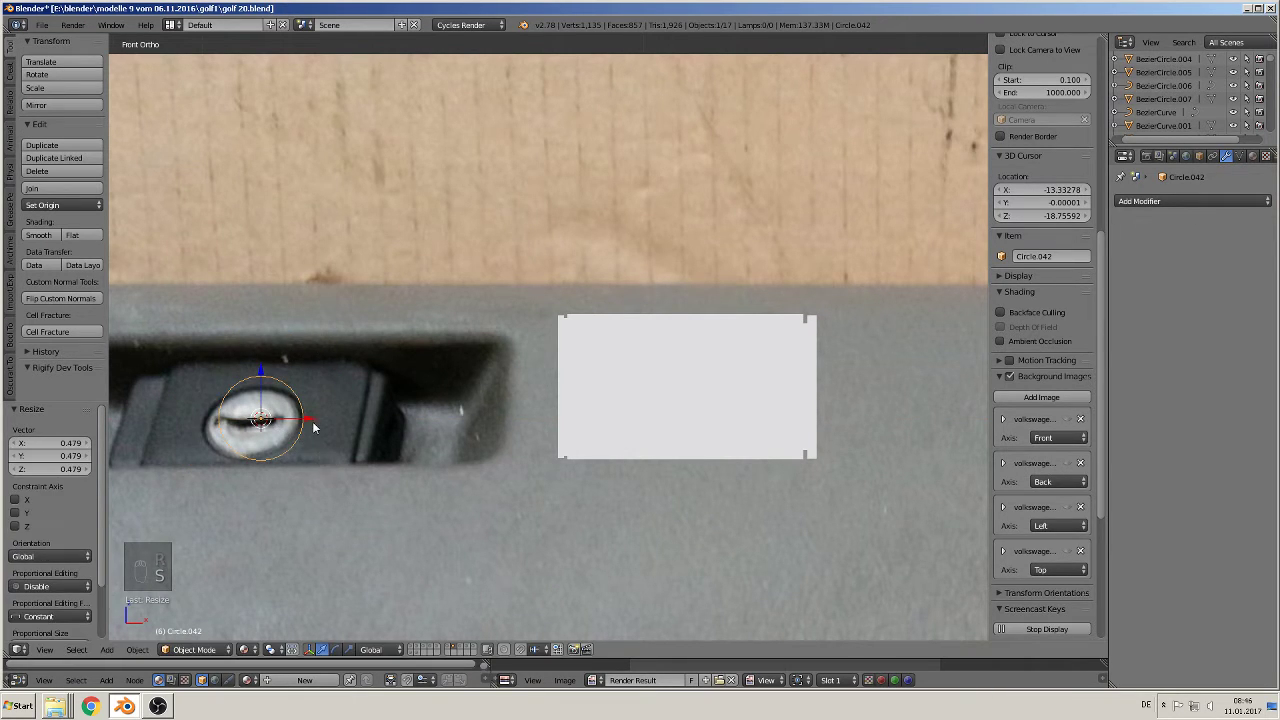
Step: Centre the circle over the lock block, moving it 4.912 and -0.075 along X and 0.377 along Z
key(g)
key(x)
click(749, 434)
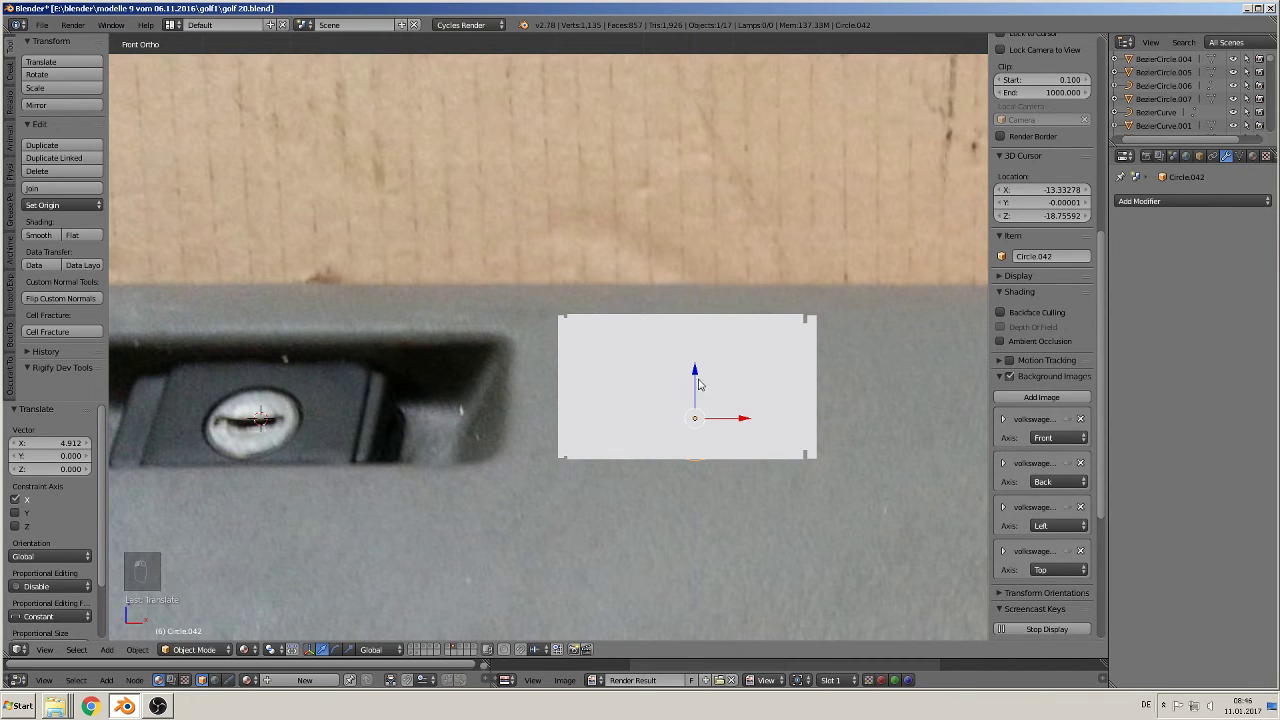
key(g)
key(z)
click(718, 366)
key(g)
key(x)
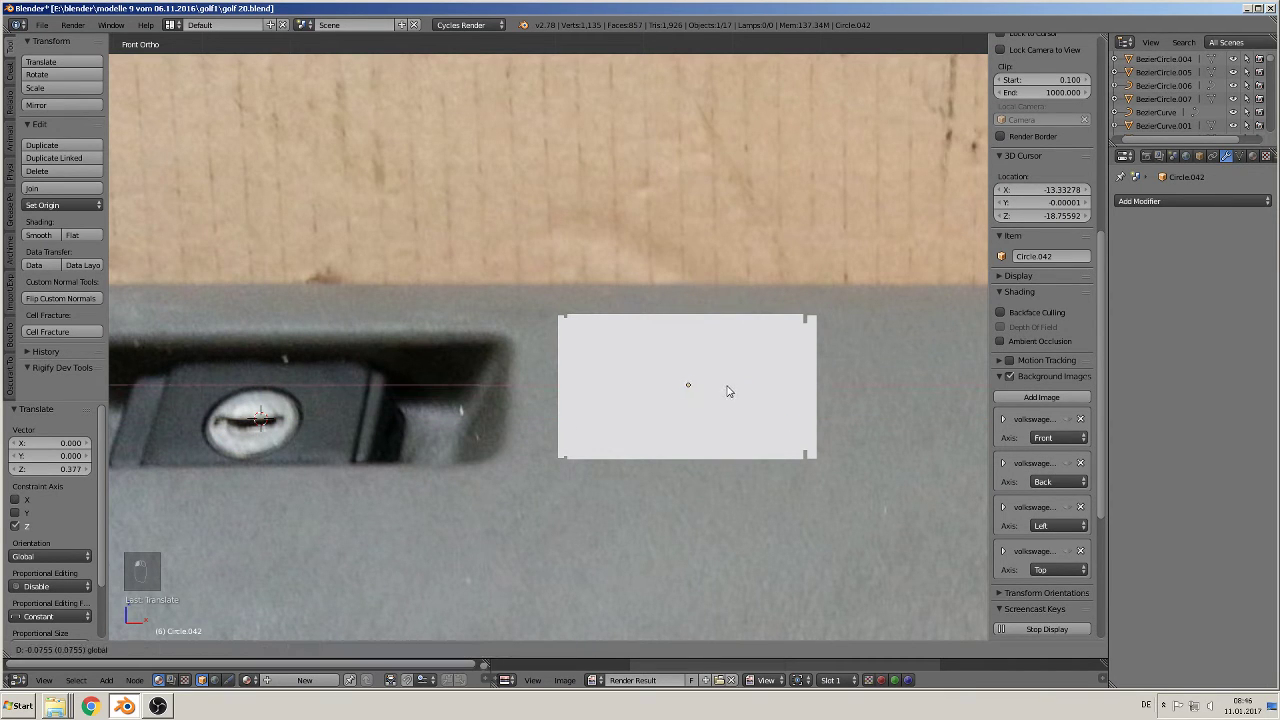
click(728, 391)
Step: Move the circle -6.299 along Y so it sits in front of the lock block
middle_drag(764, 460, 709, 395)
key(g)
key(y)
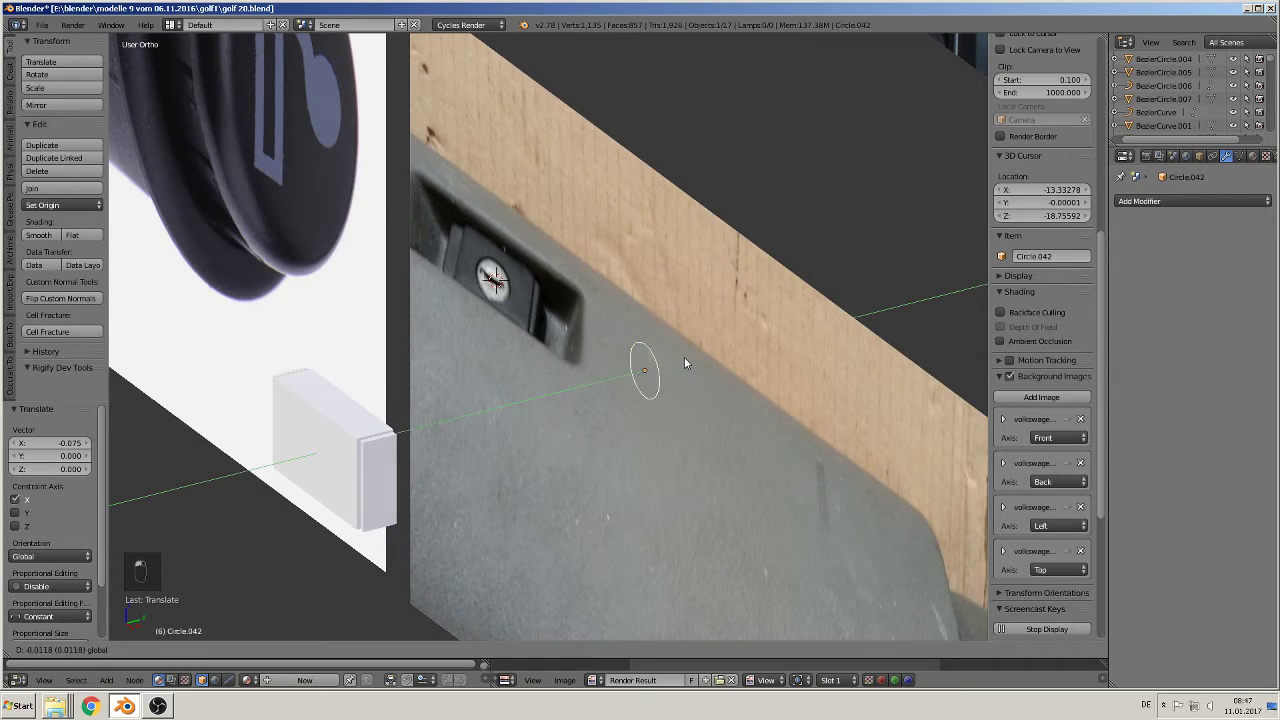
click(350, 431)
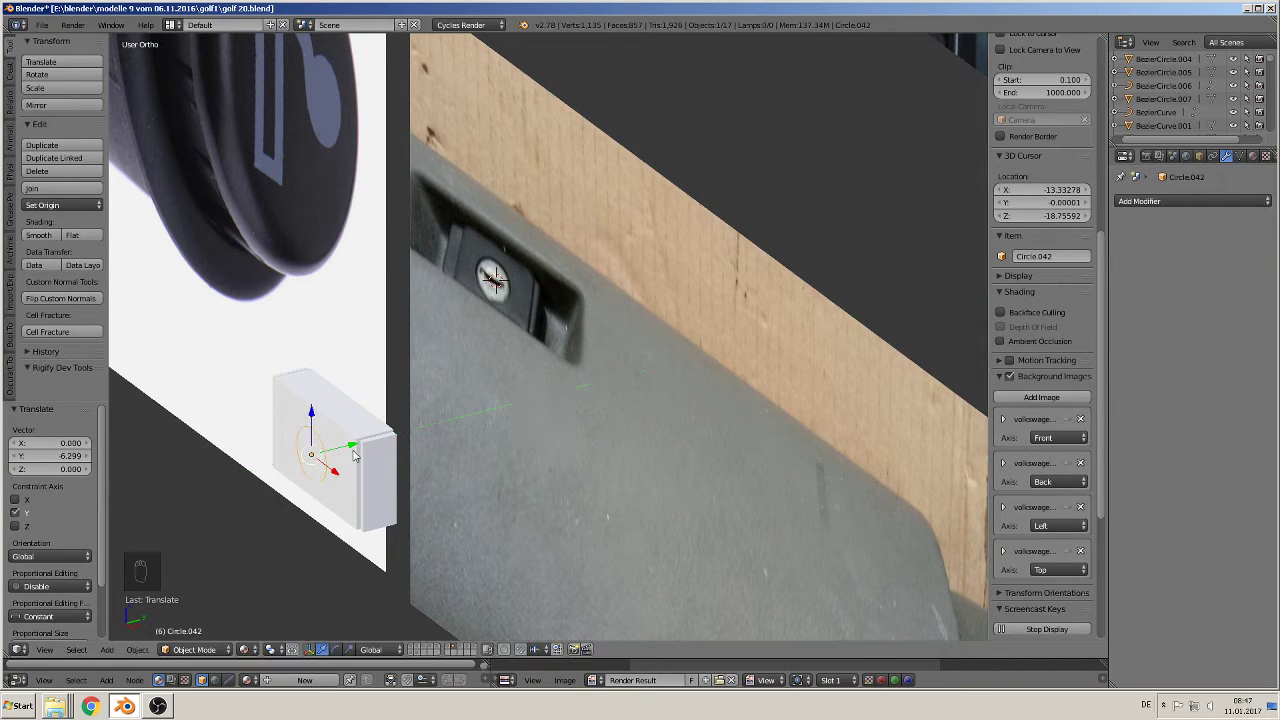
Step: Knife Project the circle onto the whole lock block mesh from the front view, and leave Edit Mode
middle_drag(372, 472, 649, 489)
scroll(709, 425, up, 1)
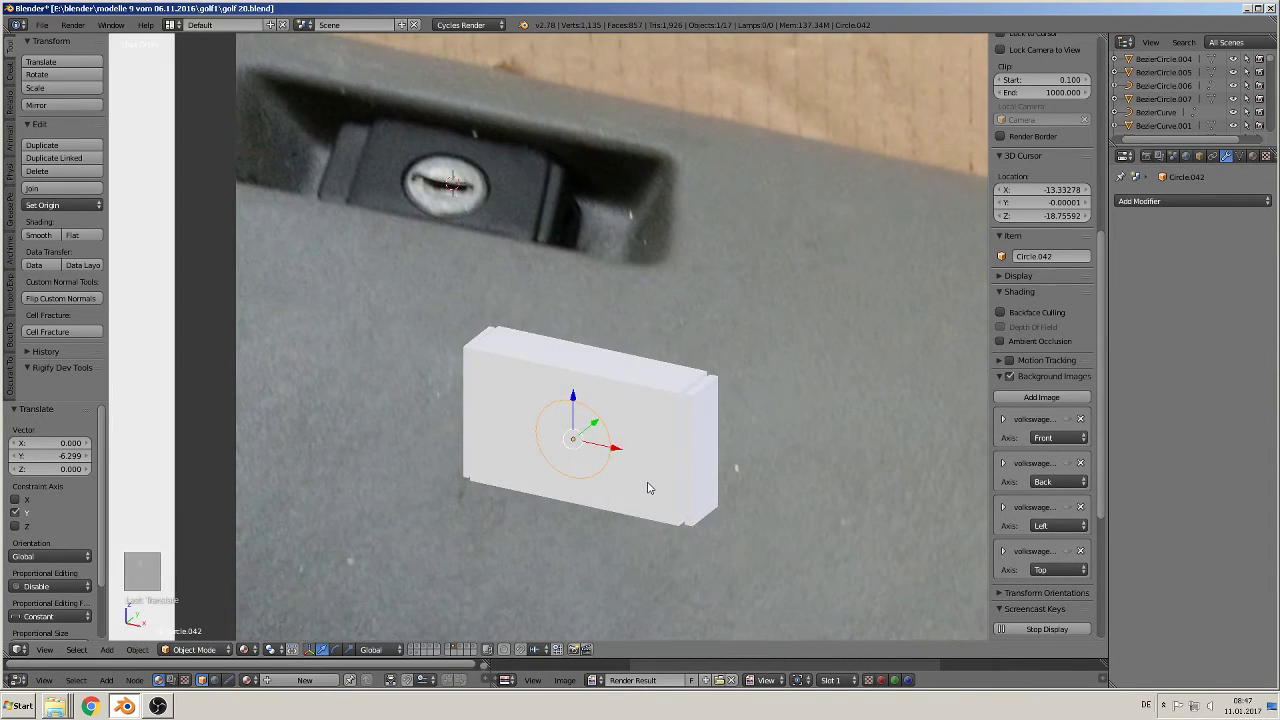
scroll(650, 485, up, 2)
key(KP_1)
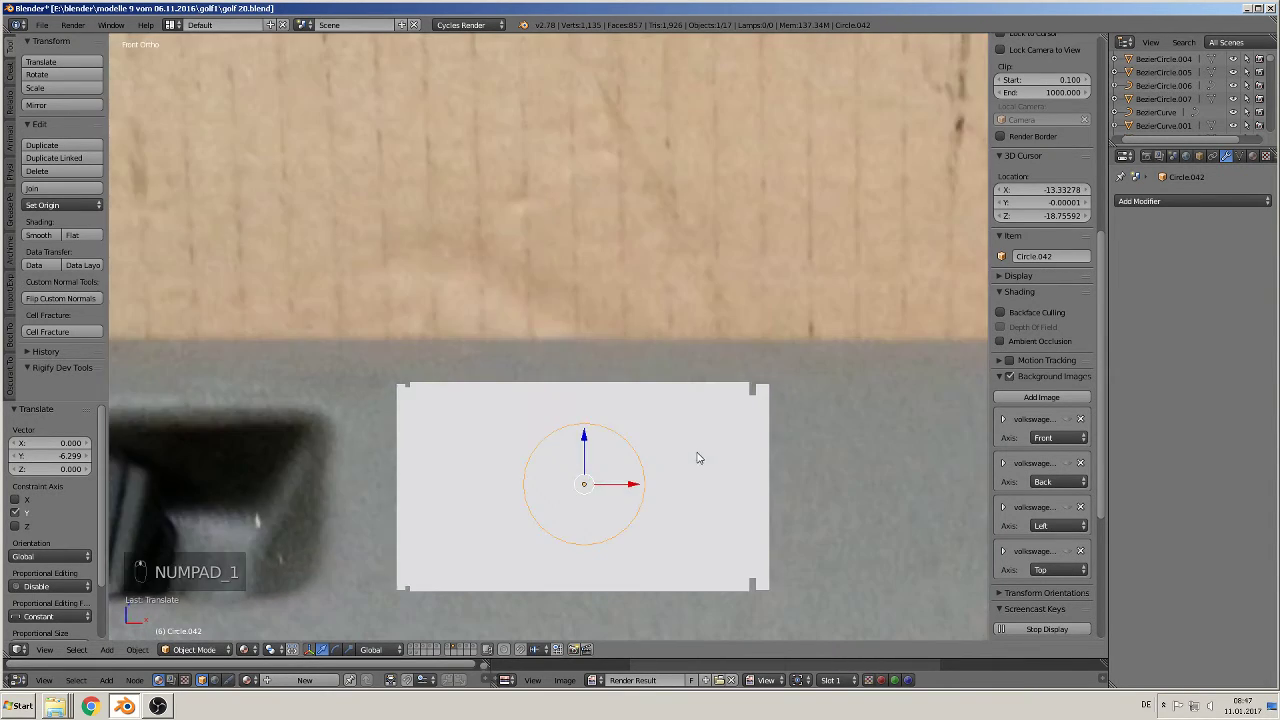
shift+right_click(670, 441)
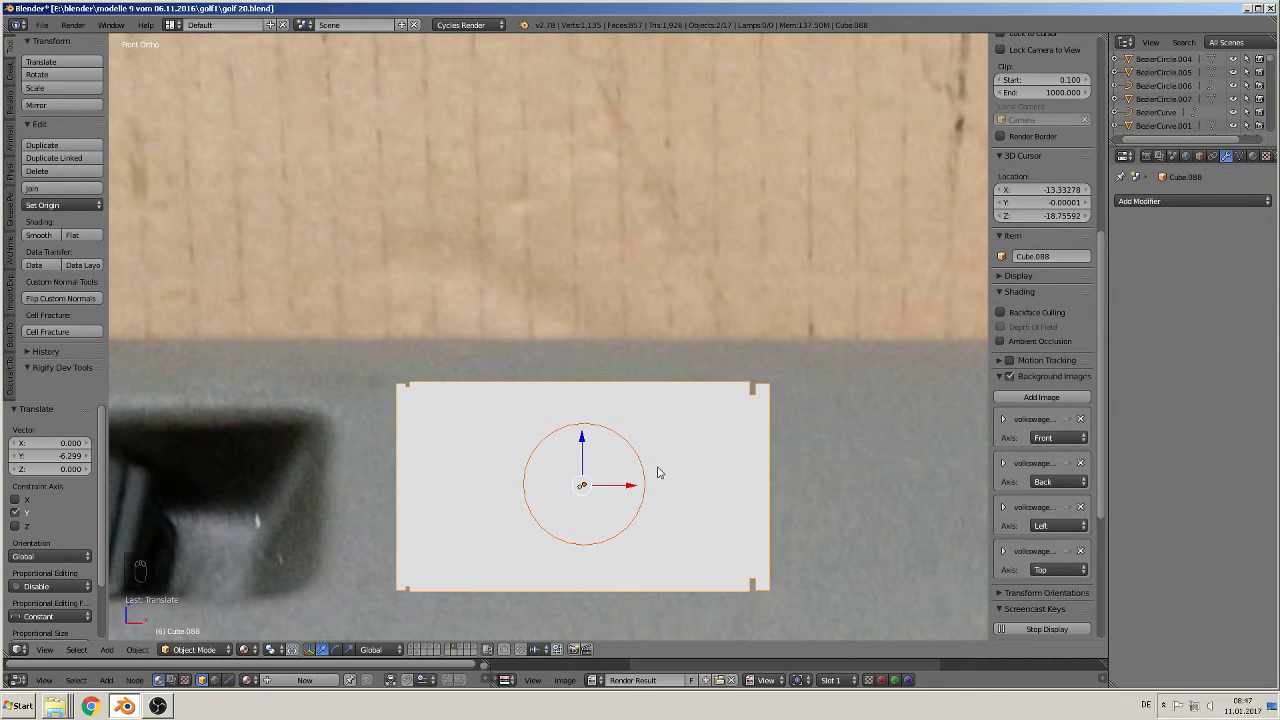
key(Tab)
key(a)
key(a)
key(a)
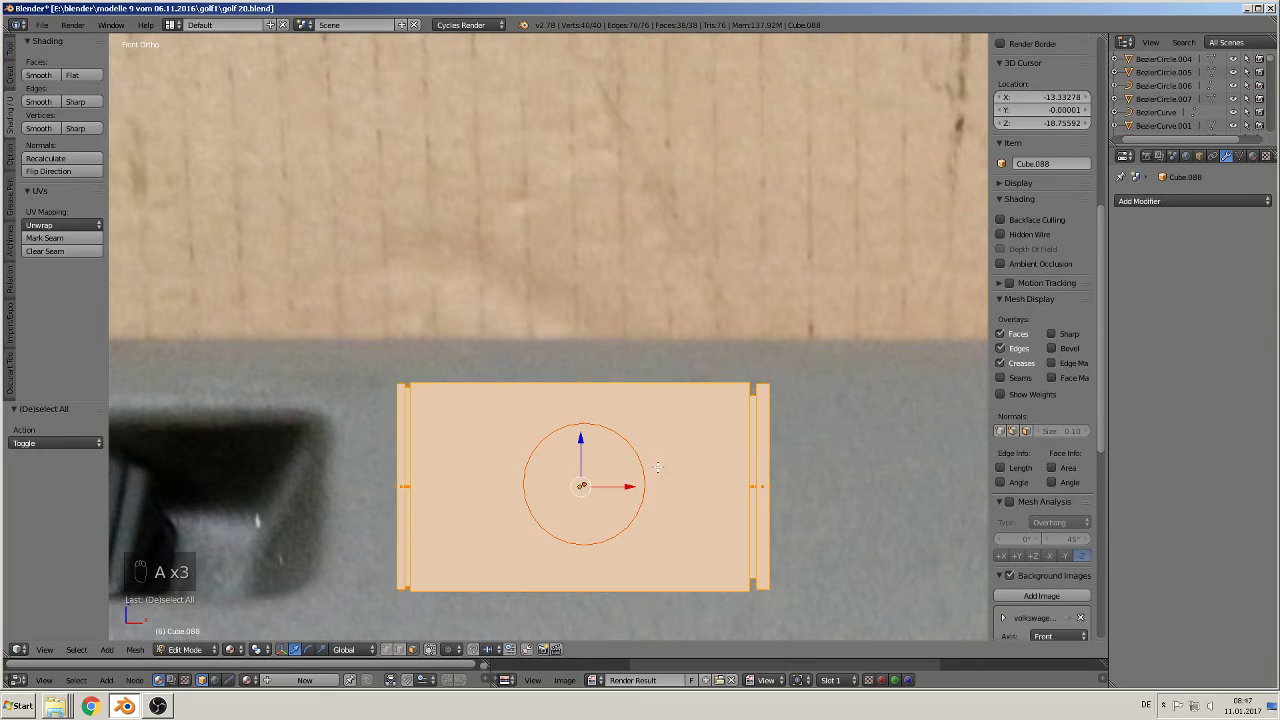
click(10, 50)
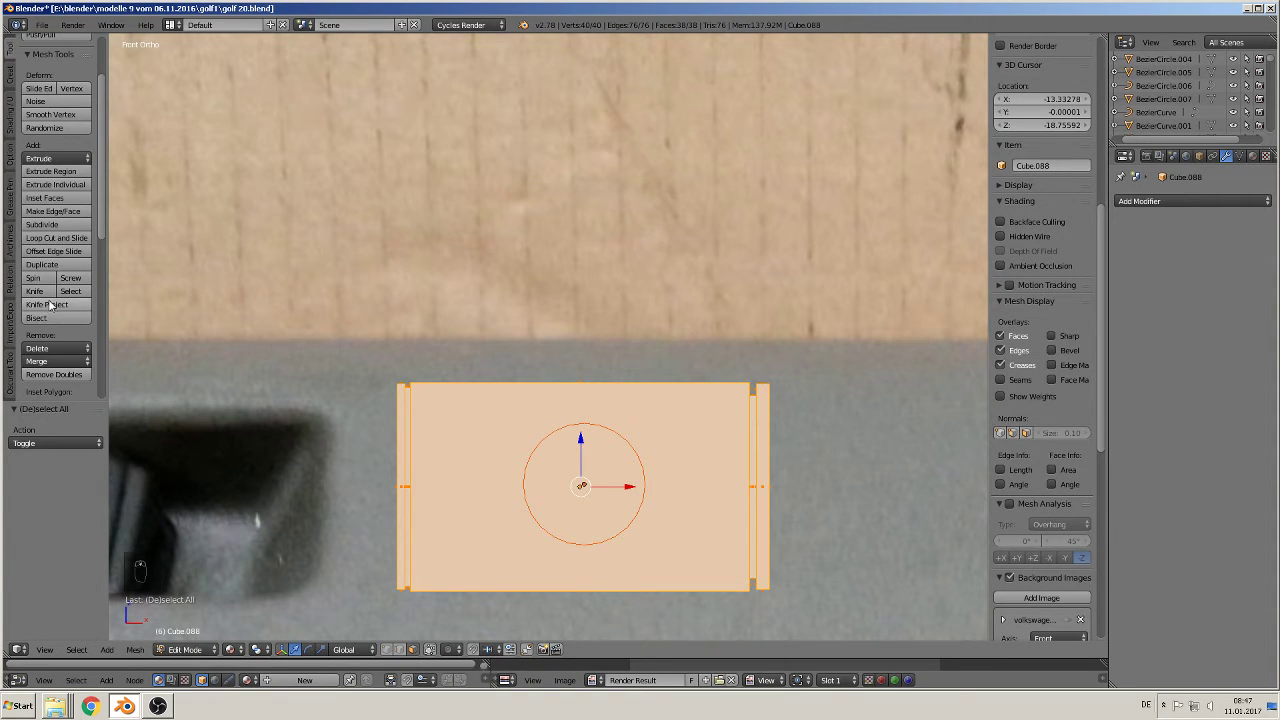
click(47, 305)
key(Tab)
key(KP_0)
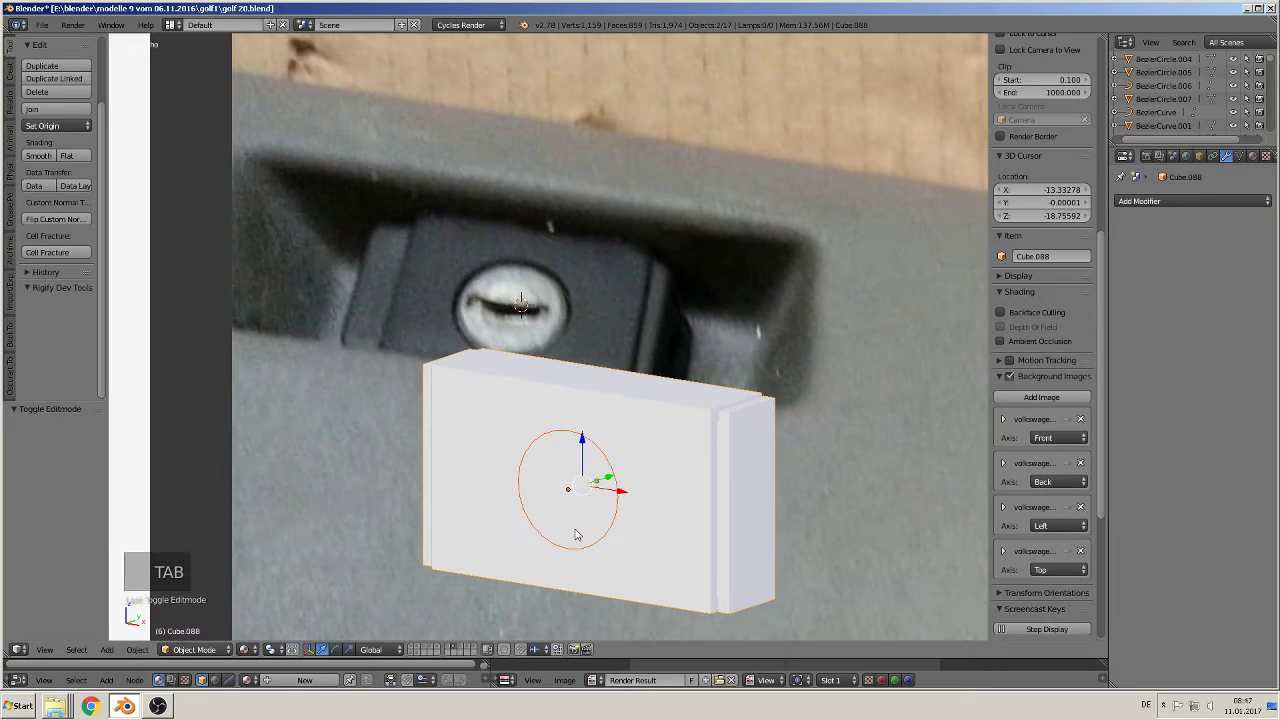
Step: Move the cutting circle -4.290 along X, clear of the lock block
right_click(617, 494)
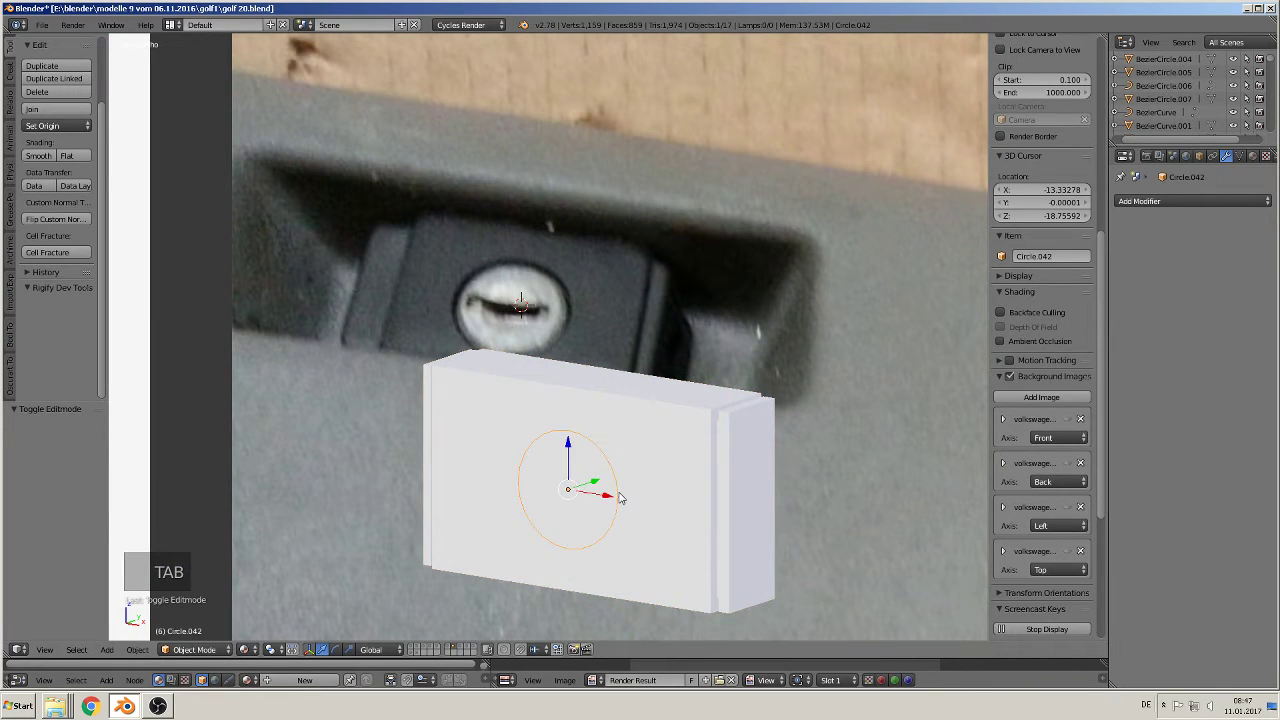
right_click(618, 496)
right_click(618, 496)
right_click(617, 494)
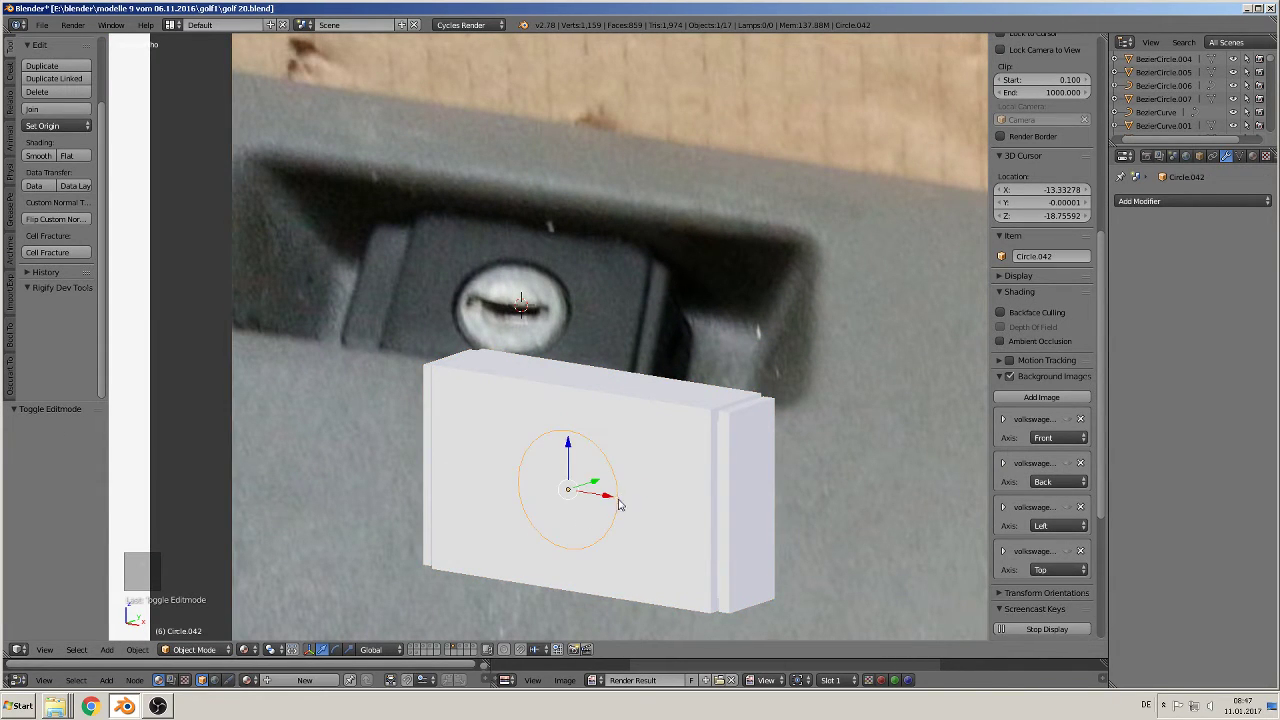
key(g)
key(x)
click(170, 425)
Step: Extrude the block's projected circular face 0.086 along Y to recess it into the front
right_click(511, 480)
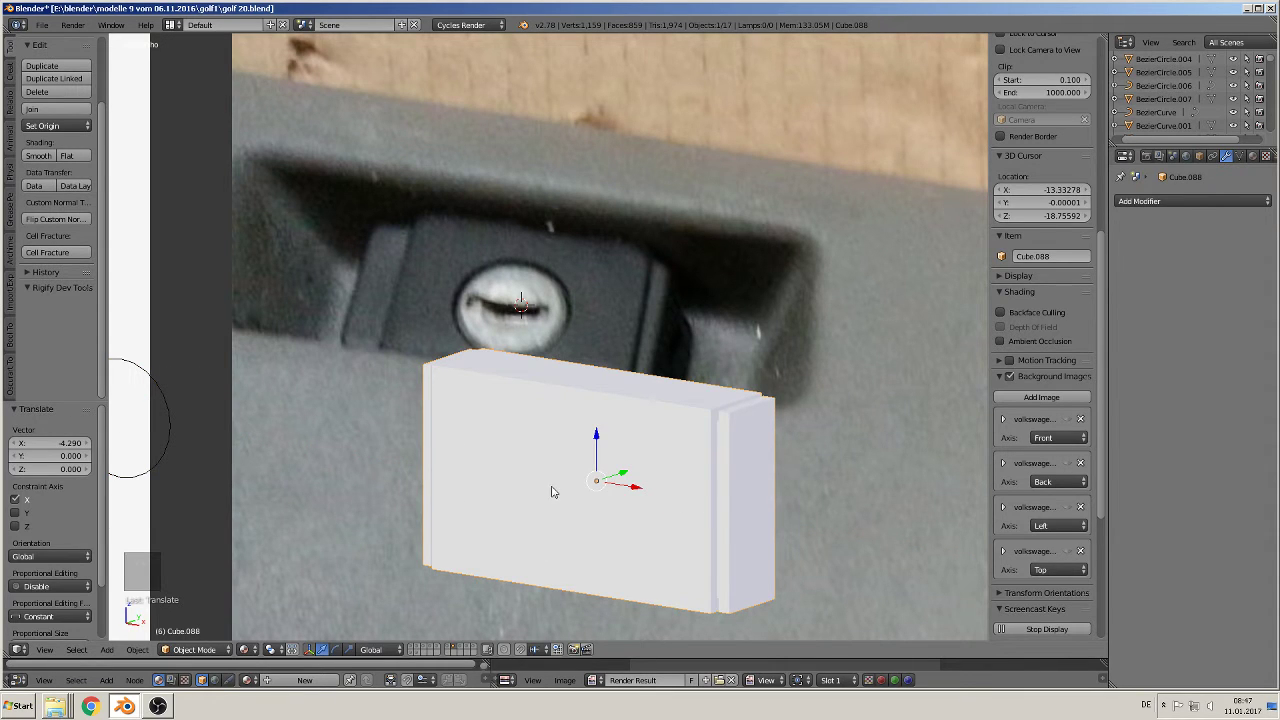
key(Tab)
scroll(696, 427, up, 5)
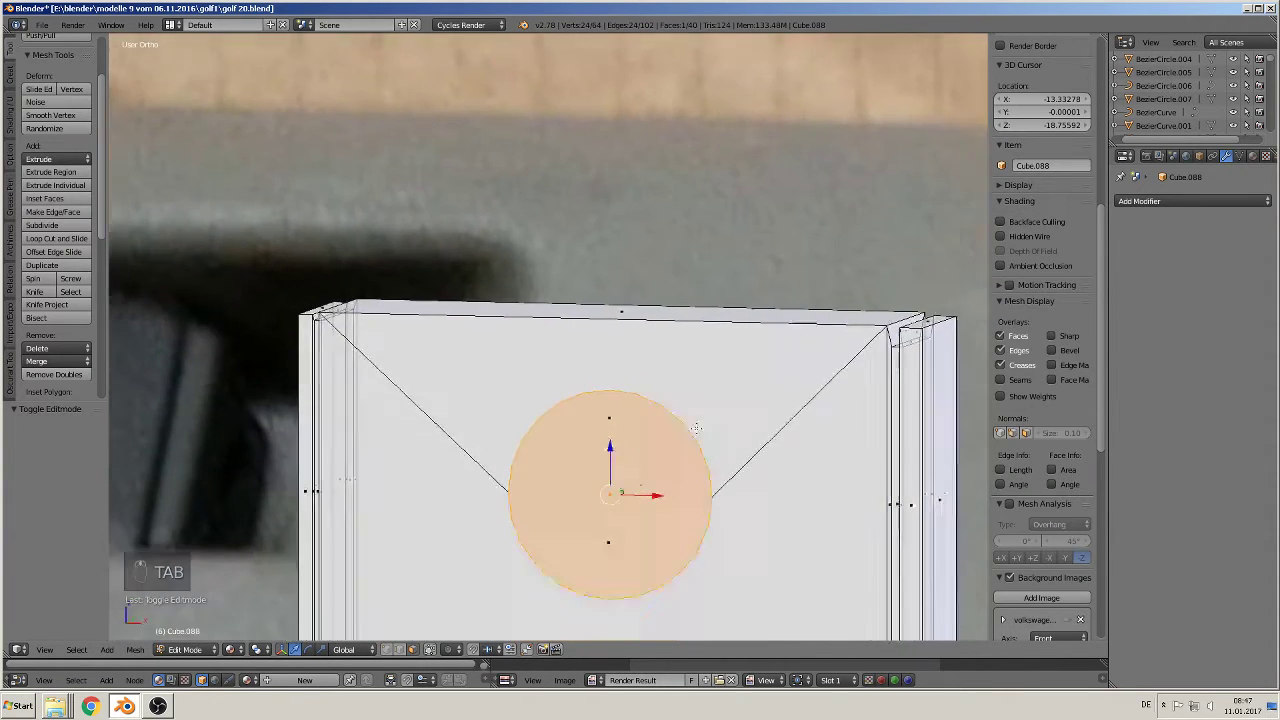
scroll(696, 427, down, 2)
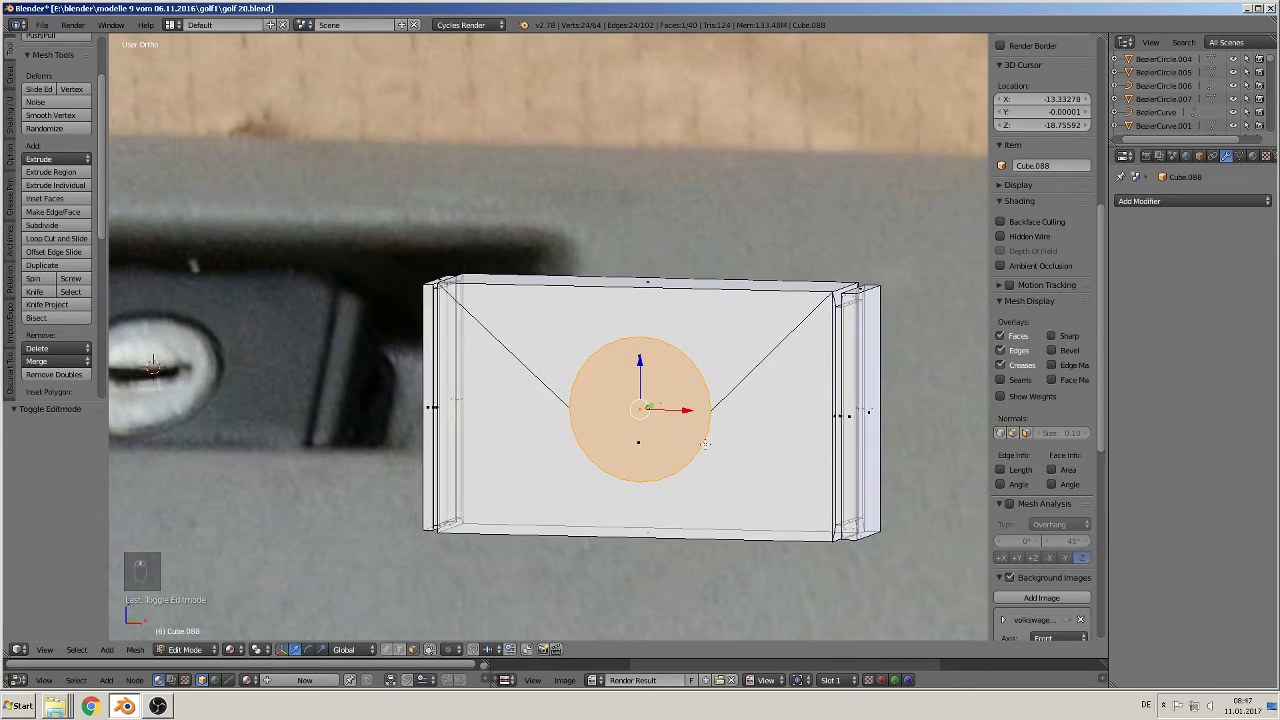
middle_drag(697, 461, 535, 412)
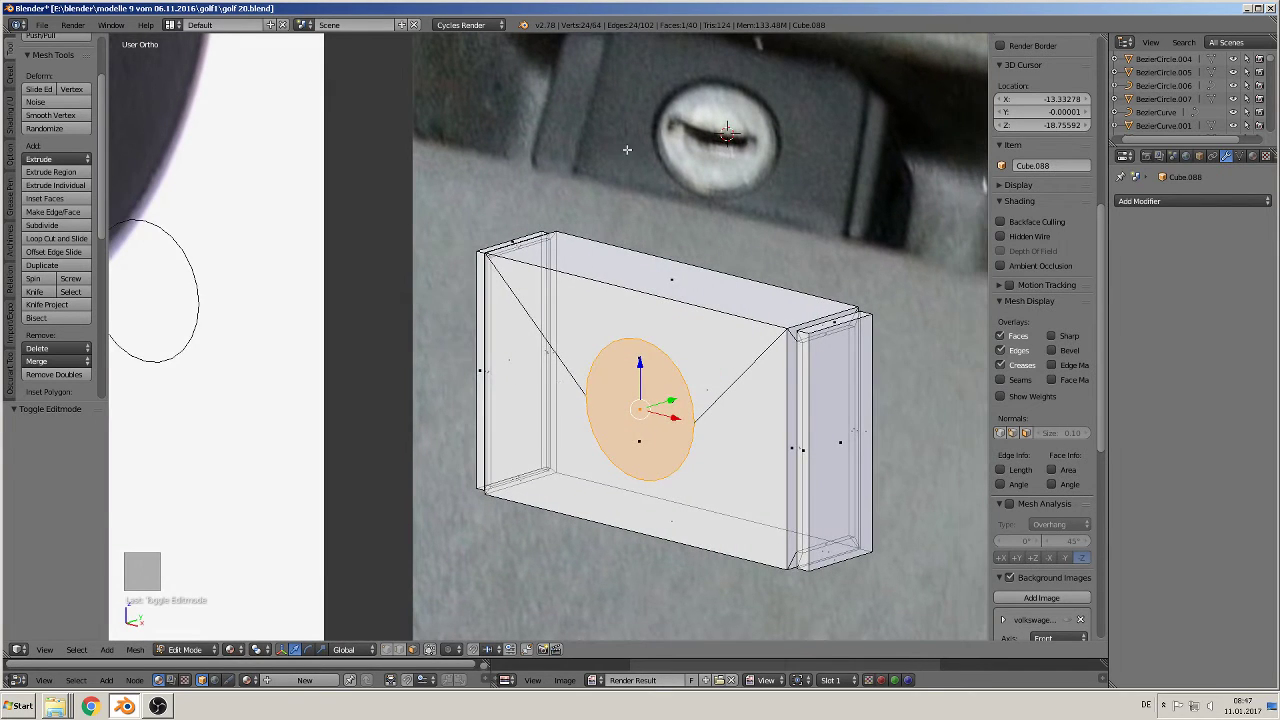
middle_drag(705, 422, 698, 425)
scroll(688, 410, up, 2)
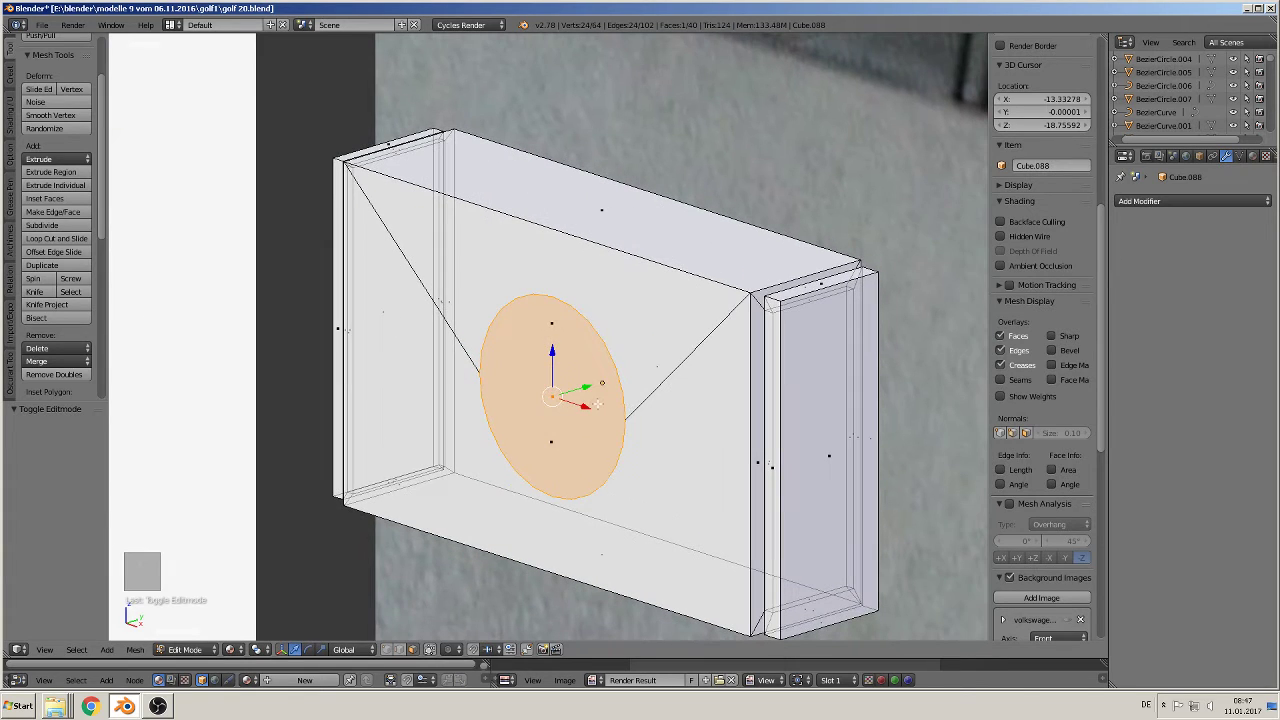
key(e)
drag(590, 386, 604, 383)
Step: Extrude the recessed circular face in place, scaling it to 0.952
key(e)
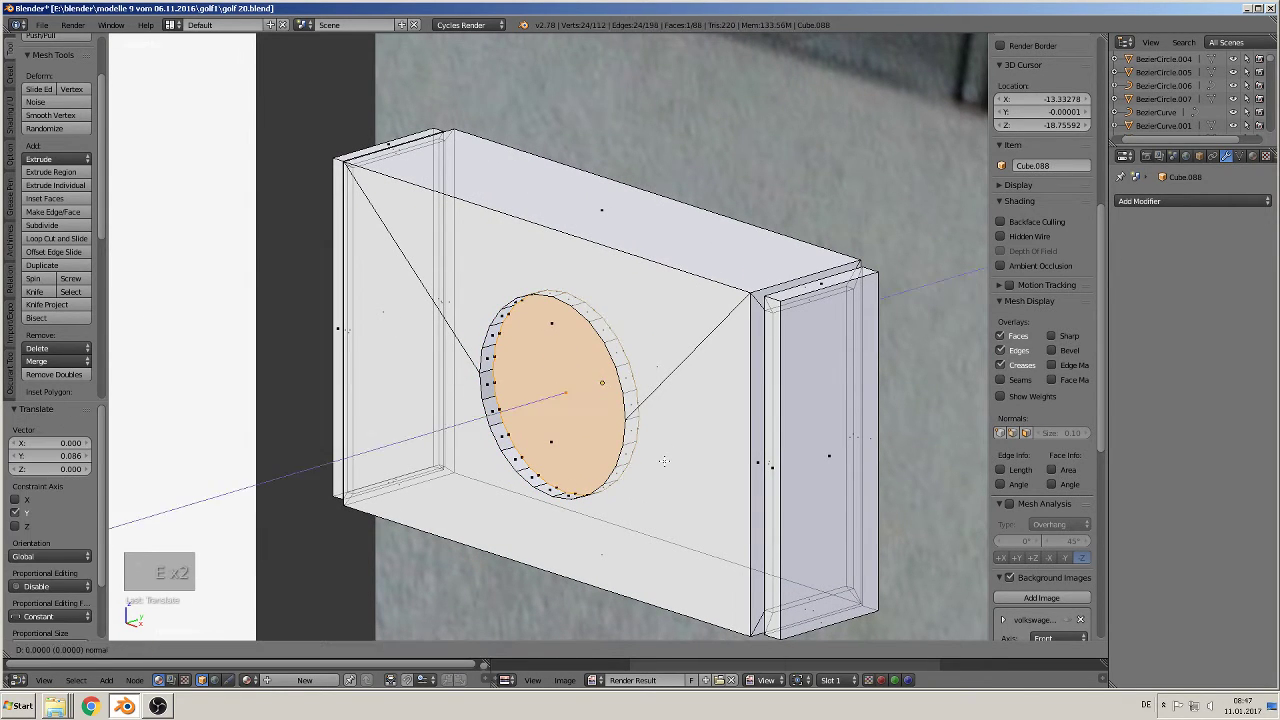
key(s)
click(652, 455)
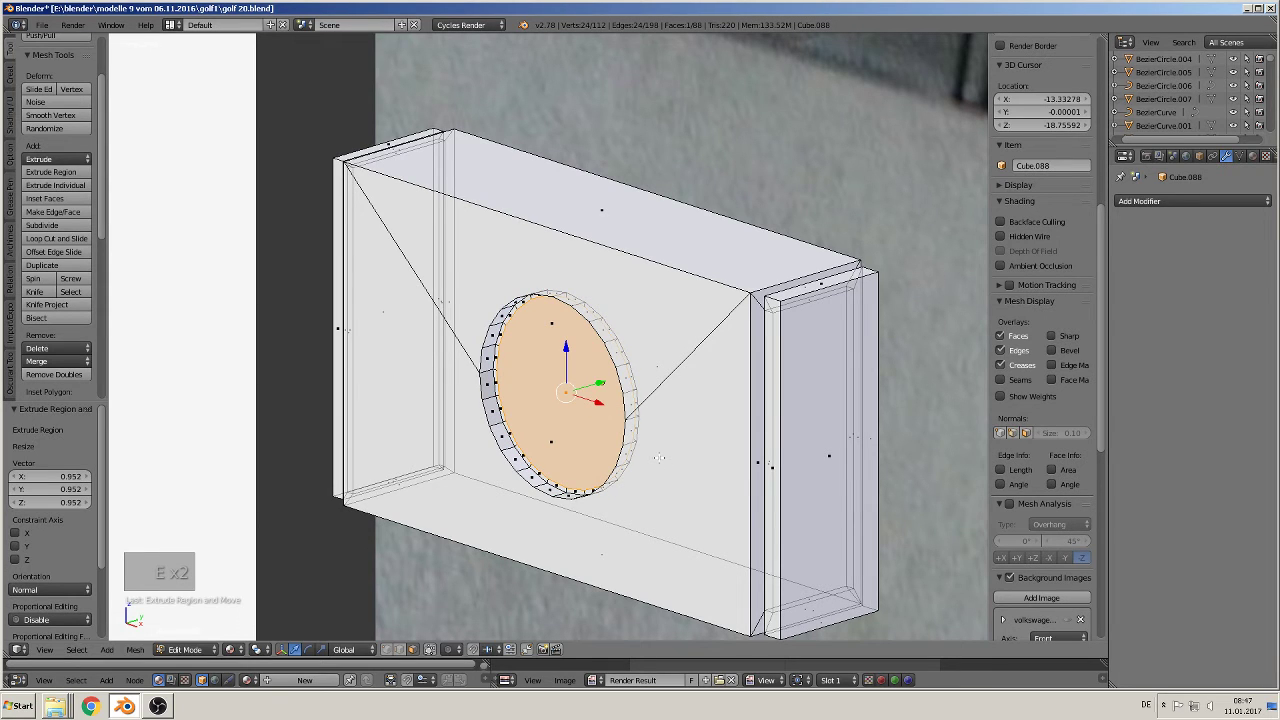
Step: Extrude the inset circular face about -0.11 outward along Y to form the lock cylinder, and leave Edit Mode
key(e)
drag(600, 383, 586, 390)
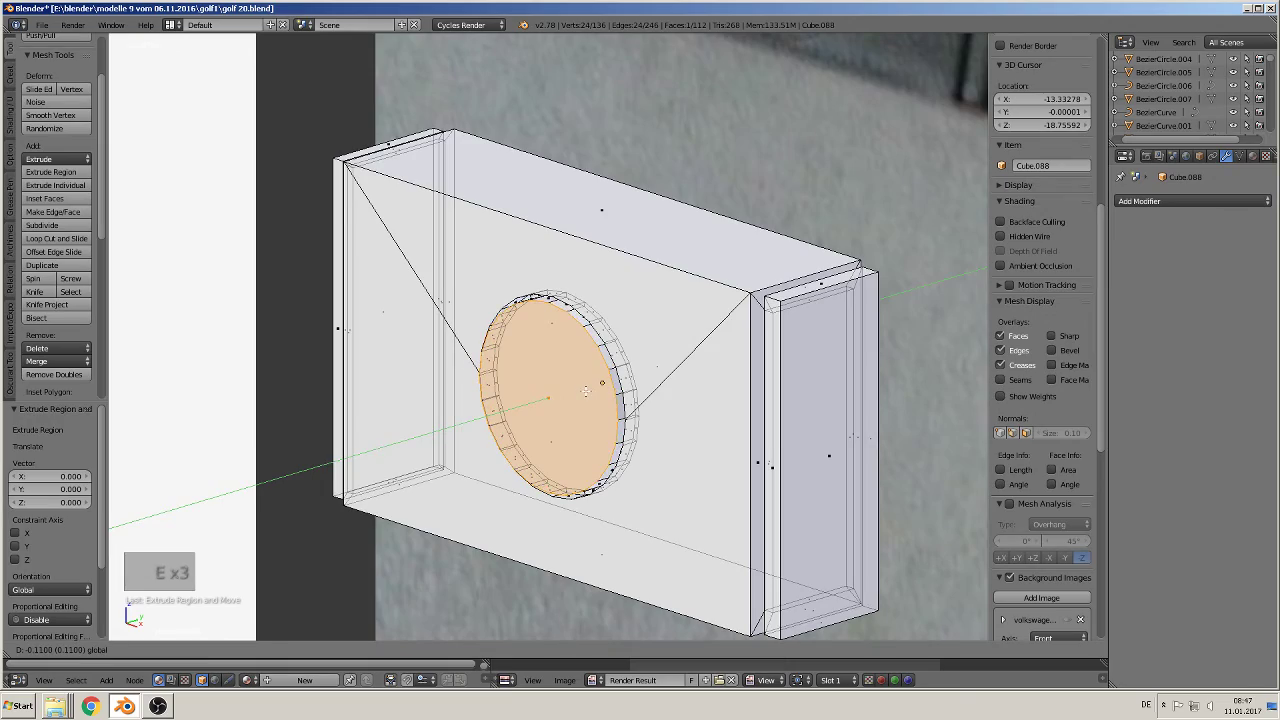
click(586, 390)
middle_drag(586, 390, 511, 420)
scroll(742, 406, down, 3)
key(Tab)
Step: Knife a horizontal cut across the lock cylinder's face just above its centre, from rim to rim
key(KP_1)
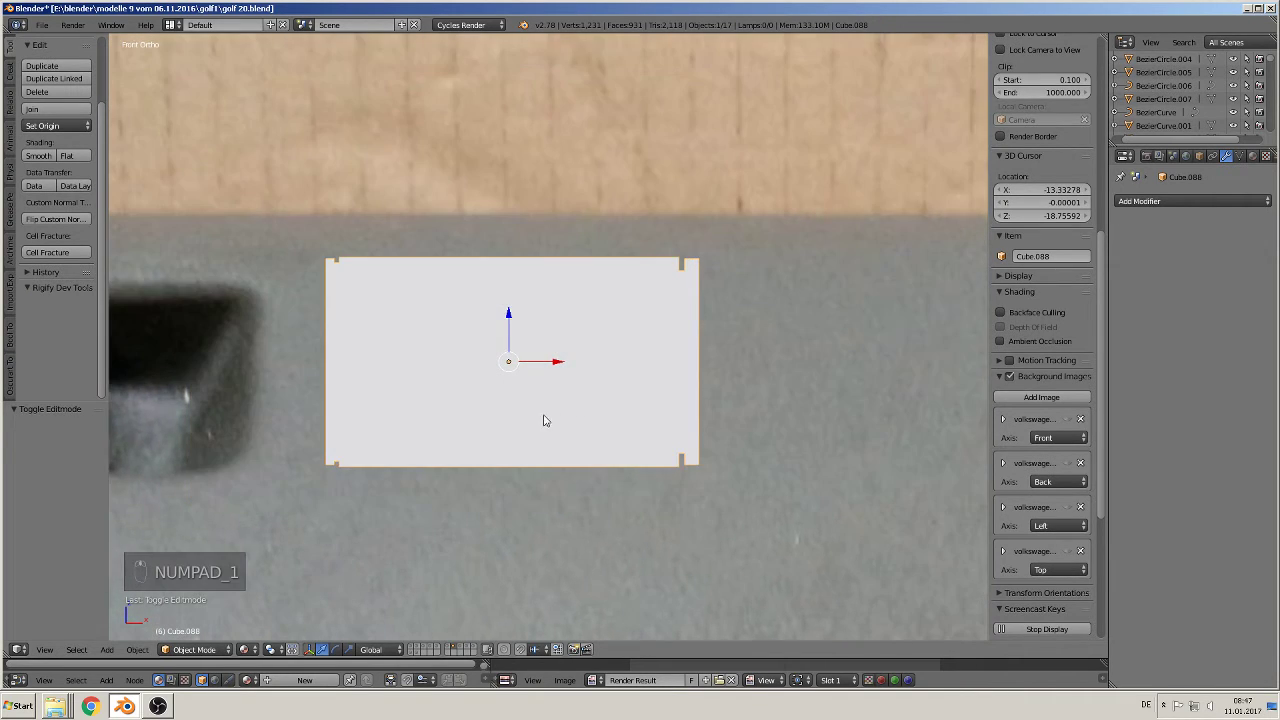
scroll(540, 420, up, 5)
key(Tab)
scroll(516, 407, up, 2)
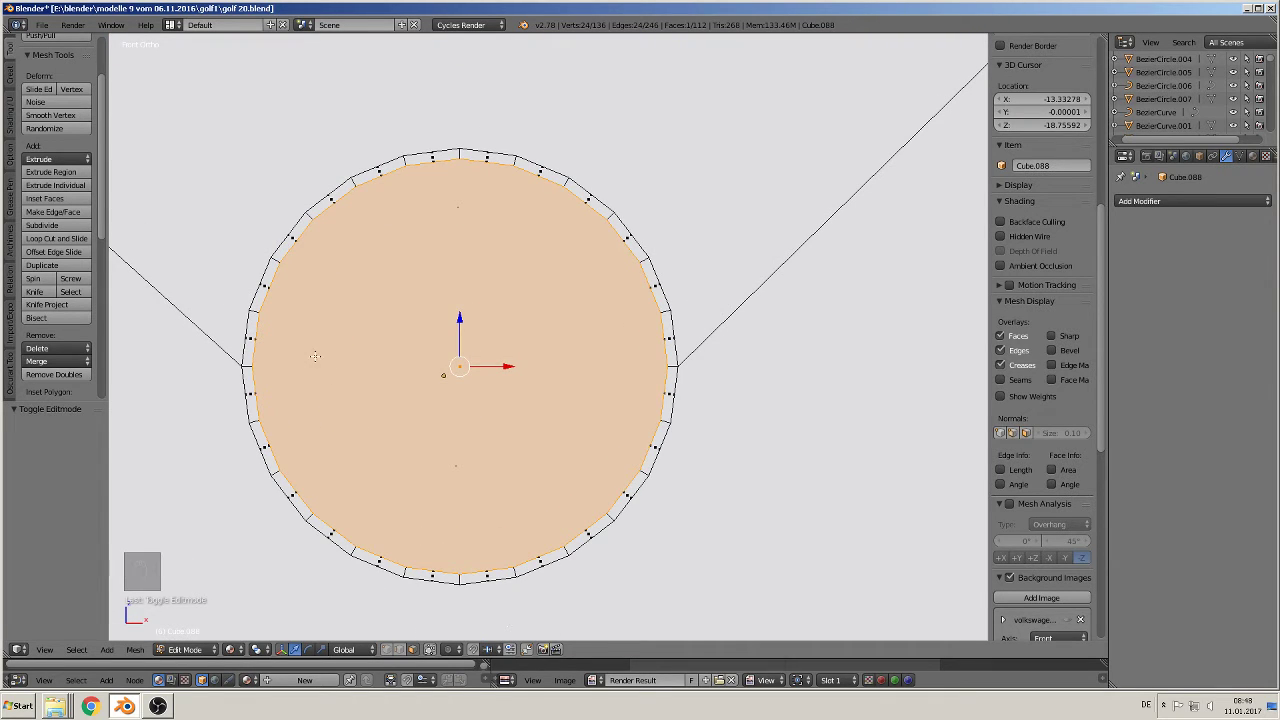
key(a)
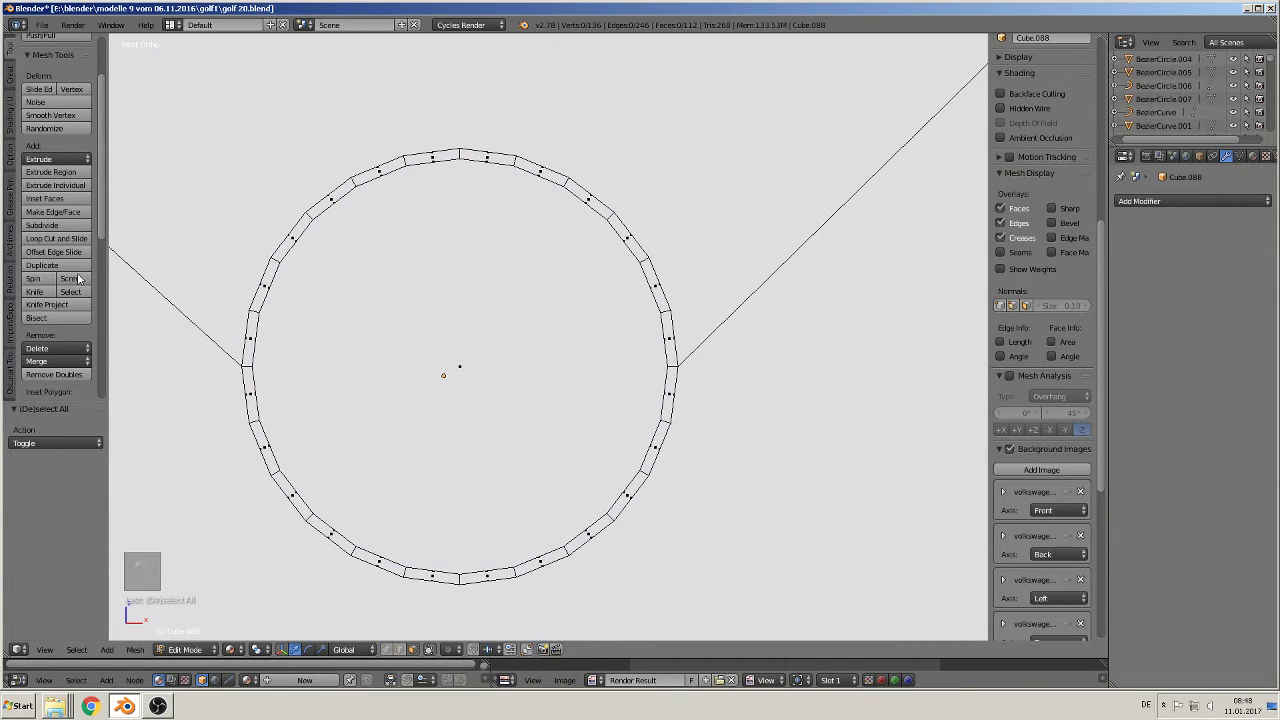
click(36, 292)
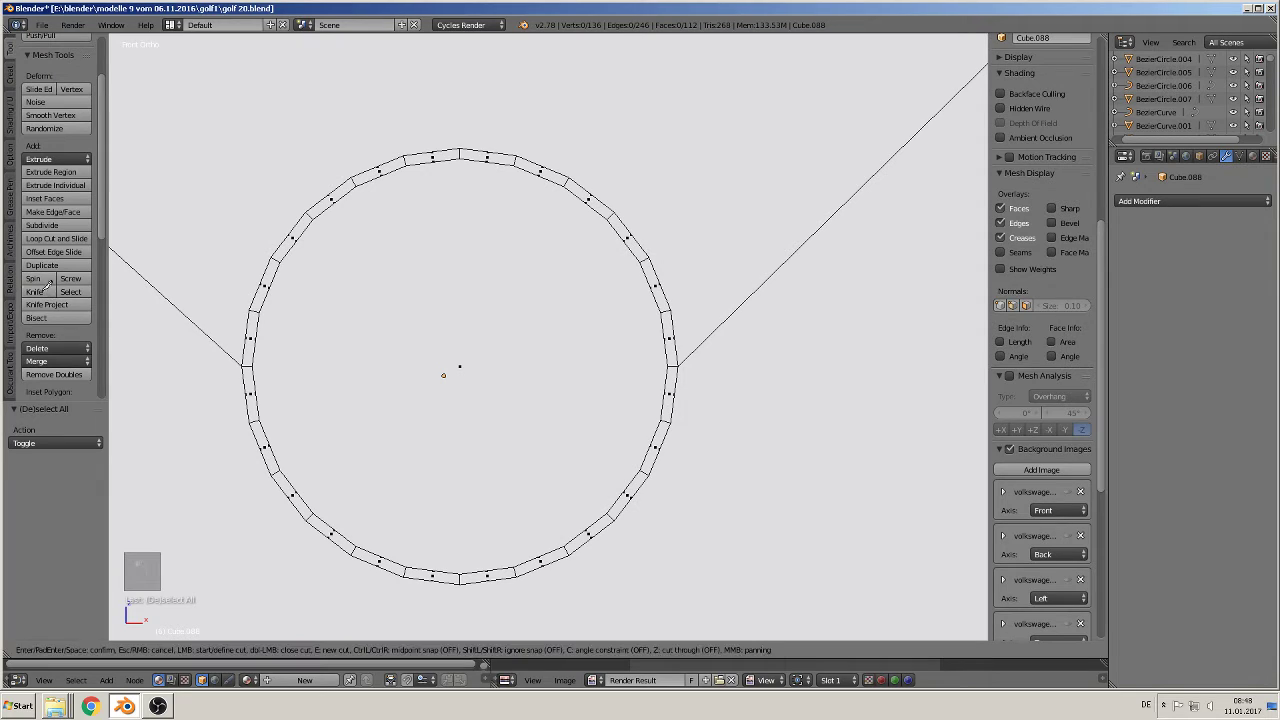
click(258, 336)
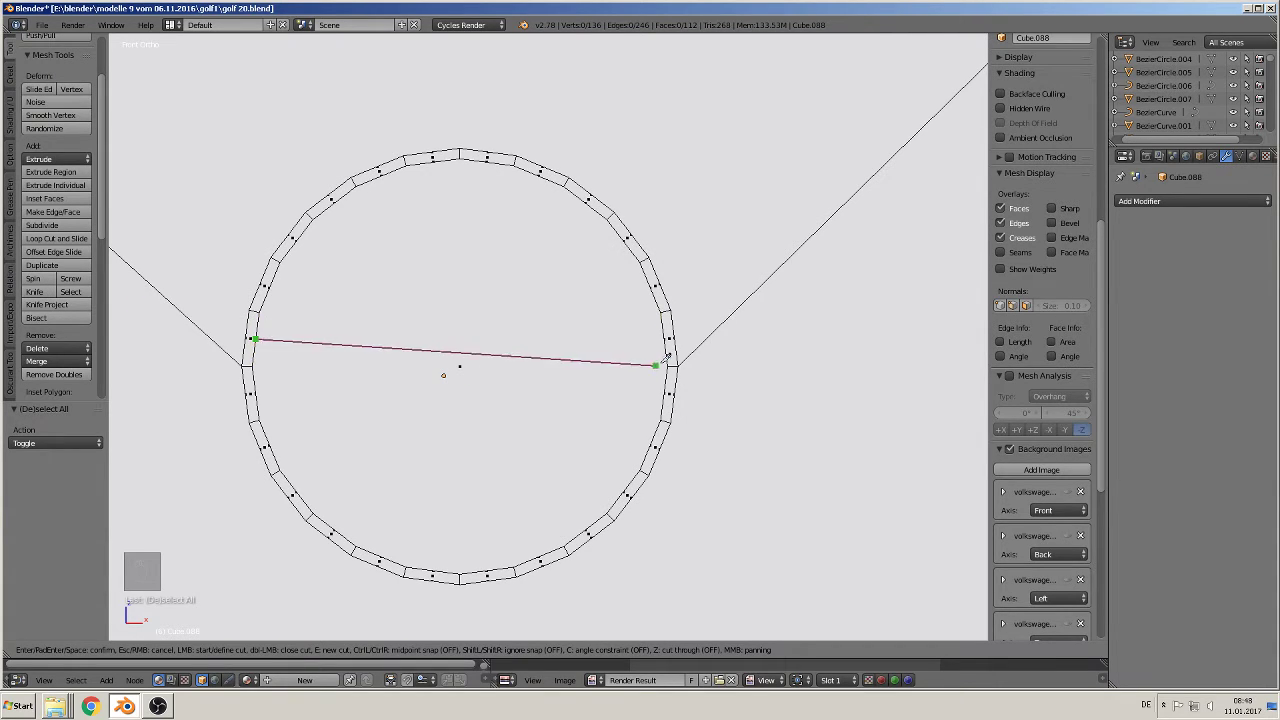
click(665, 341)
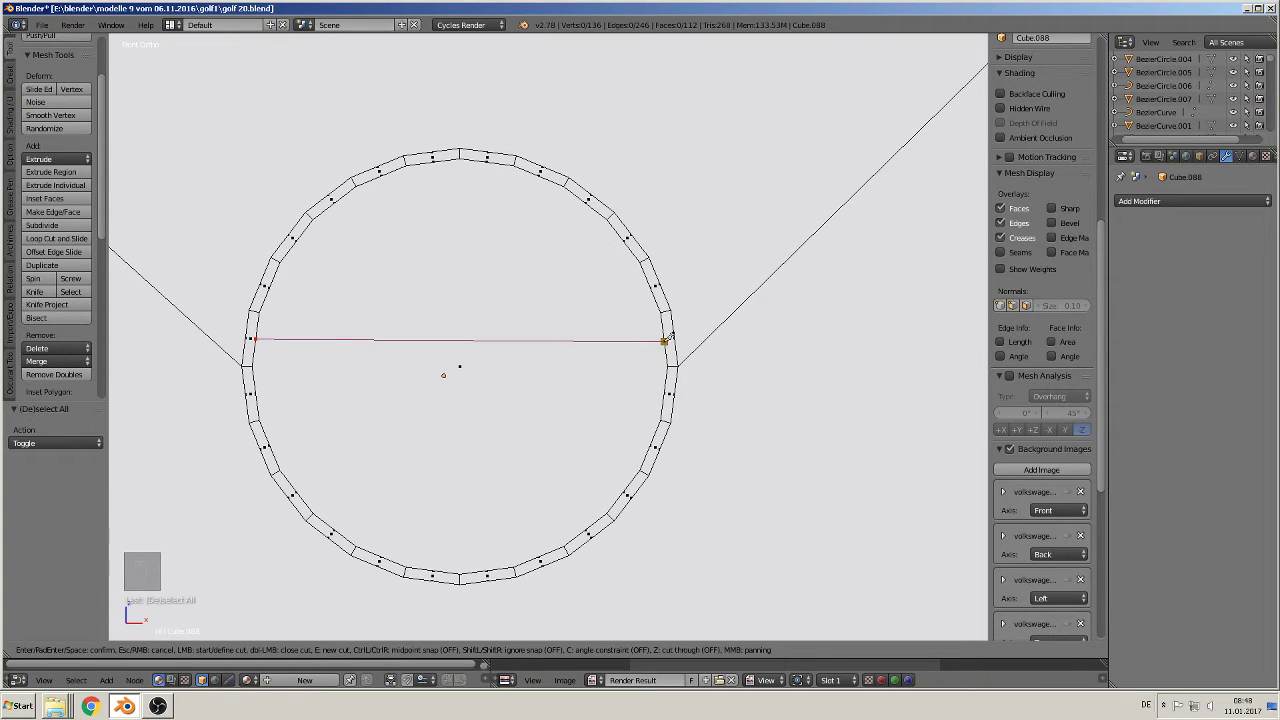
key(Return)
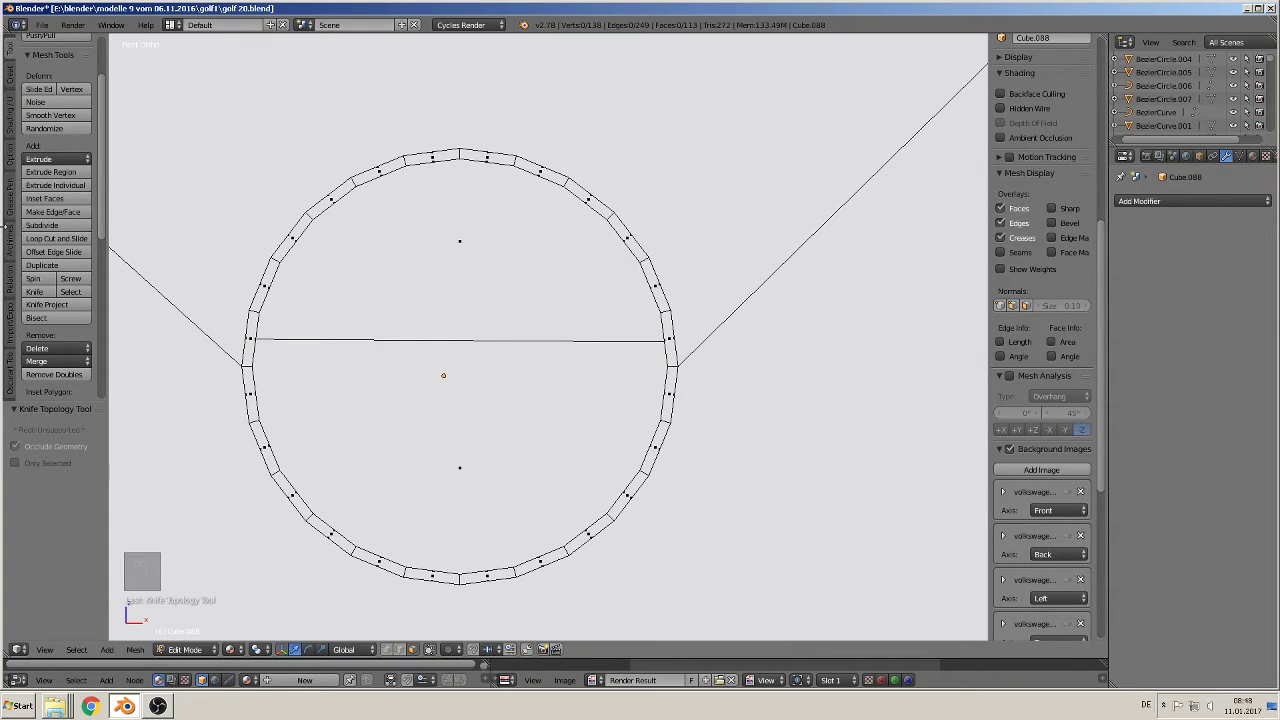
Step: Knife a second horizontal cut across the lock cylinder's face just below its centre, from rim to rim
click(35, 291)
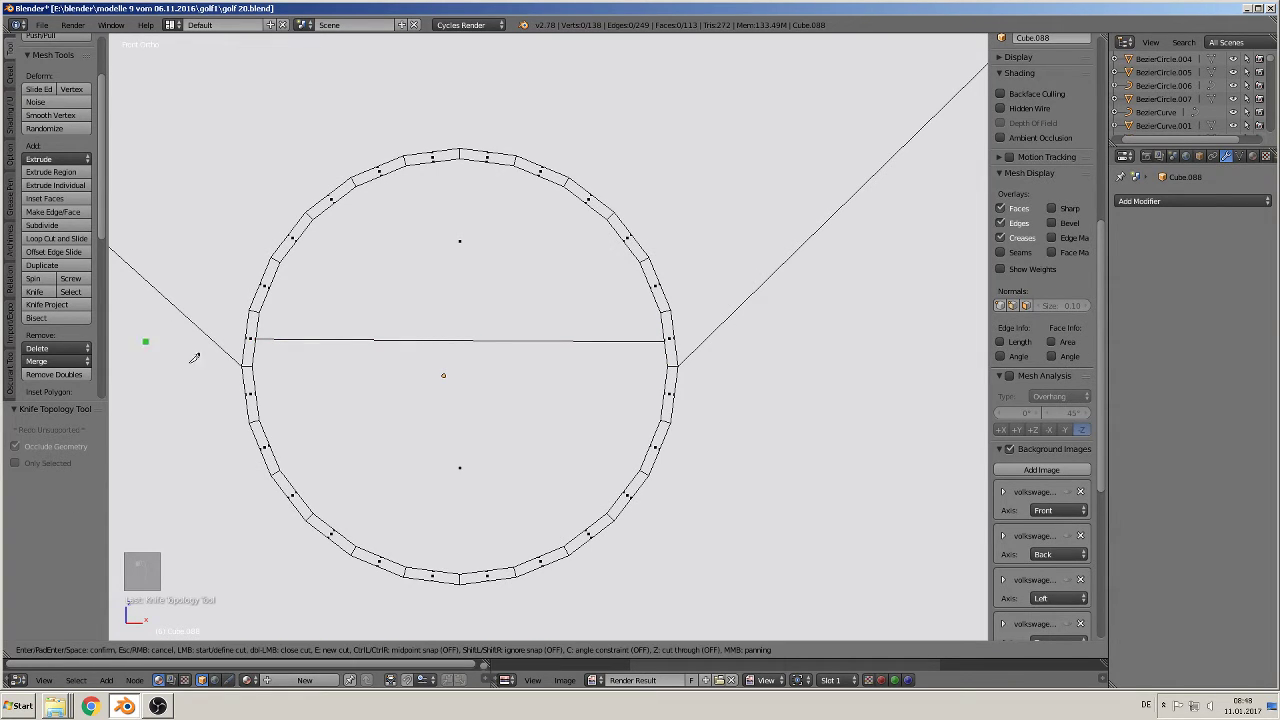
click(256, 390)
click(664, 393)
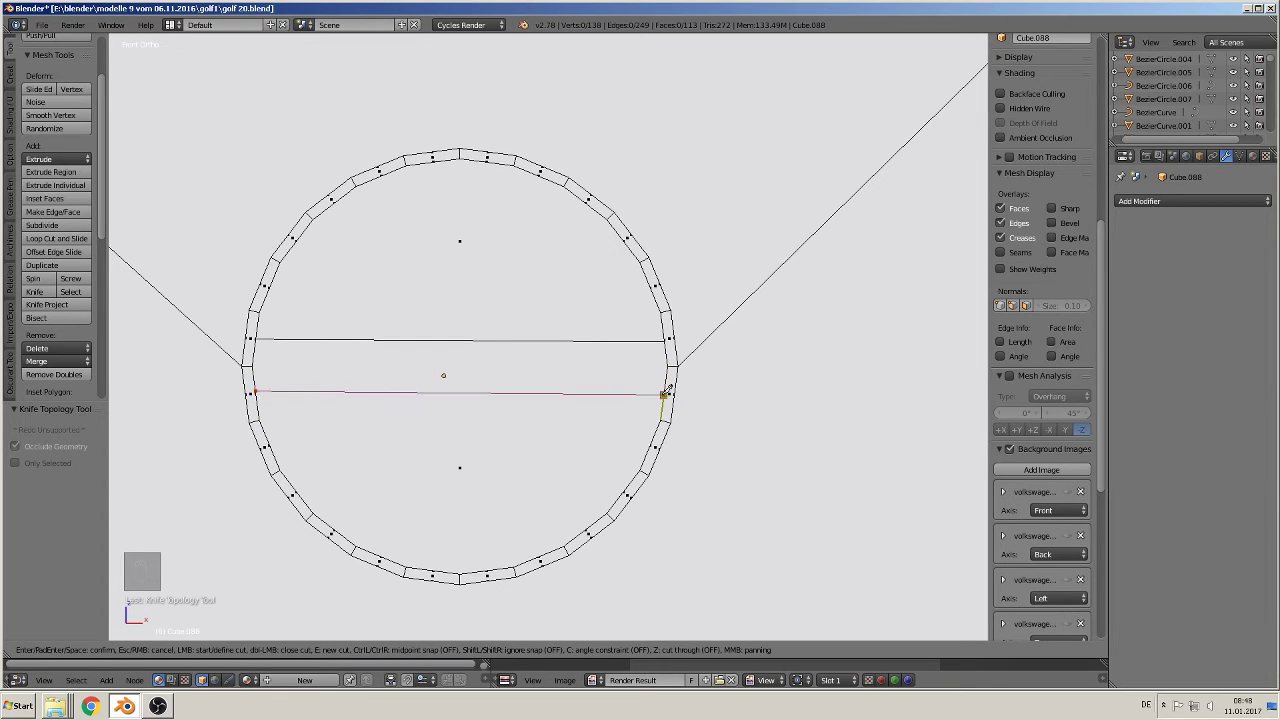
key(Return)
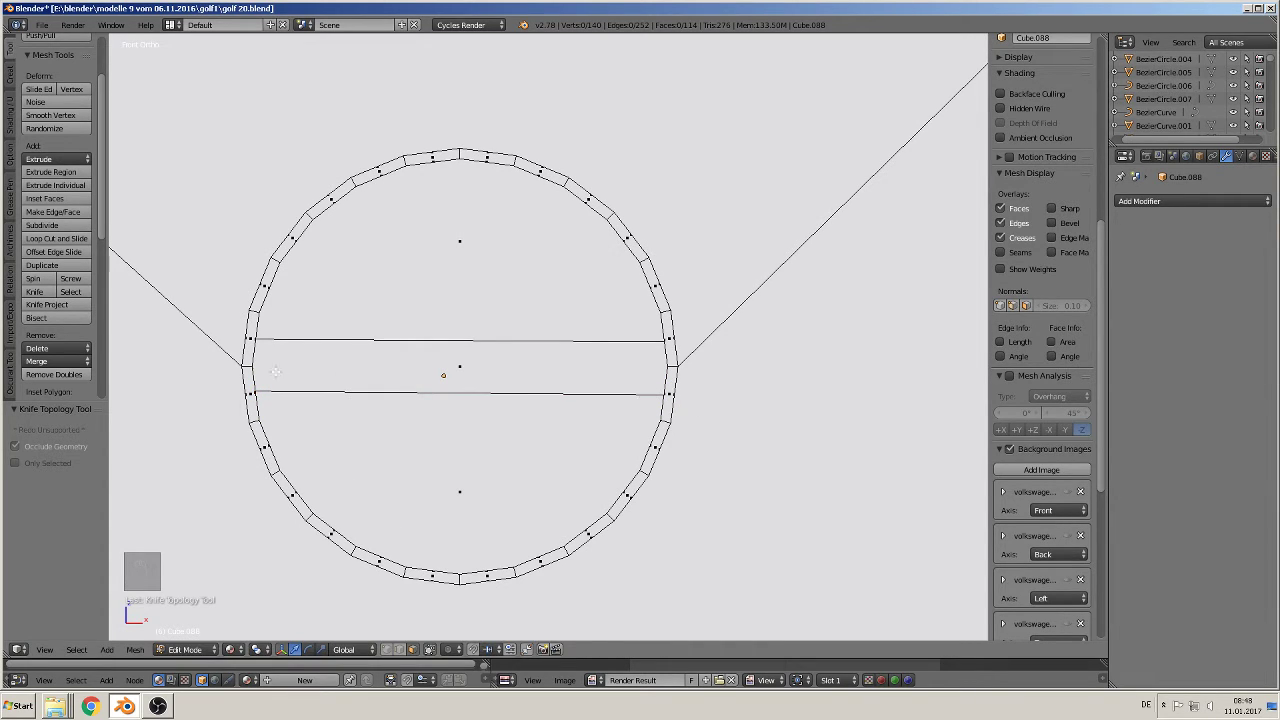
Step: Knife vertical cuts near the left and right ends of the horizontal band to close off the rectangular key slot
click(35, 291)
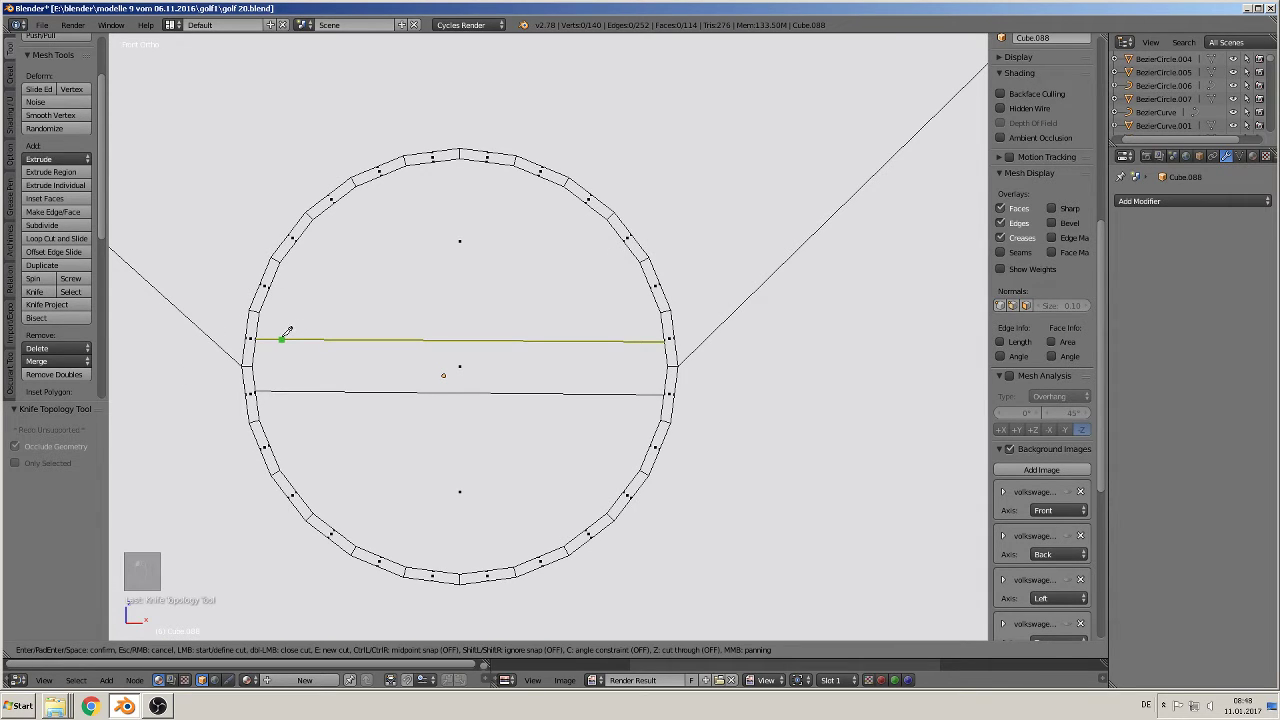
click(285, 334)
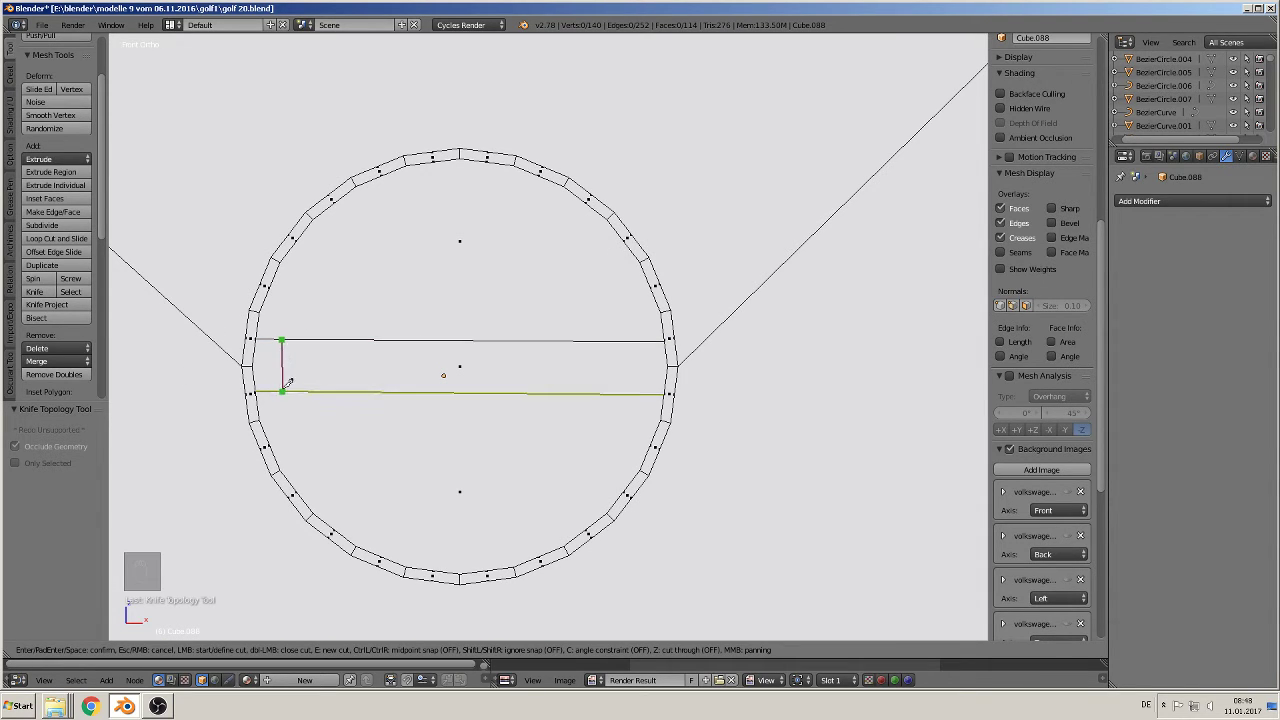
click(284, 385)
key(Return)
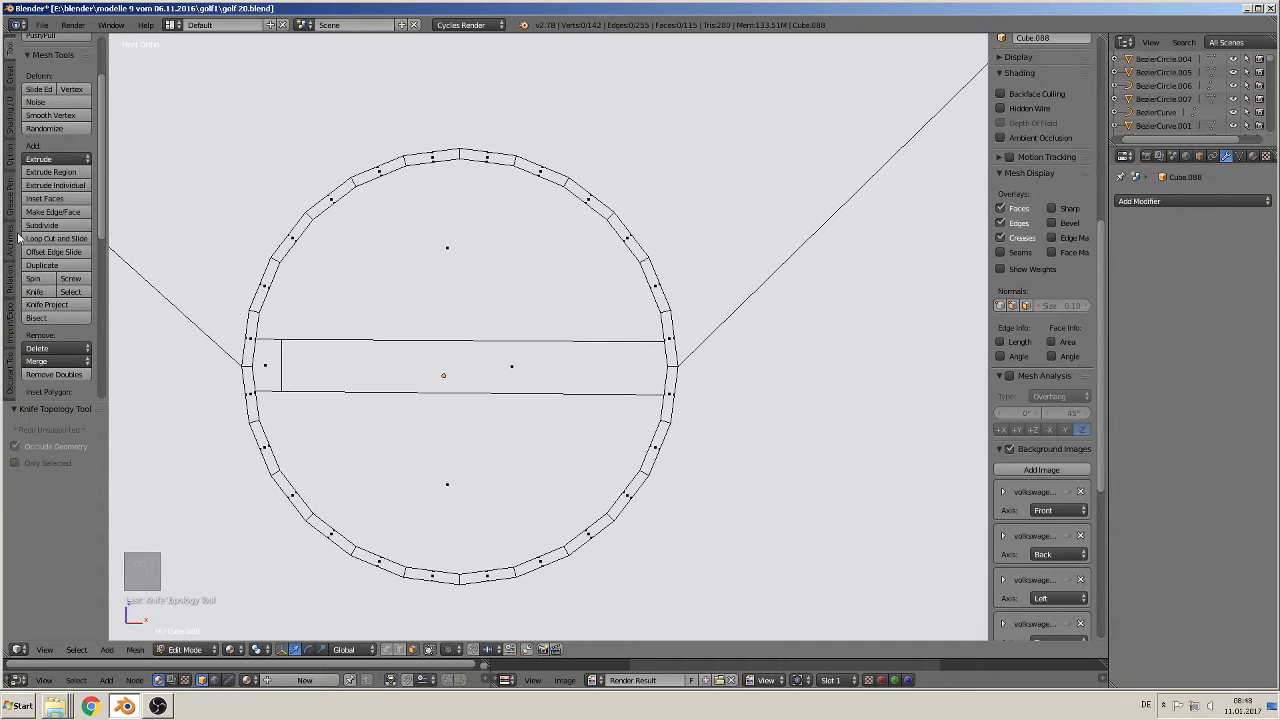
click(35, 291)
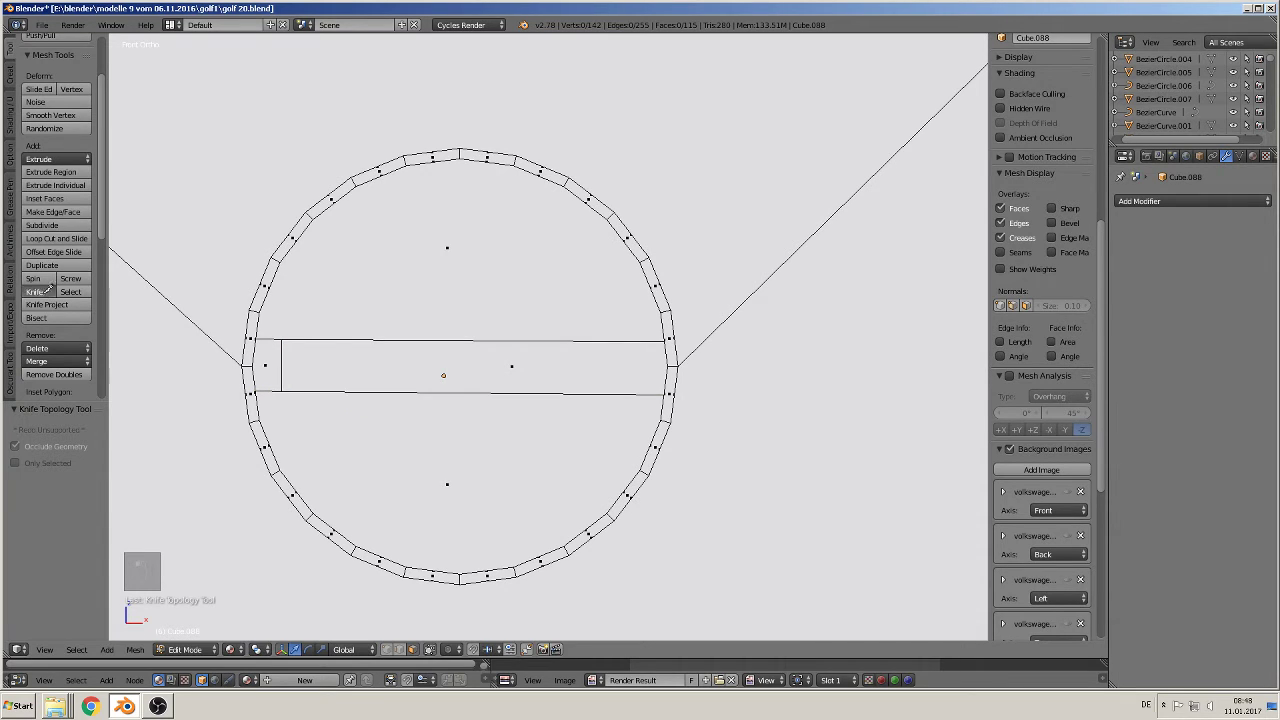
click(625, 341)
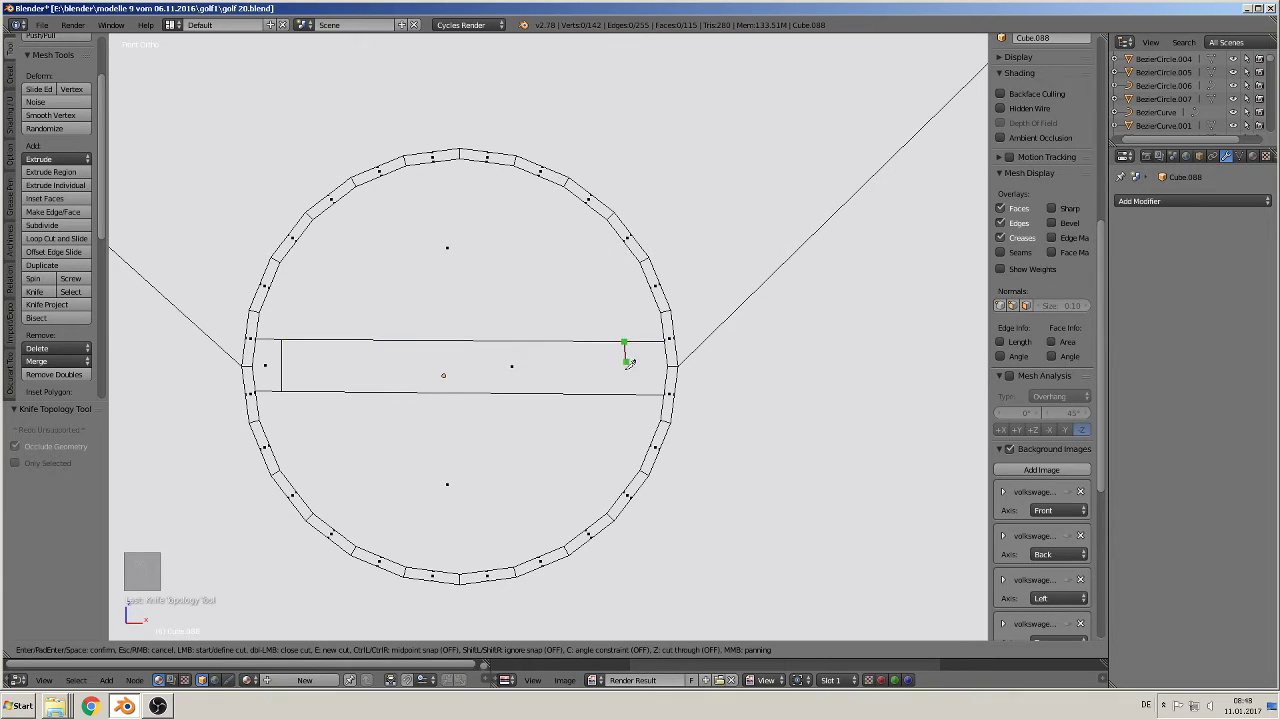
click(625, 392)
key(Return)
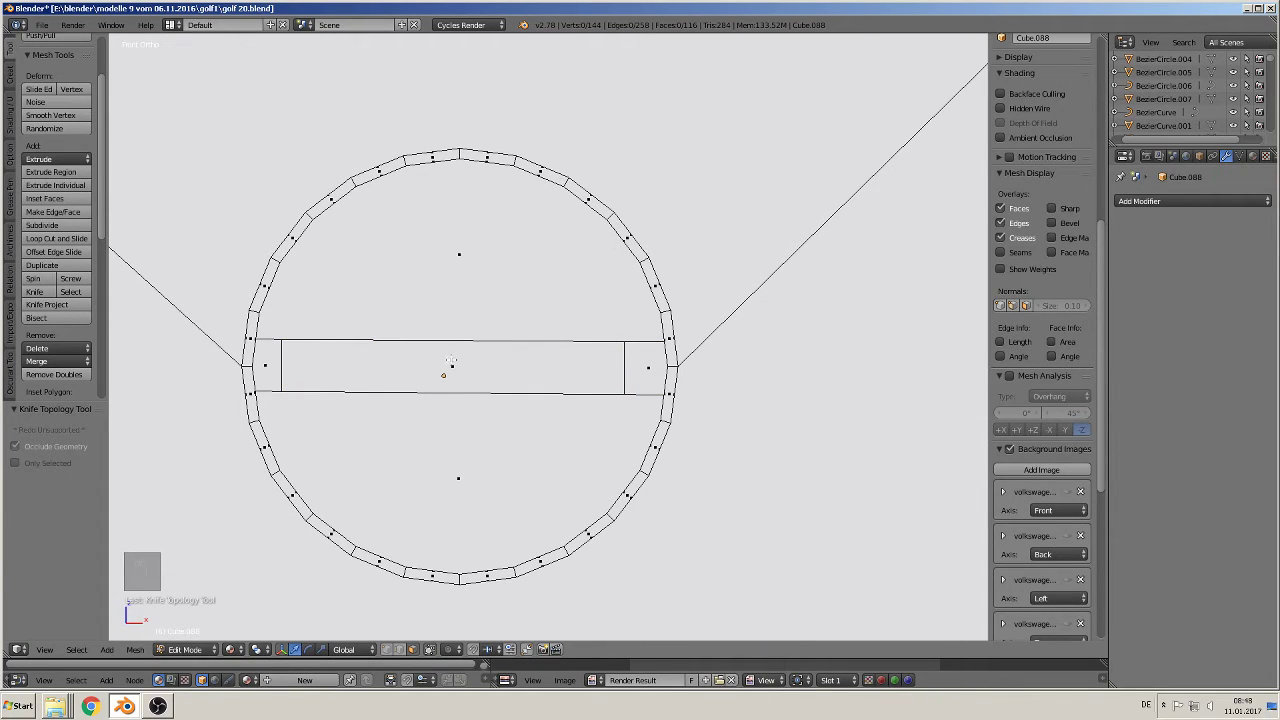
Step: Extrude the key slot's face about 0.094 along Y into the lock cylinder and leave Edit Mode
right_click(452, 362)
middle_drag(460, 368, 385, 452)
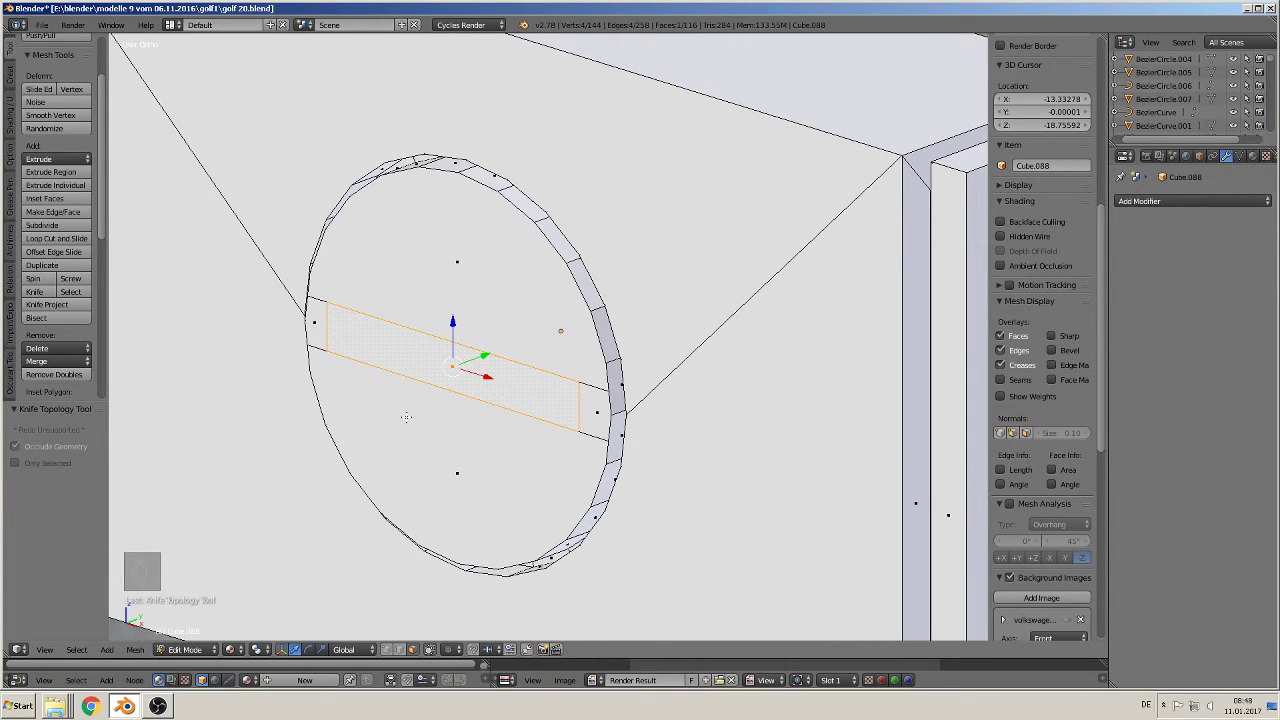
scroll(406, 416, down, 8)
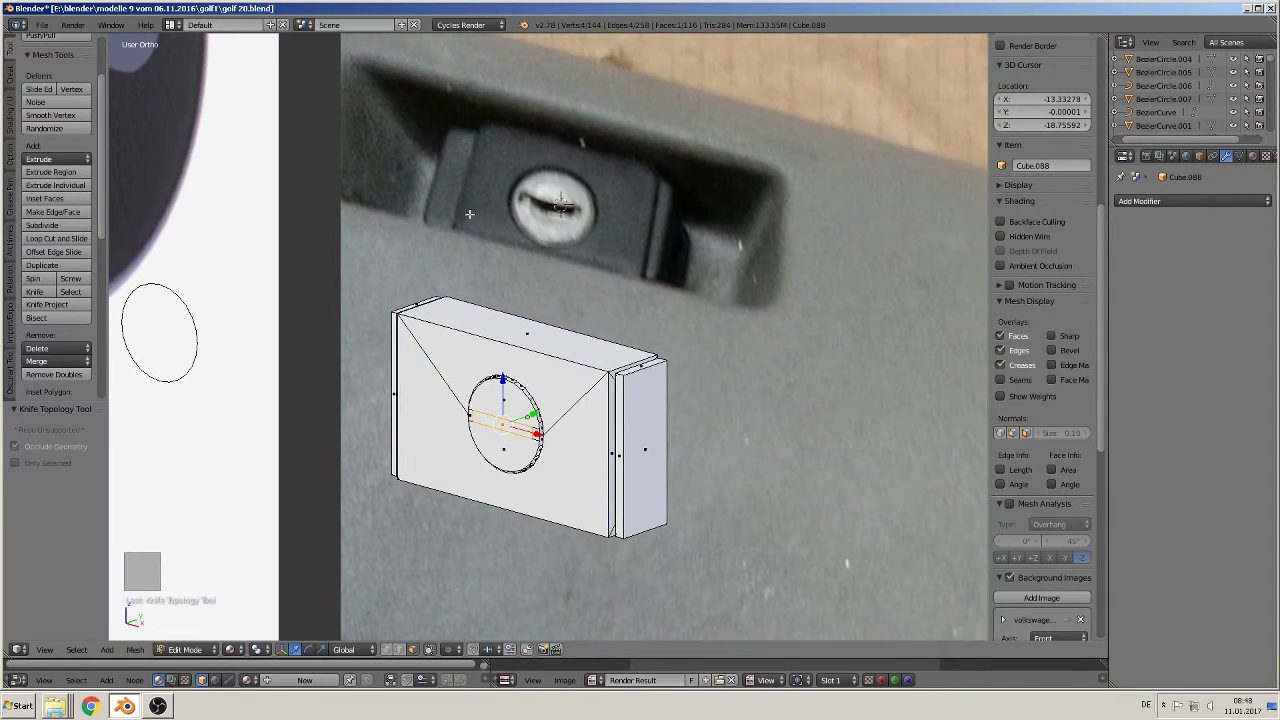
scroll(549, 148, up, 2)
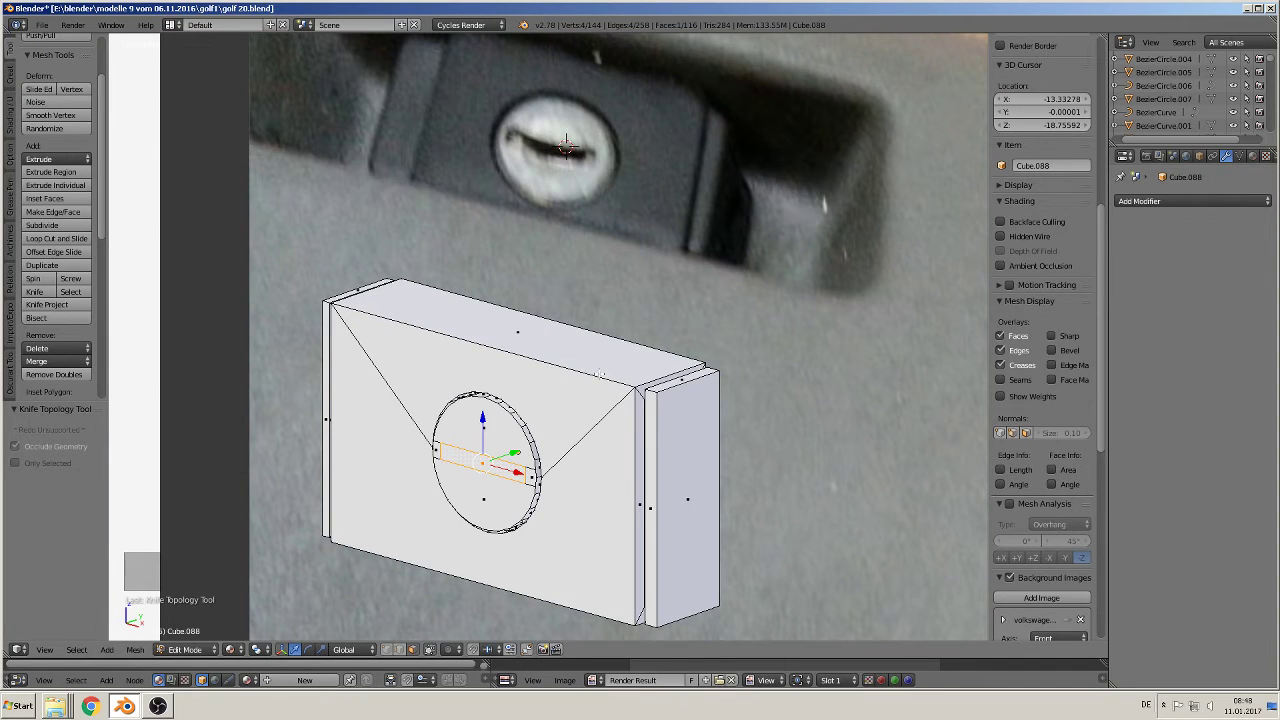
shift+middle_drag(572, 448, 487, 418)
scroll(562, 386, up, 1)
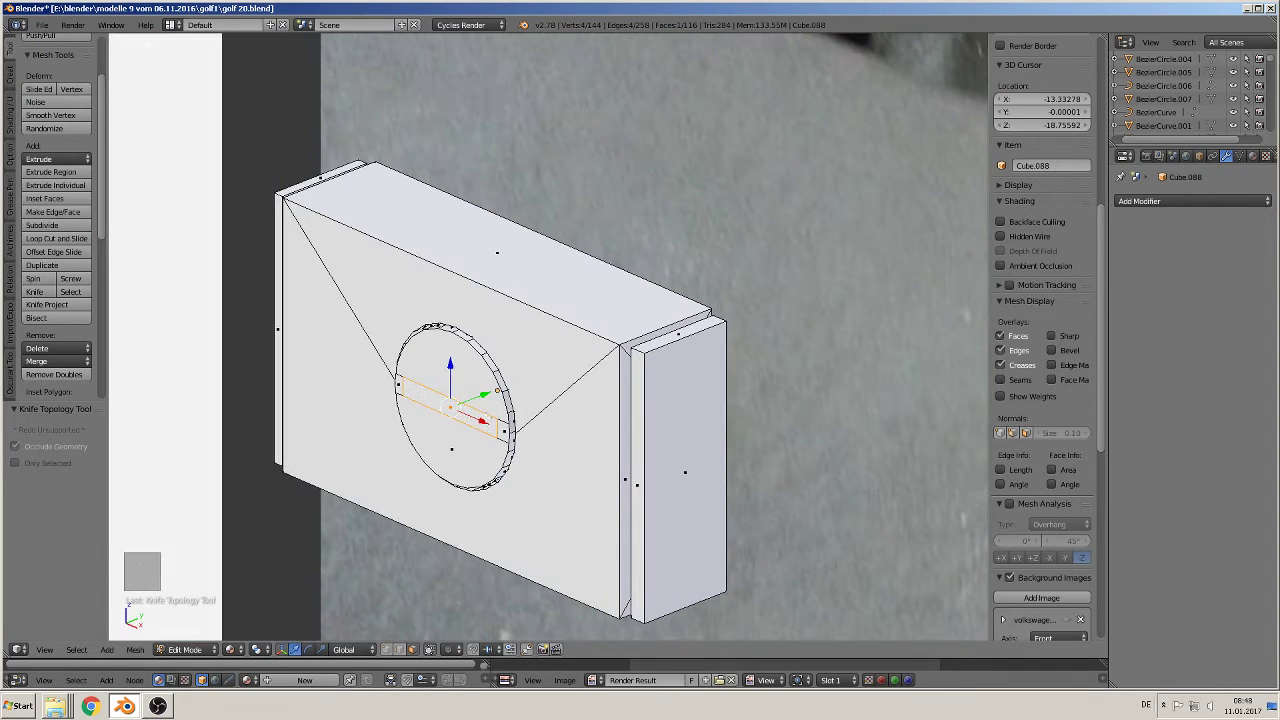
key(e)
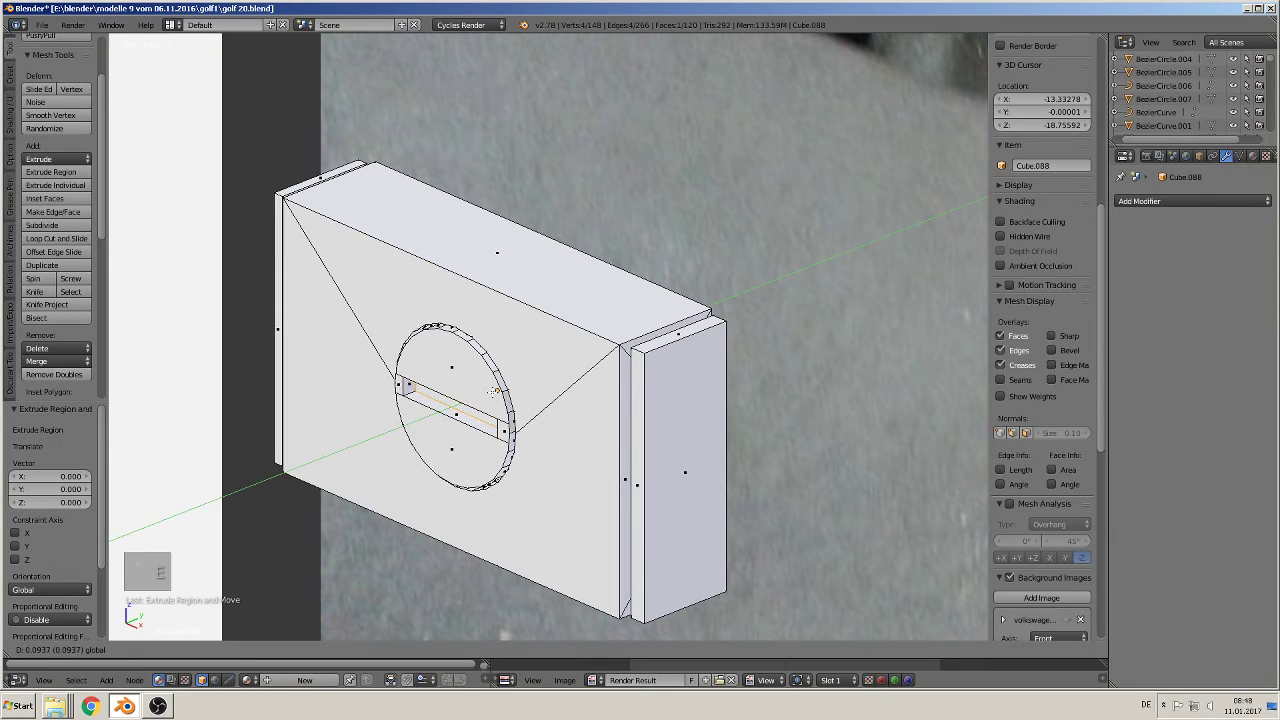
click(490, 393)
middle_drag(522, 421, 595, 404)
key(Tab)
Step: Select all vertices of the lock block's right end in front view and move them inward along X
scroll(549, 423, down, 3)
key(KP_1)
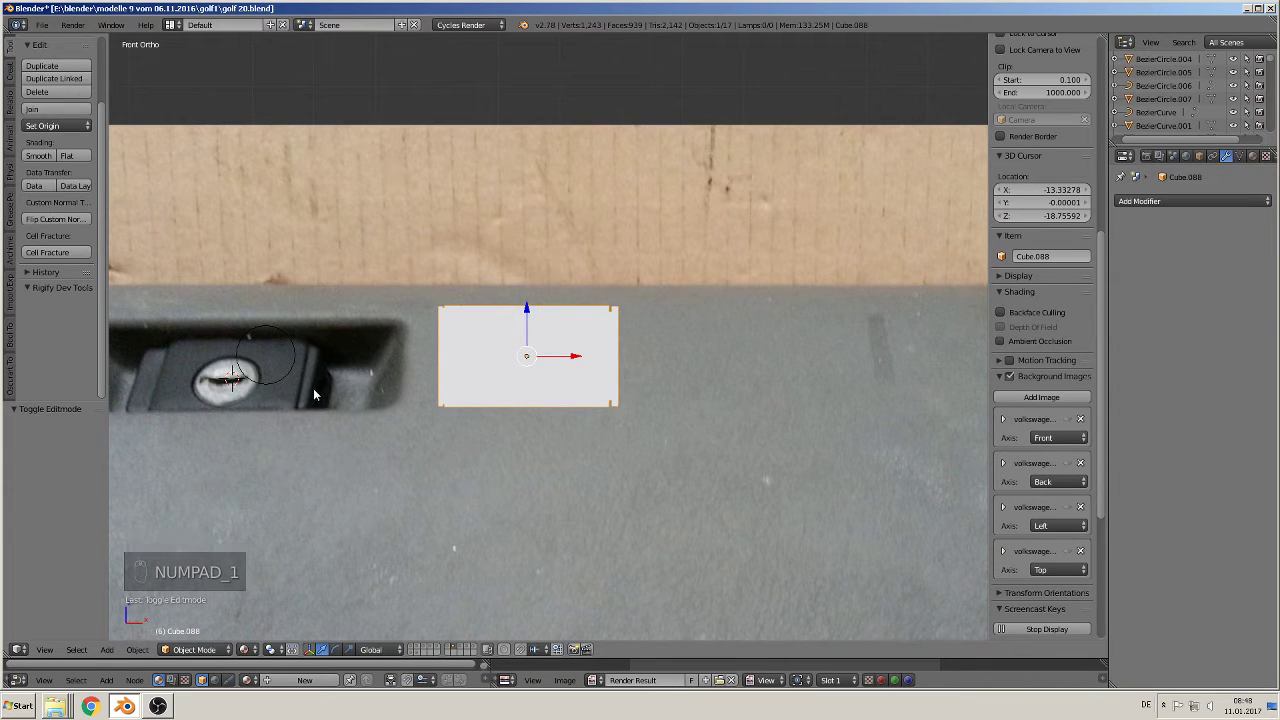
shift+middle_drag(605, 405, 601, 478)
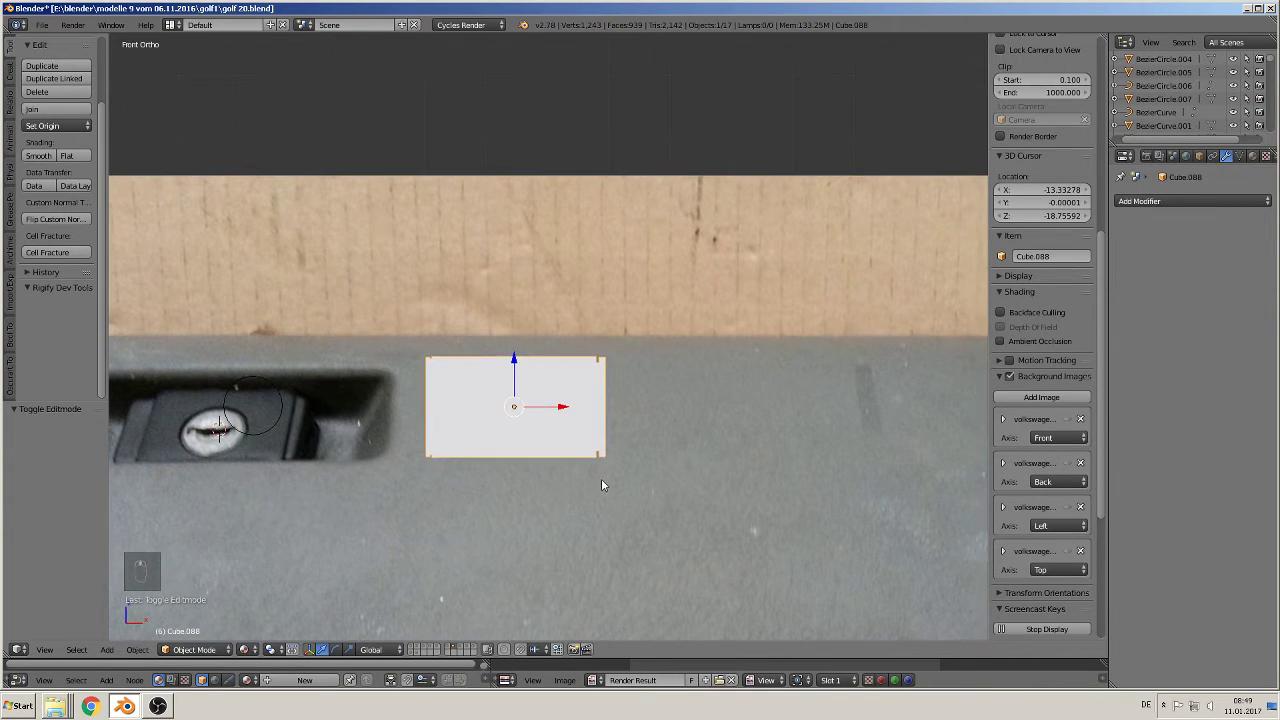
scroll(615, 478, up, 2)
key(Tab)
key(a)
key(a)
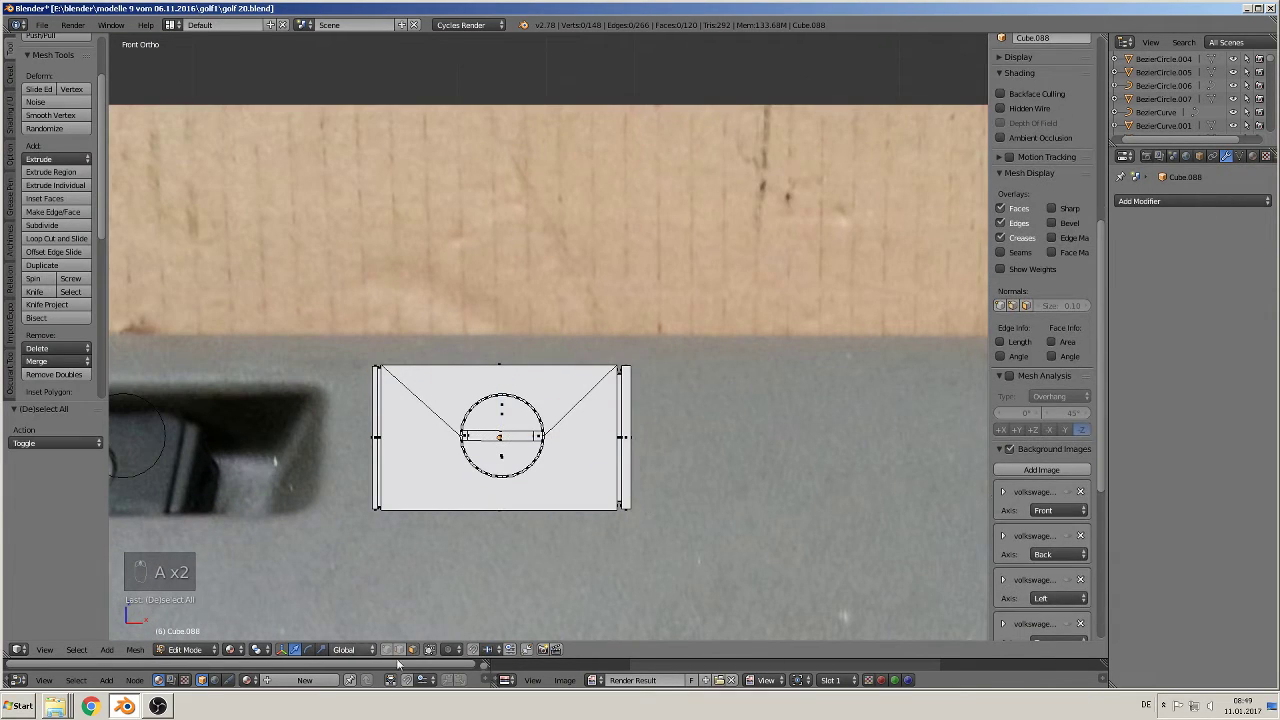
key(a)
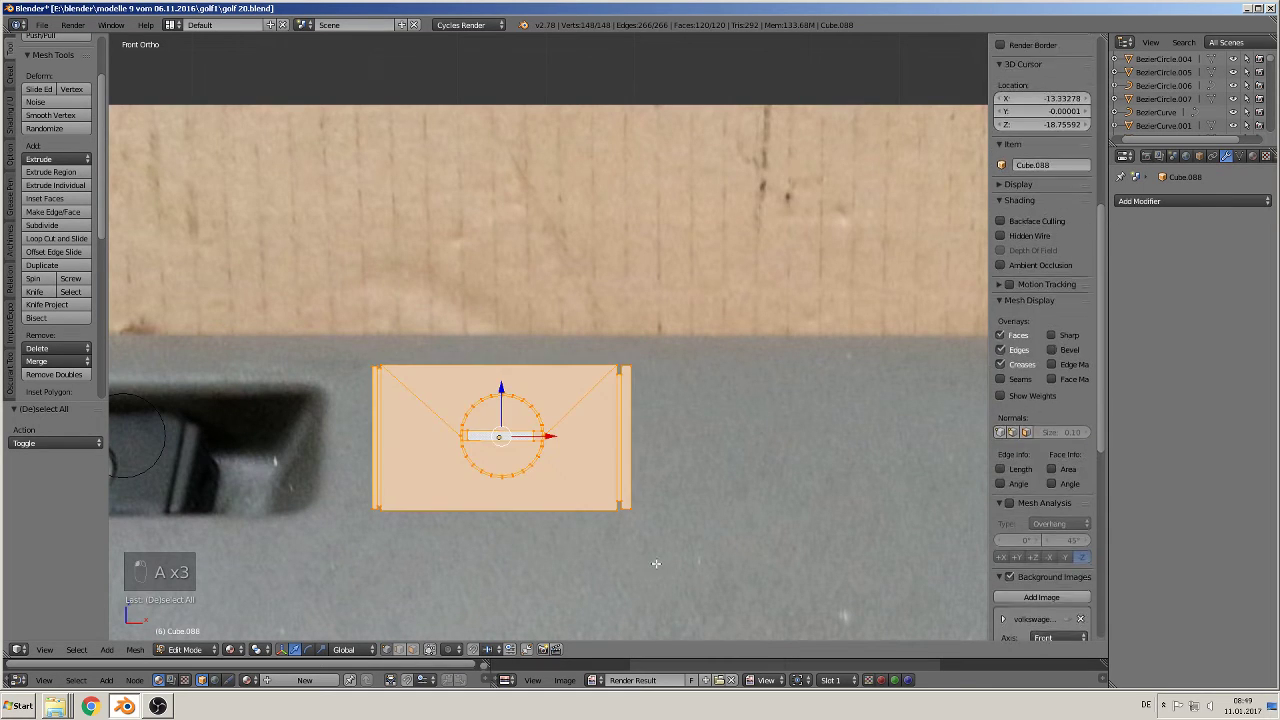
key(a)
key(b)
drag(603, 363, 674, 549)
drag(657, 436, 641, 436)
Step: Move the lock block's left-end vertices inward along X to narrow that side, and leave Edit Mode
key(a)
key(b)
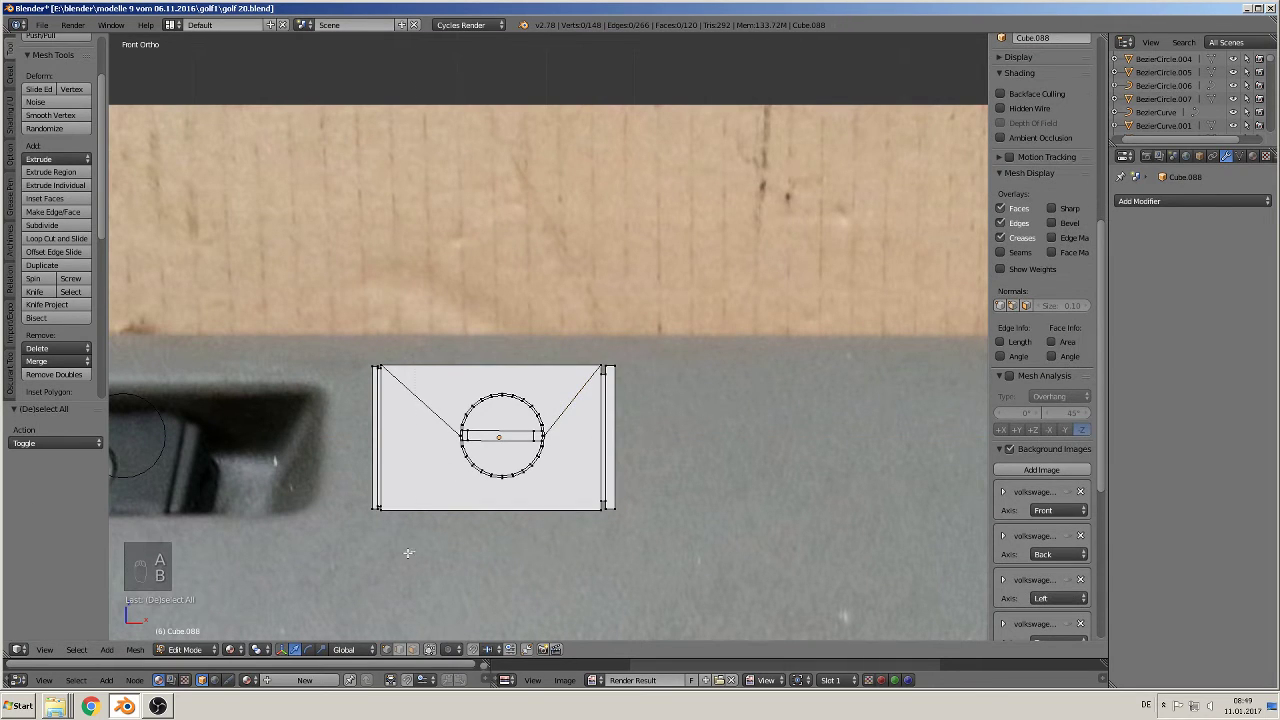
drag(415, 554, 338, 335)
drag(426, 444, 443, 438)
key(Tab)
scroll(593, 413, down, 8)
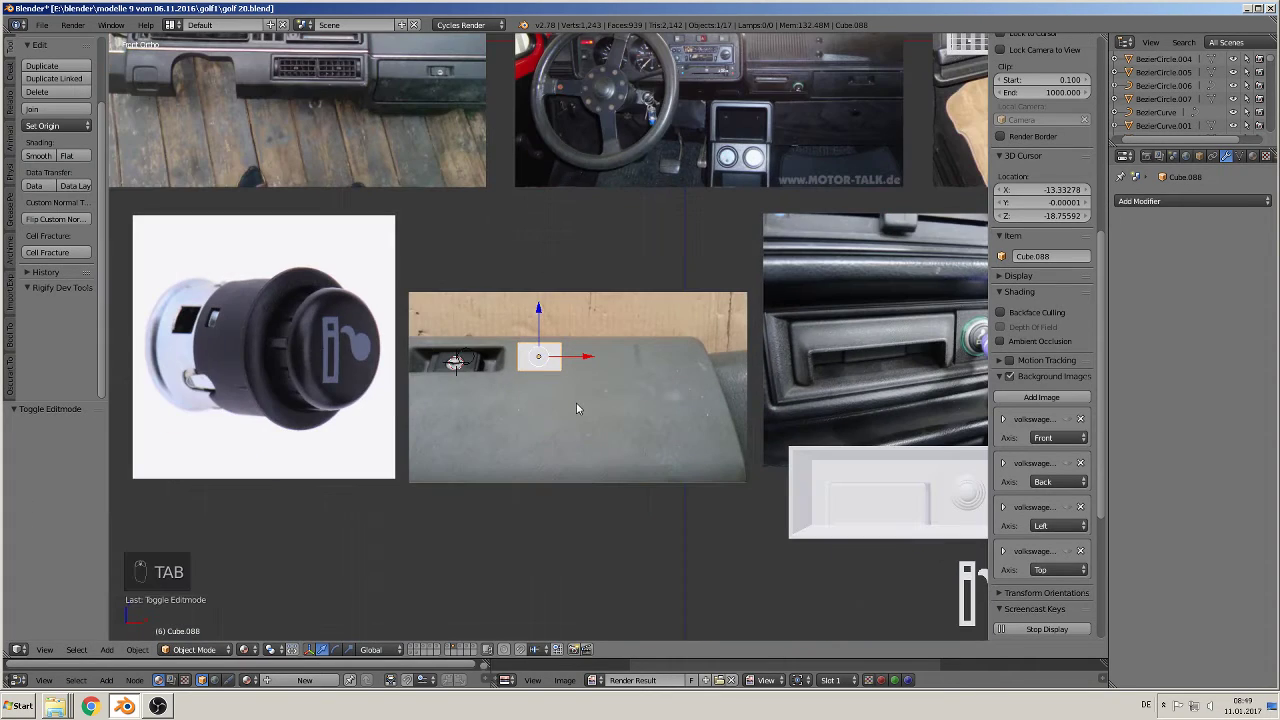
Step: Move the leftover circle over the glove box photo -9.422 along Z and send it to layer 2
right_click(467, 360)
key(g)
key(z)
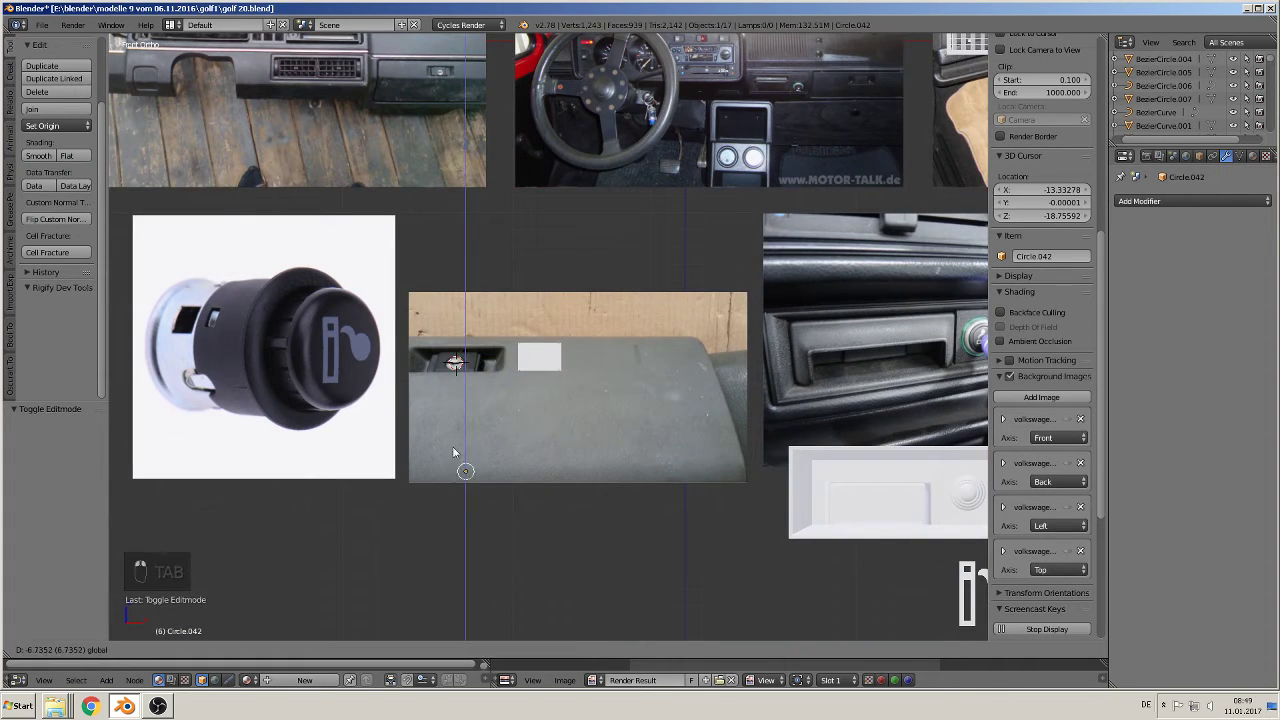
click(519, 543)
key(m)
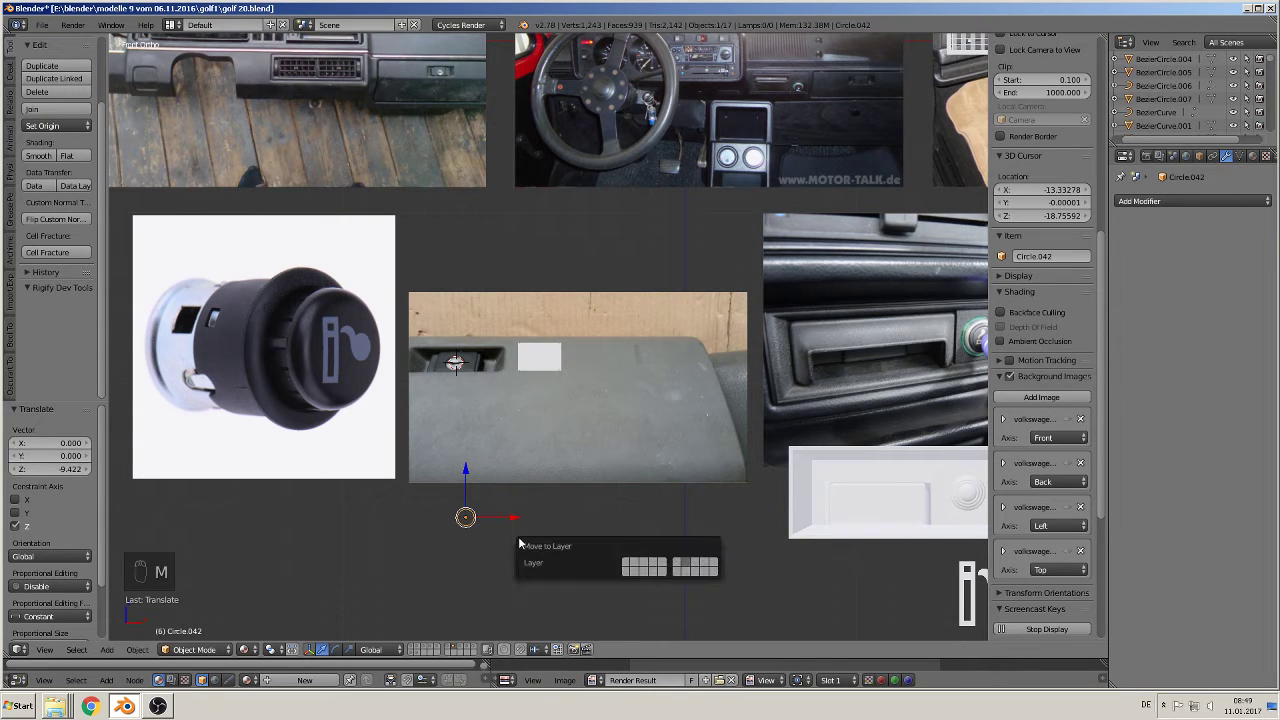
click(637, 562)
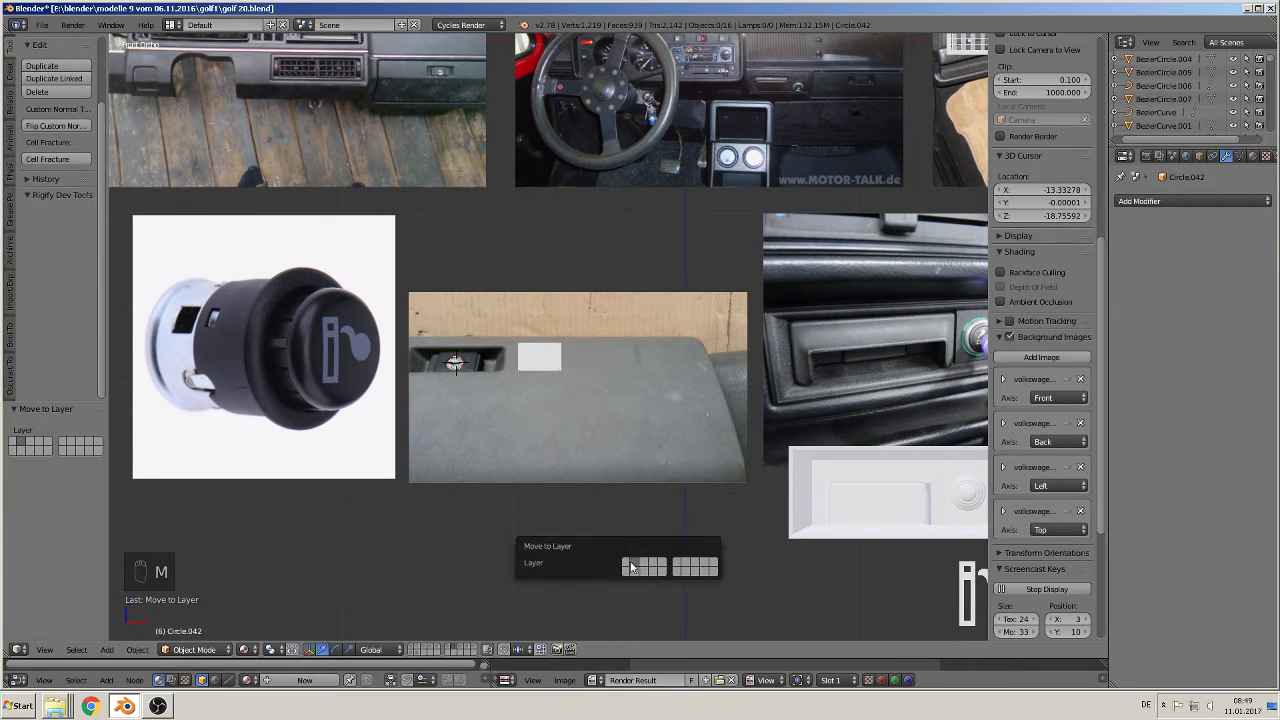
Step: Move the finished lock block -13.587 along Z to clear space below the glove box photo, and save the file
right_click(543, 352)
right_click(547, 358)
key(g)
key(z)
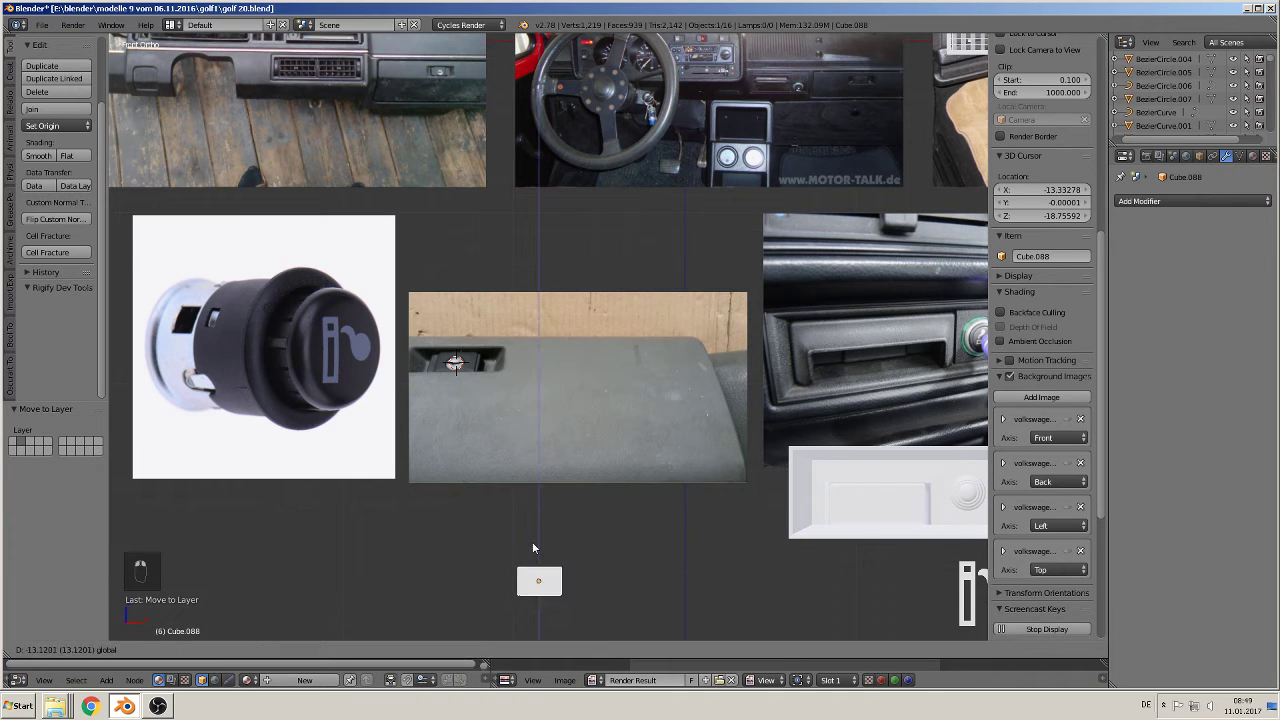
click(624, 588)
shift+middle_drag(709, 577, 621, 441)
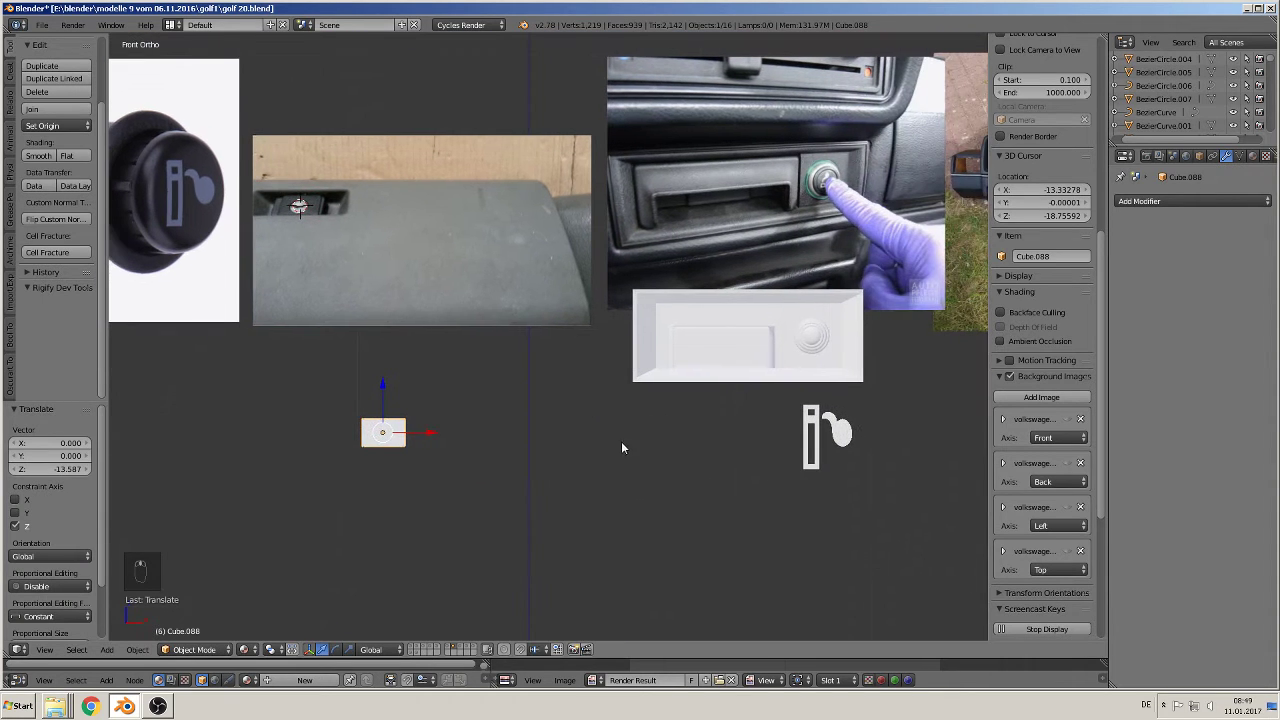
scroll(526, 434, down, 3)
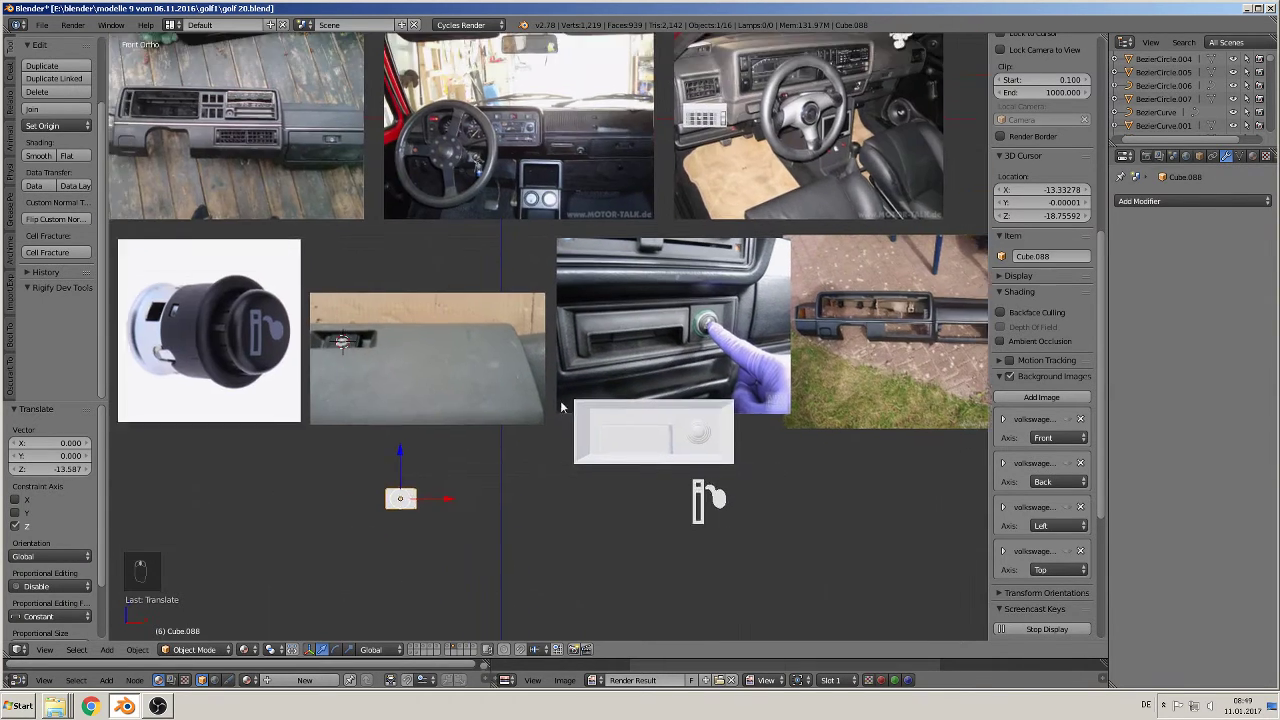
shift+middle_drag(561, 407, 597, 472)
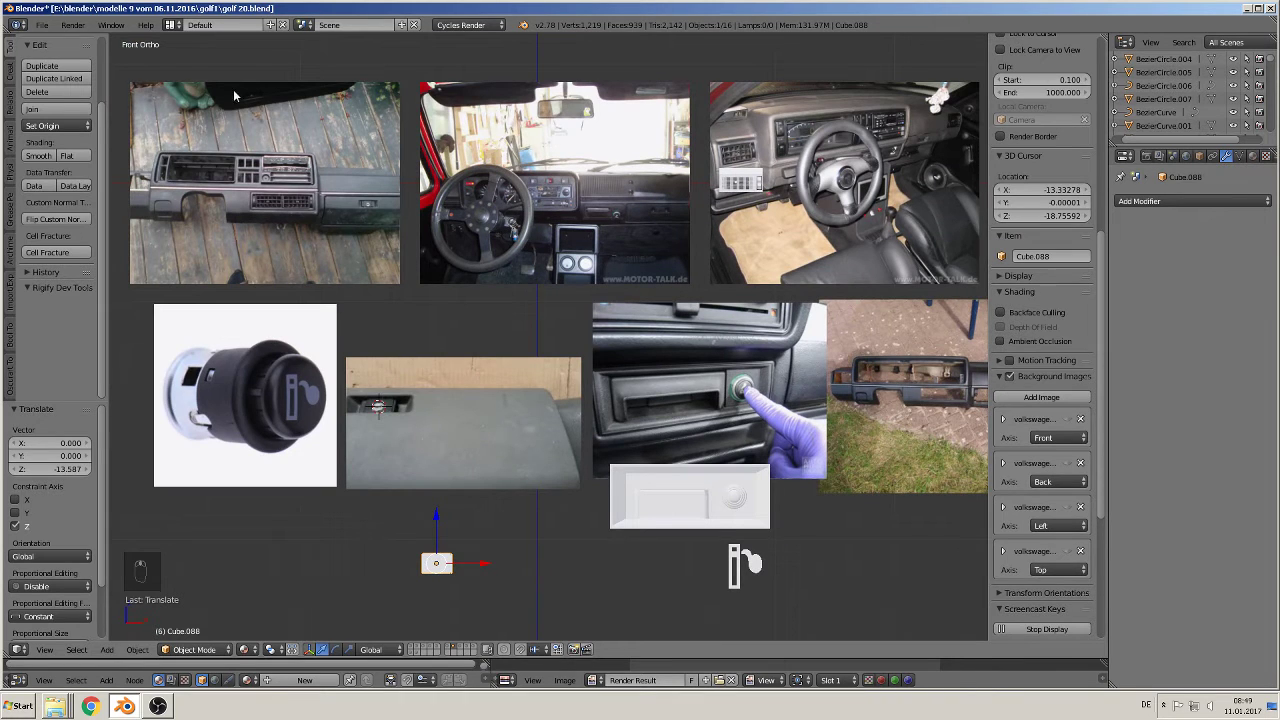
click(42, 24)
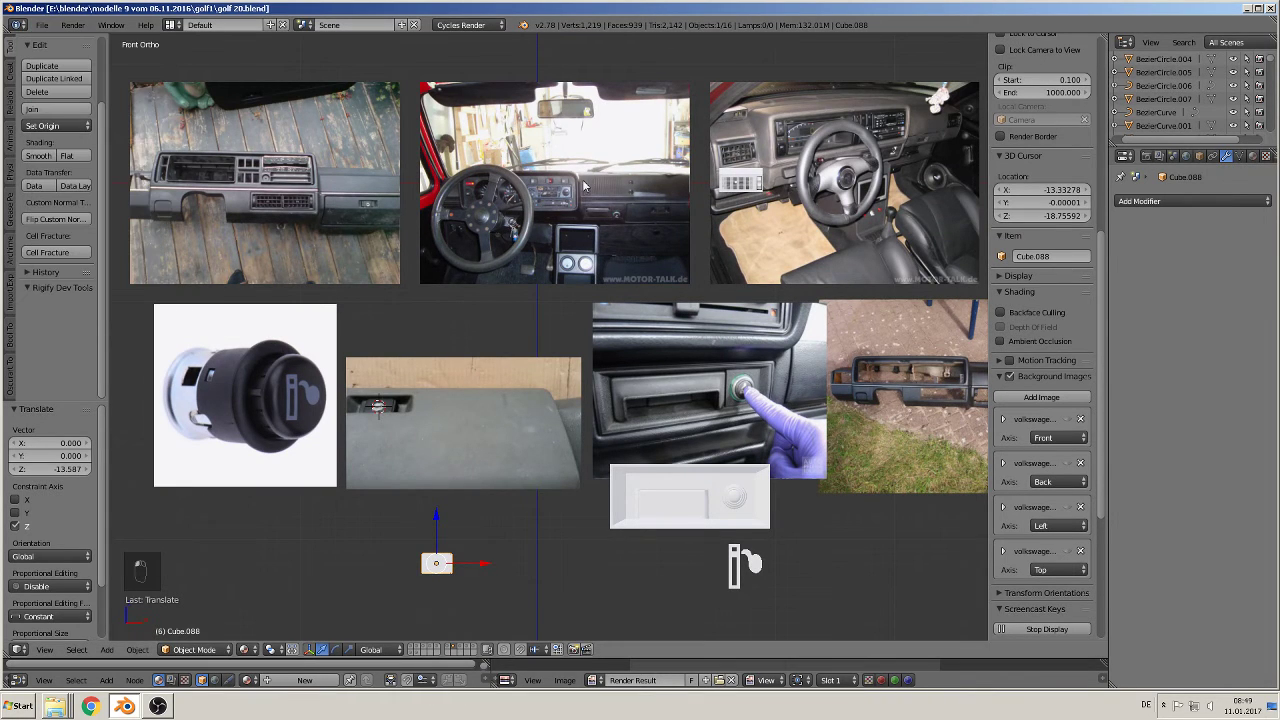
Step: Add a cube over the radio just below the hazard switch in the middle dashboard photo
scroll(585, 186, up, 7)
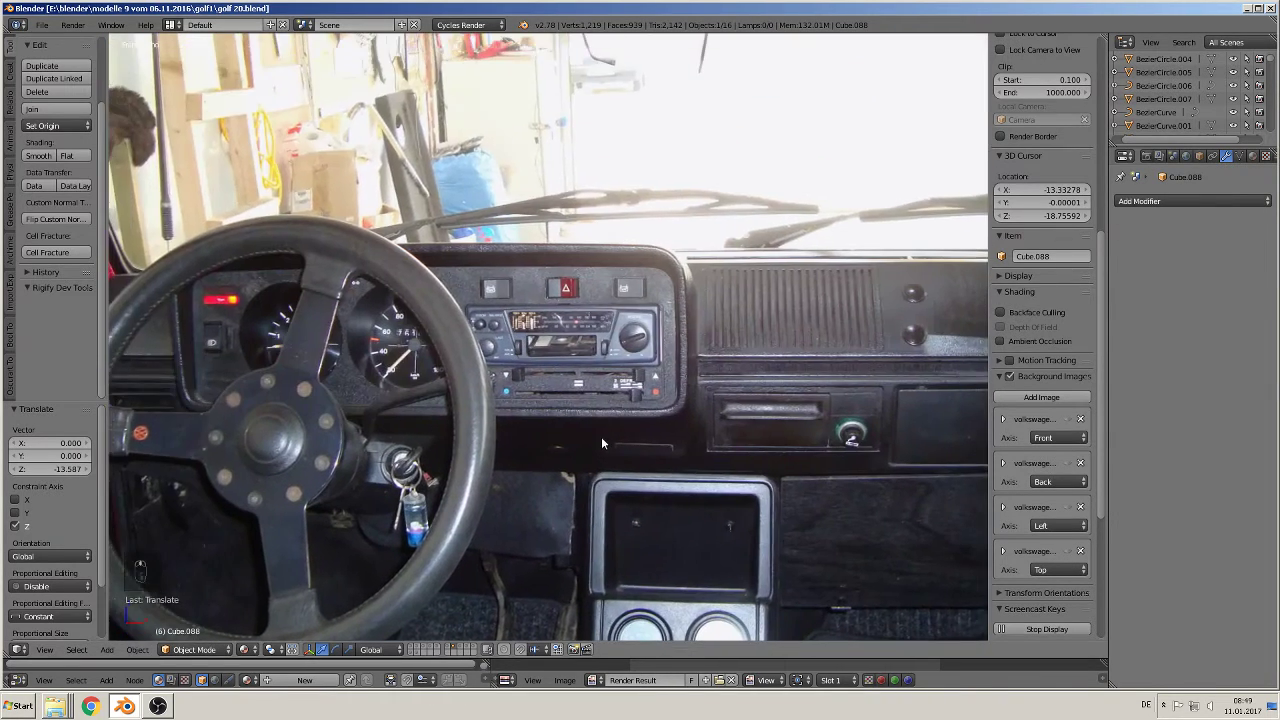
scroll(595, 425, up, 3)
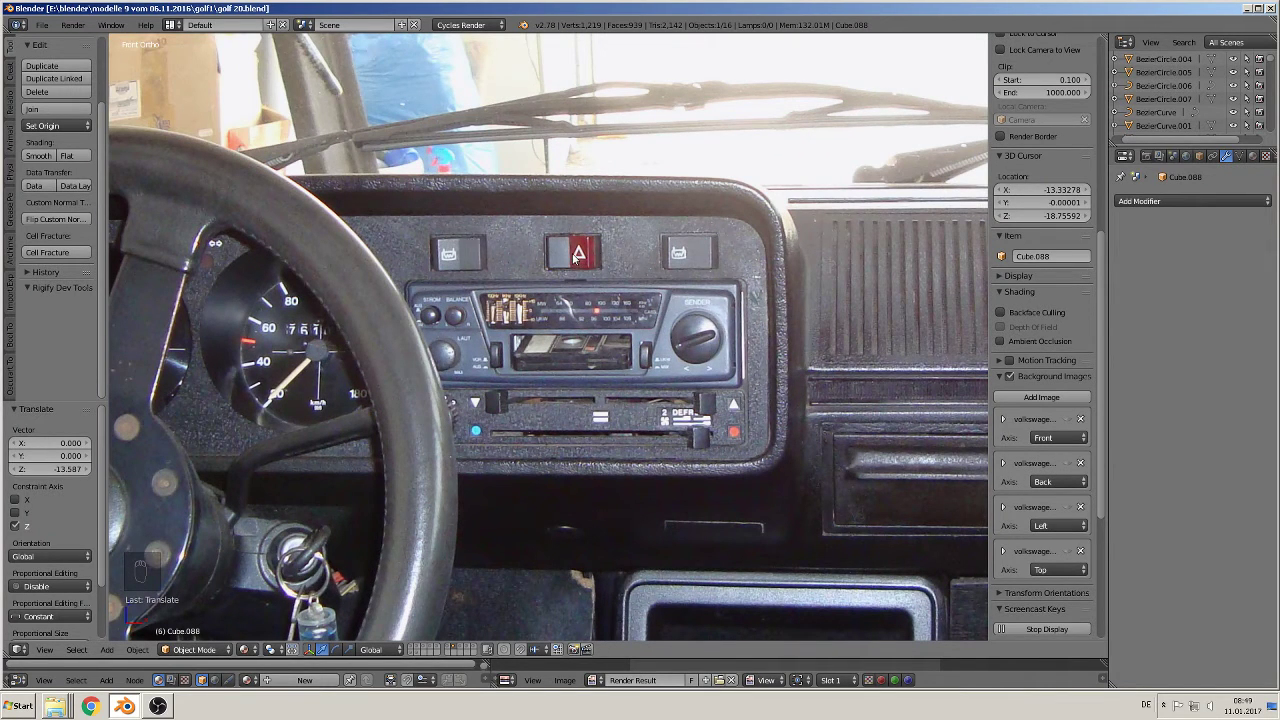
click(574, 304)
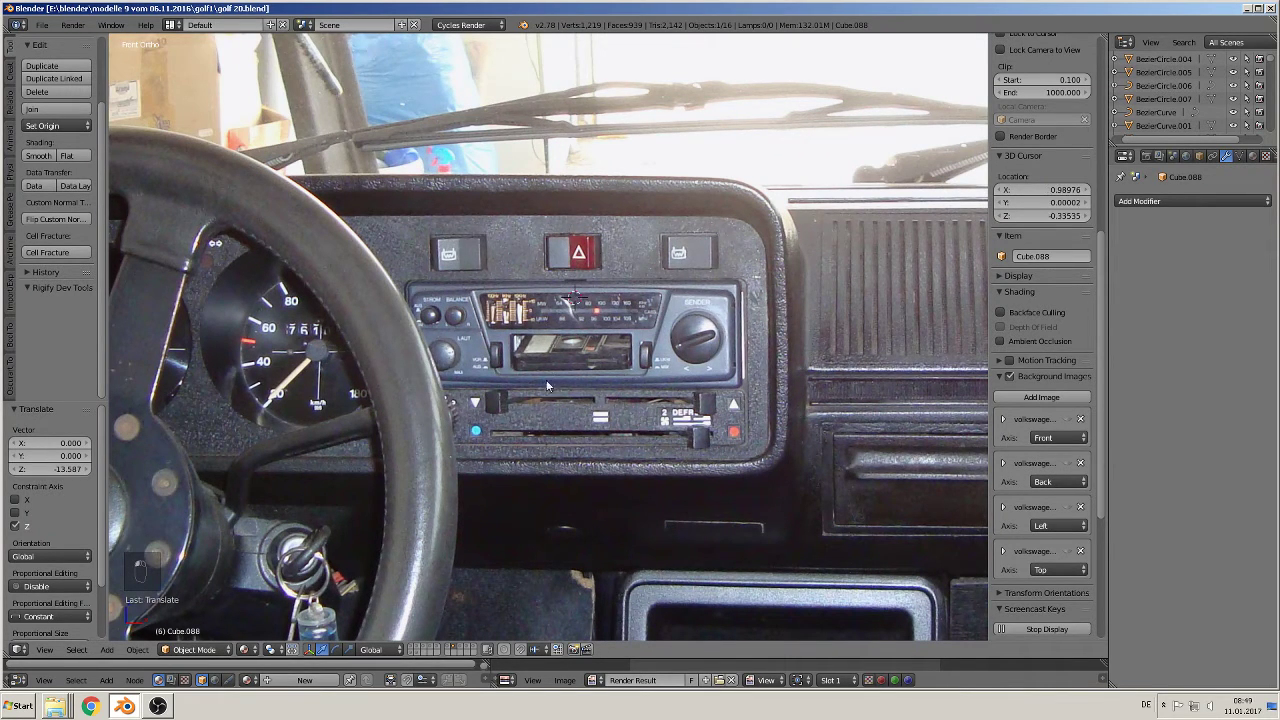
click(110, 650)
mouse_move(125, 634)
click(245, 316)
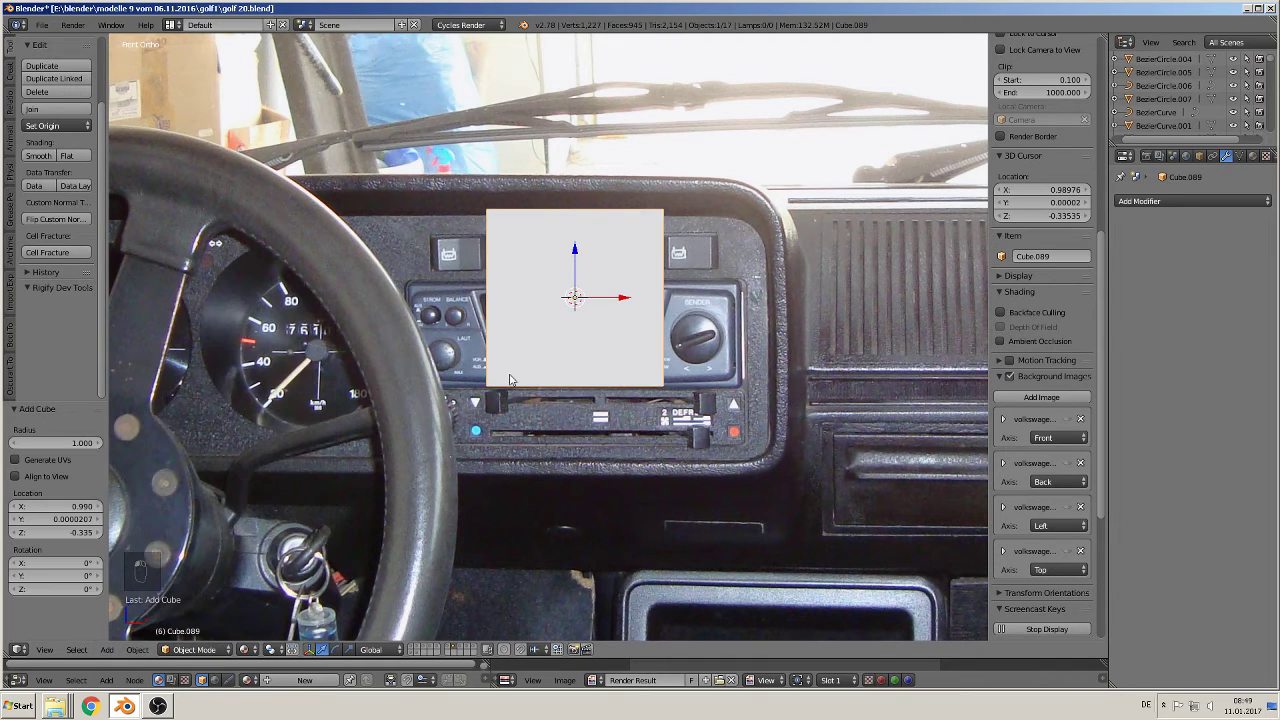
Step: Scale the new cube to 0.324, flatten it to about 0.75 along Z, and move it -0.694 along Z
key(s)
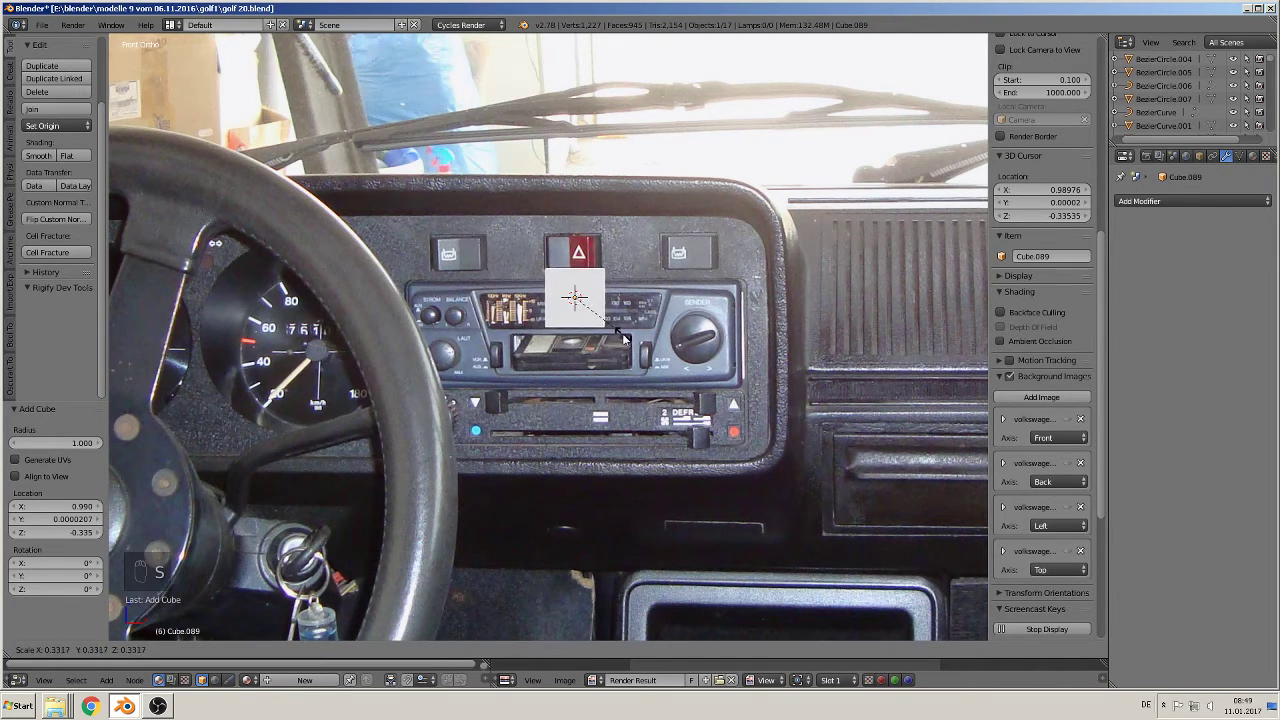
click(622, 338)
key(s)
key(z)
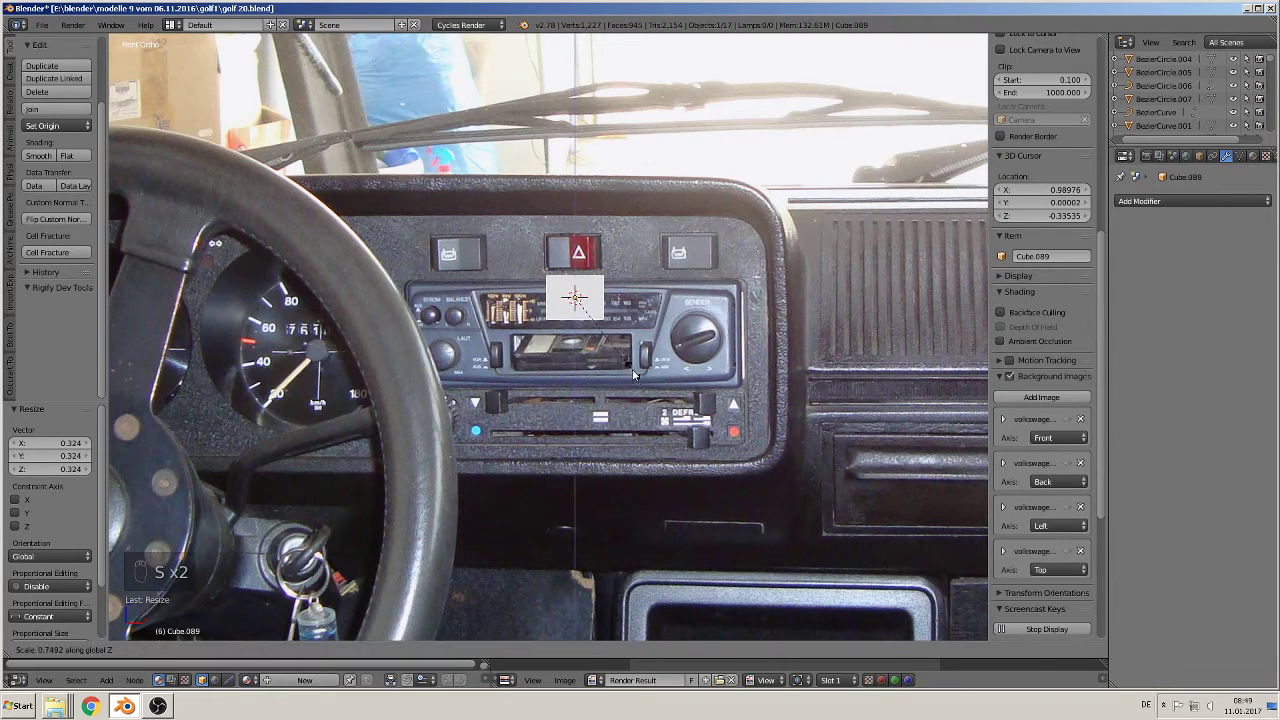
click(630, 366)
drag(580, 255, 580, 312)
scroll(580, 312, up, 3)
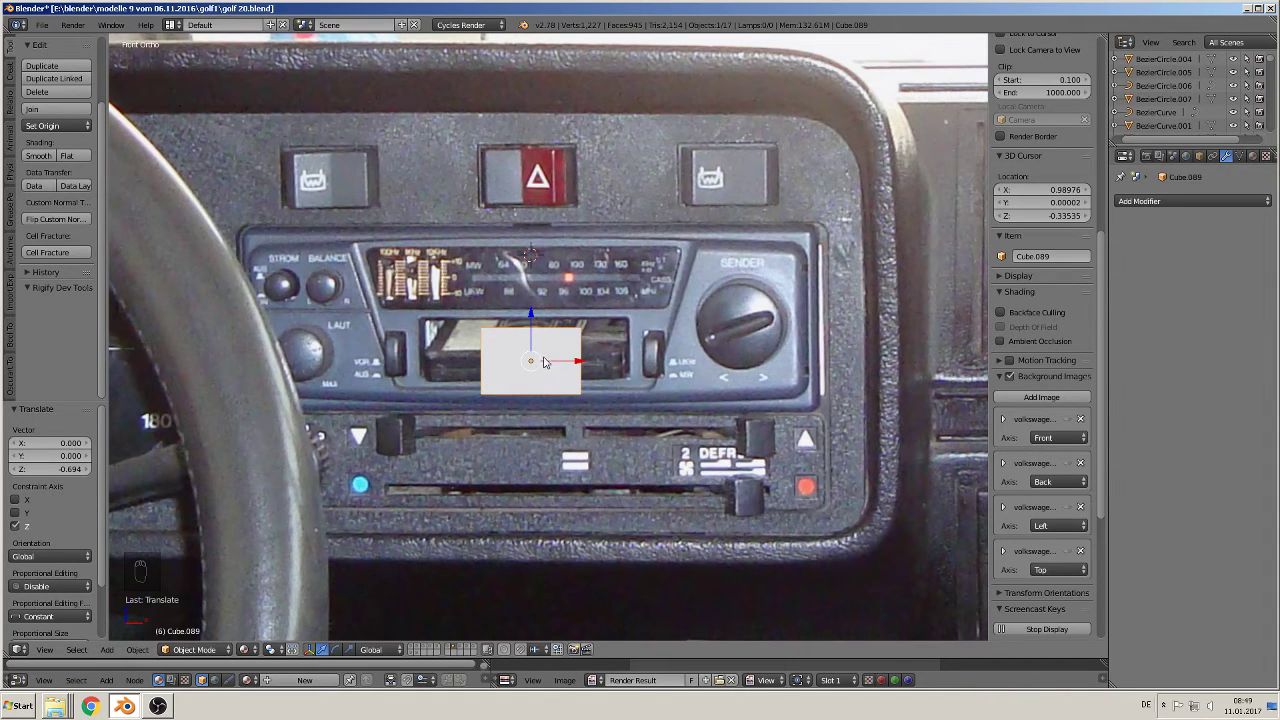
Step: Cut one vertical edge loop through the middle of the switch cube
key(Tab)
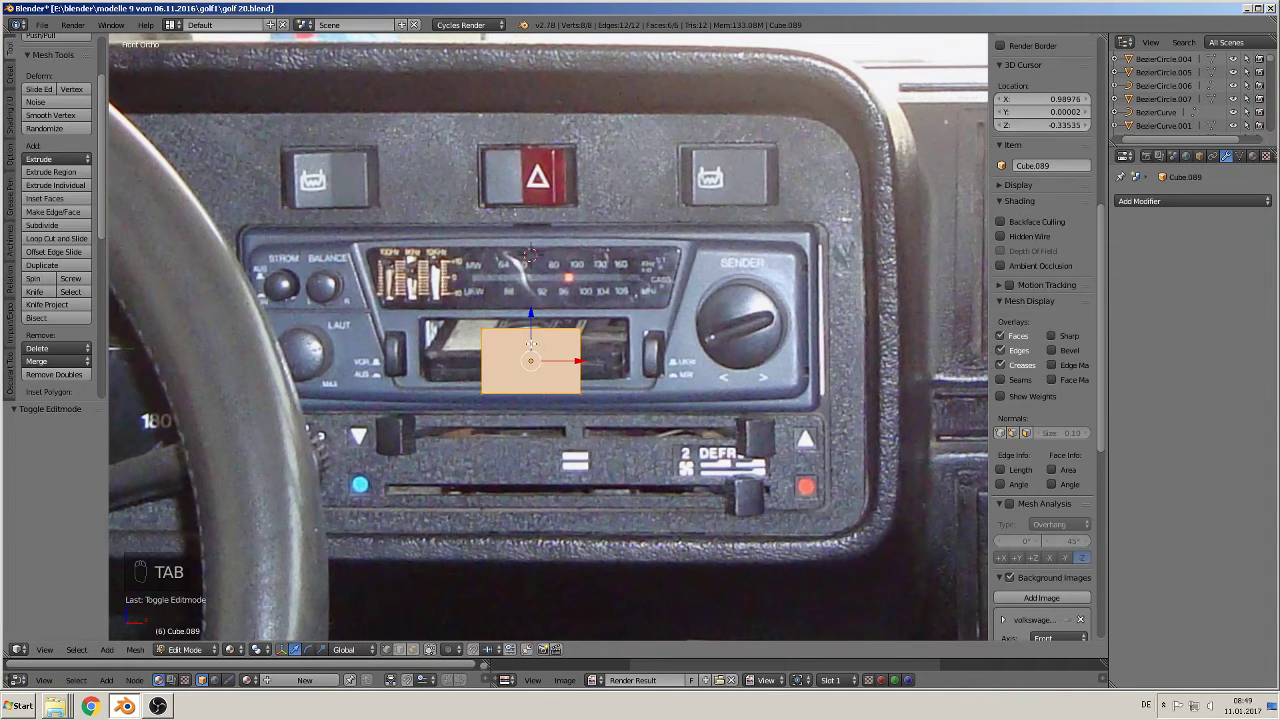
key(ctrl+r)
click(530, 345)
click(530, 345)
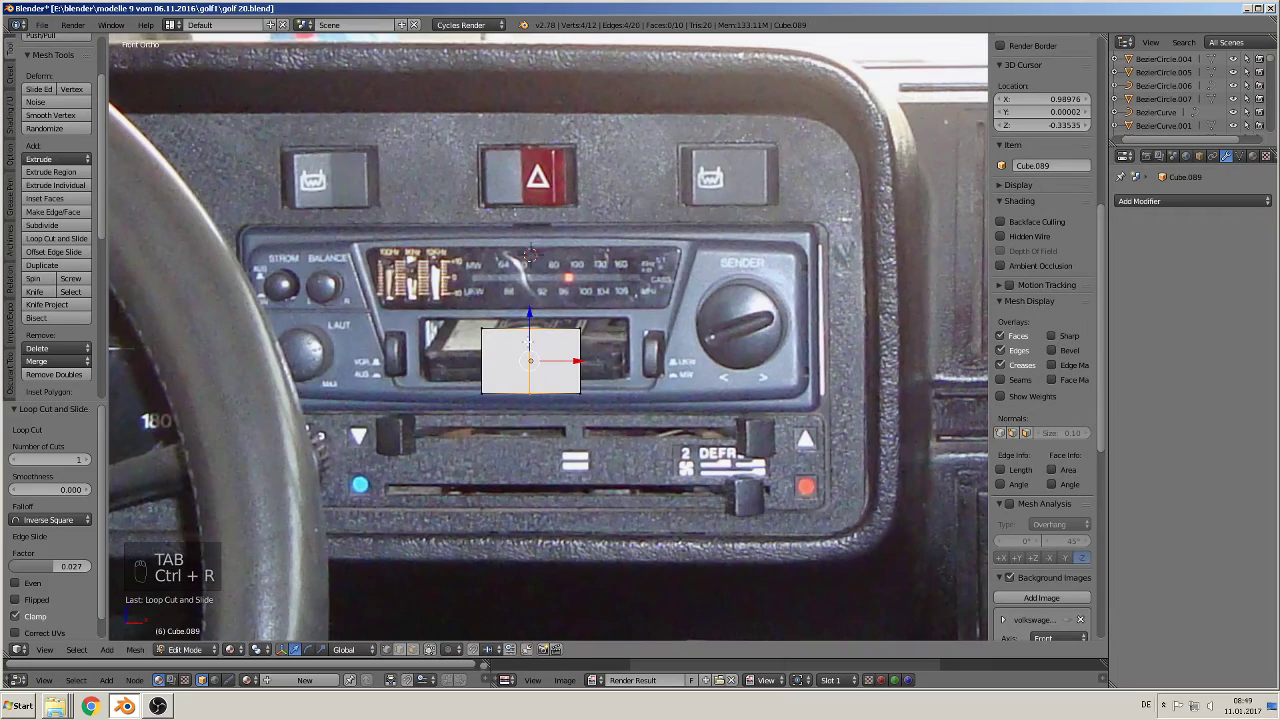
Step: Move the cube forward along Y, clear of the dashboard photo, and scale it to about 0.38 along Y
middle_drag(563, 398, 471, 473)
key(Tab)
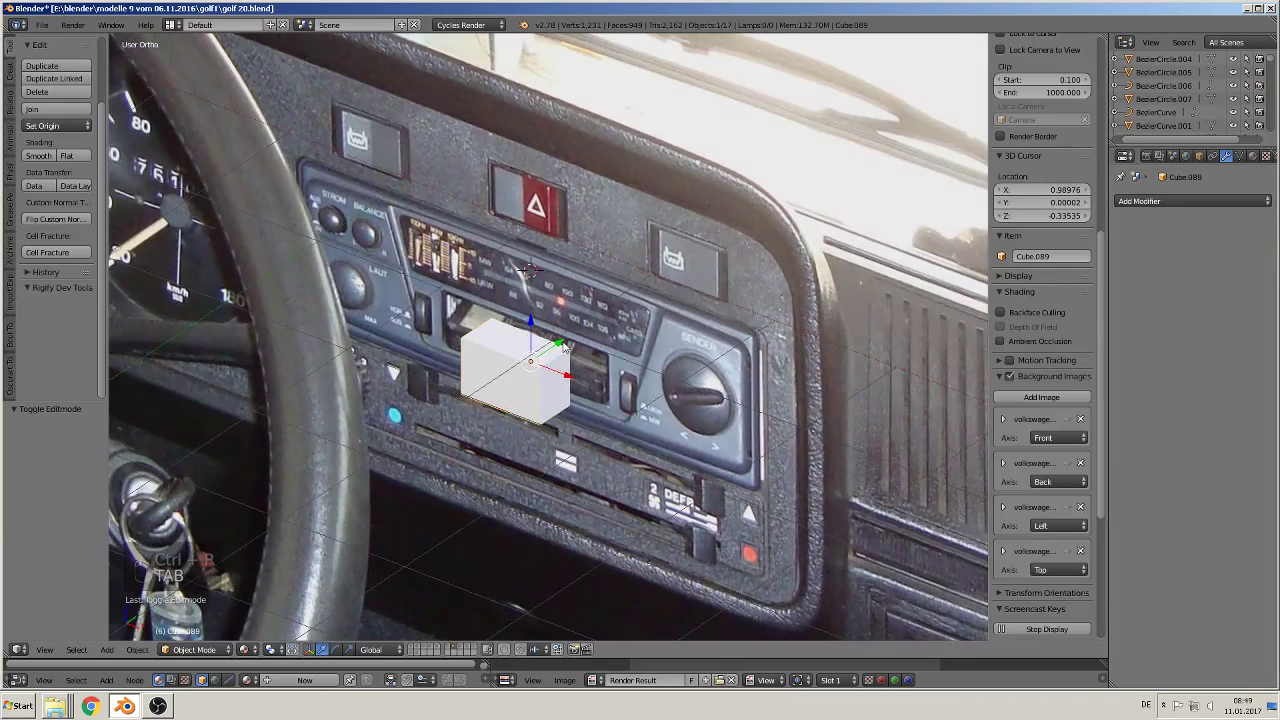
drag(563, 344, 454, 397)
click(455, 398)
key(Tab)
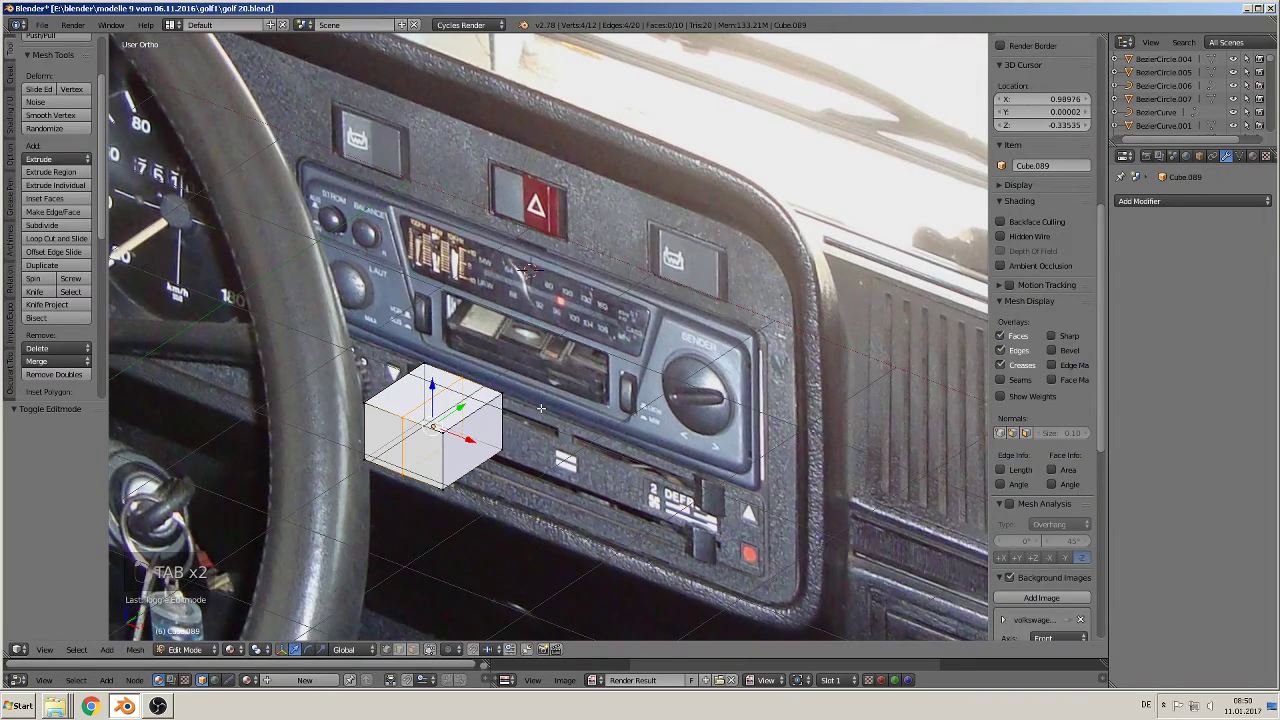
key(Tab)
key(s)
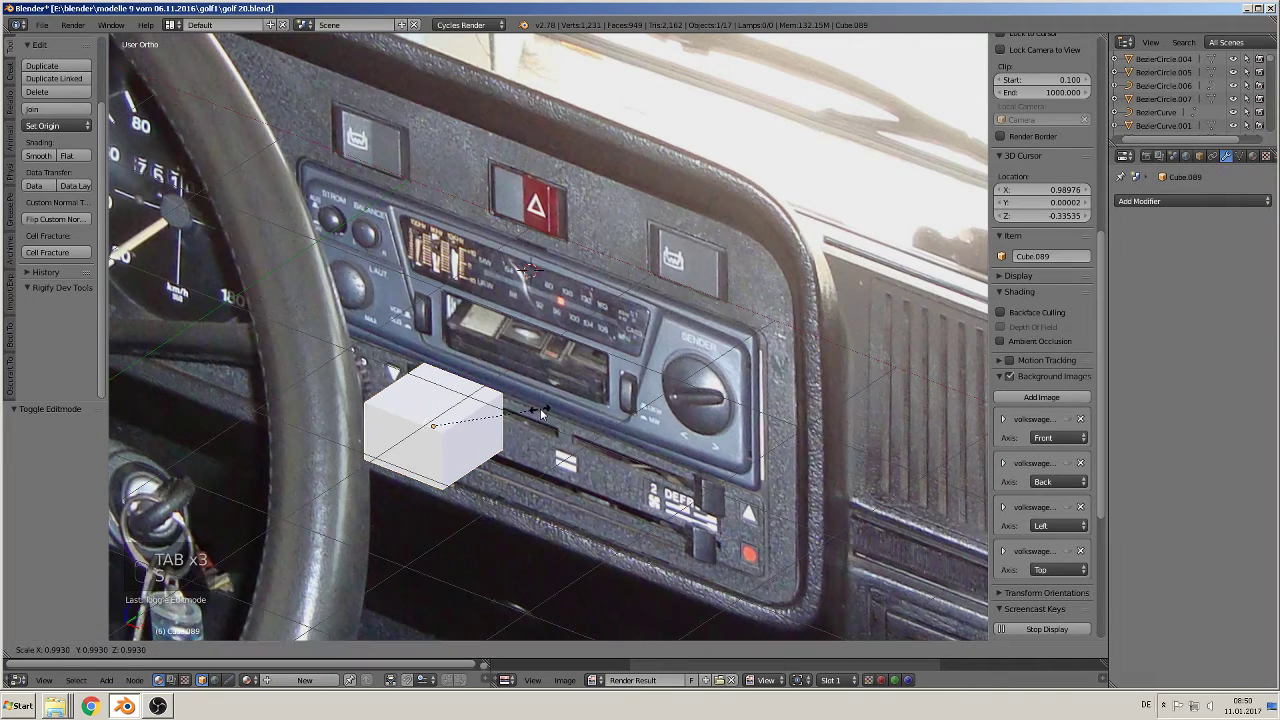
key(y)
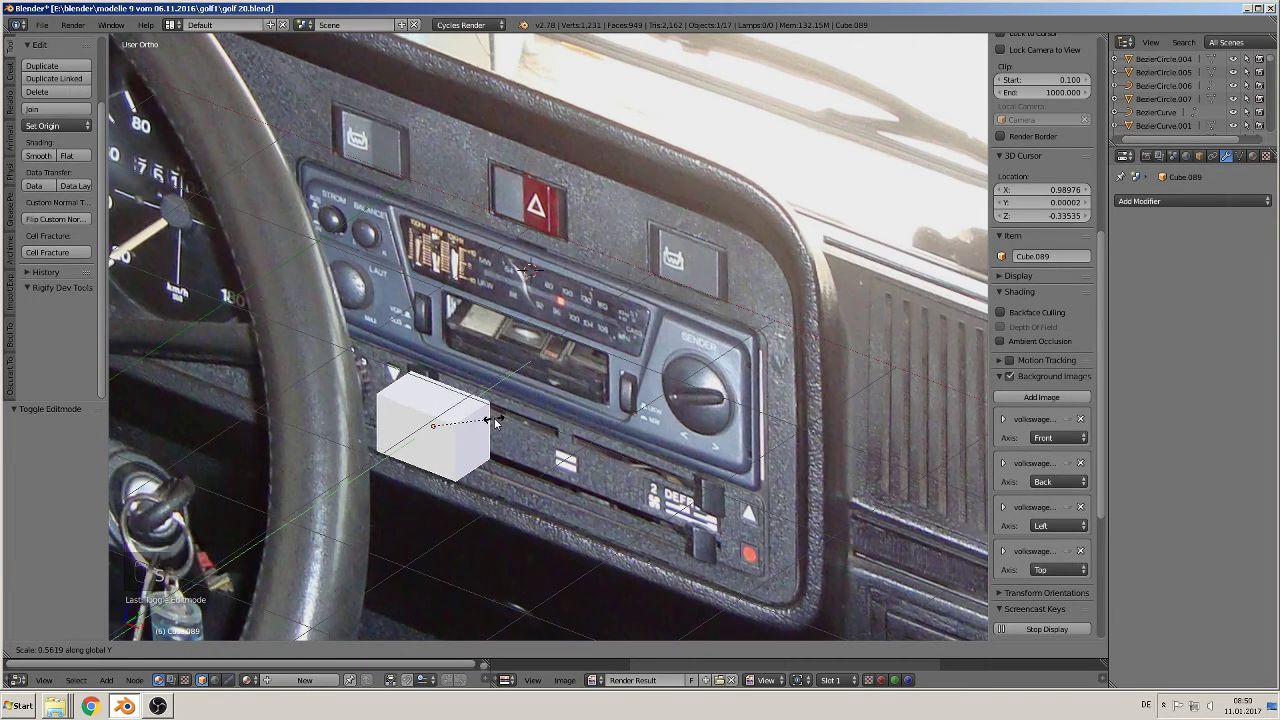
click(475, 432)
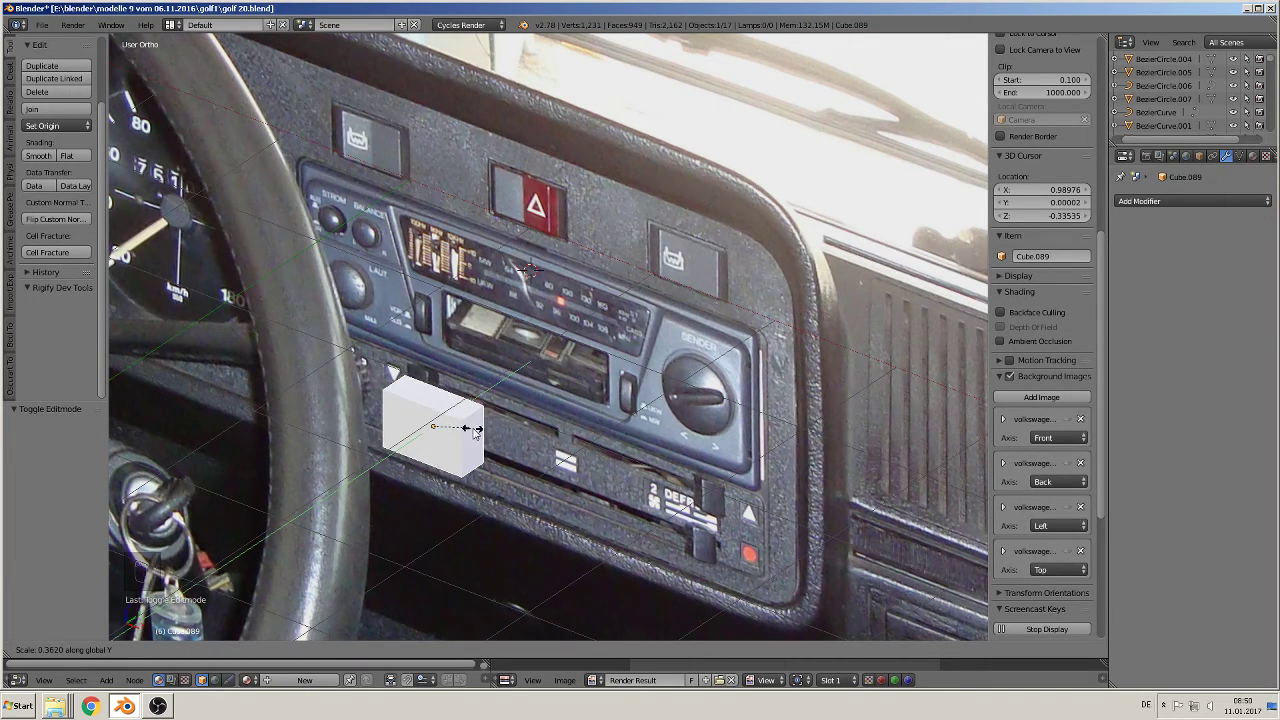
Step: Move the block's front right vertical edge -0.152 along Y to give the switch an angled rocker face
key(Tab)
scroll(475, 432, up, 1)
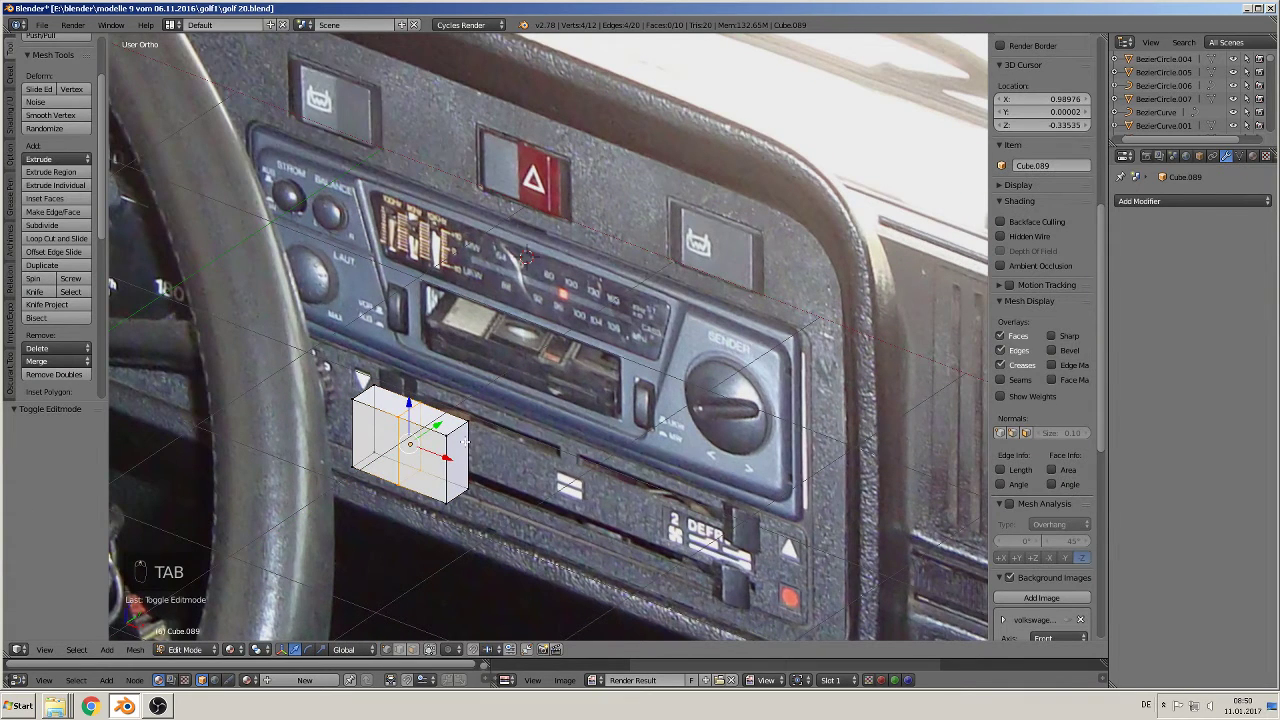
shift+middle_drag(465, 440, 493, 391)
right_click(469, 394)
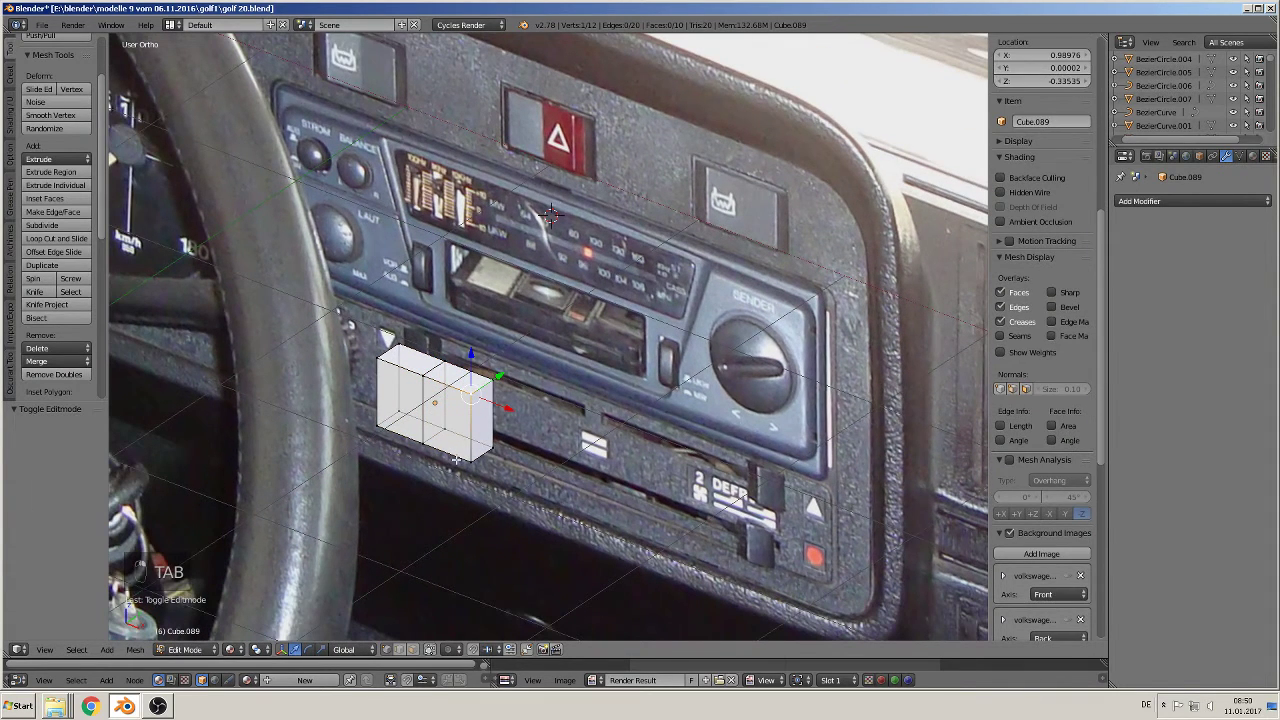
shift+right_click(490, 422)
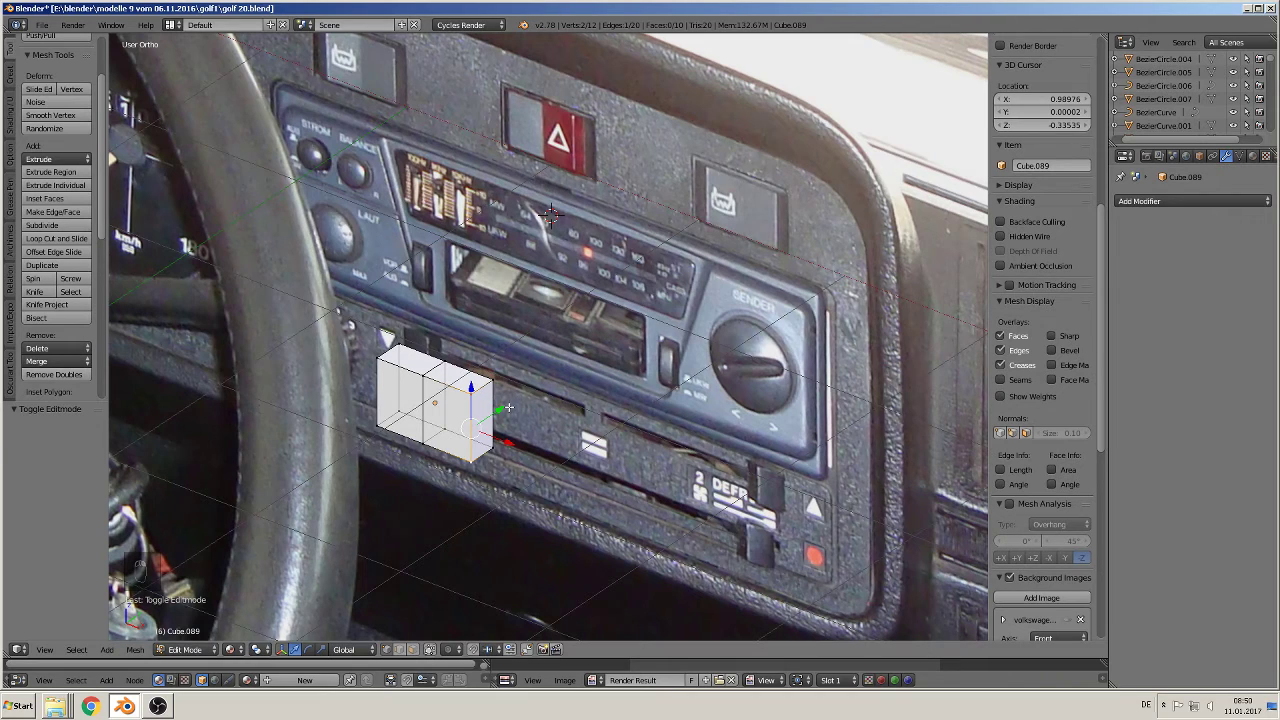
drag(509, 408, 486, 427)
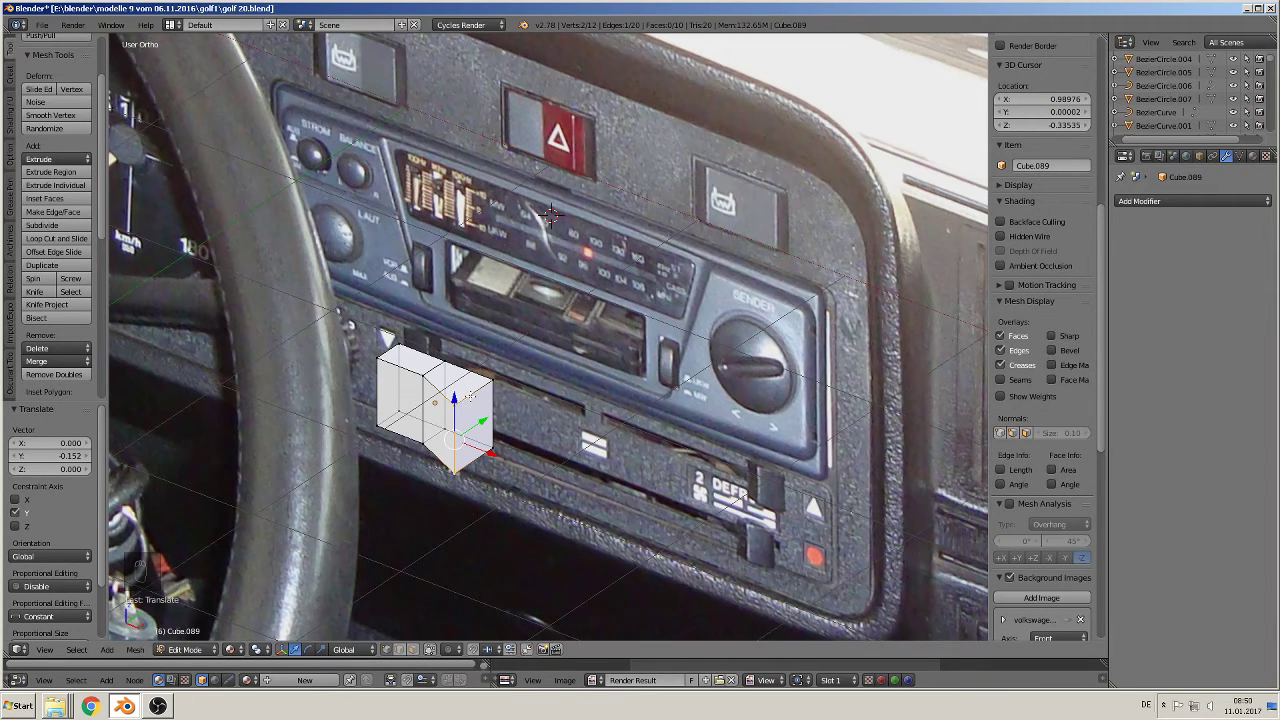
Step: Add one centred edge loop around the block, dividing its depth into a front and a rear half
key(ctrl+r)
click(476, 414)
right_click(478, 421)
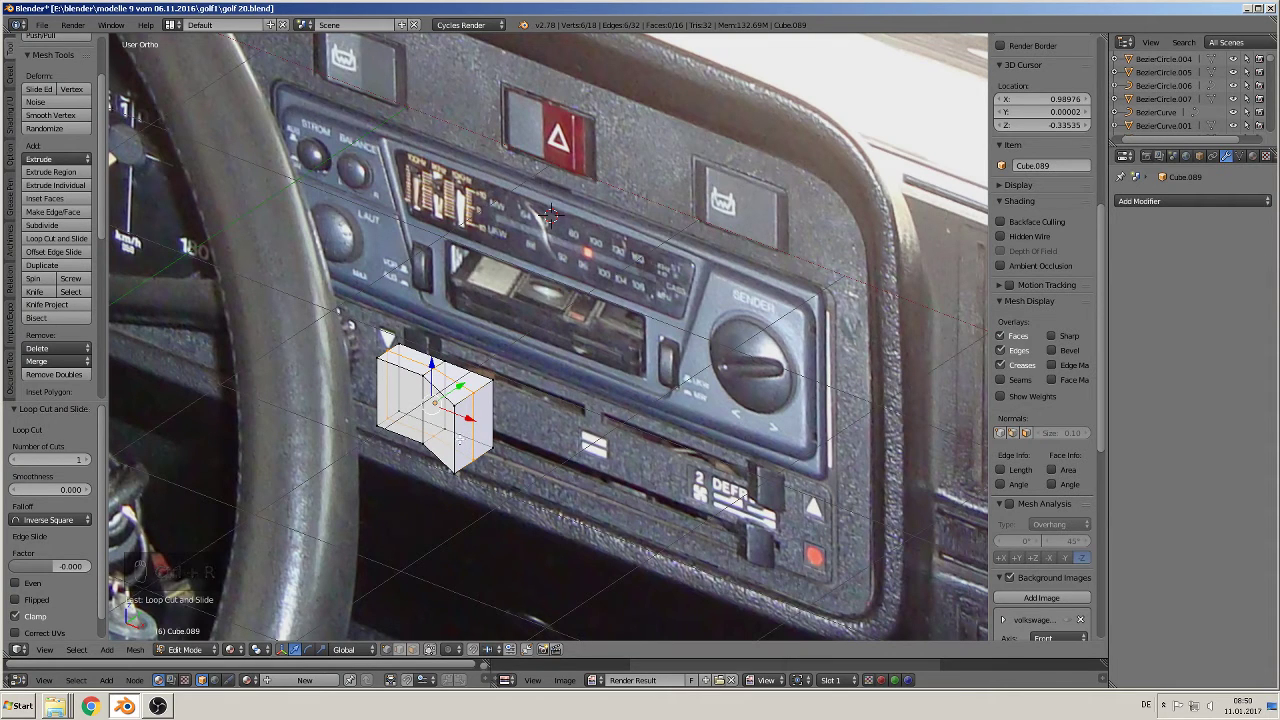
middle_drag(470, 441, 482, 408)
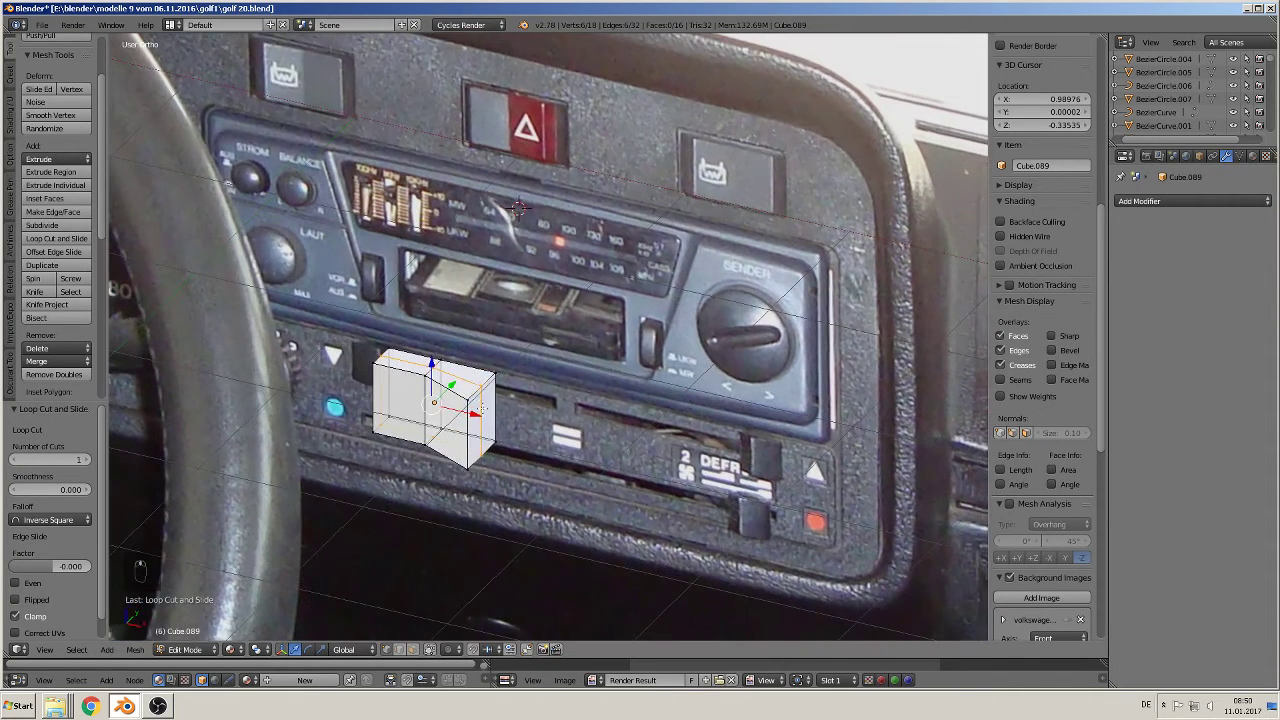
Step: Select the two rear faces of the block, extrude them in place, and scale them to 1.061
right_click(465, 366)
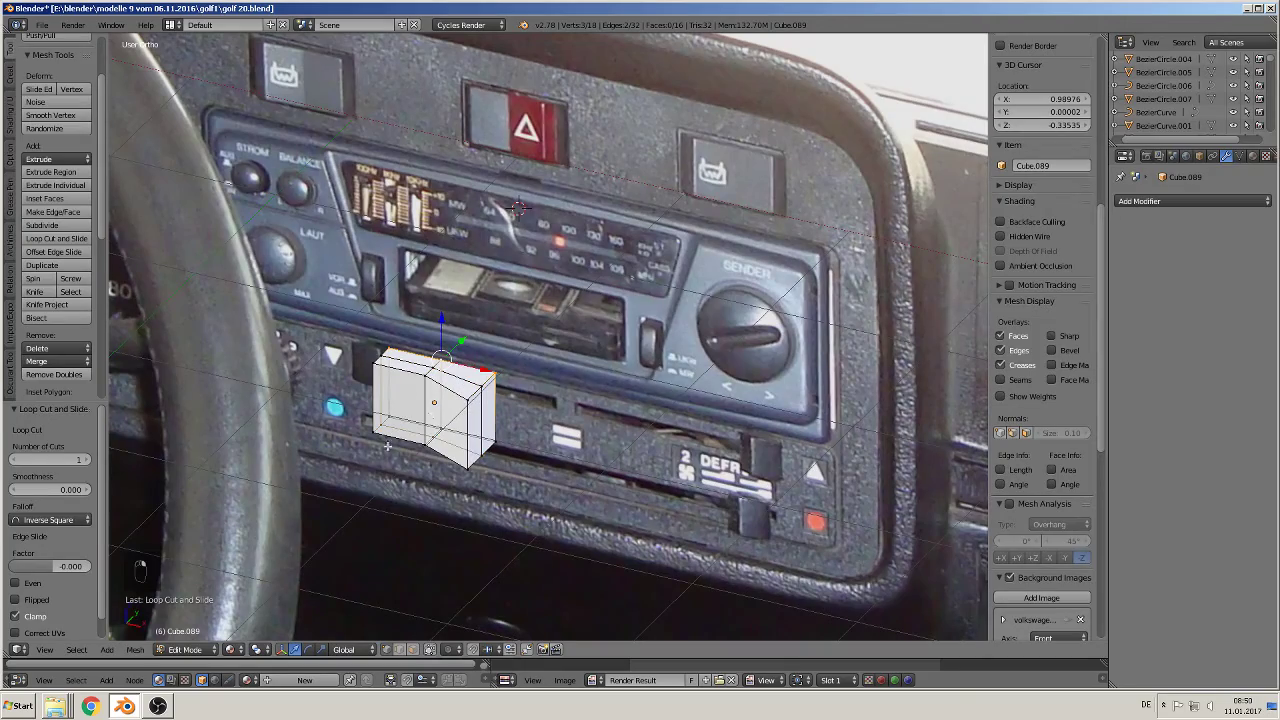
shift+right_click(440, 425)
shift+right_click(436, 420)
shift+right_click(501, 440)
middle_drag(514, 458, 602, 436)
scroll(584, 447, up, 1)
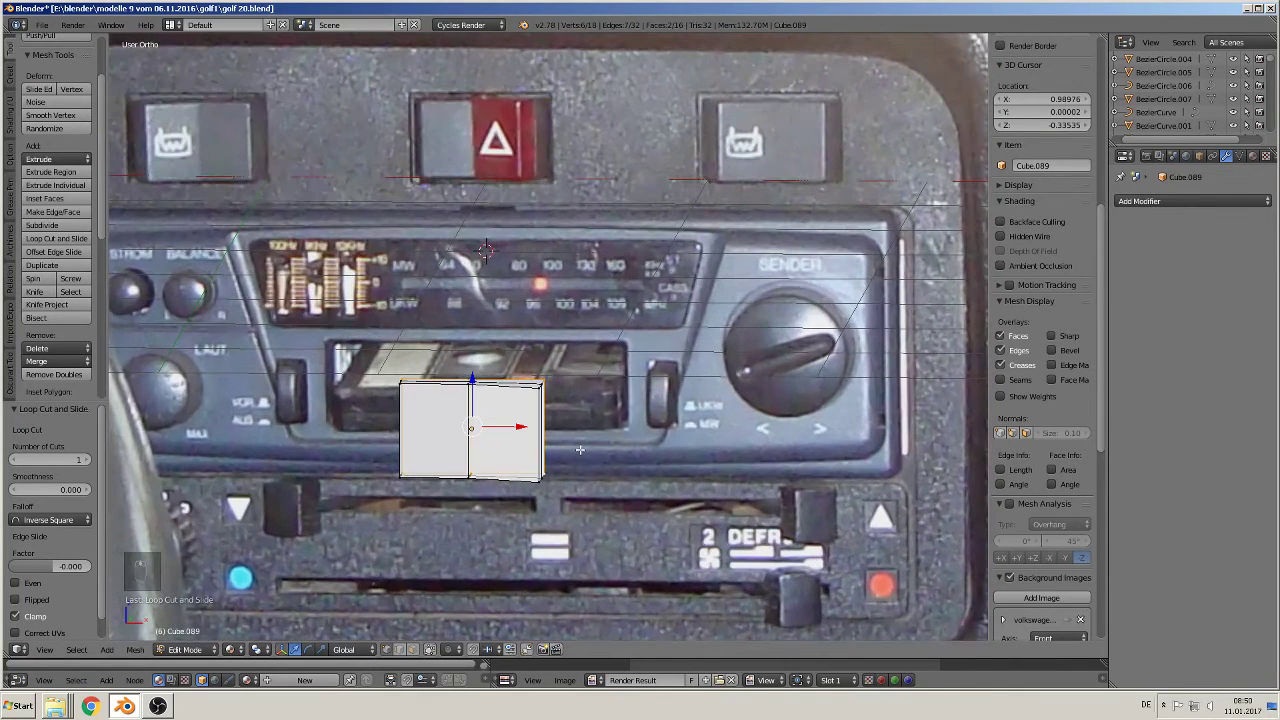
key(e)
key(s)
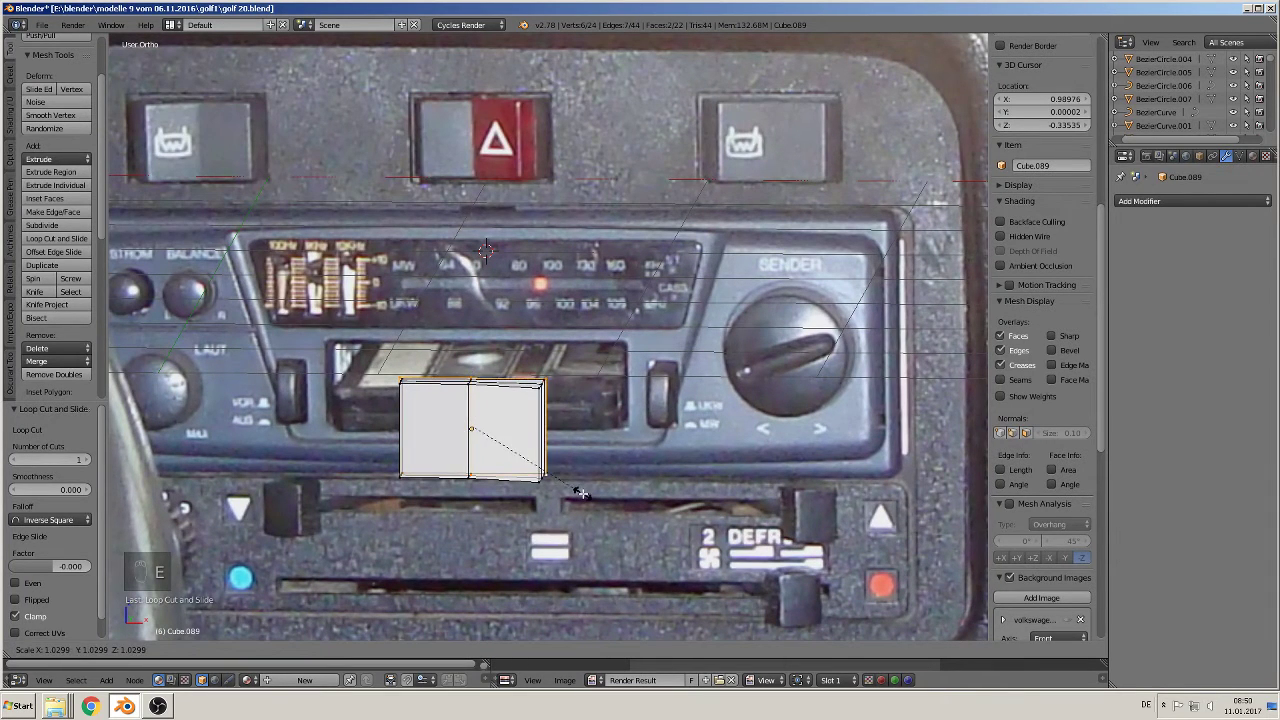
click(583, 494)
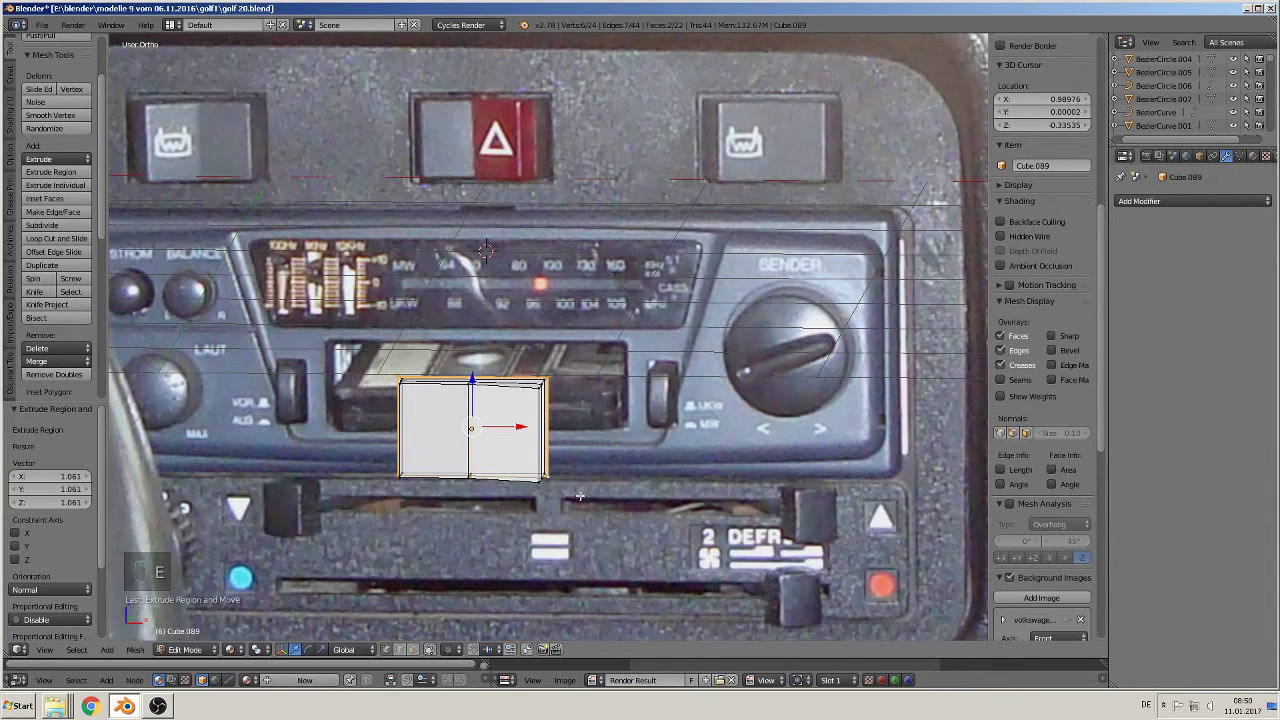
Step: Extrude the enlarged rear faces again and move them -0.084 along Y
middle_drag(583, 494, 488, 500)
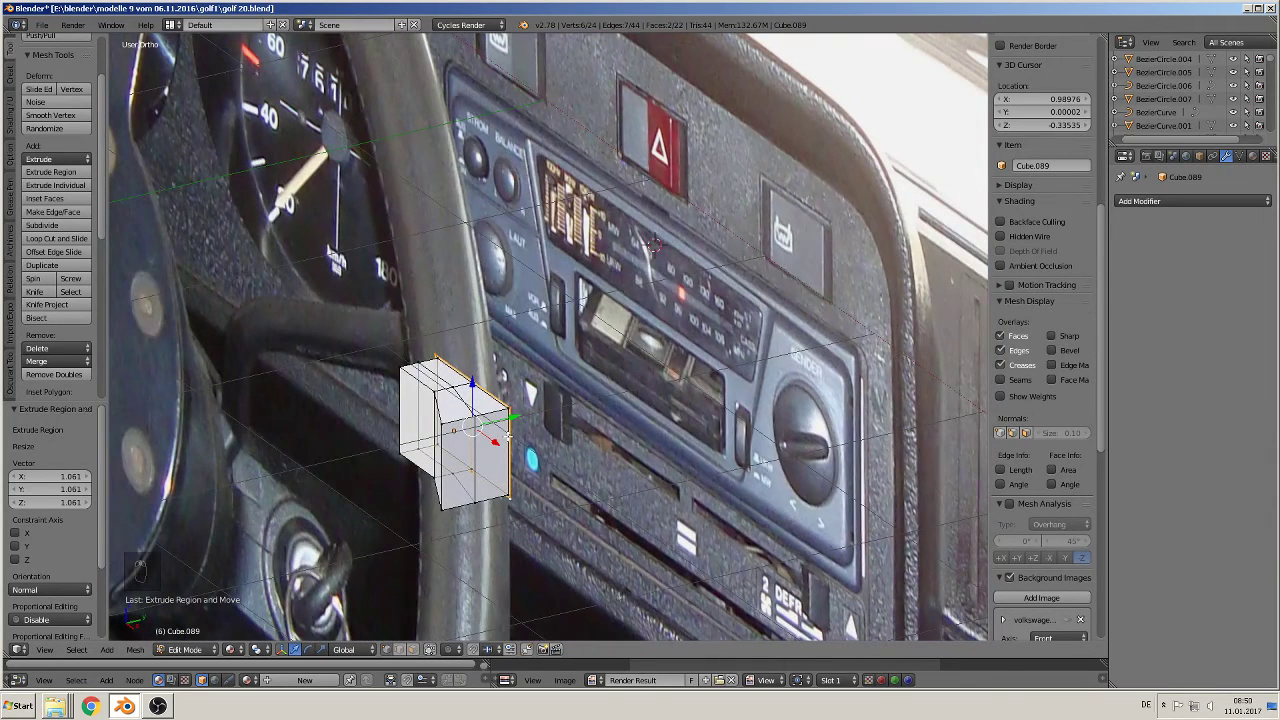
key(e)
drag(514, 416, 498, 426)
click(498, 428)
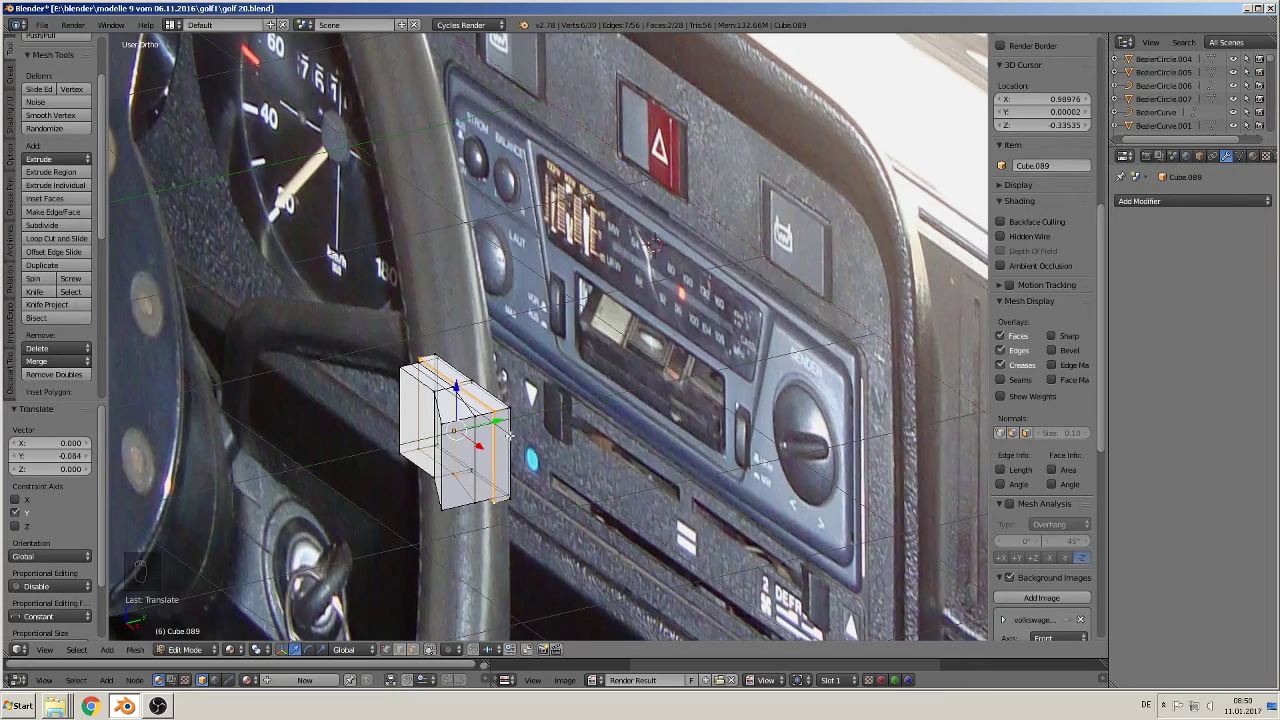
Step: Extrude the faces scaled to 1.044, and extrude them about 0.08 toward the rear to form the switch's rim
middle_drag(510, 436, 522, 484)
key(e)
click(545, 474)
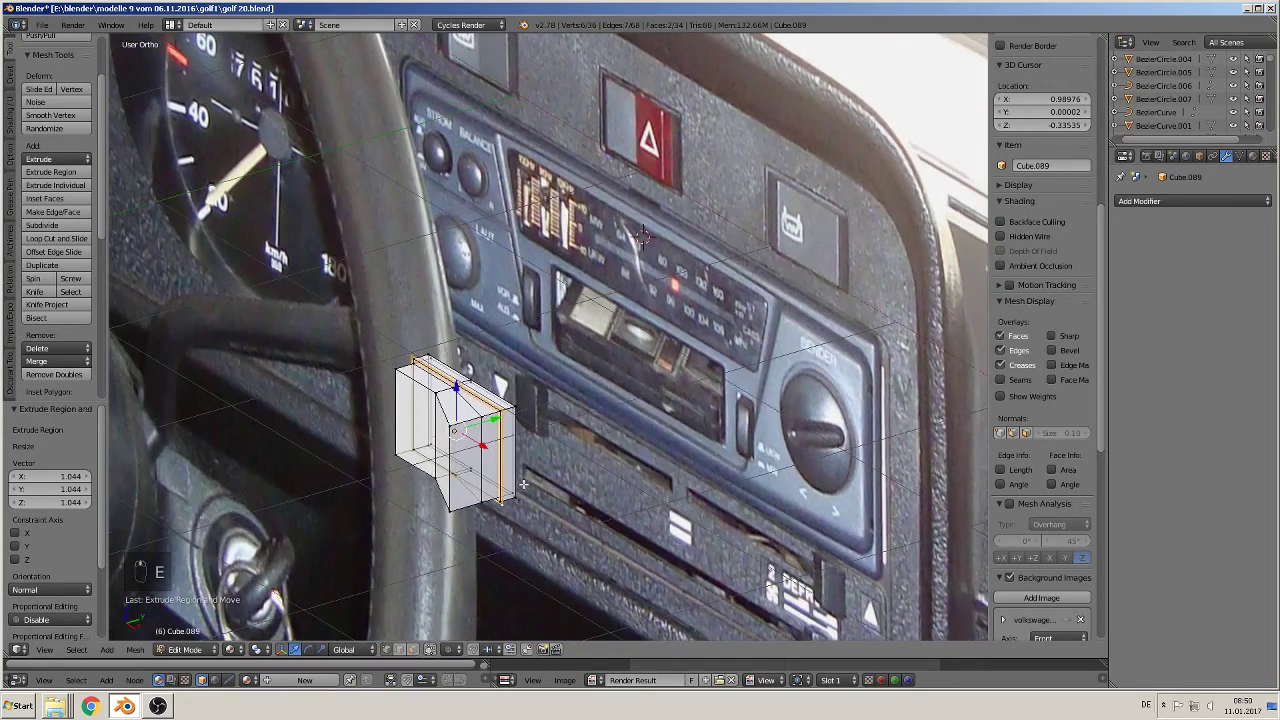
key(e)
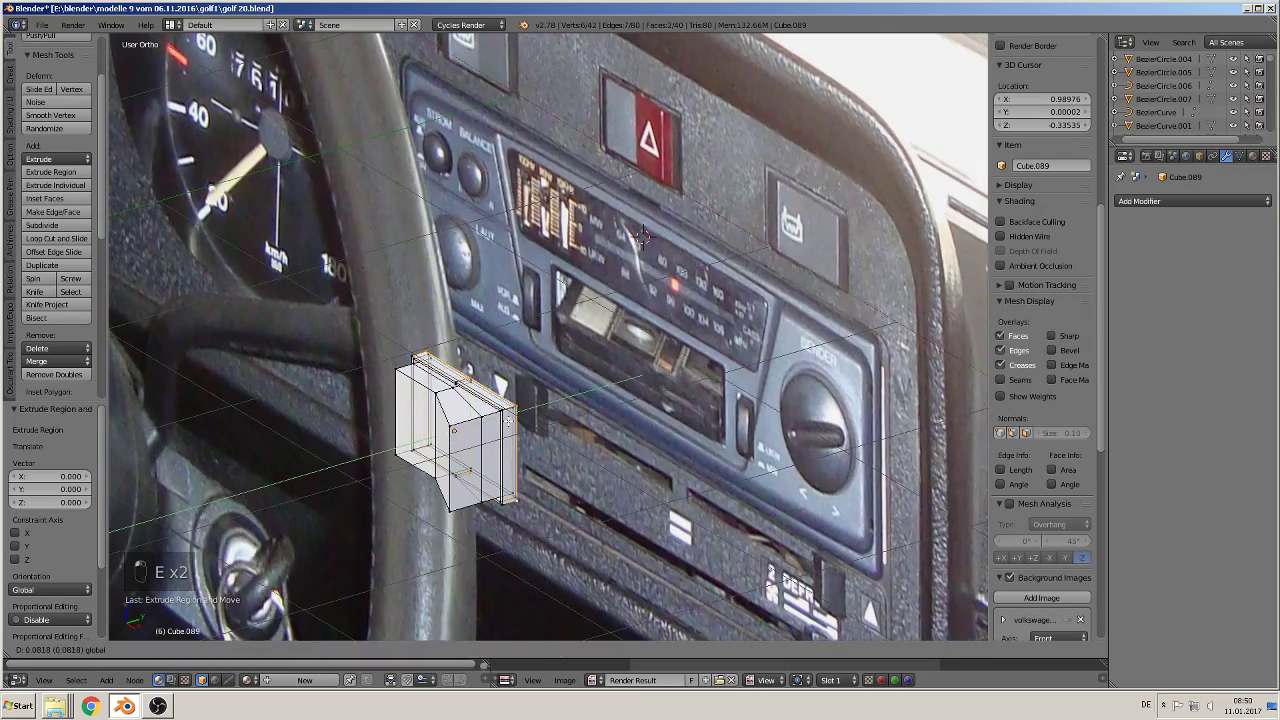
key(Tab)
middle_drag(522, 470, 532, 448)
scroll(563, 420, up, 3)
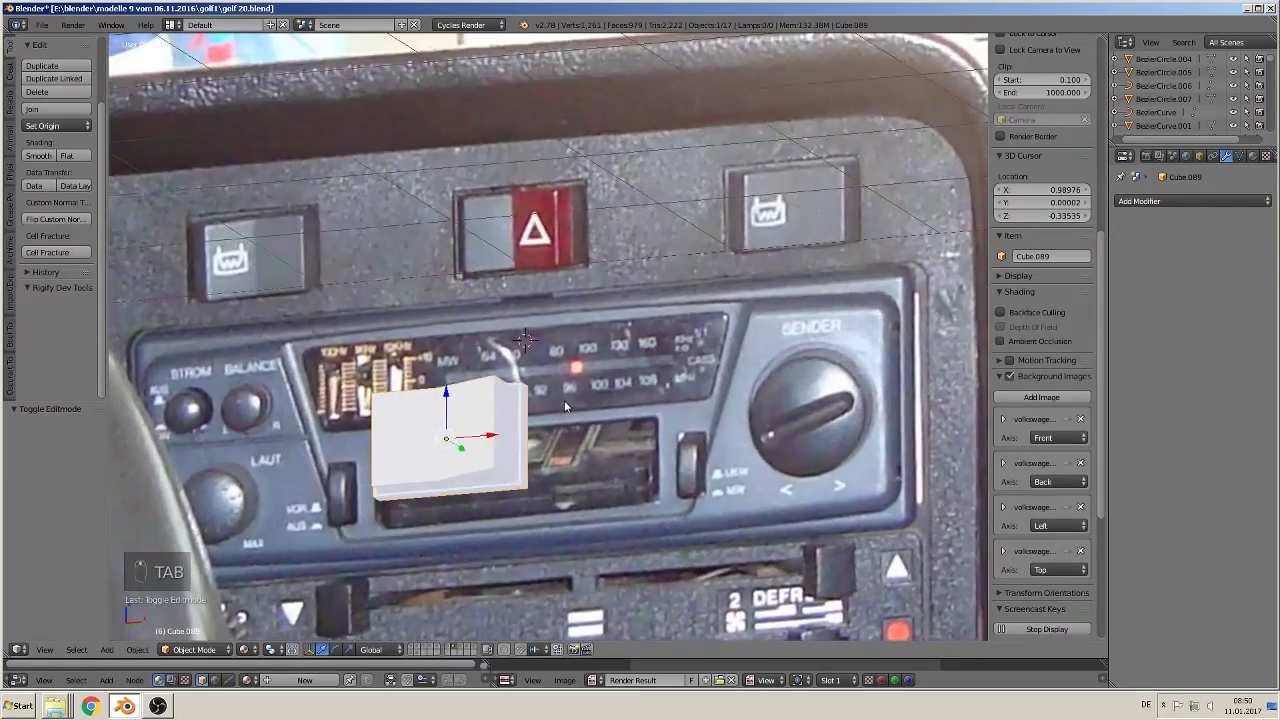
scroll(522, 538, up, 2)
mouse_move(523, 539)
middle_down()
mouse_move(503, 561)
mouse_move(519, 576)
mouse_move(521, 561)
middle_up()
scroll(520, 560, down, 5)
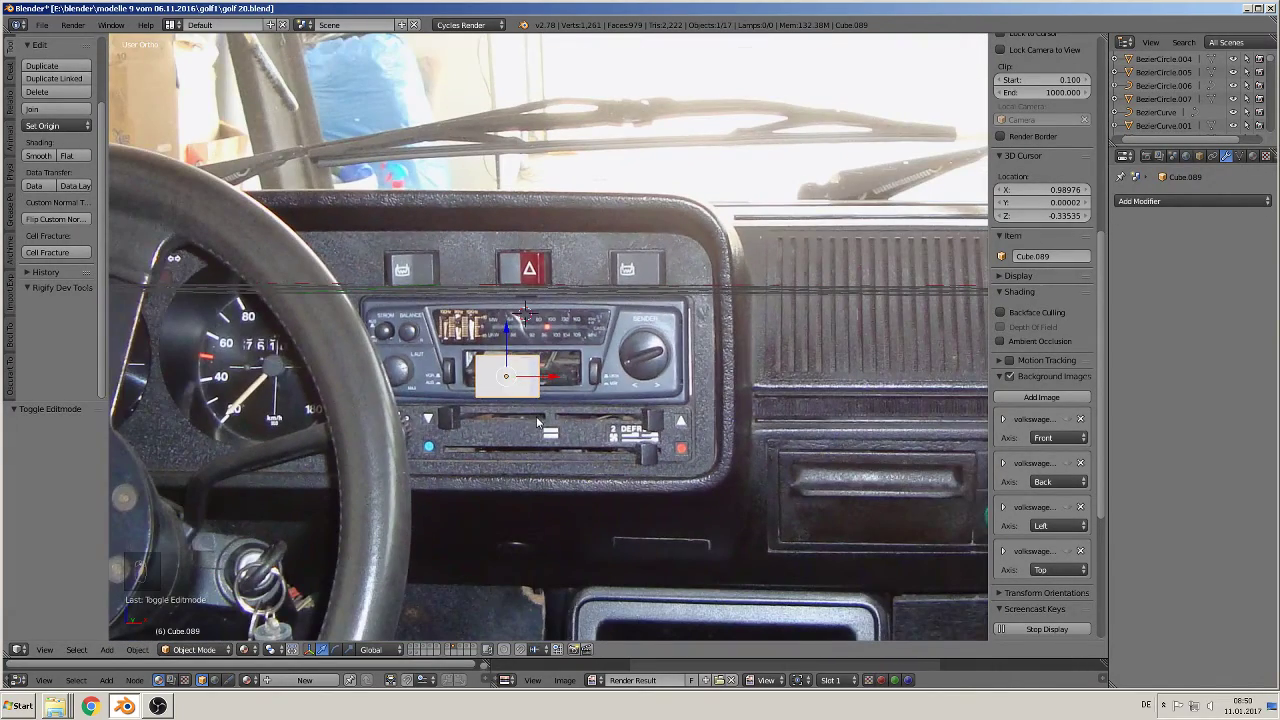
Step: Scale the finished switch to 0.930 and place it just below the hazard switch in the photo
key(s)
click(528, 416)
key(g)
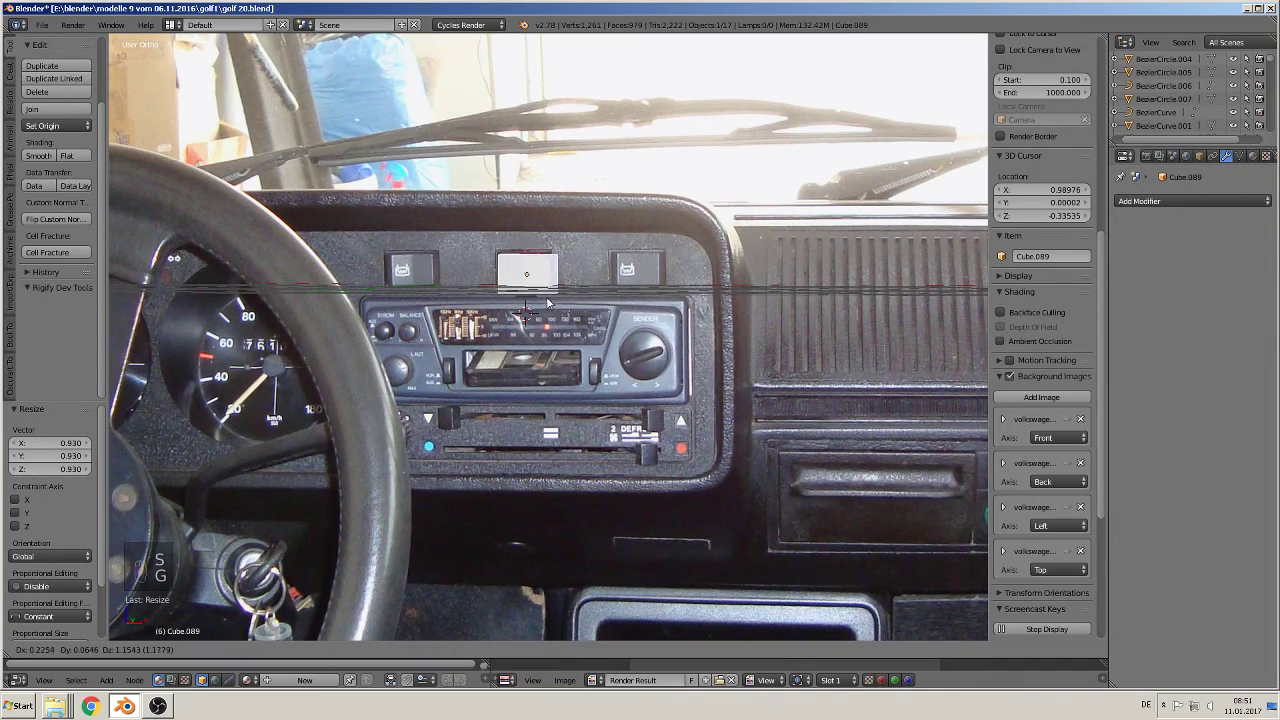
click(546, 340)
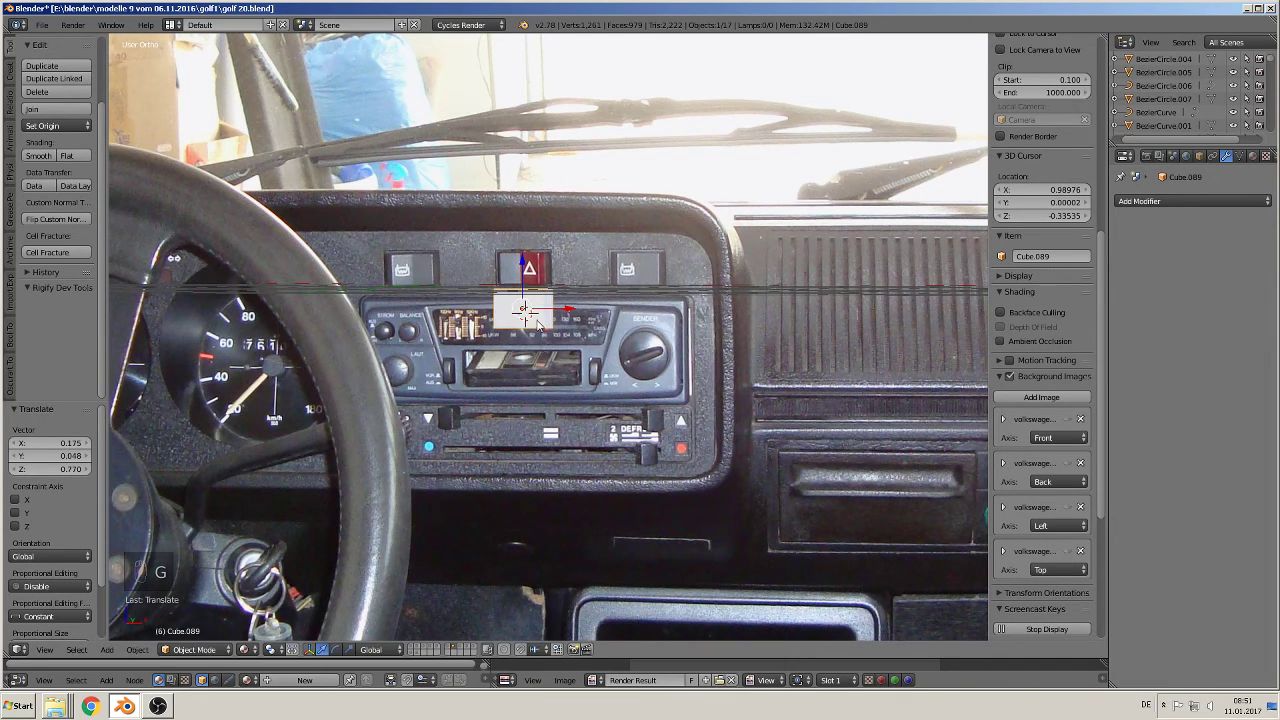
Step: Duplicate the switch twice, placing the copies below the left and right switches above the radio
key(shift+d)
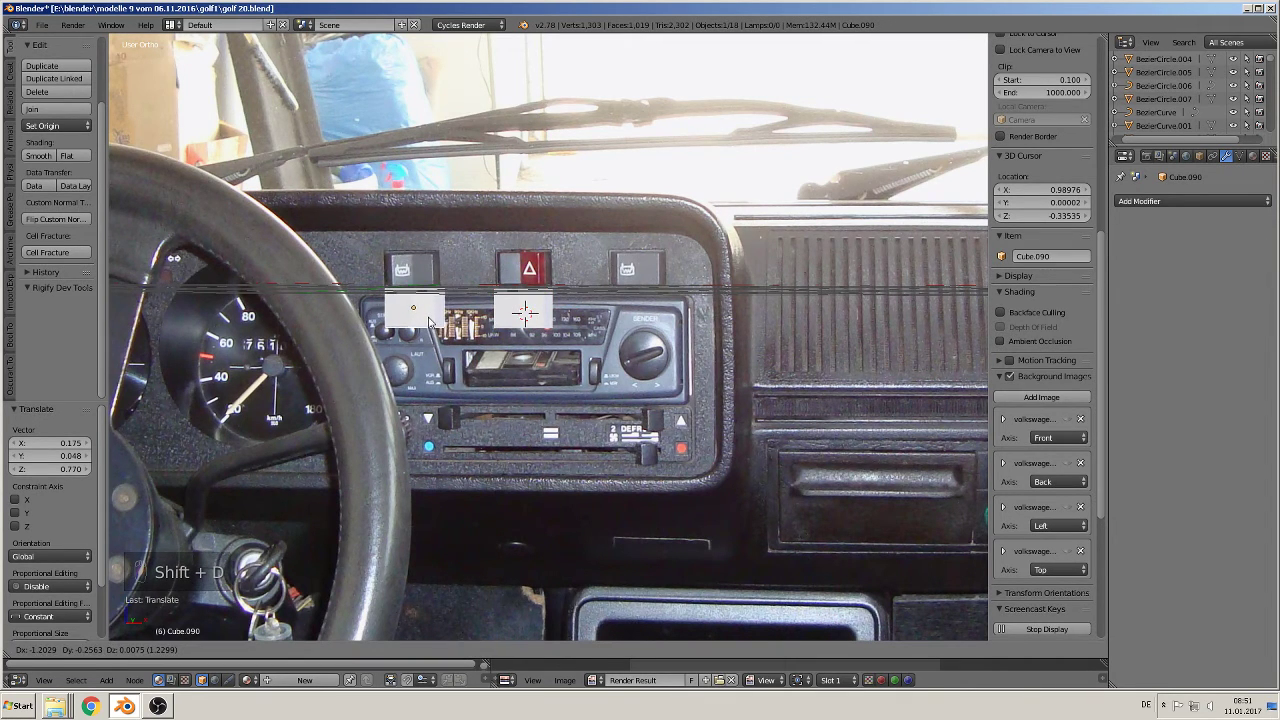
click(430, 320)
key(shift+d)
click(660, 330)
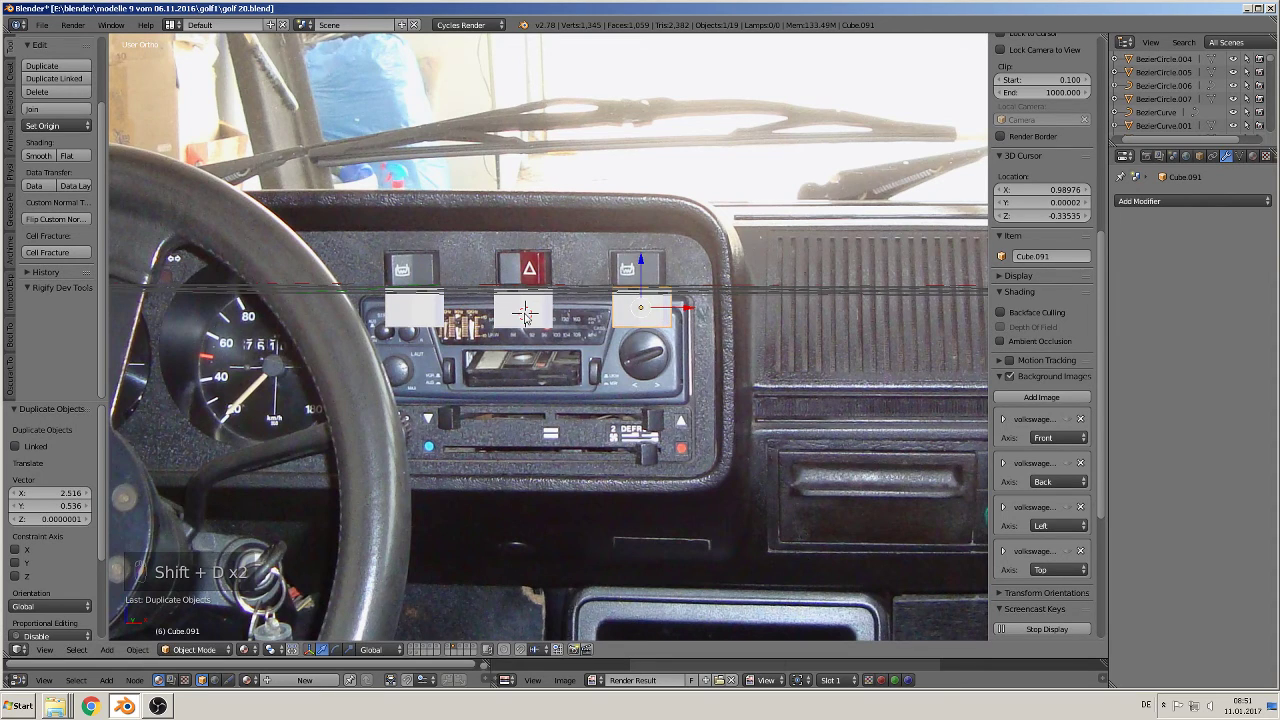
scroll(605, 345, down, 3)
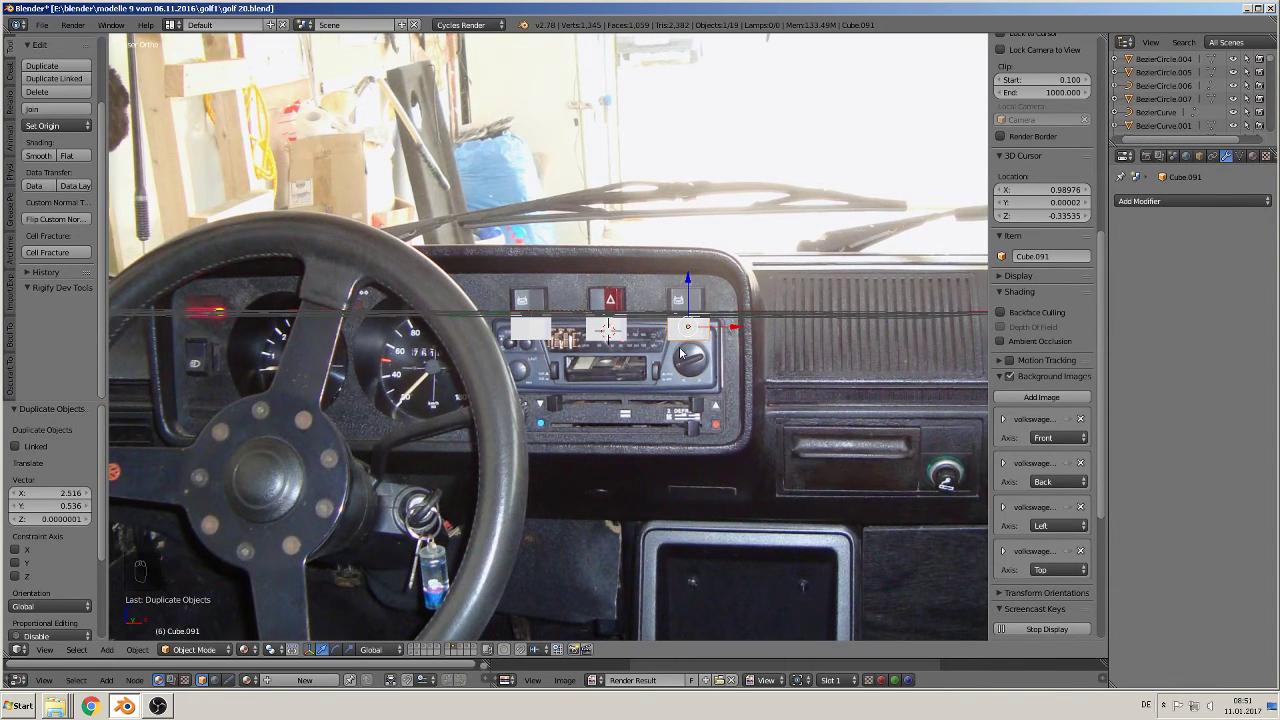
Step: Duplicate a switch over the light switch beside the gauges, rotate it 90° about Y, and move it -0.211 along X
key(shift+d)
click(206, 377)
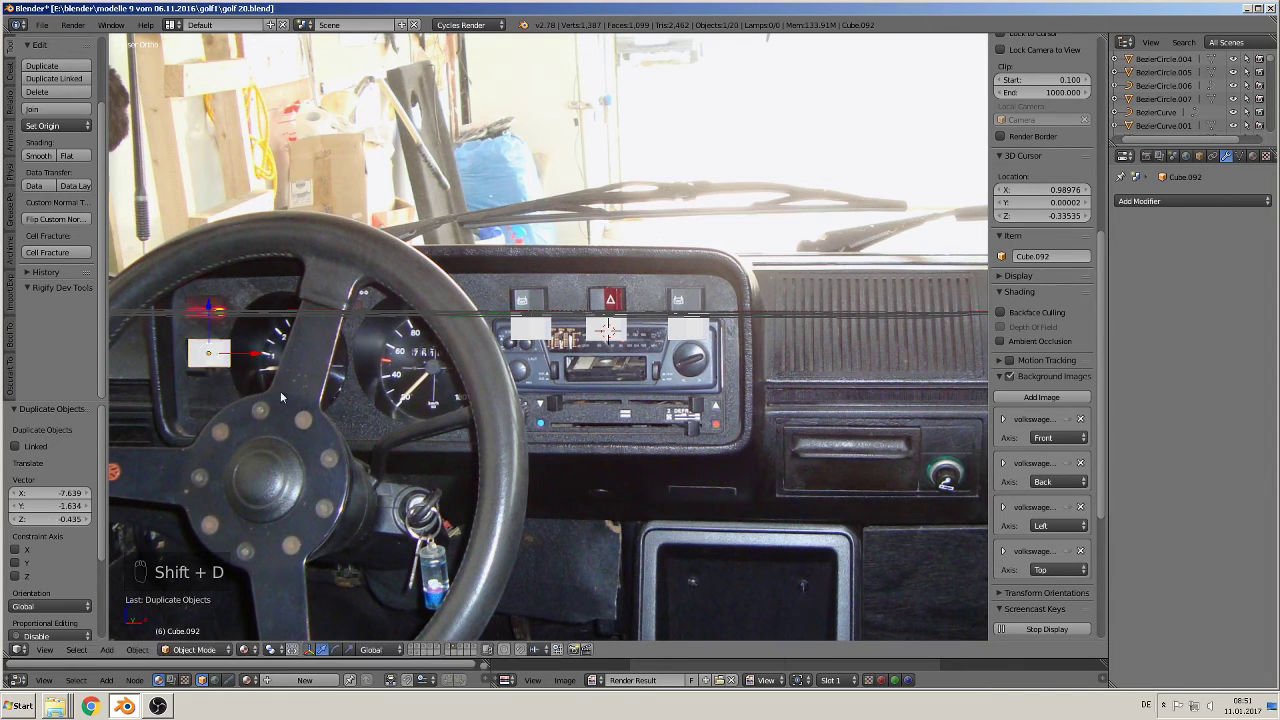
text(ry90)
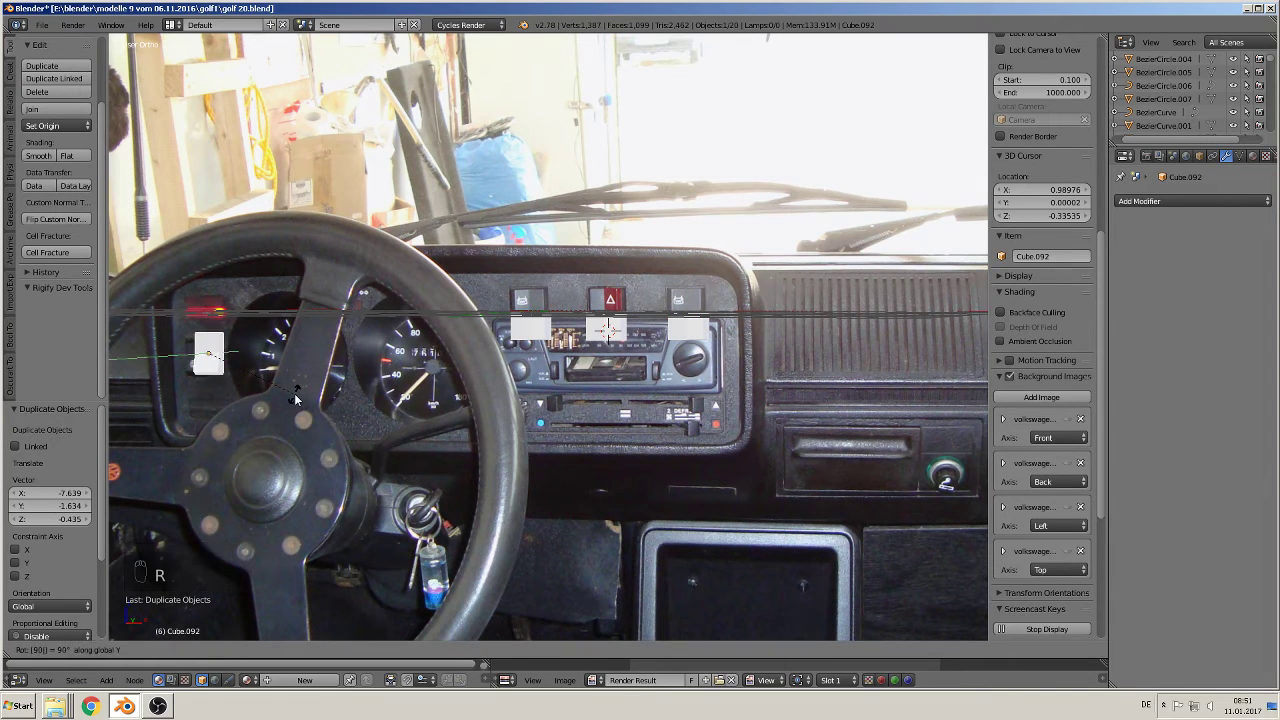
key(Return)
drag(243, 354, 233, 354)
Step: Select all four switches and move them -30.815 along Z, clear of the dashboard photo
shift+middle_drag(451, 356, 531, 405)
scroll(452, 413, down, 2)
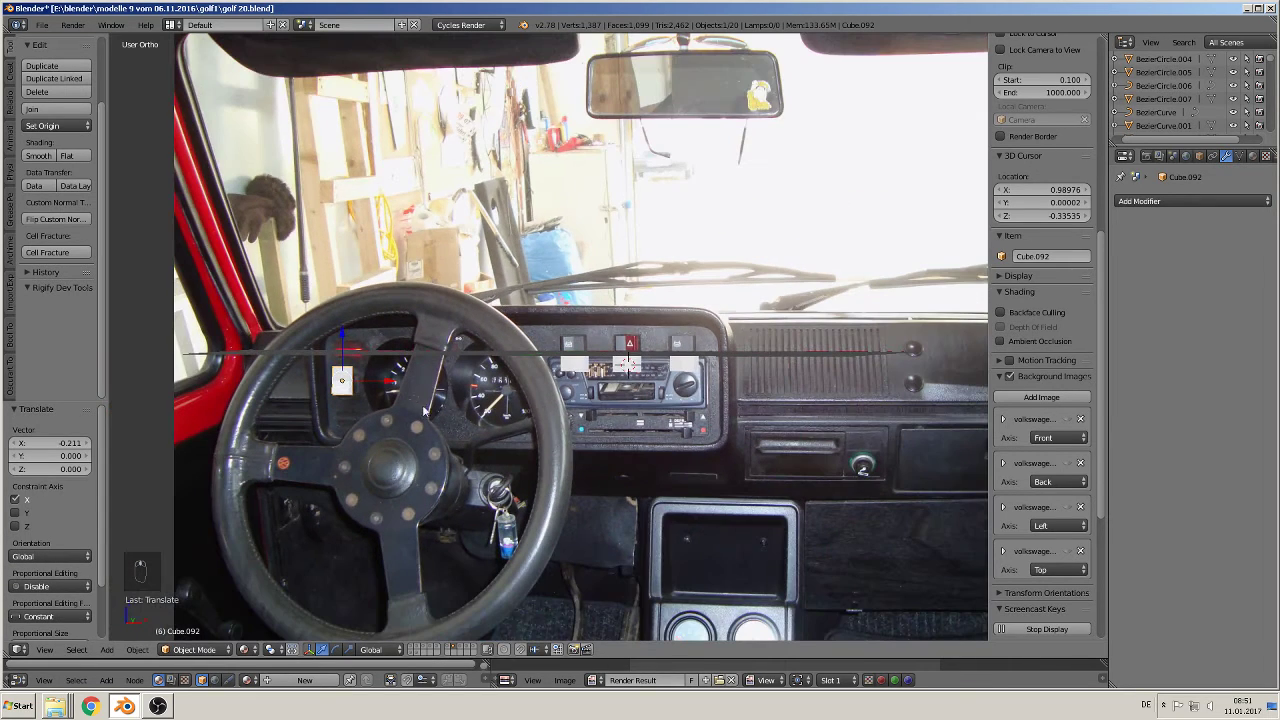
shift+right_click(578, 365)
shift+right_click(629, 363)
shift+right_click(679, 365)
scroll(664, 432, down, 3)
shift+middle_drag(661, 436, 634, 267)
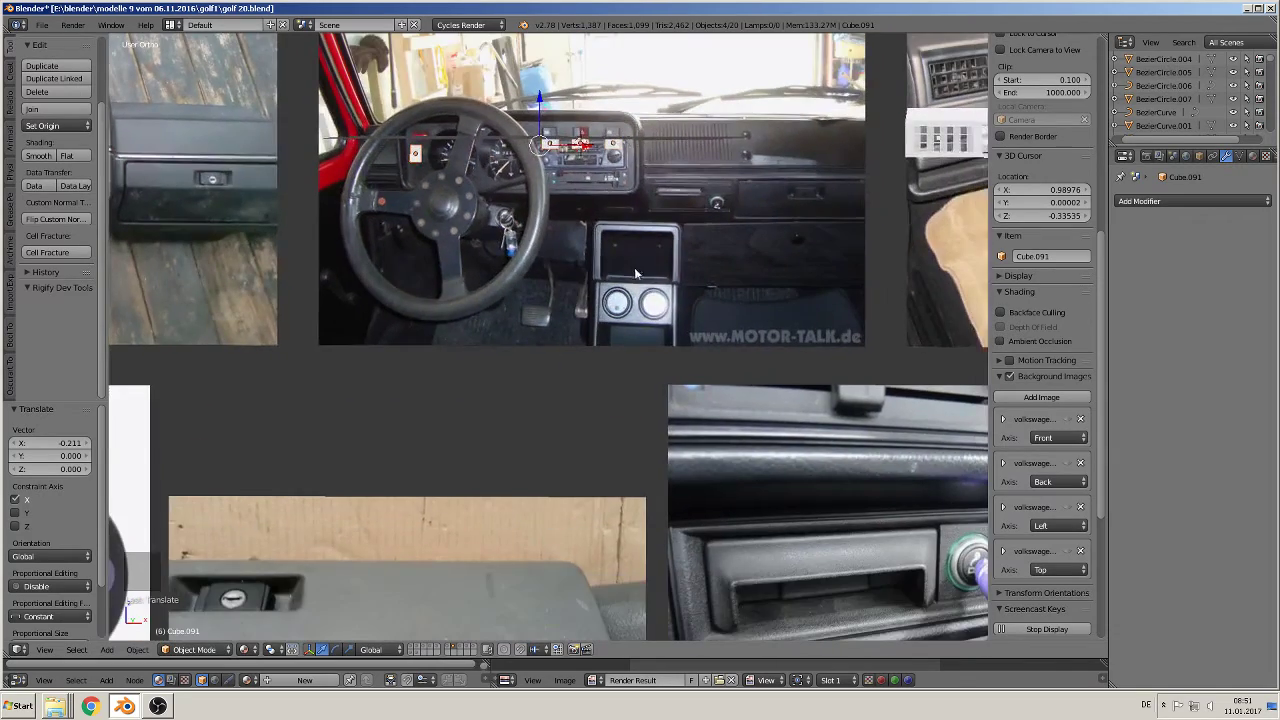
scroll(634, 267, down, 5)
key(g)
key(z)
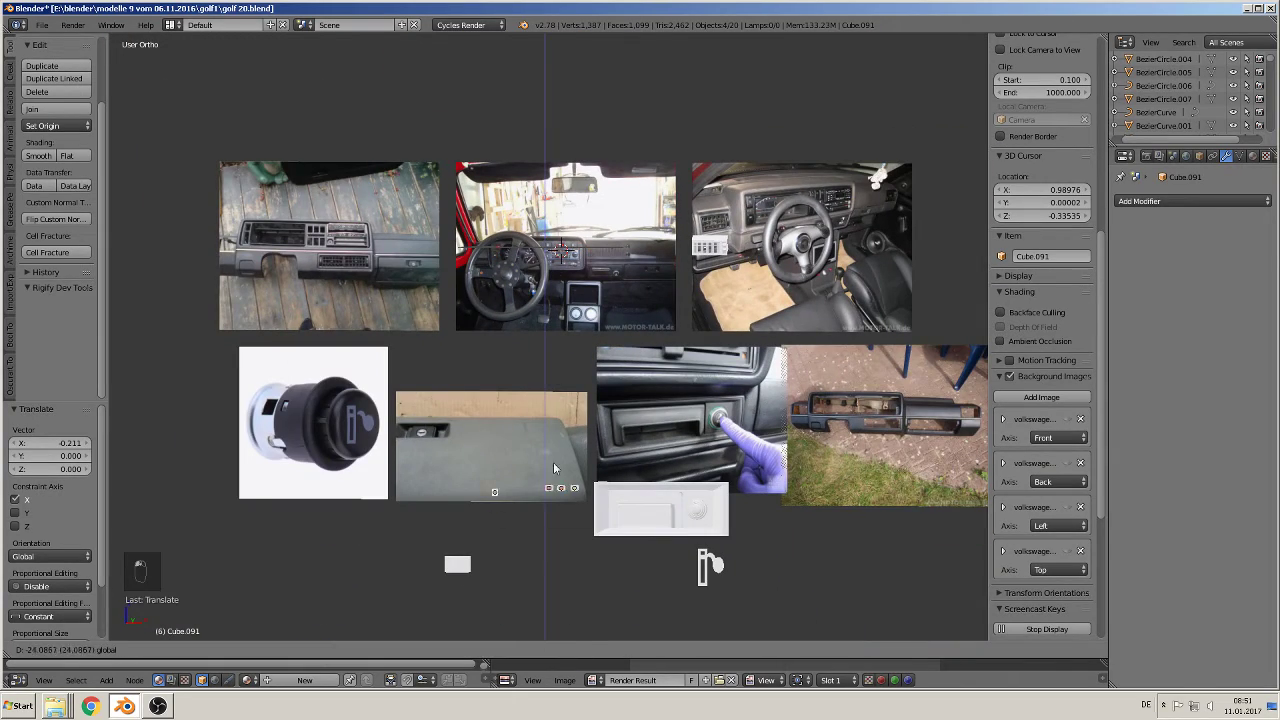
click(575, 490)
scroll(575, 490, up, 10)
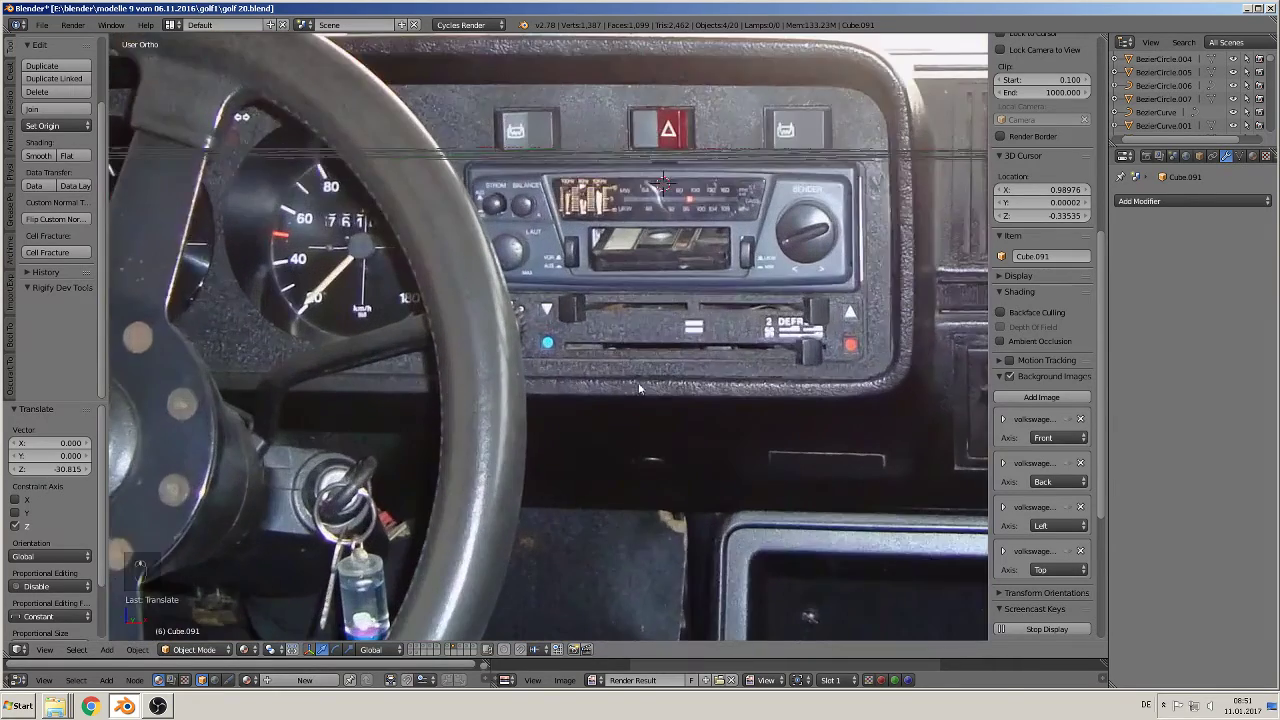
scroll(640, 388, up, 2)
shift+middle_drag(643, 399, 476, 452)
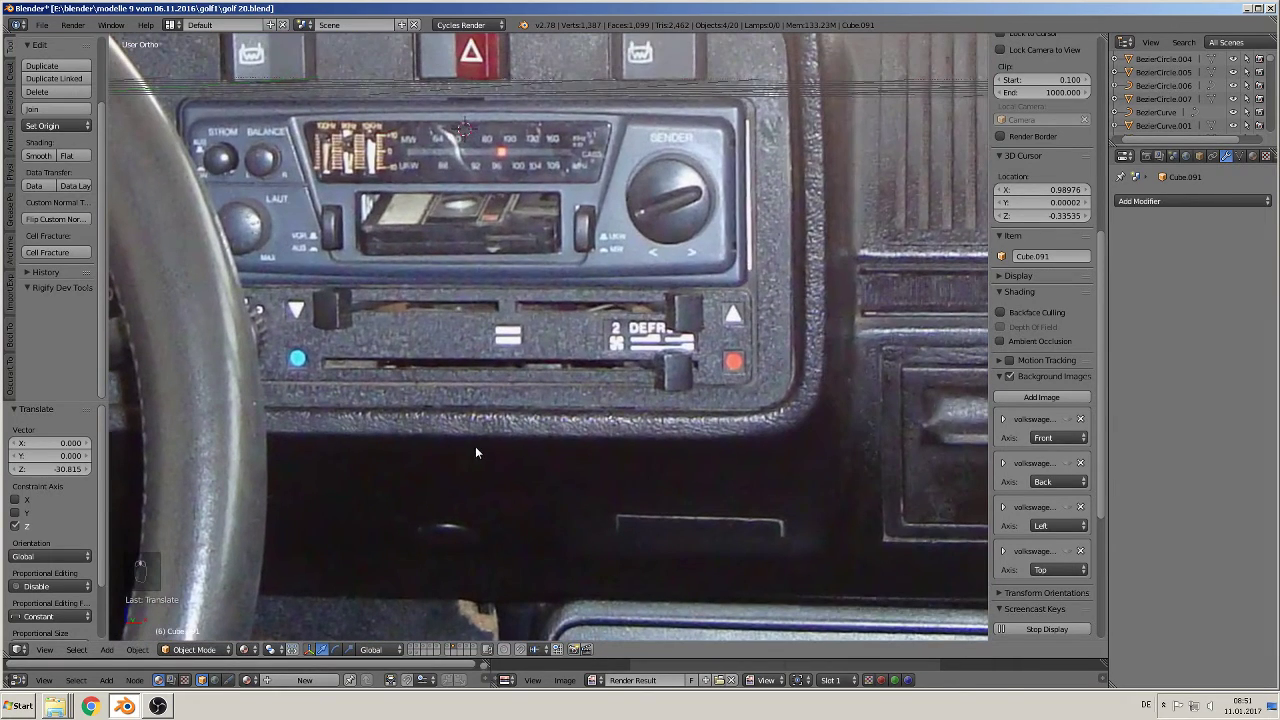
Step: Add a cylinder mesh with 3 vertices at the white up-pointing triangle symbol beside the heater sliders
key(a)
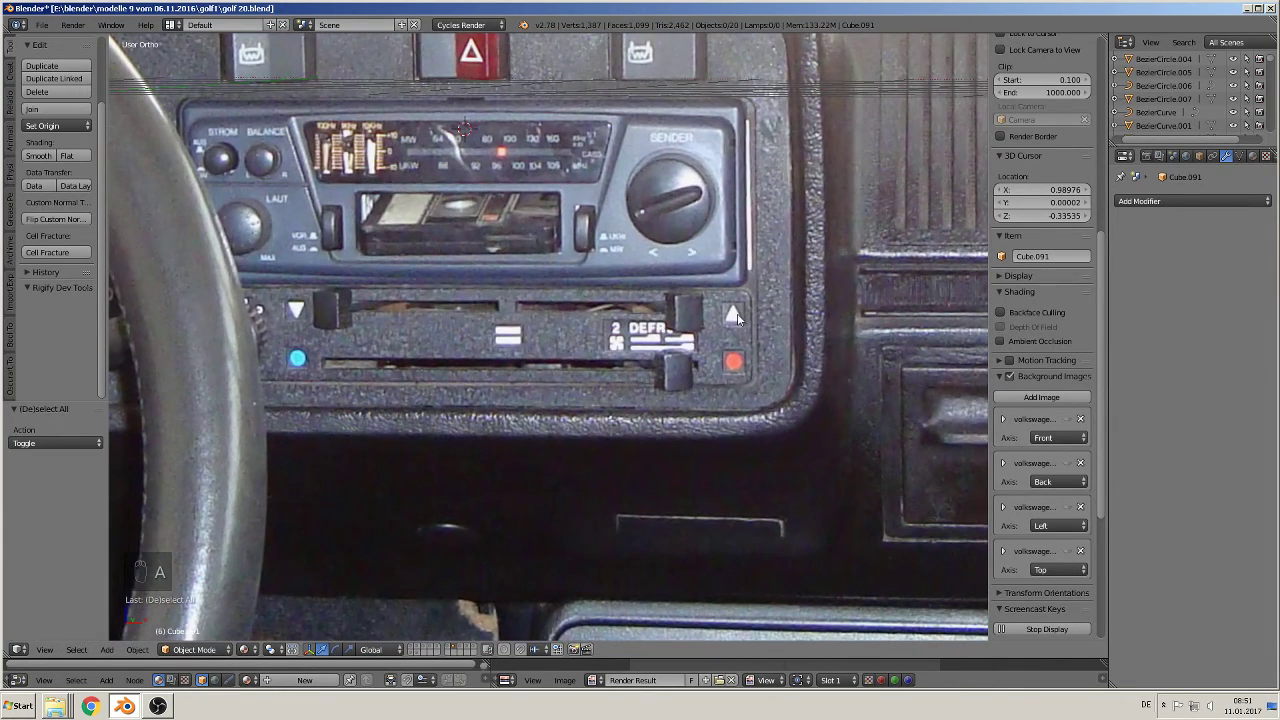
click(734, 316)
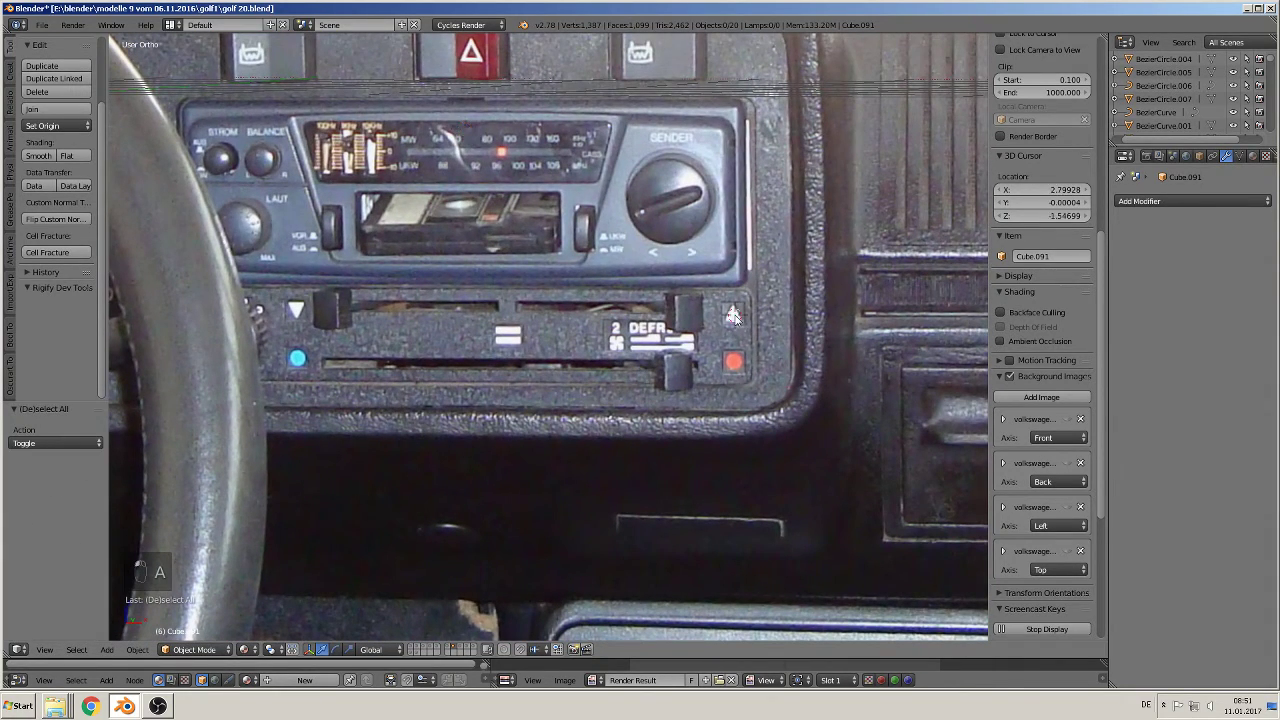
click(110, 650)
mouse_move(120, 632)
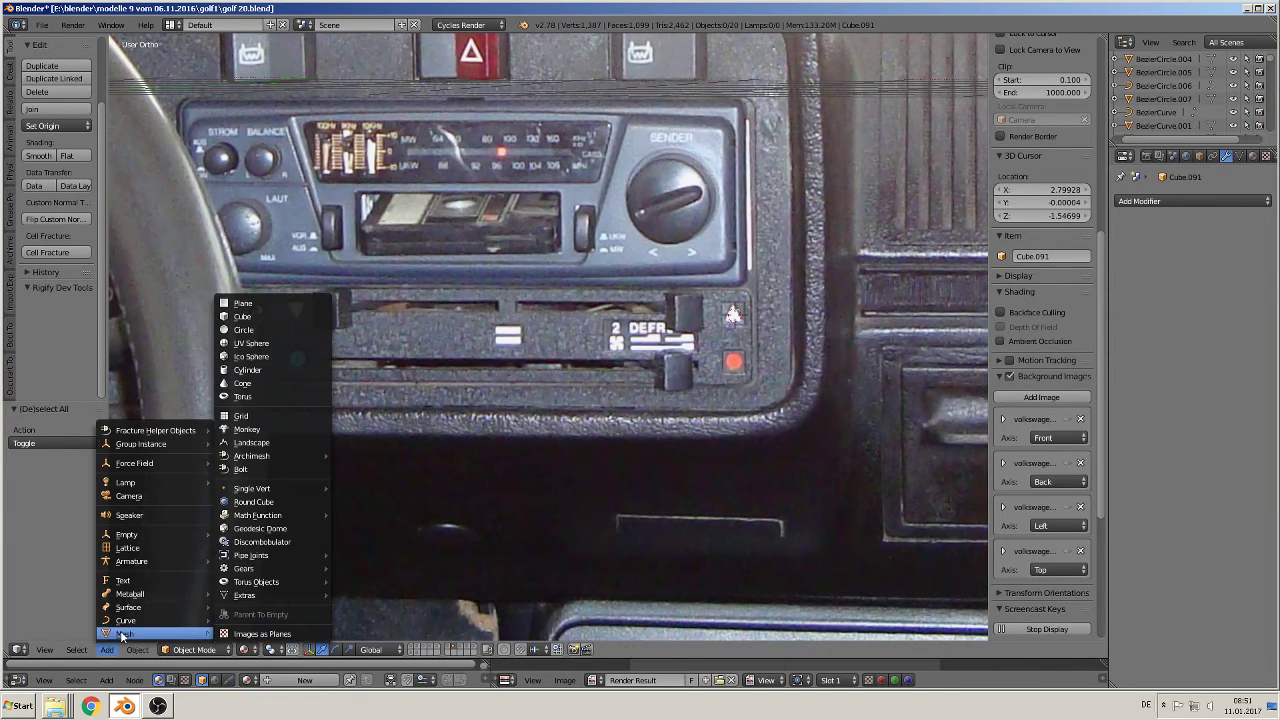
click(273, 371)
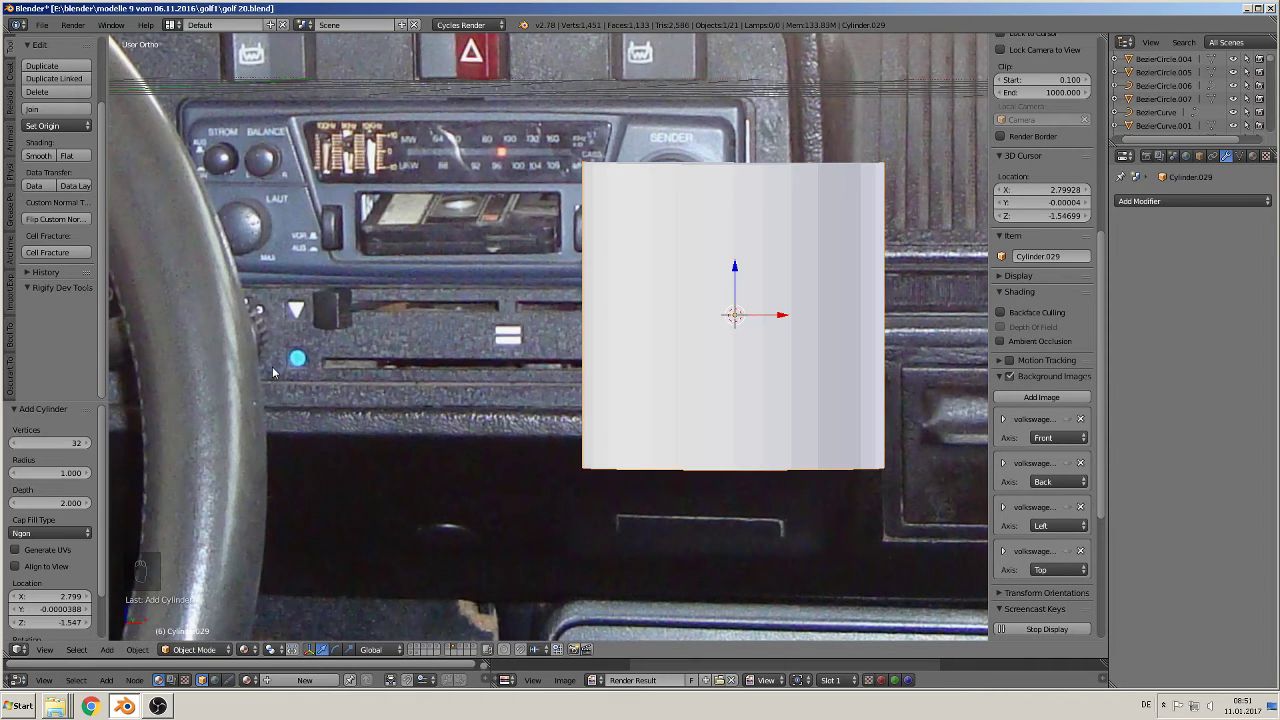
click(70, 442)
text(2)
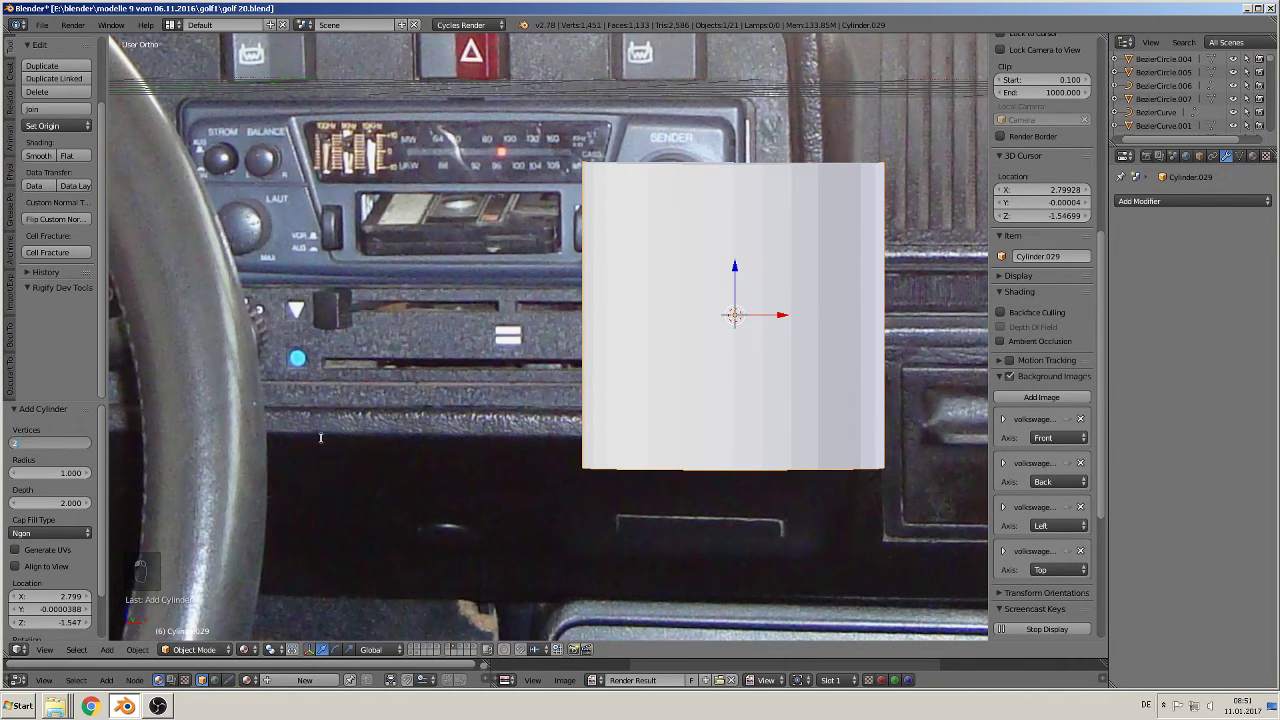
text(3)
key(Return)
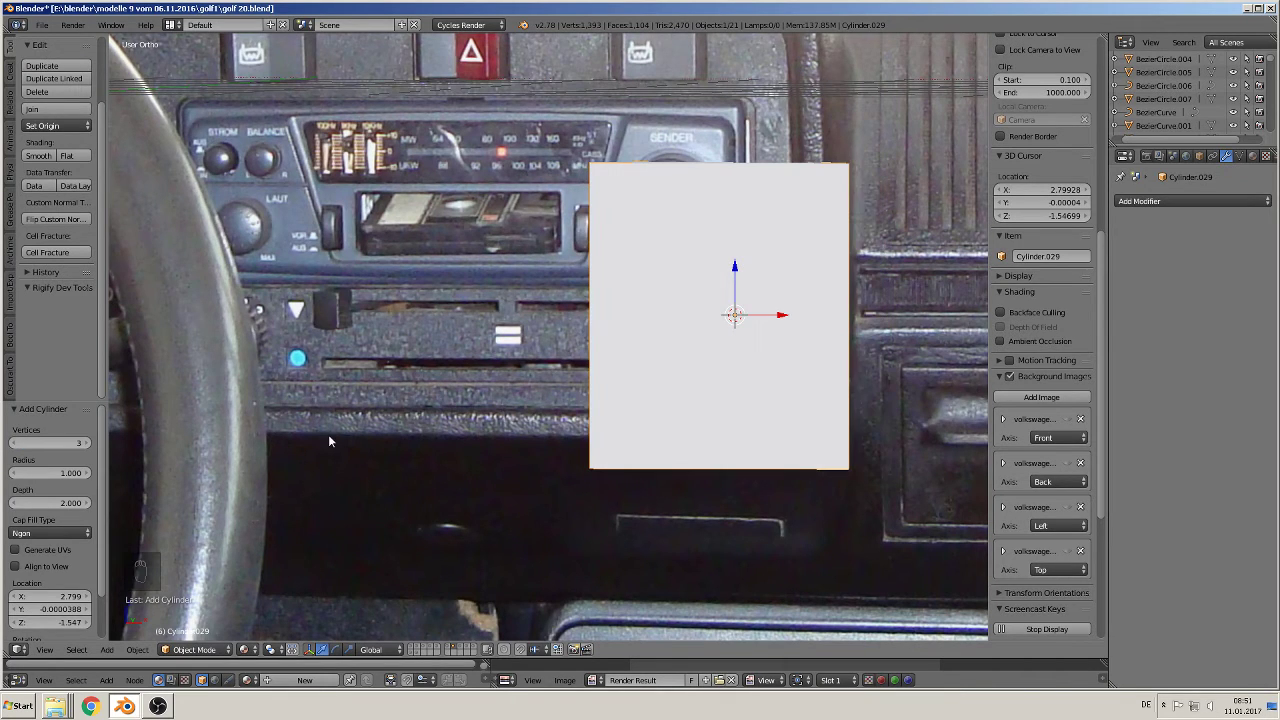
Step: Rotate the three-sided prism 90° about Y and move it -0.857 along Y, out of the photo plane
key(r)
key(y)
key(9)
key(0)
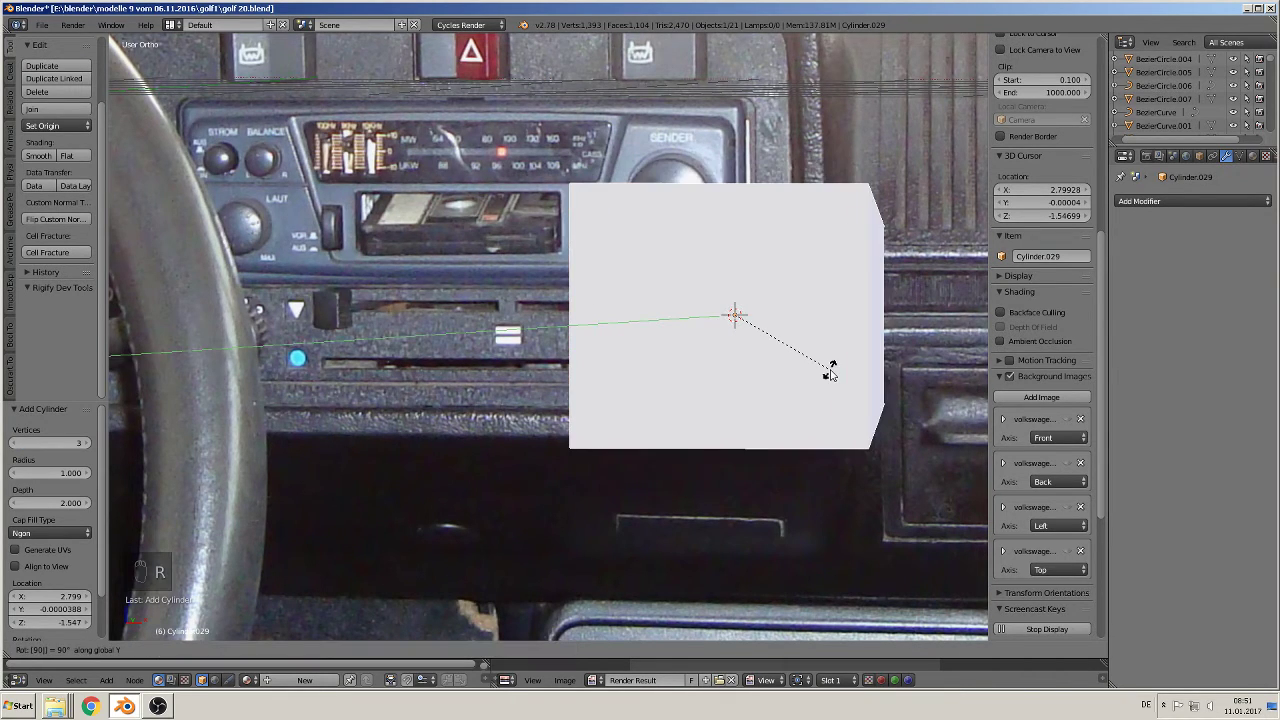
key(Return)
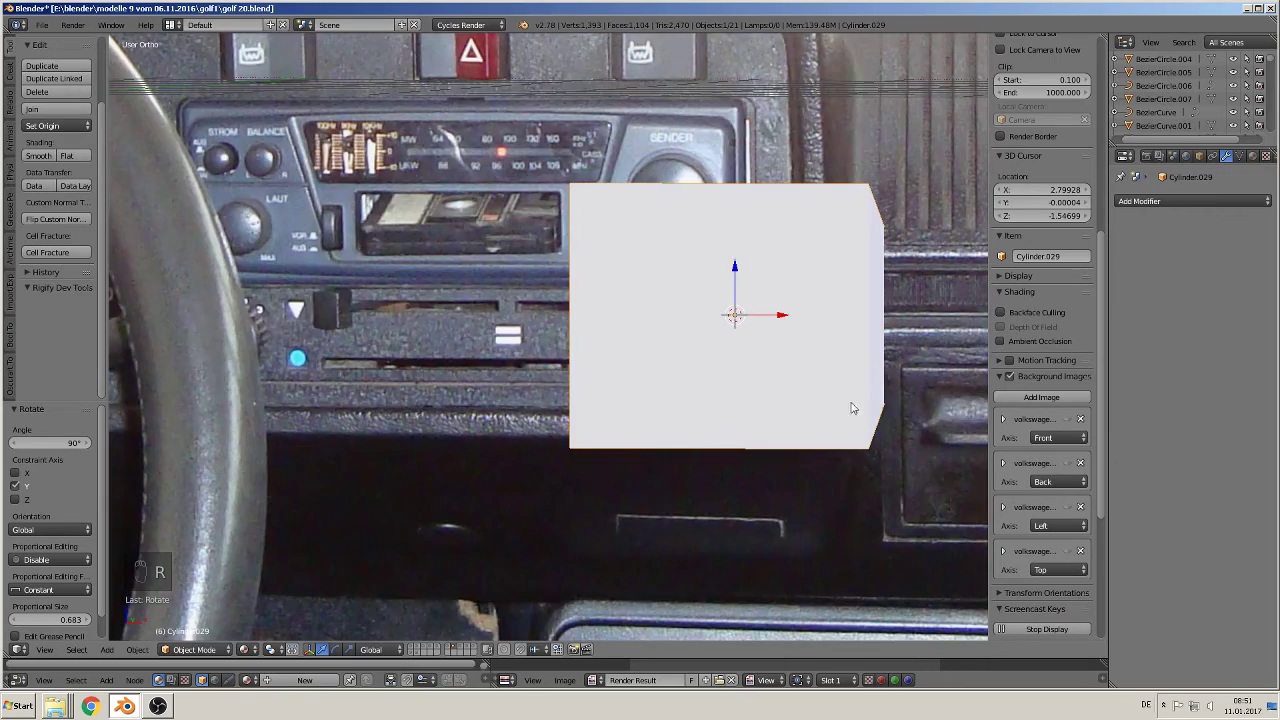
middle_drag(851, 406, 748, 450)
drag(749, 313, 536, 336)
middle_drag(649, 365, 713, 355)
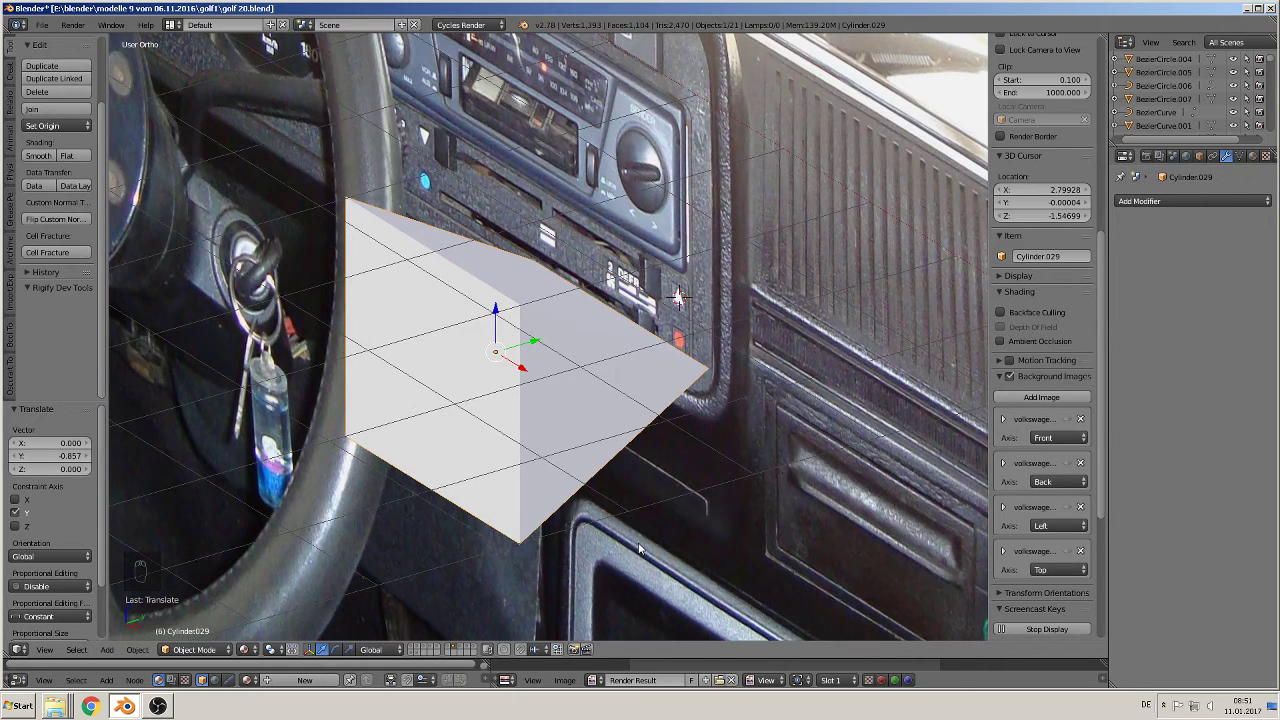
Step: Rotate the prism a further 90° about Y and 90° about X to turn its triangular end forward
key(r)
key(y)
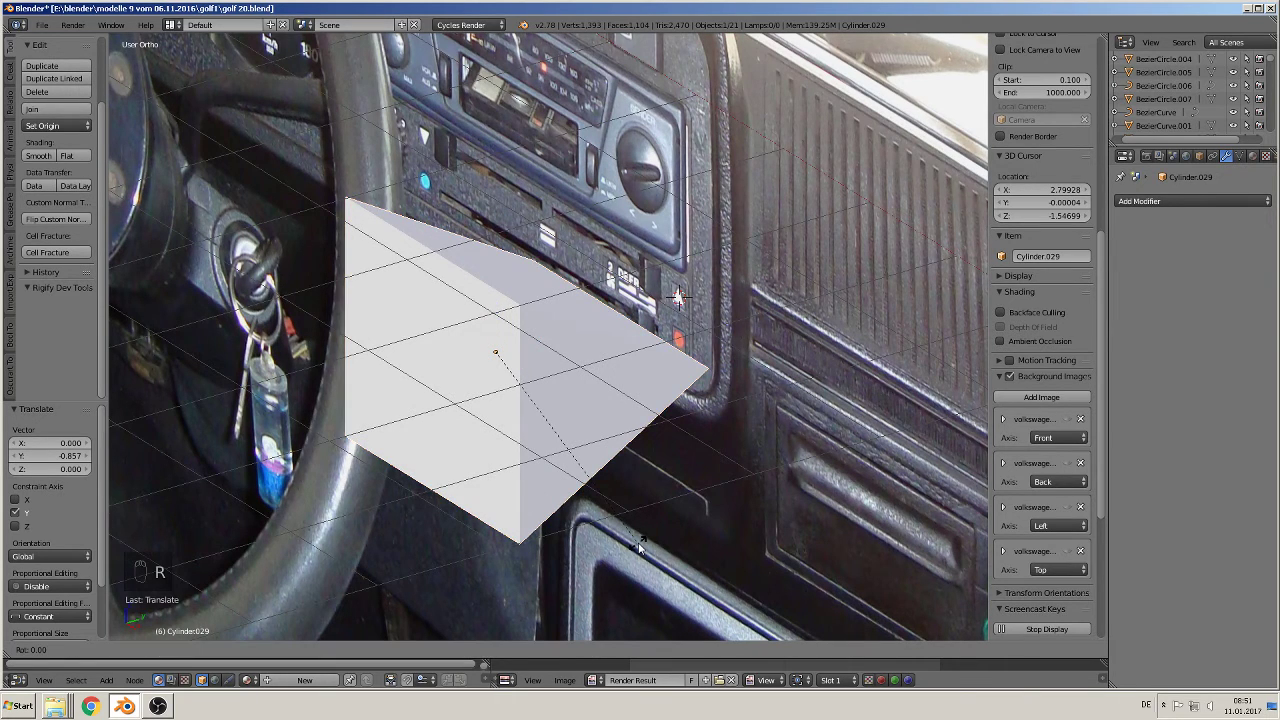
click(640, 548)
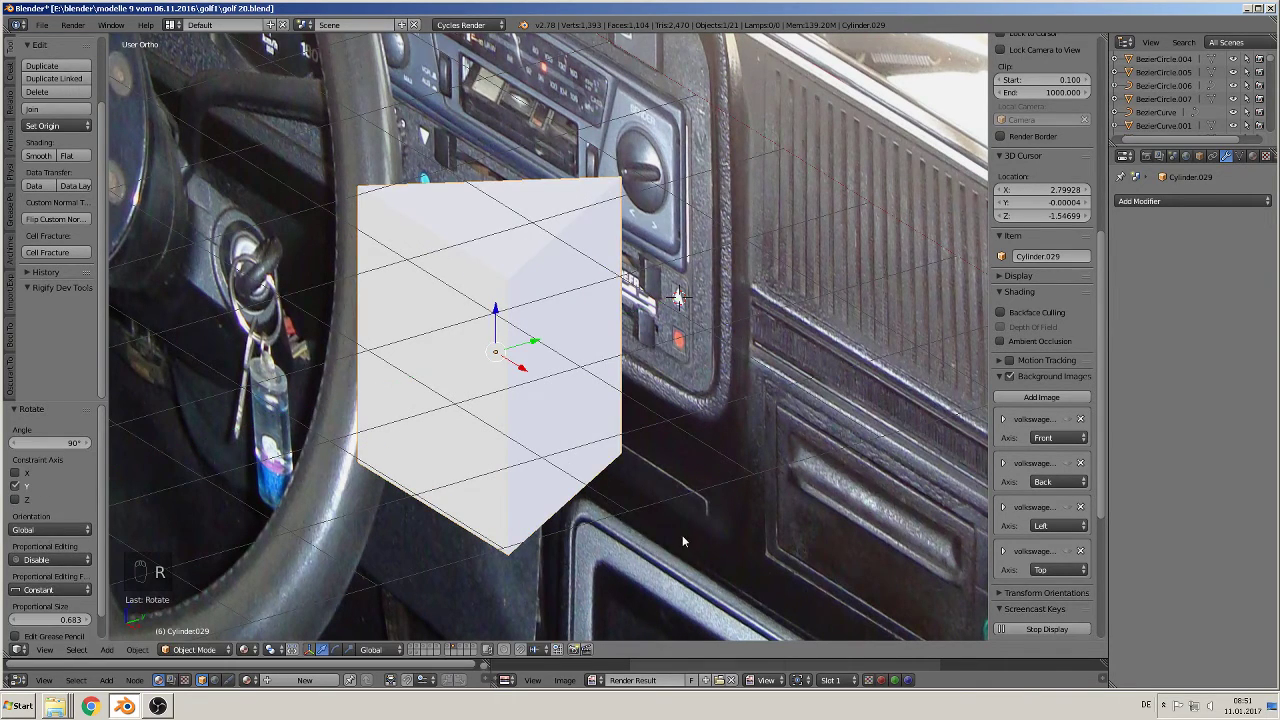
middle_drag(682, 541, 718, 555)
text(r)
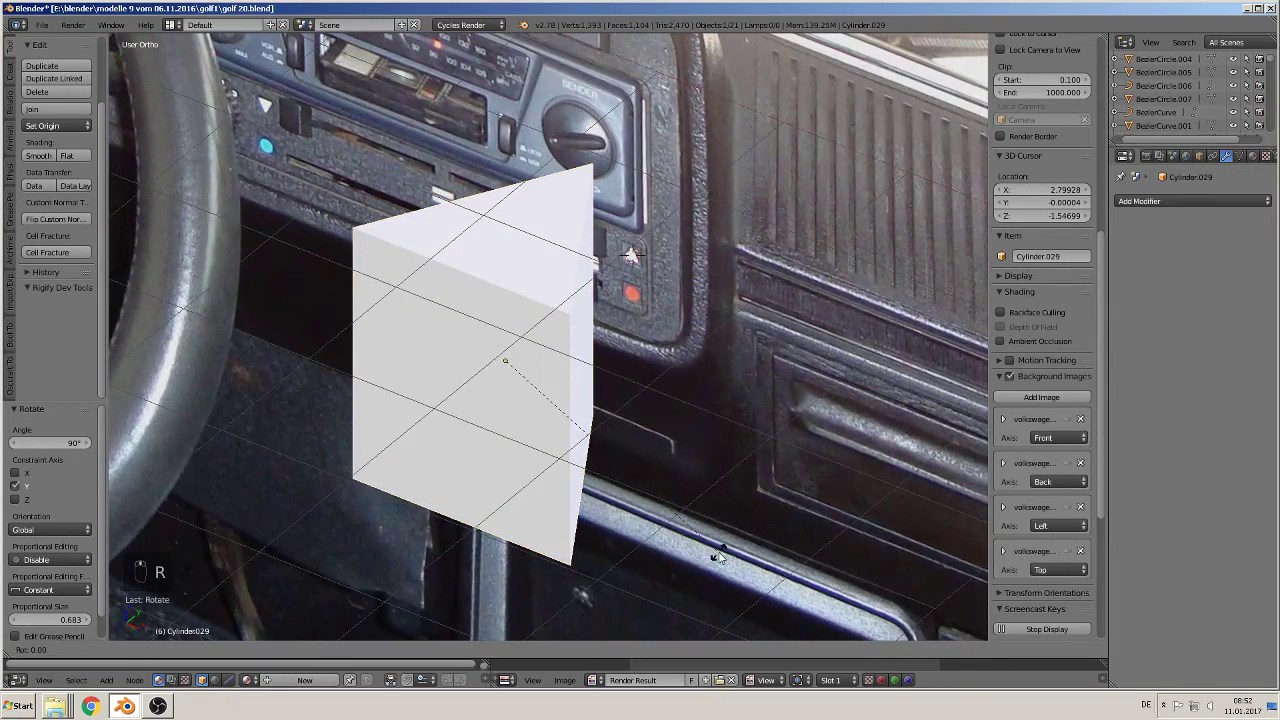
text(x90)
key(Return)
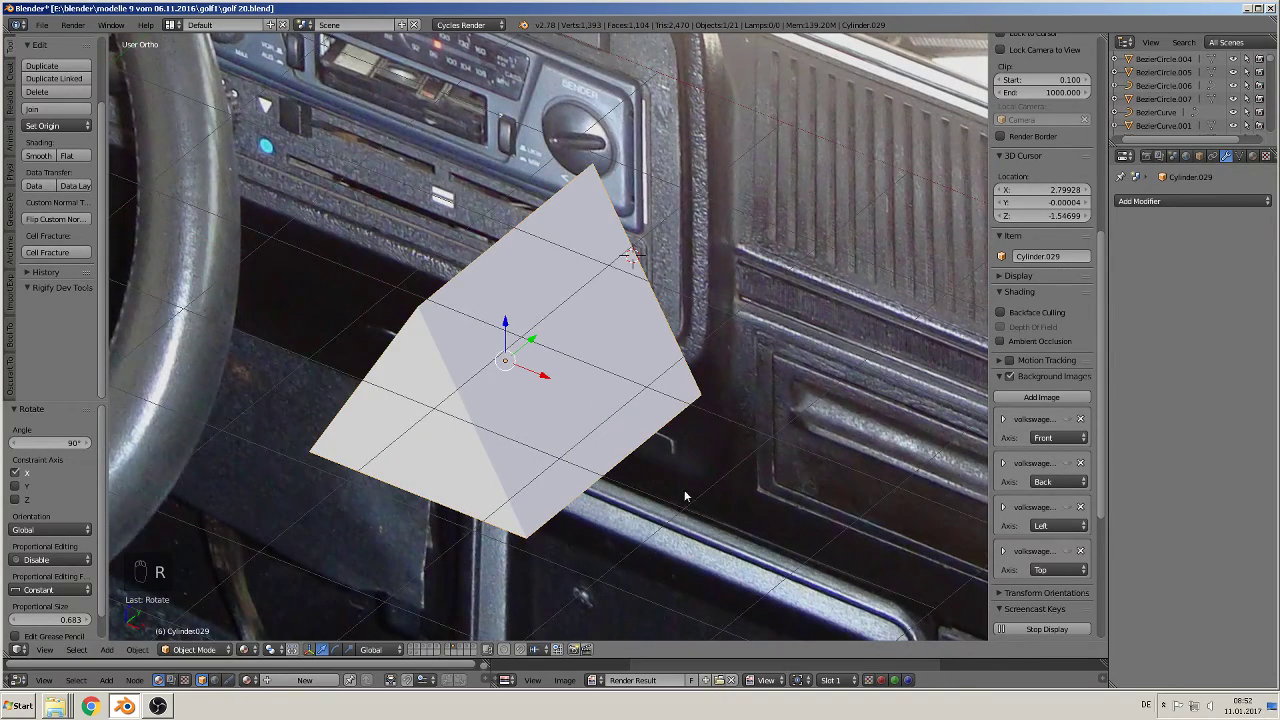
Step: Delete the three rear vertices of the prism, leaving a flat triangle, and return to object mode in front view
key(Tab)
right_click(655, 289)
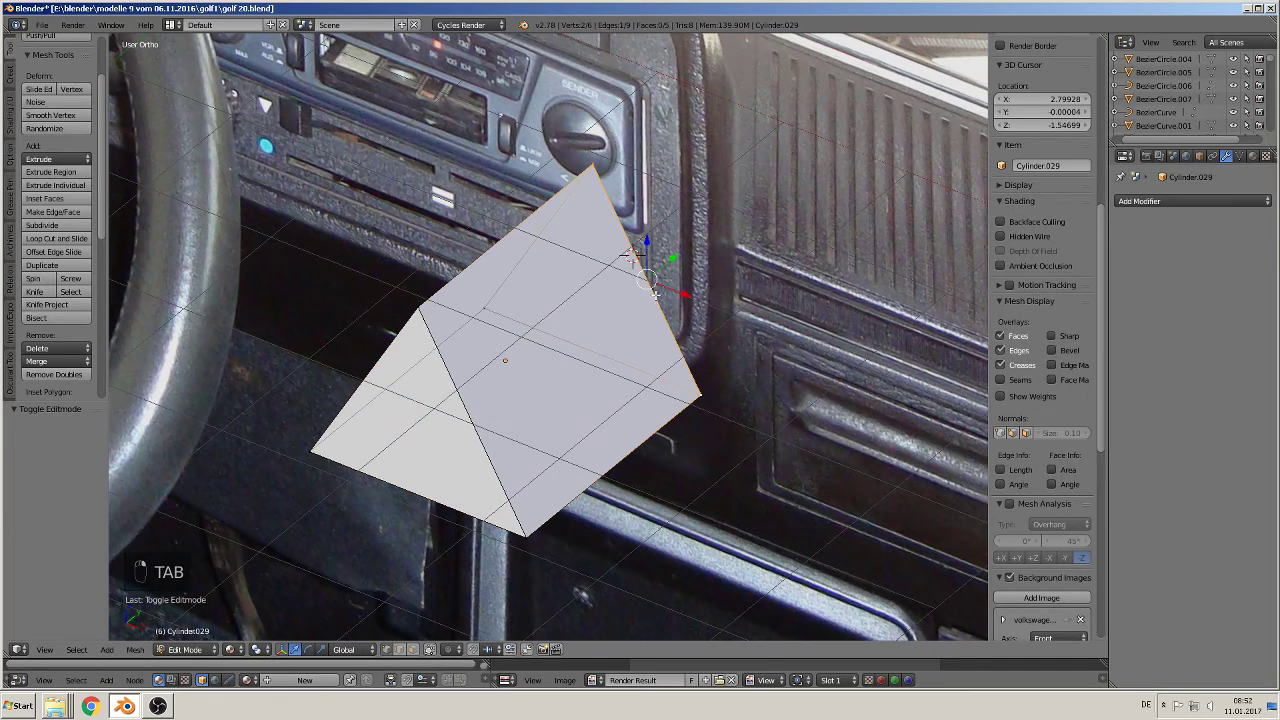
shift+right_click(702, 393)
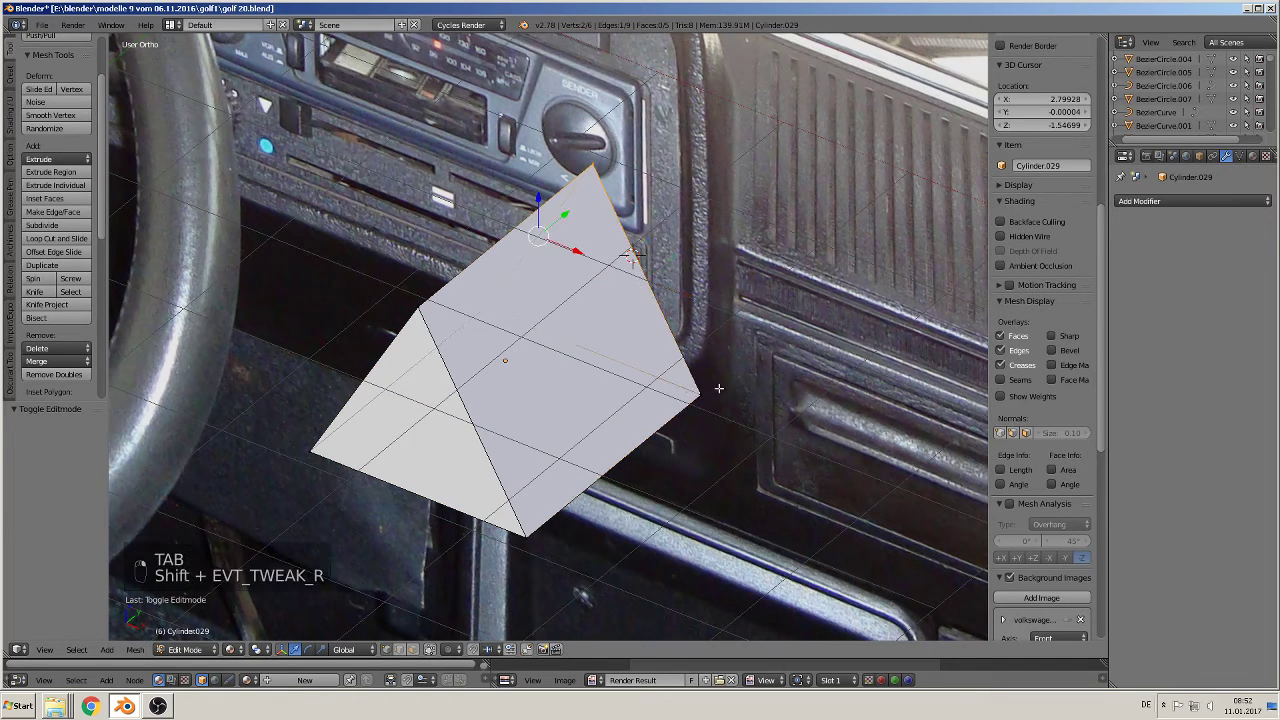
key(x)
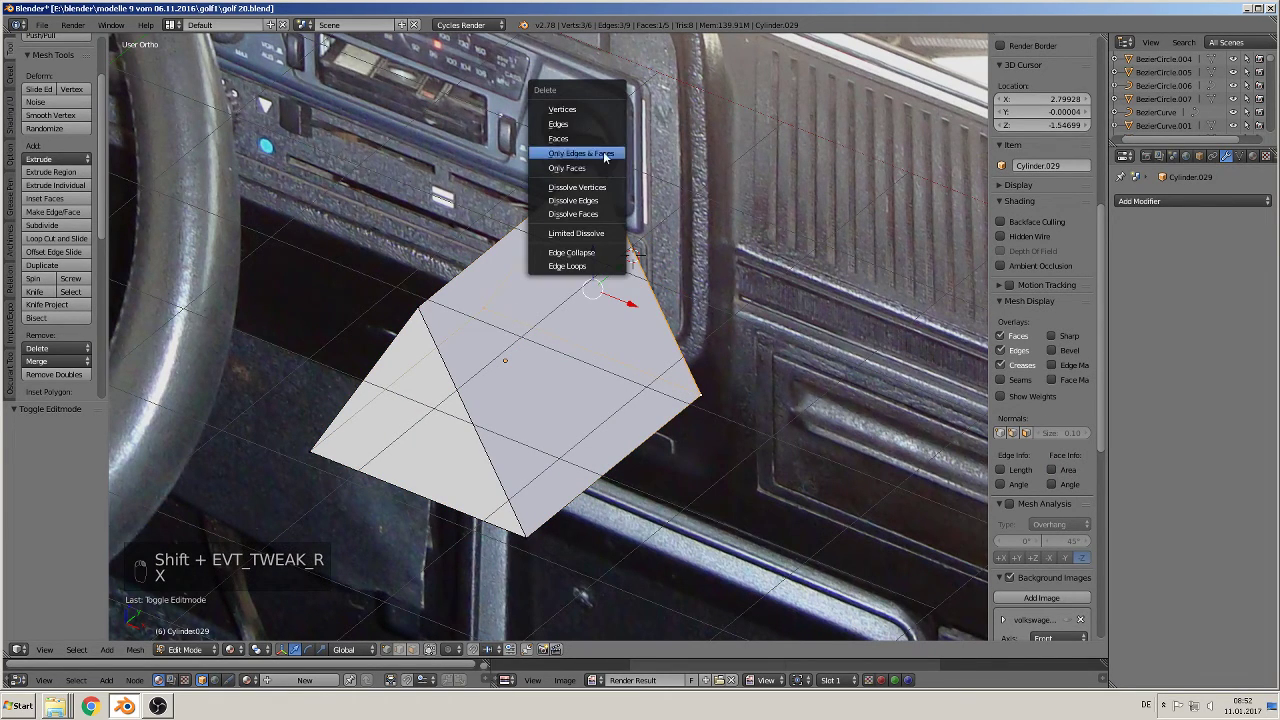
click(590, 108)
key(KP_1)
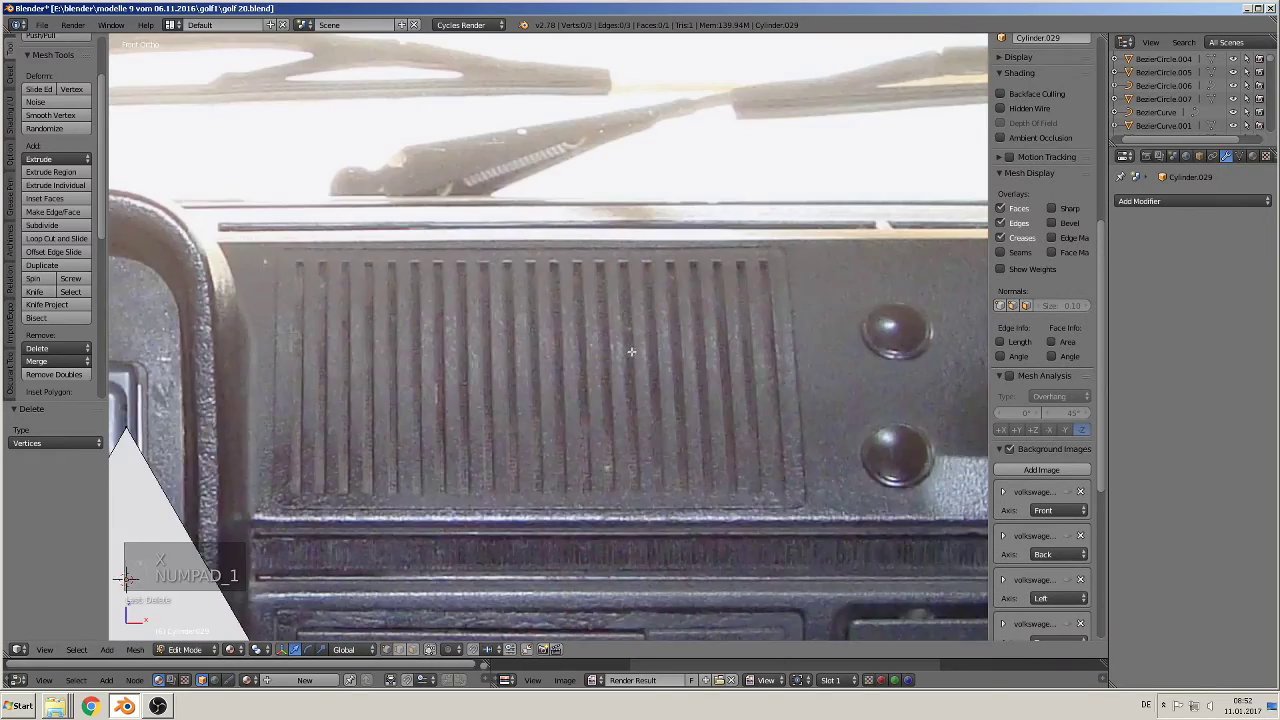
key(Tab)
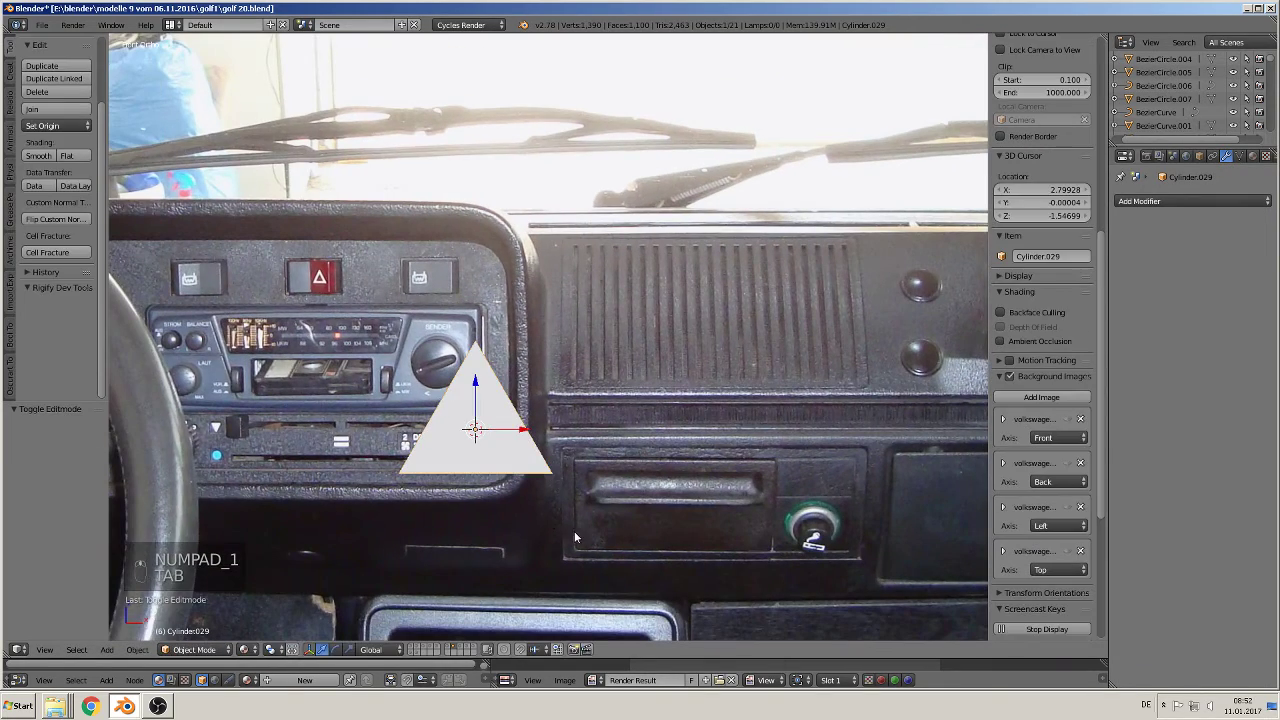
Step: Scale the triangle to 0.096, shrink it further to fit the white heater symbol, and shift it -0.009 along X
key(s)
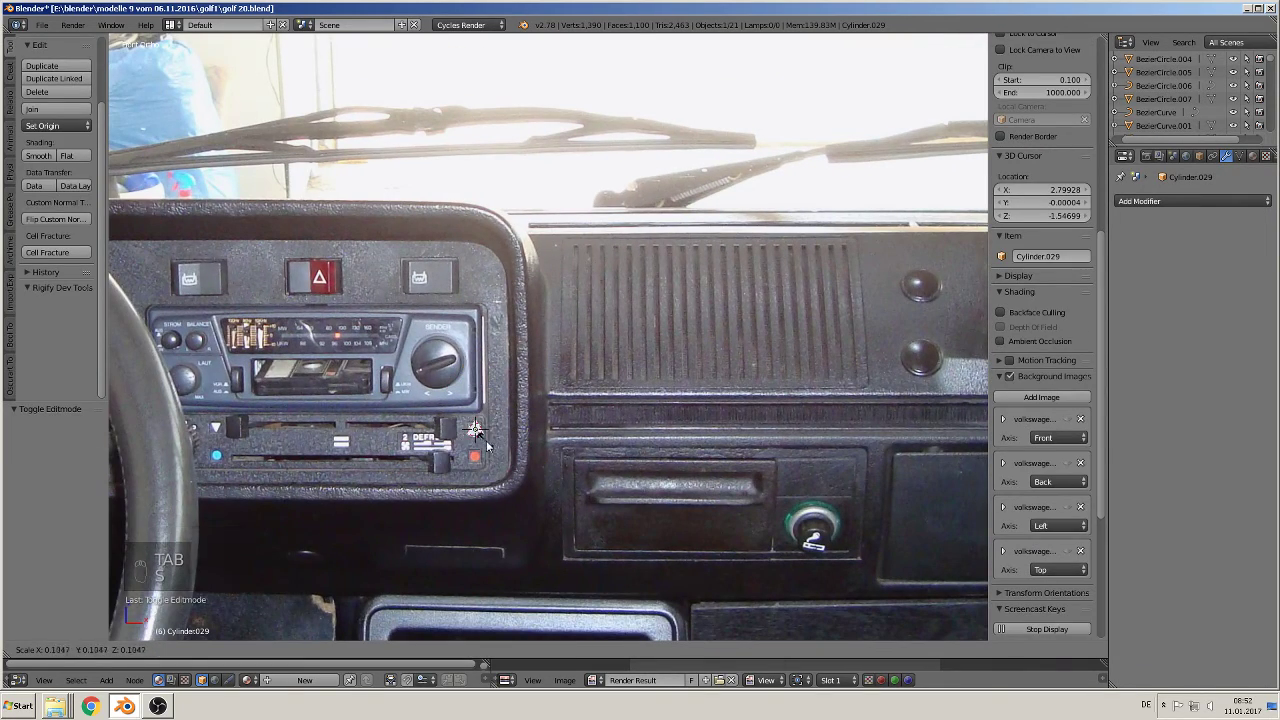
click(490, 445)
scroll(490, 445, up, 5)
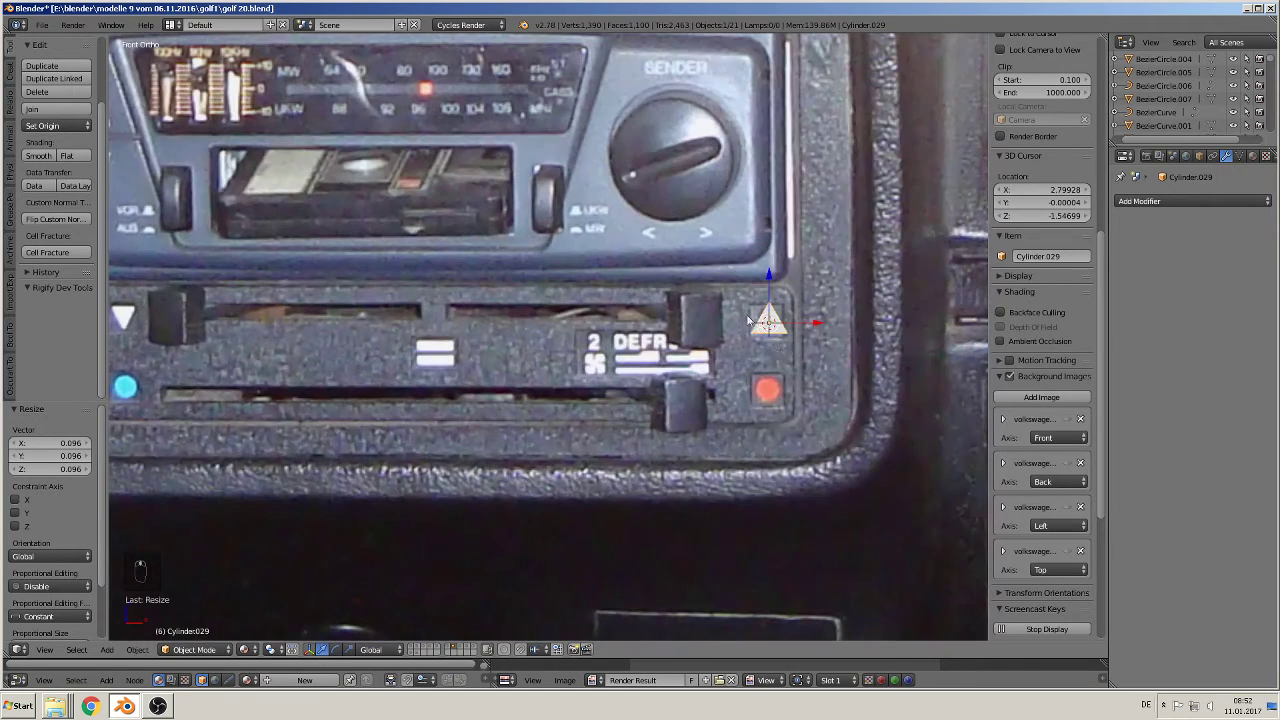
key(s)
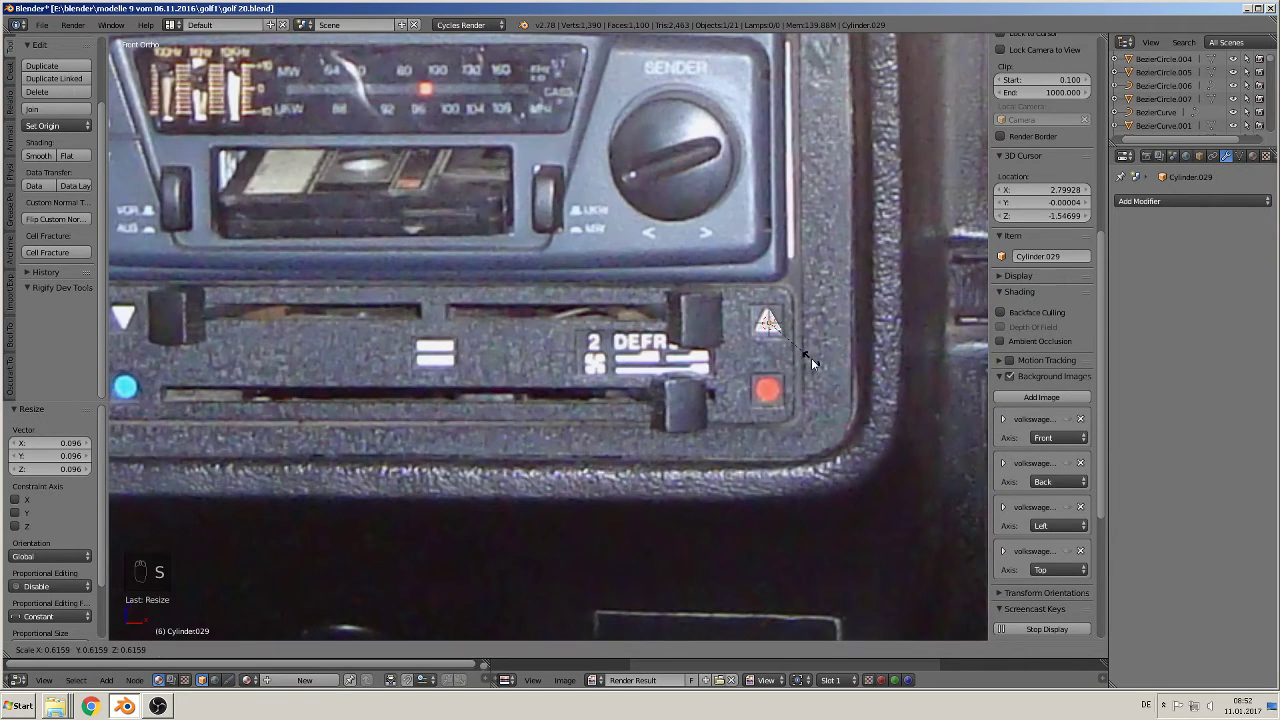
click(815, 350)
drag(815, 324, 814, 326)
Step: Add a circle mesh with 12 vertices at the red dot below the triangle symbol
shift+middle_drag(783, 407, 626, 391)
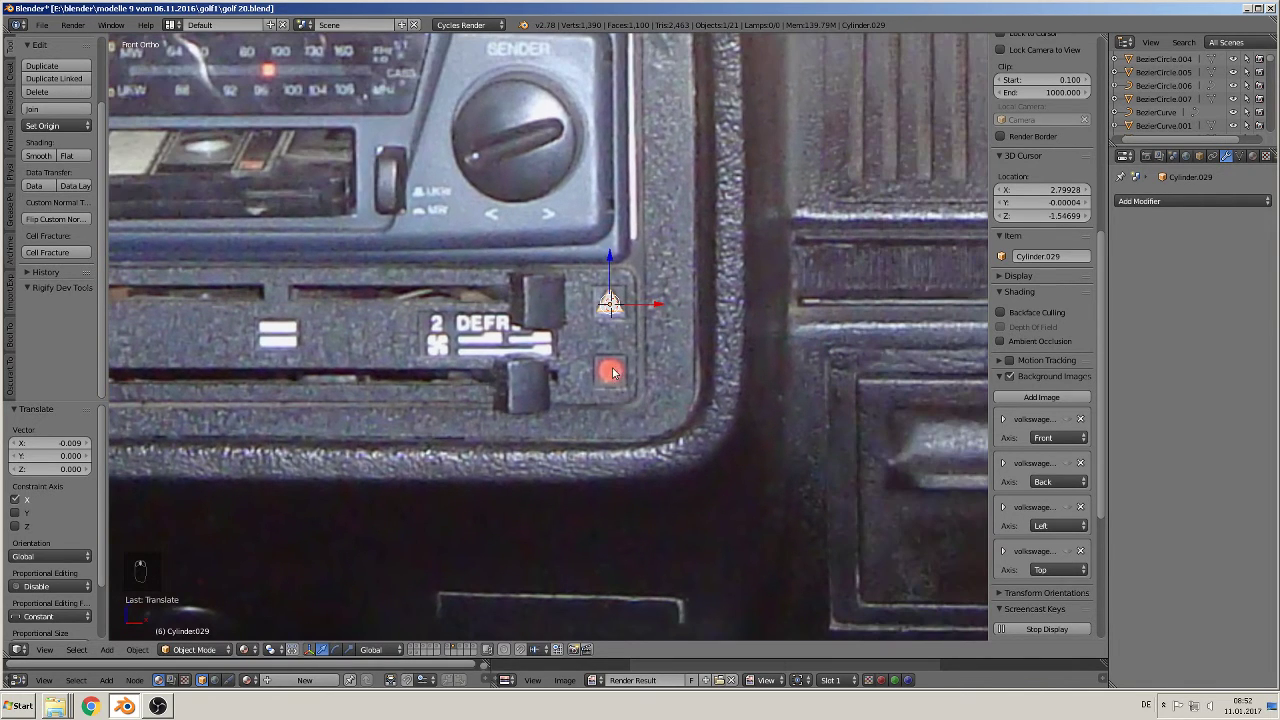
click(611, 372)
click(612, 374)
click(105, 650)
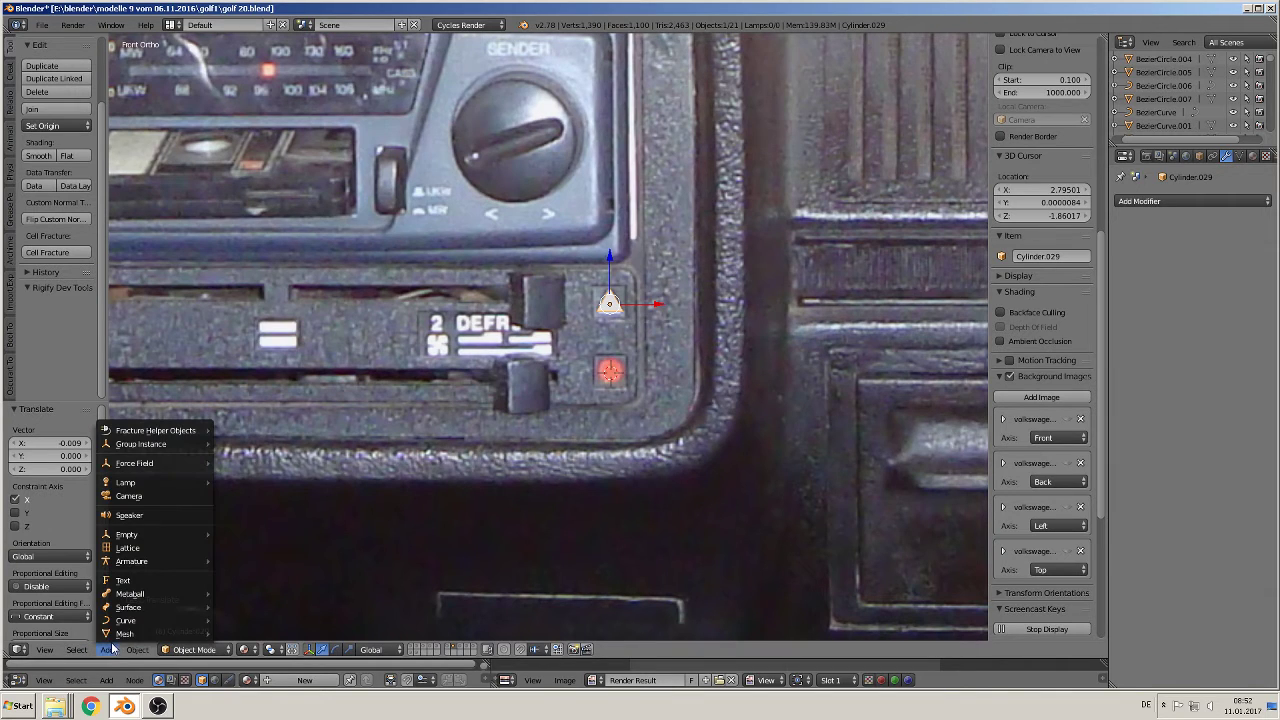
mouse_move(124, 634)
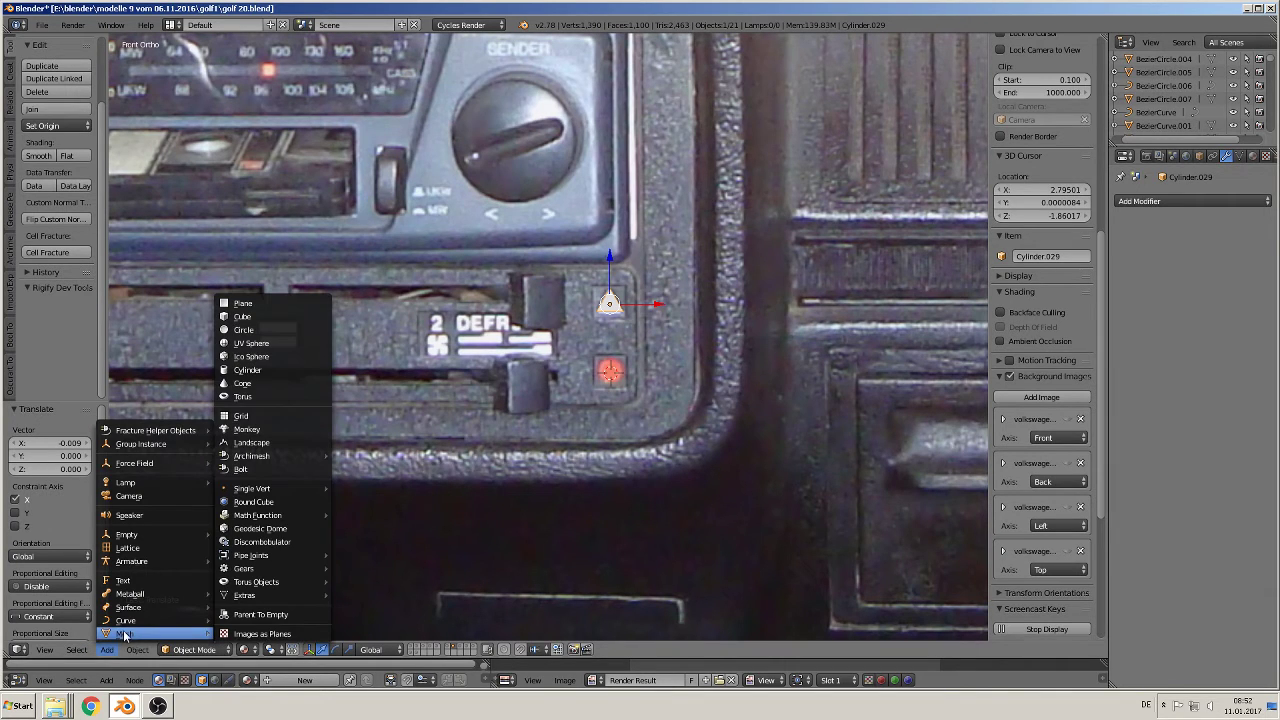
click(250, 330)
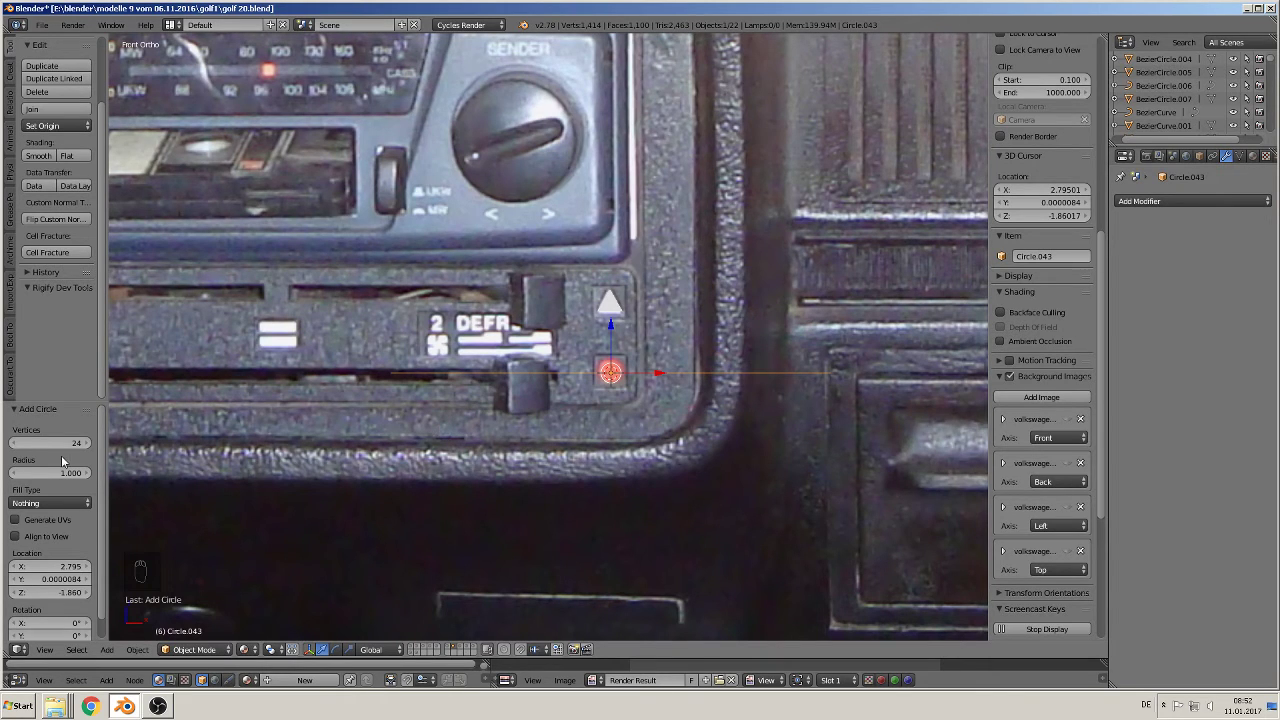
key(Return)
Step: Rotate the circle 90° about X and scale it down to match the red dot
text(rx)
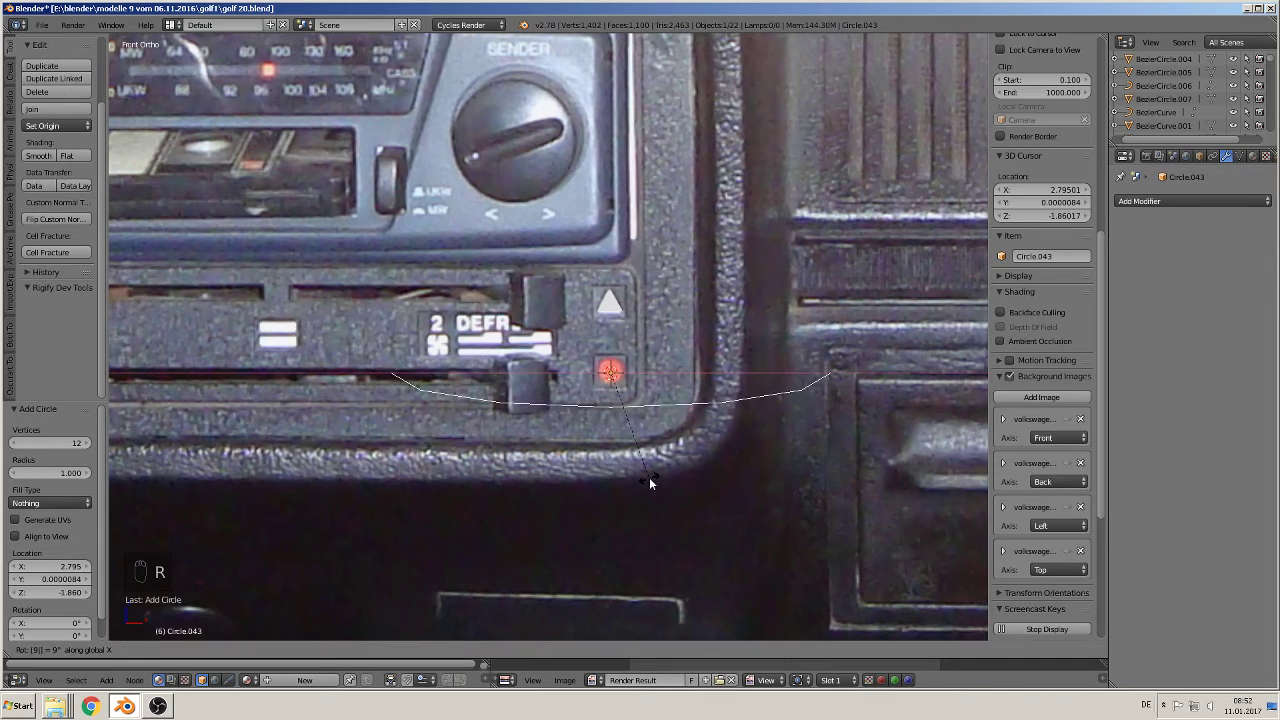
text(90)
key(Return)
key(s)
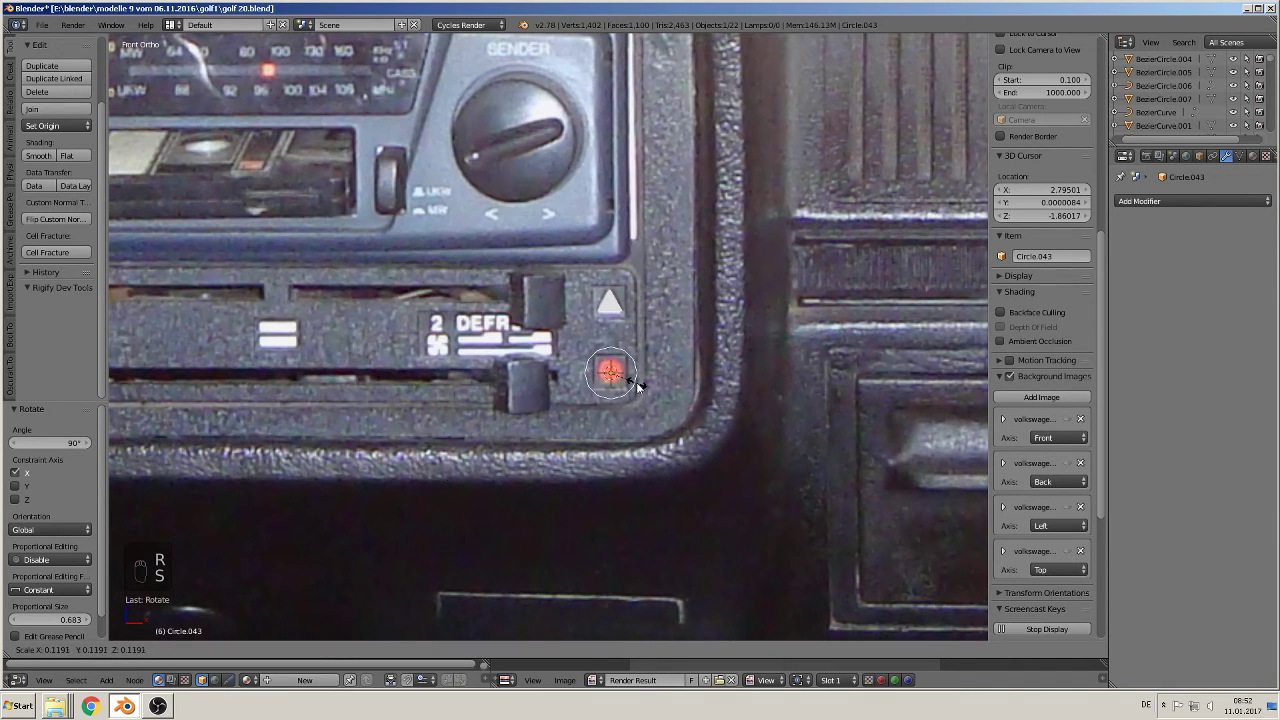
click(632, 400)
Step: Fill the 12-sided circle over the red dot with a face
key(Tab)
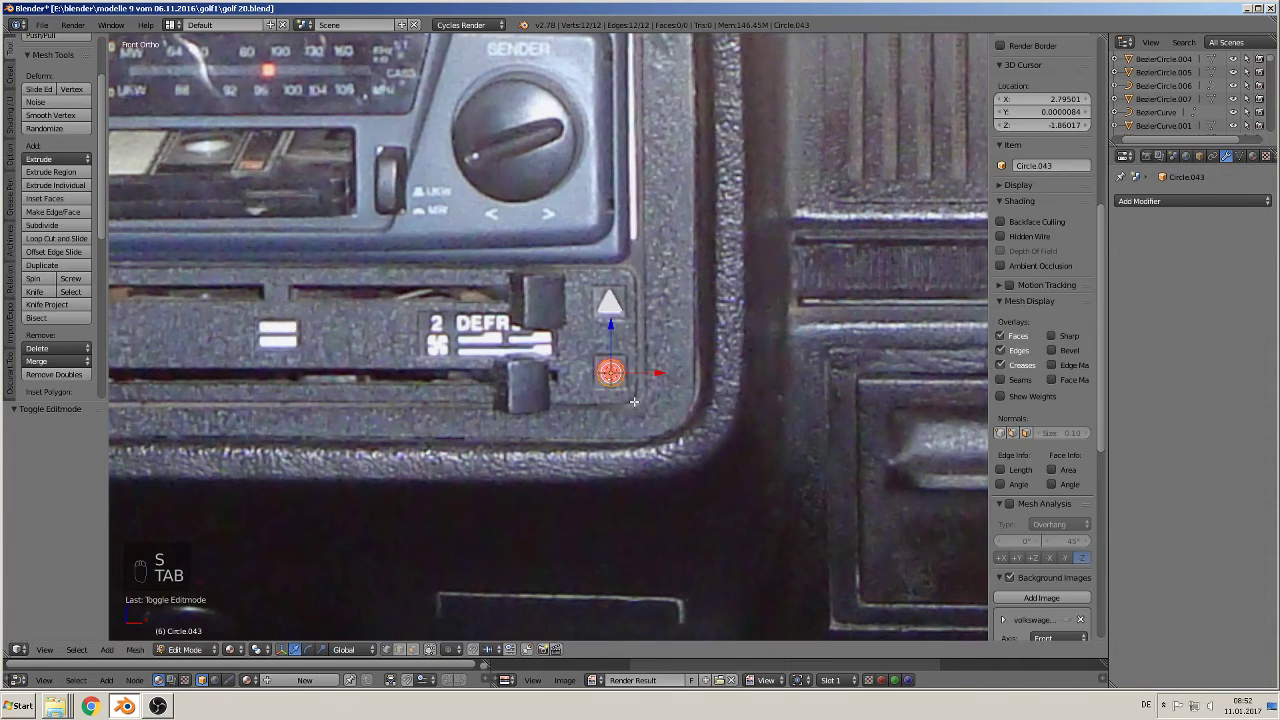
key(Tab)
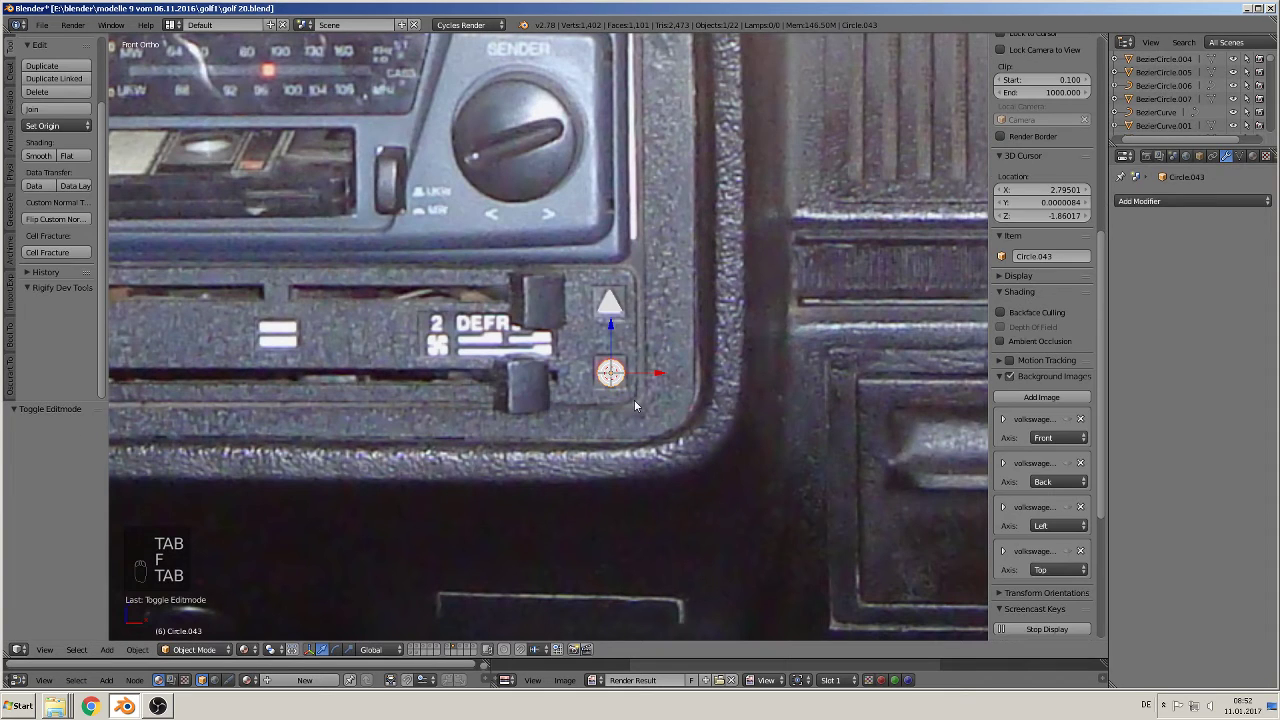
key(f)
Step: Select the disc and the triangle and move them -30.806 along Z, below the reference photos beside the finished switches
key(a)
key(a)
right_click(615, 377)
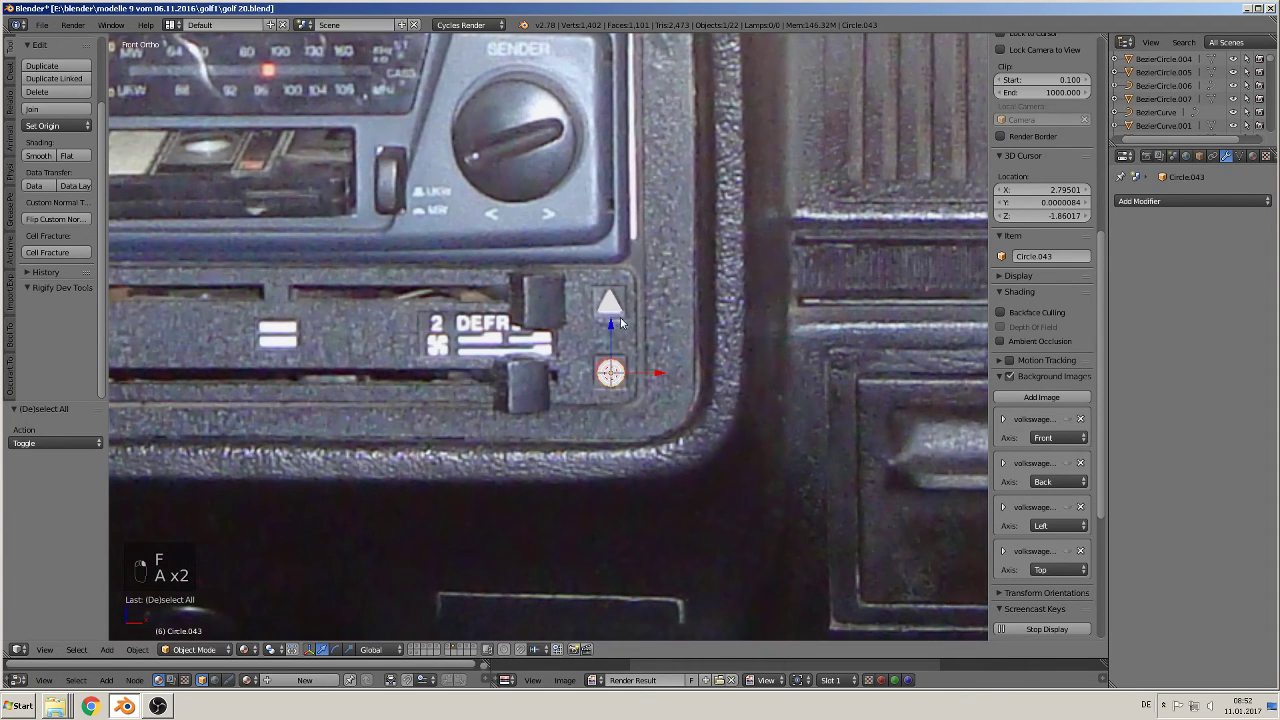
shift+right_click(612, 303)
scroll(640, 388, down, 6)
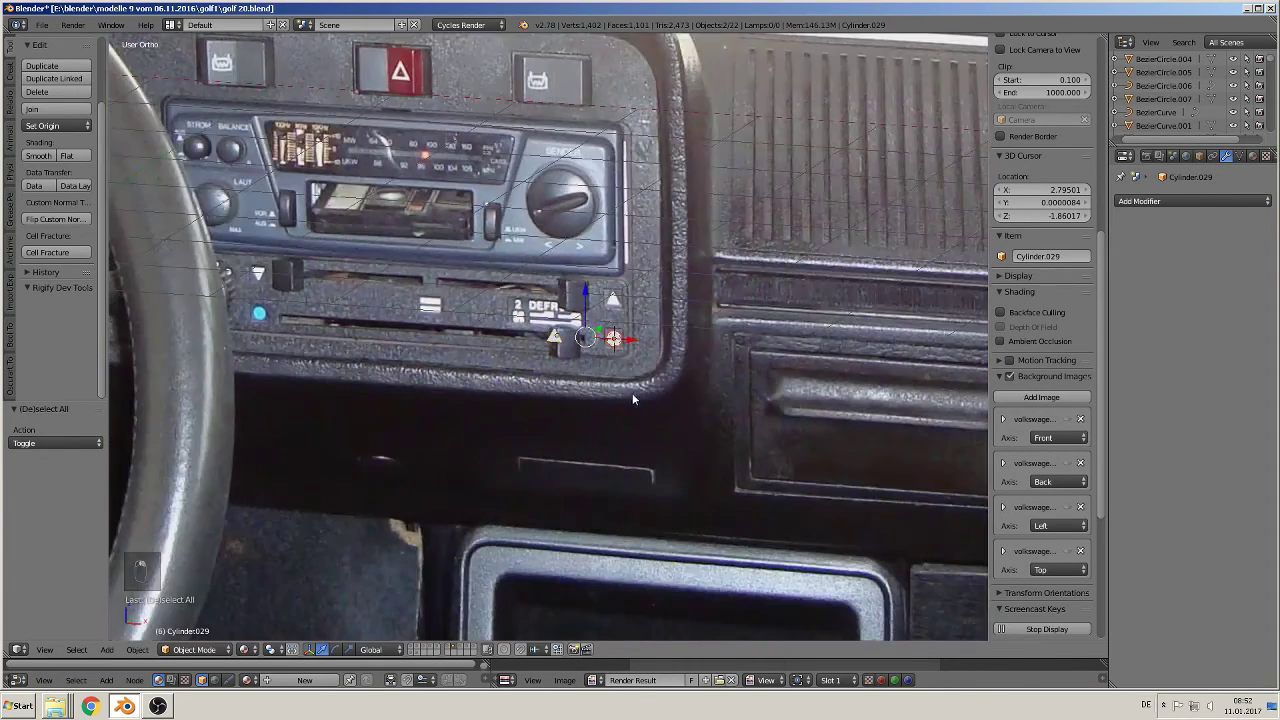
scroll(640, 401, down, 4)
key(KP_1)
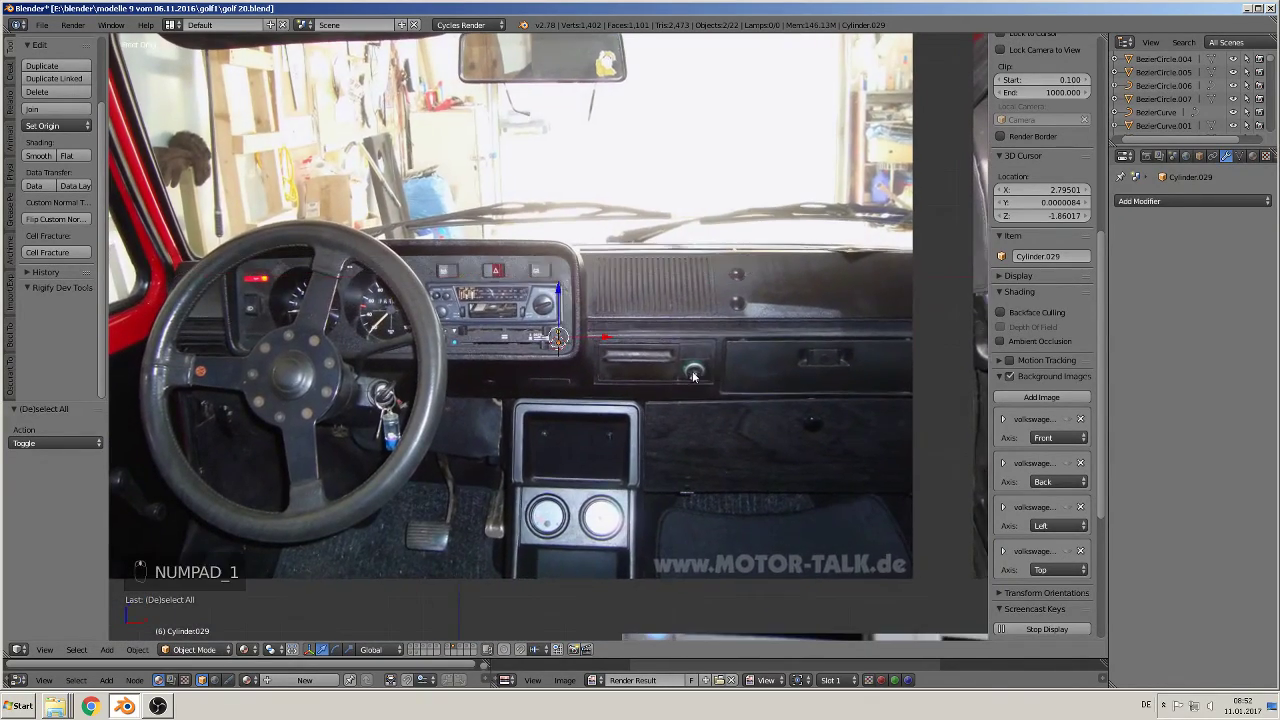
scroll(652, 374, down, 6)
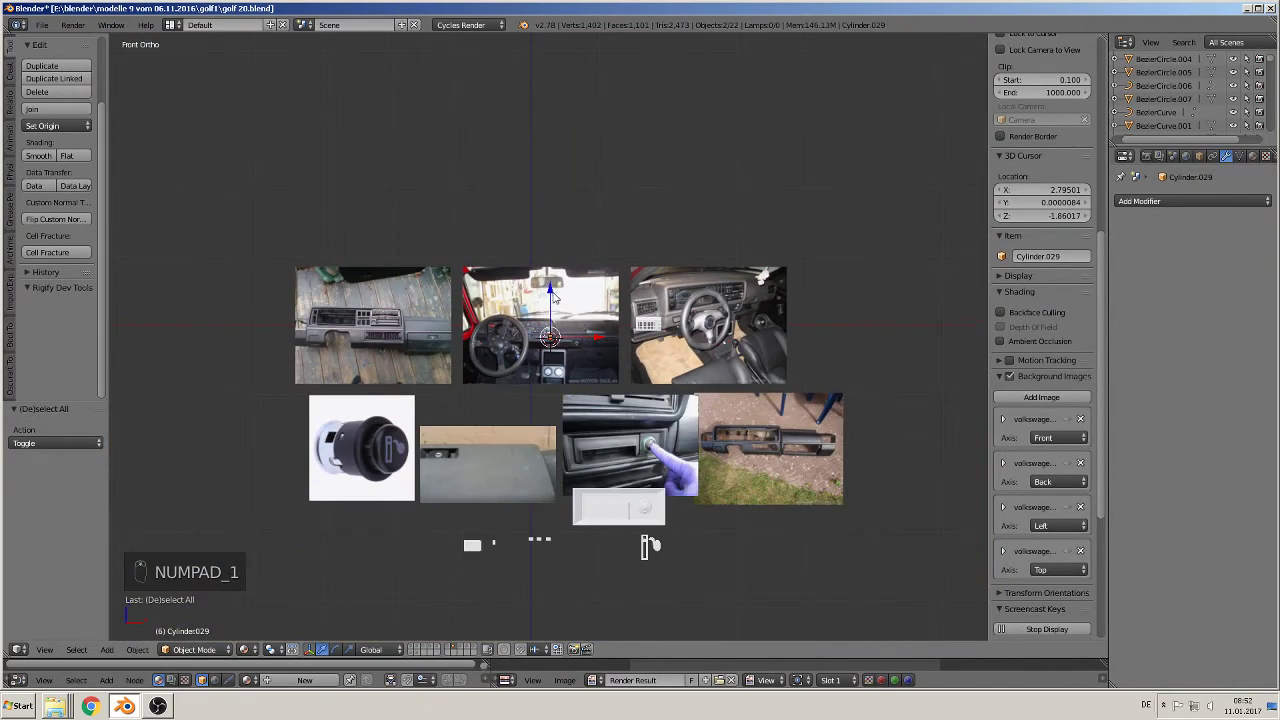
key(g)
key(z)
click(552, 502)
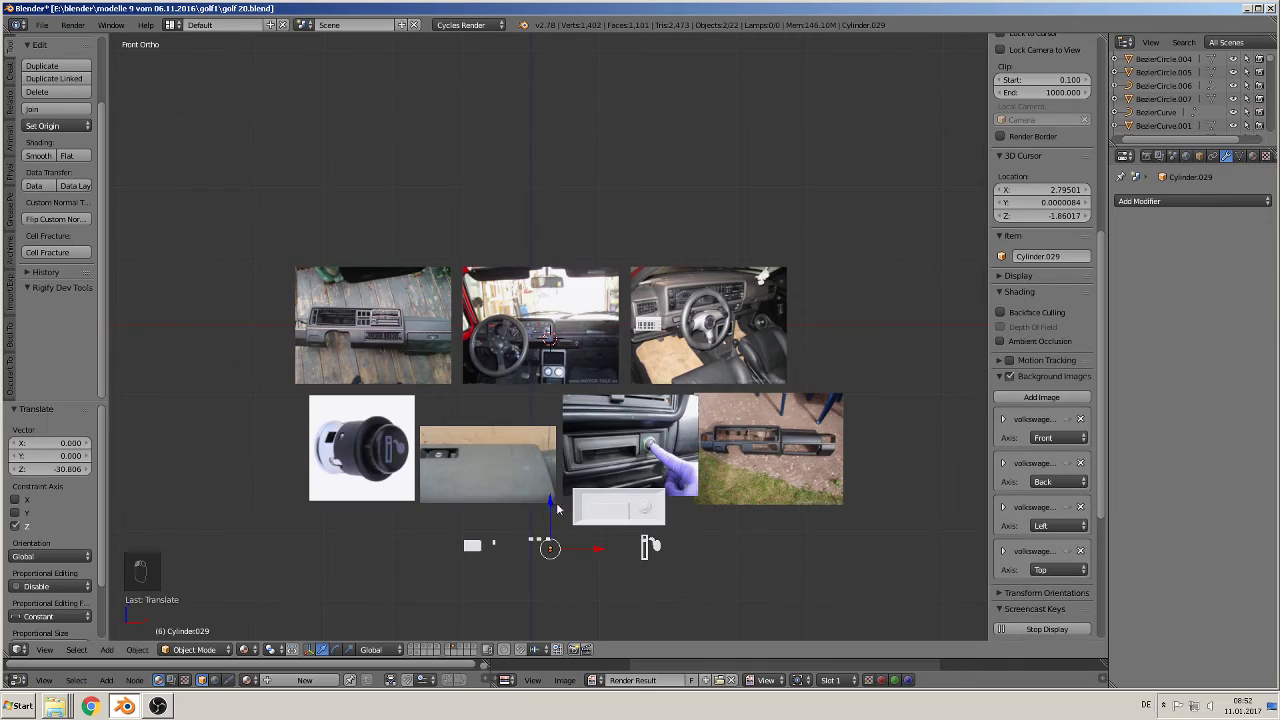
scroll(552, 490, up, 8)
scroll(548, 470, up, 3)
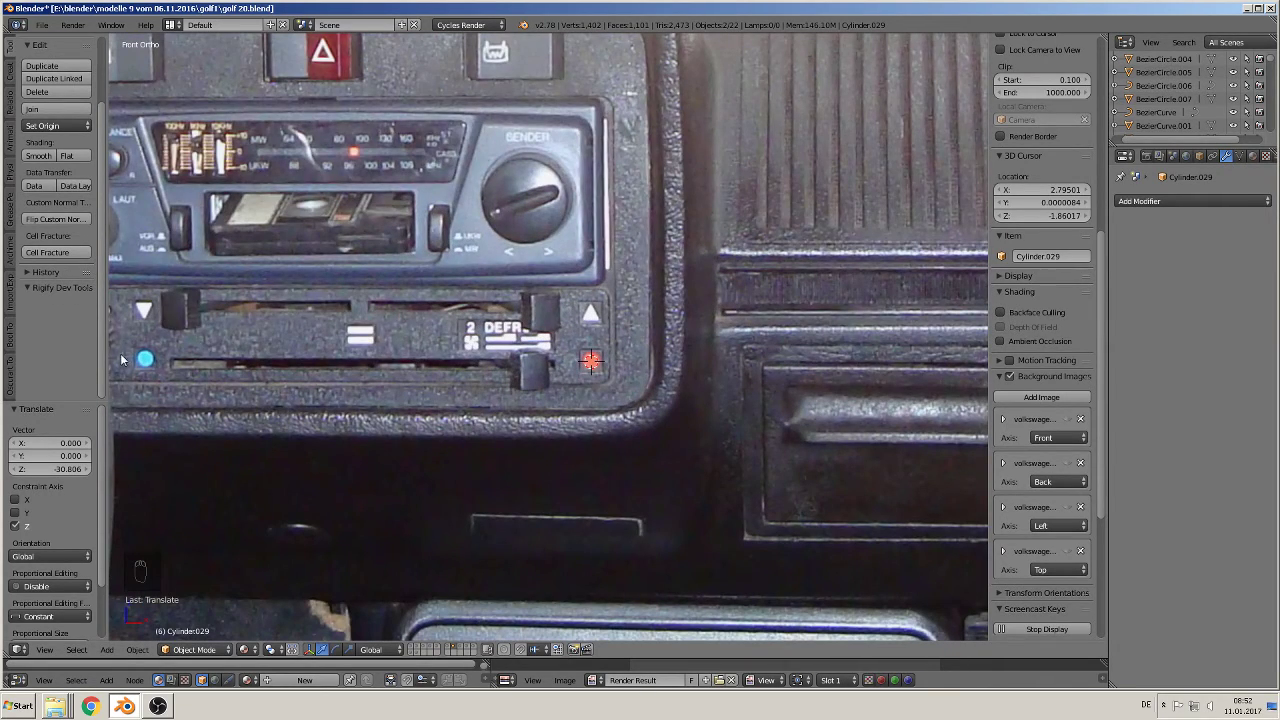
Step: Duplicate the triangle and disc symbols below the reference photos and move the copies -2.653 along X
scroll(187, 378, down, 8)
shift+middle_drag(494, 563, 551, 86)
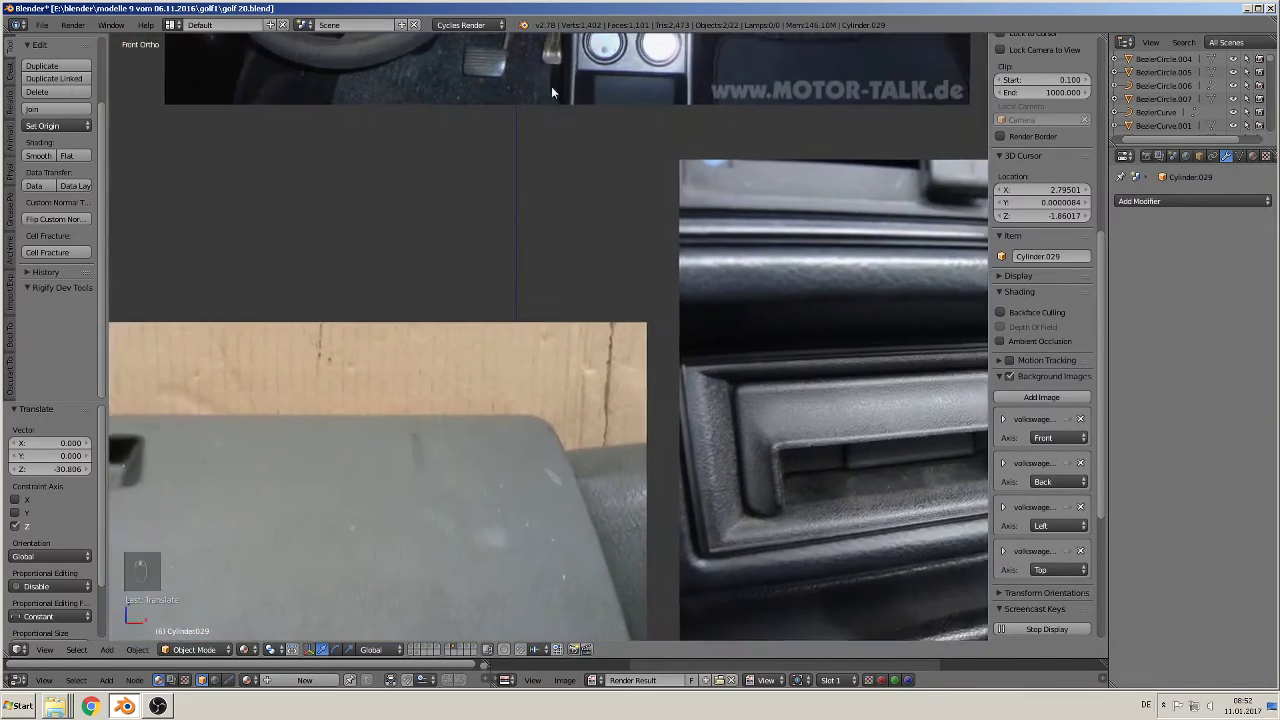
scroll(626, 151, down, 1)
shift+middle_drag(626, 151, 599, 117)
scroll(600, 112, down, 7)
scroll(650, 314, up, 12)
shift+middle_drag(630, 452, 605, 428)
scroll(672, 408, up, 2)
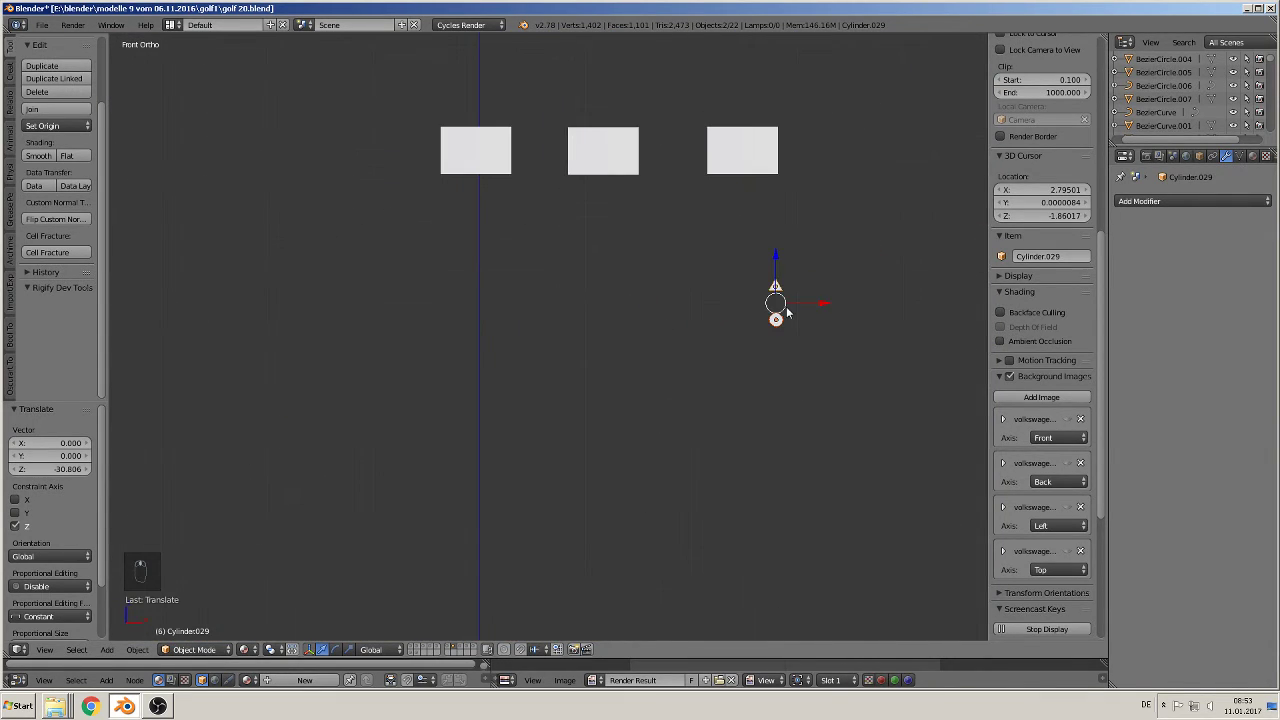
key(shift+d)
key(x)
click(540, 307)
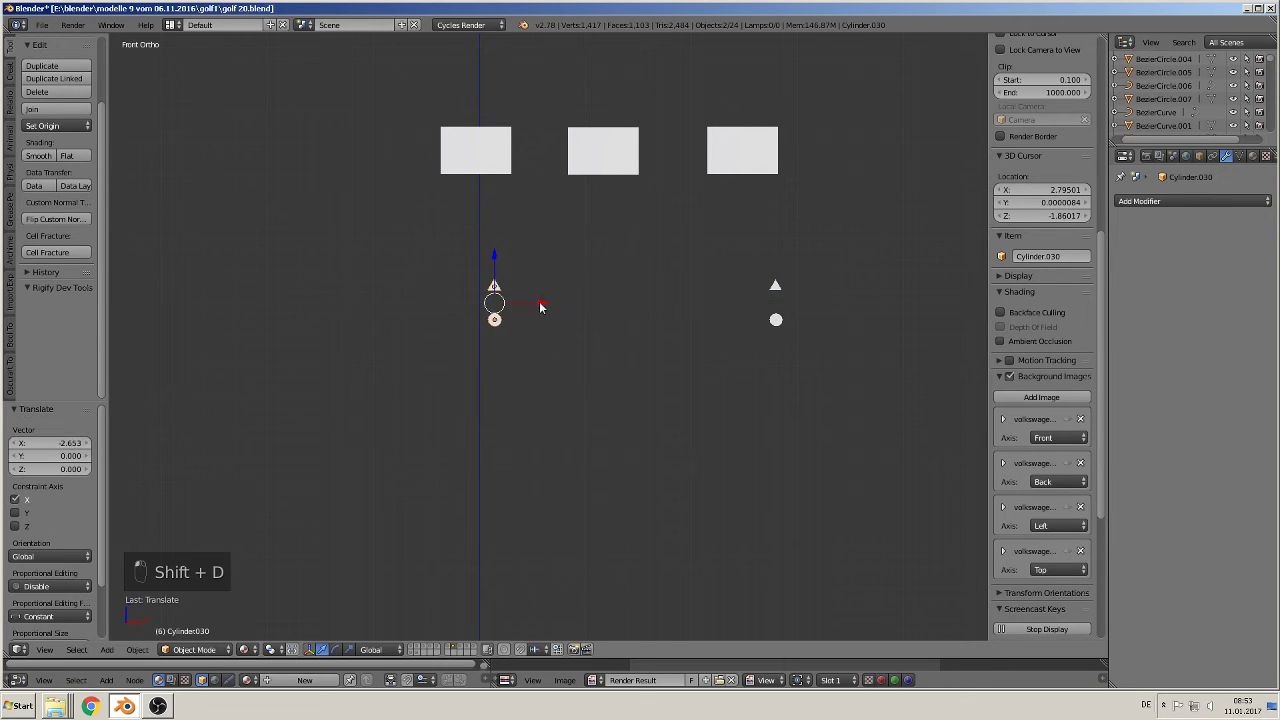
Step: Rotate the duplicated triangle 180° about Y so that it points downwards
right_click(495, 287)
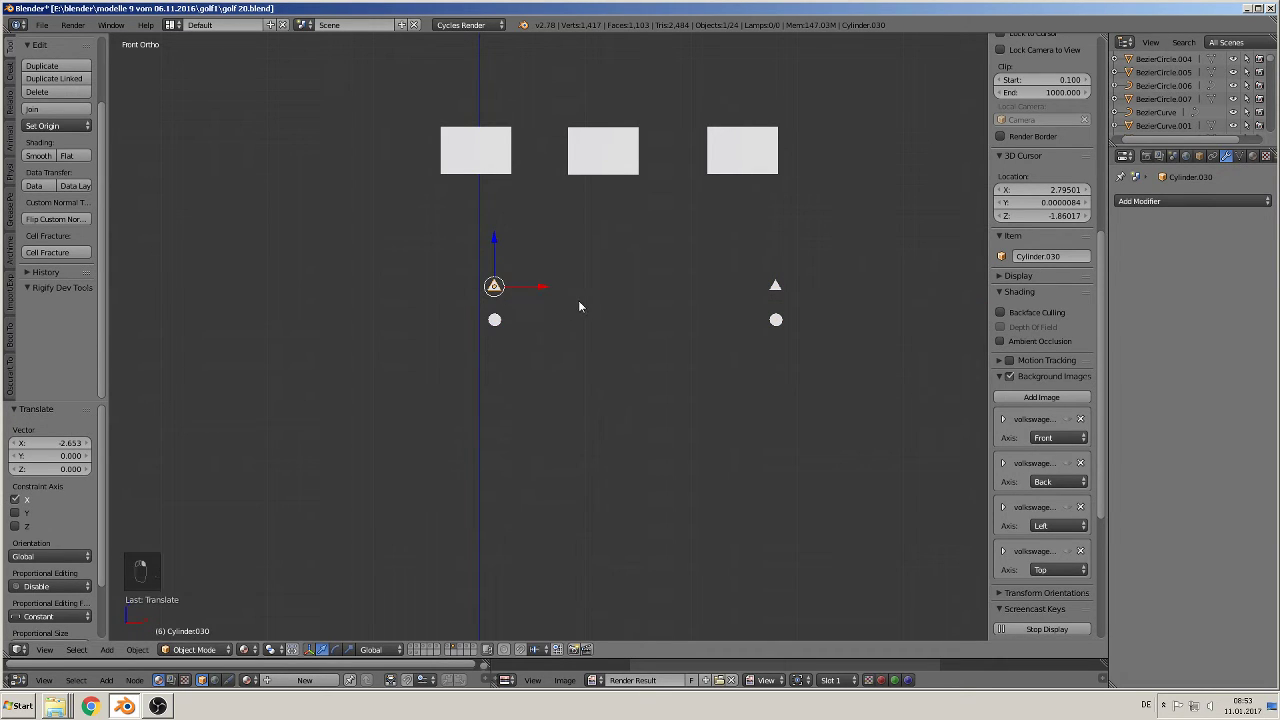
key(r)
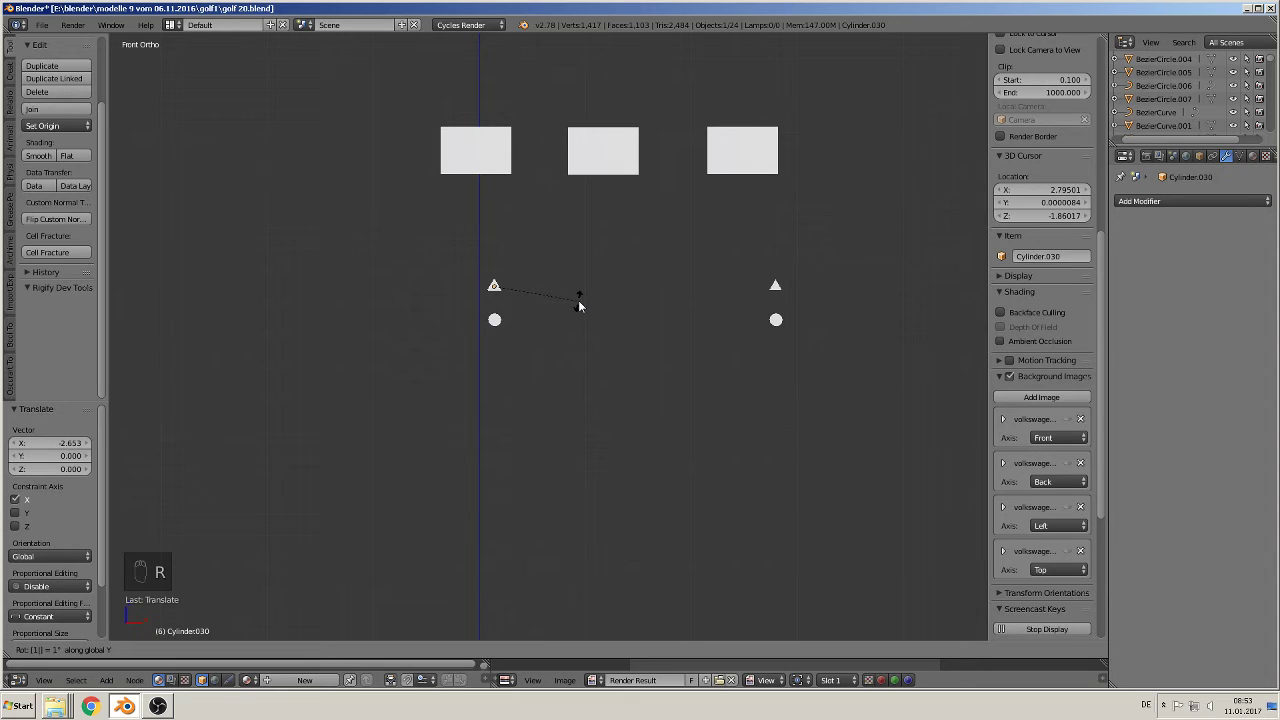
text(80)
click(580, 305)
Step: Add a plane mesh at the upper bar of the double-bar symbol between the heater sliders in the front photo
scroll(622, 296, down, 6)
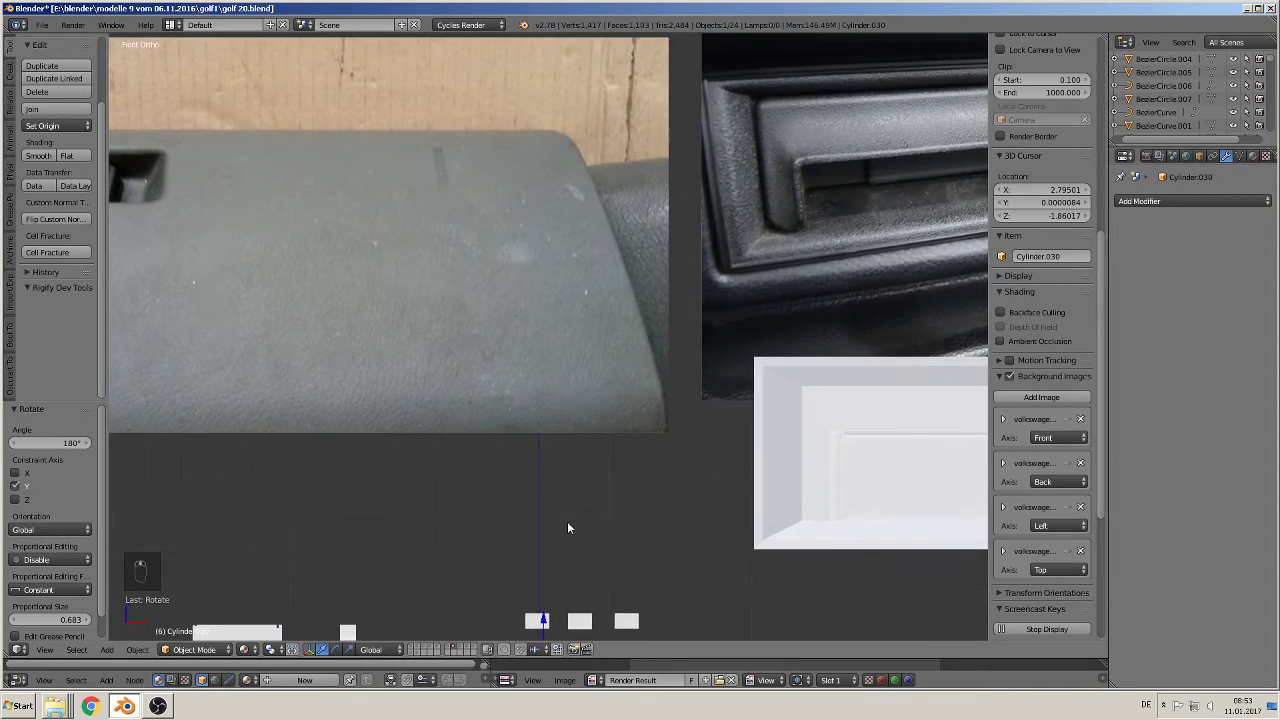
shift+middle_drag(570, 287, 689, 326)
scroll(721, 315, up, 2)
scroll(758, 287, up, 4)
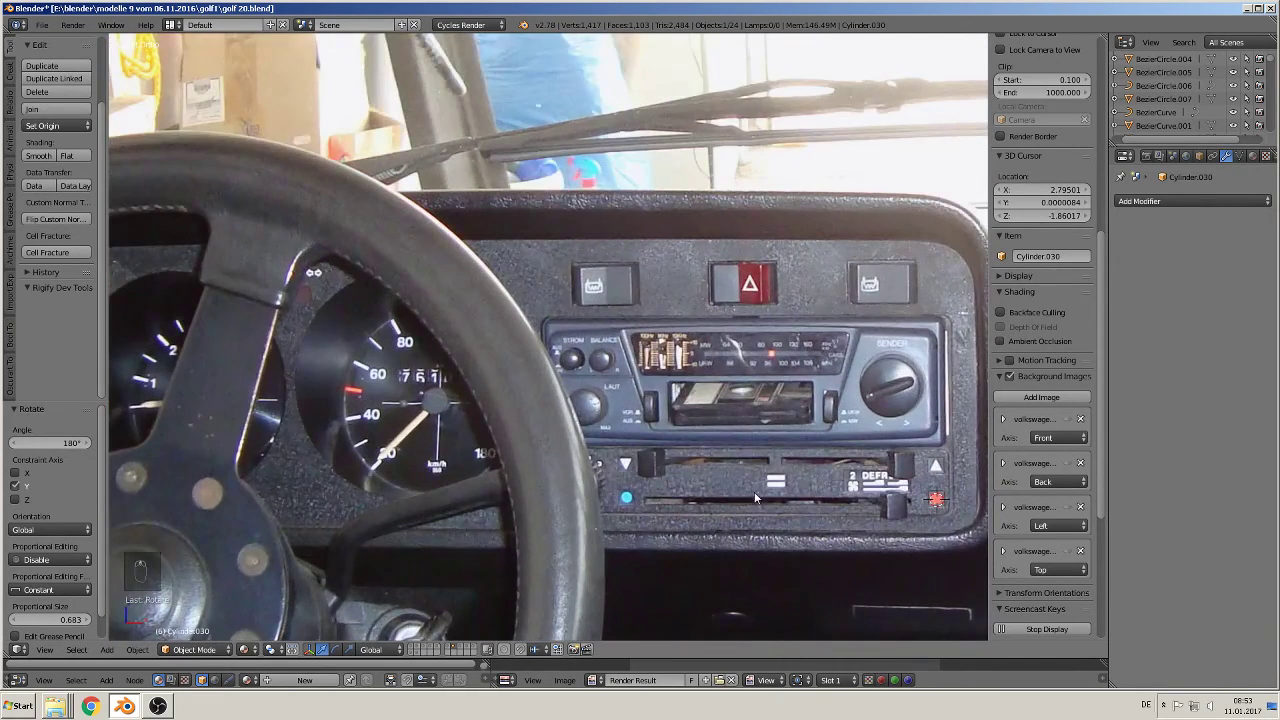
shift+middle_drag(756, 497, 616, 388)
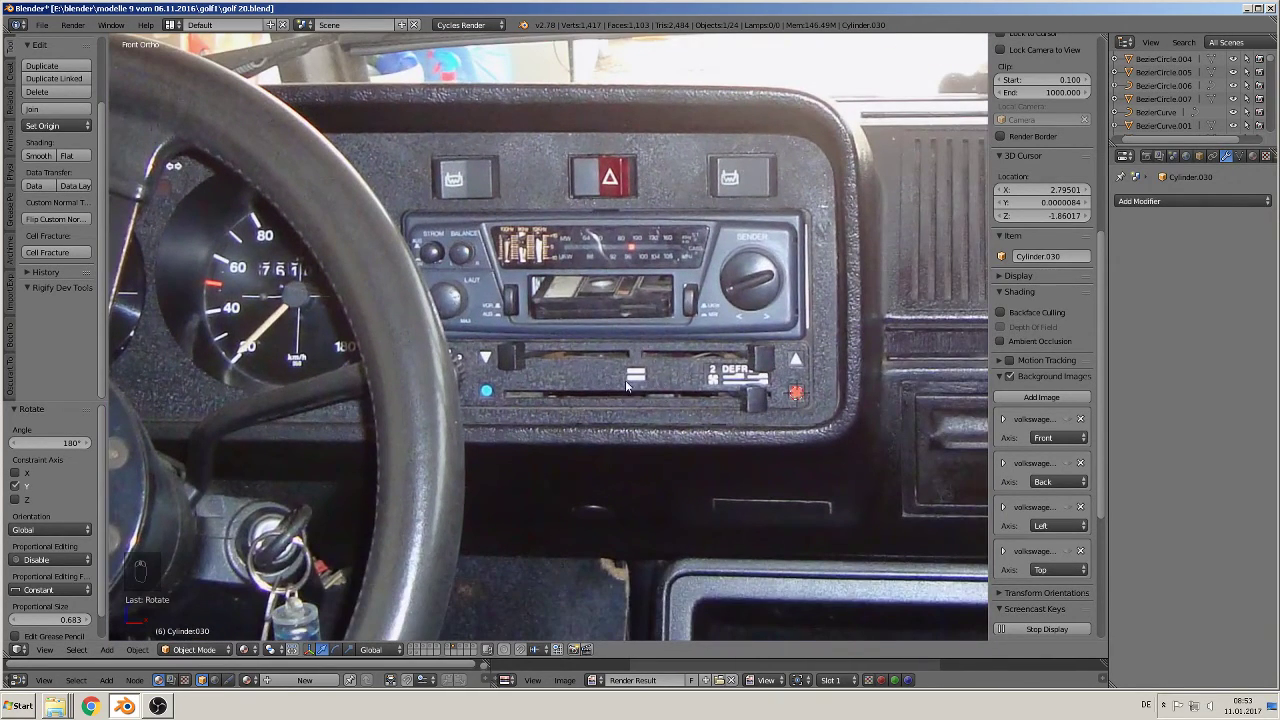
scroll(643, 374, up, 3)
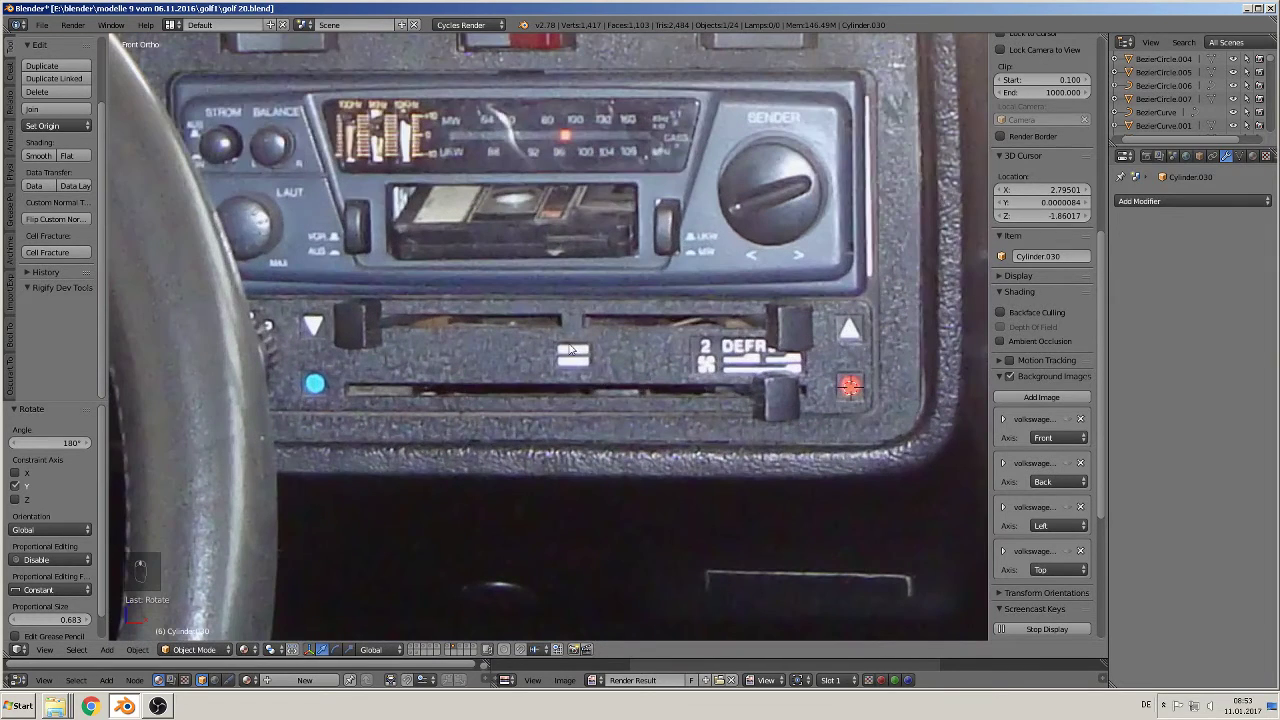
click(575, 352)
click(106, 650)
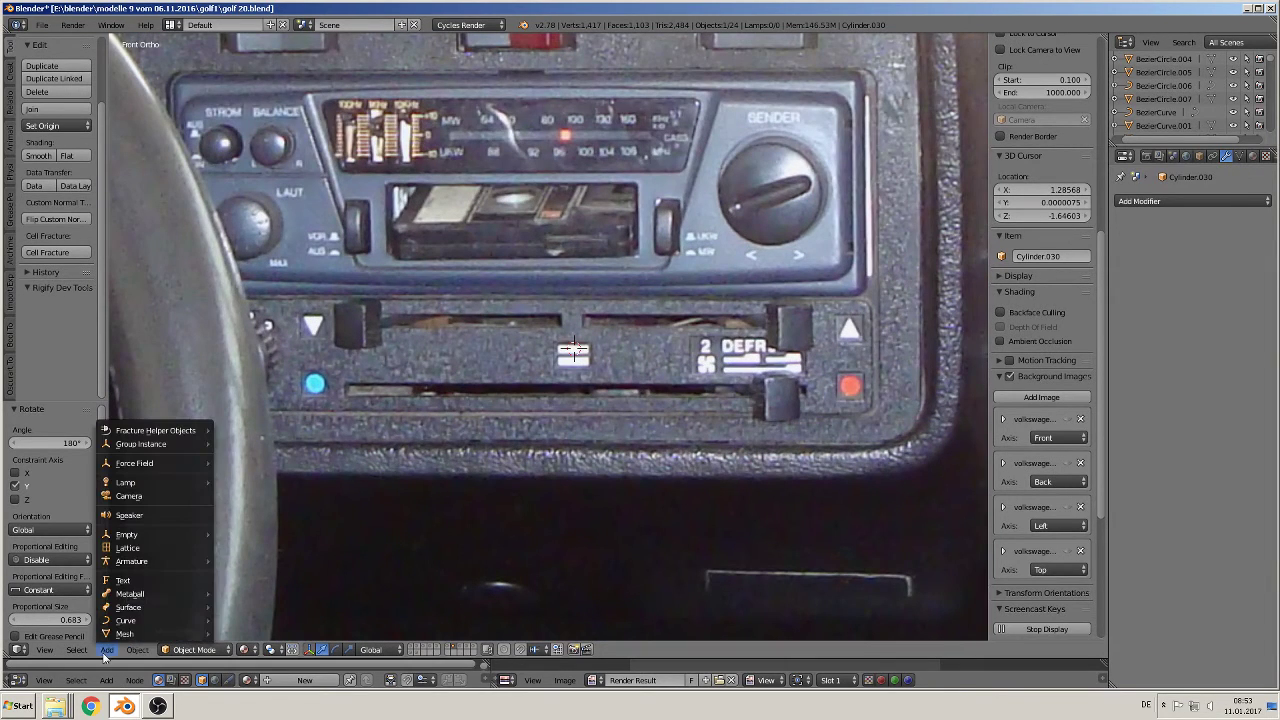
mouse_move(124, 634)
click(242, 303)
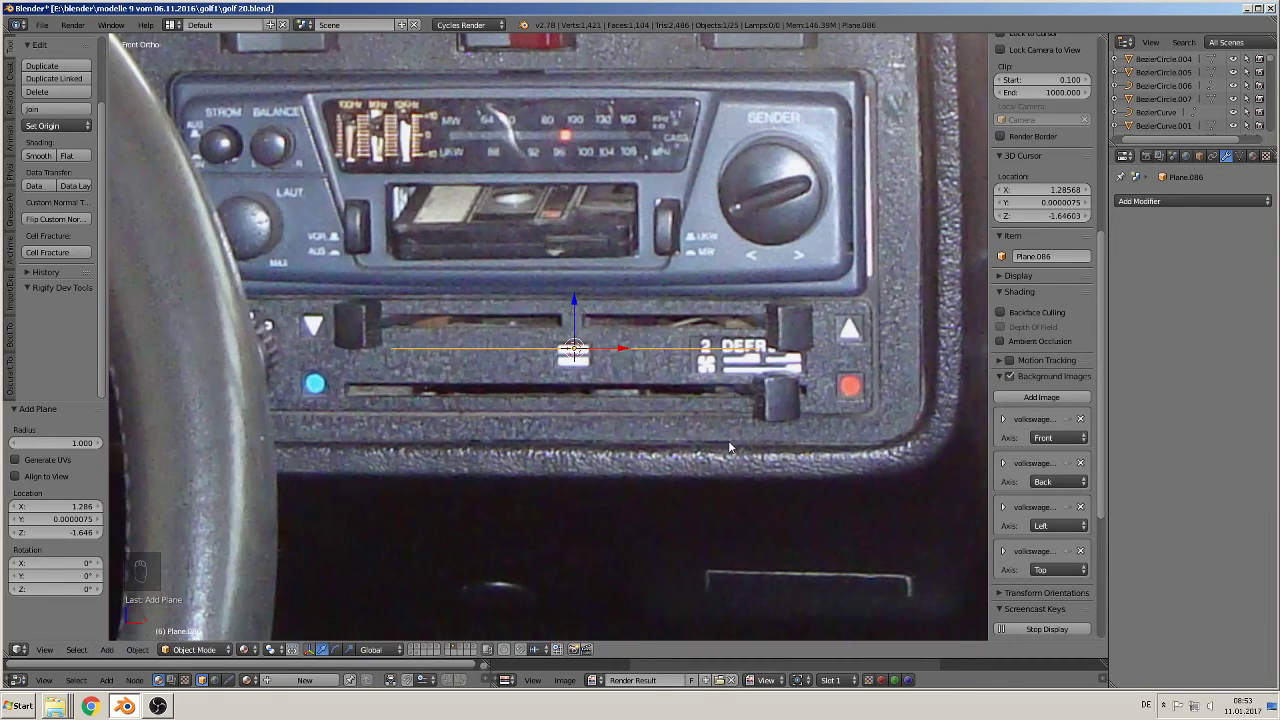
Step: Rotate the new plane 90° about X so that it faces the front view
text(rx)
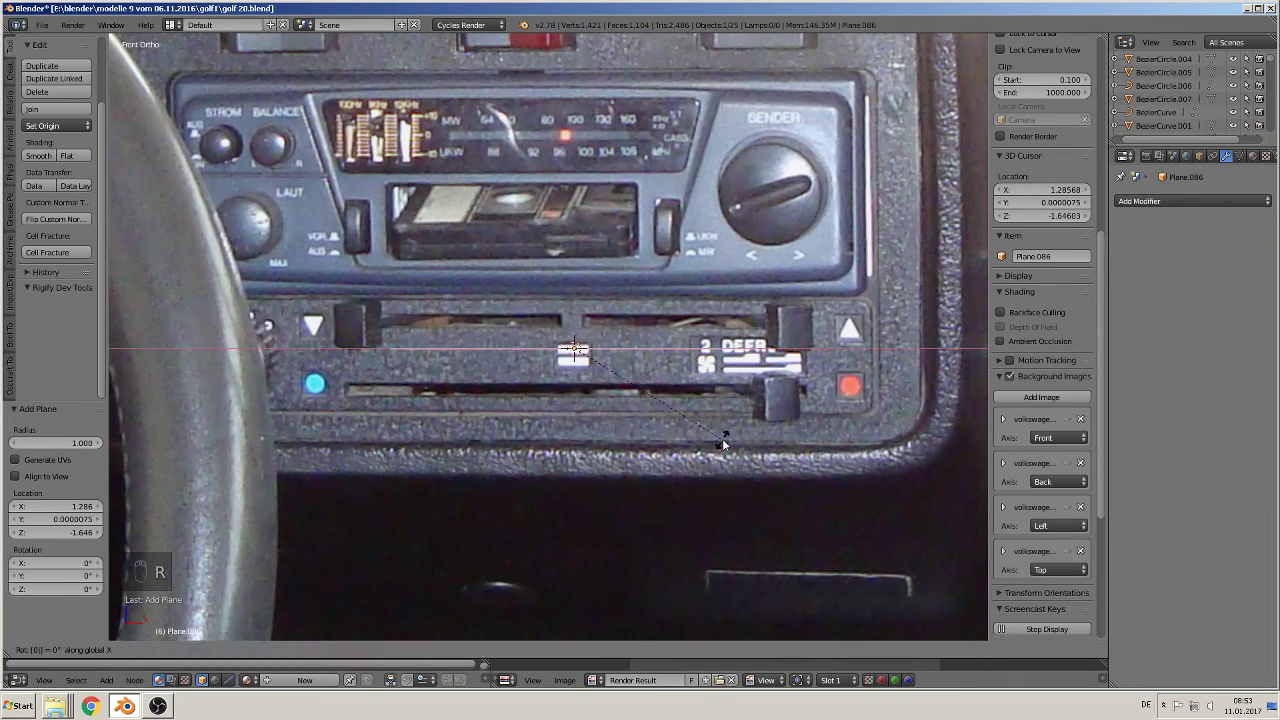
text(90)
key(Return)
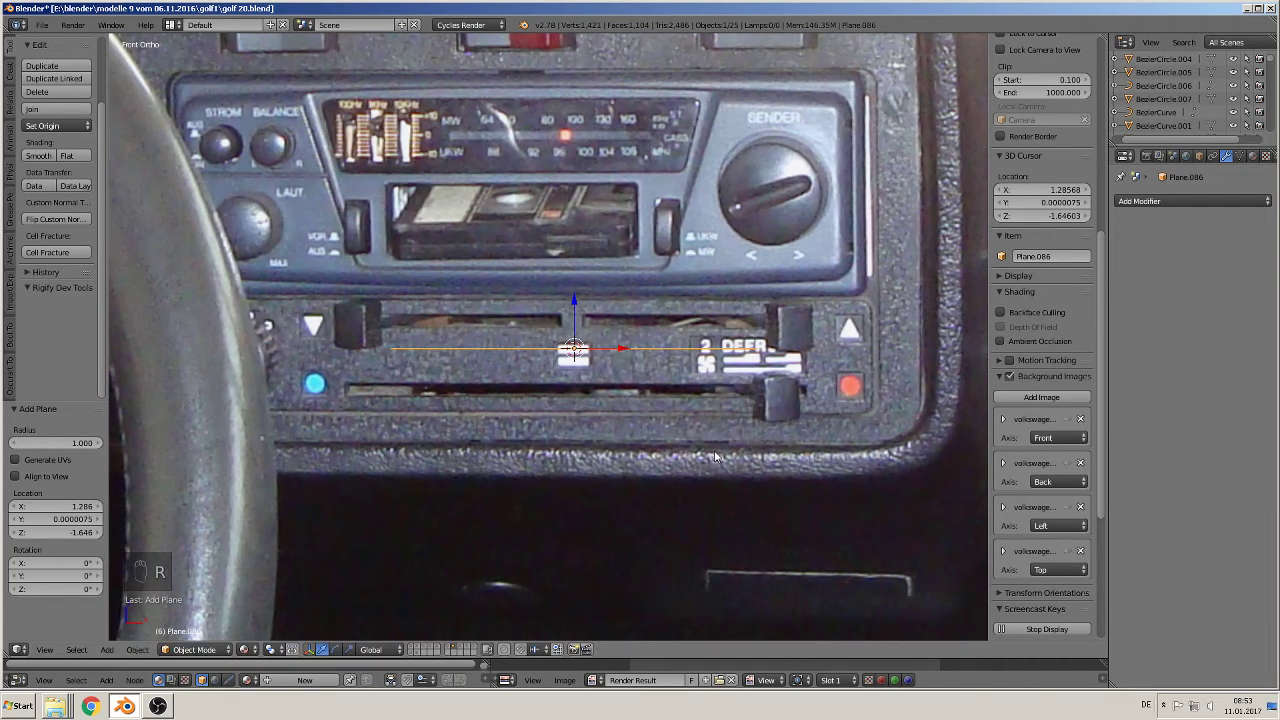
text(rx90)
key(Return)
Step: Scale the plane to 0.025 and stretch it about 3.5 times along X to match the symbol's upper bar
key(s)
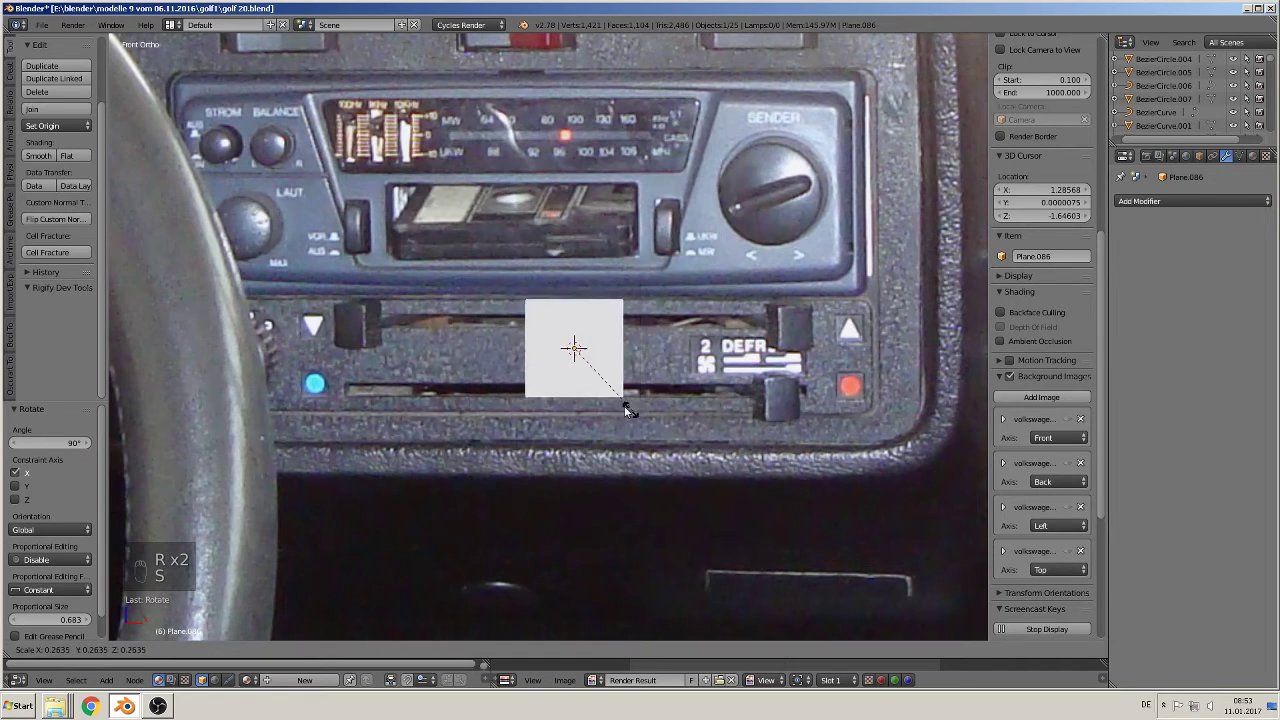
click(578, 358)
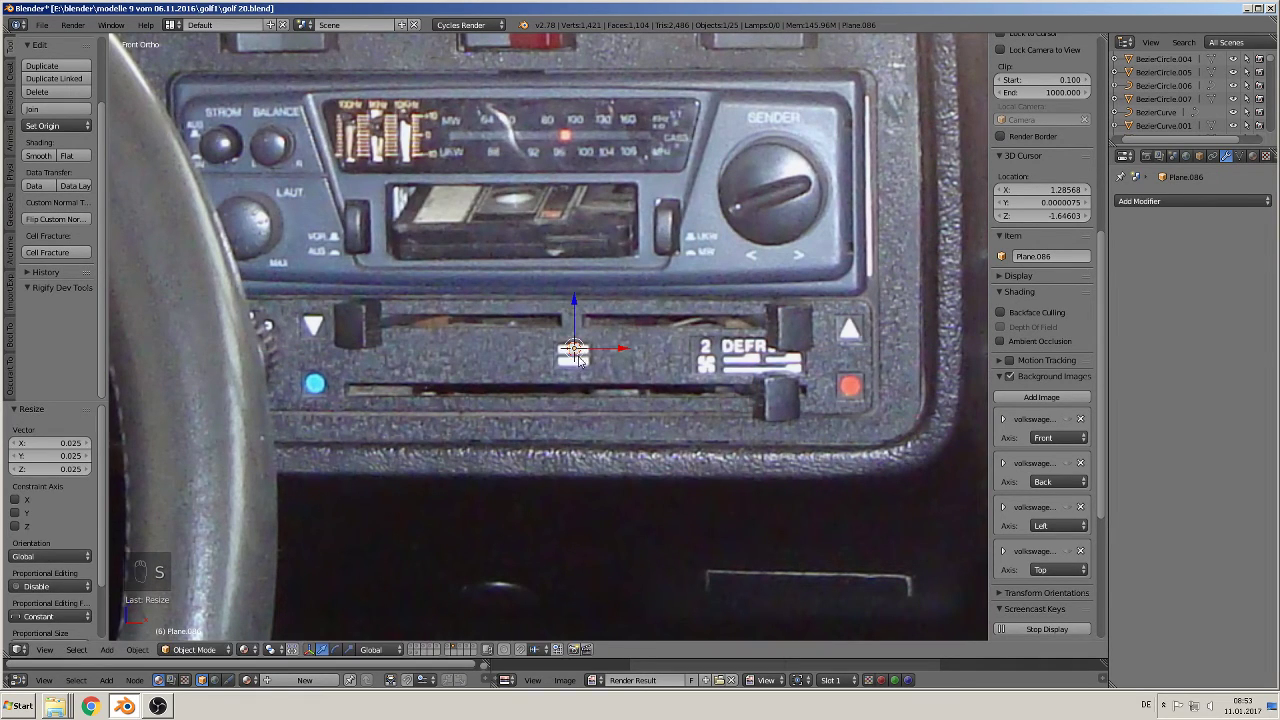
key(s)
key(x)
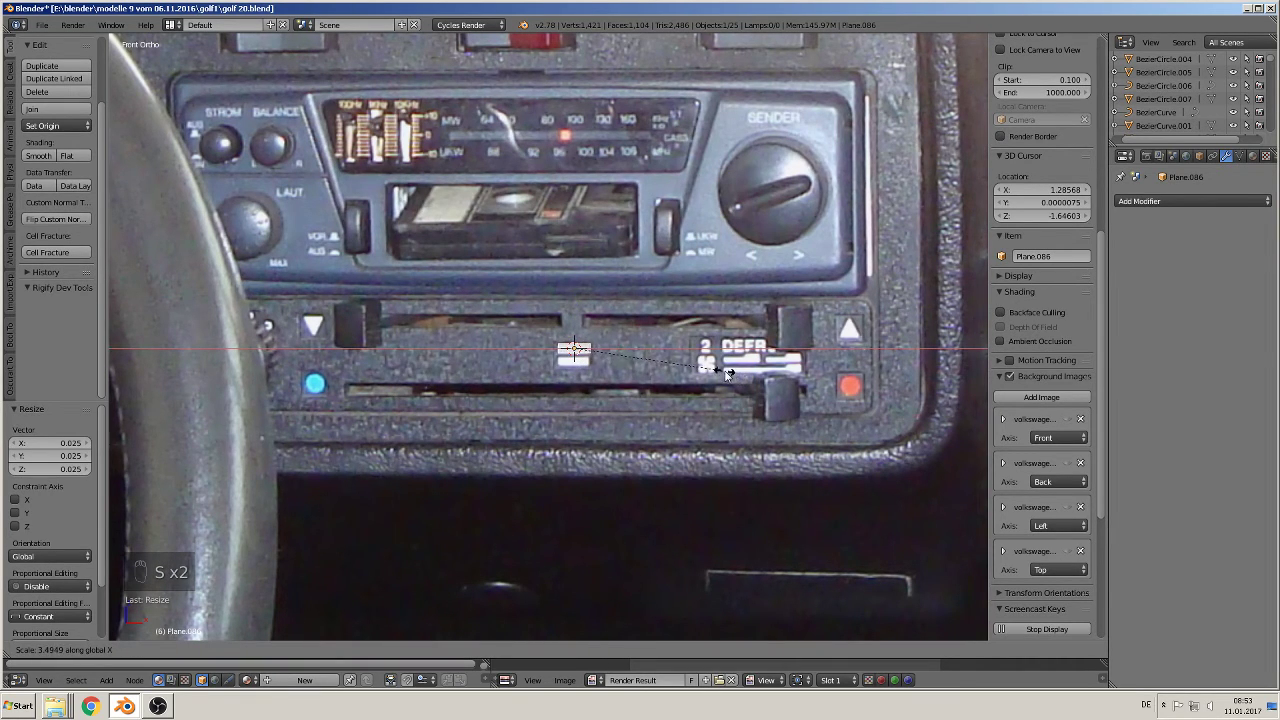
click(727, 374)
Step: Duplicate the bar -0.073 along Z over the lower bar and join the two bars into one object
key(shift+d)
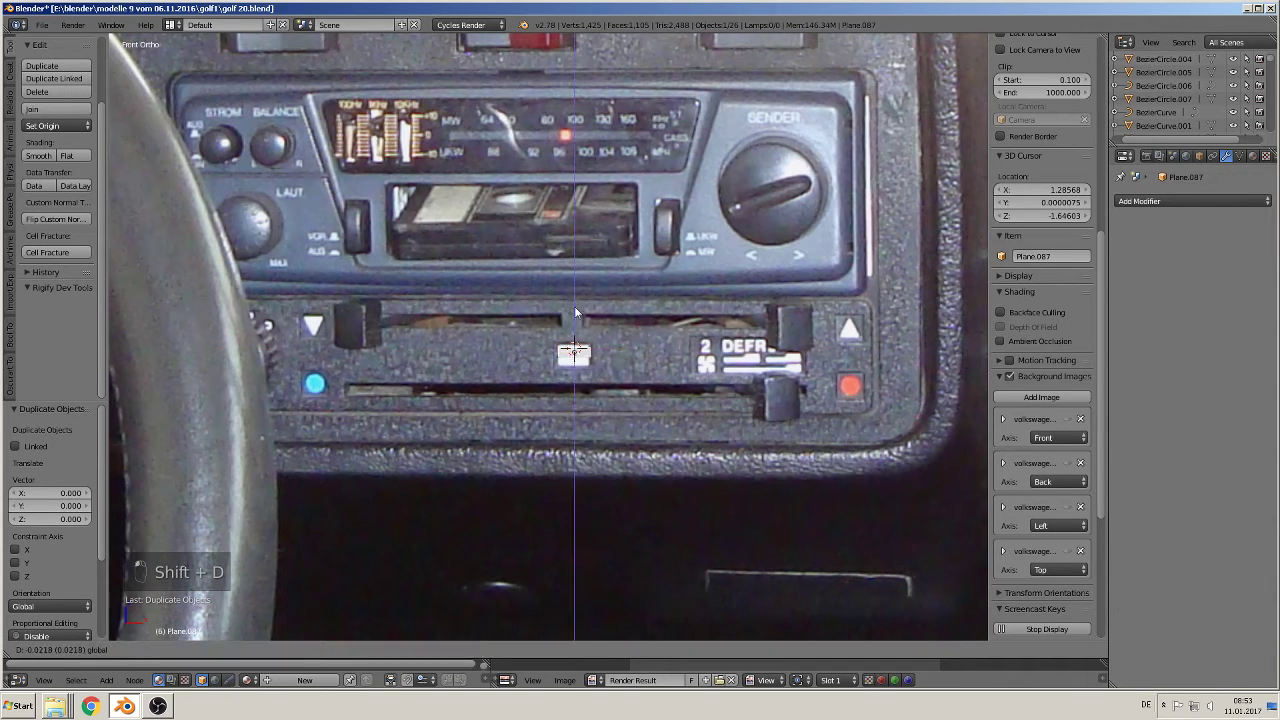
click(584, 361)
shift+click(577, 354)
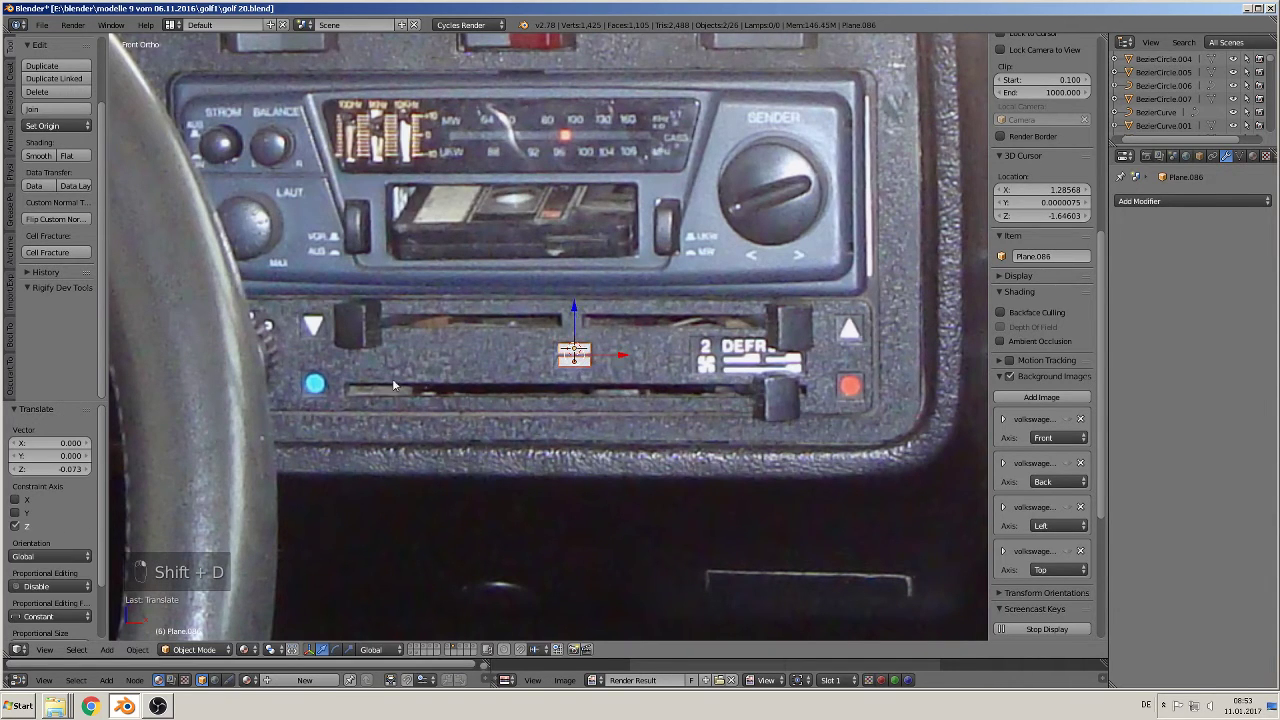
click(45, 108)
Step: Move the joined double-bar symbol down along Z, below the reference photos between the finished triangle and disc symbols
scroll(458, 452, down, 5)
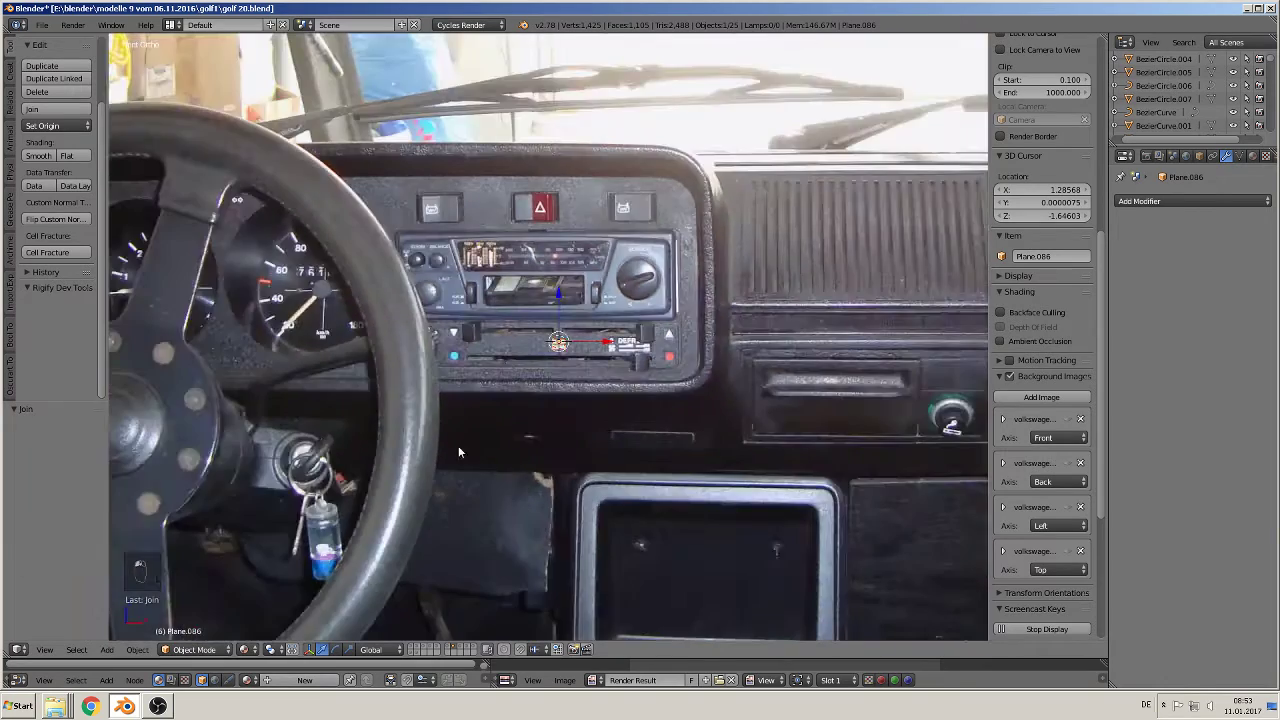
scroll(458, 445, down, 6)
key(g)
key(z)
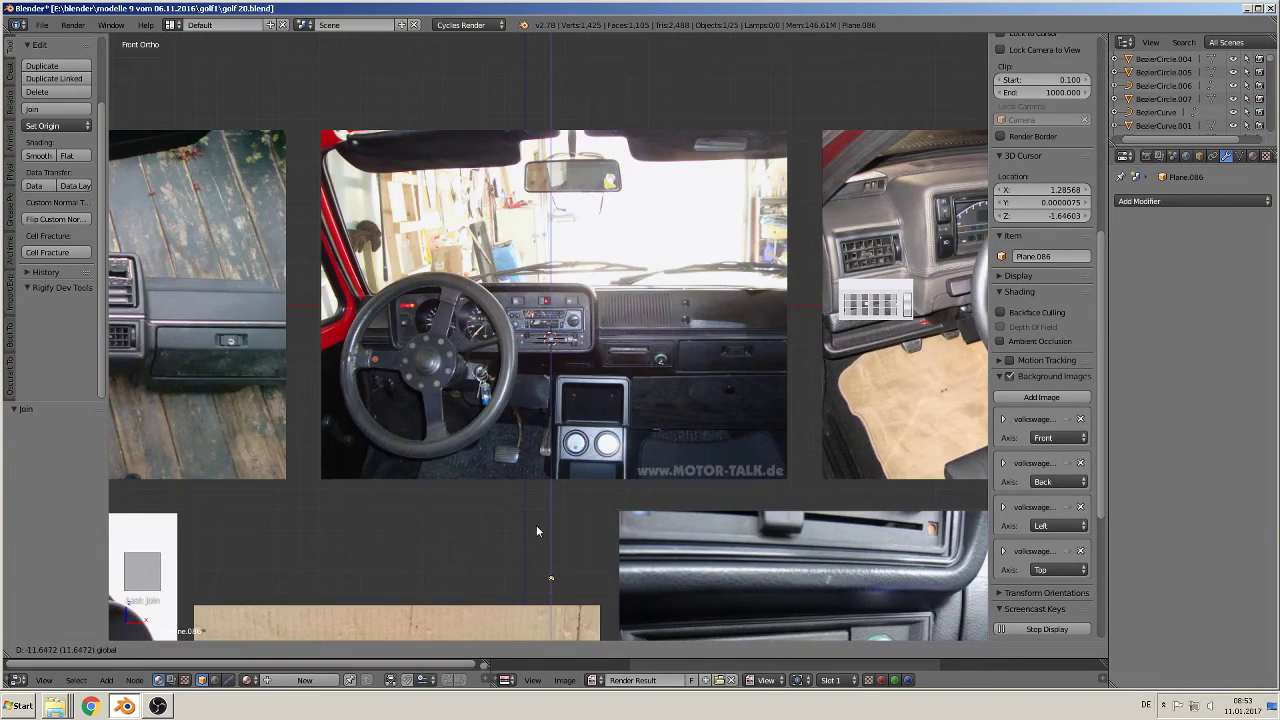
click(536, 531)
shift+middle_drag(549, 540, 581, 230)
drag(574, 230, 557, 54)
shift+middle_drag(563, 366, 616, 186)
key(g)
key(z)
click(618, 398)
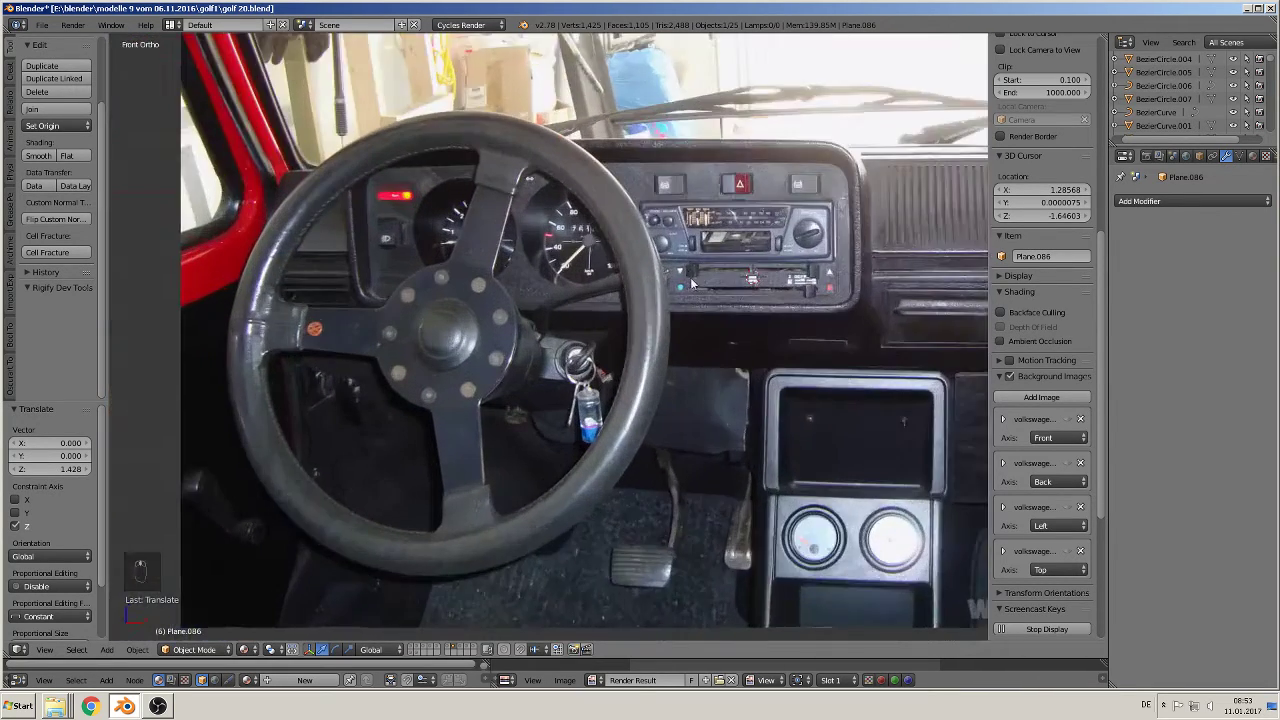
Step: Place the 3D cursor on the triangle symbol of the red hazard light switch in the front photo
scroll(691, 283, up, 2)
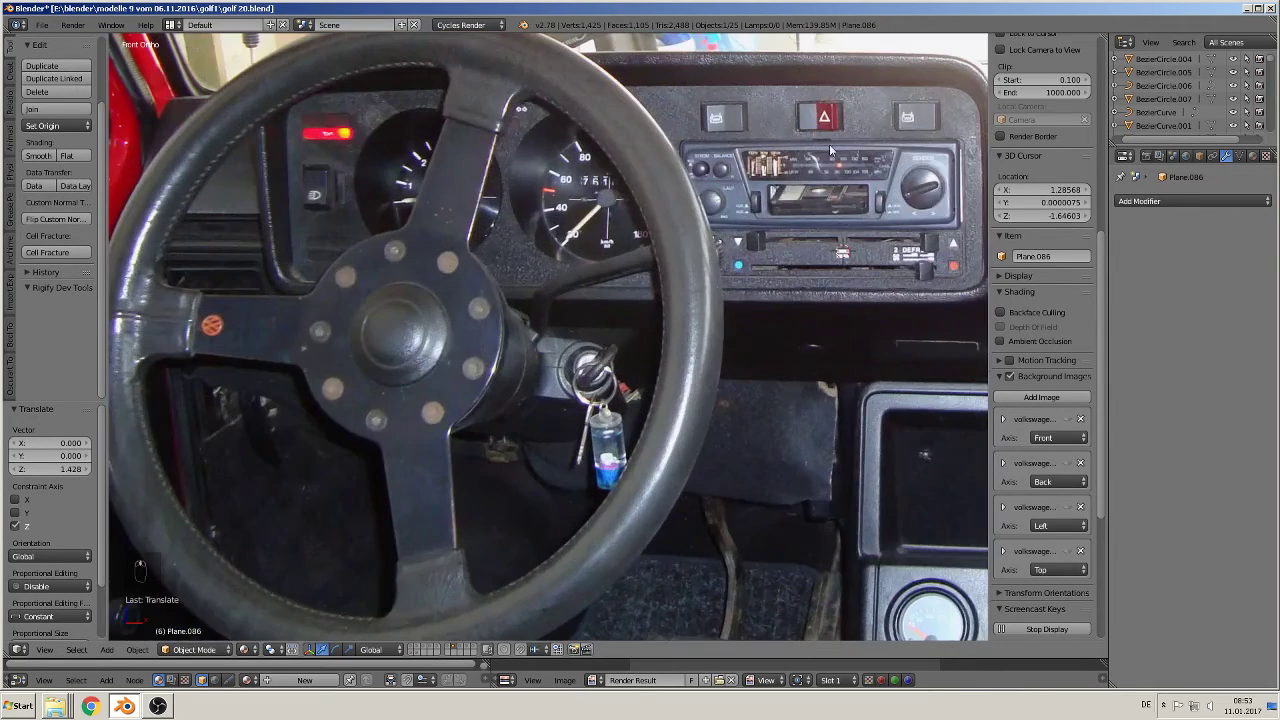
shift+middle_drag(829, 144, 662, 291)
scroll(676, 274, up, 4)
shift+middle_drag(768, 198, 578, 308)
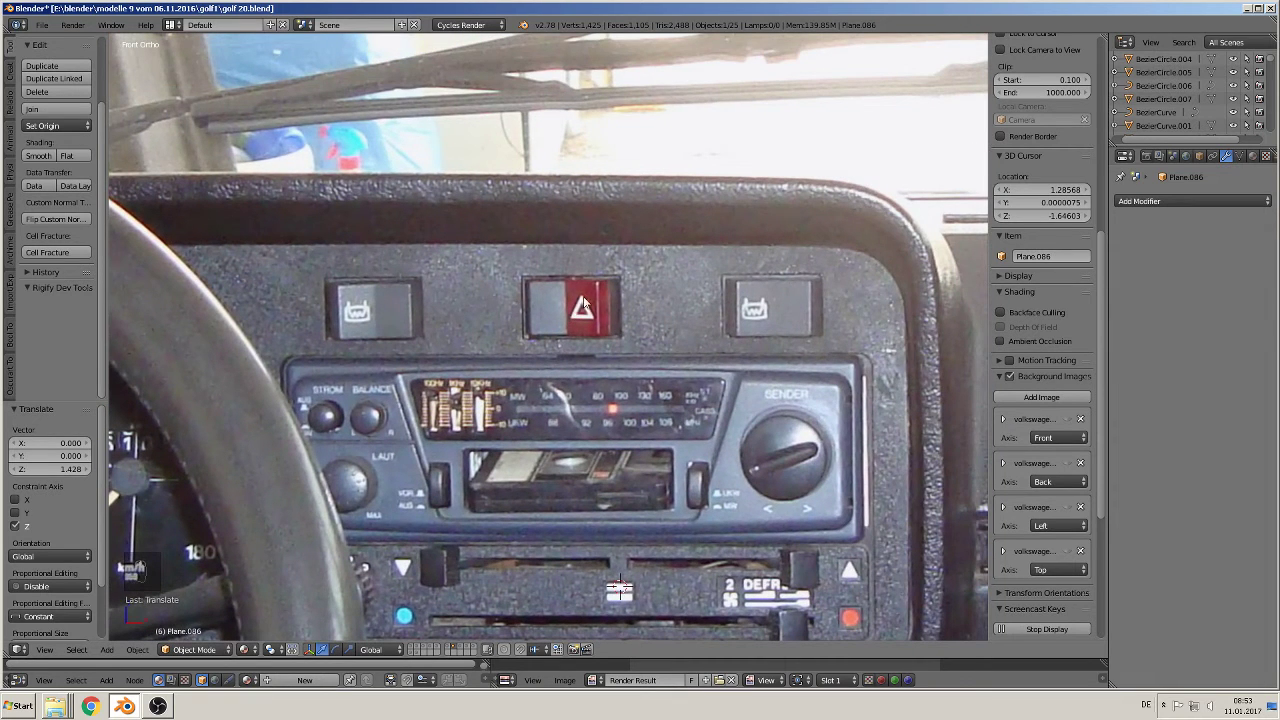
click(583, 309)
Step: Select the upward-pointing triangle among the finished heater symbols below the reference photos
scroll(387, 494, down, 5)
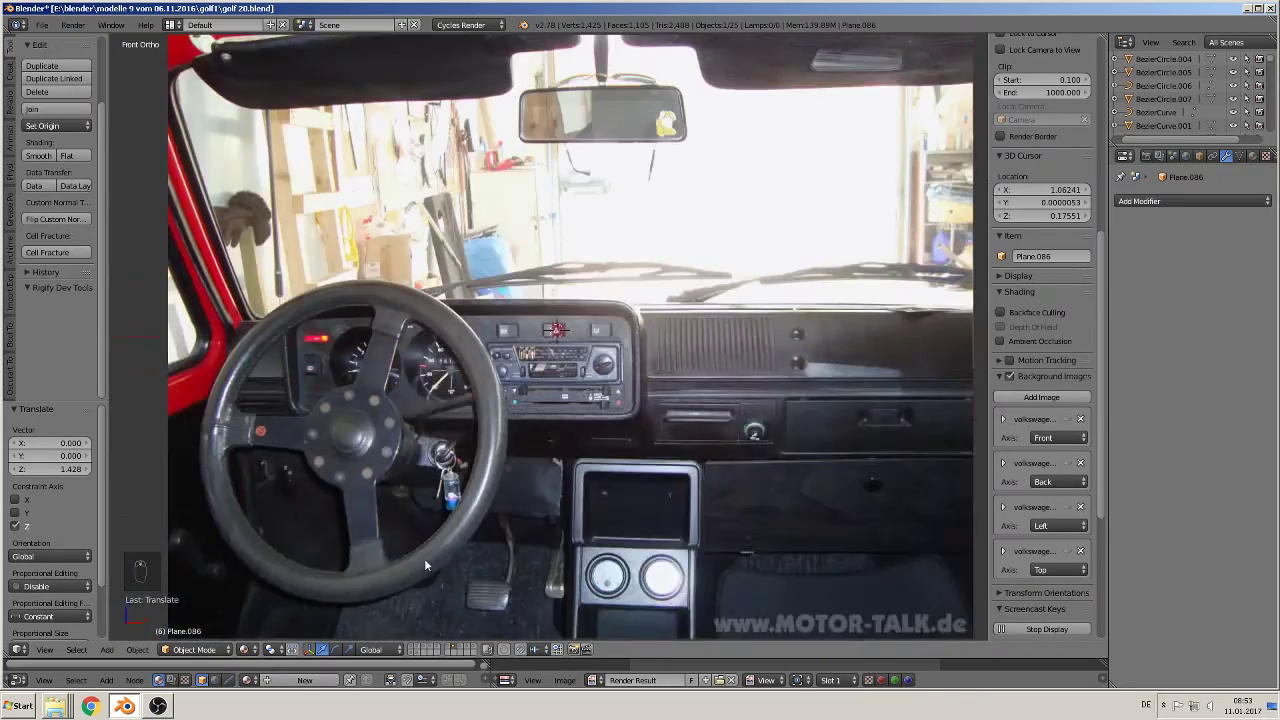
shift+middle_drag(424, 558, 488, 249)
scroll(488, 249, down, 7)
scroll(560, 560, up, 2)
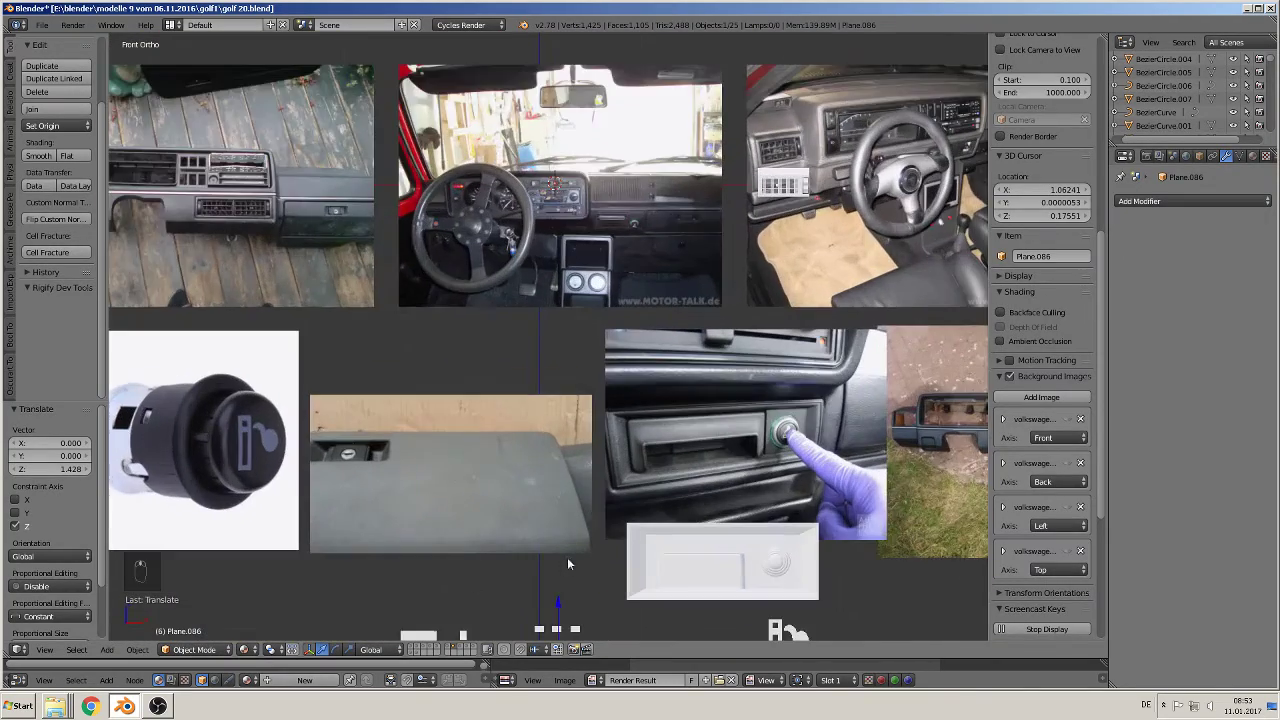
shift+middle_drag(570, 569, 571, 563)
scroll(570, 567, up, 5)
right_click(398, 513)
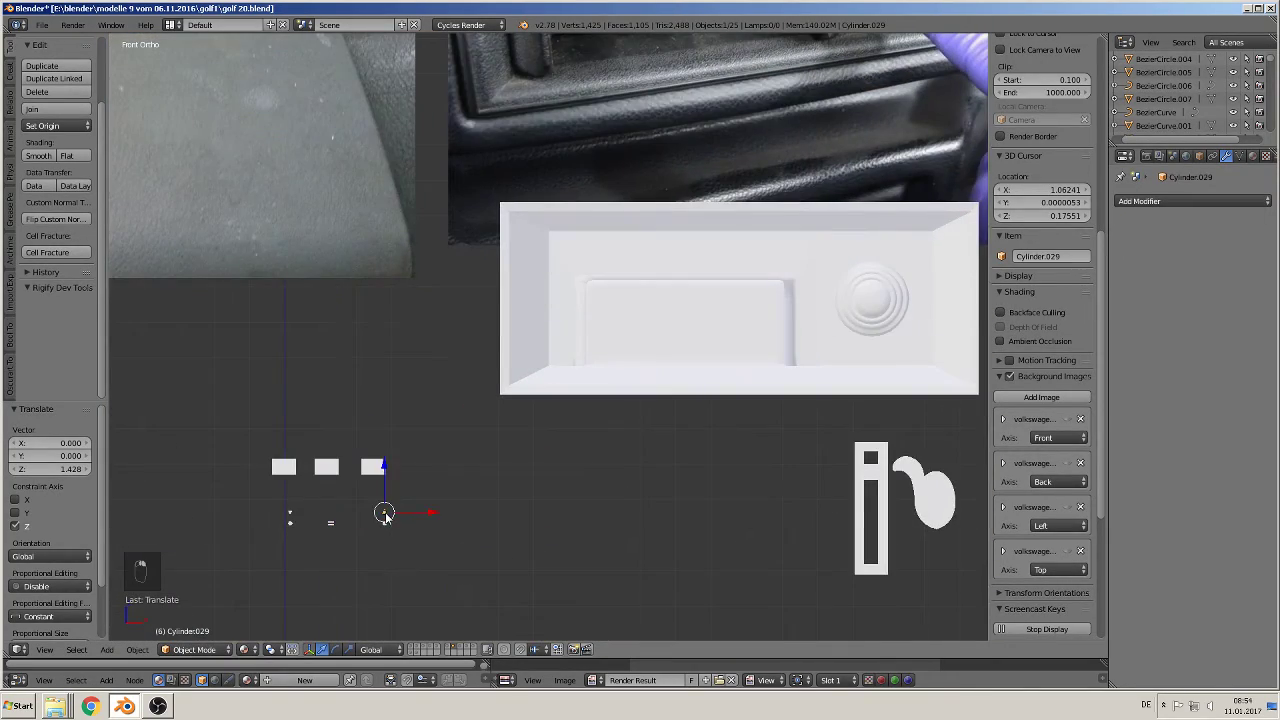
scroll(398, 513, down, 4)
shift+middle_drag(421, 513, 397, 675)
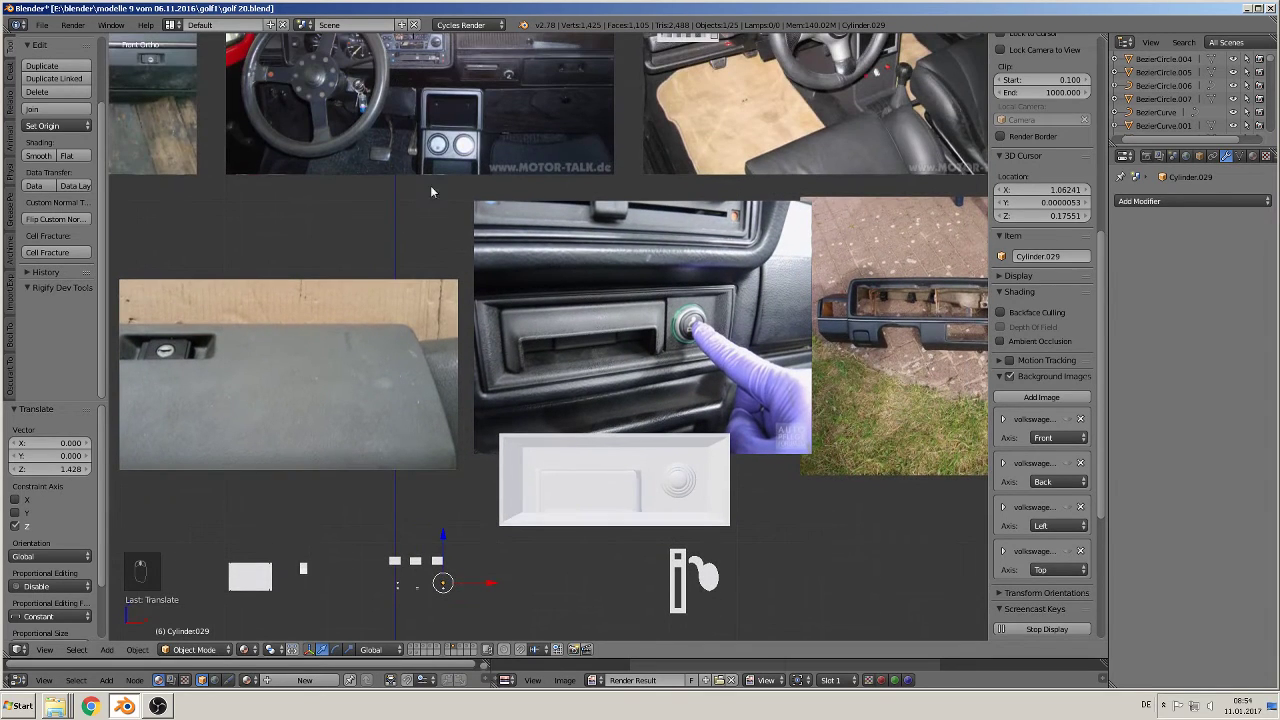
key(g)
key(z)
click(468, 464)
key(ctrl+u)
key(ctrl+z)
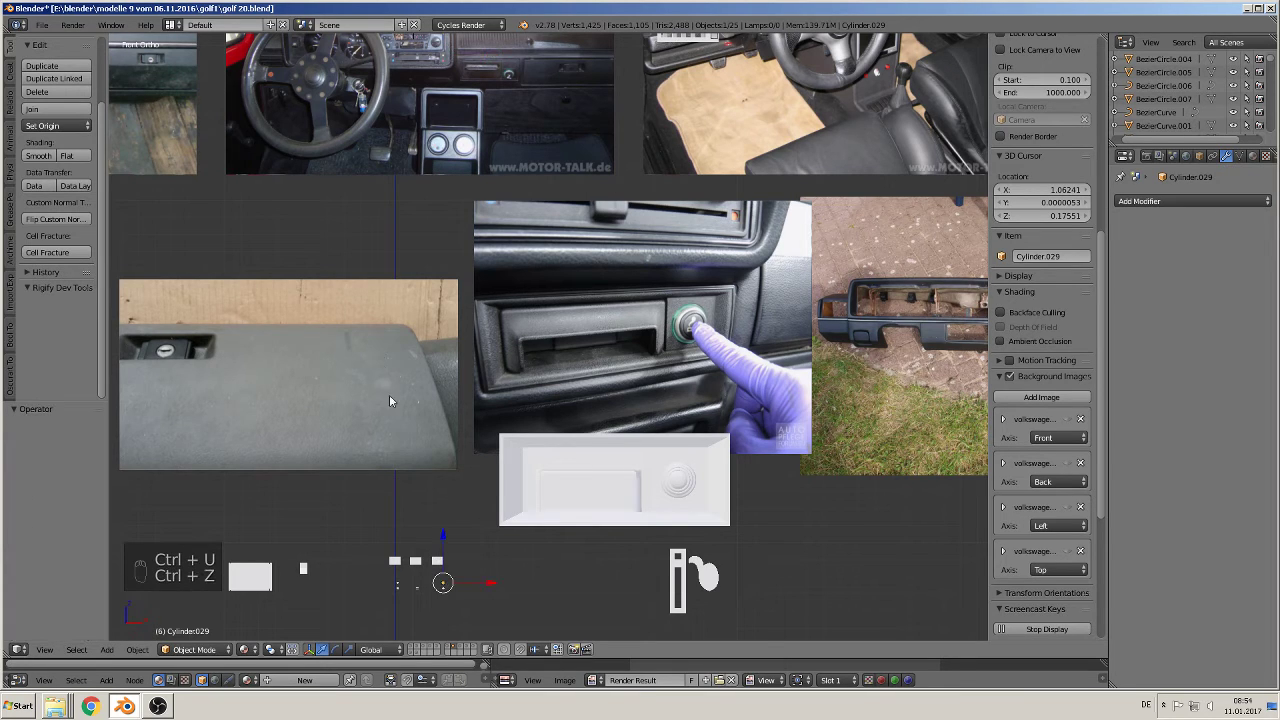
Step: Duplicate the selected triangle and move the copy -1.986 in X and 31.691 in Z onto the radio in the front photo
key(shift+d)
key(g)
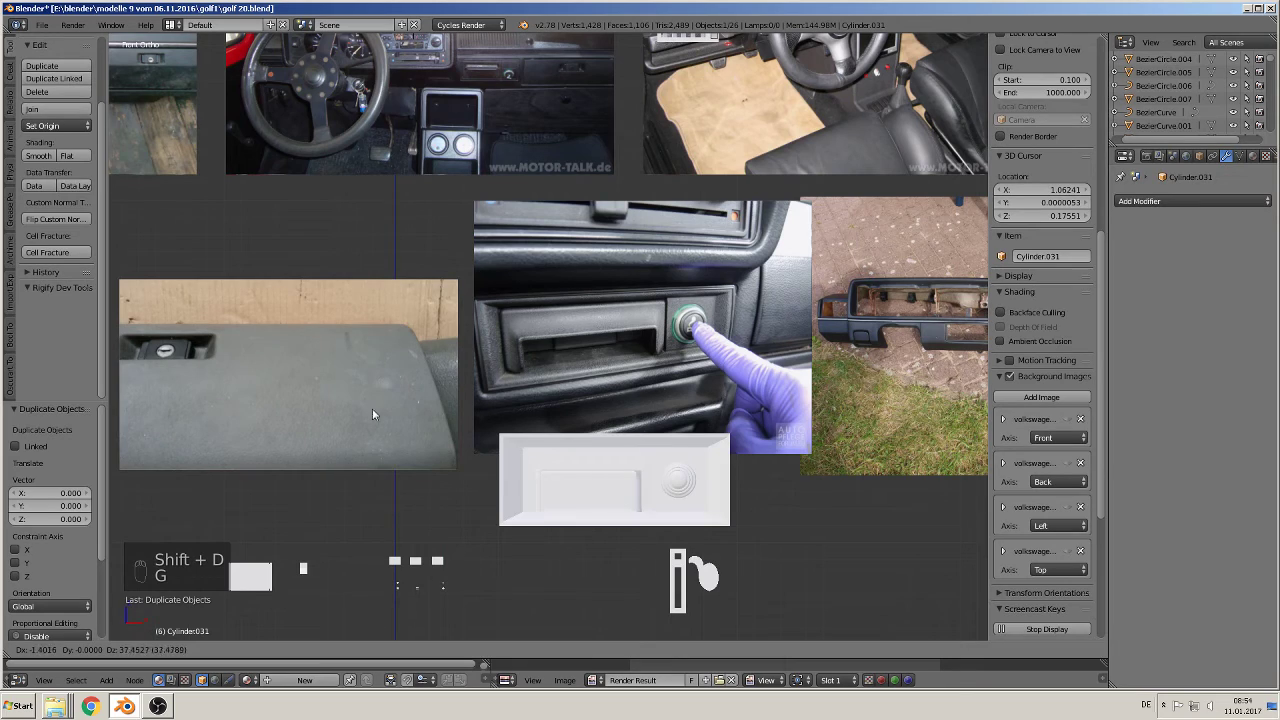
click(362, 488)
Step: Enlarge the triangle copy by 2.842 and move it 0.168 in X and 0.823 in Z onto the hazard light switch
shift+middle_drag(385, 264, 440, 547)
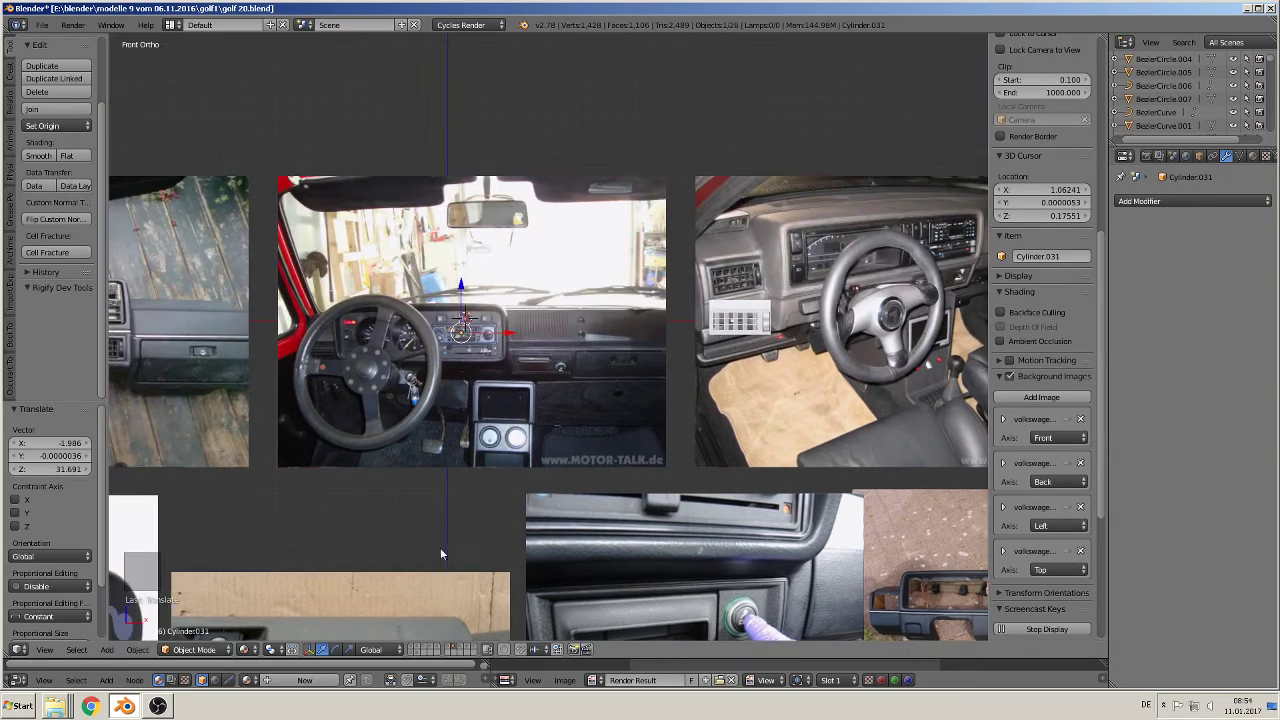
scroll(414, 514, up, 8)
shift+middle_drag(328, 462, 567, 530)
scroll(498, 485, up, 3)
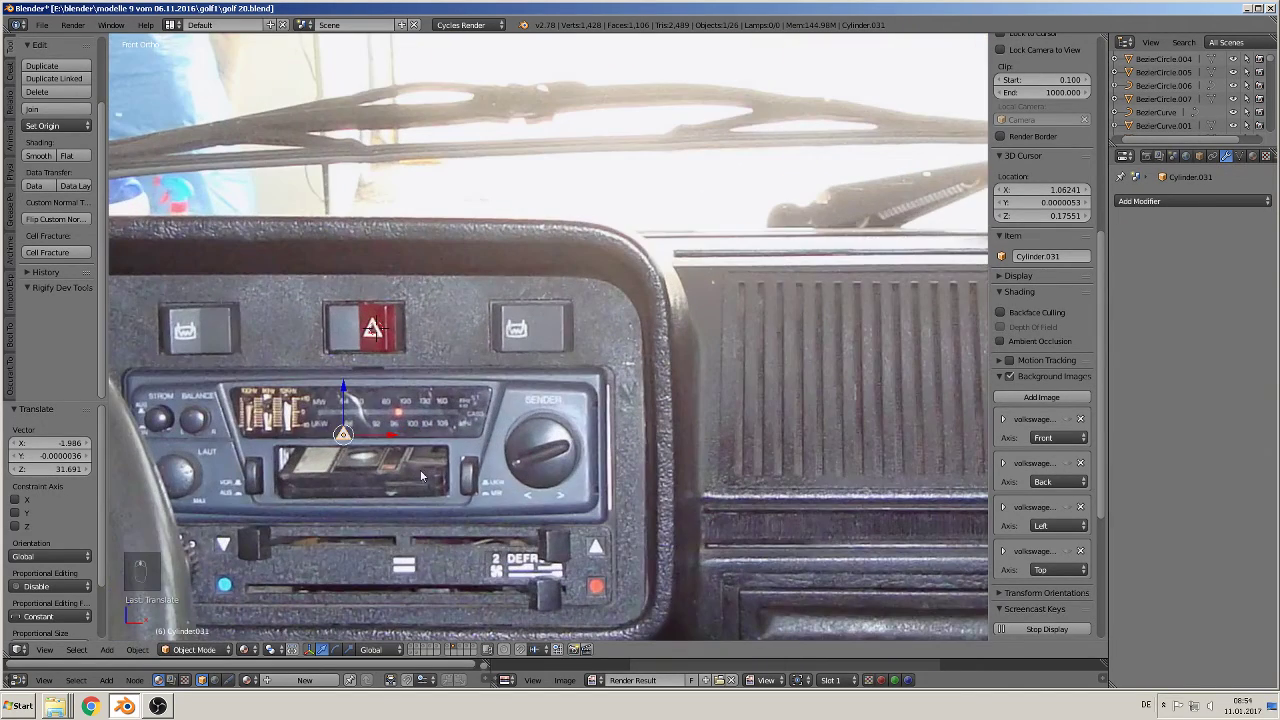
key(s)
click(443, 525)
key(g)
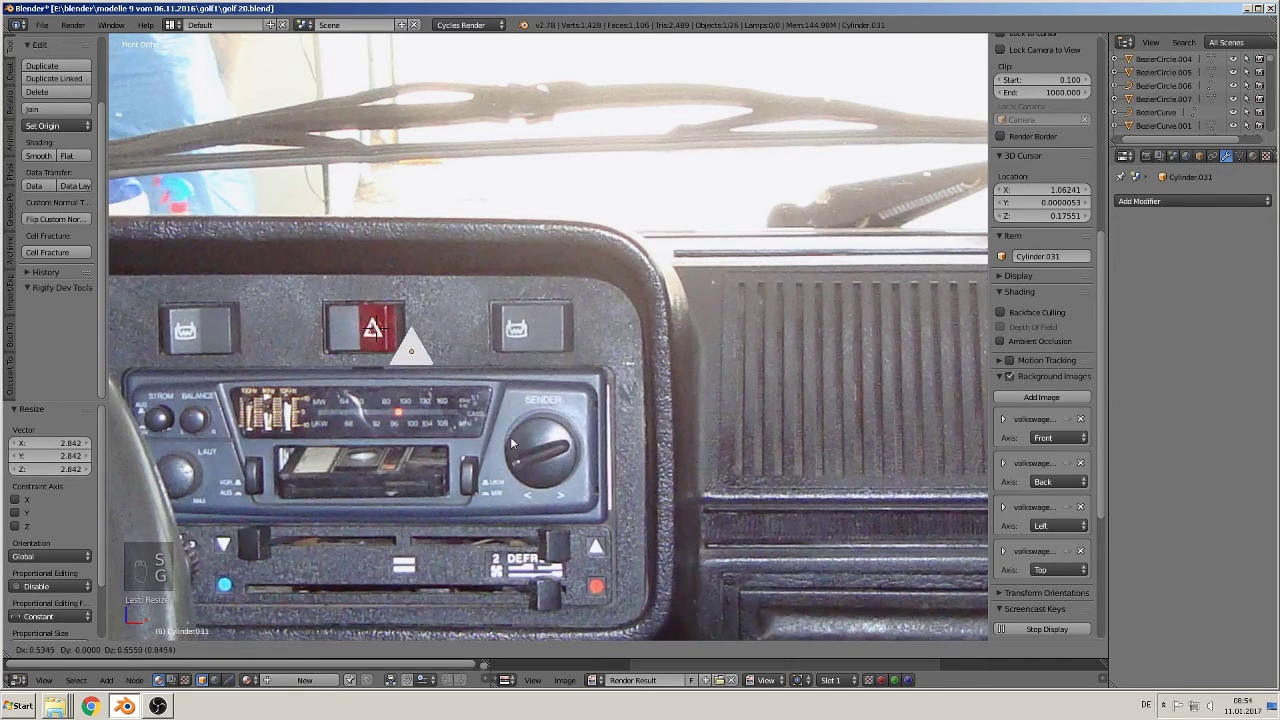
click(469, 423)
Step: Scale the triangle by 0.557 and move it 0.073 along X to cover the hazard switch's triangle symbol
key(s)
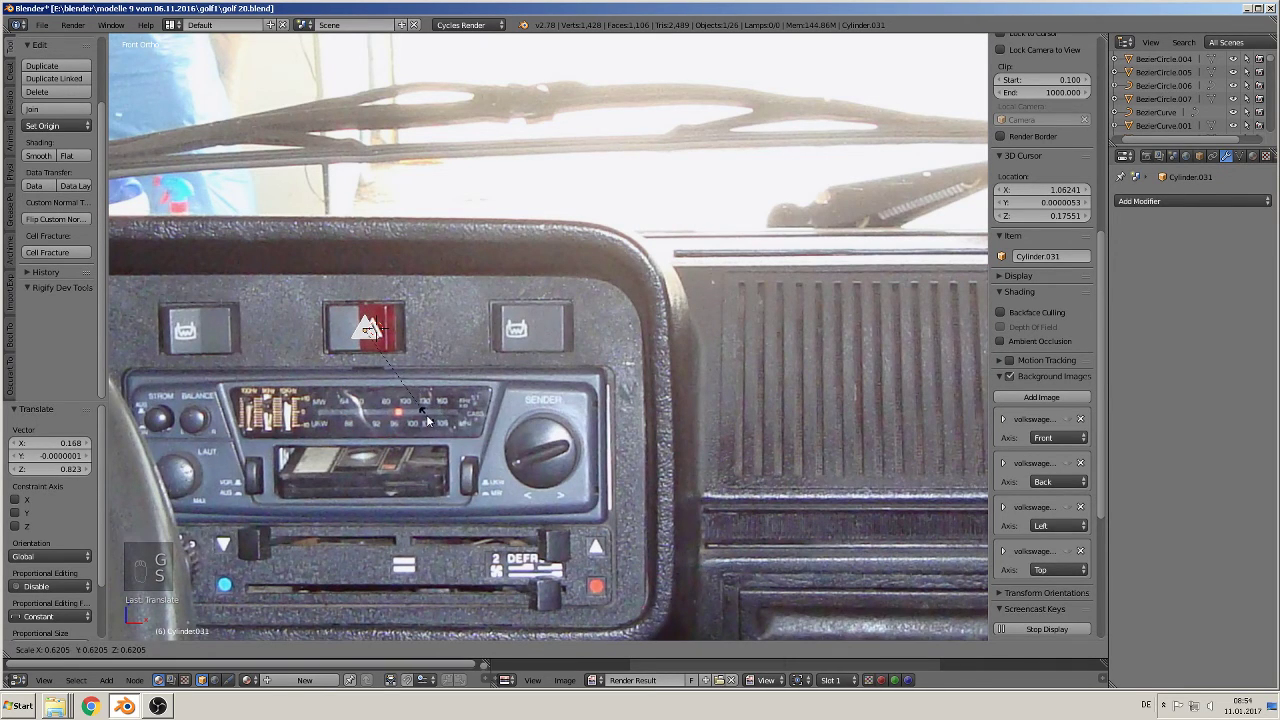
click(414, 406)
key(g)
key(x)
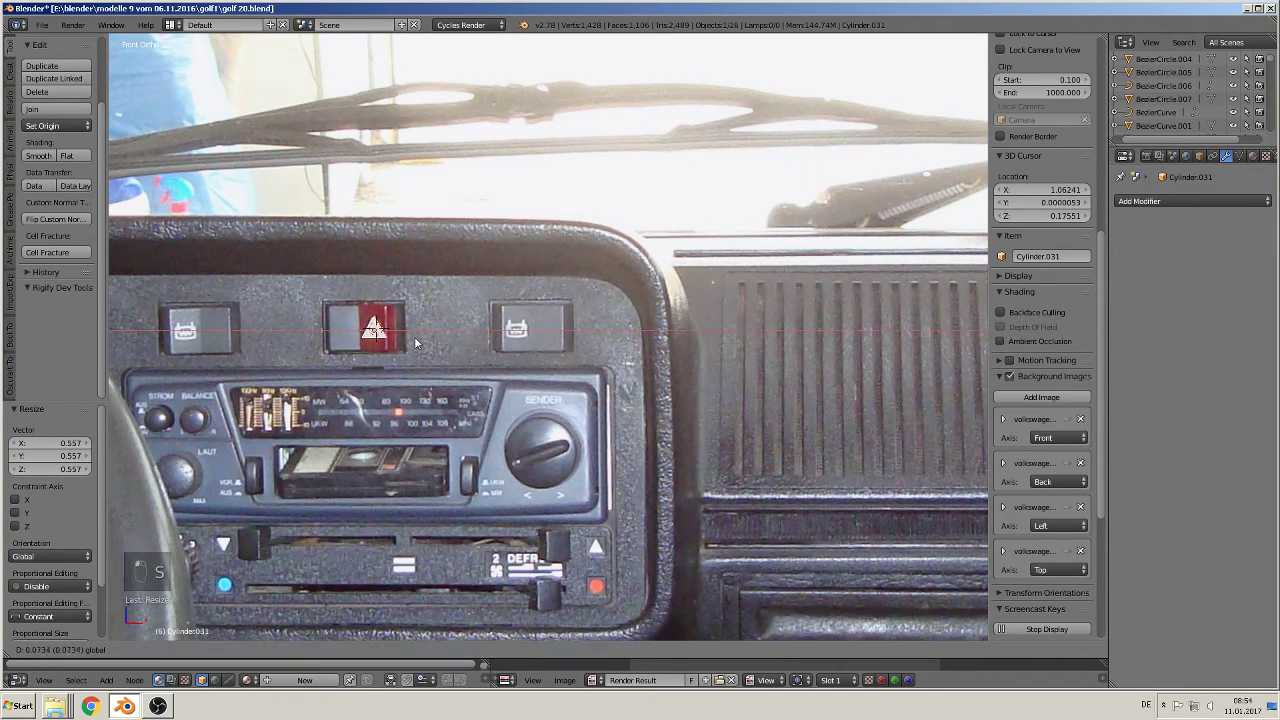
click(414, 336)
scroll(516, 486, up, 4)
shift+middle_drag(598, 571, 584, 405)
scroll(568, 430, up, 5)
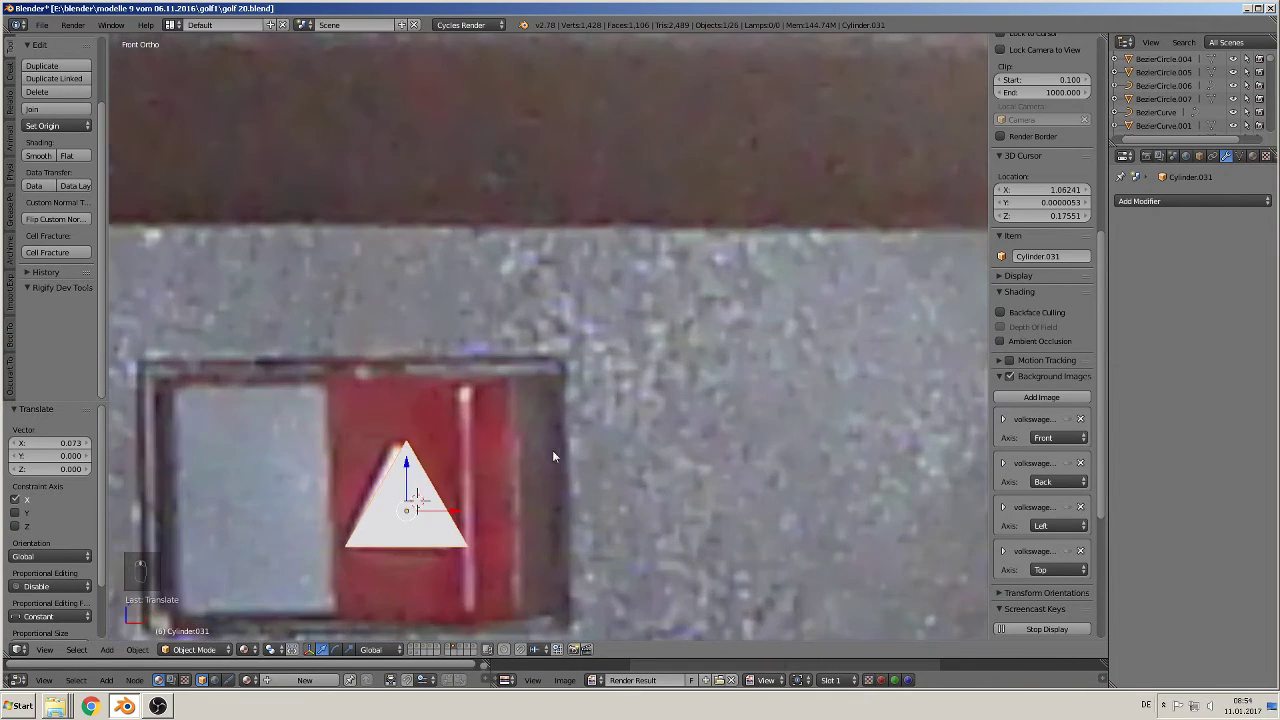
Step: Extrude the hazard triangle's face inward within its own plane, scaled to 0.703, to form an inner triangle
shift+middle_drag(576, 458, 704, 332)
scroll(680, 358, up, 2)
key(Tab)
key(a)
key(a)
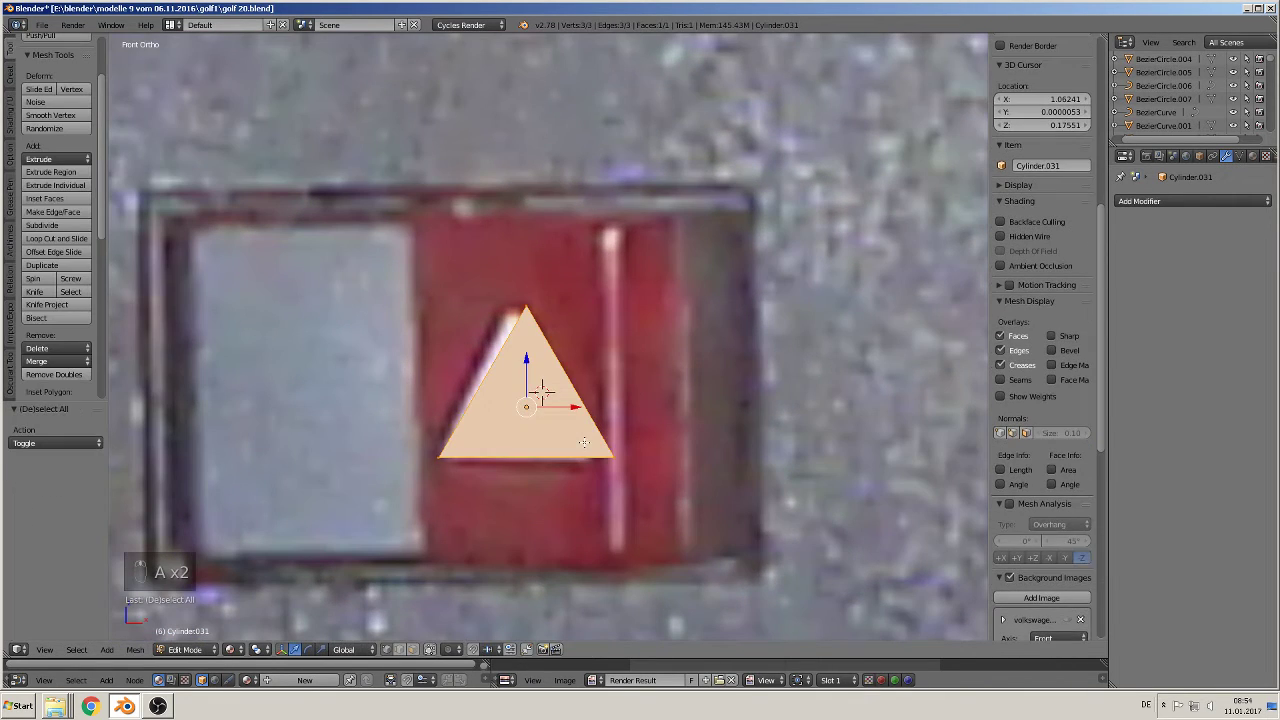
key(e)
key(s)
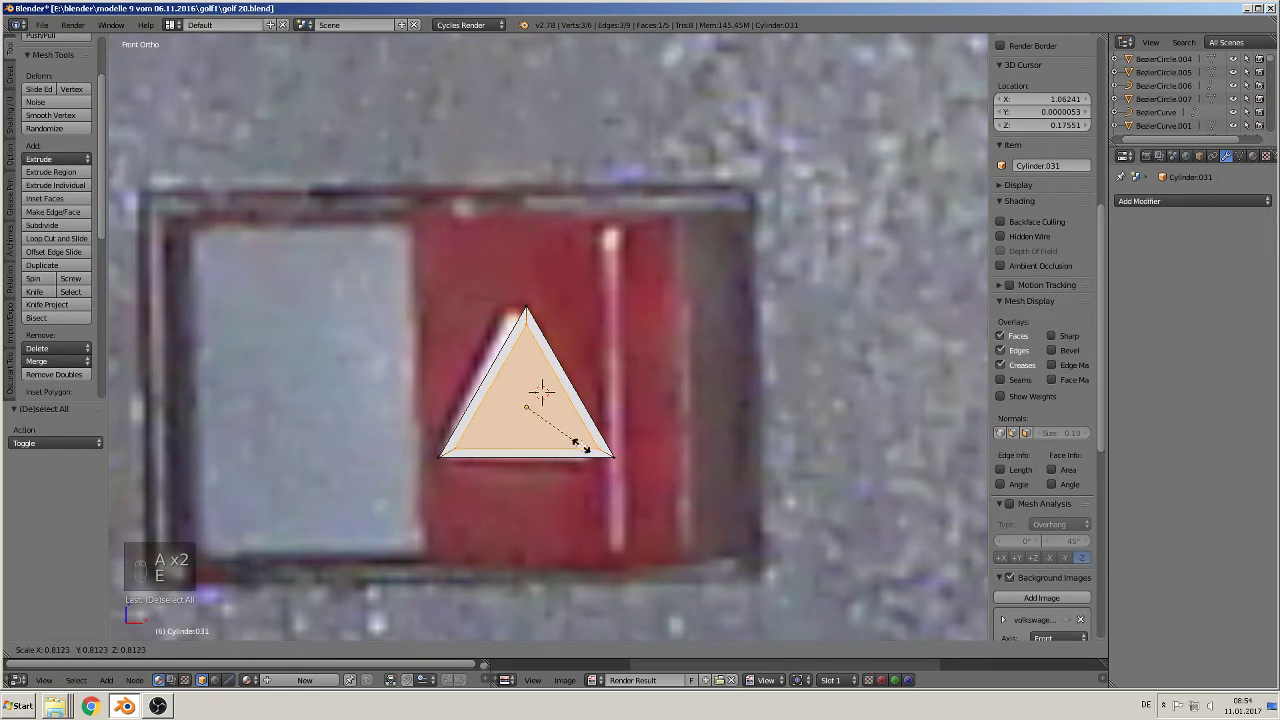
click(572, 443)
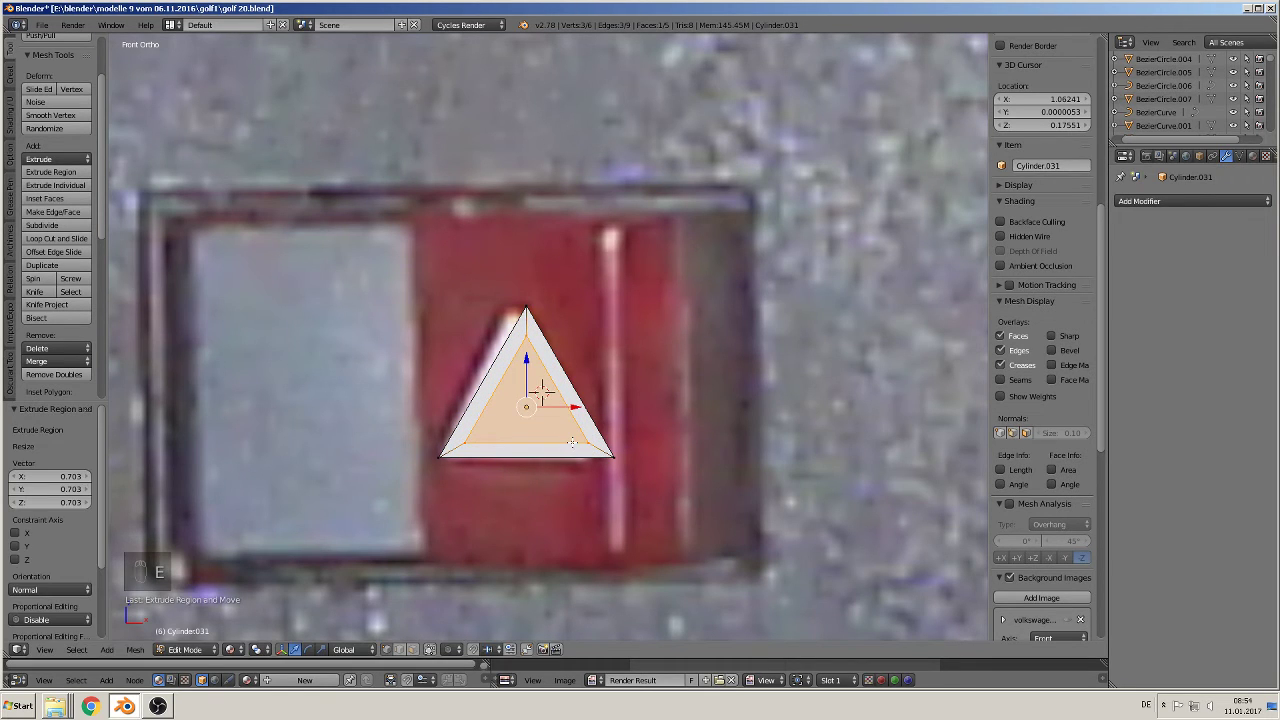
Step: Delete only the inner triangle face and the original full face behind it to leave a hollow triangle outline
key(x)
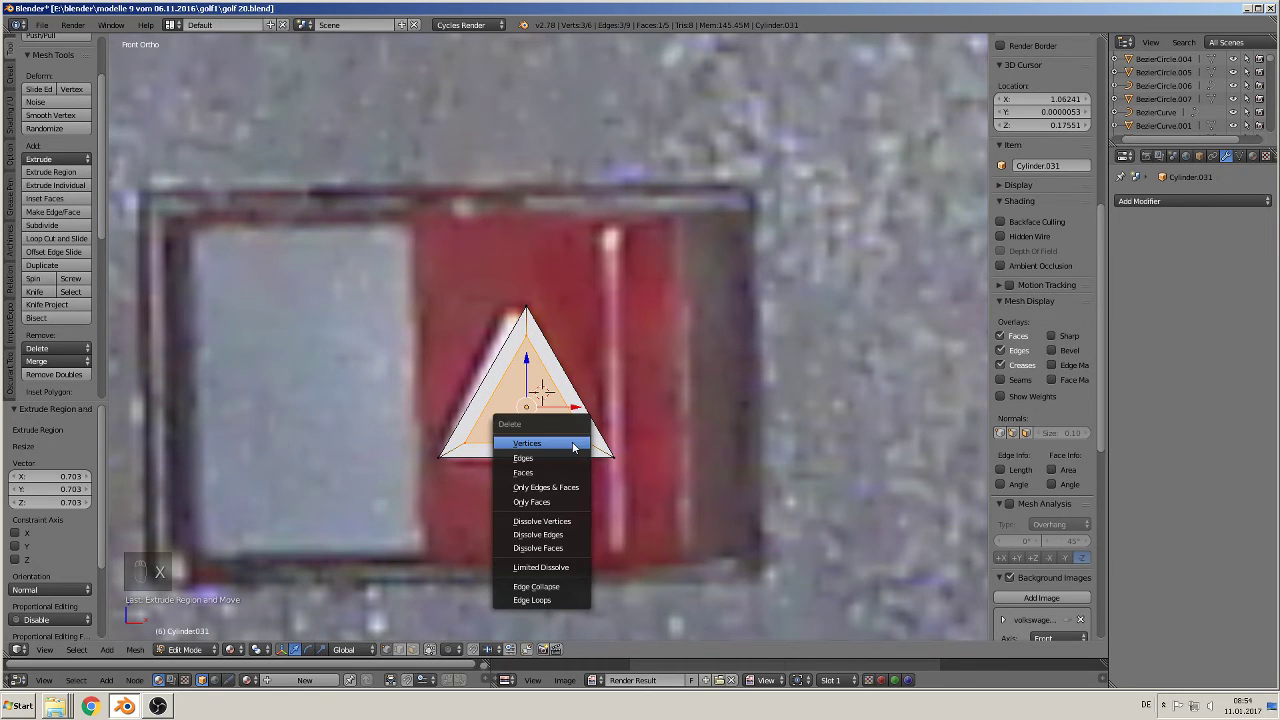
click(561, 502)
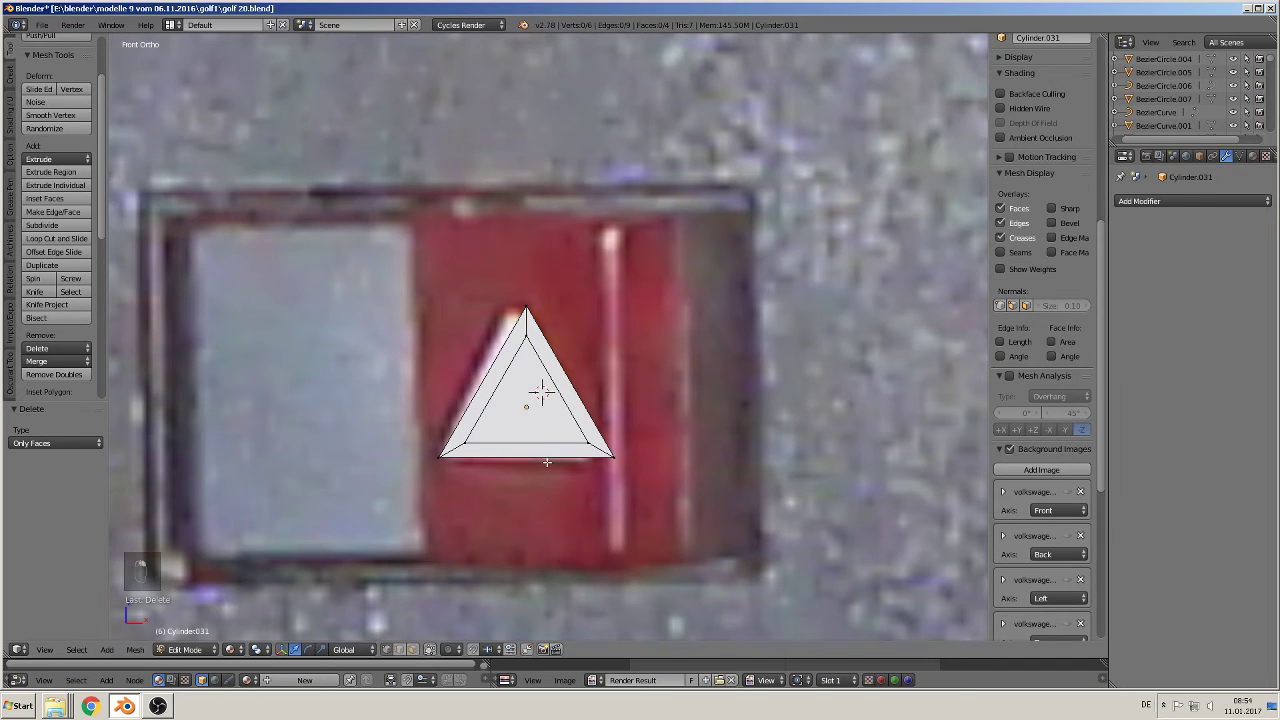
middle_drag(528, 407, 556, 415)
key(Tab)
key(Tab)
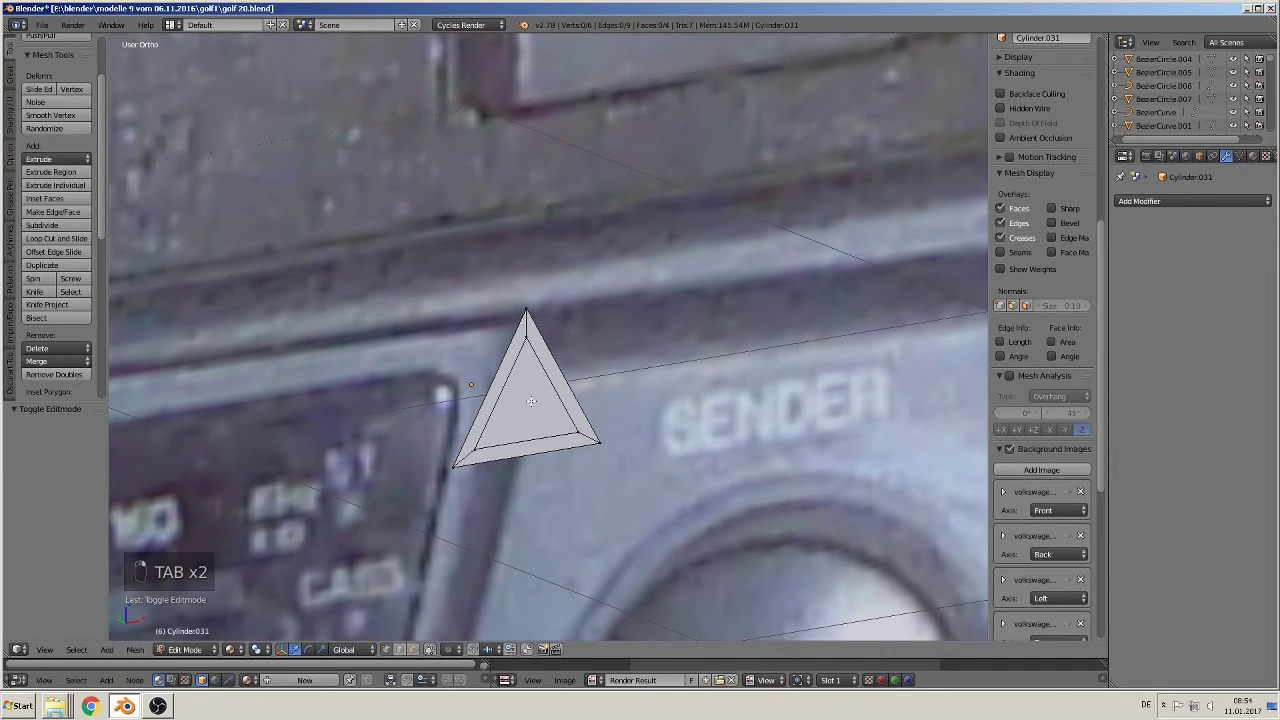
click(414, 650)
click(521, 420)
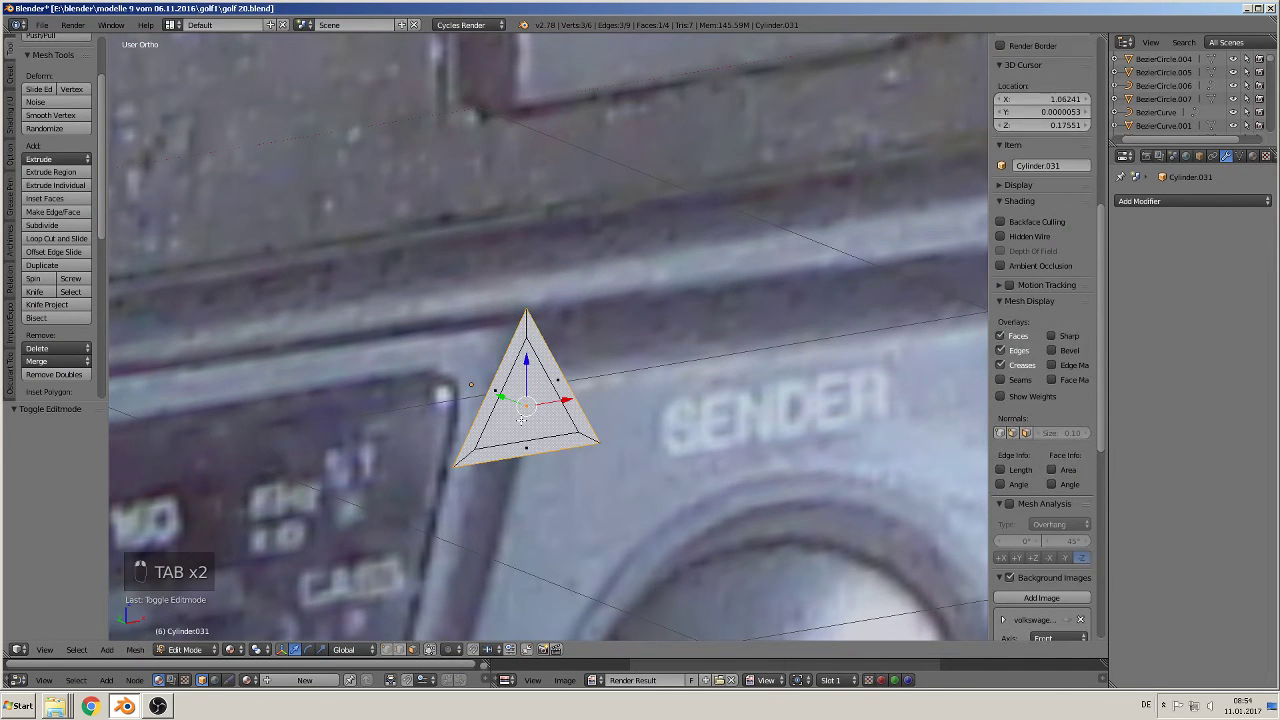
key(x)
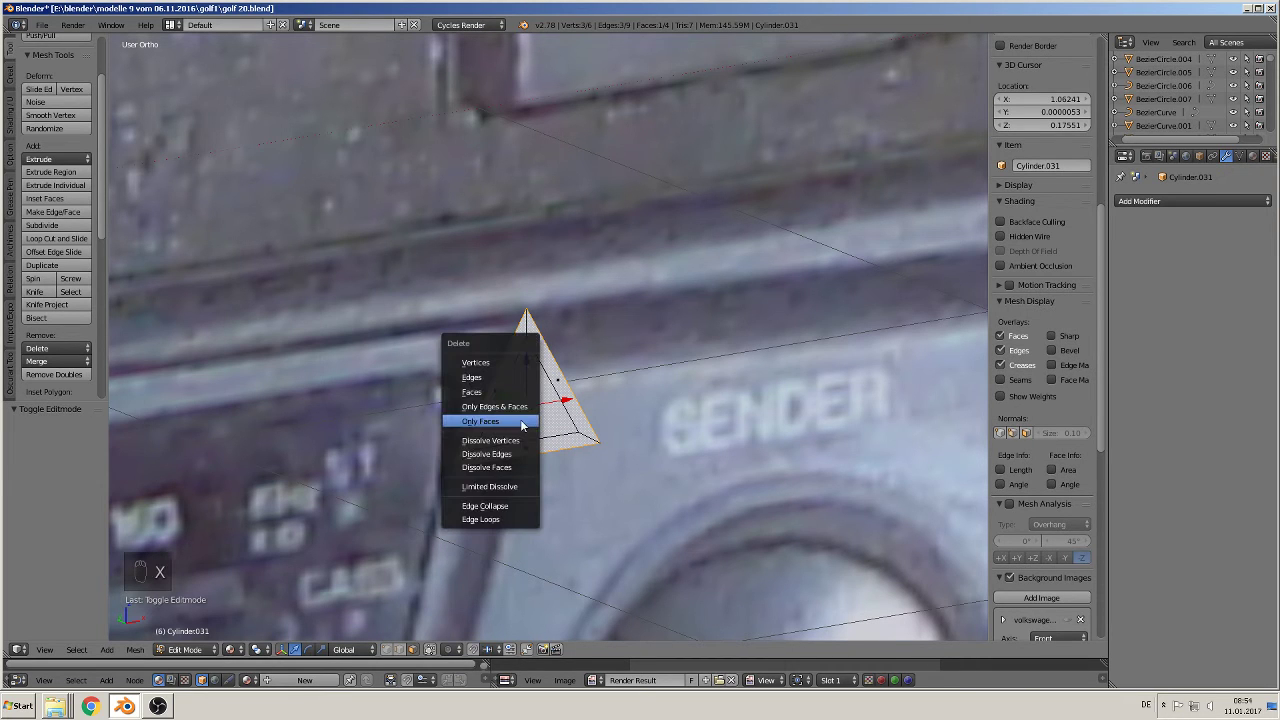
click(517, 422)
key(Tab)
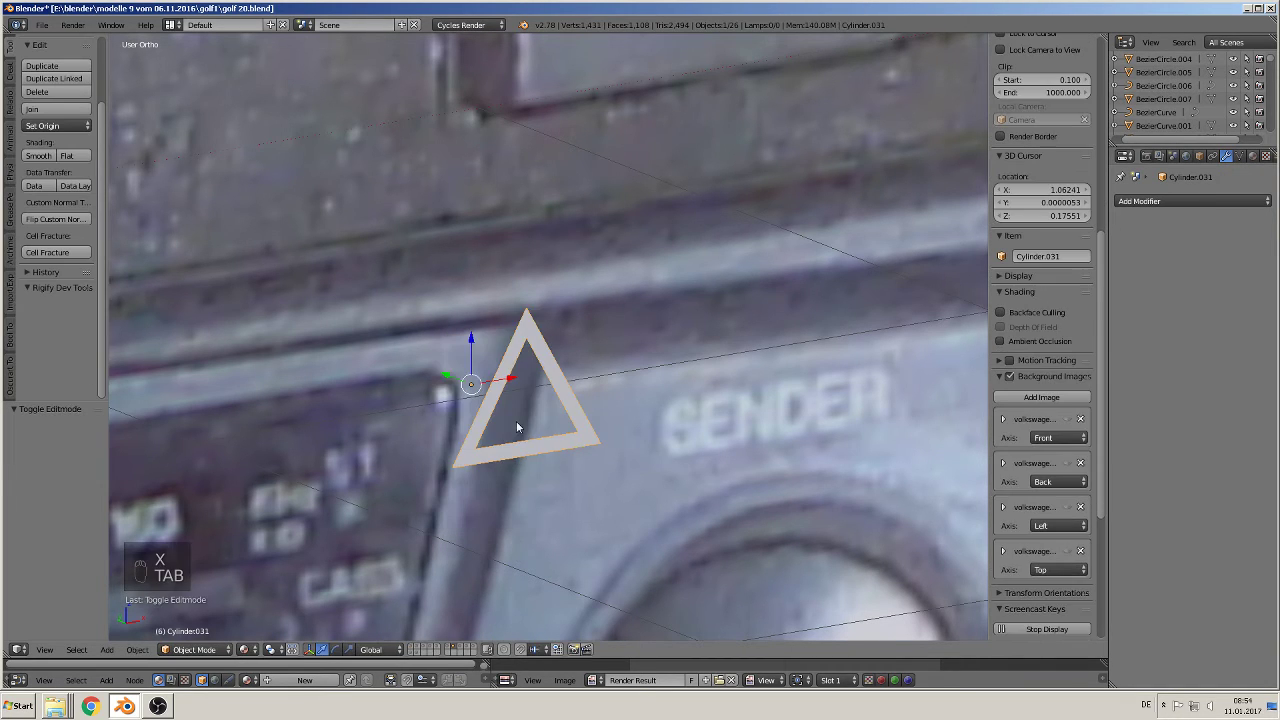
Step: Move the hollow triangle -32.356 along Z to the finished symbols below the reference photos
scroll(513, 438, down, 2)
middle_drag(512, 438, 432, 423)
key(KP_1)
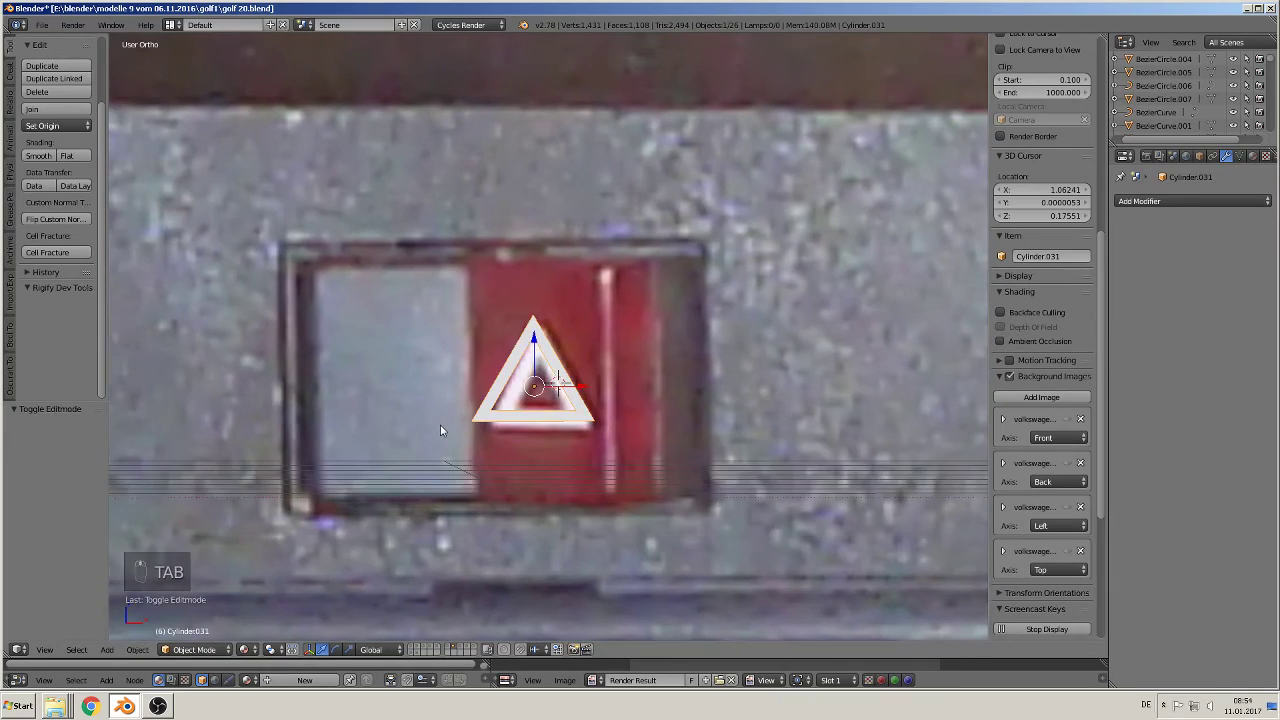
scroll(440, 424, down, 4)
scroll(468, 424, down, 11)
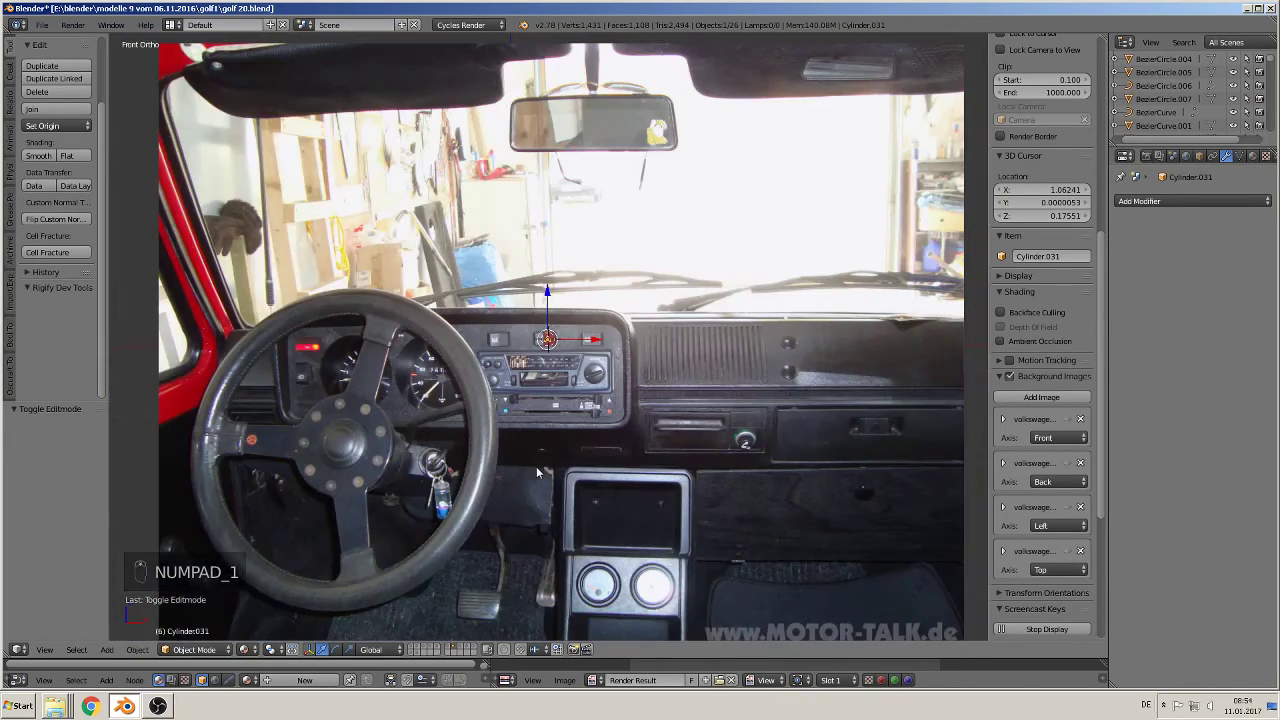
shift+middle_drag(568, 530, 574, 282)
scroll(574, 287, down, 8)
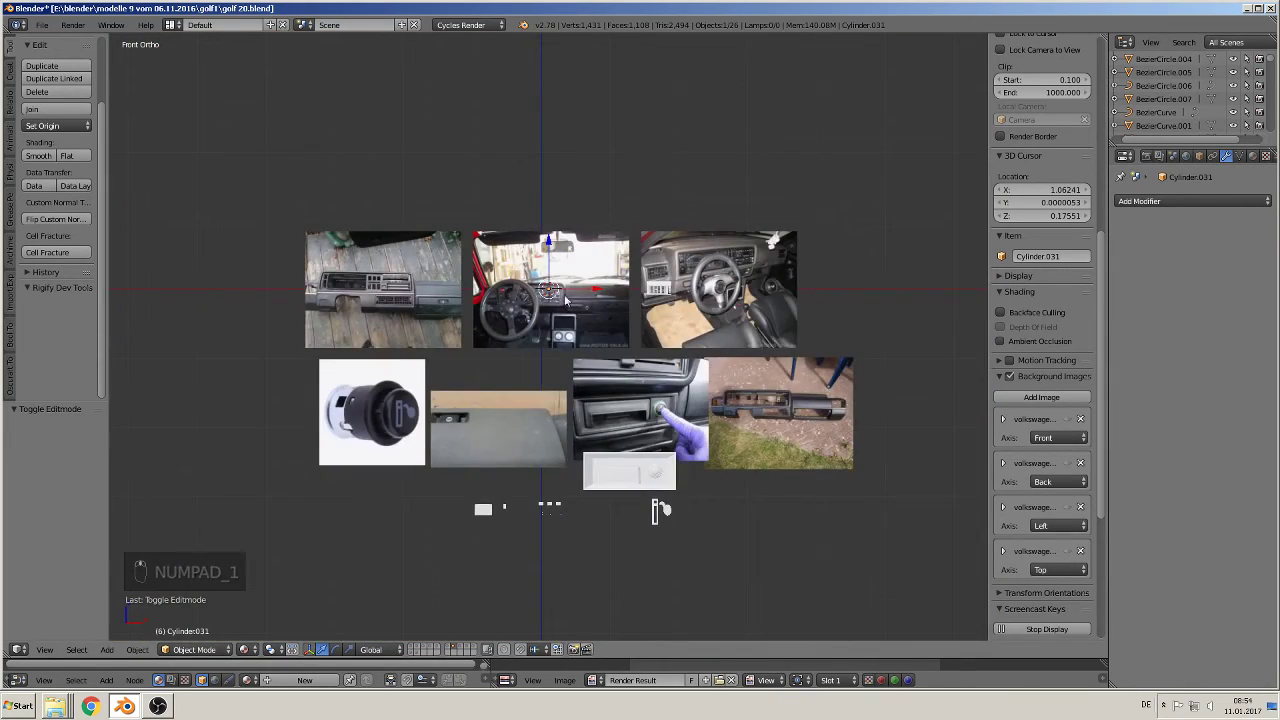
key(g)
key(z)
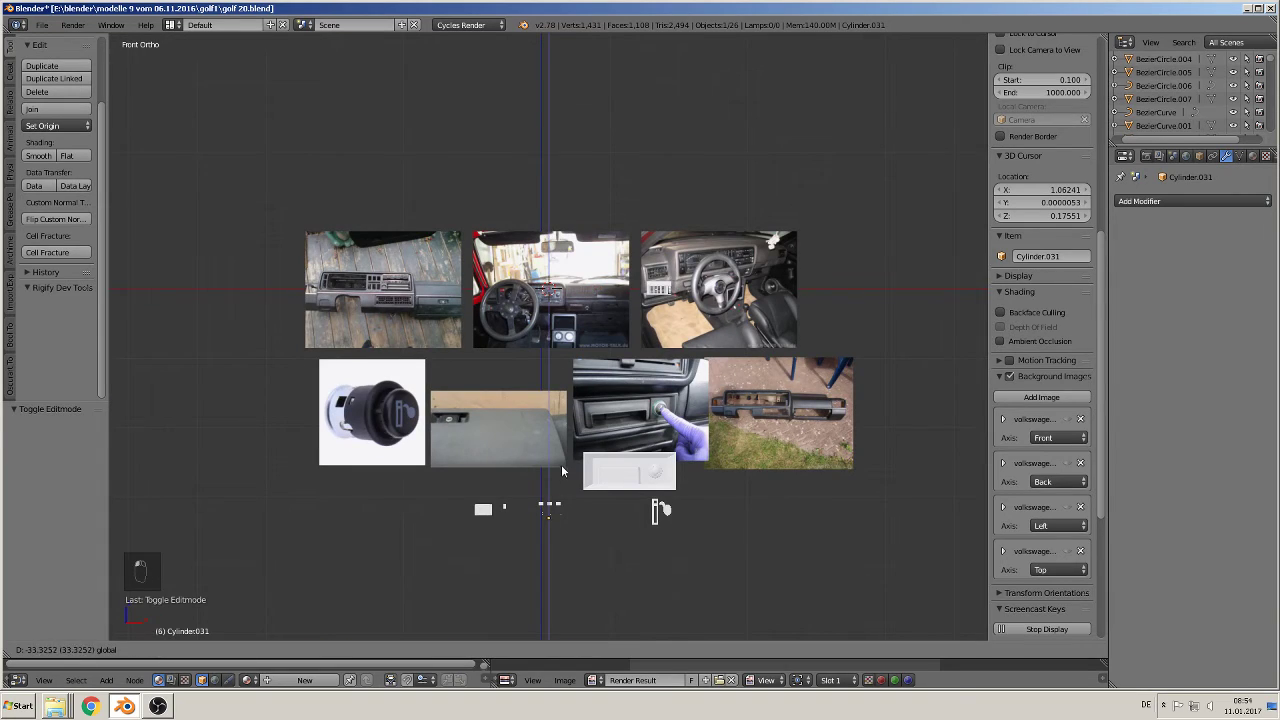
click(561, 459)
Step: Add a plane at the left prong of the right-hand switch's symbol in the front photo and rotate it 90° about X
scroll(564, 469, up, 8)
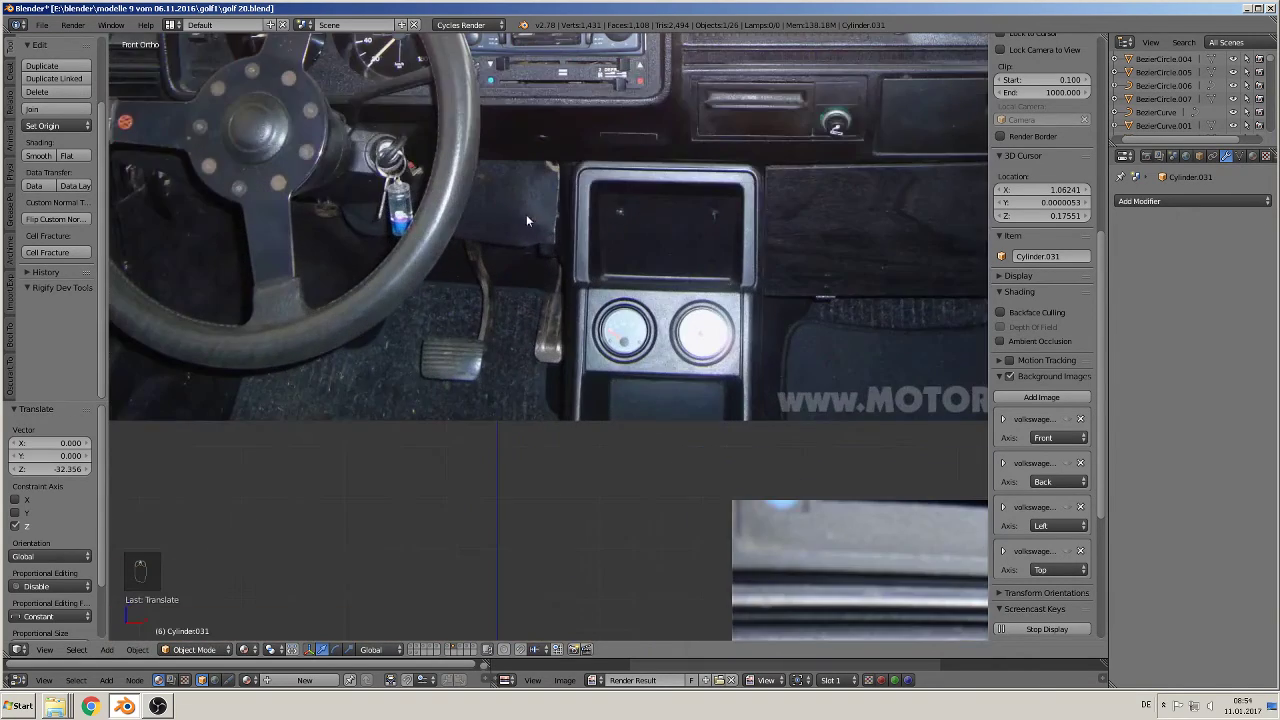
shift+middle_drag(526, 214, 437, 466)
scroll(685, 499, up, 2)
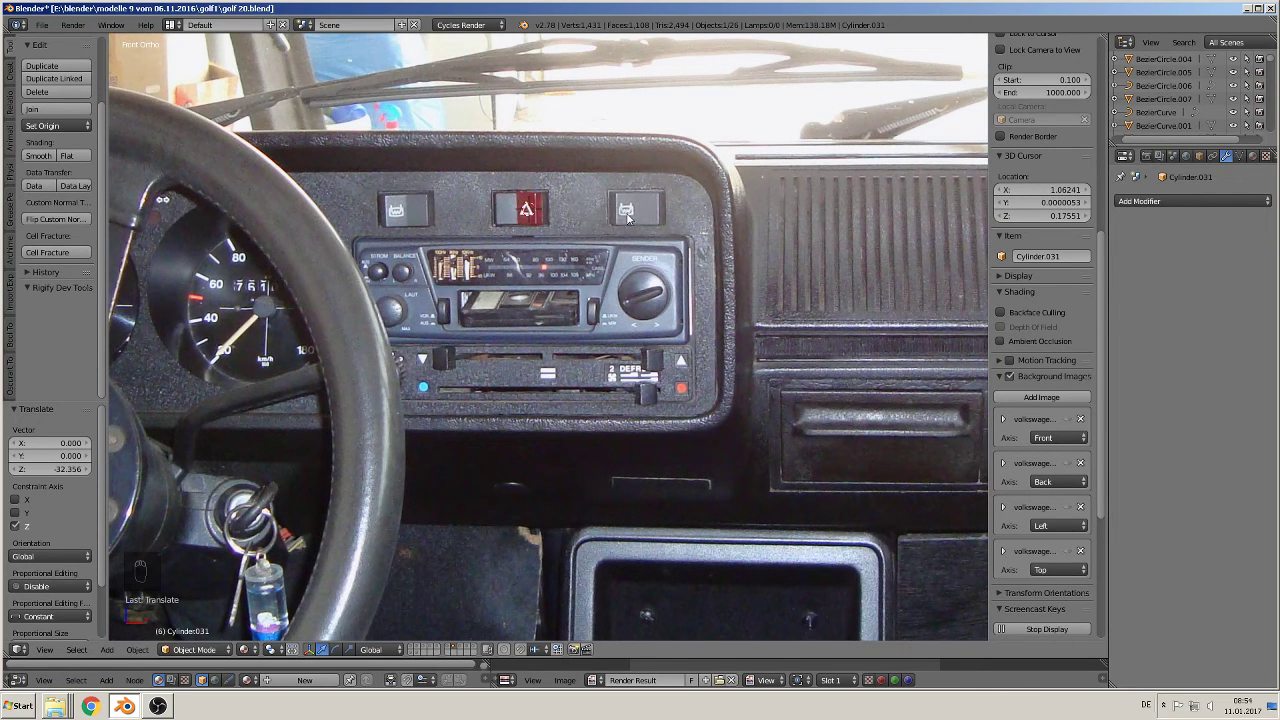
shift+middle_drag(646, 270, 538, 442)
scroll(538, 442, up, 10)
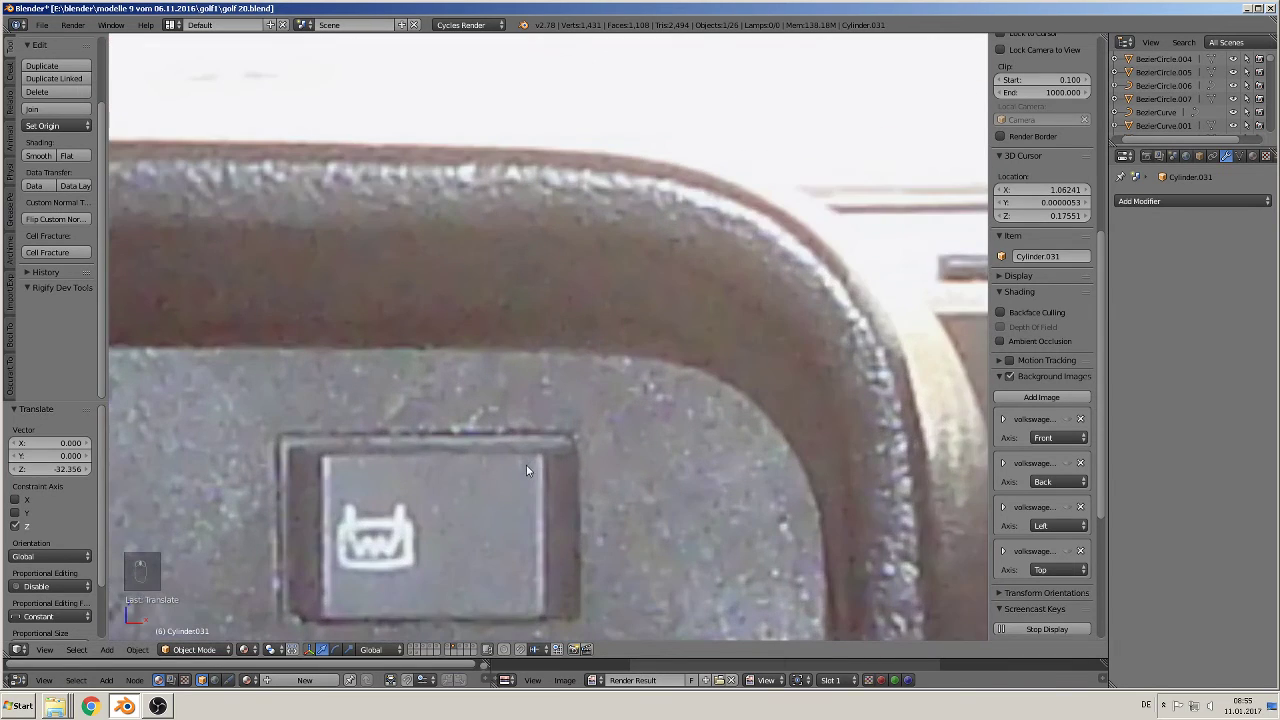
scroll(646, 380, up, 3)
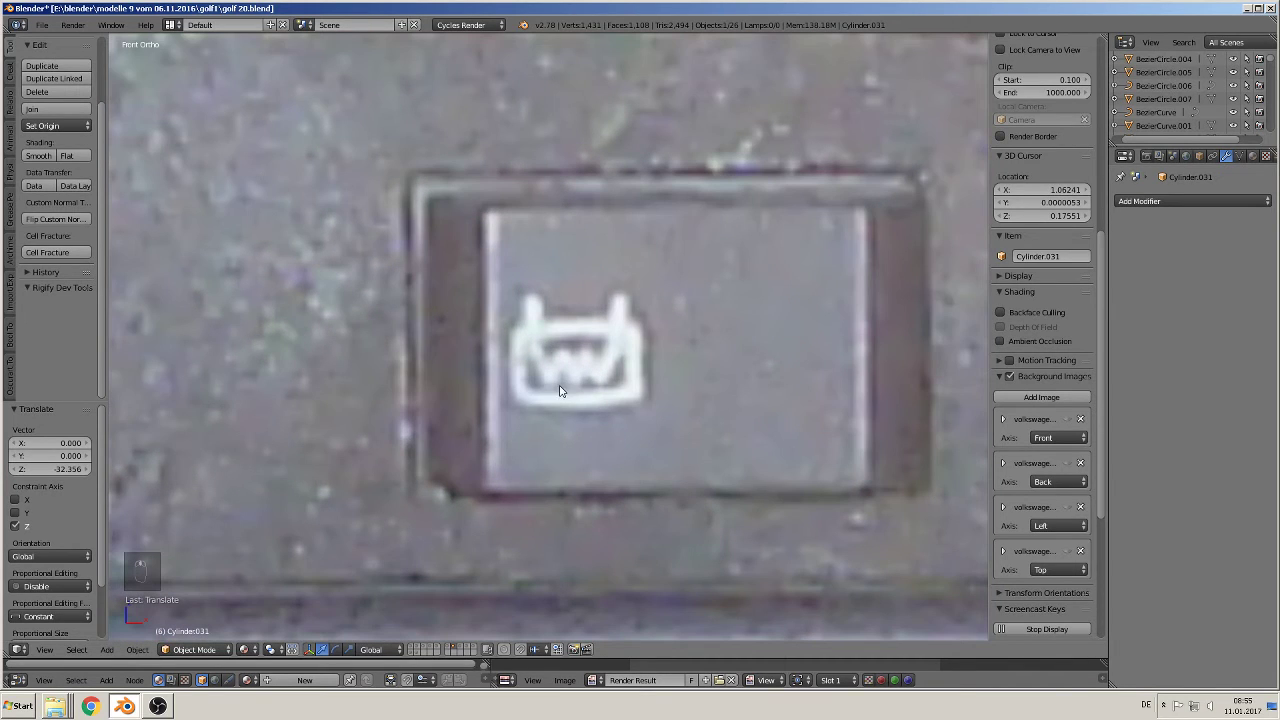
click(533, 304)
click(536, 316)
click(107, 651)
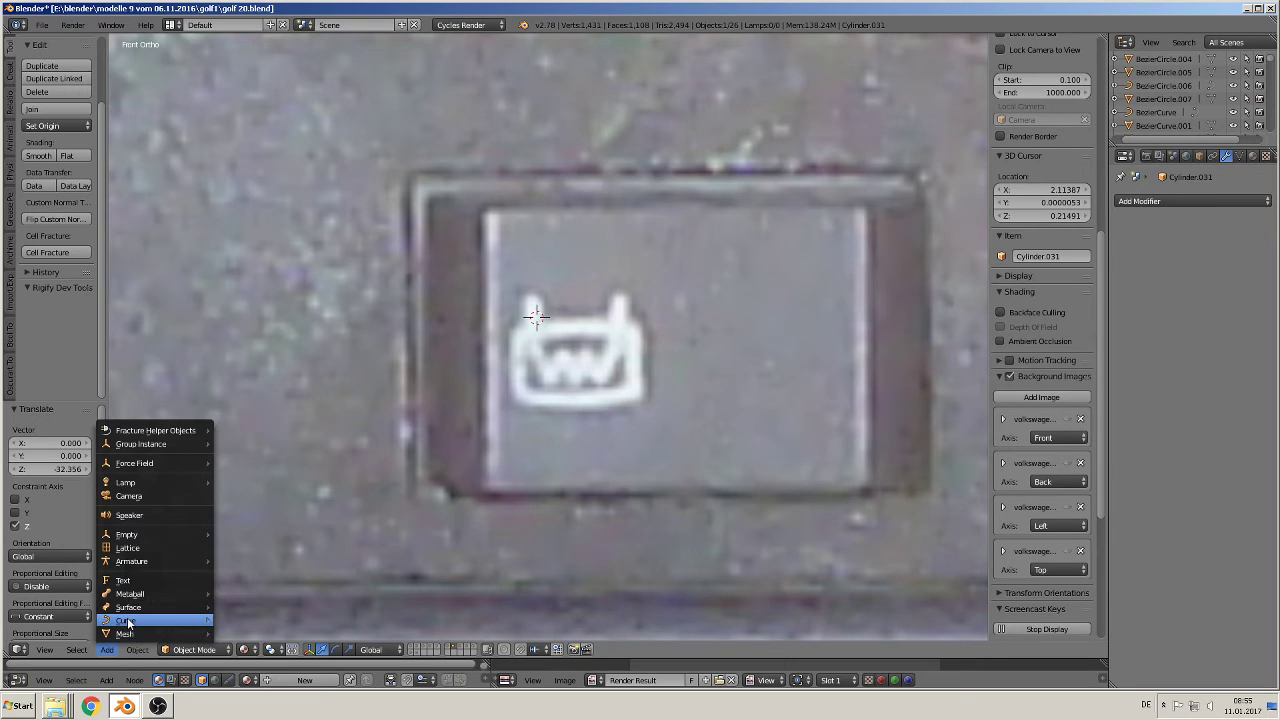
mouse_move(123, 634)
click(276, 305)
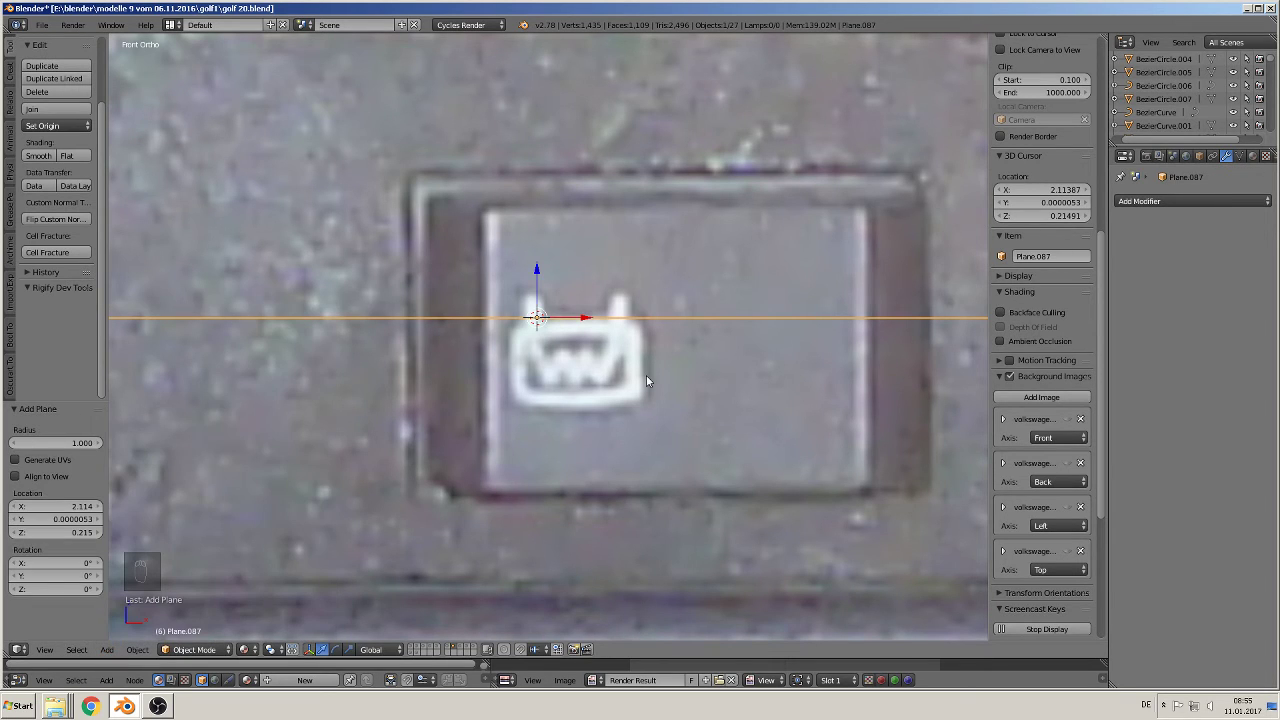
text(rx90)
key(Return)
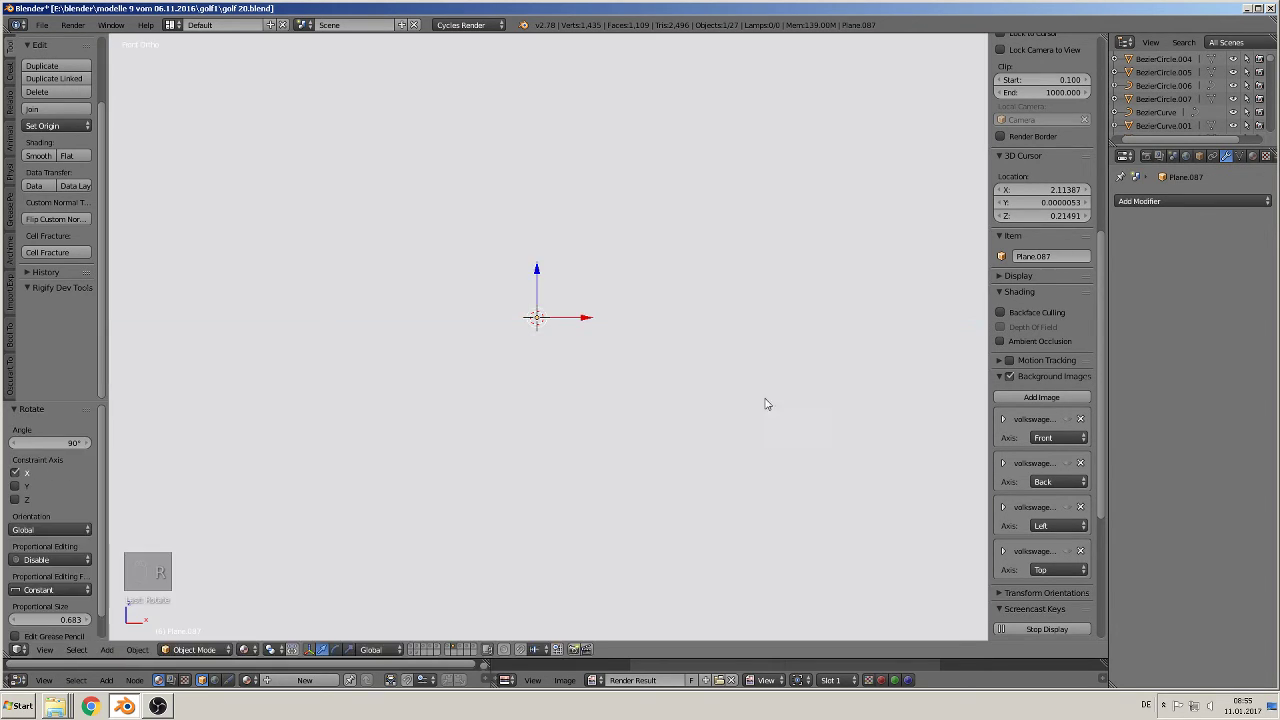
Step: Scale the plane by 0.101 and then 0.105, and move it onto the top of the symbol's left prong
key(s)
click(546, 337)
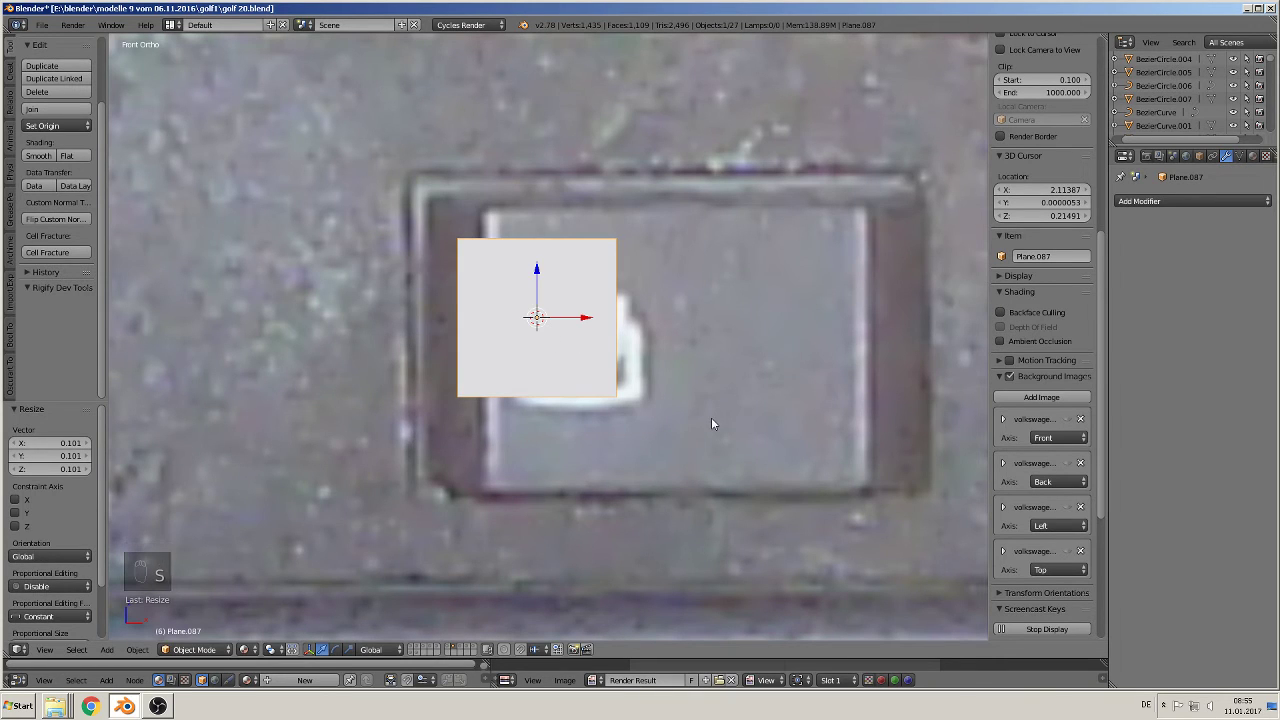
key(s)
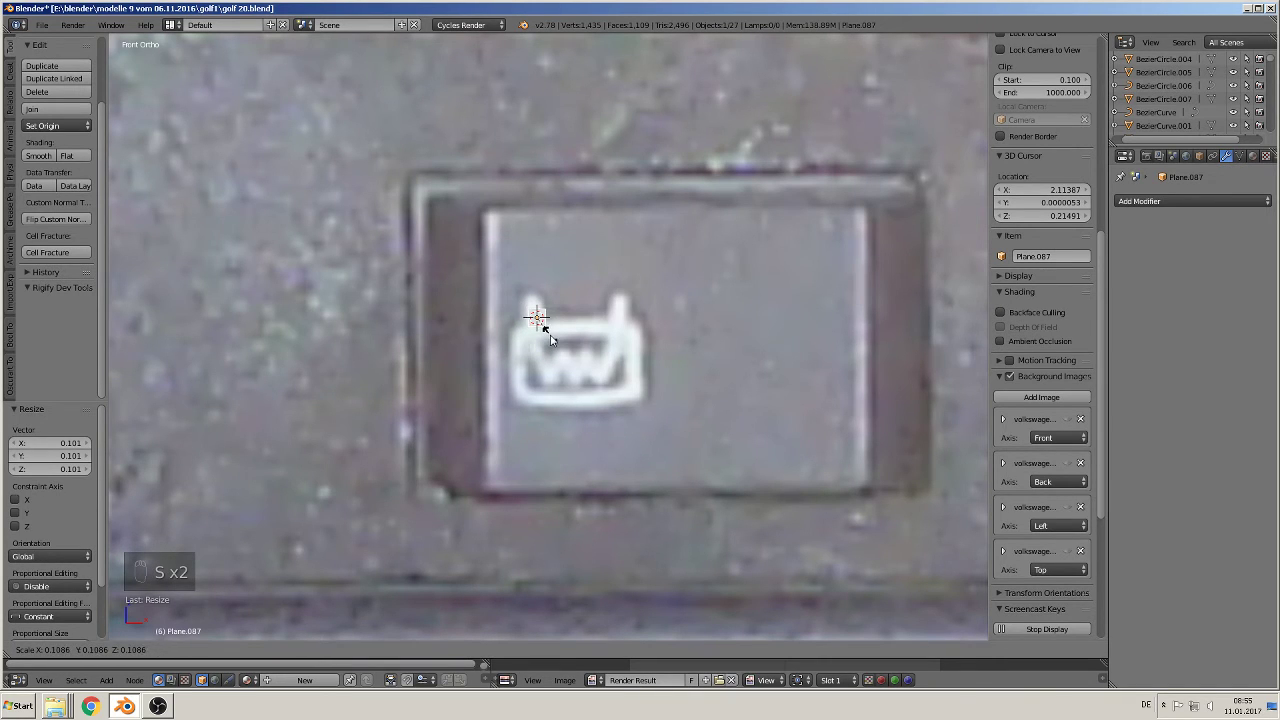
click(549, 340)
key(g)
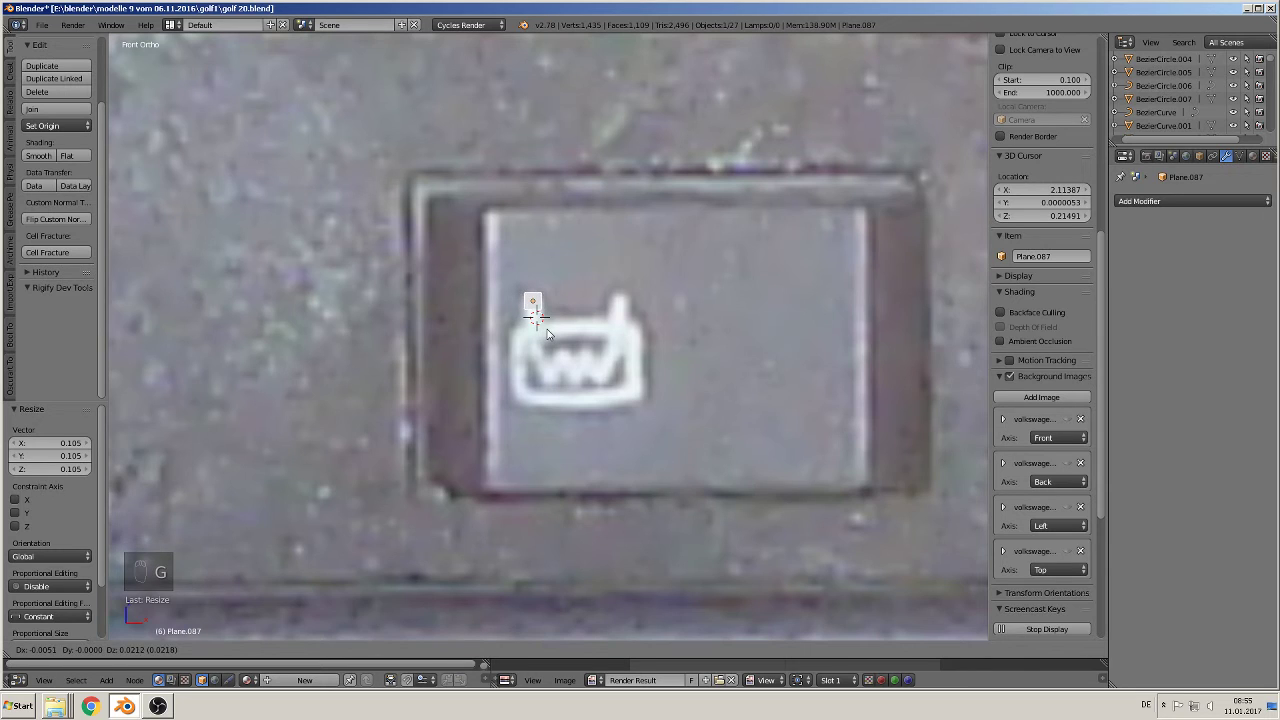
click(545, 330)
Step: Extend the small plane's lower edge -0.051 along Z down the symbol's left prong
scroll(575, 360, up, 2)
scroll(575, 360, up, 3)
key(Tab)
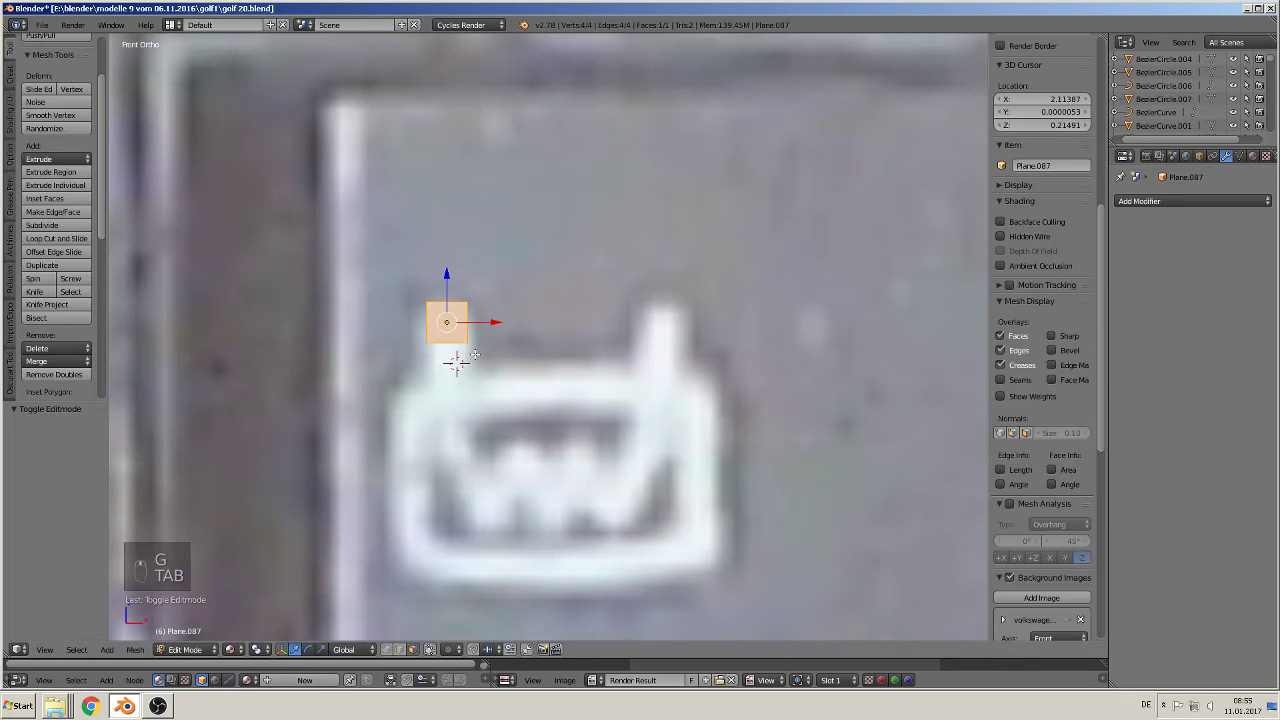
key(a)
key(a)
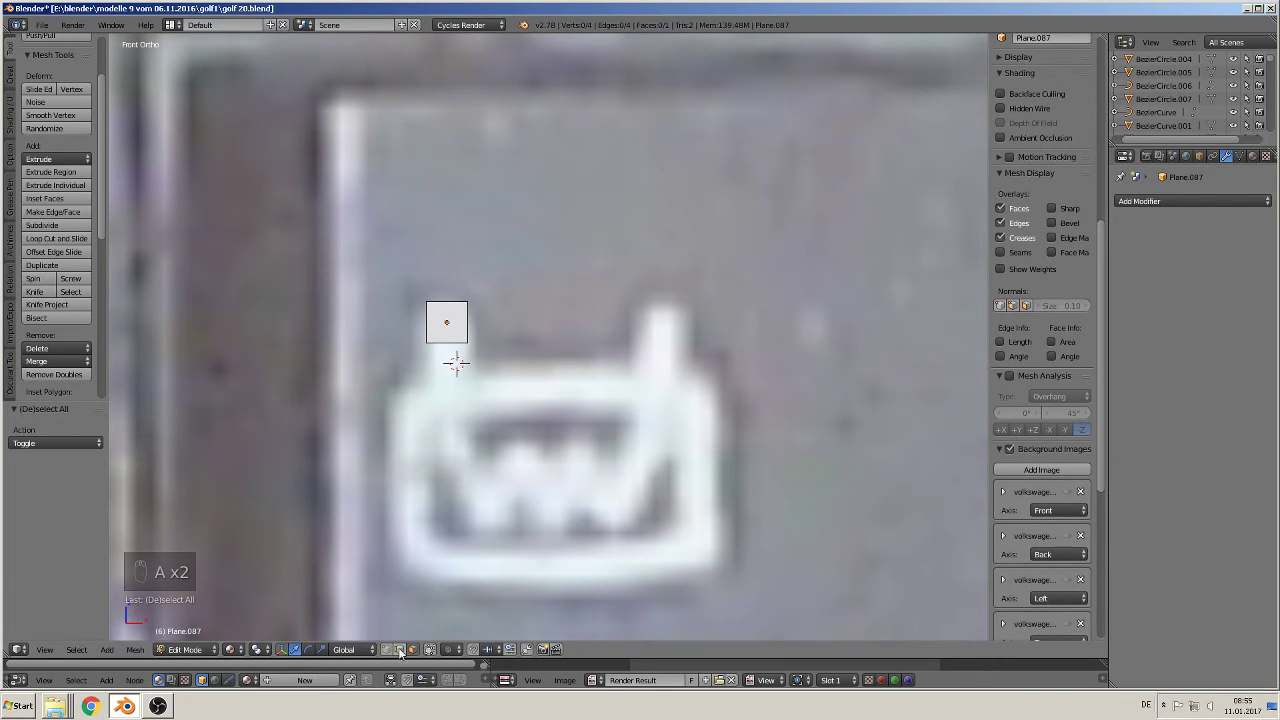
right_click(432, 352)
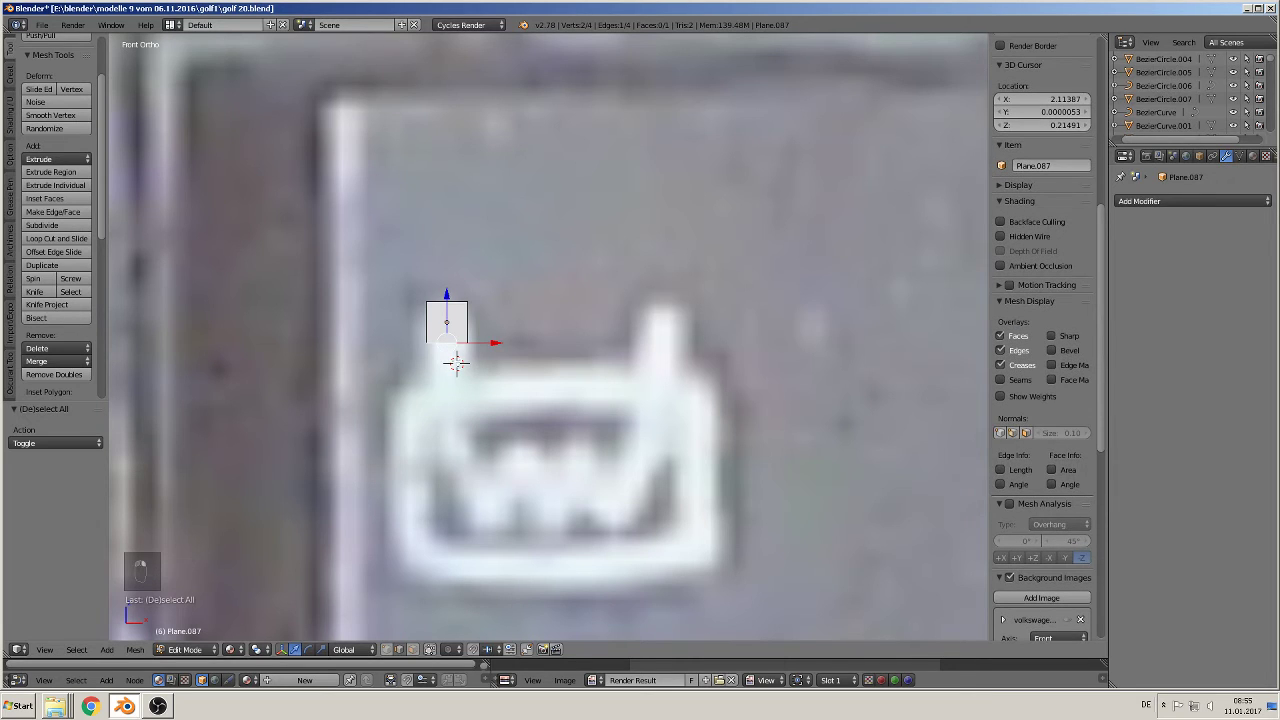
key(e)
key(z)
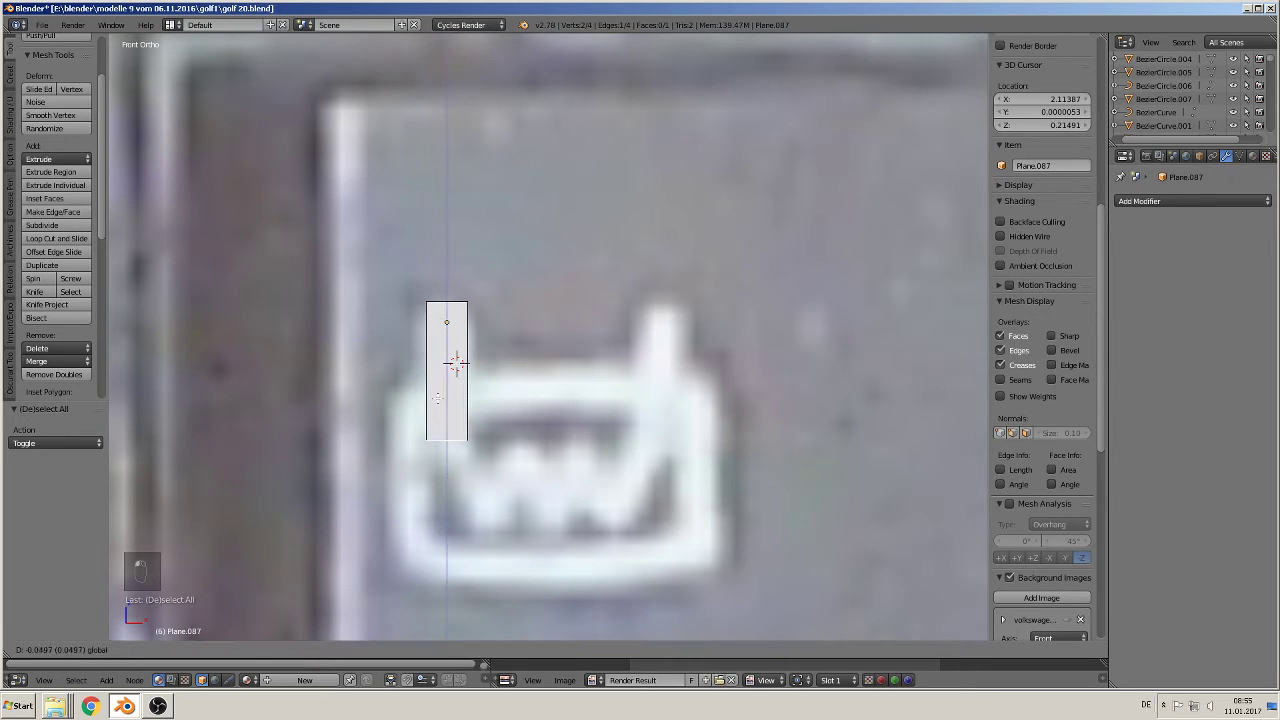
click(440, 402)
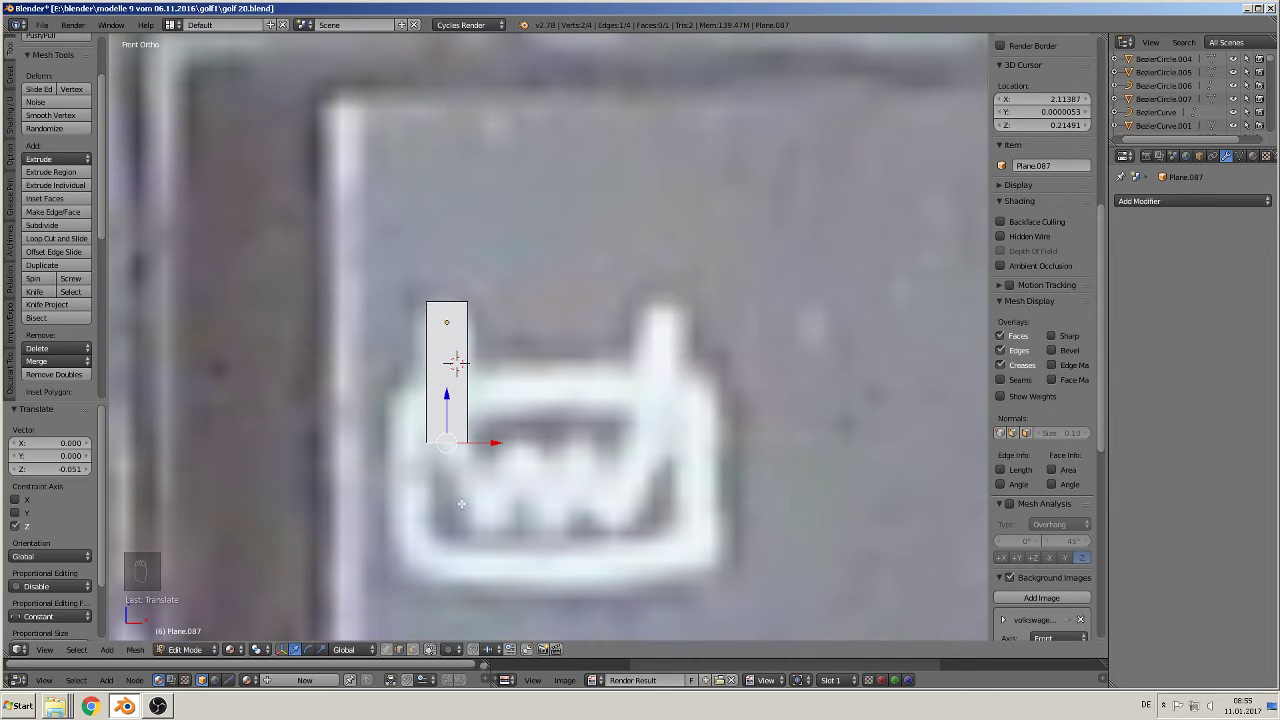
Step: Scale the strip down to make it narrower and move its bottom edge -0.019 along Z
key(Tab)
key(s)
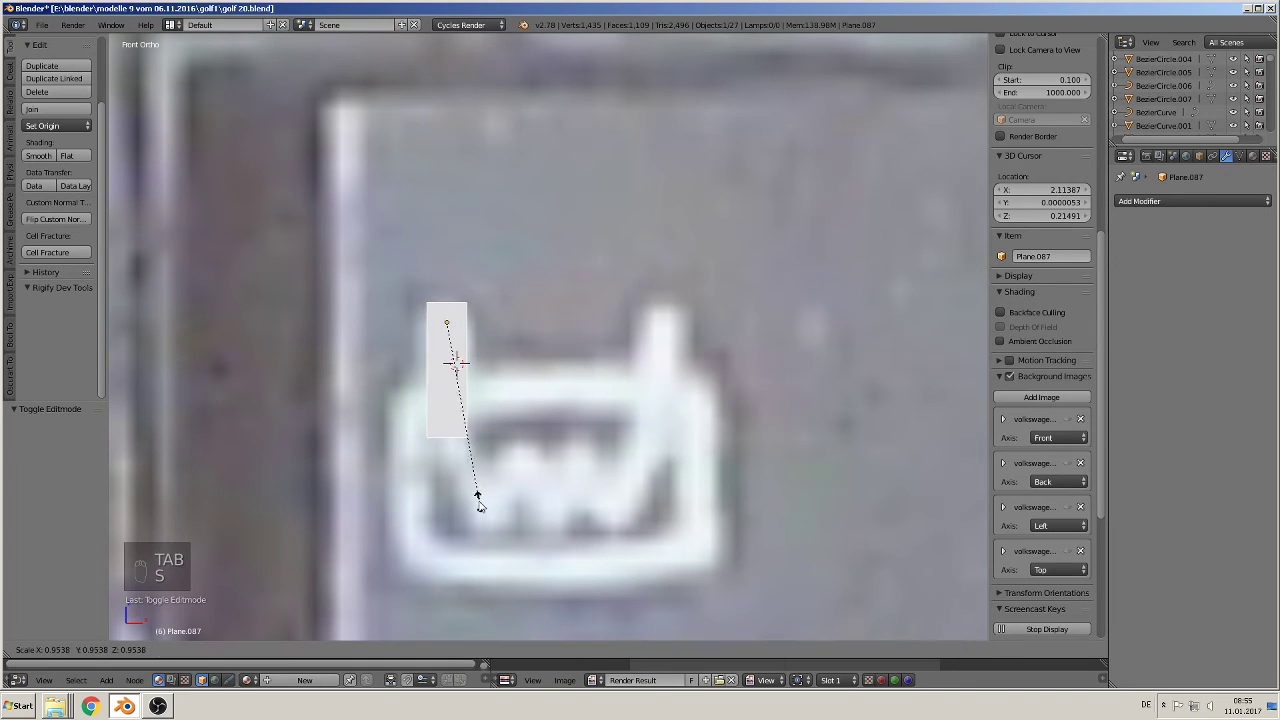
key(Tab)
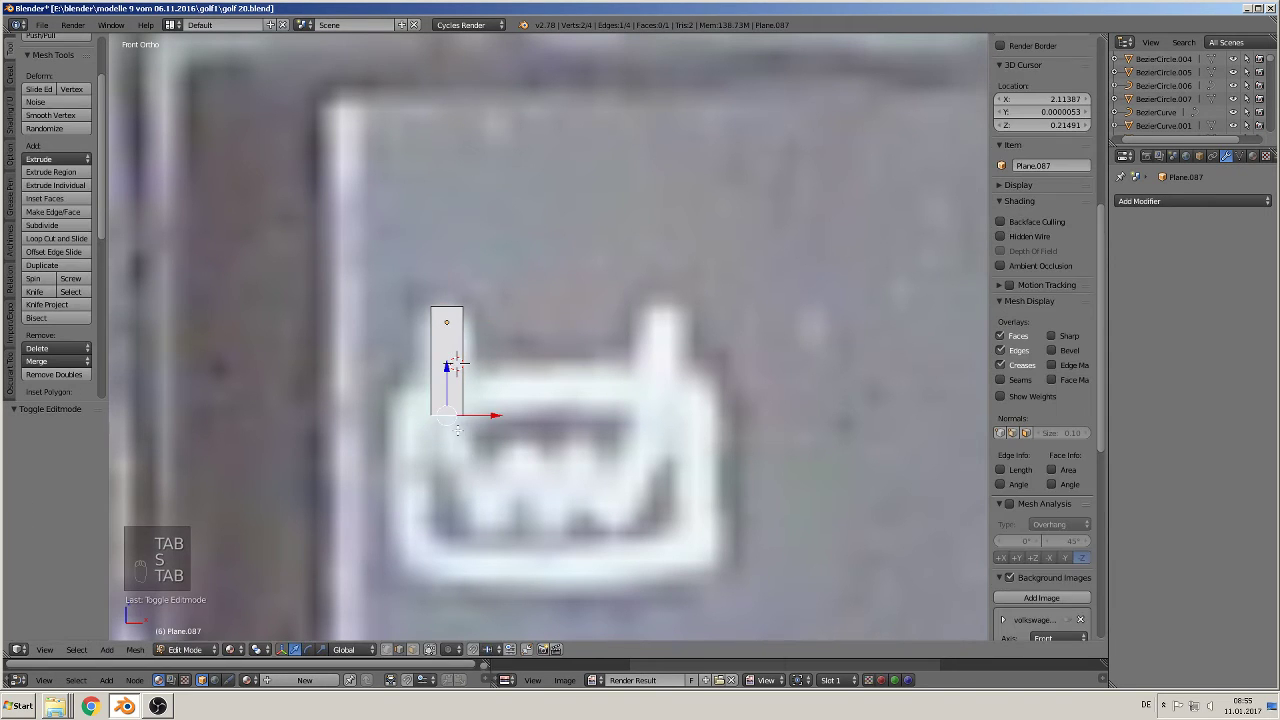
drag(446, 368, 446, 406)
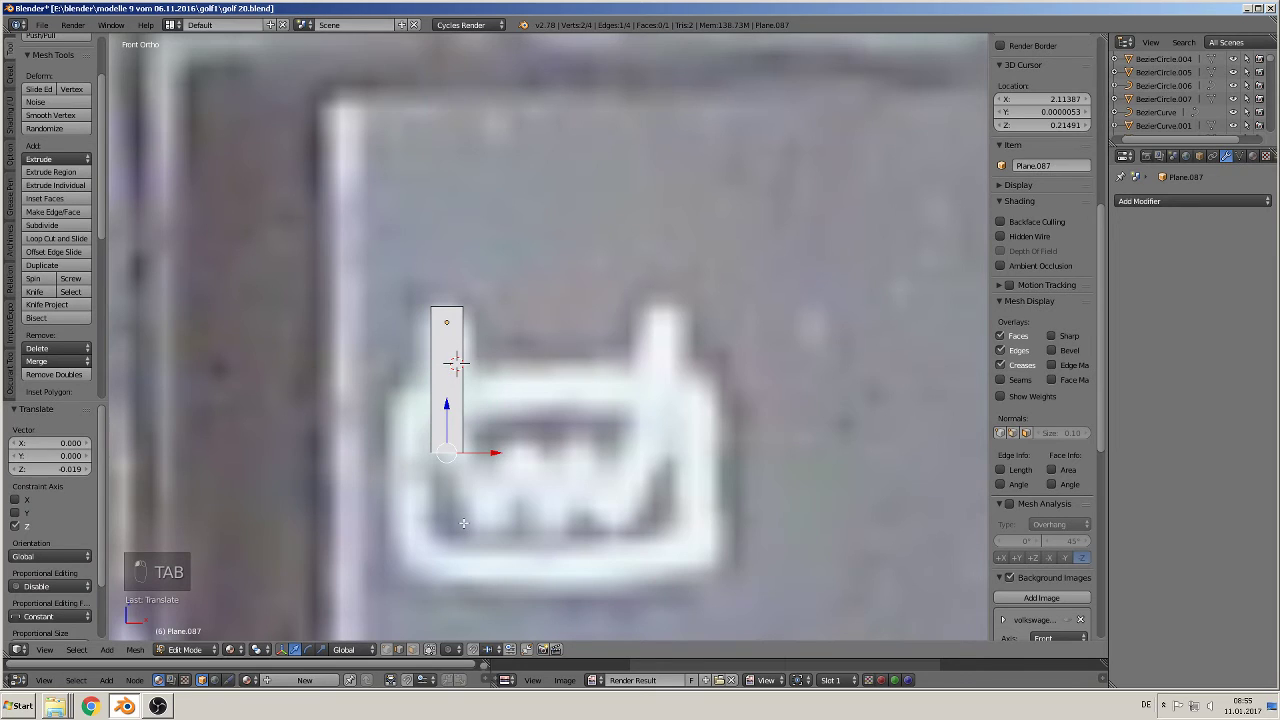
Step: Extrude the strip's bottom edge downward, shift it 0.022 along X, and add a loop cut with factor -0.415 near the new end
key(e)
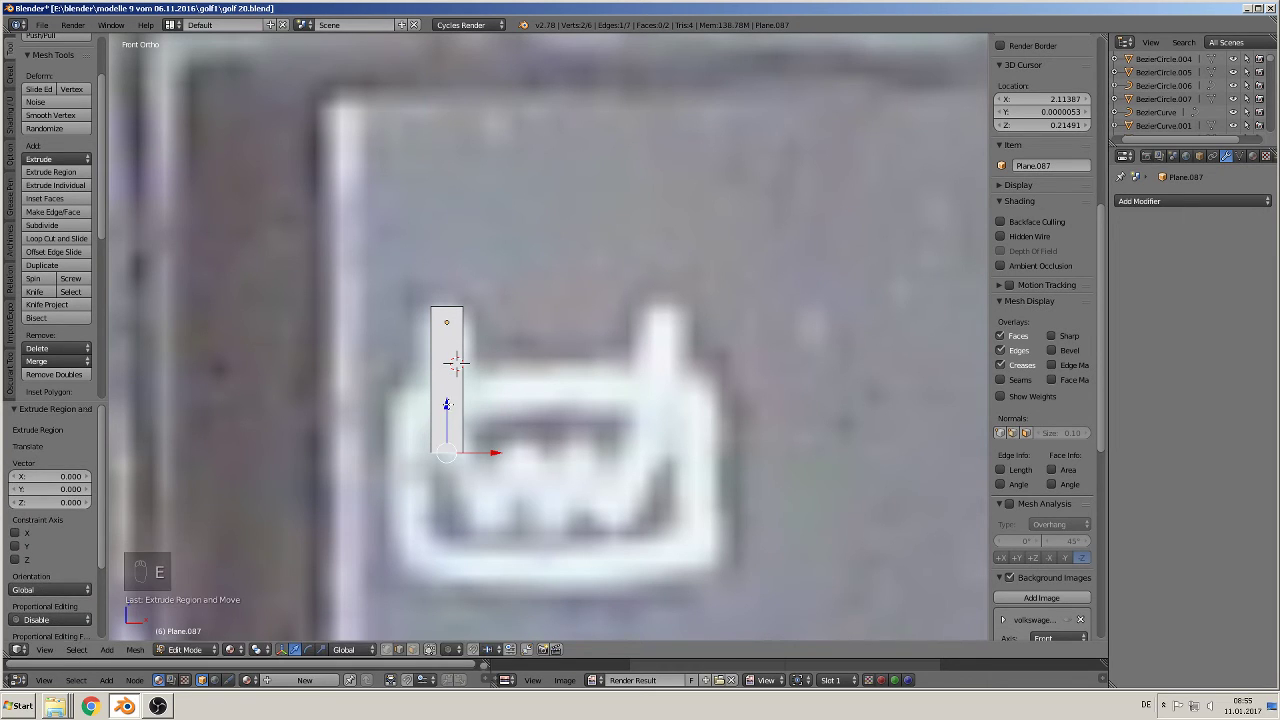
drag(447, 404, 533, 532)
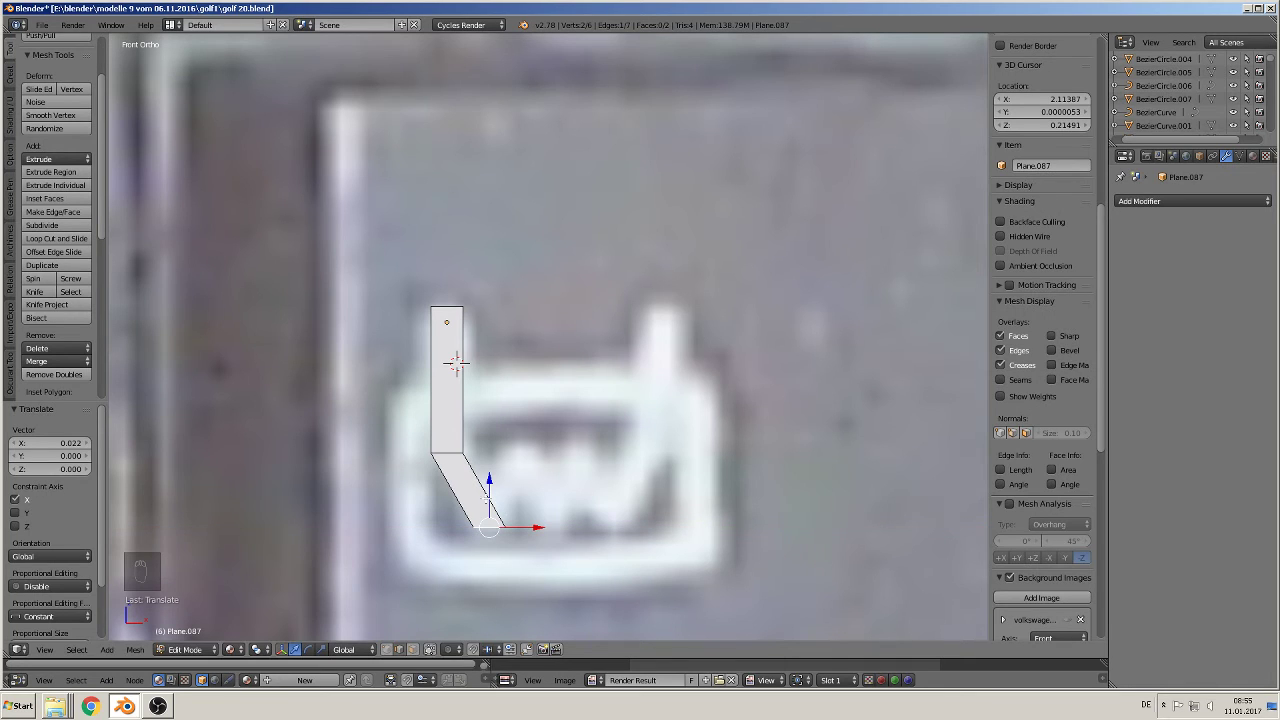
key(ctrl+r)
click(487, 520)
click(488, 516)
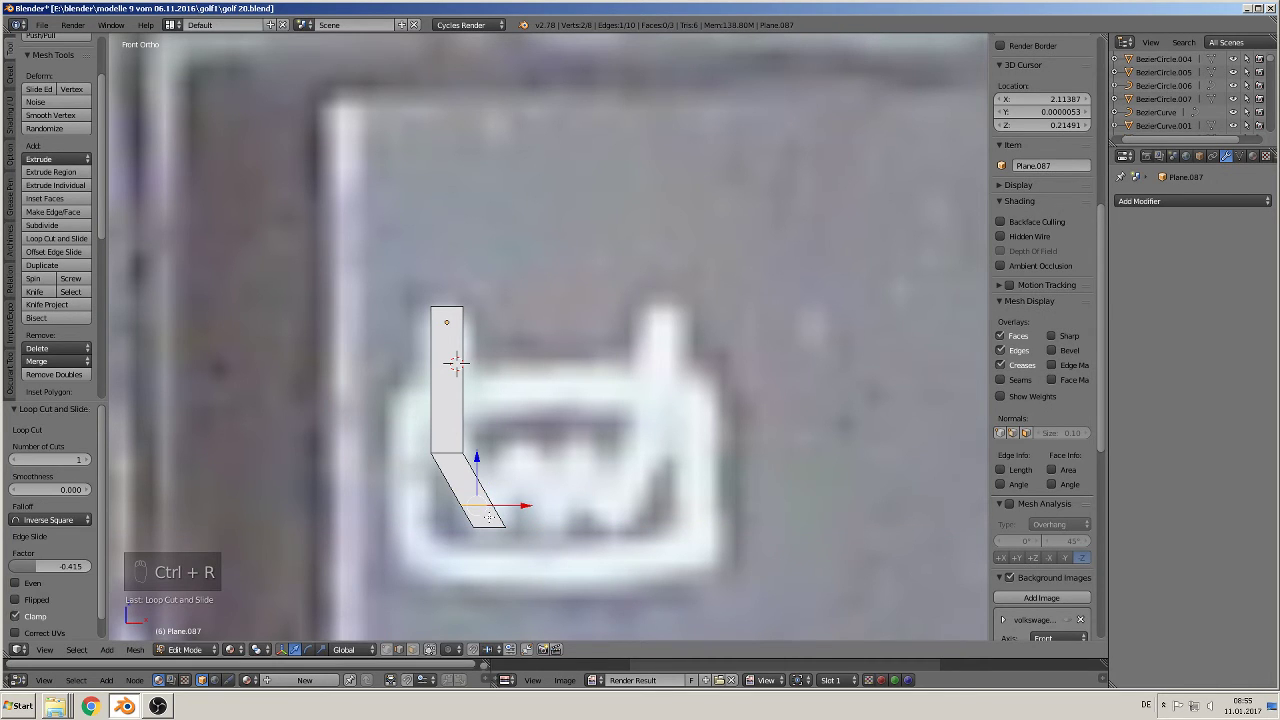
middle_drag(497, 527, 507, 532)
key(KP_1)
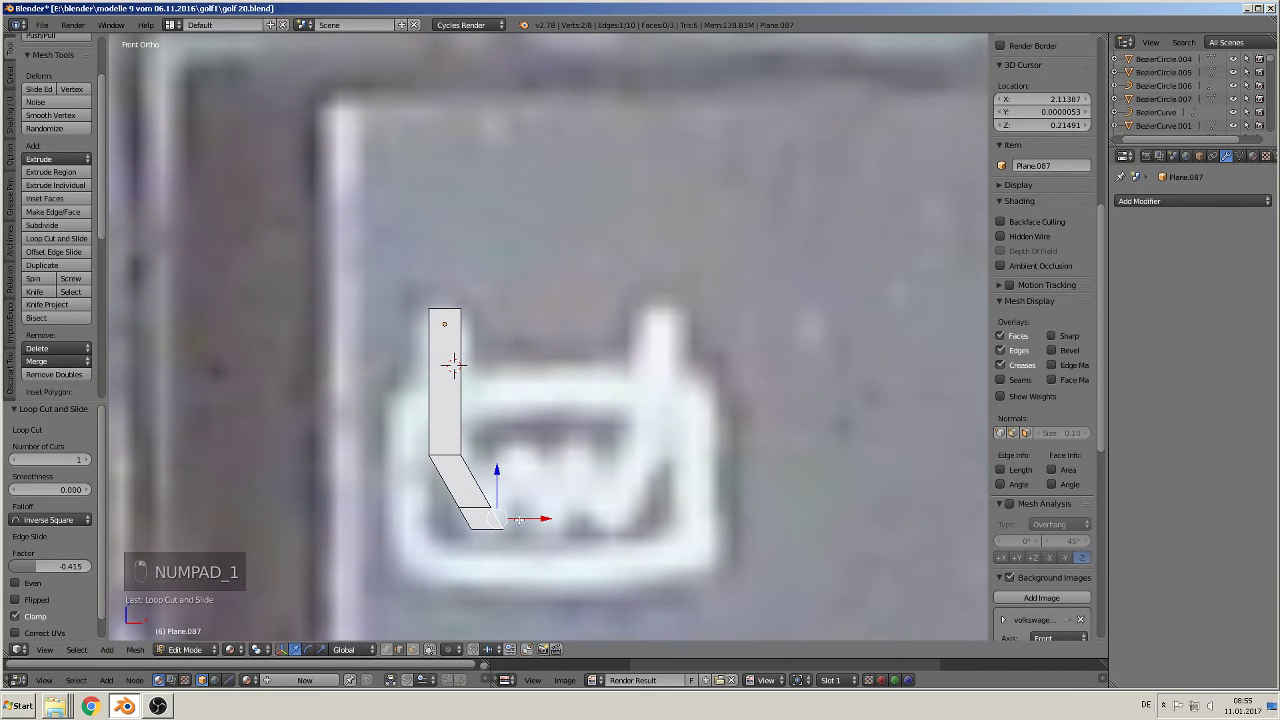
Step: Extrude the strip's end edge 0.014 along X and 0.037 along Z, and rotate it about 33° around Y
key(e)
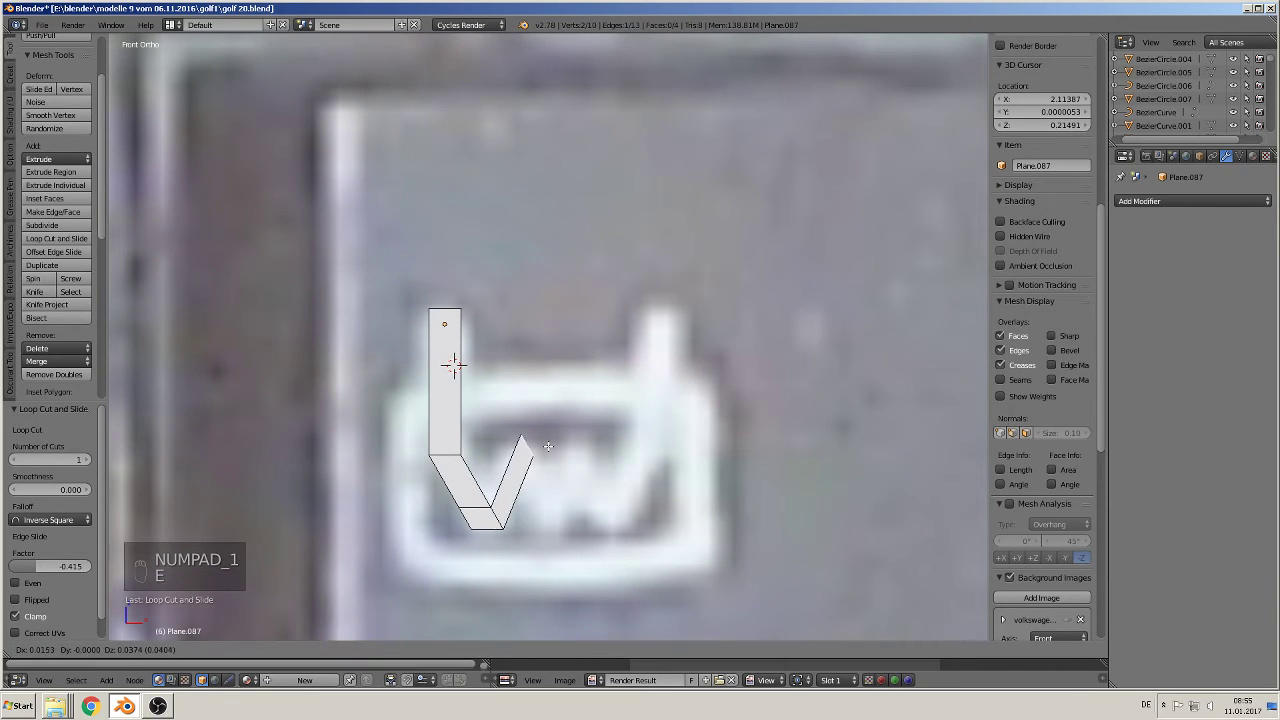
click(546, 446)
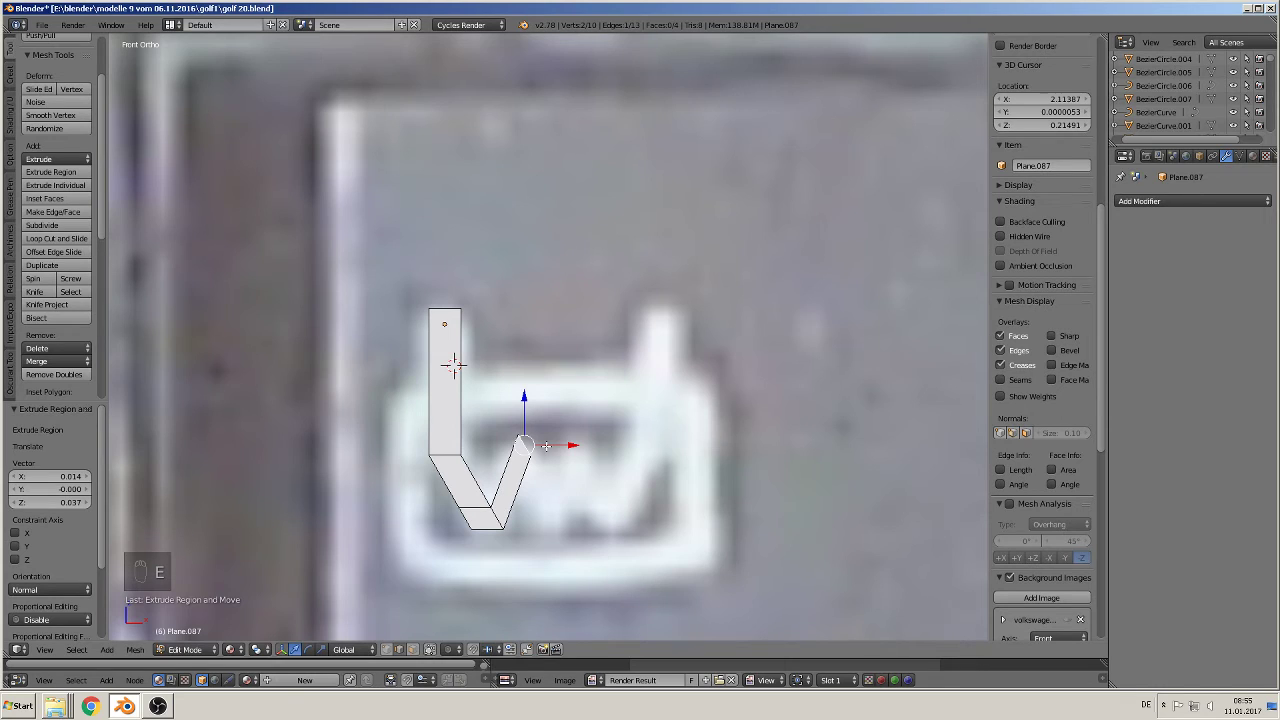
key(r)
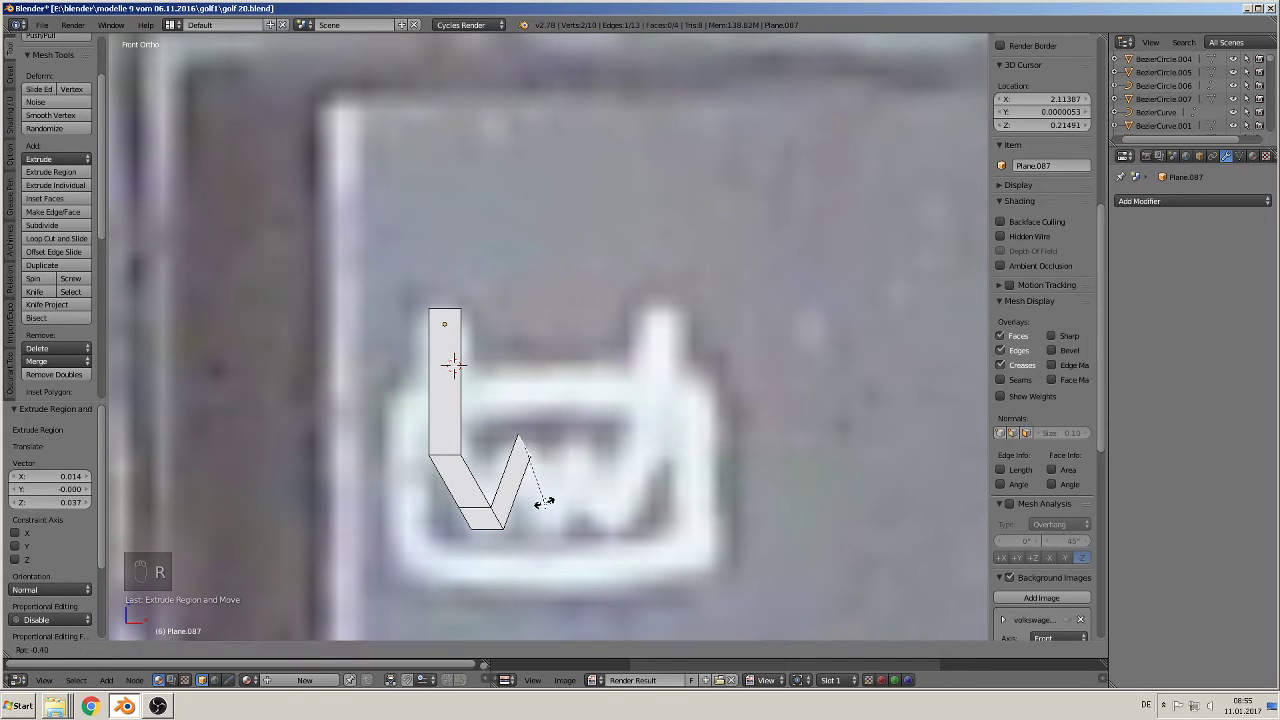
key(y)
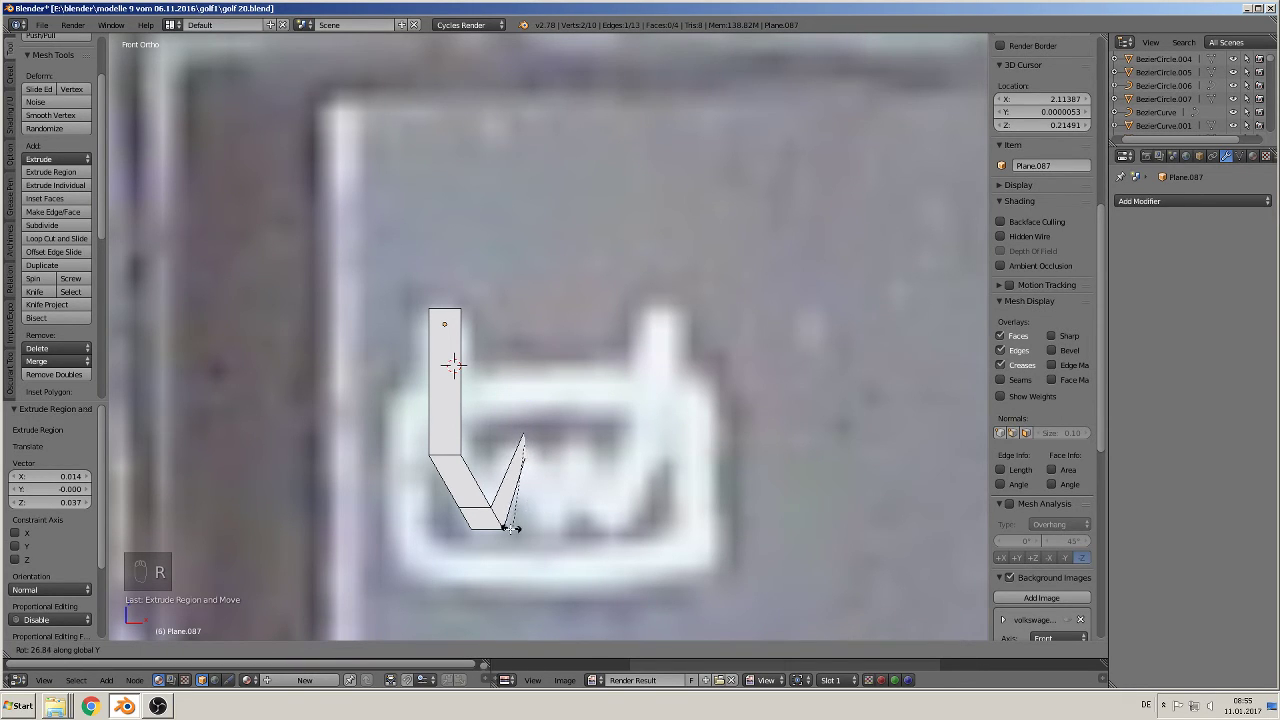
click(505, 527)
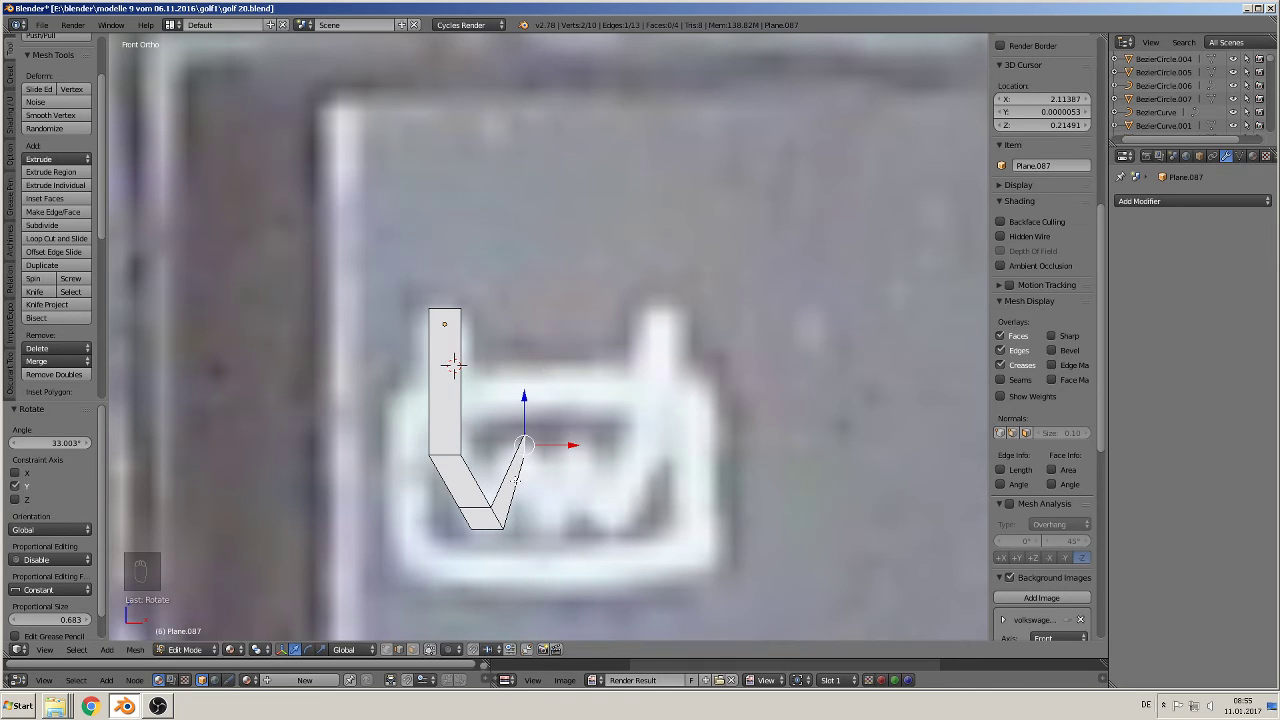
Step: Add a loop cut with factor -0.566 to the newly extruded segment and try scaling the cut up
key(ctrl+r)
click(515, 474)
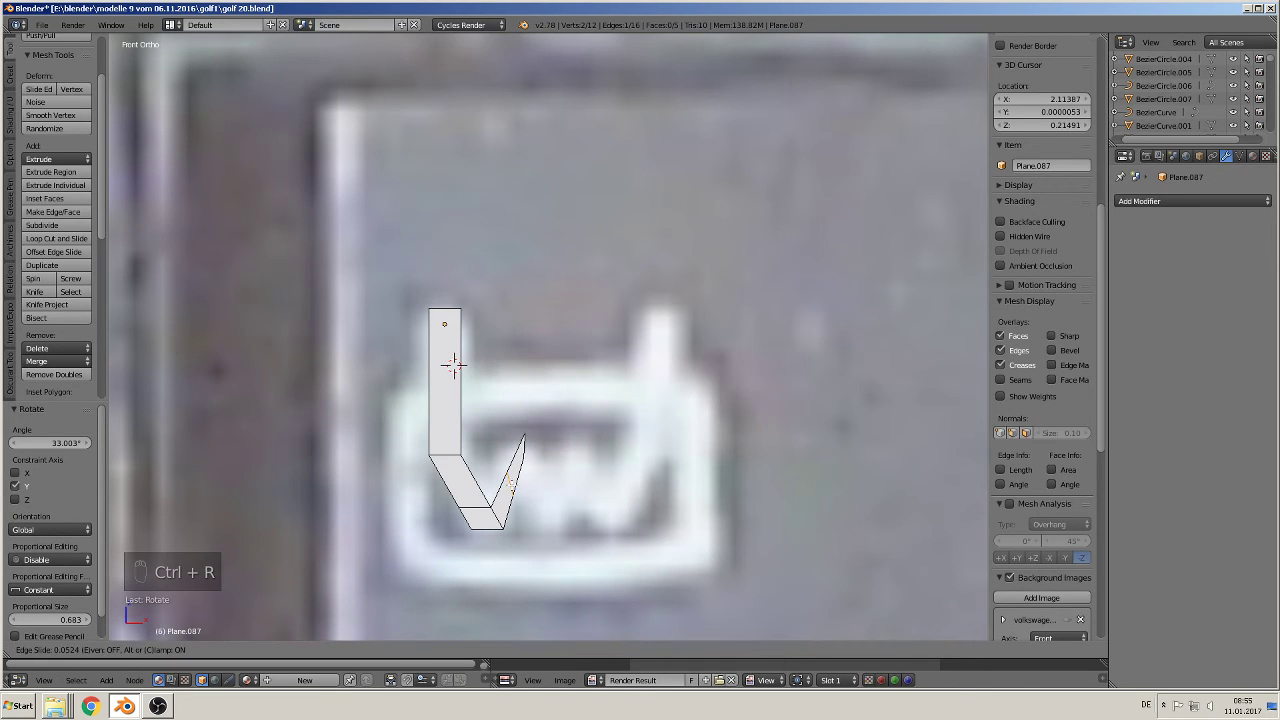
click(530, 474)
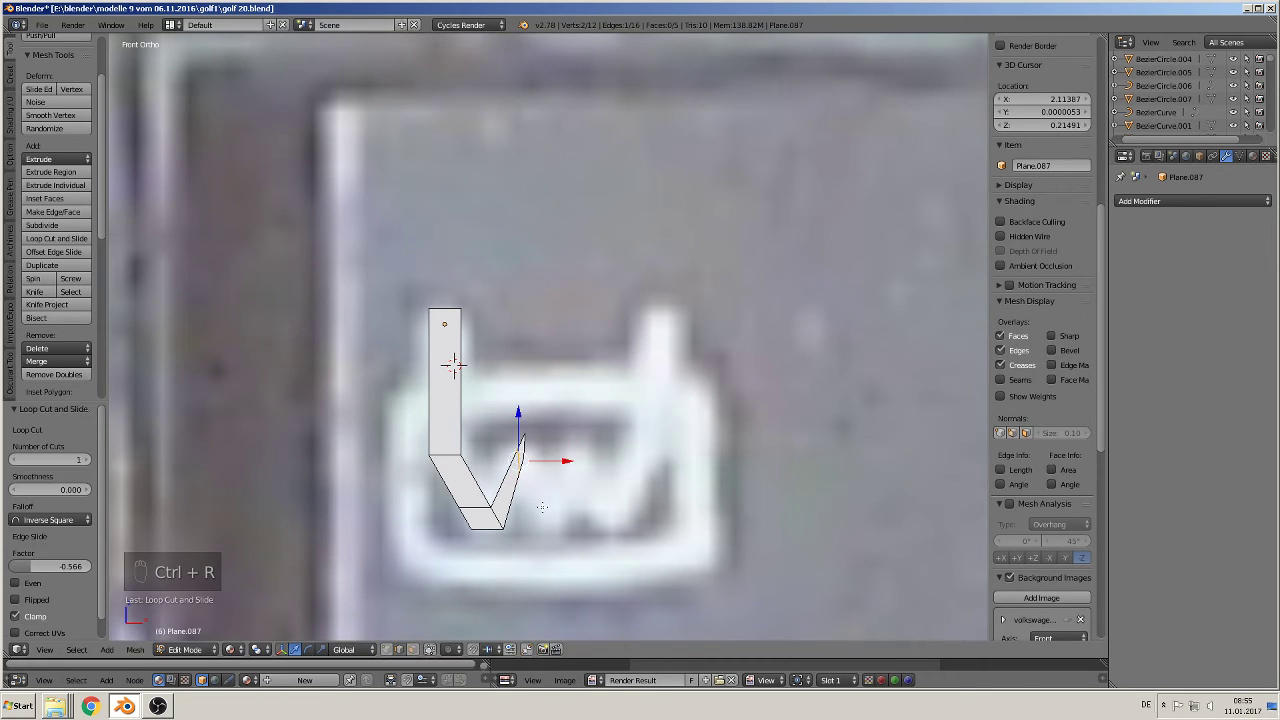
key(s)
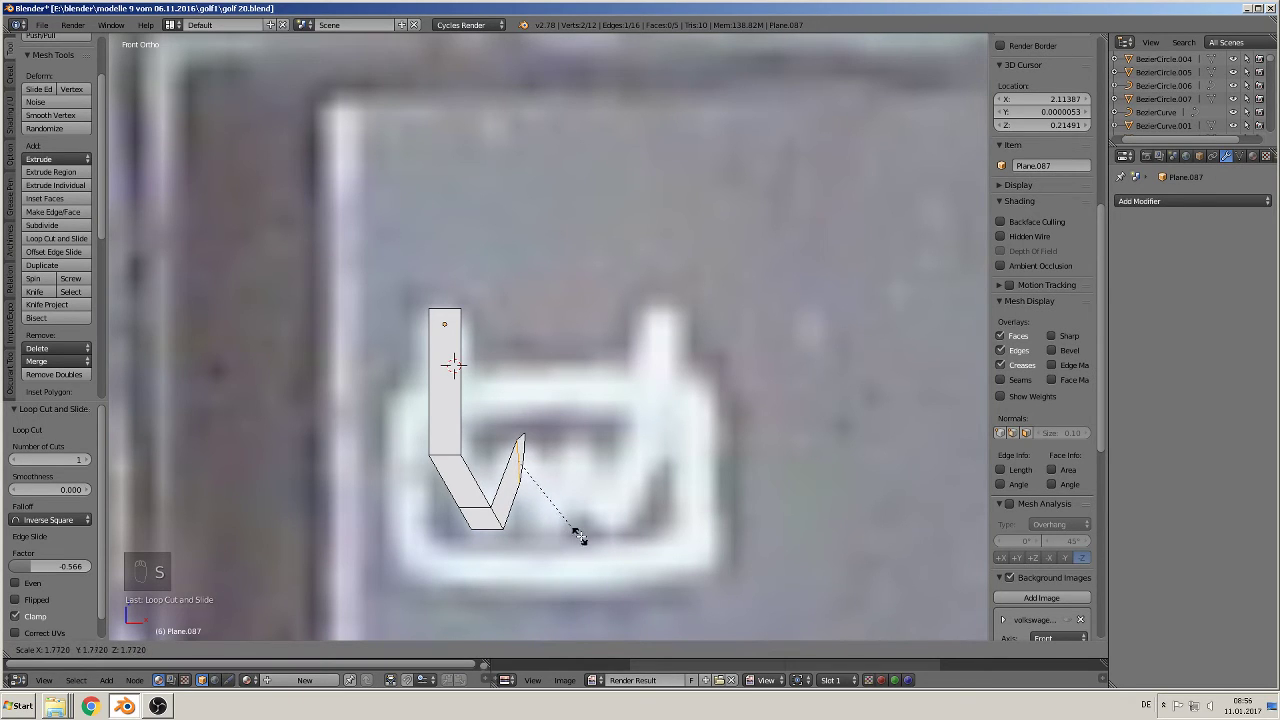
click(590, 536)
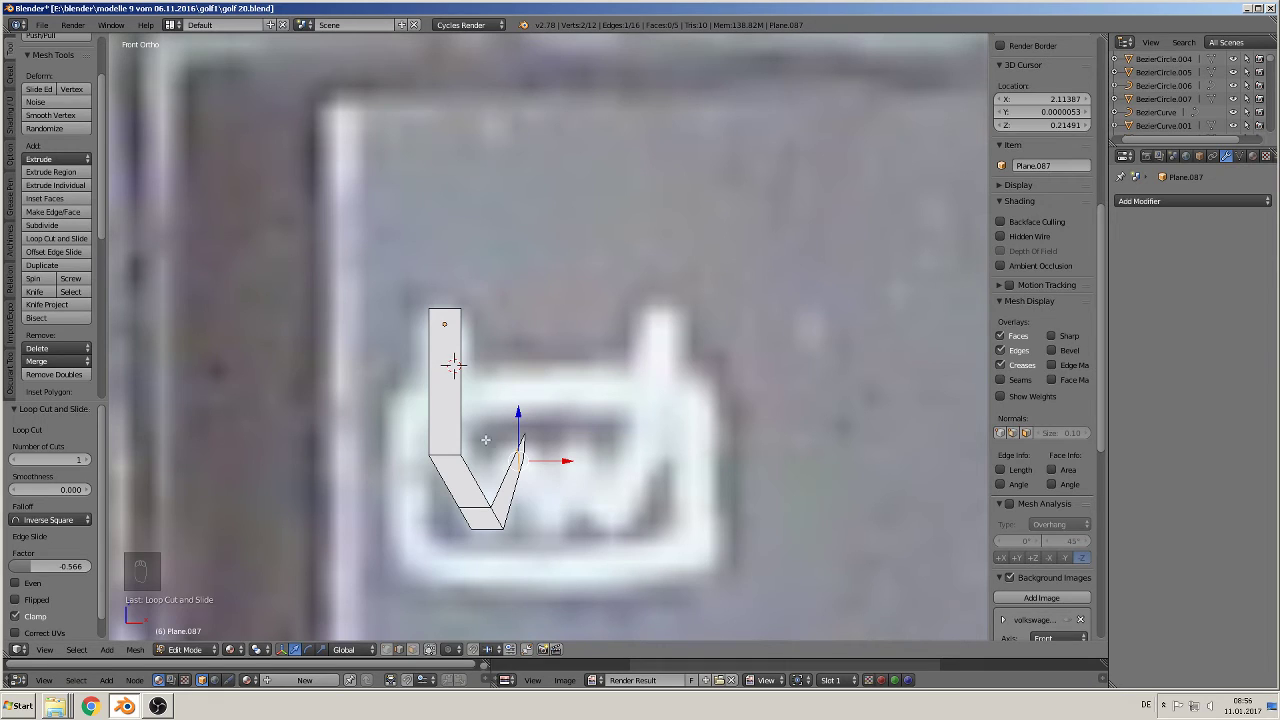
Step: Leave mesh editing and delete the whole traced strip object
key(Tab)
key(x)
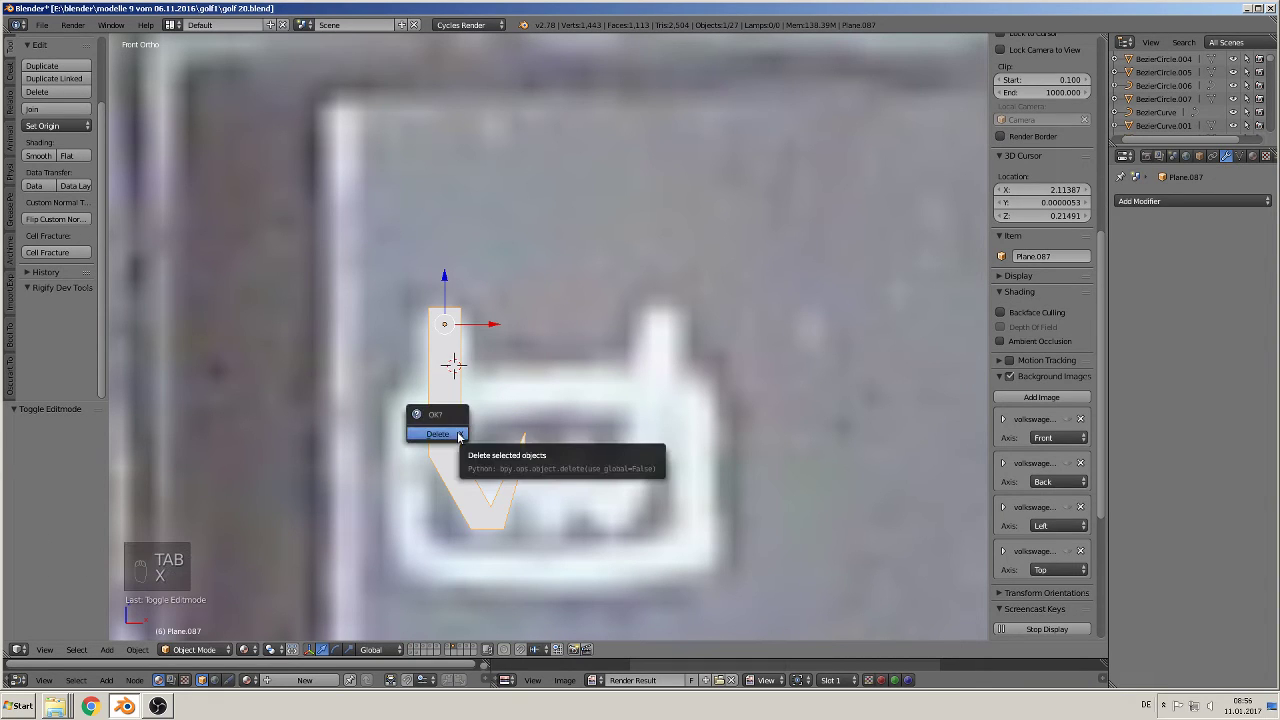
click(466, 437)
Step: Place the 3D cursor inside the symbol's frame near the left prong and add a plane mesh there
click(473, 446)
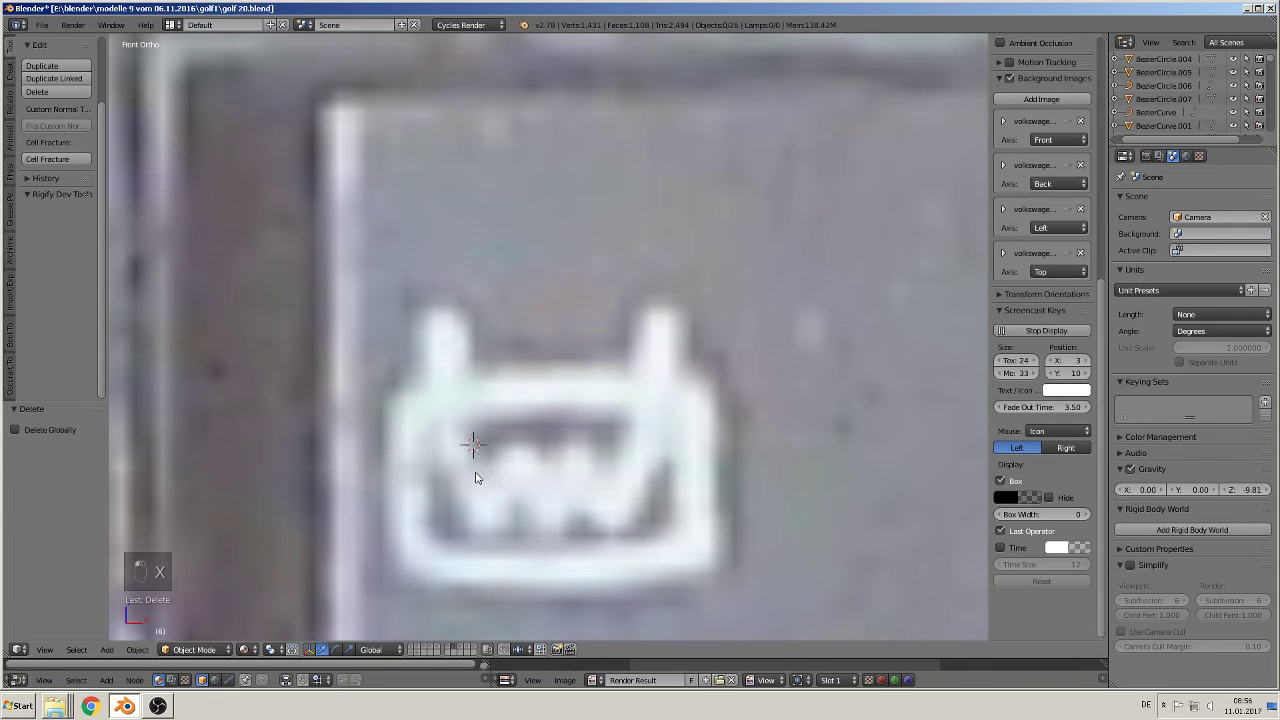
click(76, 649)
click(106, 649)
mouse_move(150, 633)
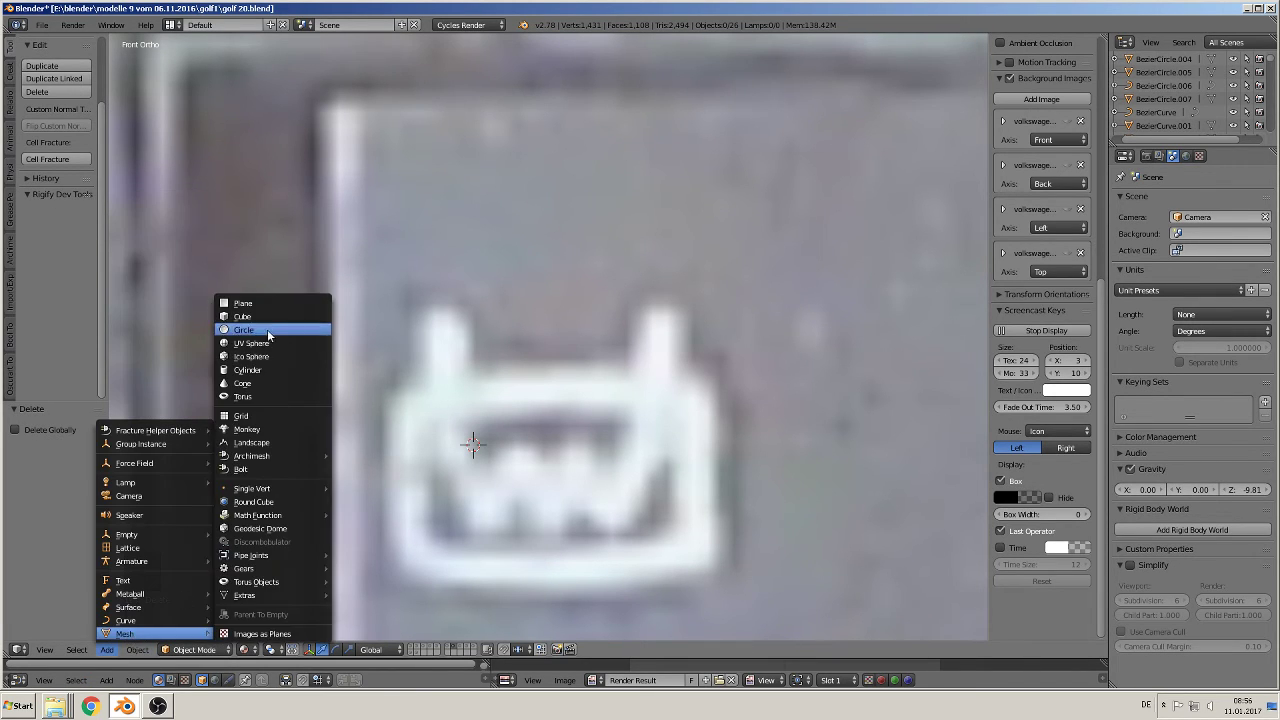
click(265, 302)
Step: Rotate the new plane 90° around X and scale it down to about 0.043
key(r)
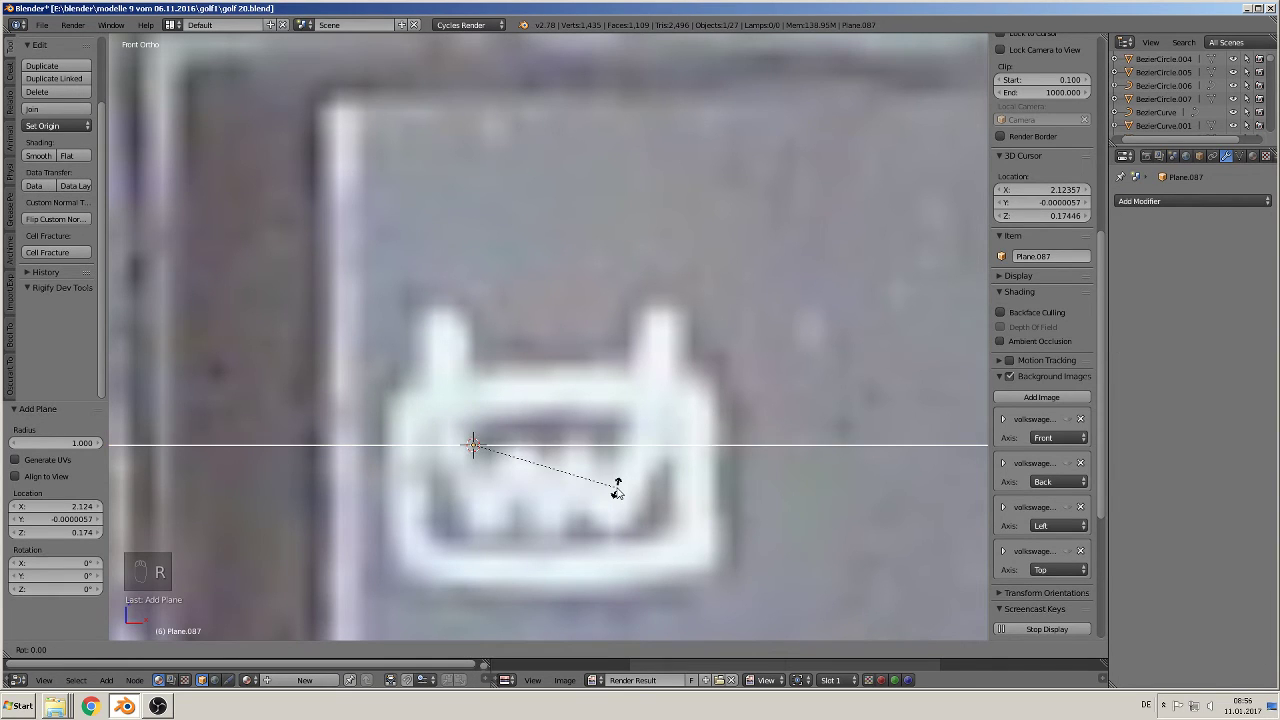
key(x)
key(9)
key(0)
key(Return)
key(s)
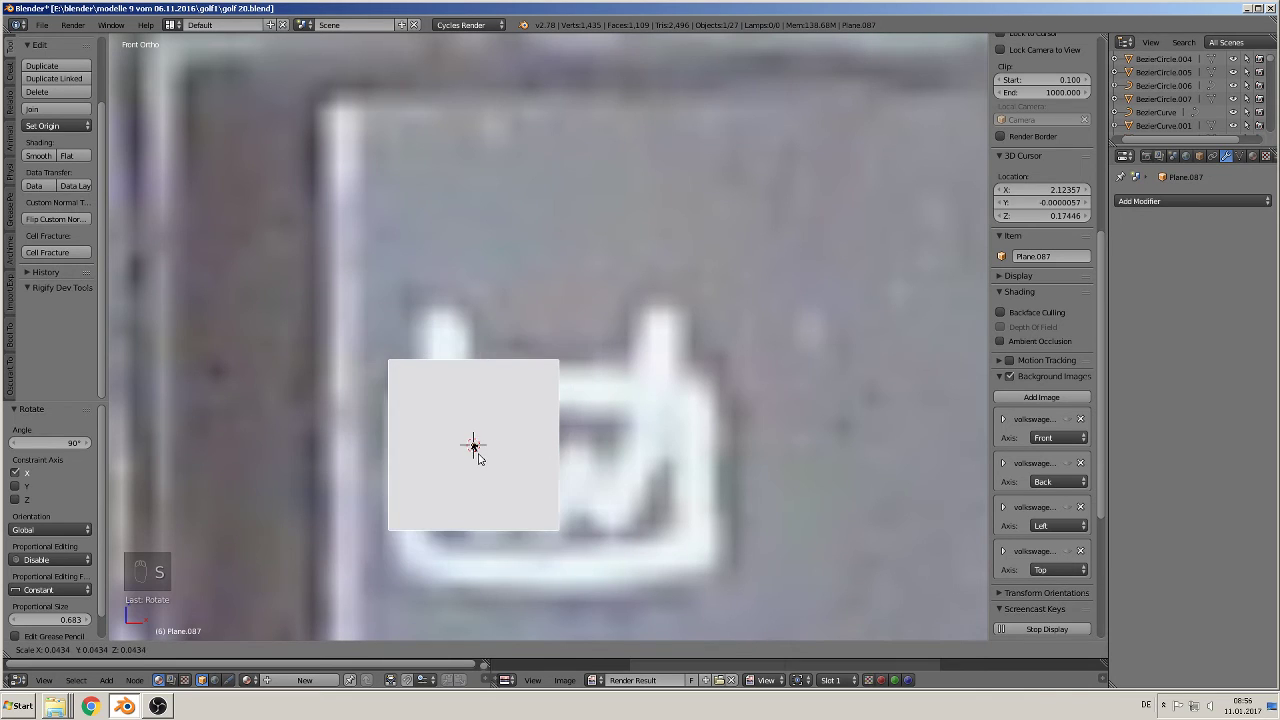
click(478, 457)
Step: In the plane's mesh, delete three corner vertices so that only the upper-left vertex is kept
scroll(551, 372, up, 1)
key(Tab)
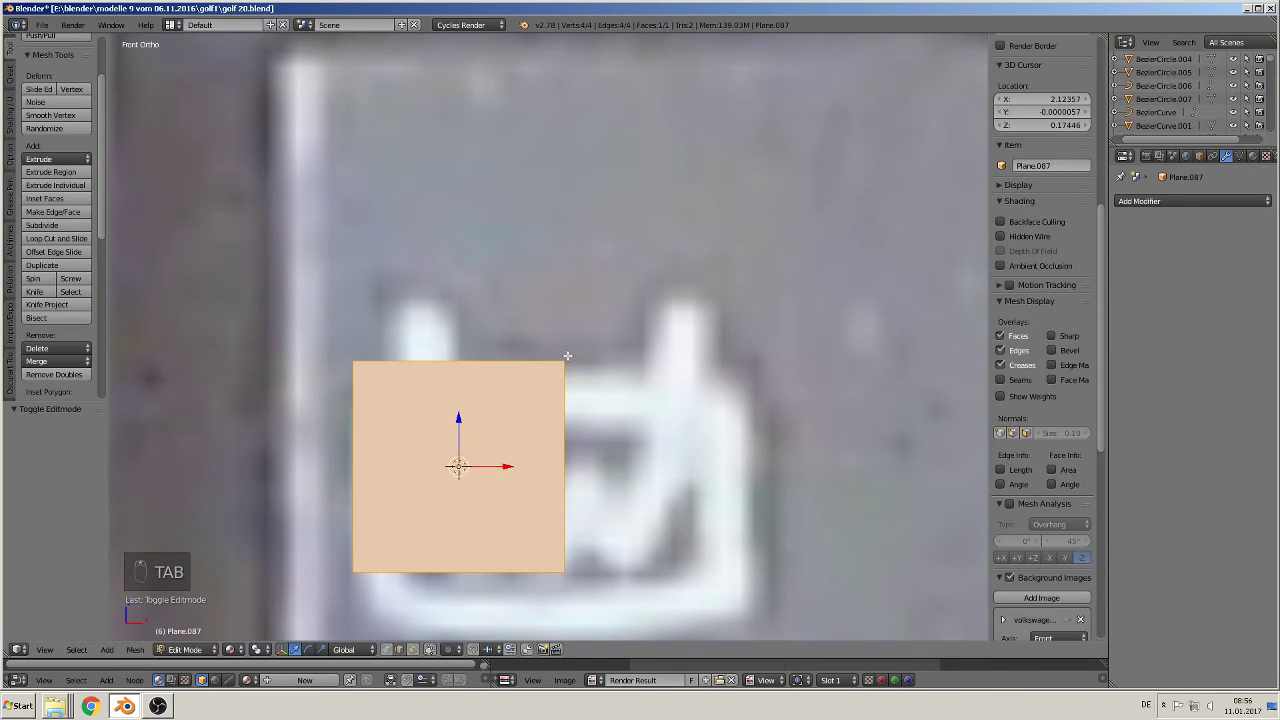
right_click(568, 356)
click(386, 650)
right_click(352, 571)
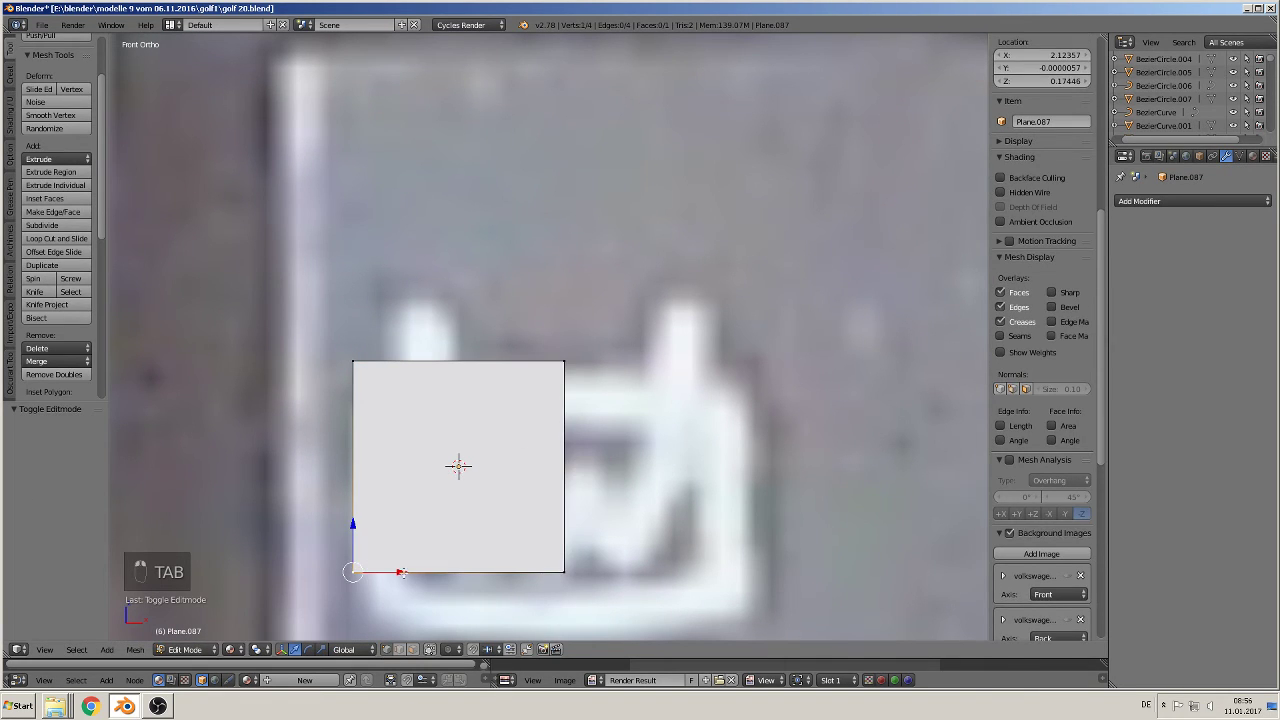
shift+right_click(564, 572)
shift+right_click(564, 361)
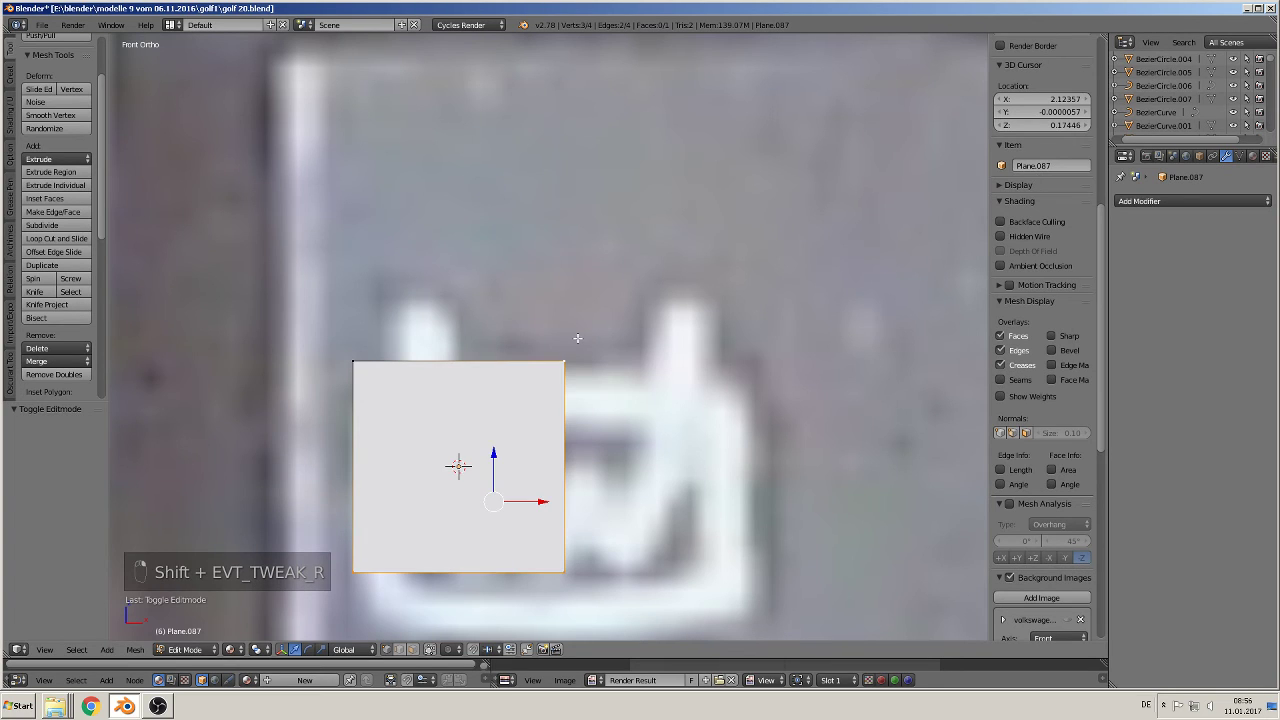
key(x)
click(545, 279)
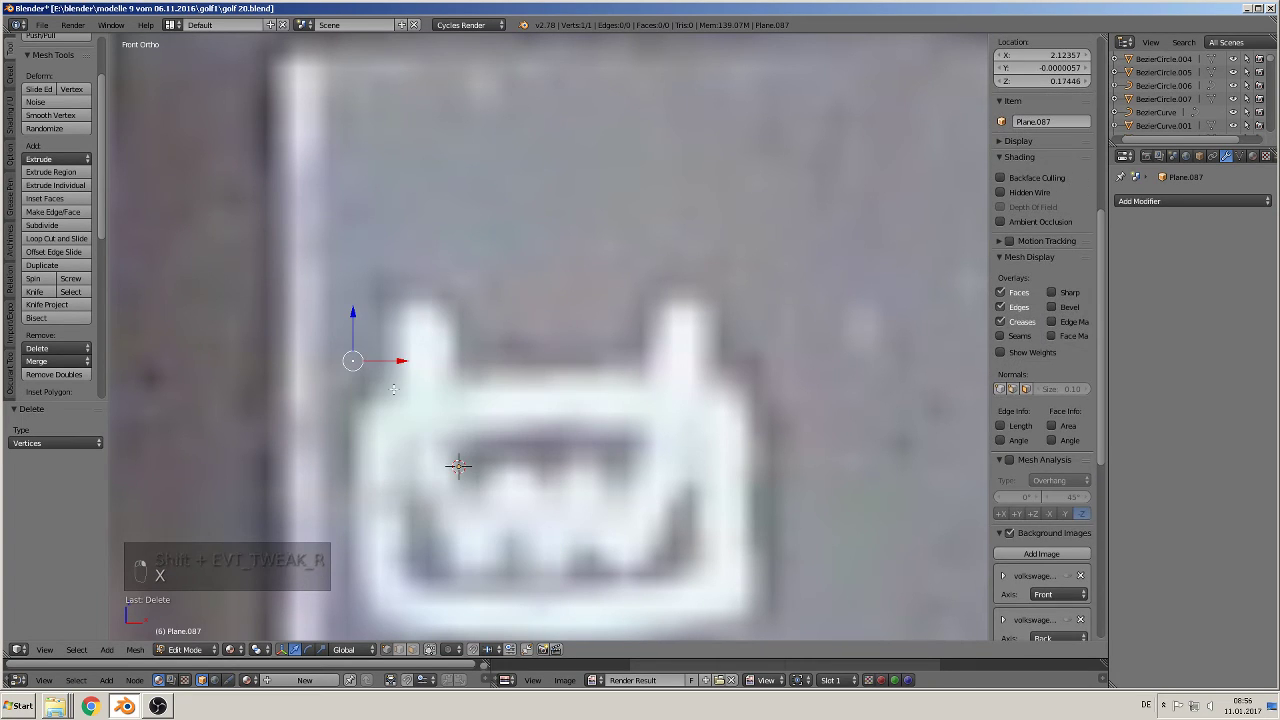
Step: Move the remaining vertex to the inner top corner of the symbol's left prong and extrude it -0.073 along Z
scroll(445, 484, down, 1)
key(g)
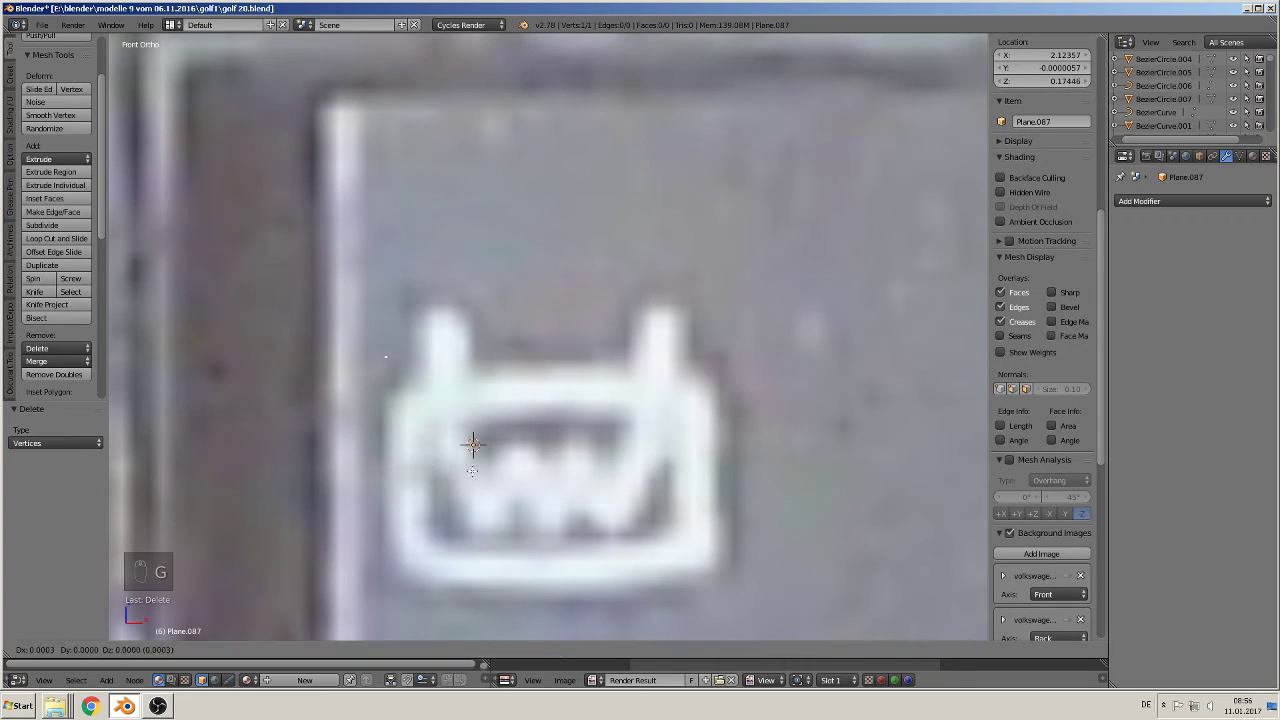
click(521, 418)
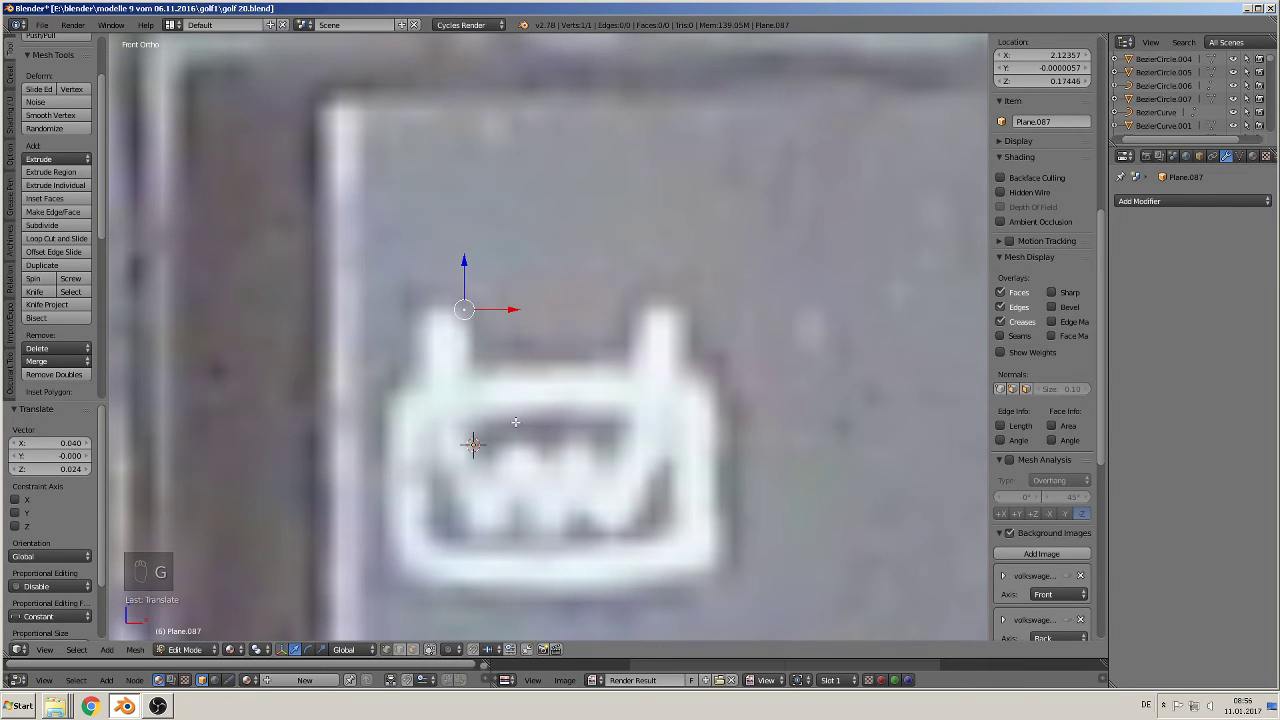
key(e)
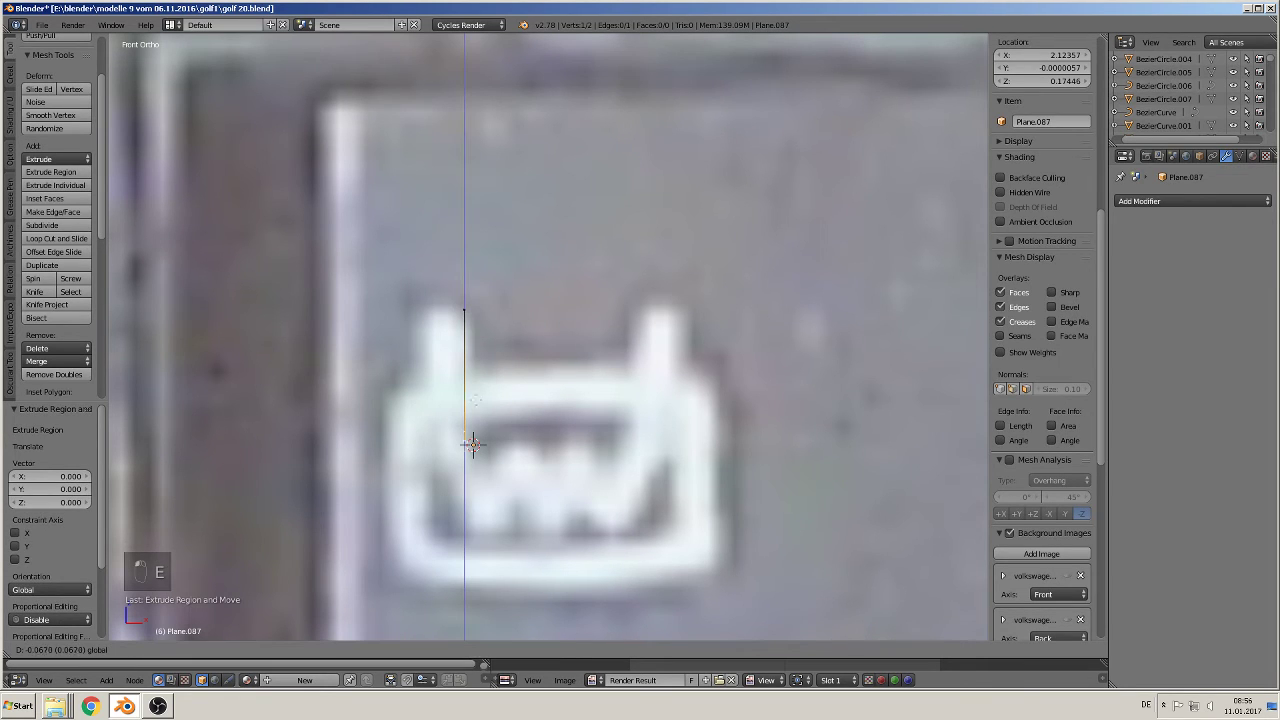
click(472, 444)
Step: Extrude the vertex in six zigzag segments along the W's upper contour to the base of the right prong
scroll(473, 371, up, 4)
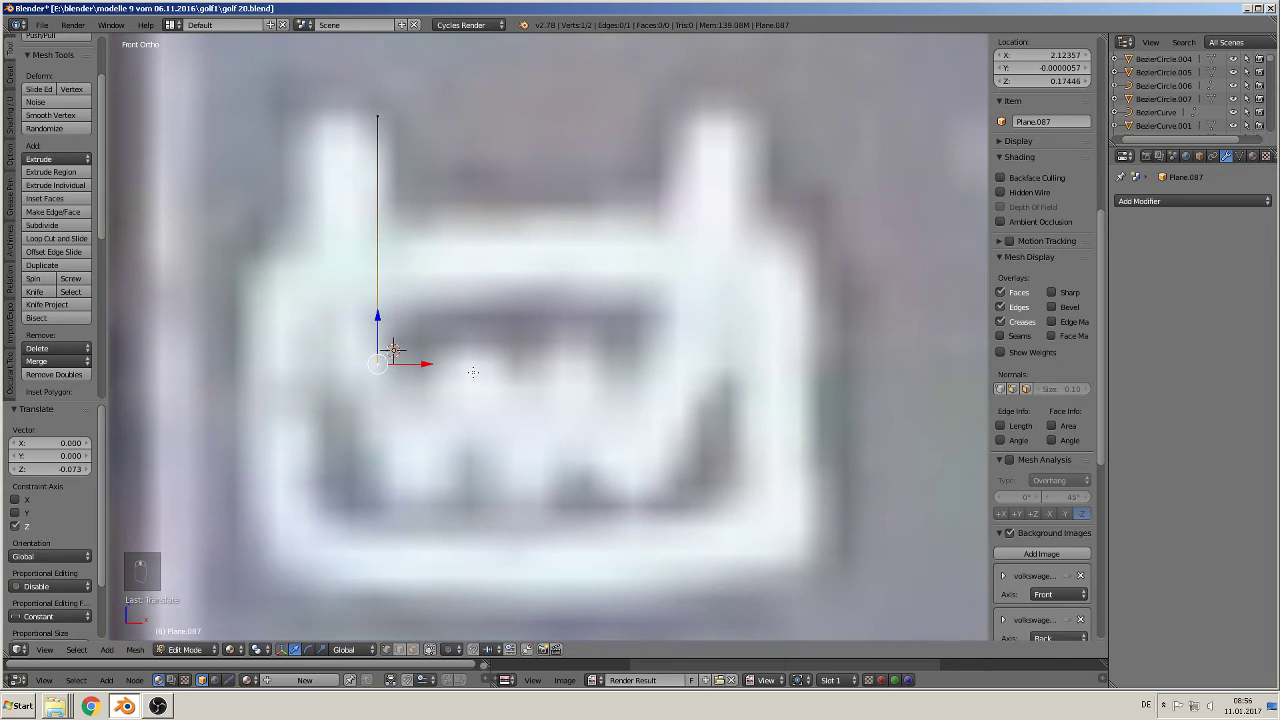
key(e)
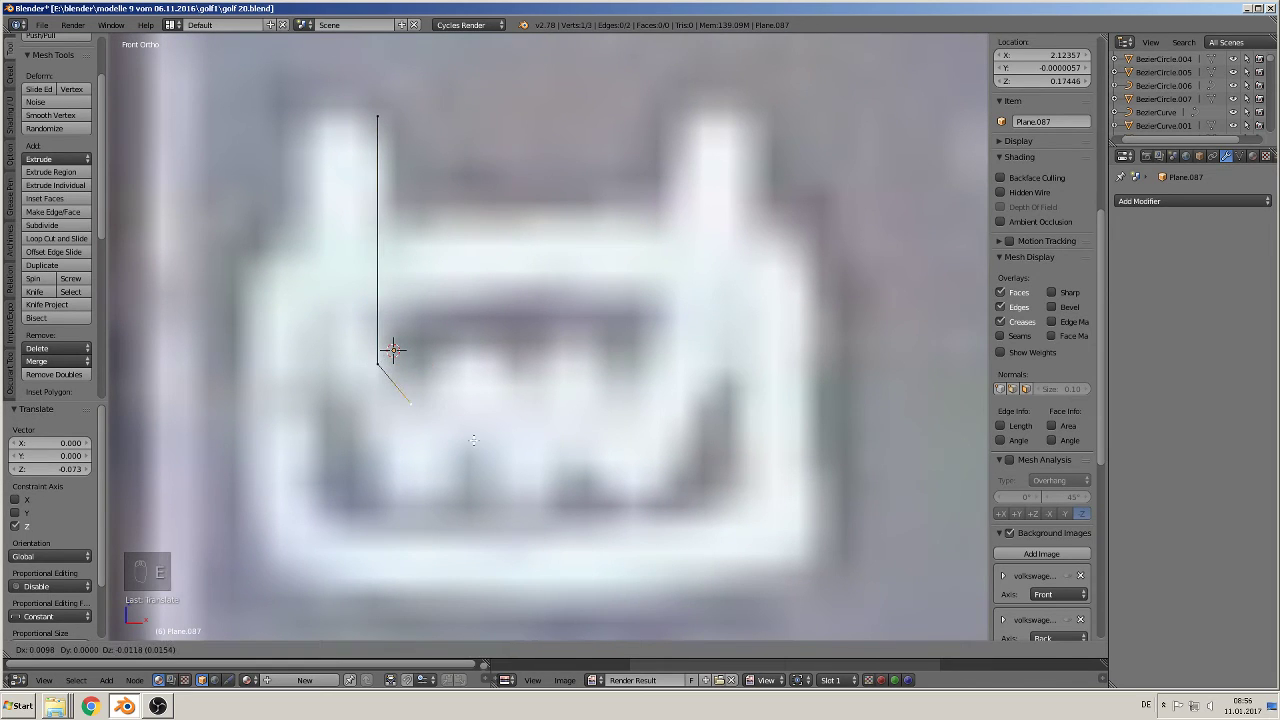
click(473, 440)
key(e)
click(535, 378)
key(e)
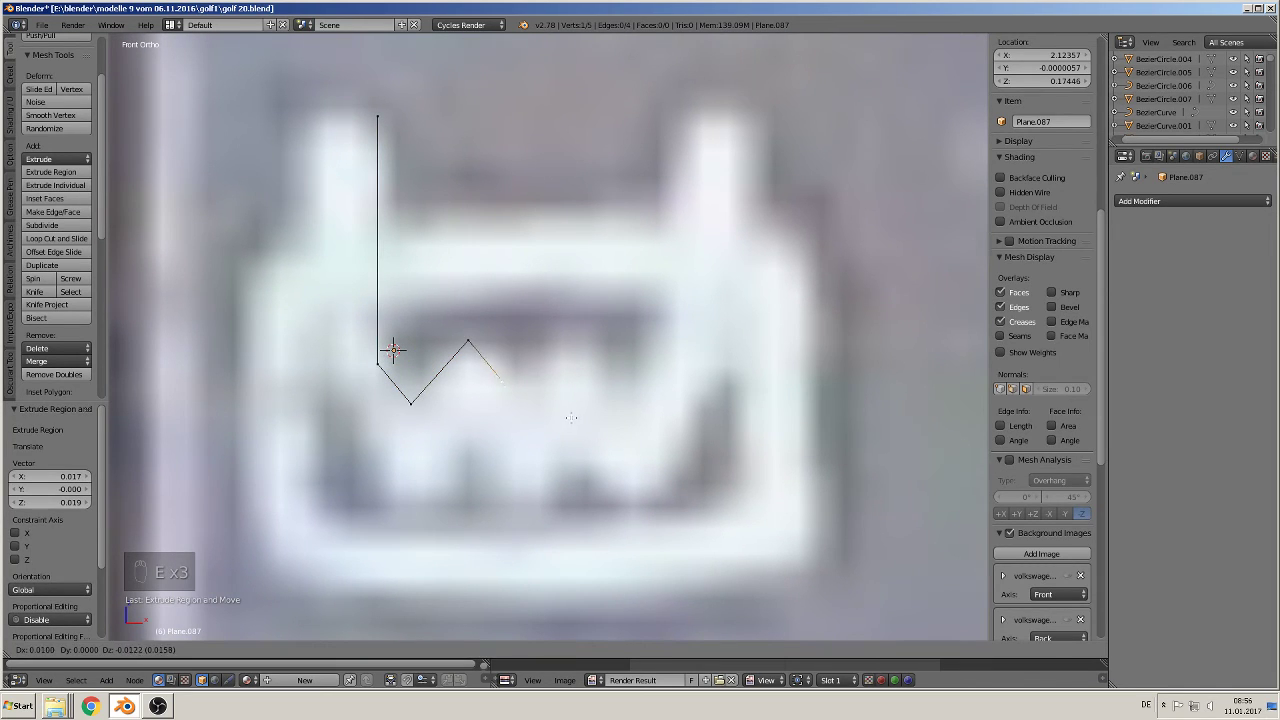
click(589, 438)
key(e)
click(641, 374)
key(e)
click(691, 449)
key(e)
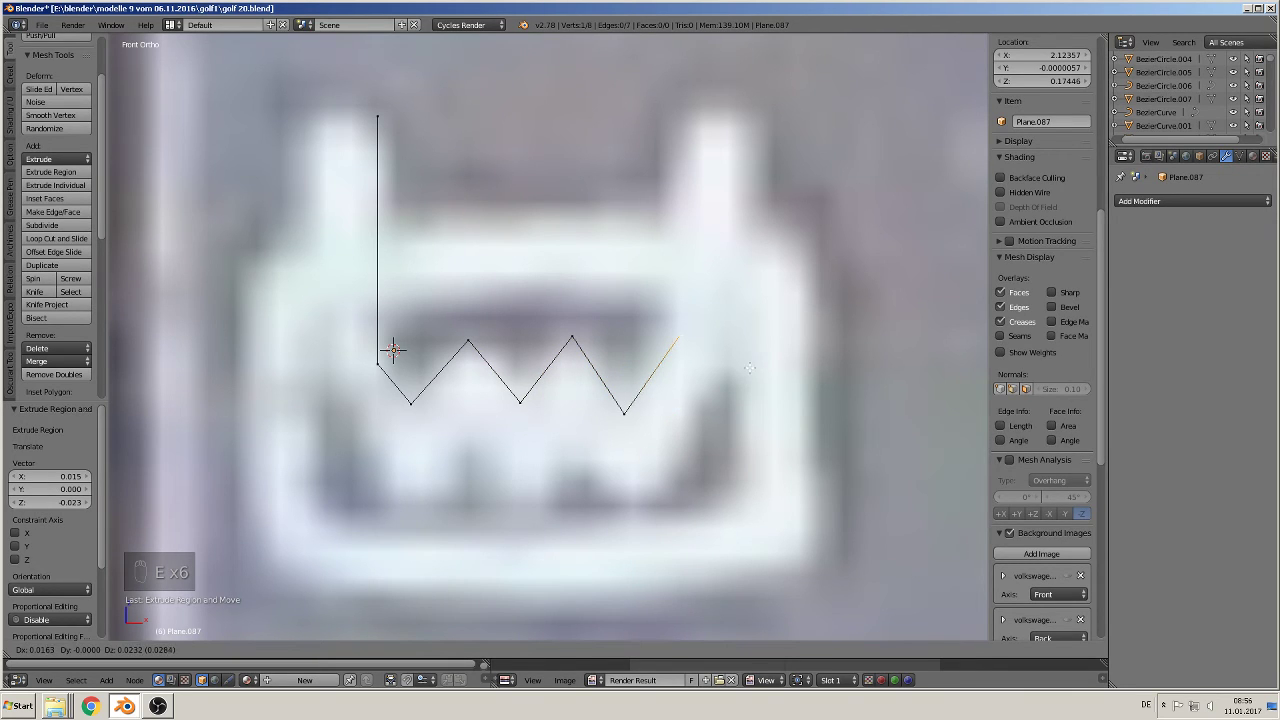
click(752, 365)
Step: Outline the right prong by extruding the vertex about 0.067 up, 0.023 across and 0.068 back down
key(e)
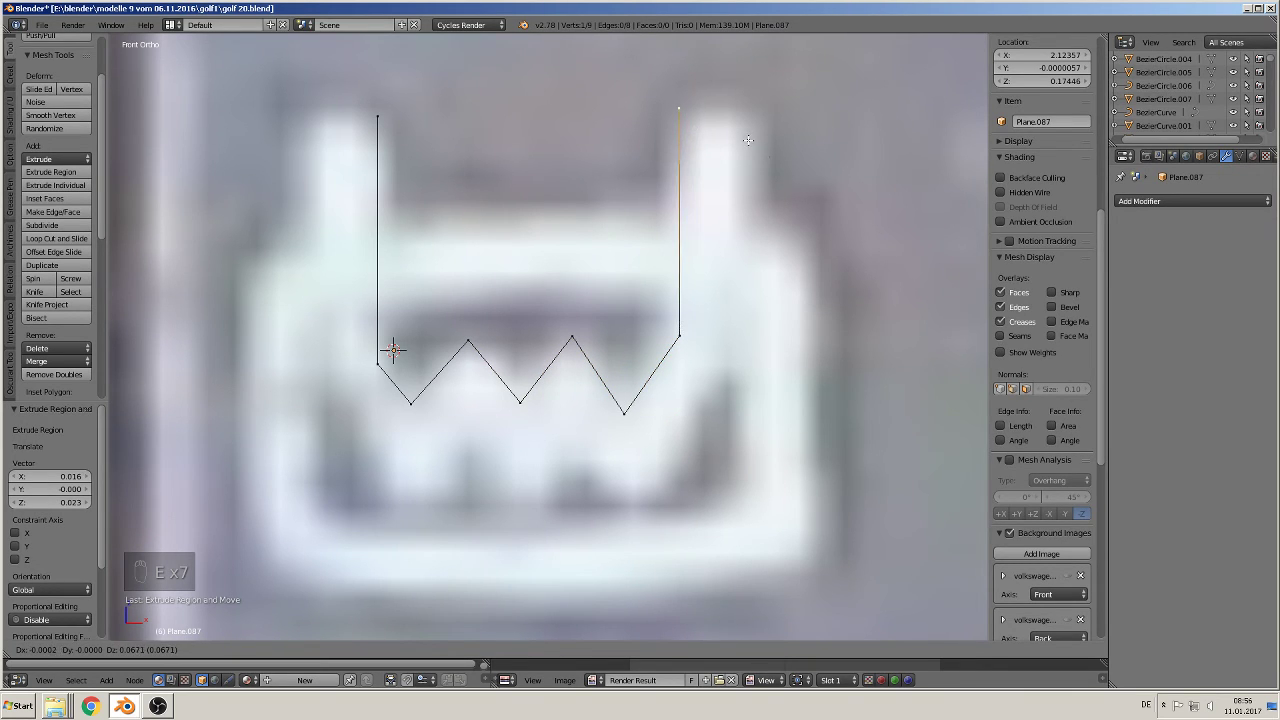
click(751, 140)
key(e)
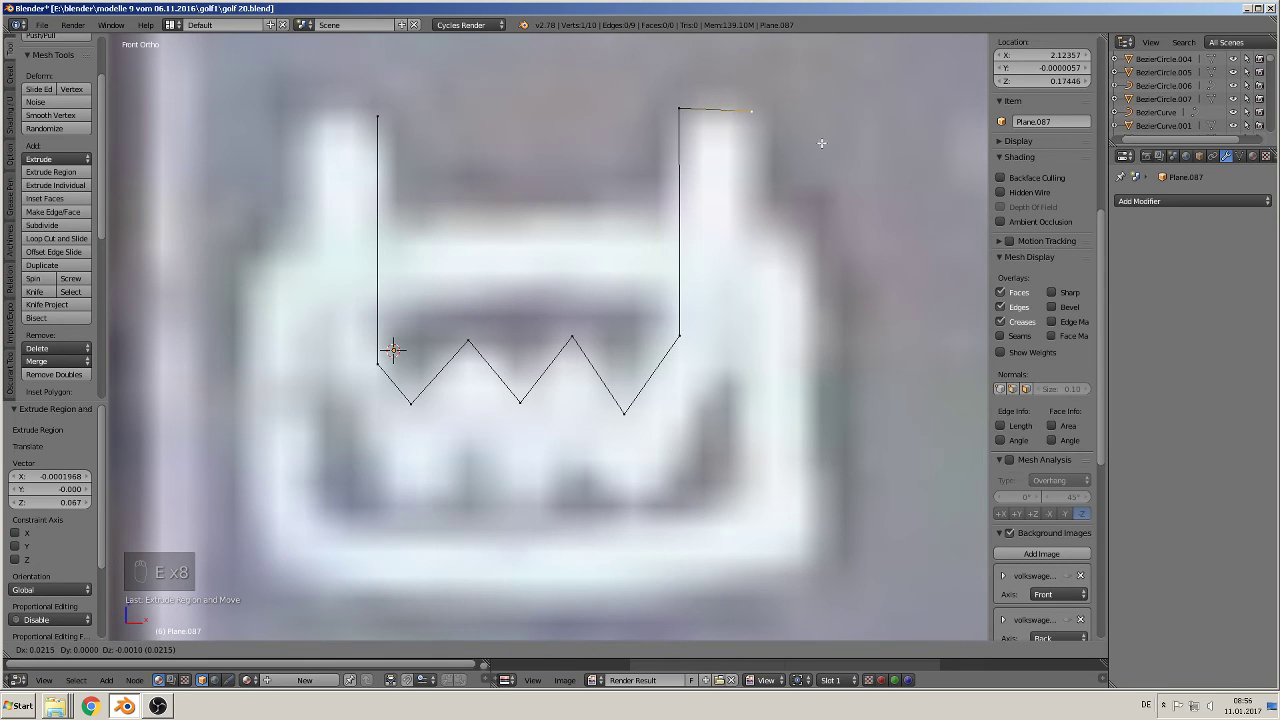
click(825, 139)
key(e)
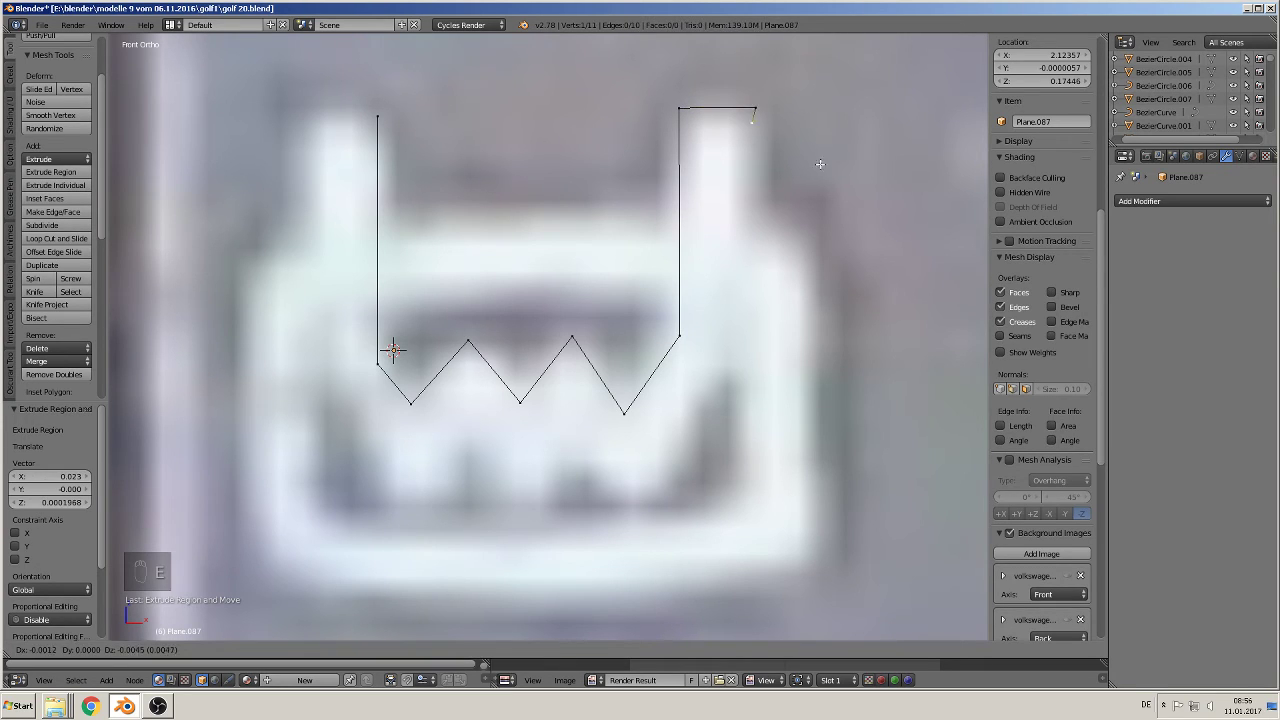
click(819, 367)
Step: Extrude the vertex in six zigzag segments along the W's lower contour back to the left prong's outer bend
key(e)
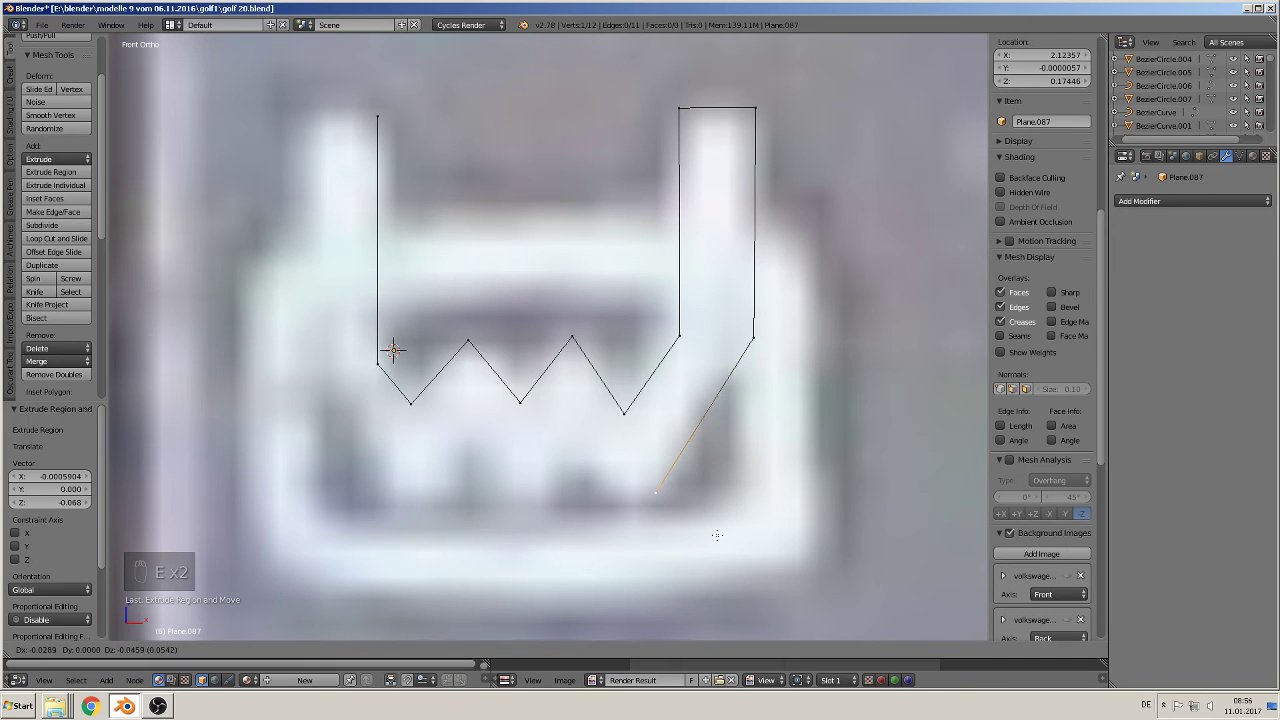
click(703, 548)
key(e)
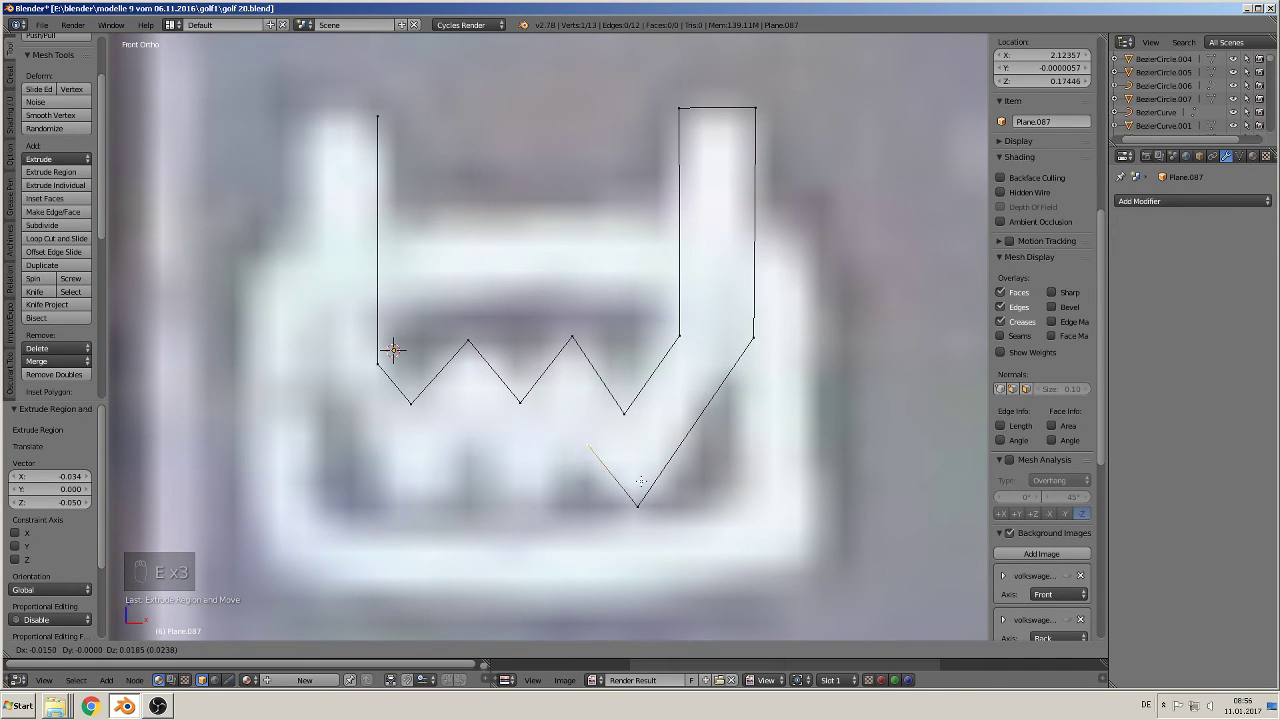
click(627, 473)
key(e)
click(582, 543)
key(e)
click(521, 466)
key(e)
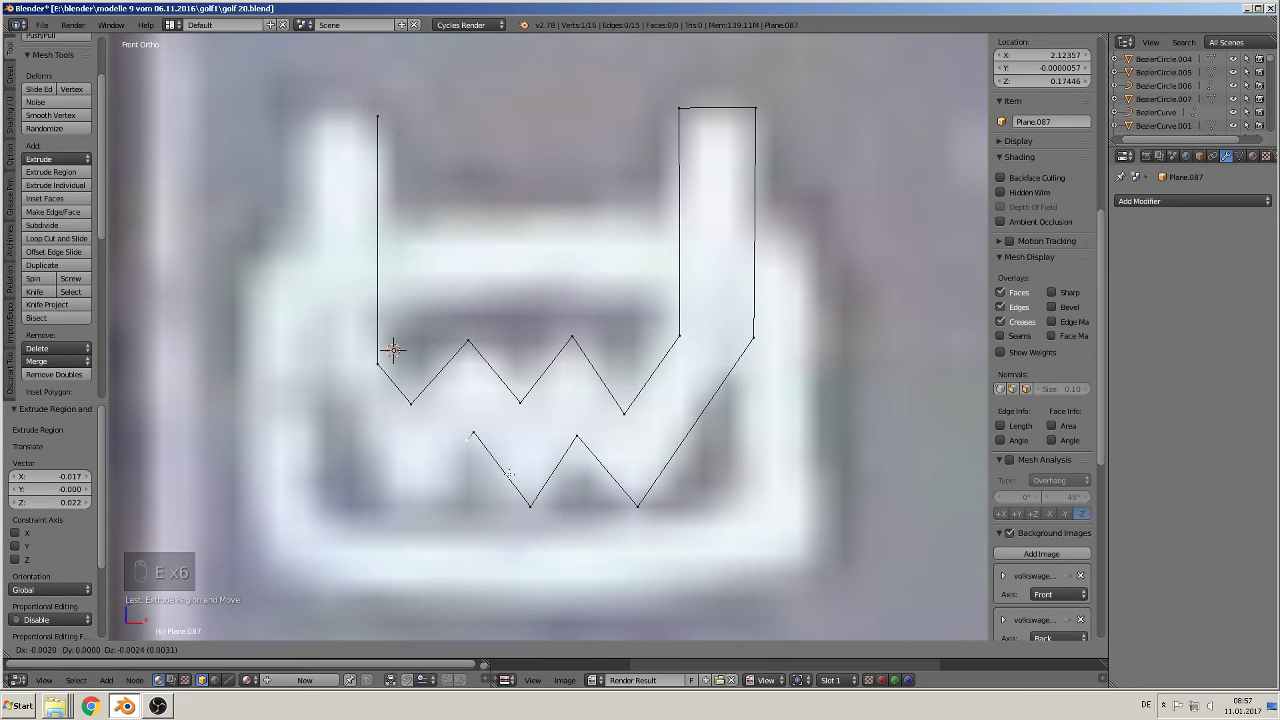
click(458, 535)
key(e)
click(355, 400)
Step: Extrude the vertex 0.084 up the left prong's outer side and join it to the starting vertex with an edge
key(e)
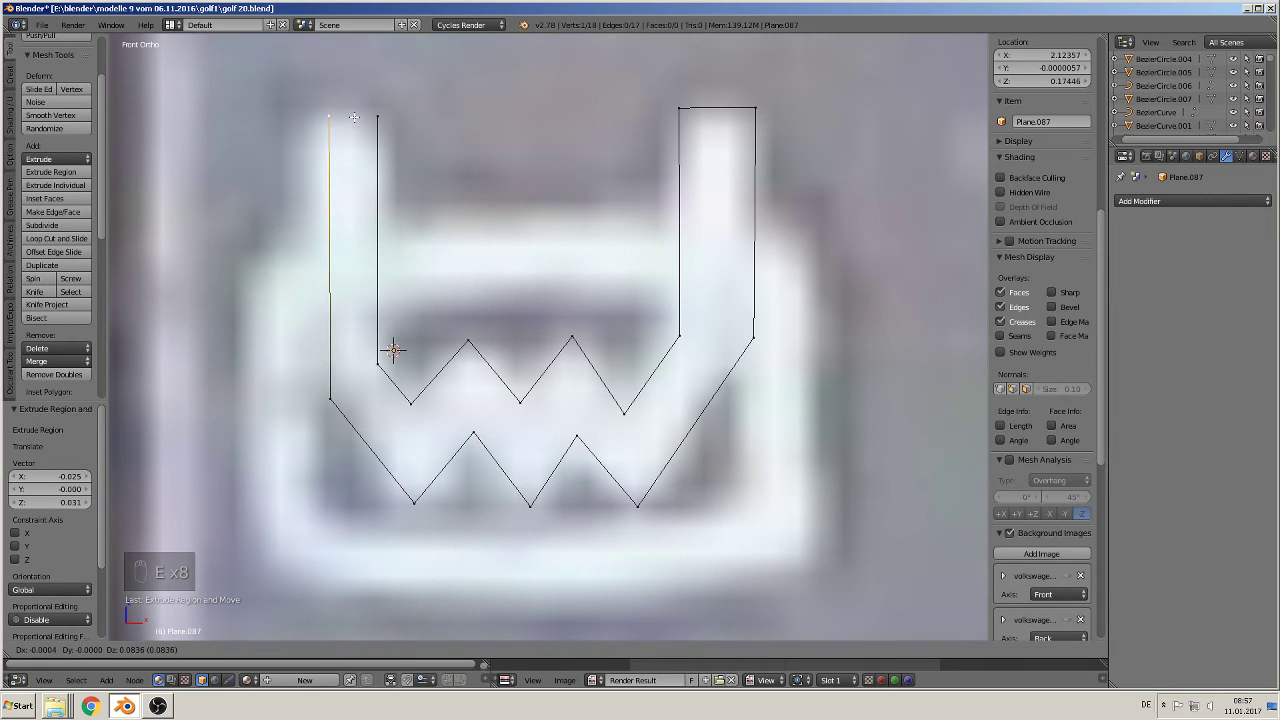
shift+right_click(378, 116)
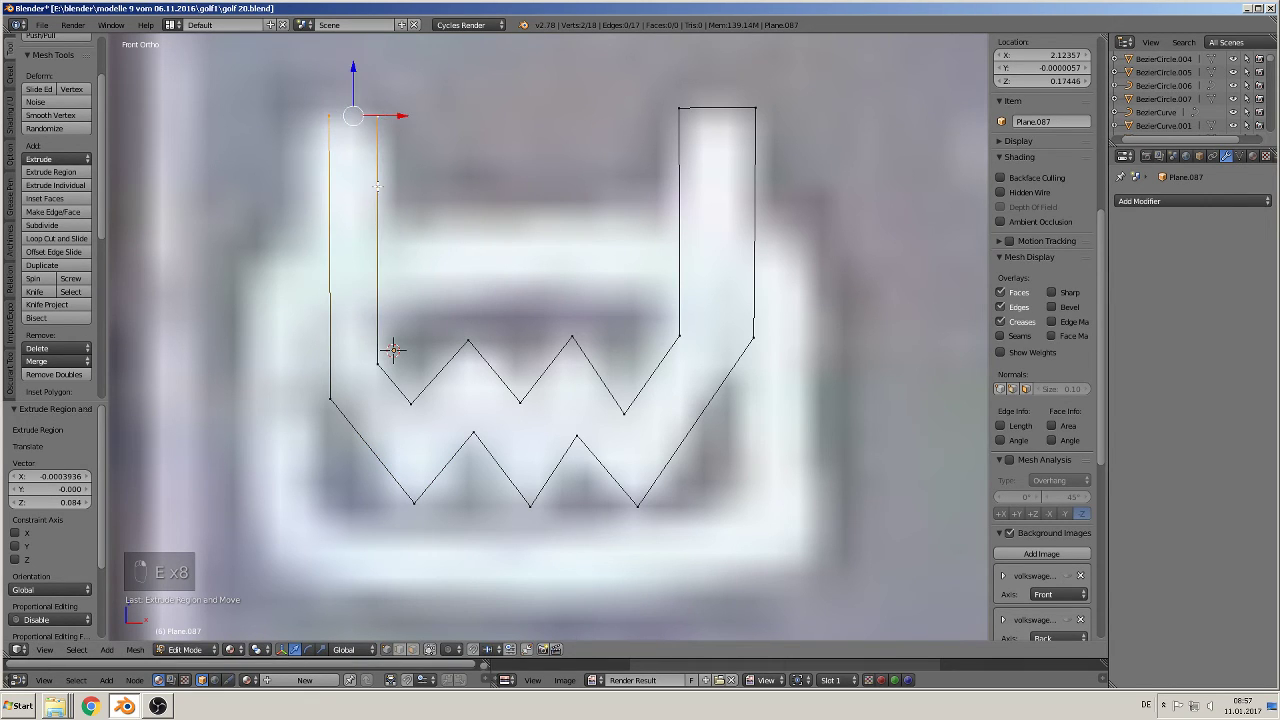
key(f)
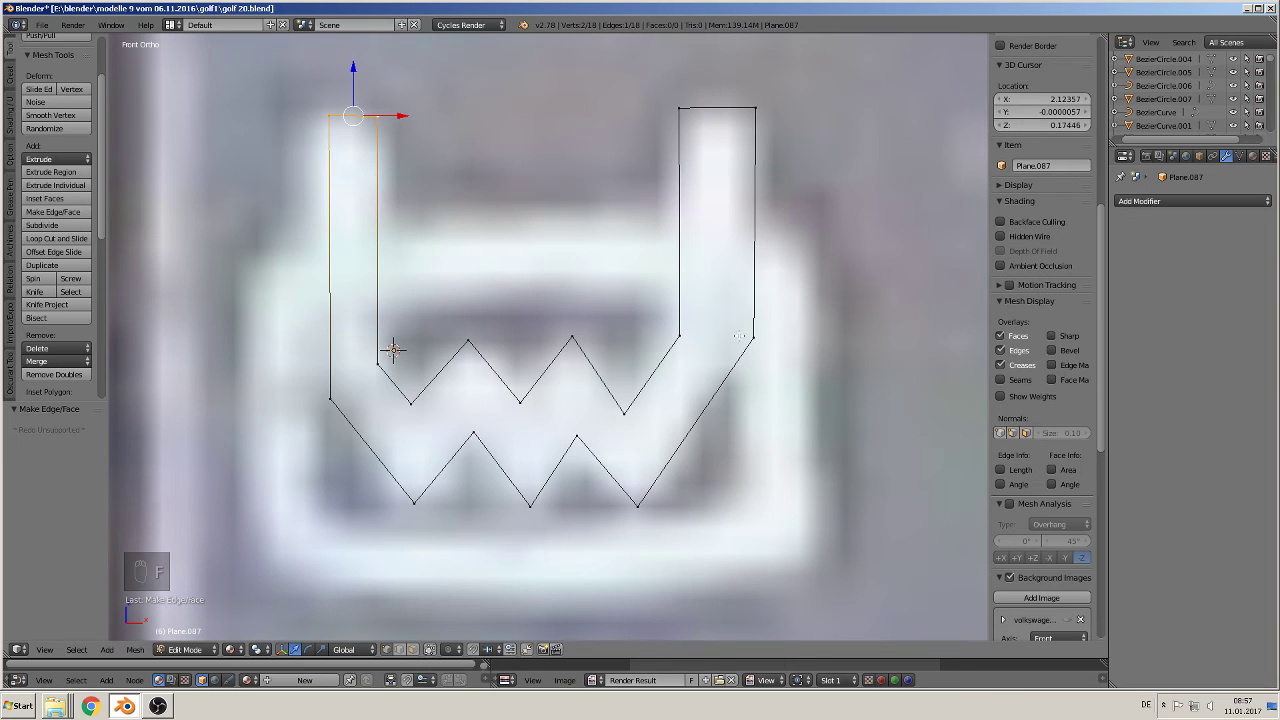
Step: Narrow the right prong by moving its two outer vertices about 0.007 inward along X
right_click(680, 338)
right_click(754, 338)
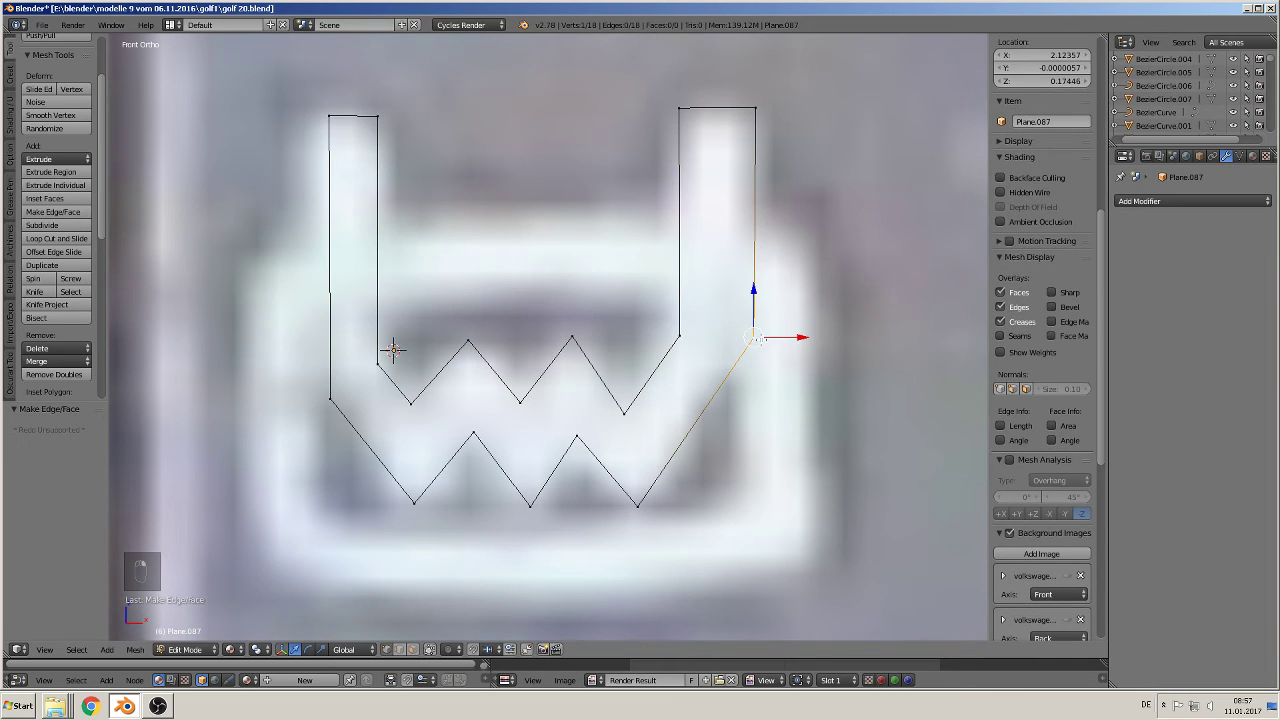
shift+right_click(756, 110)
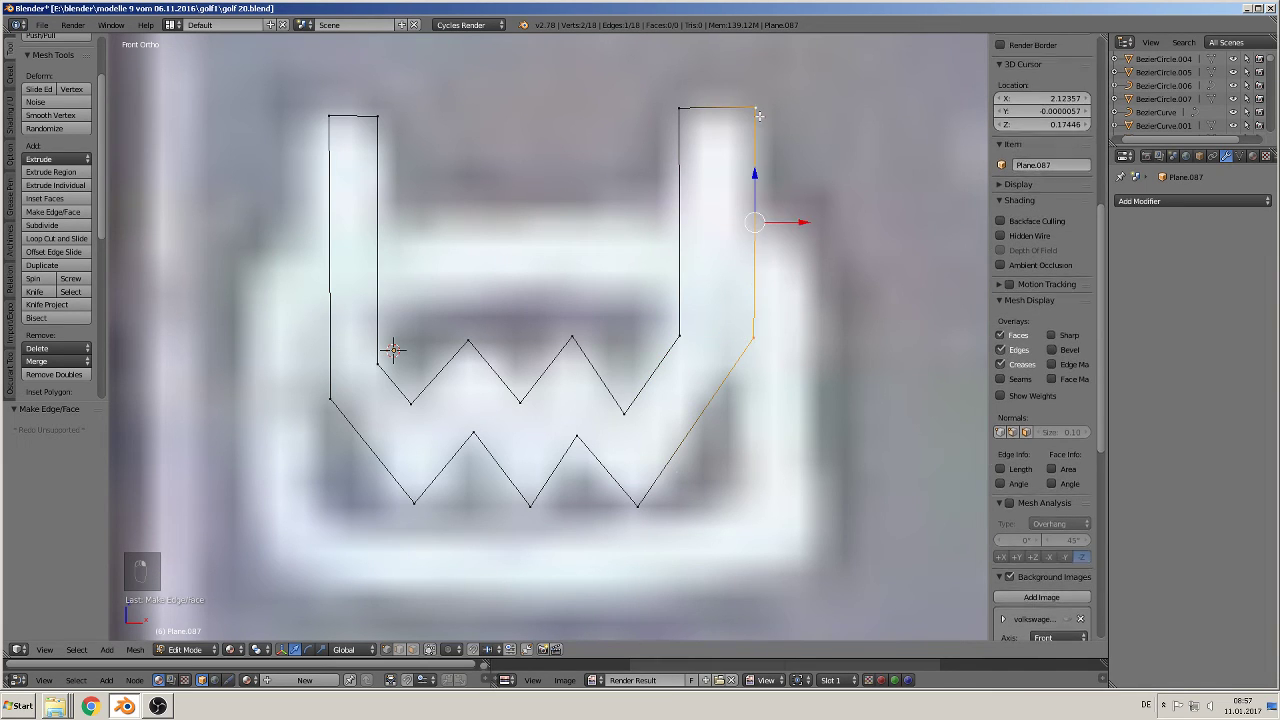
key(g)
key(x)
click(778, 228)
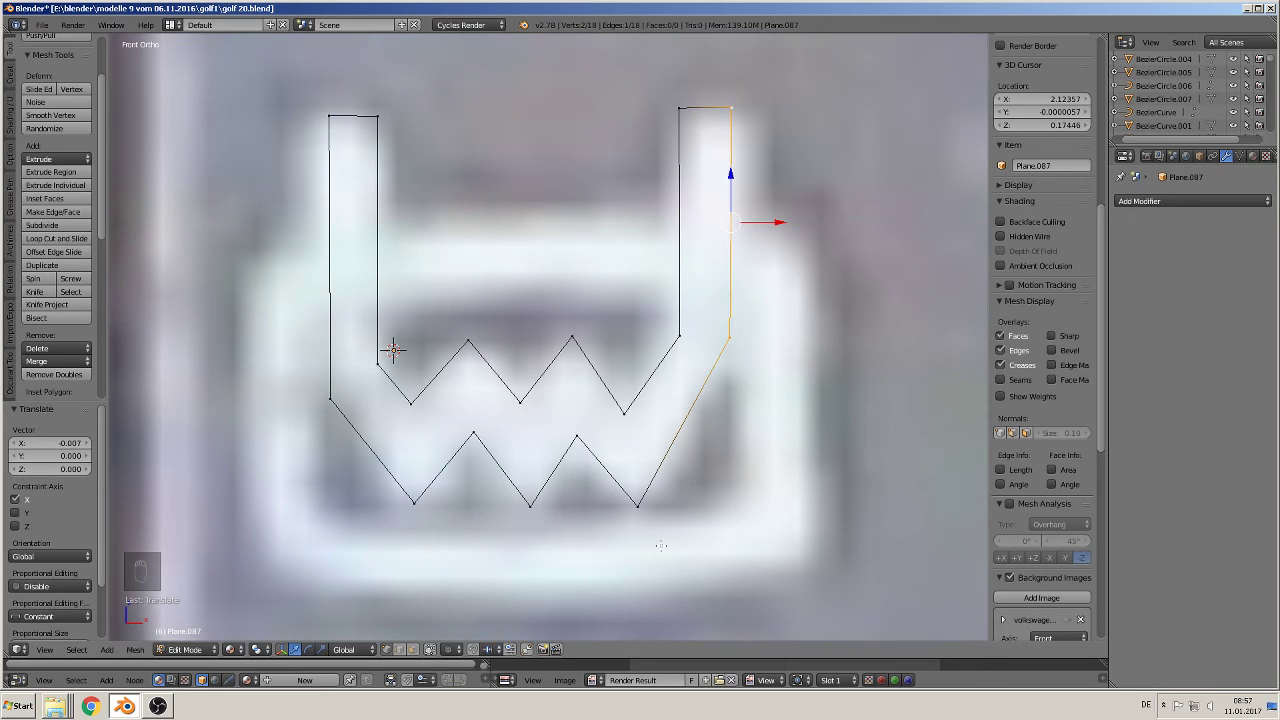
Step: Shift the lower contour's right tip about 0.007 and its middle tip about 0.006 in the negative X direction
right_click(651, 507)
key(g)
key(x)
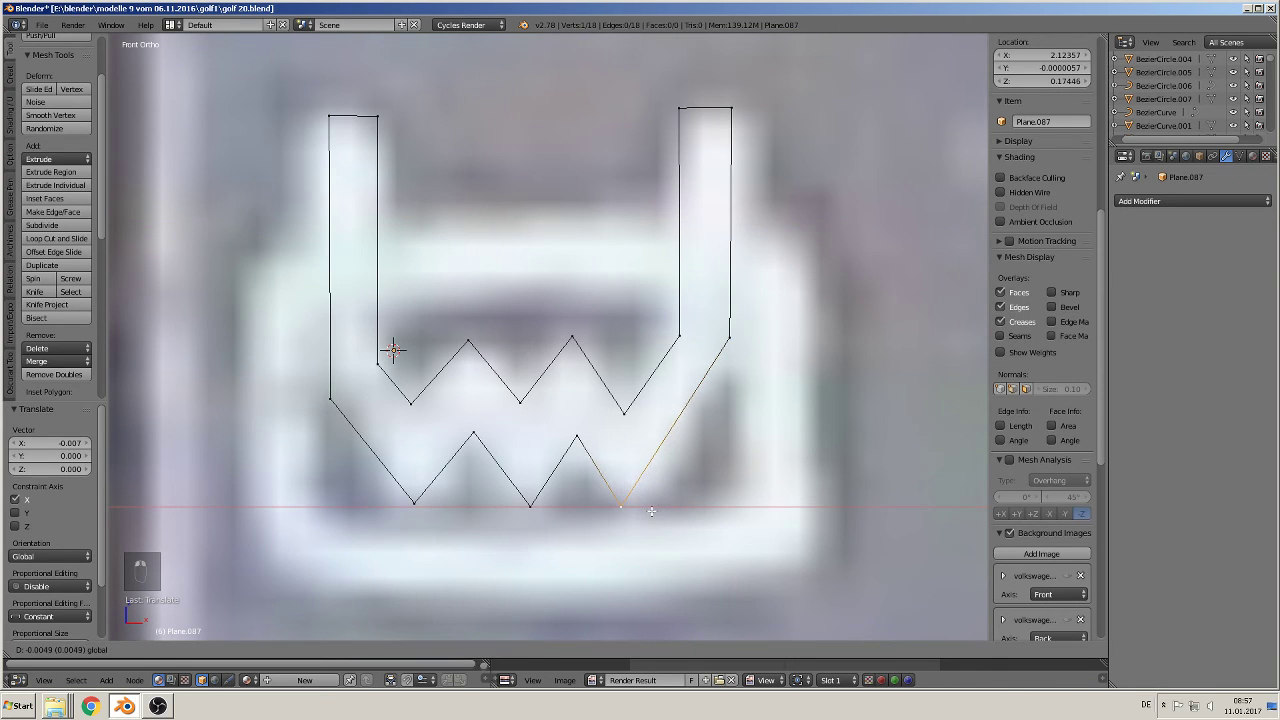
click(646, 509)
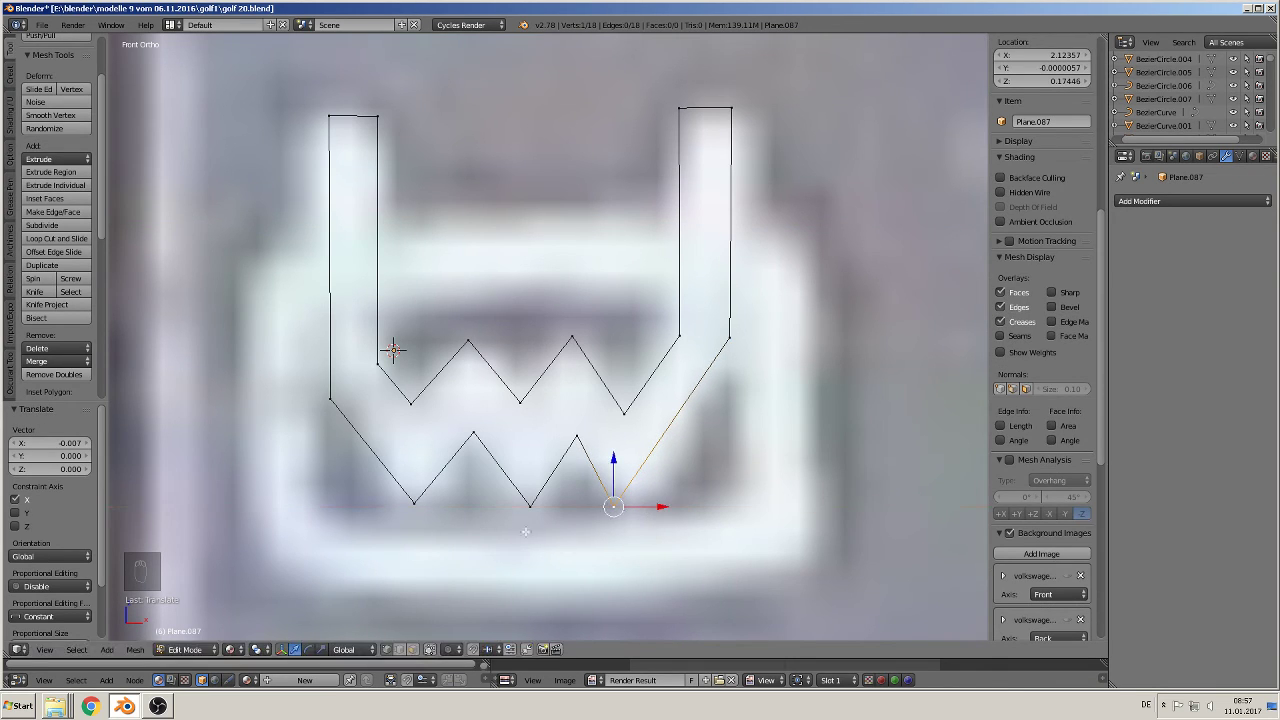
right_click(529, 507)
key(g)
key(x)
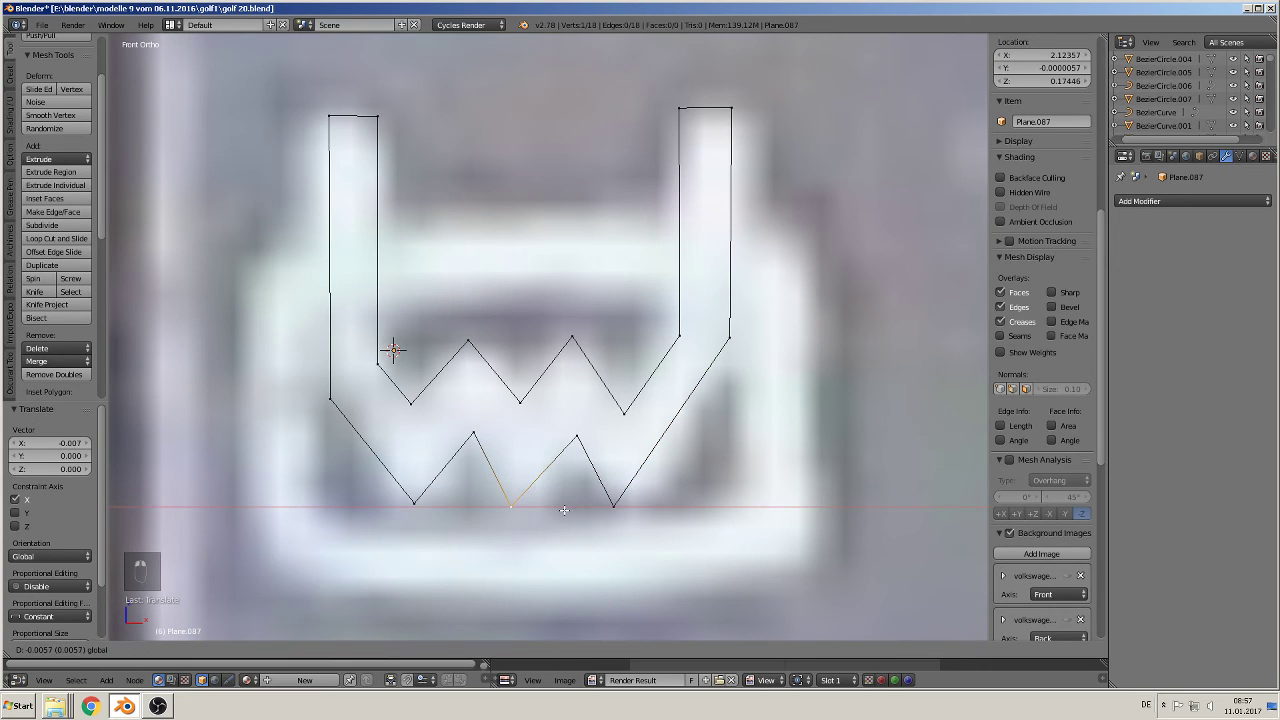
click(583, 437)
Step: Move the lower contour's left inner peak about 0.003 in negative X and about 0.002 down in Z
right_click(580, 436)
right_click(473, 432)
key(g)
key(z)
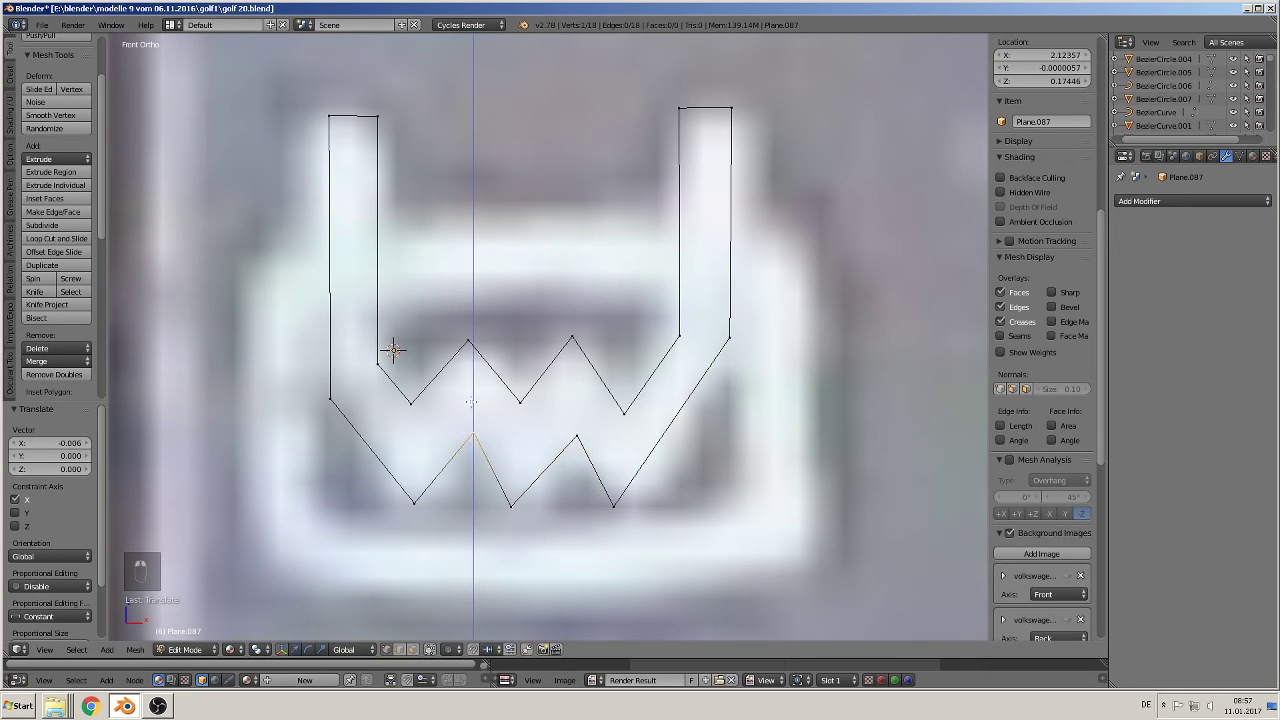
click(474, 433)
key(g)
key(x)
click(466, 433)
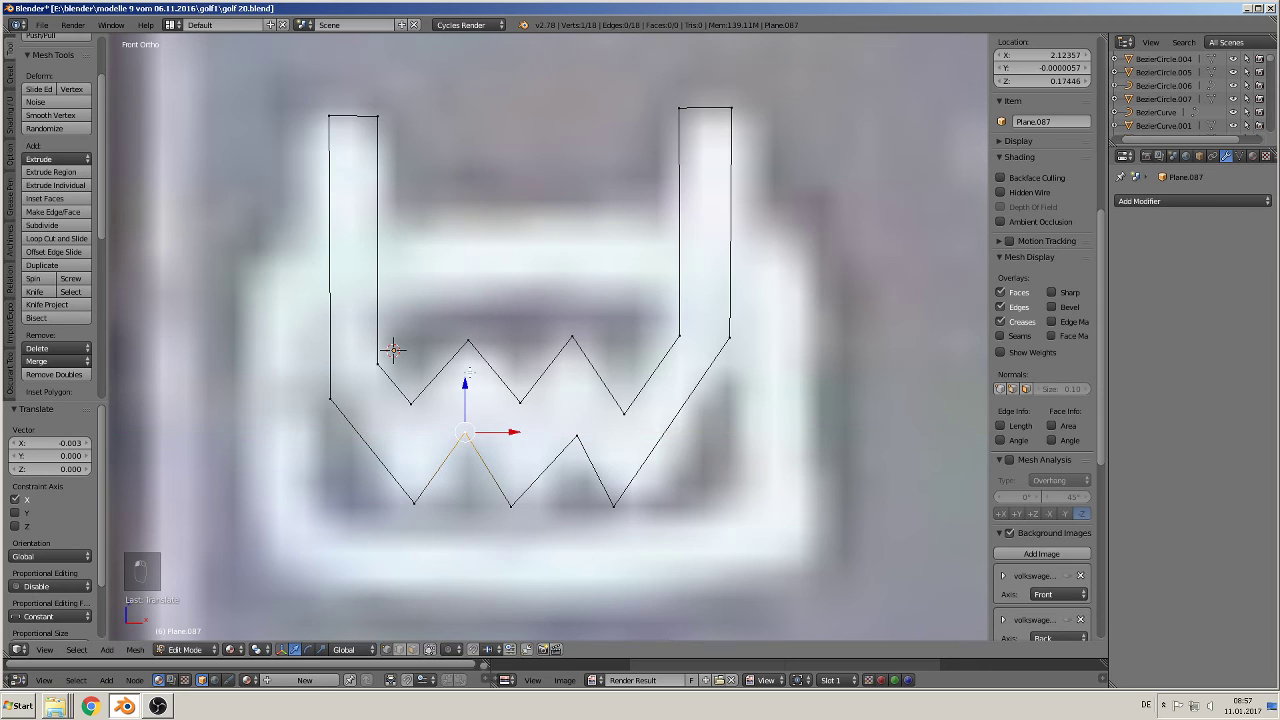
key(g)
key(z)
click(462, 391)
Step: Move the lower contour's right inner peak about 0.003 in the negative X direction
right_click(590, 440)
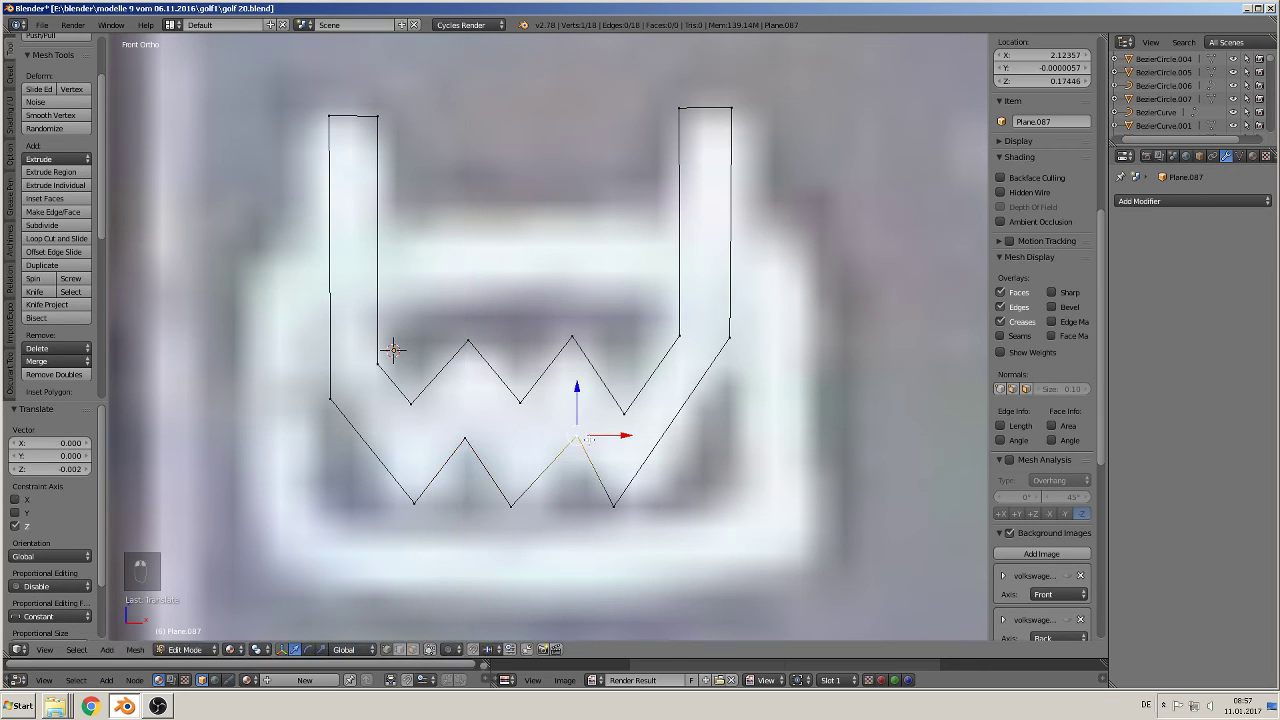
key(g)
key(x)
click(604, 438)
Step: Lower the outer bend vertex at the base of the right prong by about 0.007 along Z
scroll(720, 482, down, 2)
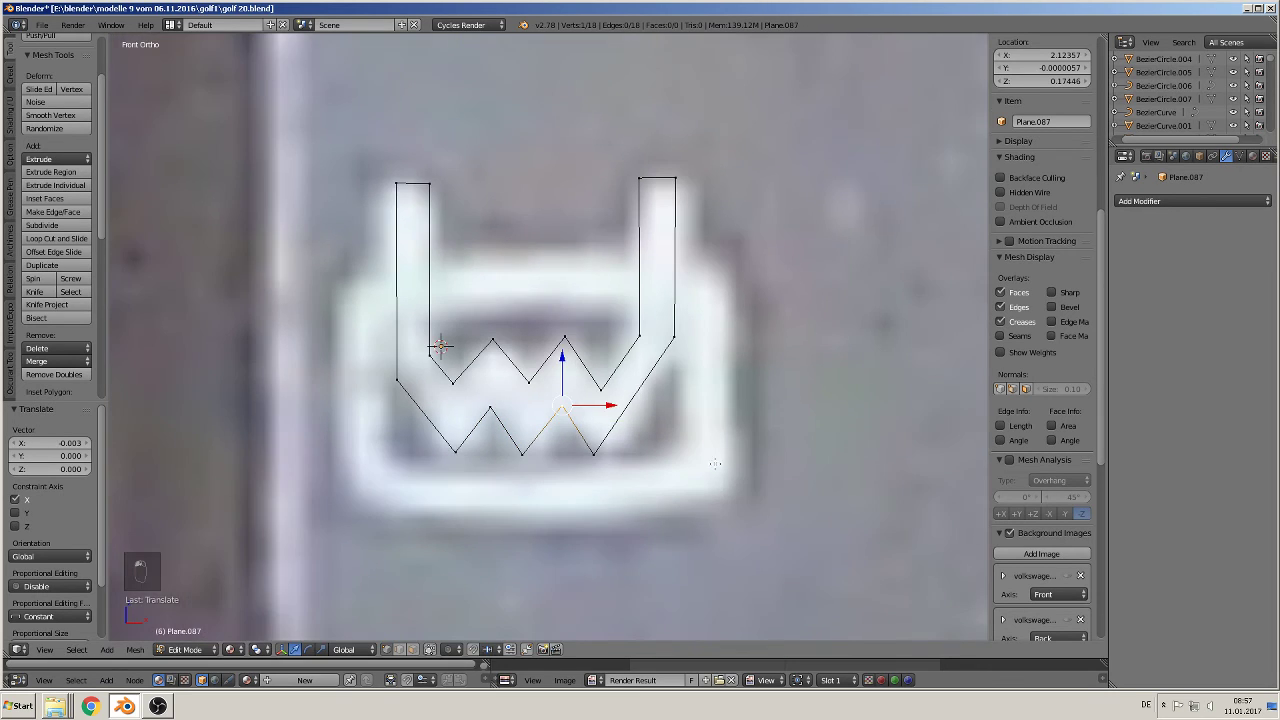
scroll(690, 430, up, 1)
scroll(671, 436, down, 1)
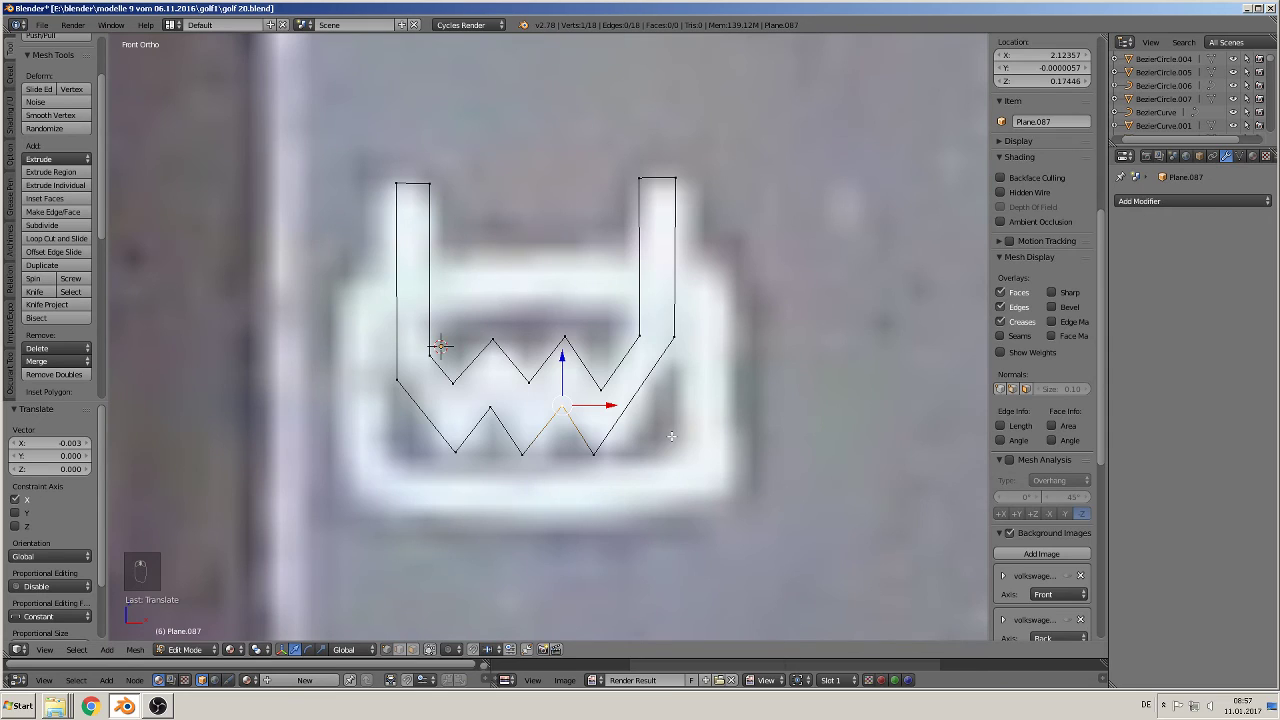
right_click(392, 375)
drag(673, 292, 667, 317)
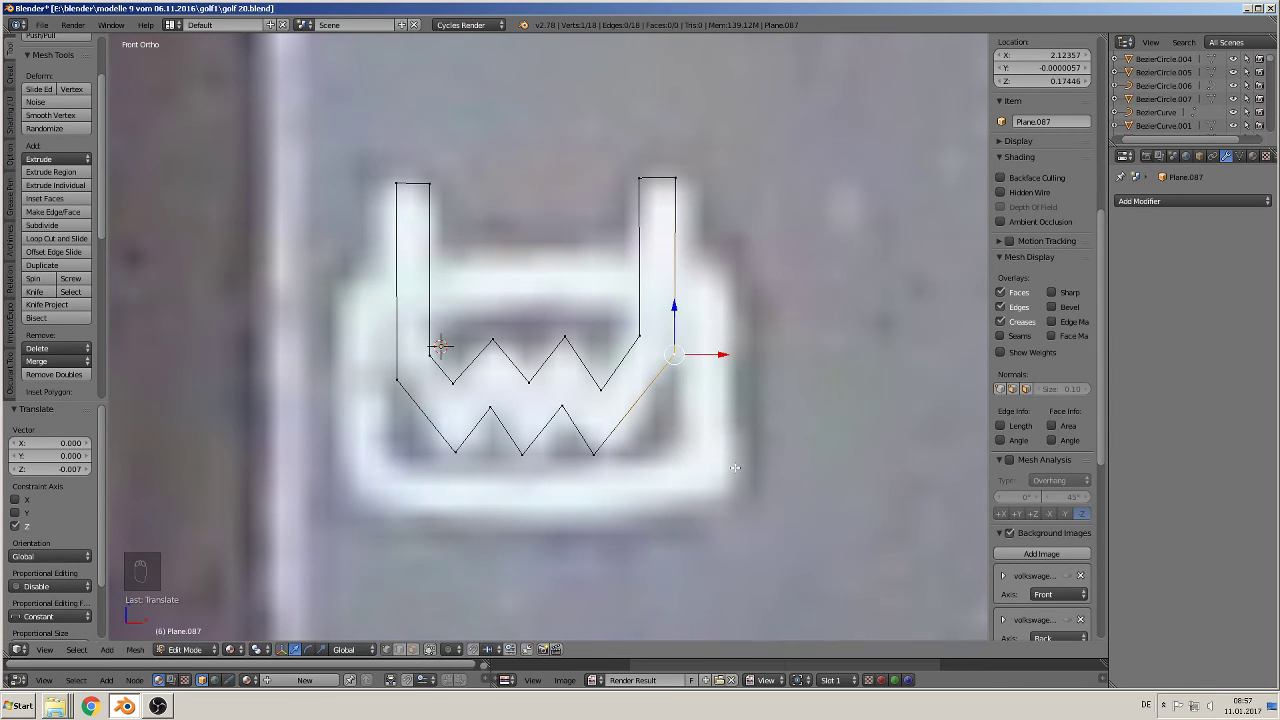
scroll(735, 467, down, 1)
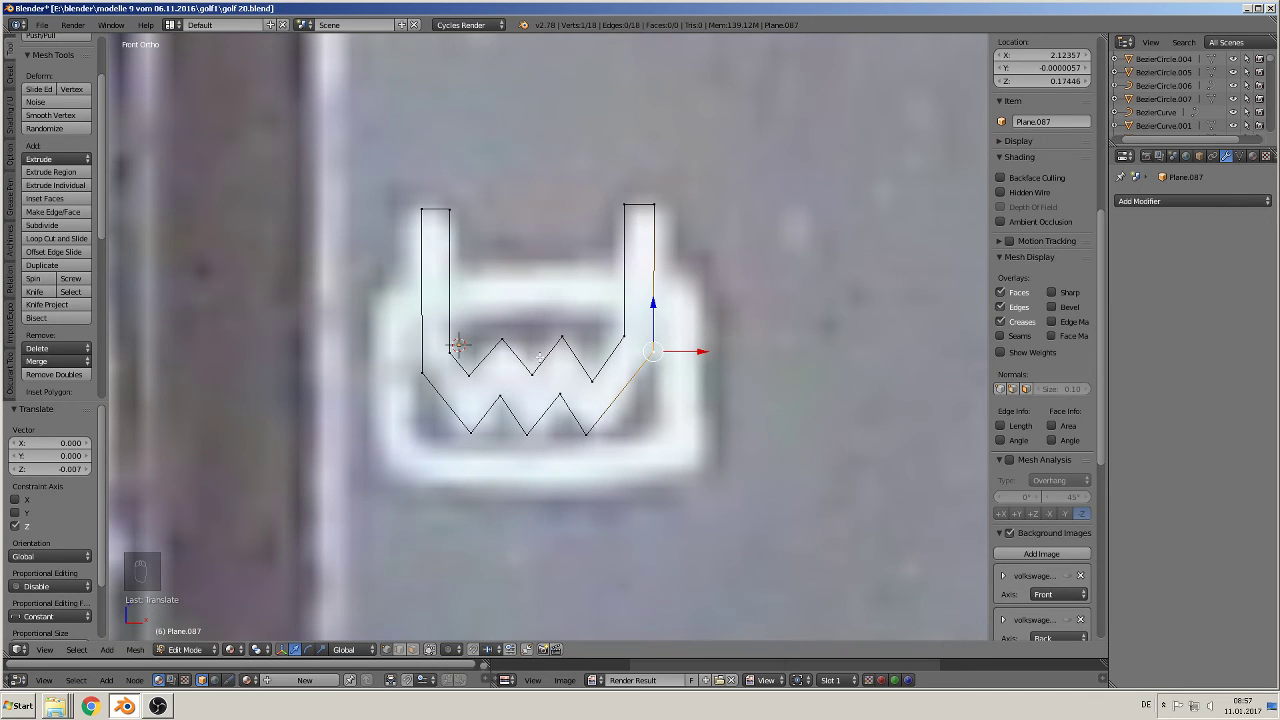
Step: Fill the complete zigzag outline with a face and return to Object Mode
key(a)
key(a)
key(a)
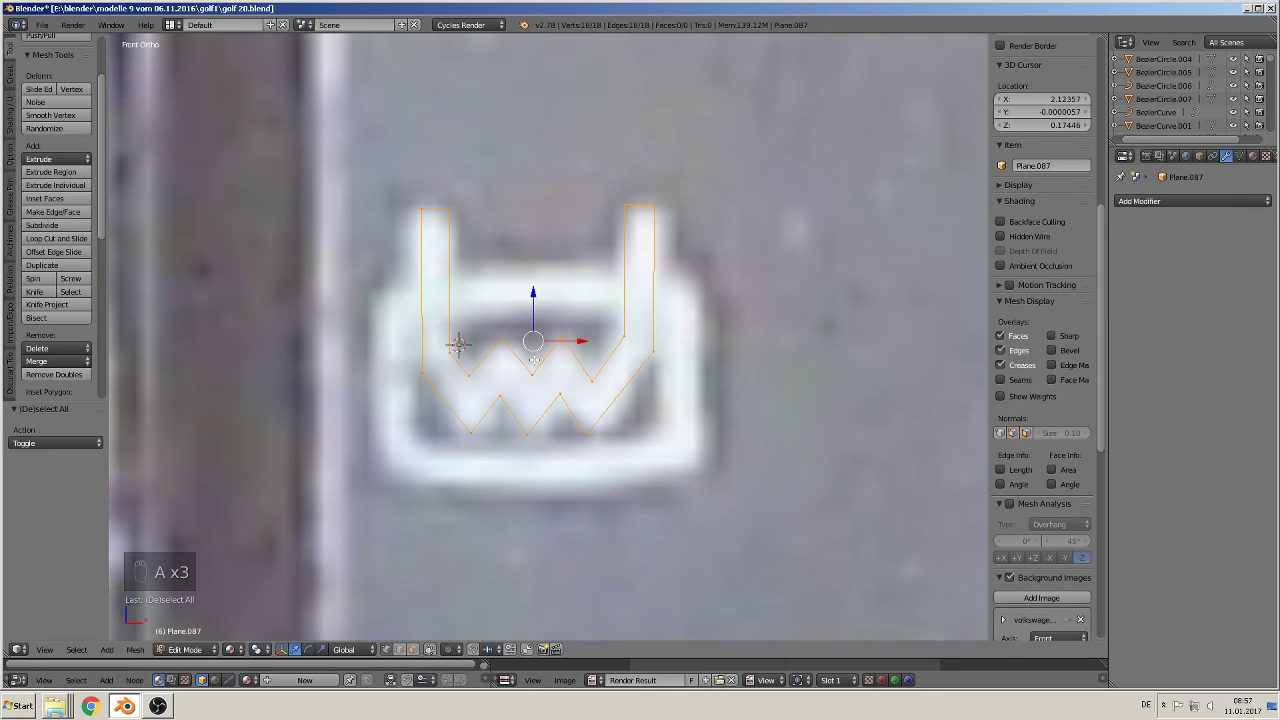
key(f)
key(Tab)
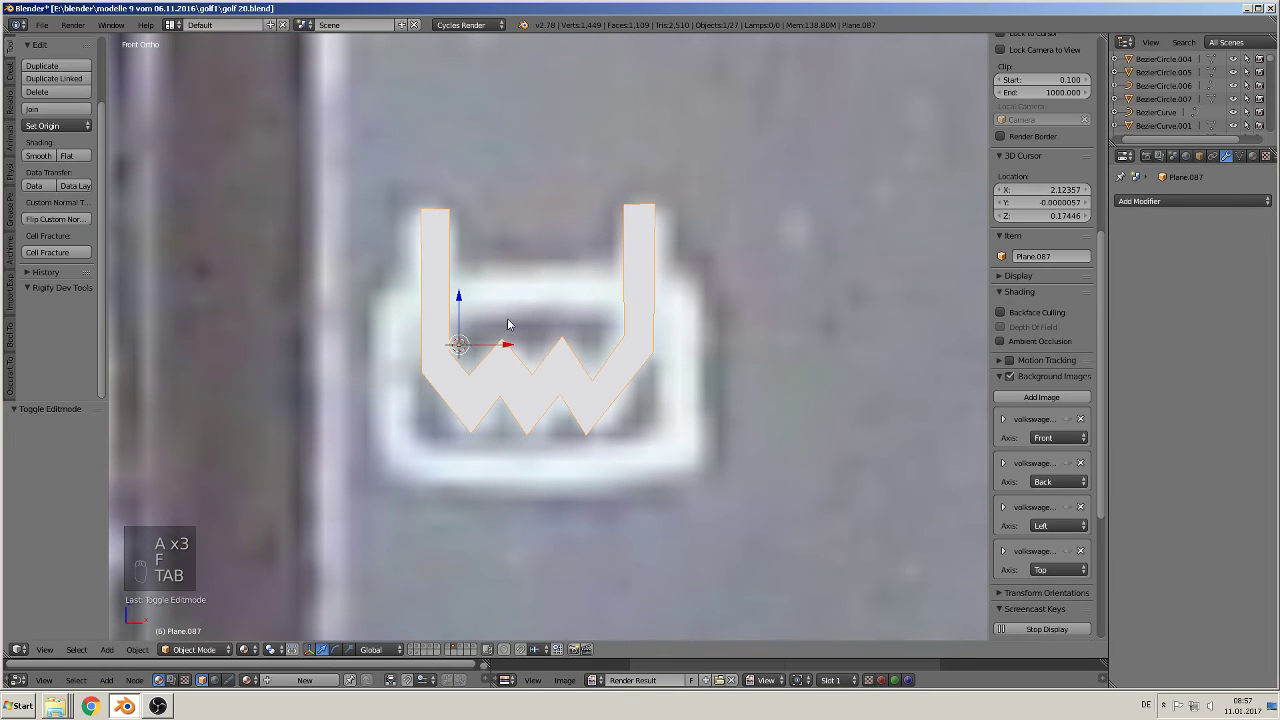
Step: Place the 3D cursor at the window symbol's centre, add a plane there and rotate it 90° about X
click(522, 378)
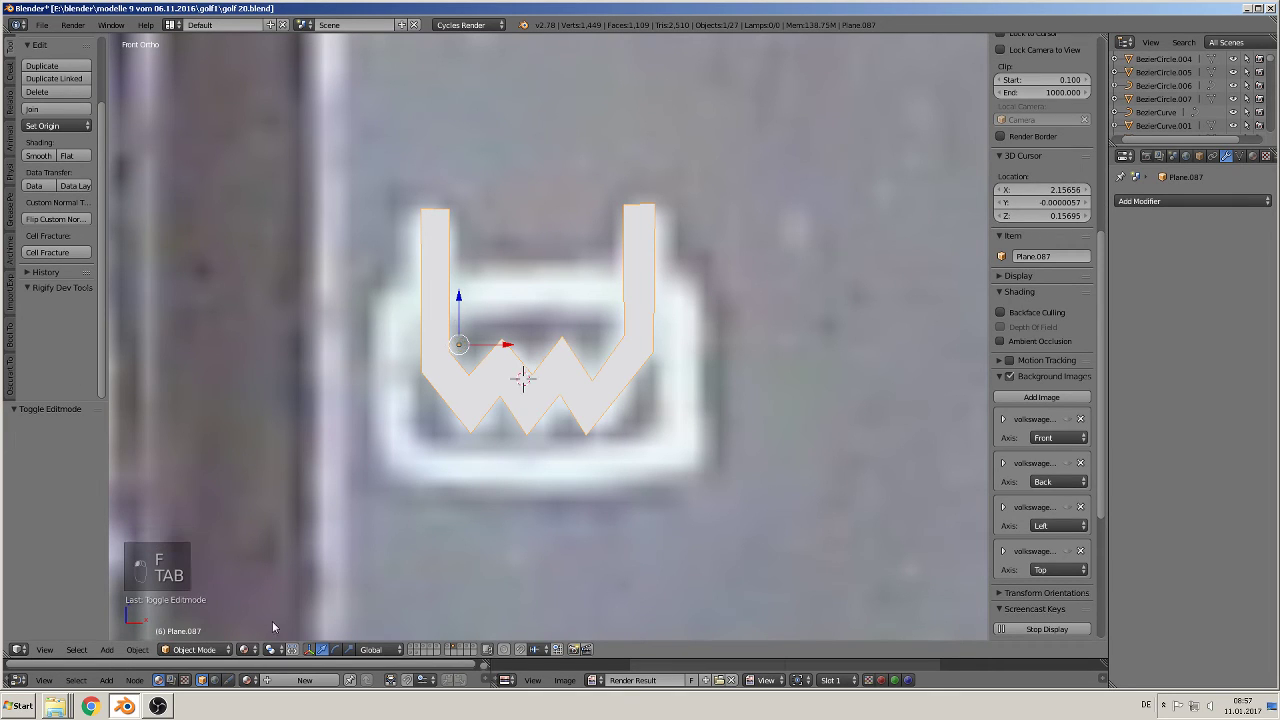
click(106, 649)
mouse_move(124, 633)
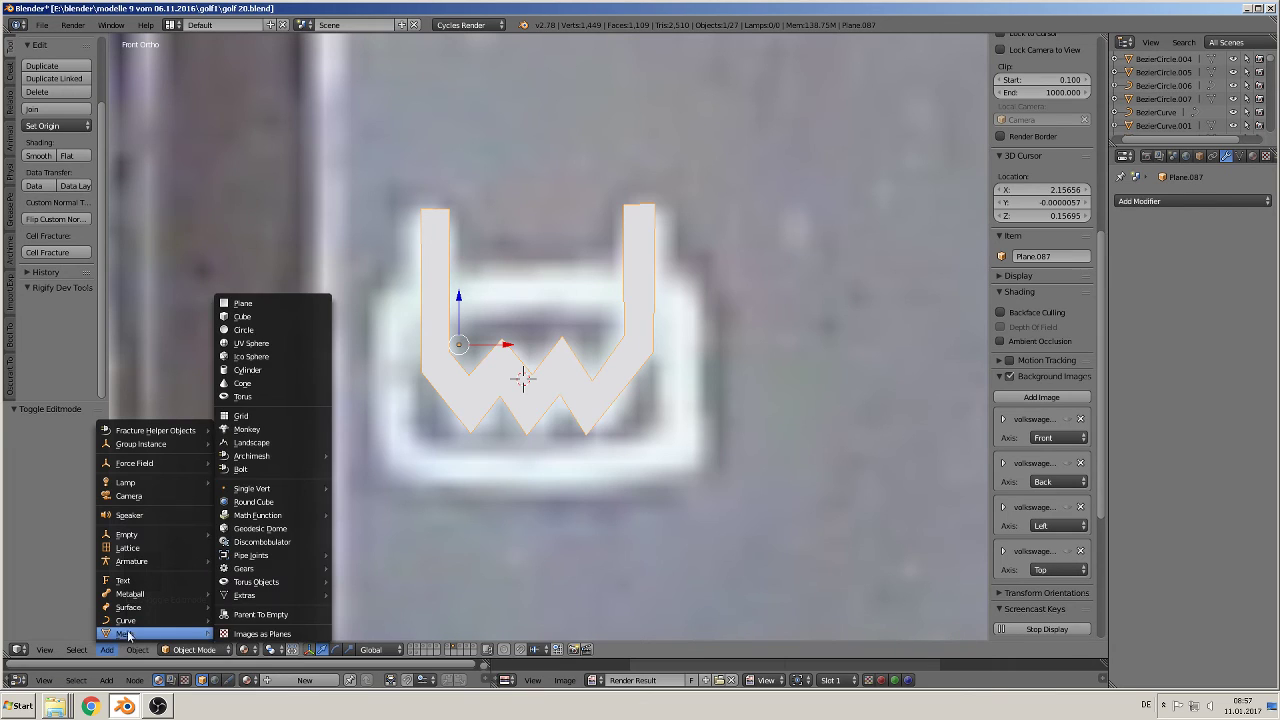
click(262, 303)
text(r)
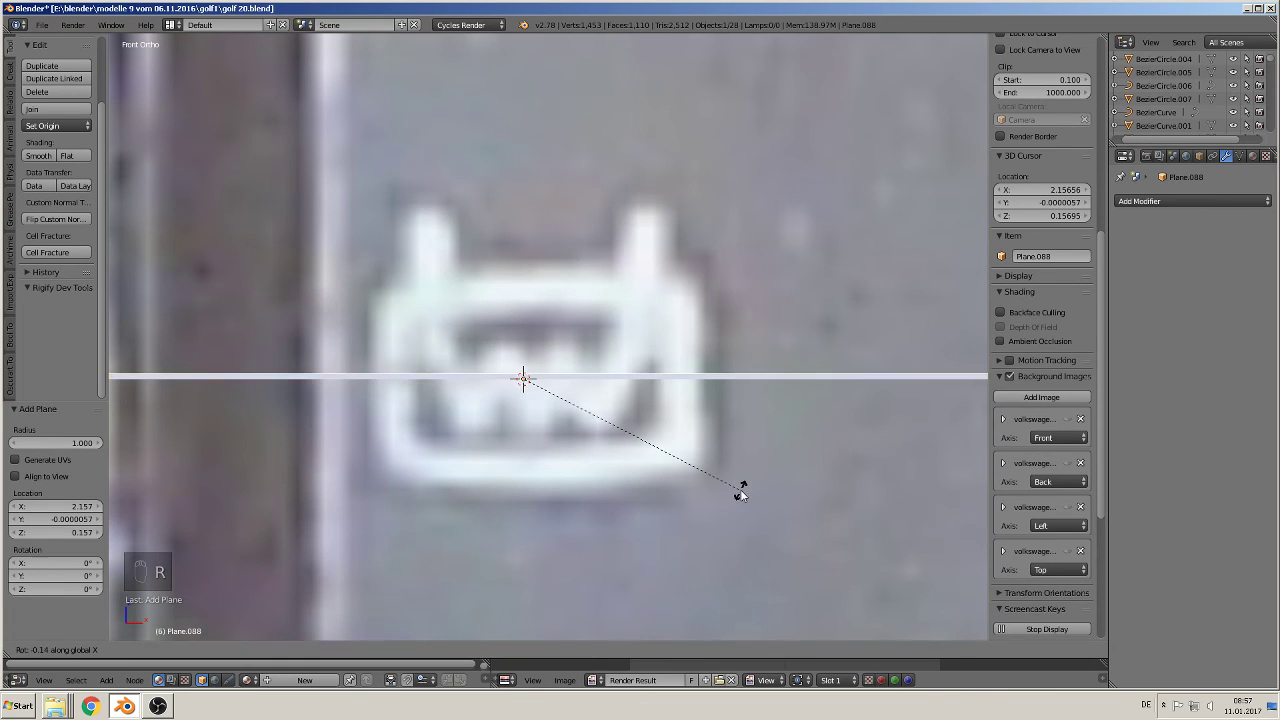
text(x90)
key(Return)
Step: Scale the plane to about 0.052 and stretch it along X to match the symbol's rectangular frame
key(s)
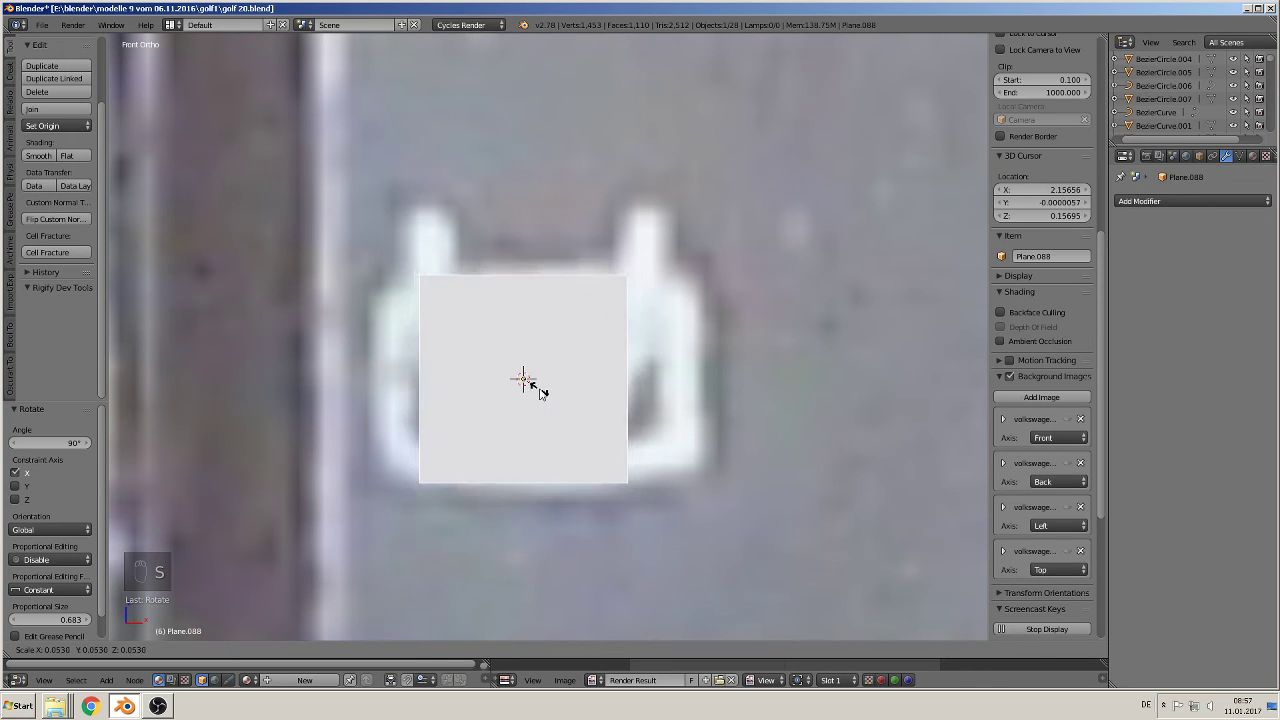
click(544, 394)
key(s)
key(x)
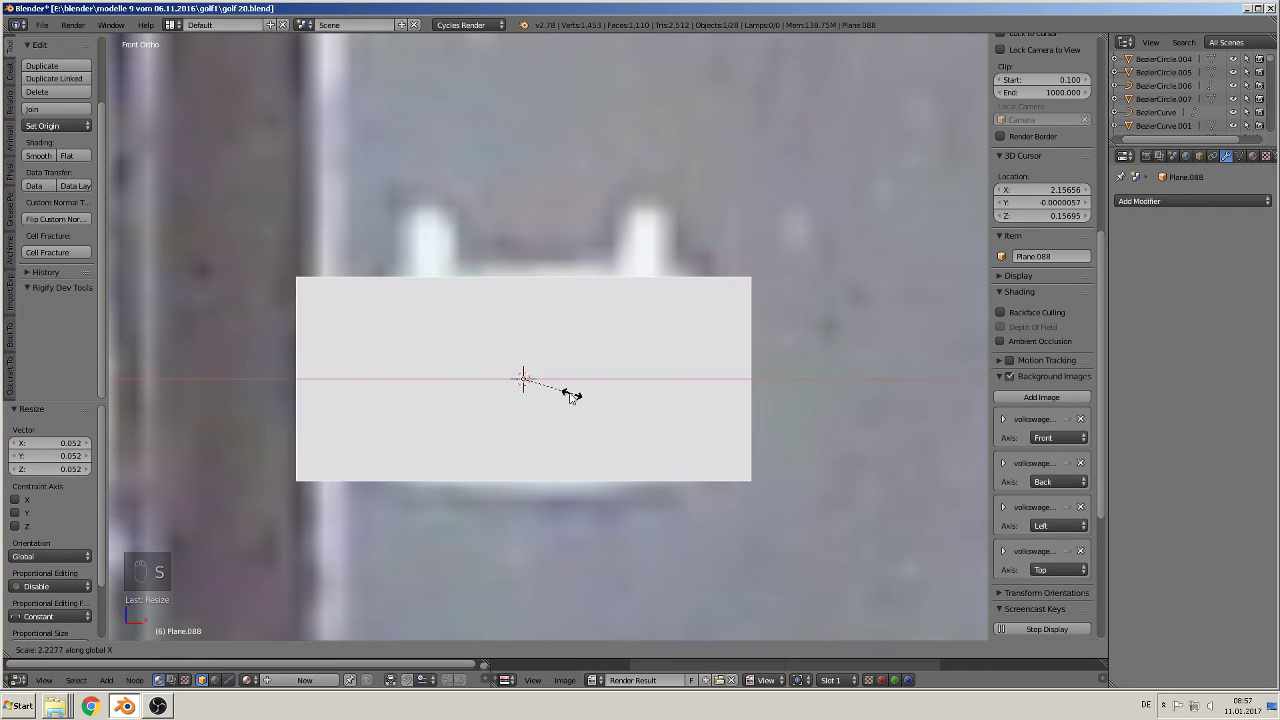
click(562, 396)
Step: Extrude the plane's face in place, scaled to about 0.838, and widen the inner face along X by about 1.055
key(Tab)
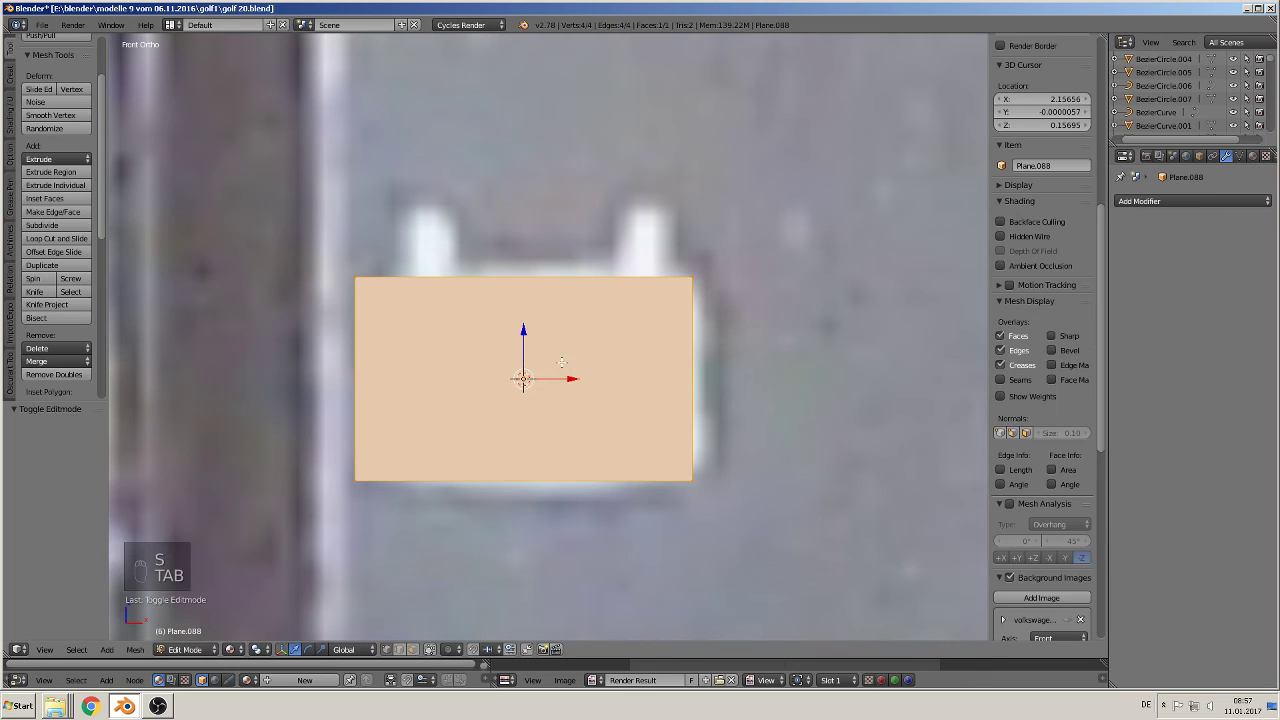
click(412, 649)
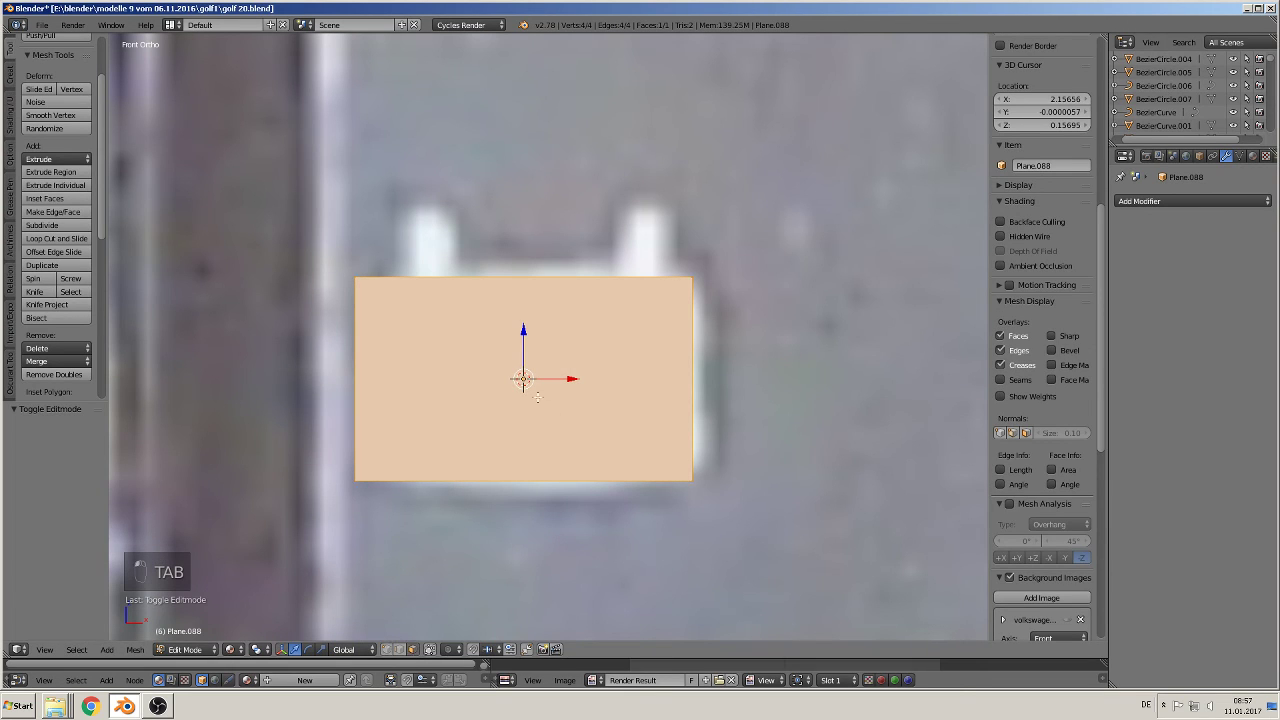
right_click(536, 396)
key(e)
key(s)
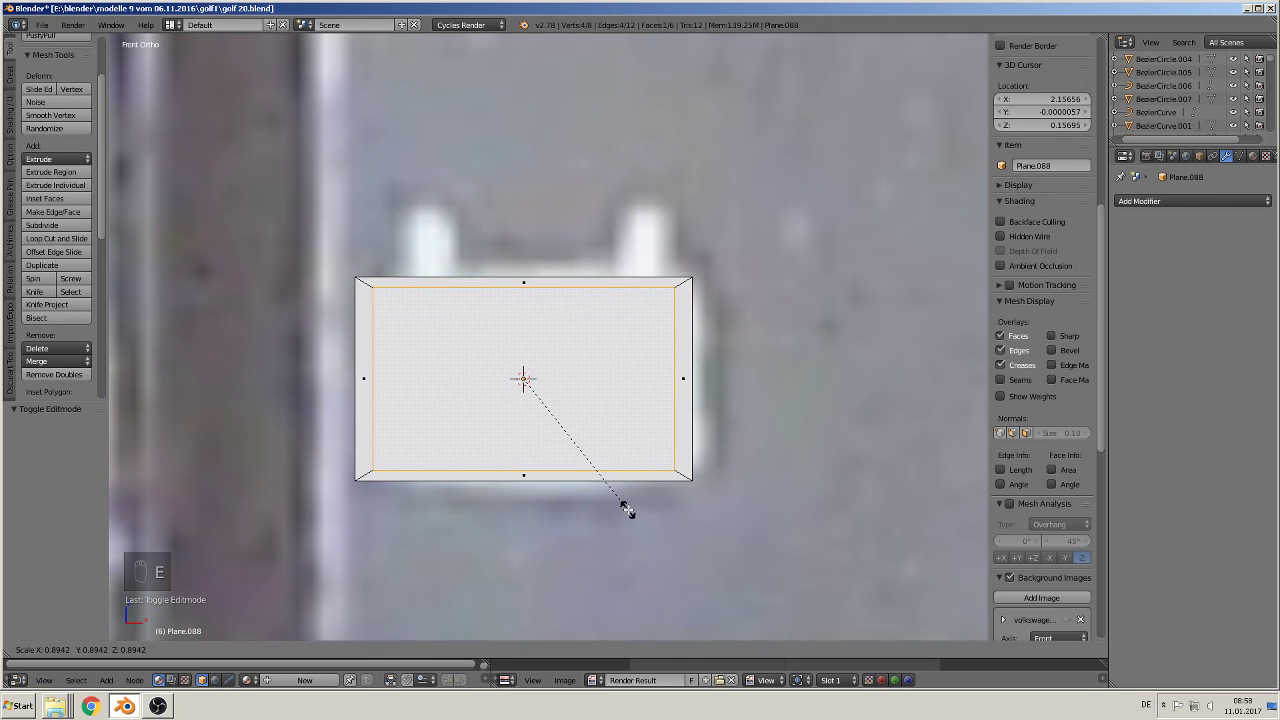
click(617, 504)
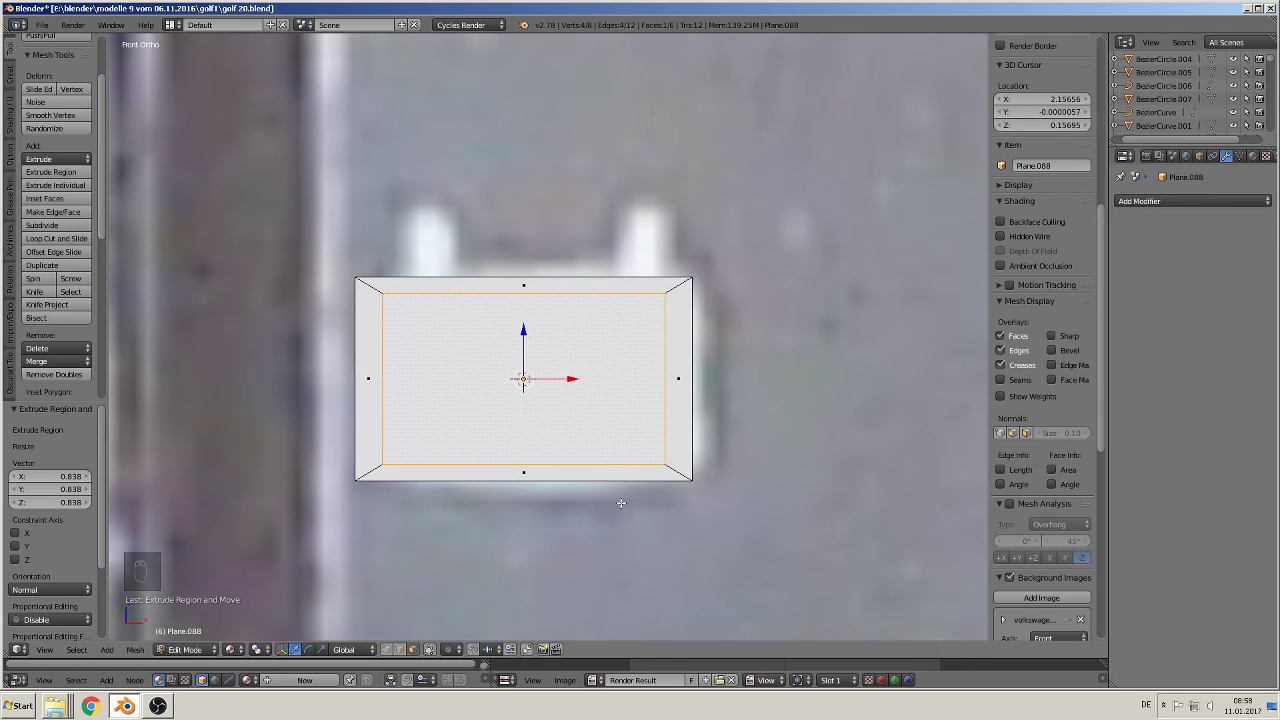
key(s)
key(x)
click(630, 507)
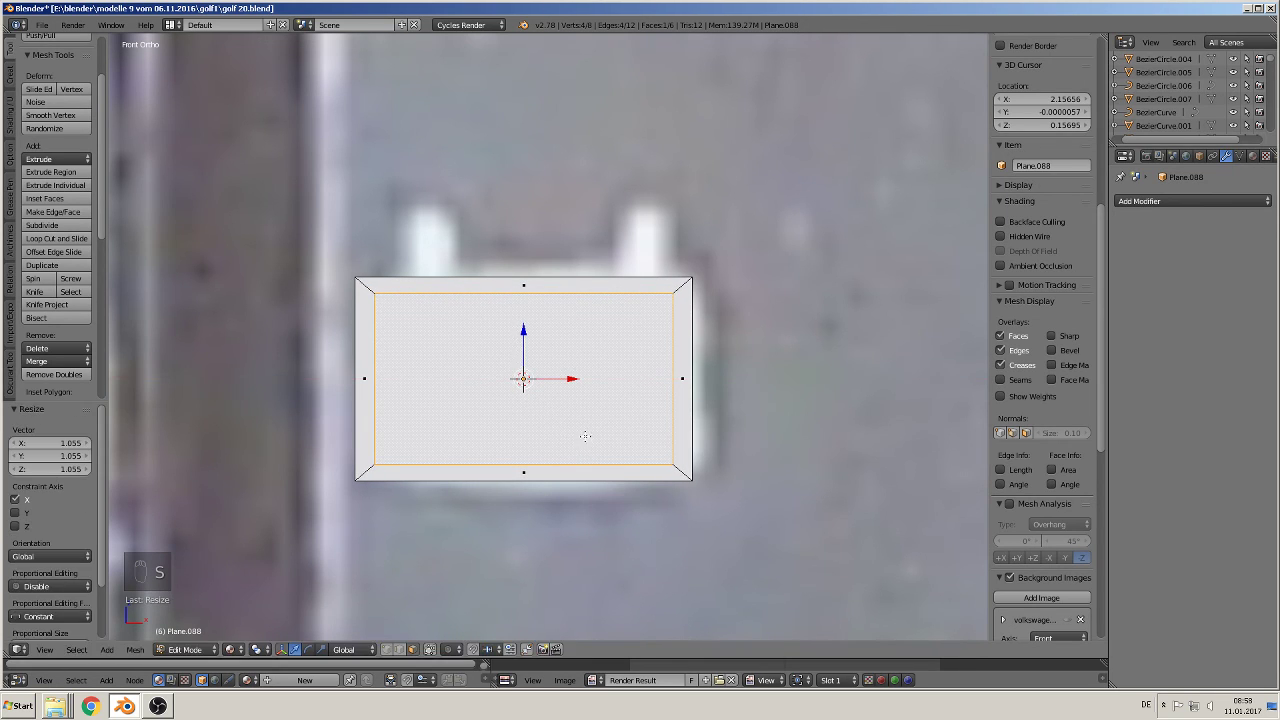
Step: Delete the inner and full-size faces with Only Faces to leave an open rectangular frame, and return to Object Mode
key(x)
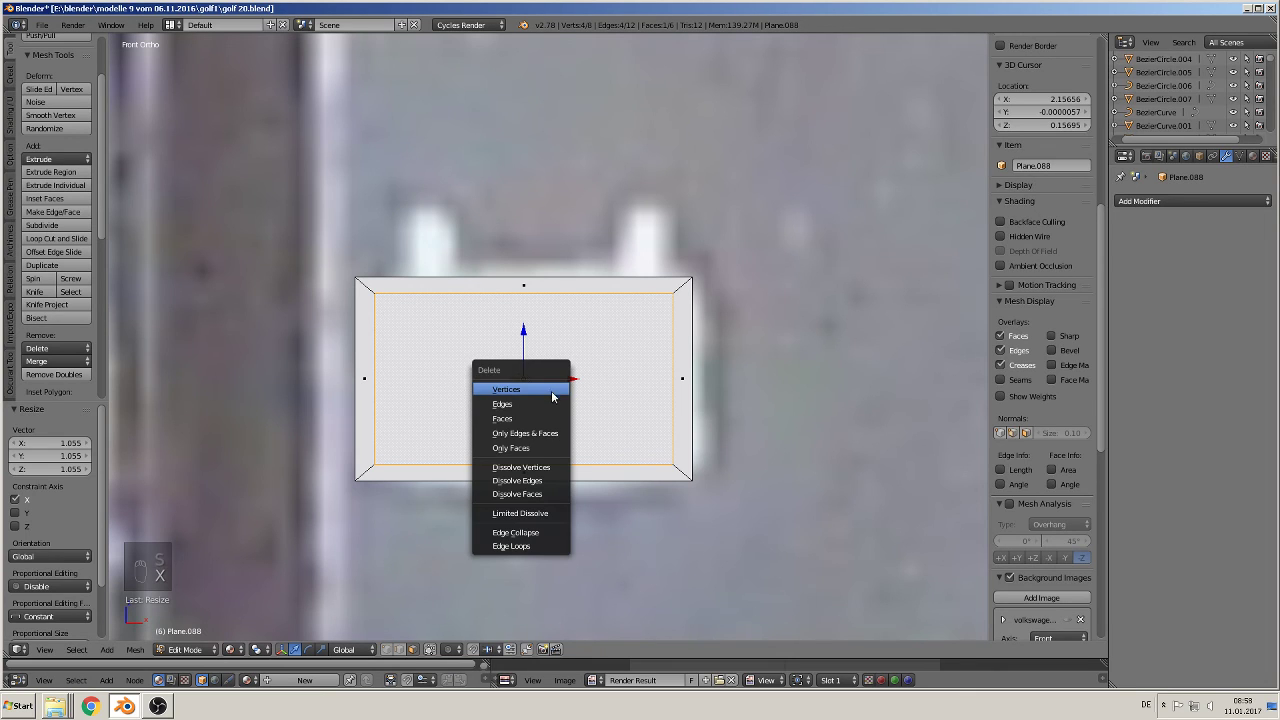
click(540, 449)
key(x)
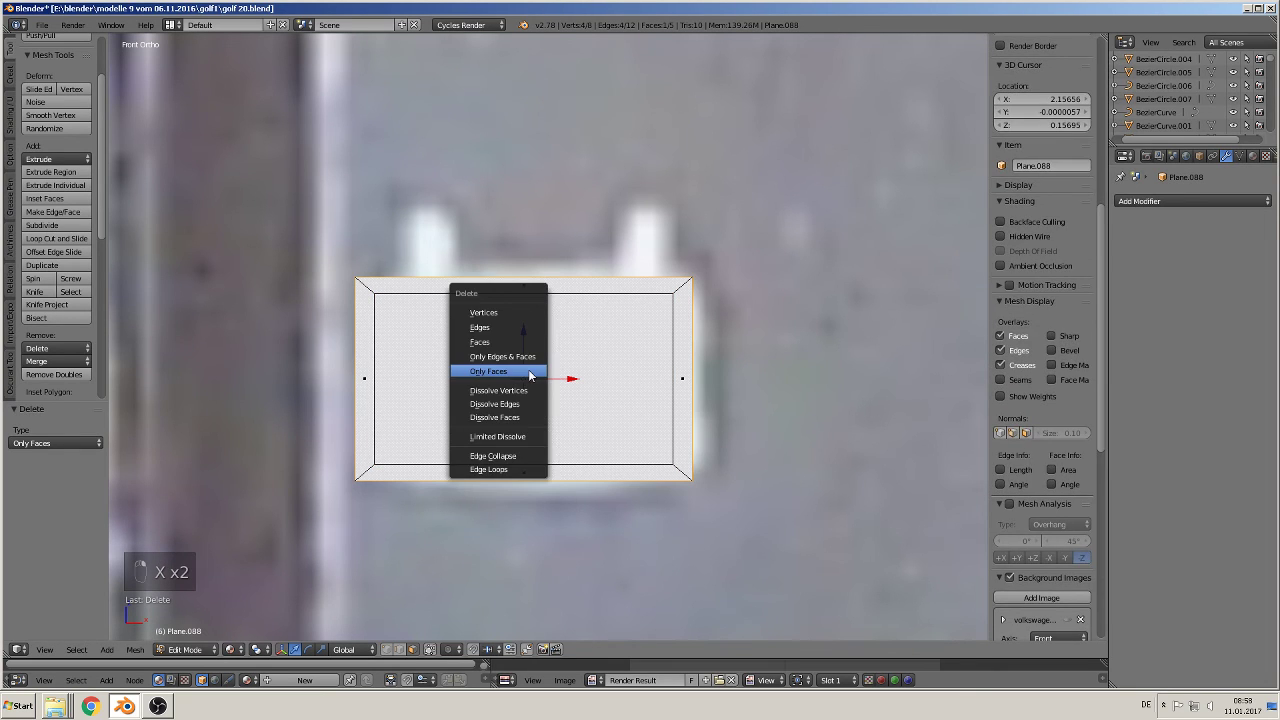
click(529, 368)
scroll(528, 372, down, 1)
key(Tab)
Step: Move the frame about 0.017 and the zigzag symbol about 0.016 in negative Y, and join them into one object
middle_drag(537, 415, 456, 465)
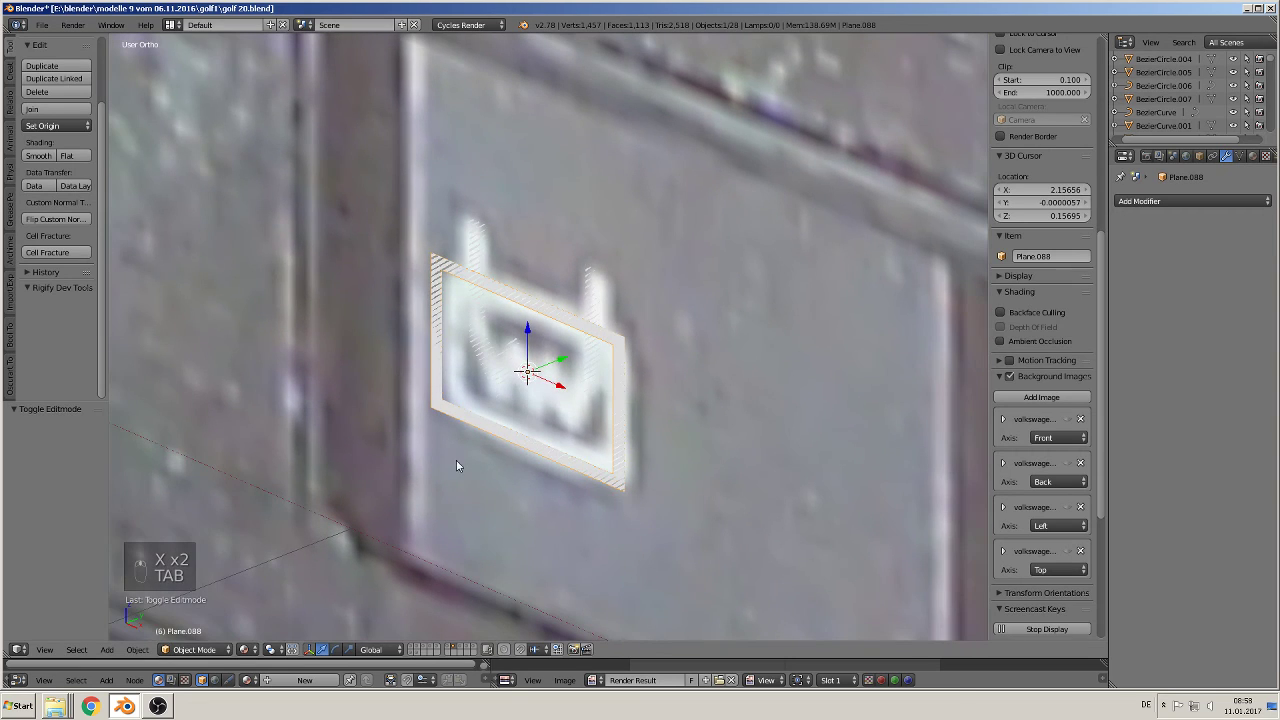
drag(553, 355, 536, 368)
right_click(598, 309)
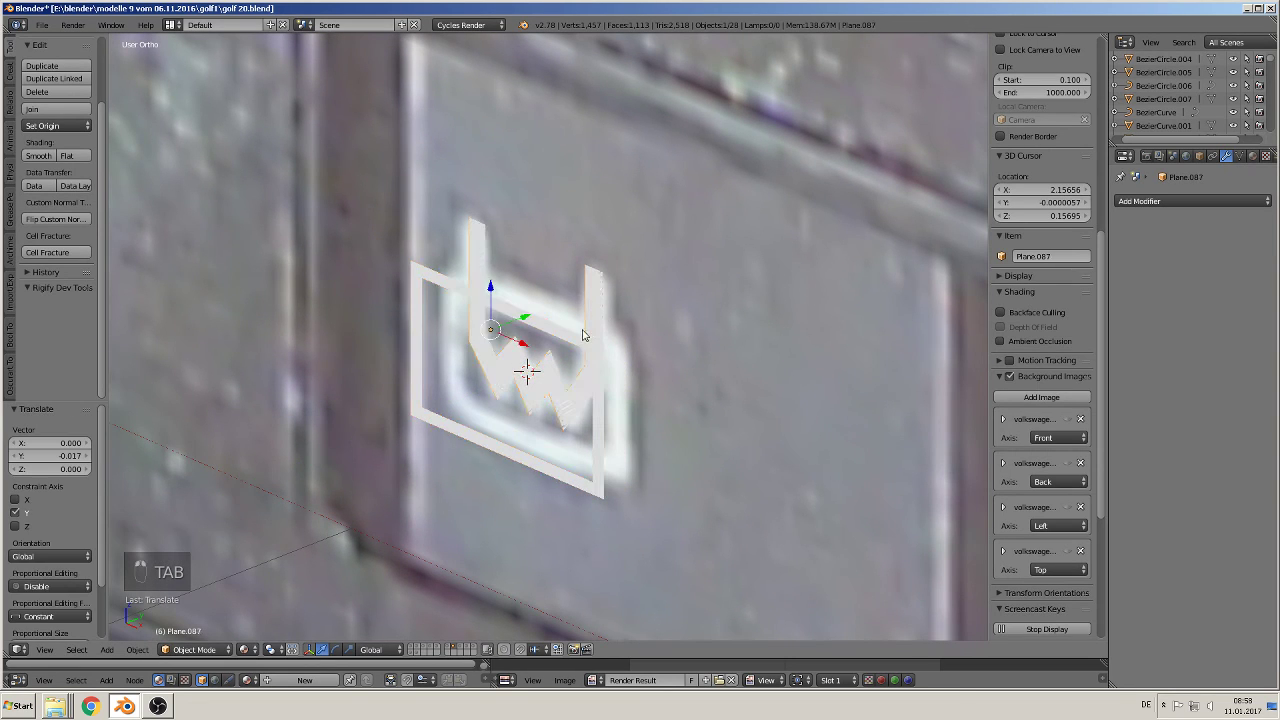
drag(521, 320, 519, 321)
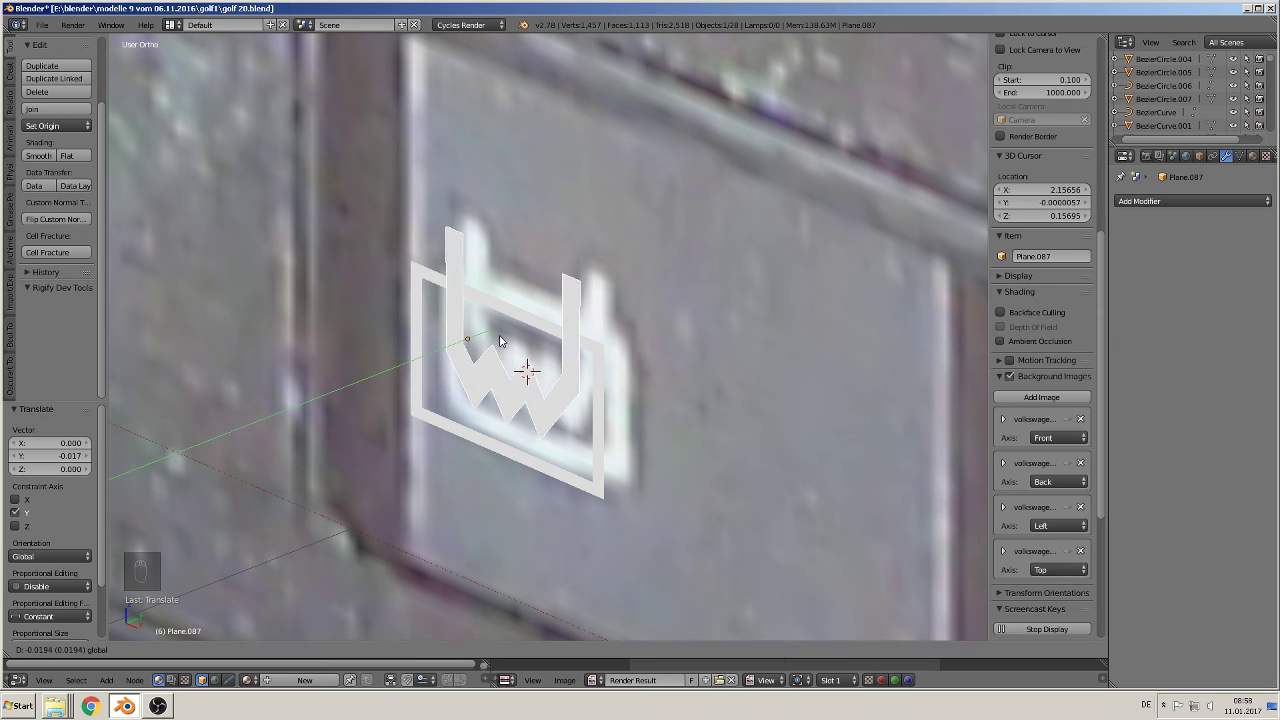
click(502, 339)
shift+right_click(436, 292)
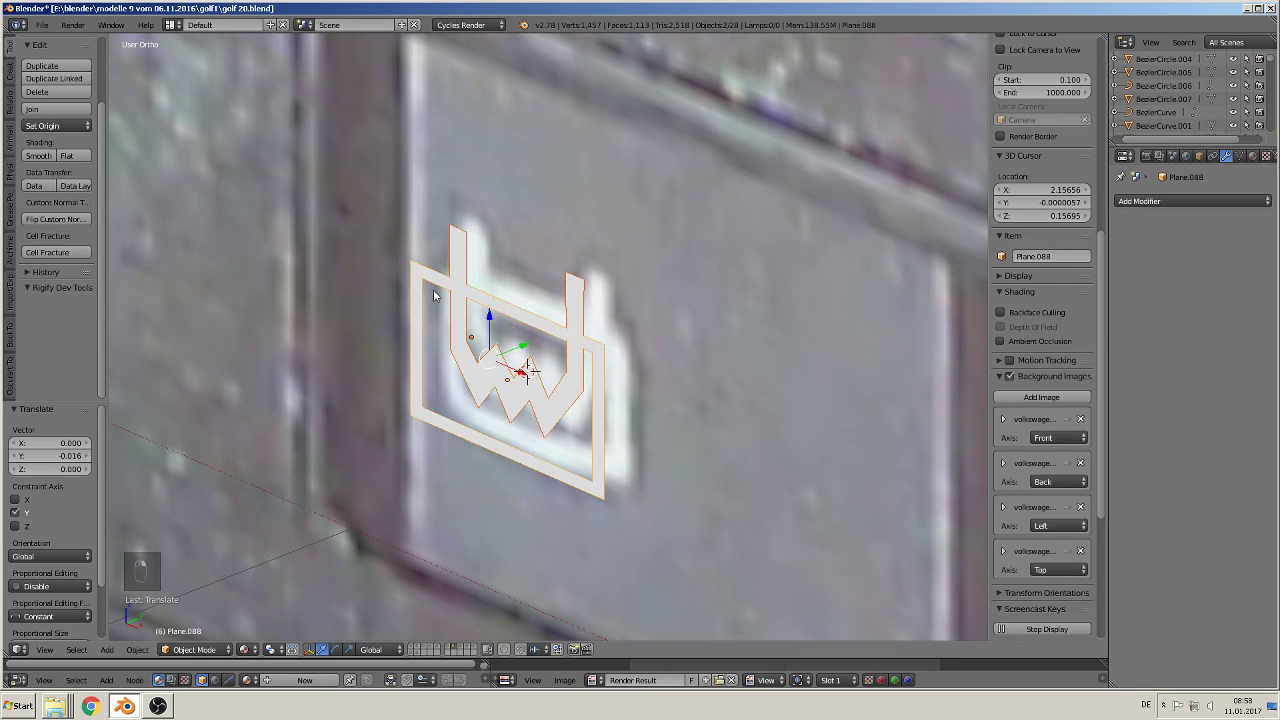
click(45, 108)
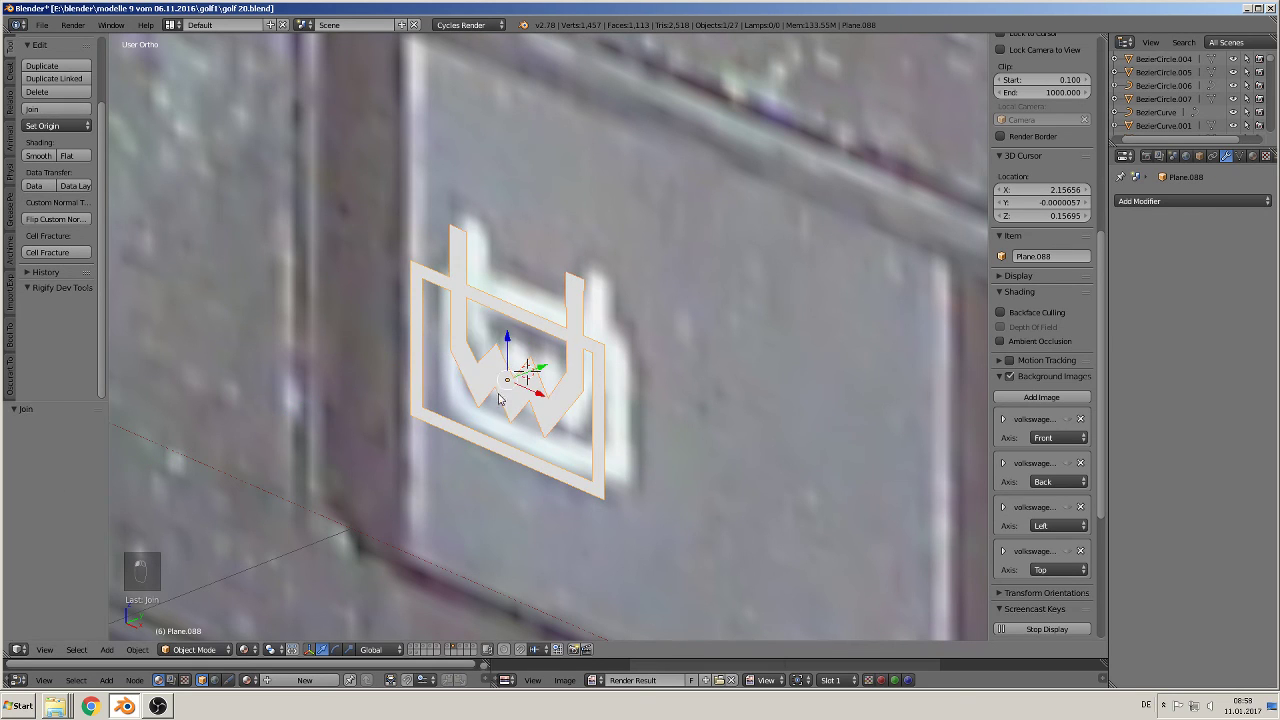
Step: In front view, move the joined window symbol about 31.8 down along Z to the finished parts below the reference photos
key(KP_1)
scroll(558, 398, down, 9)
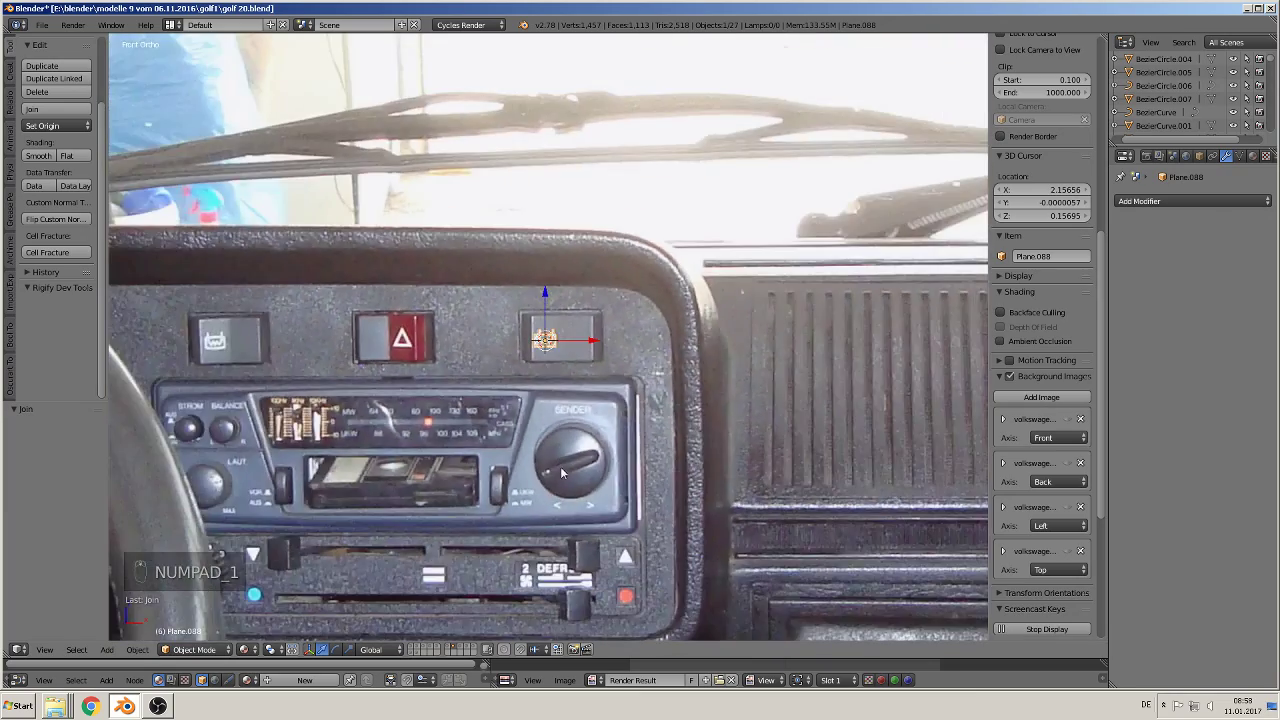
scroll(558, 488, down, 8)
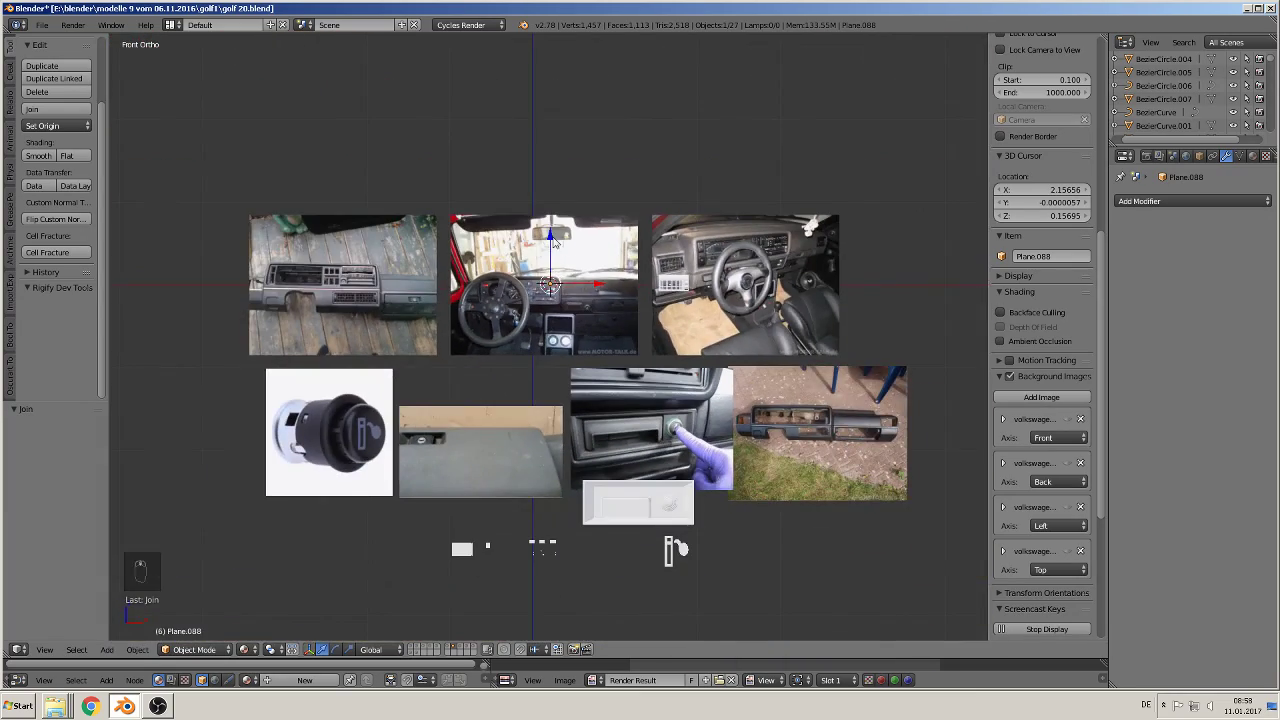
drag(553, 241, 568, 501)
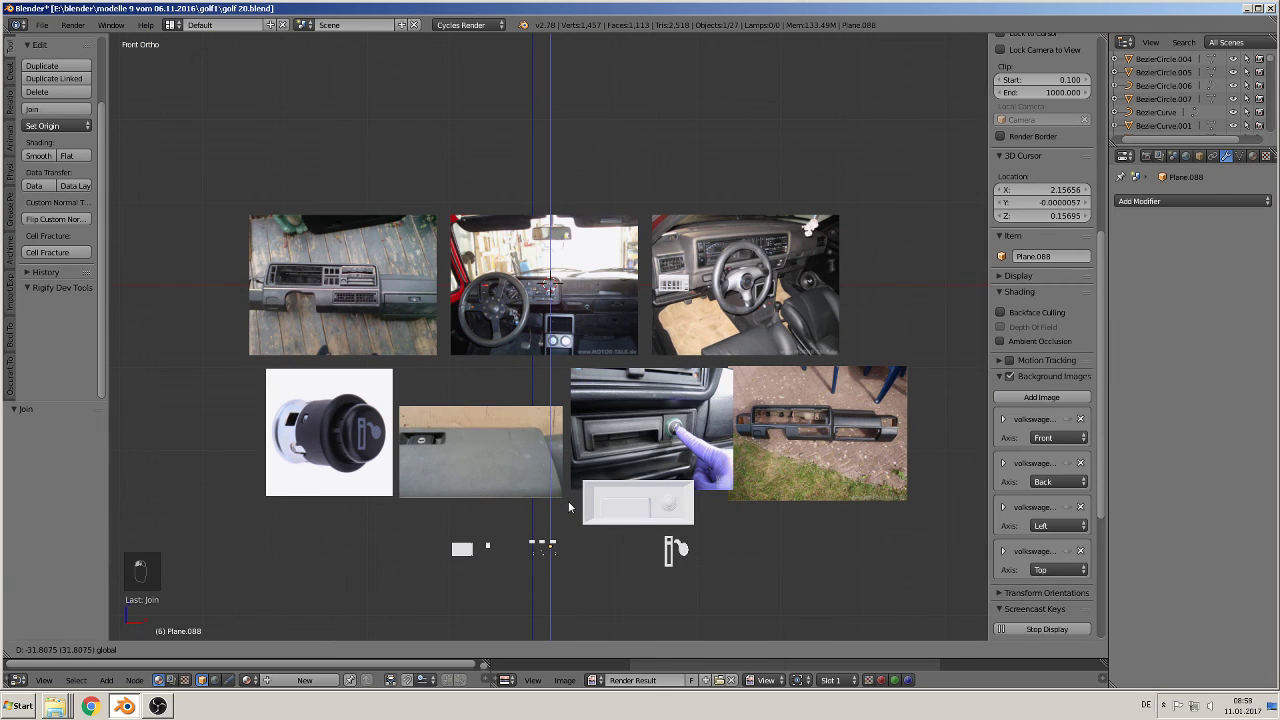
Step: Examine the steering wheel, instrument cluster and centre console in the middle dashboard reference photo
scroll(543, 481, up, 5)
scroll(481, 413, up, 3)
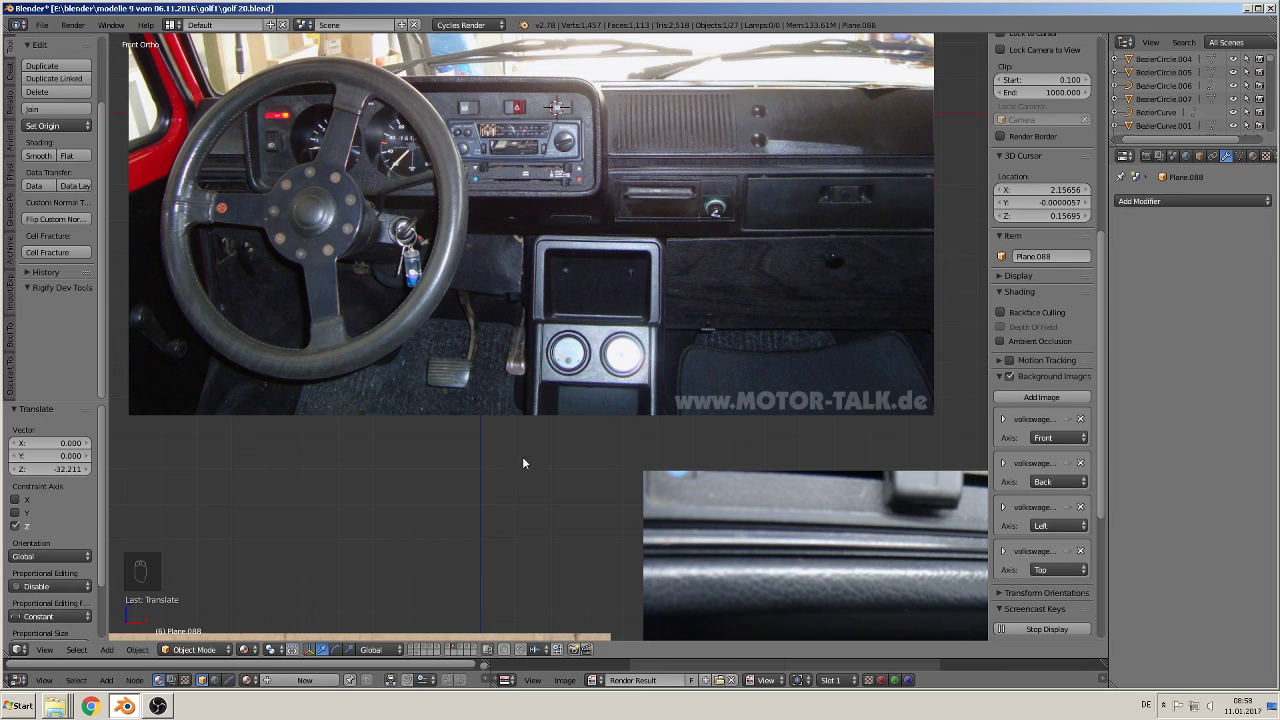
shift+middle_drag(534, 451, 488, 520)
scroll(564, 495, down, 6)
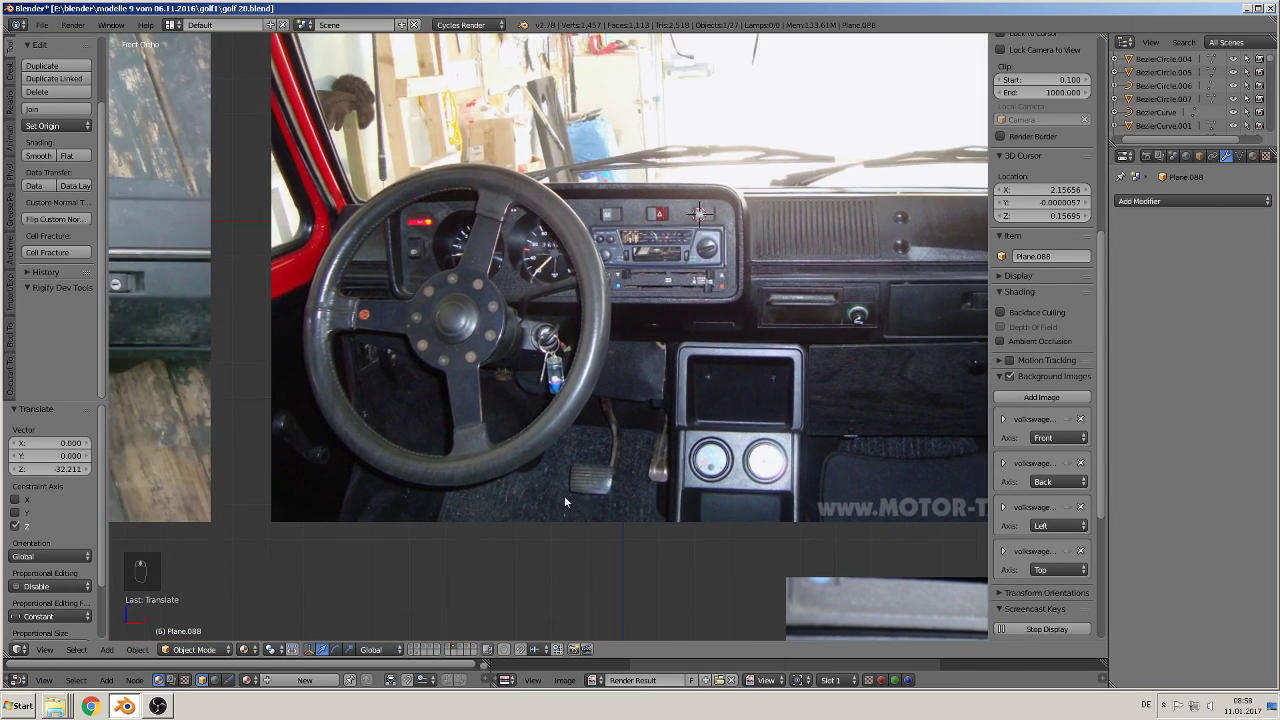
scroll(554, 517, up, 7)
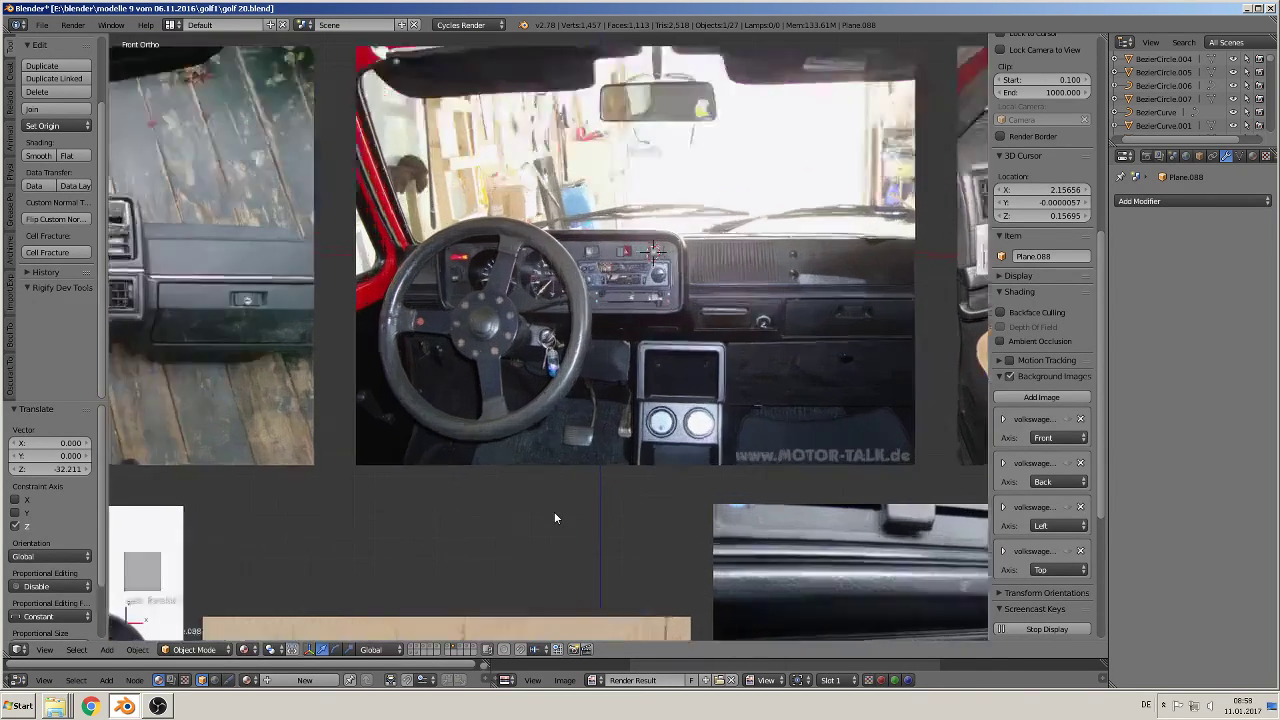
shift+middle_drag(556, 515, 490, 432)
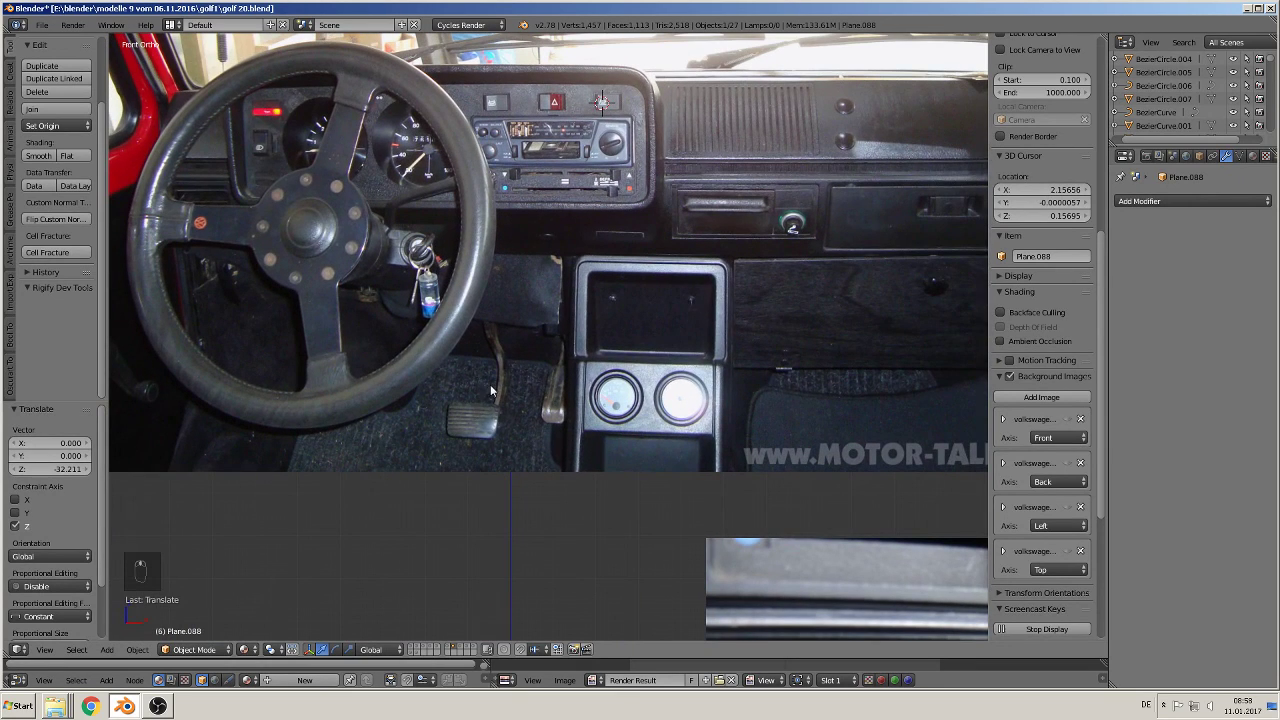
Step: Look through the other layers holding the reference photos of the second cockpit, the handbrake, the pedals and the gear knob
click(463, 649)
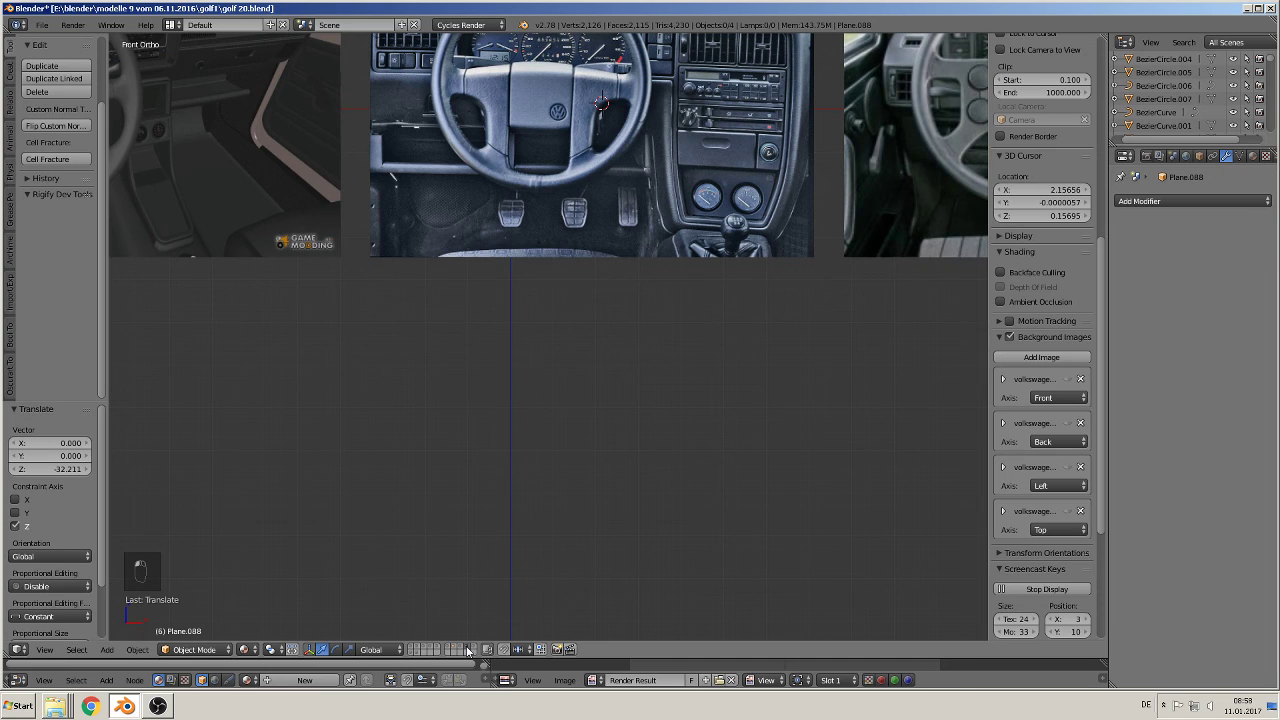
click(474, 650)
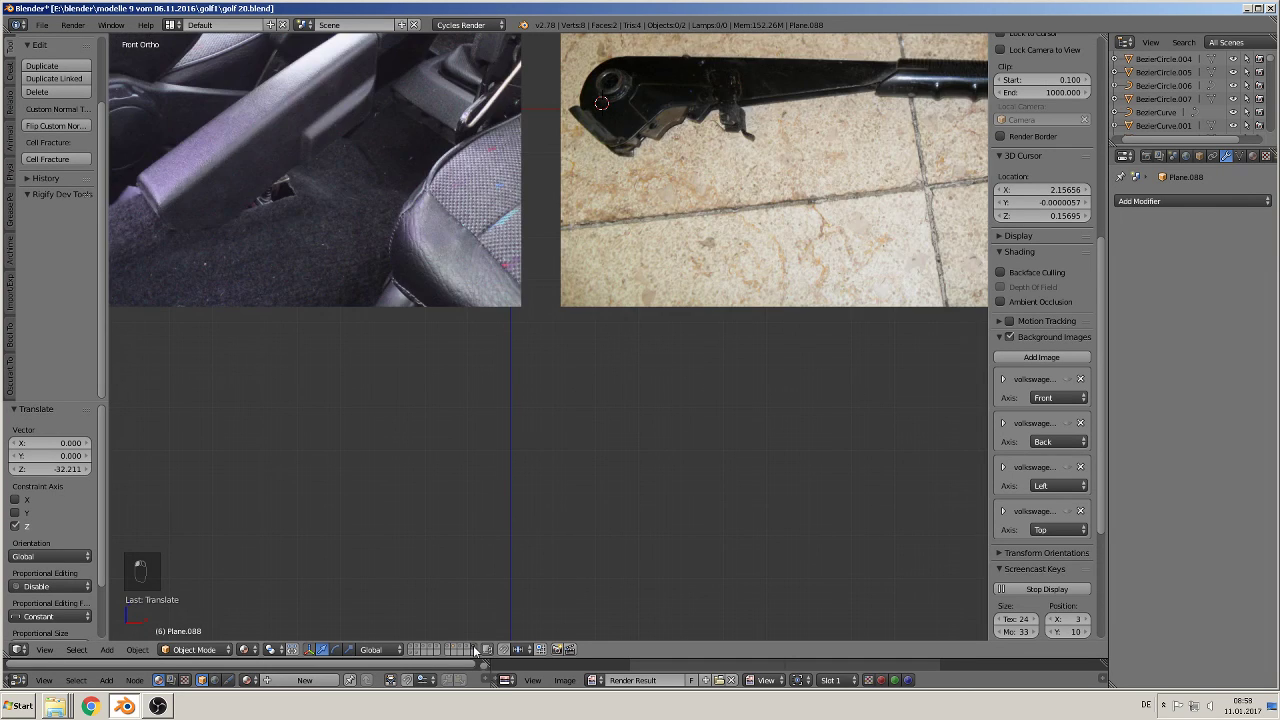
scroll(544, 462, down, 3)
shift+middle_drag(544, 462, 499, 528)
scroll(685, 375, up, 2)
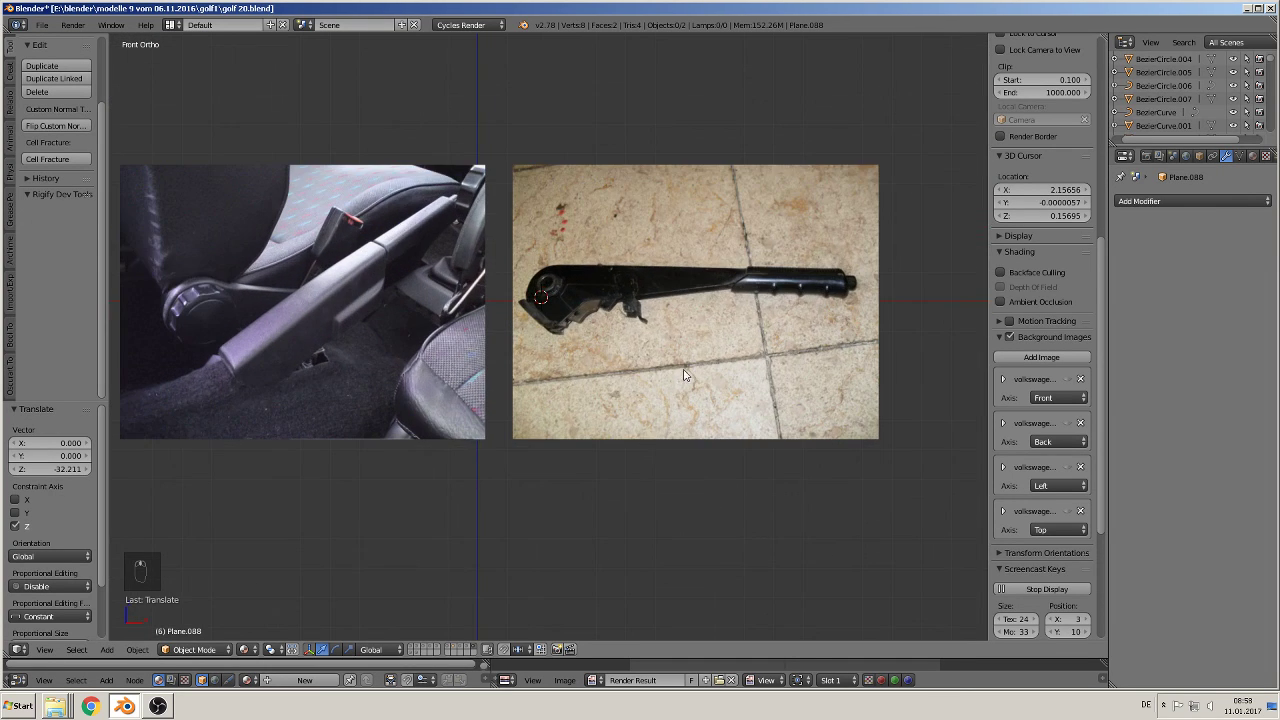
click(413, 654)
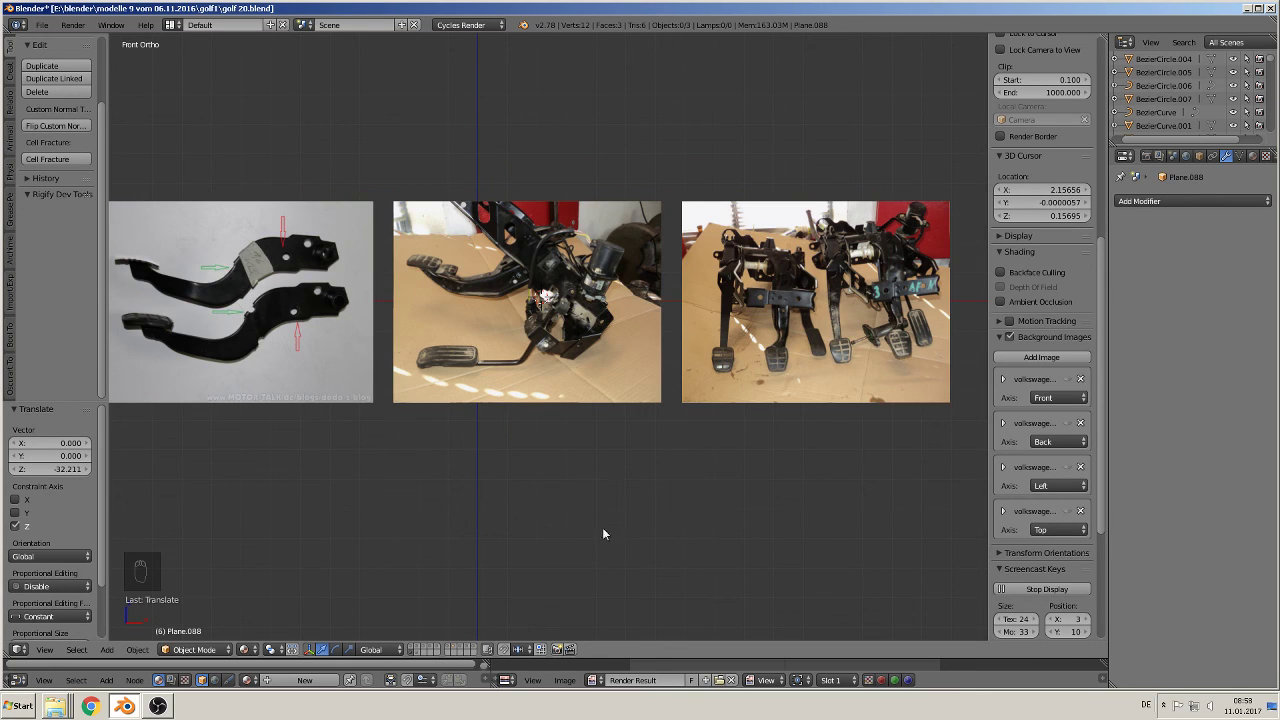
click(419, 653)
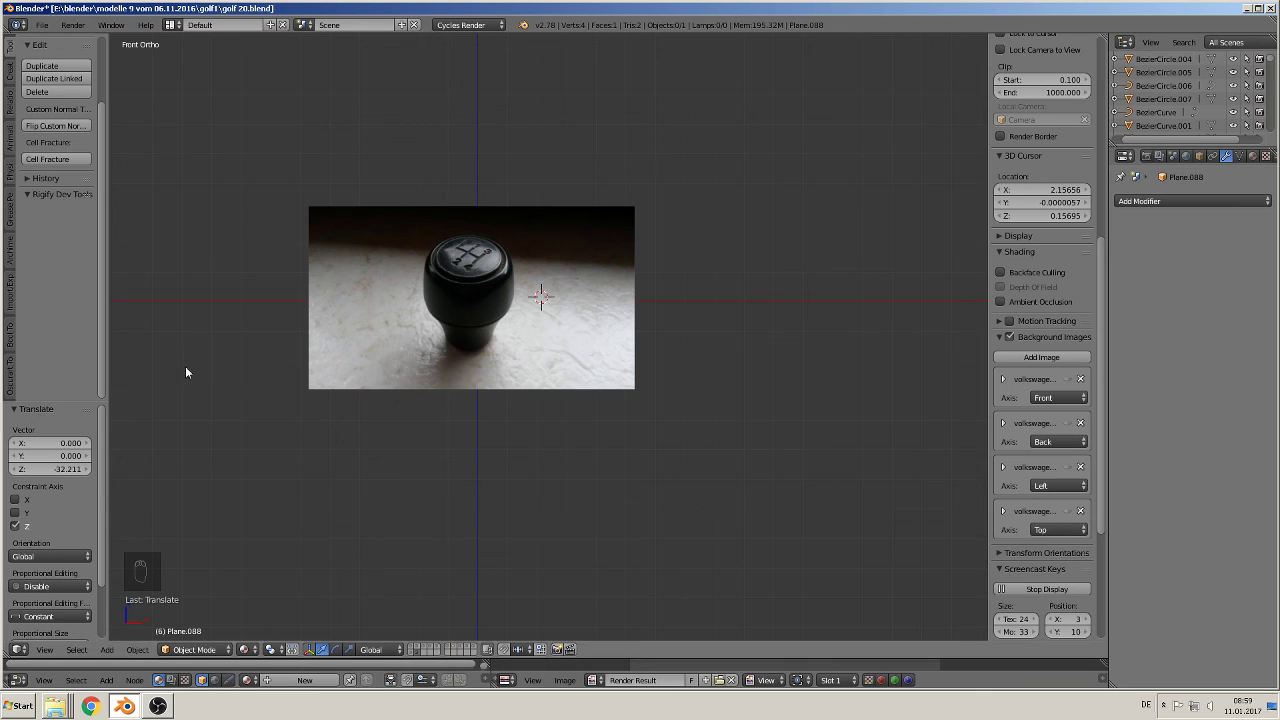
click(158, 706)
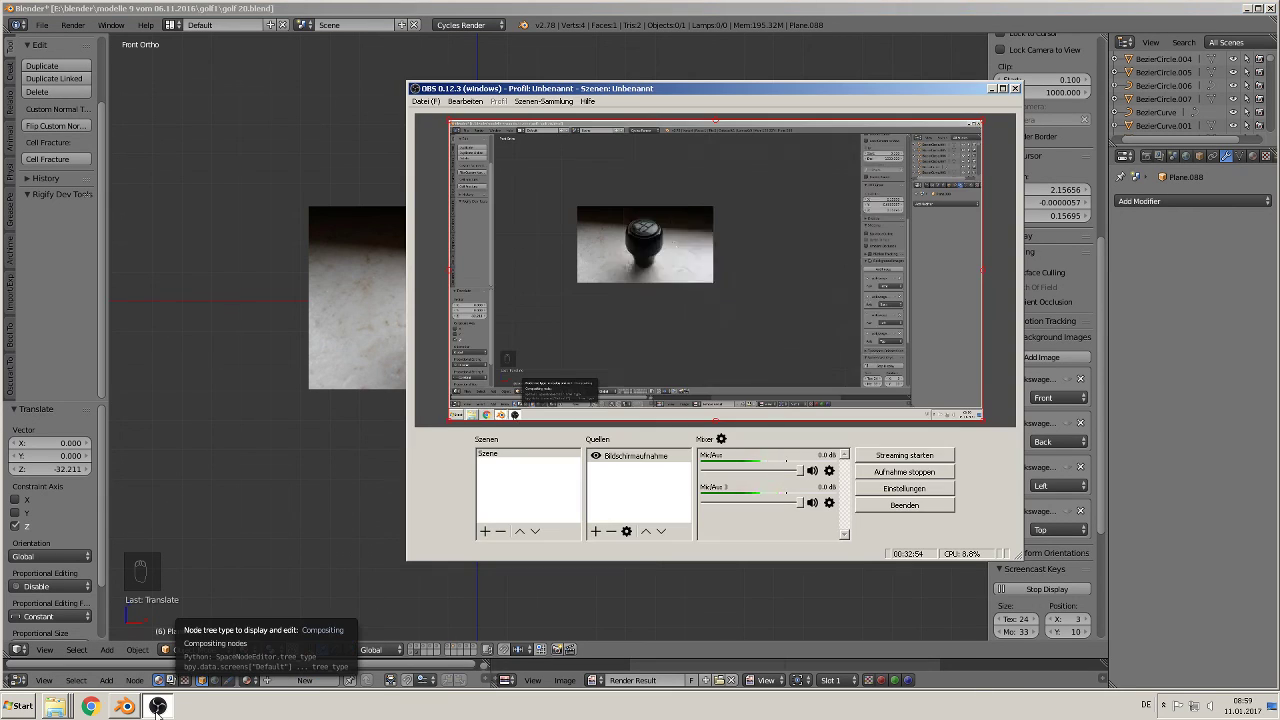